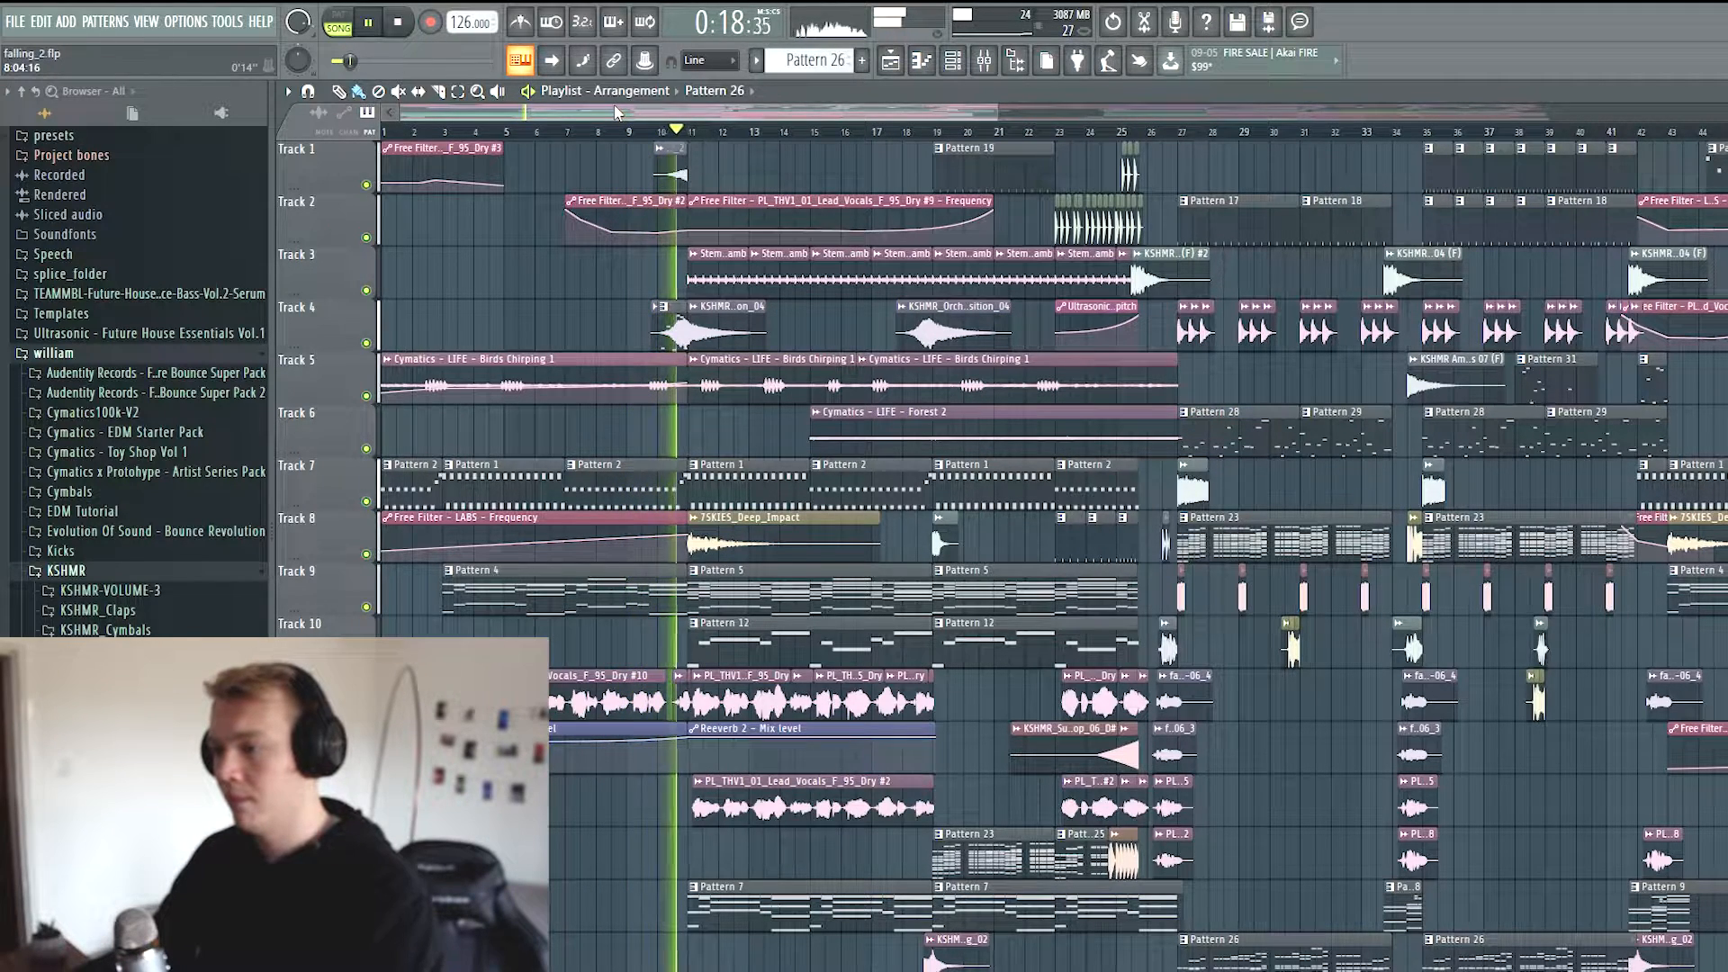
# Stop the song playback in the arrangement
pyautogui.press('space')
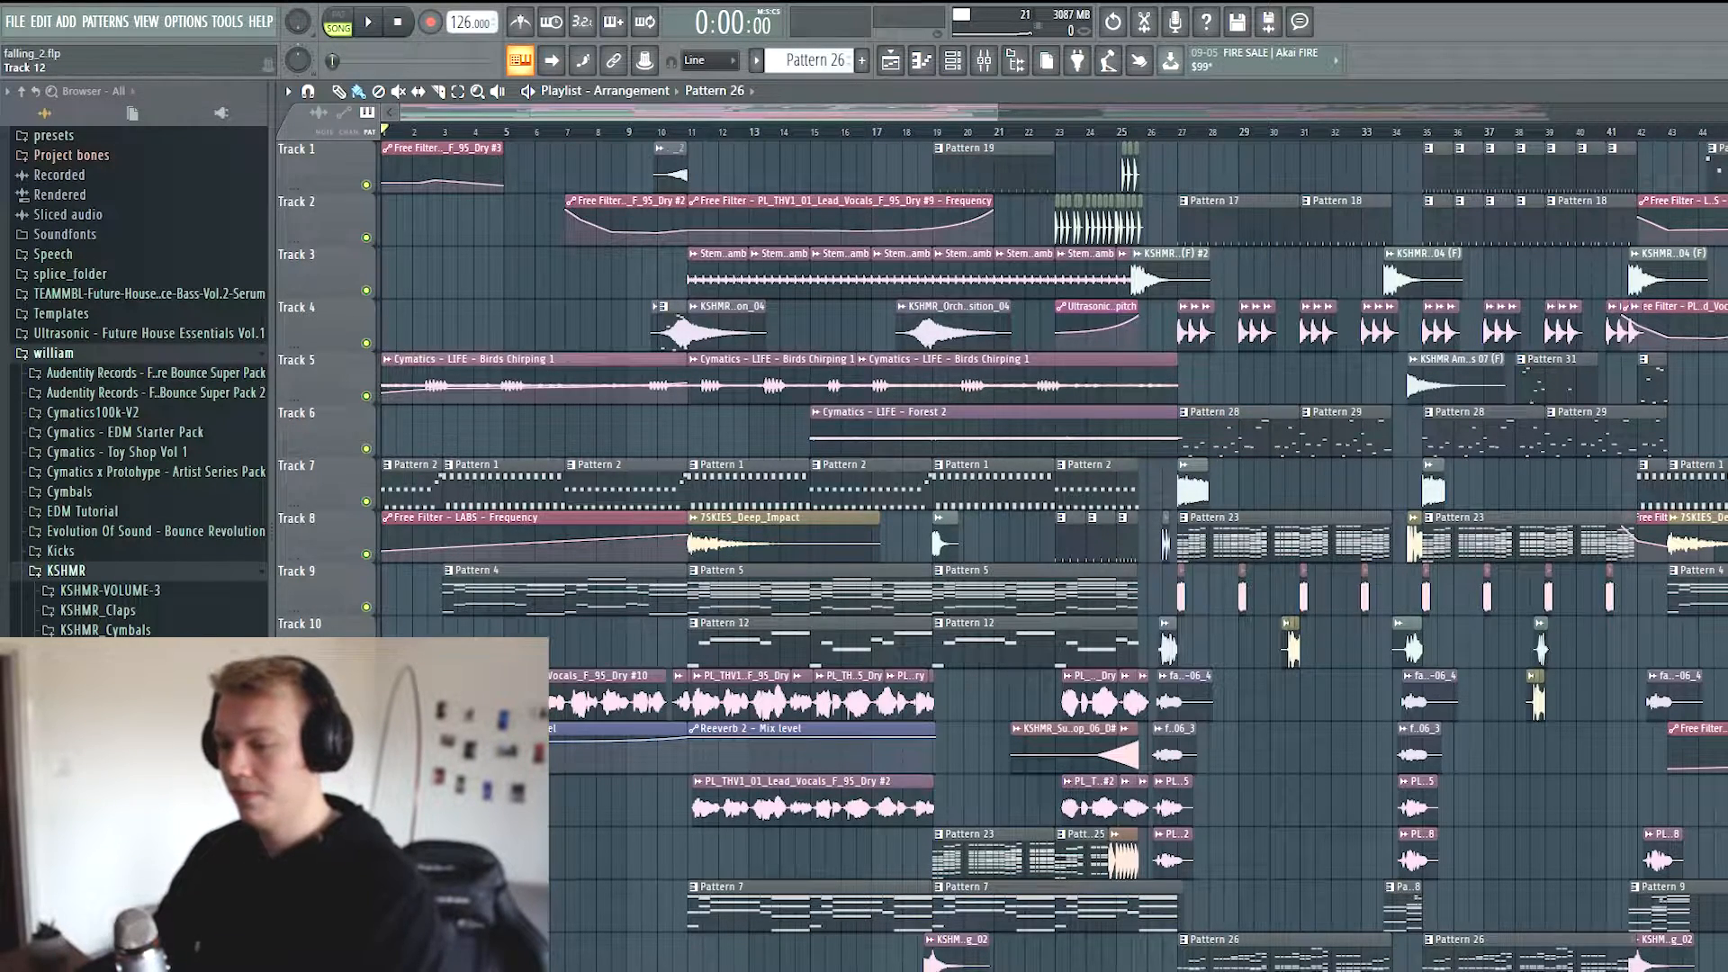
pyautogui.scroll(-2, 414, 633)
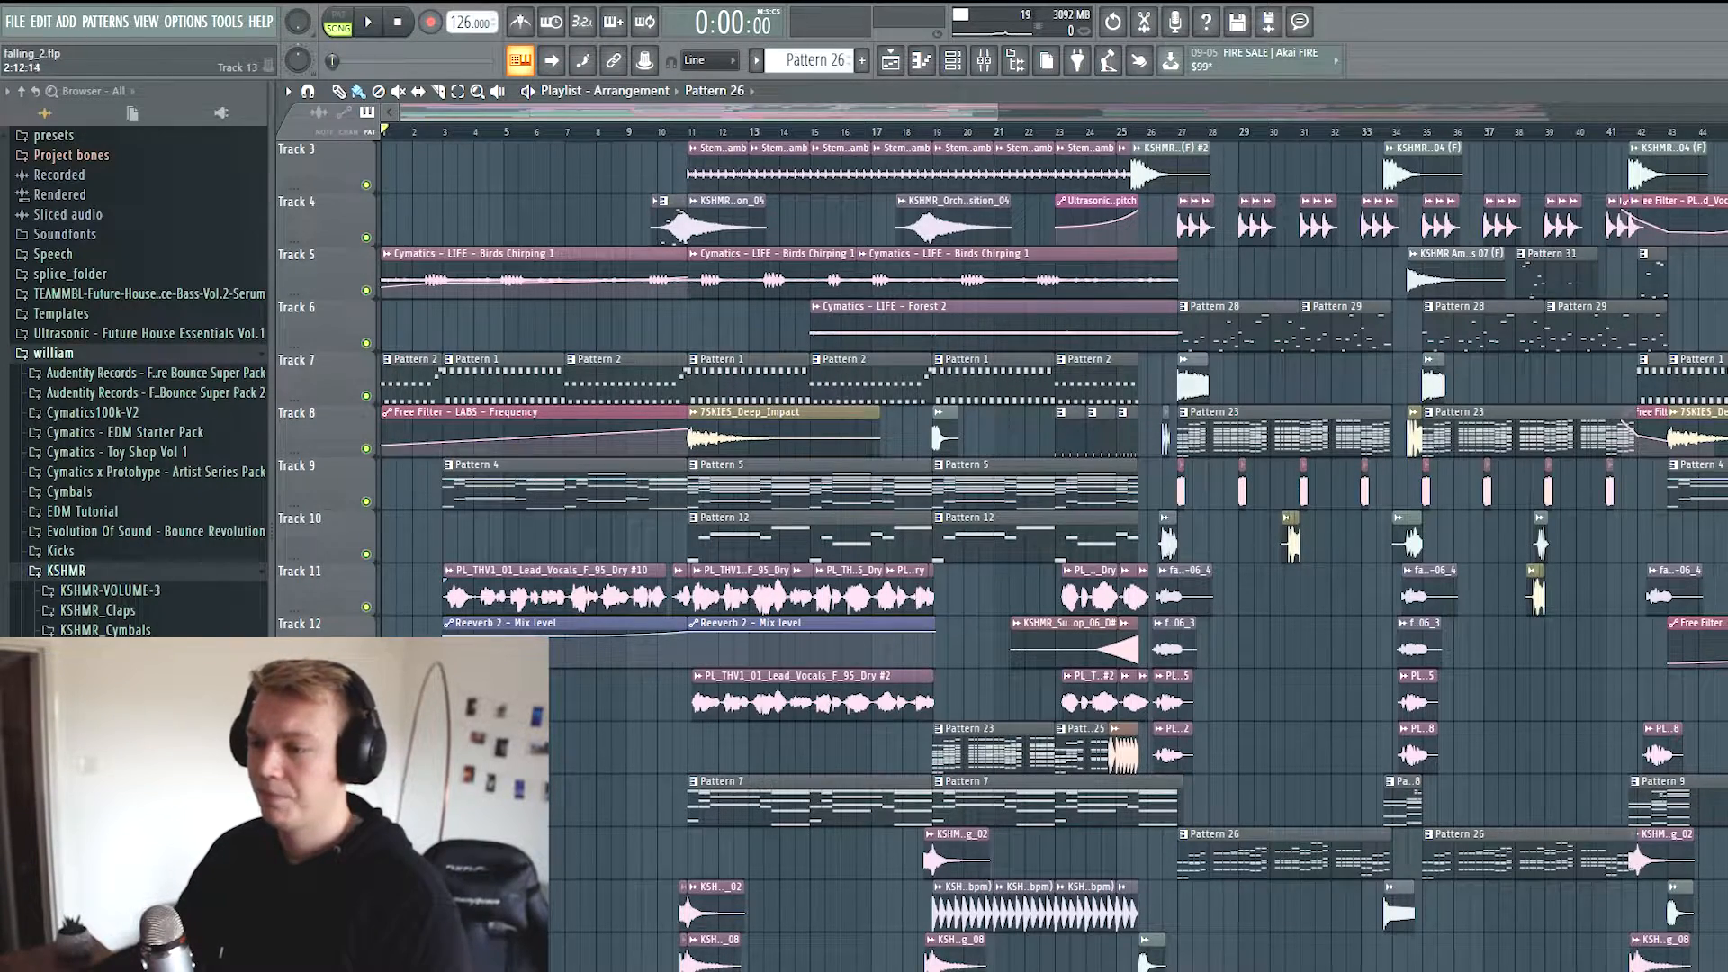
pyautogui.scroll(2, 494, 185)
pyautogui.scroll(2, 462, 613)
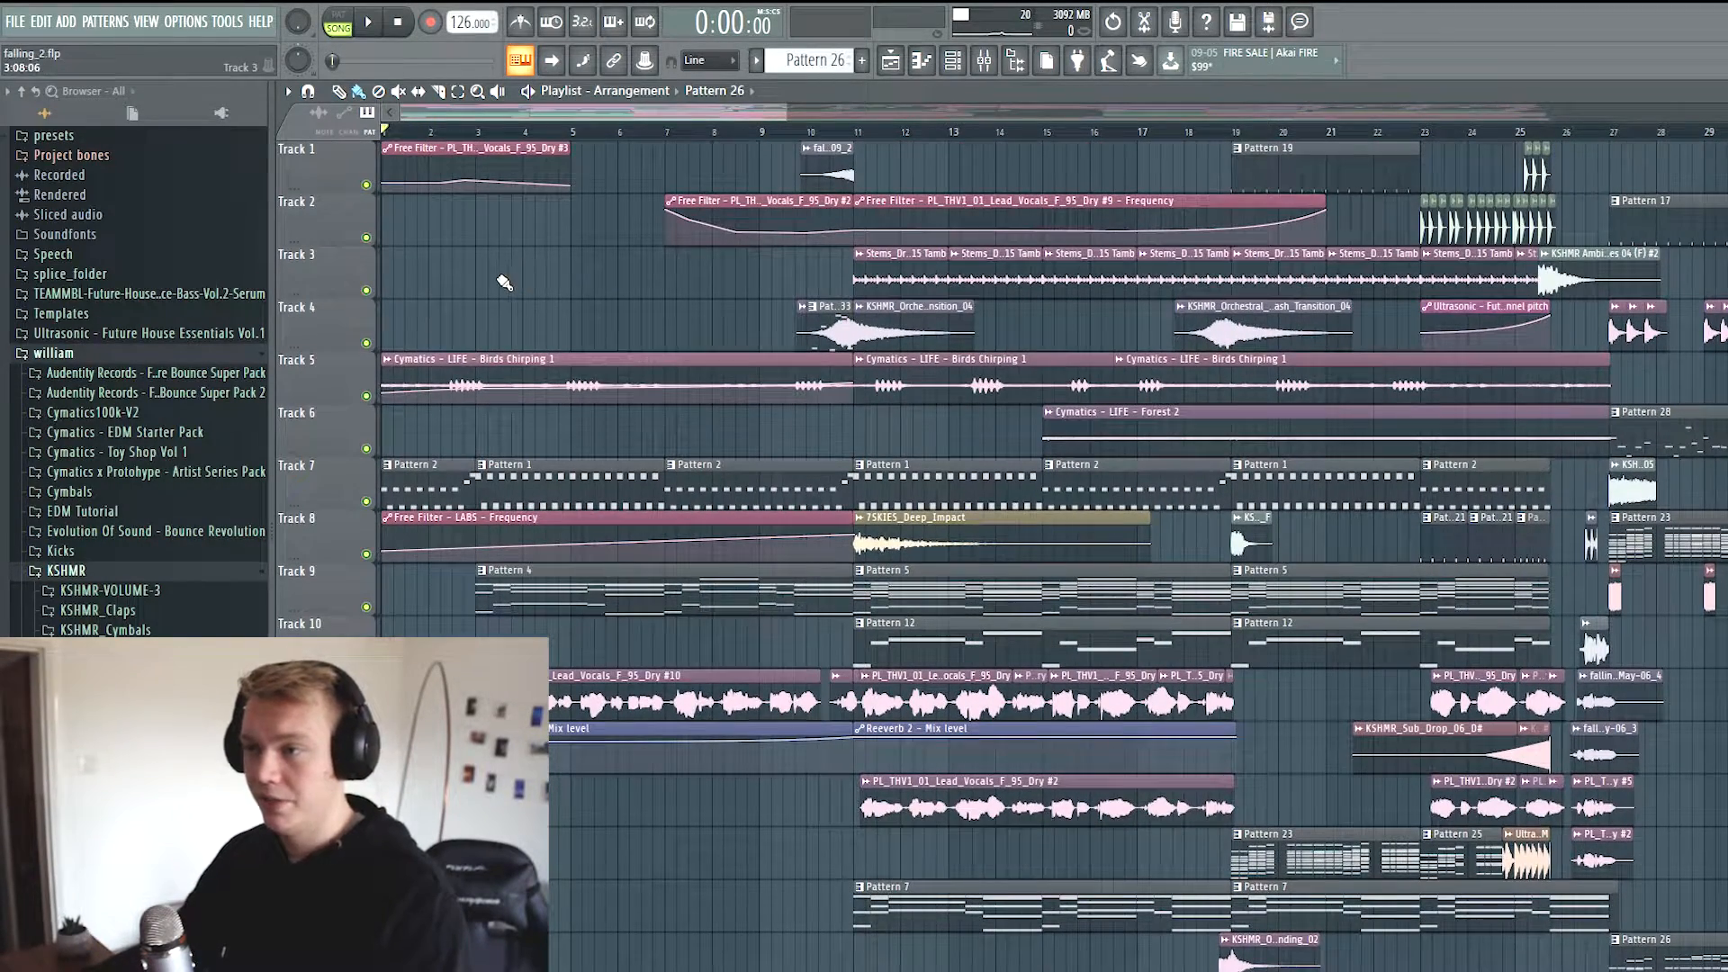
pyautogui.keyDown('ctrl'); pyautogui.click(366, 500); pyautogui.keyUp('ctrl')
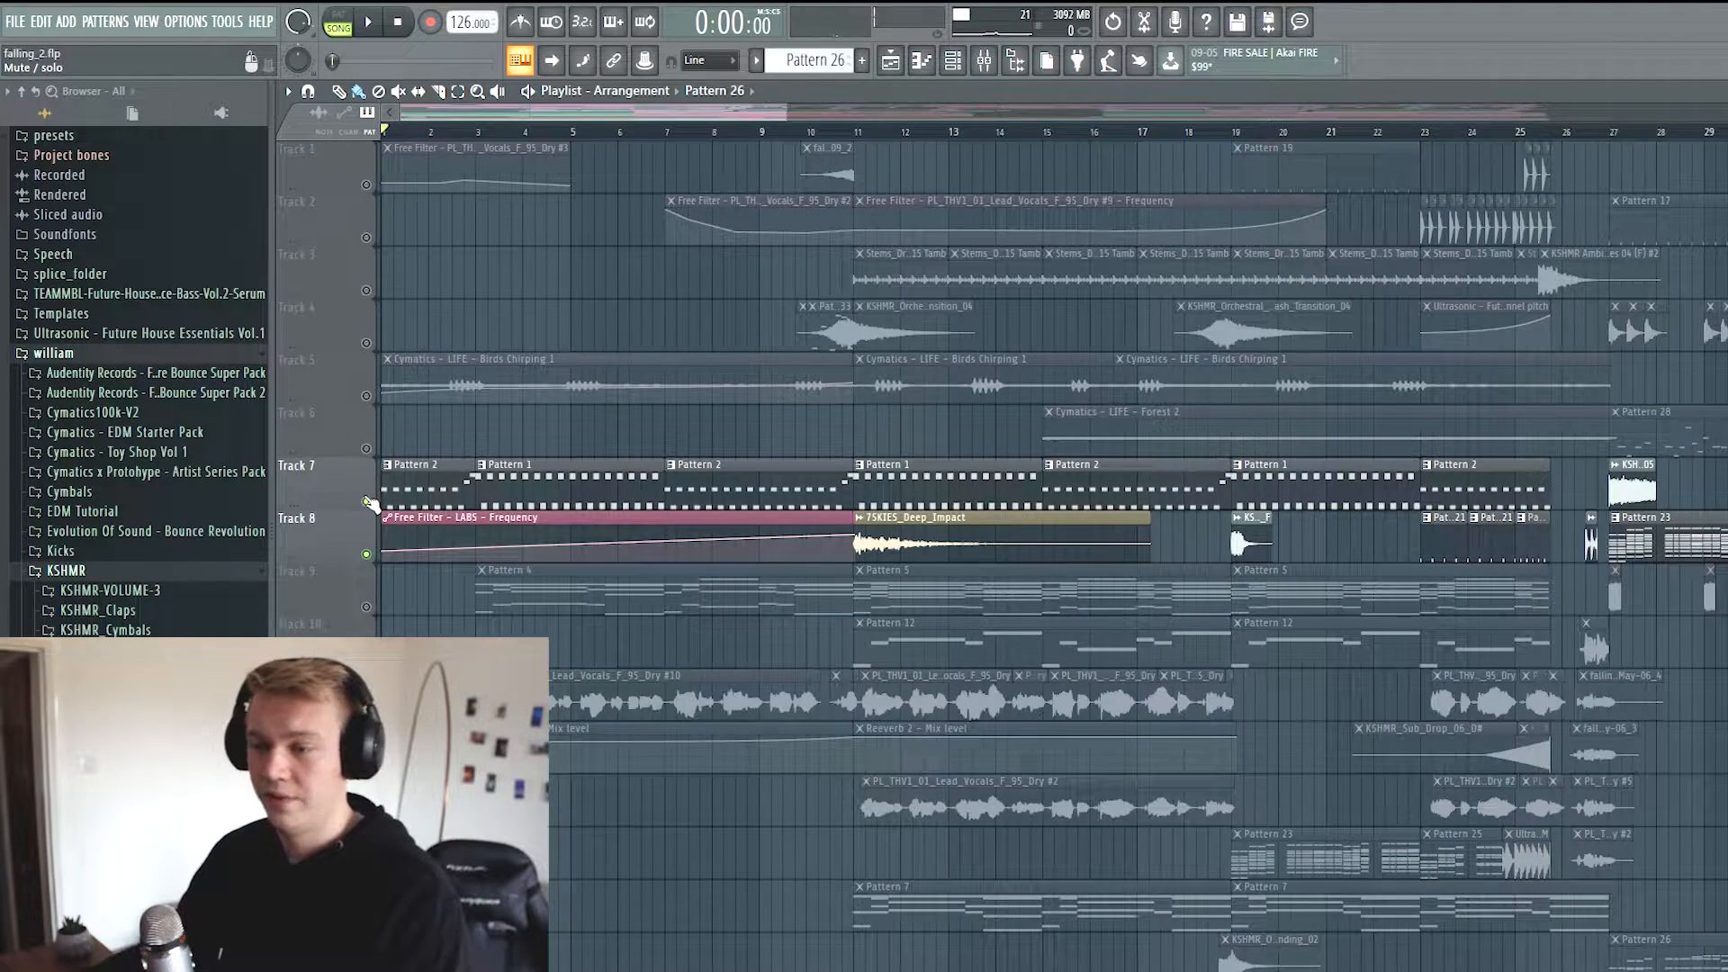
pyautogui.keyDown('ctrl'); pyautogui.click(368, 502); pyautogui.keyUp('ctrl')
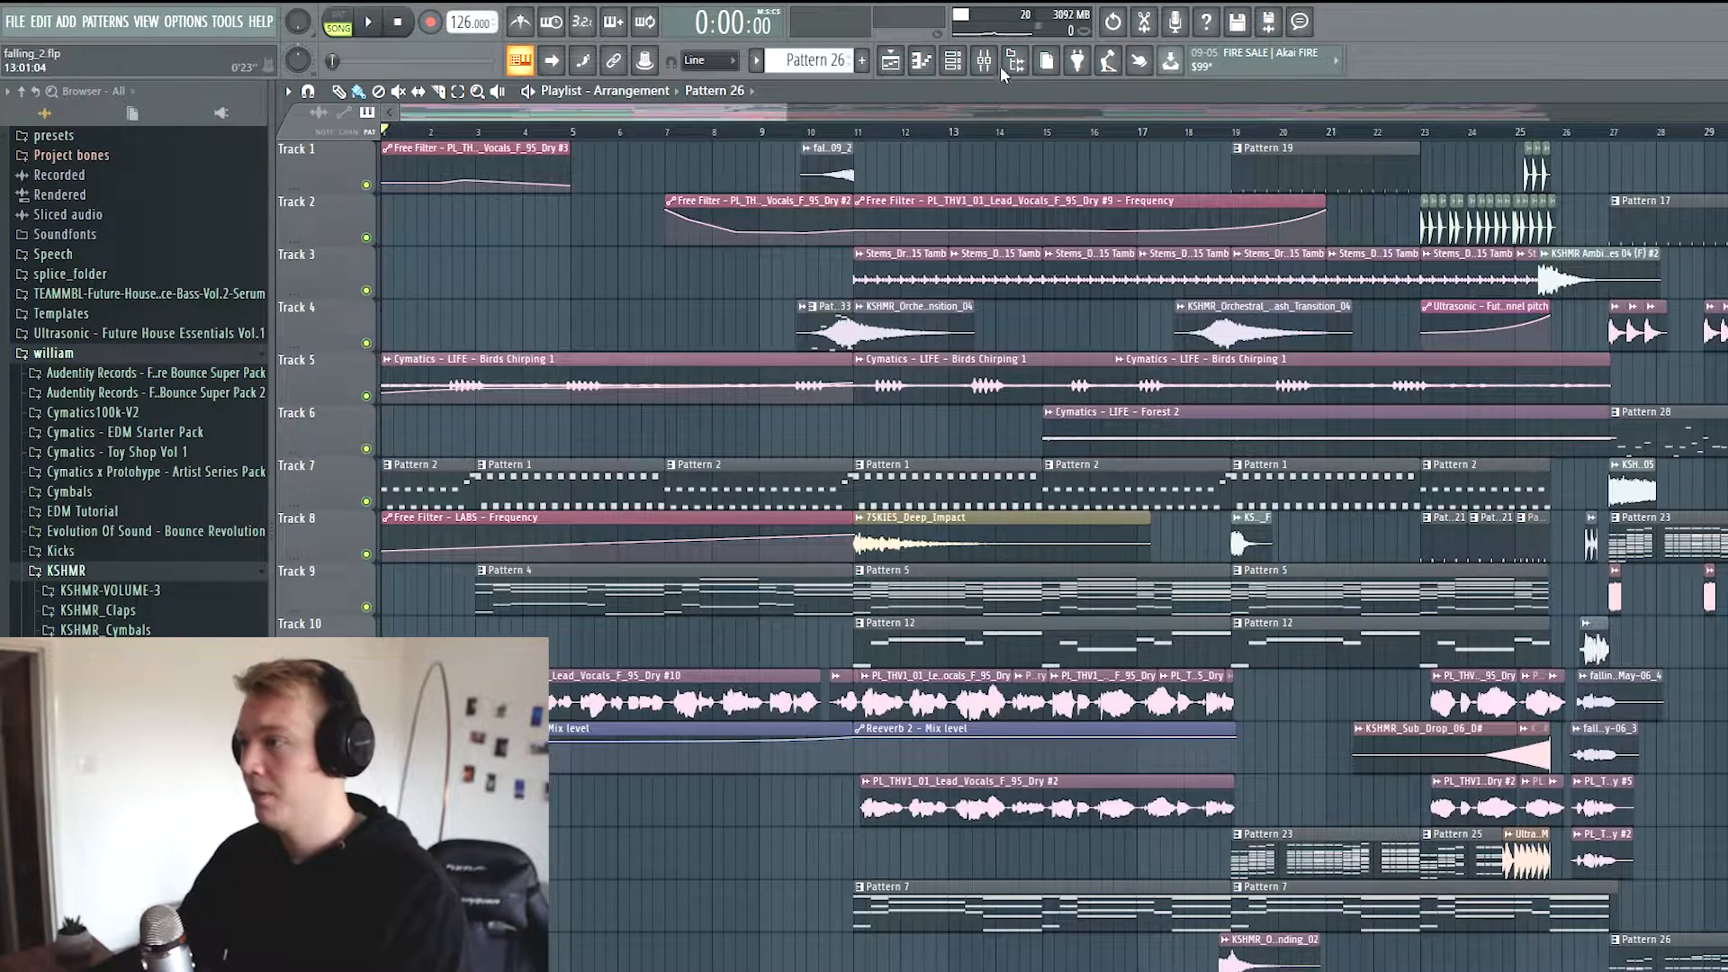
pyautogui.click(952, 60)
pyautogui.press('F6')
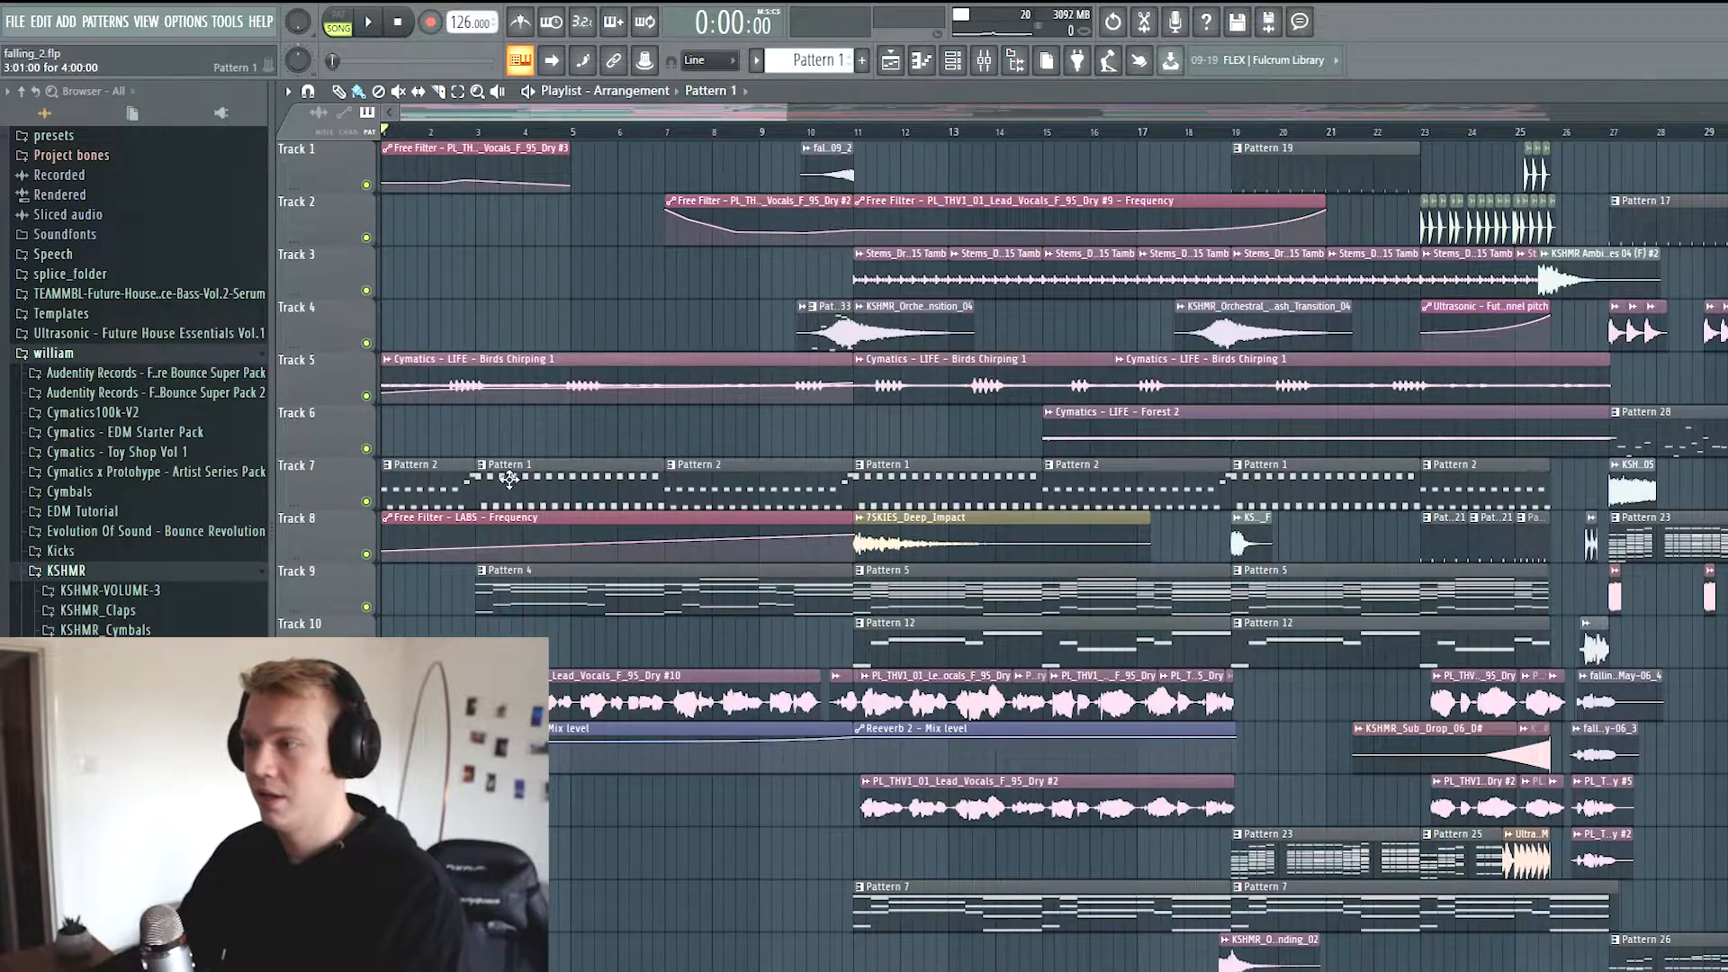
# Open Pattern 1 from Track 7, view its FL Keys instrument settings, and return to the playlist
pyautogui.doubleClick(504, 486)
pyautogui.press('F6')
pyautogui.click(603, 750)
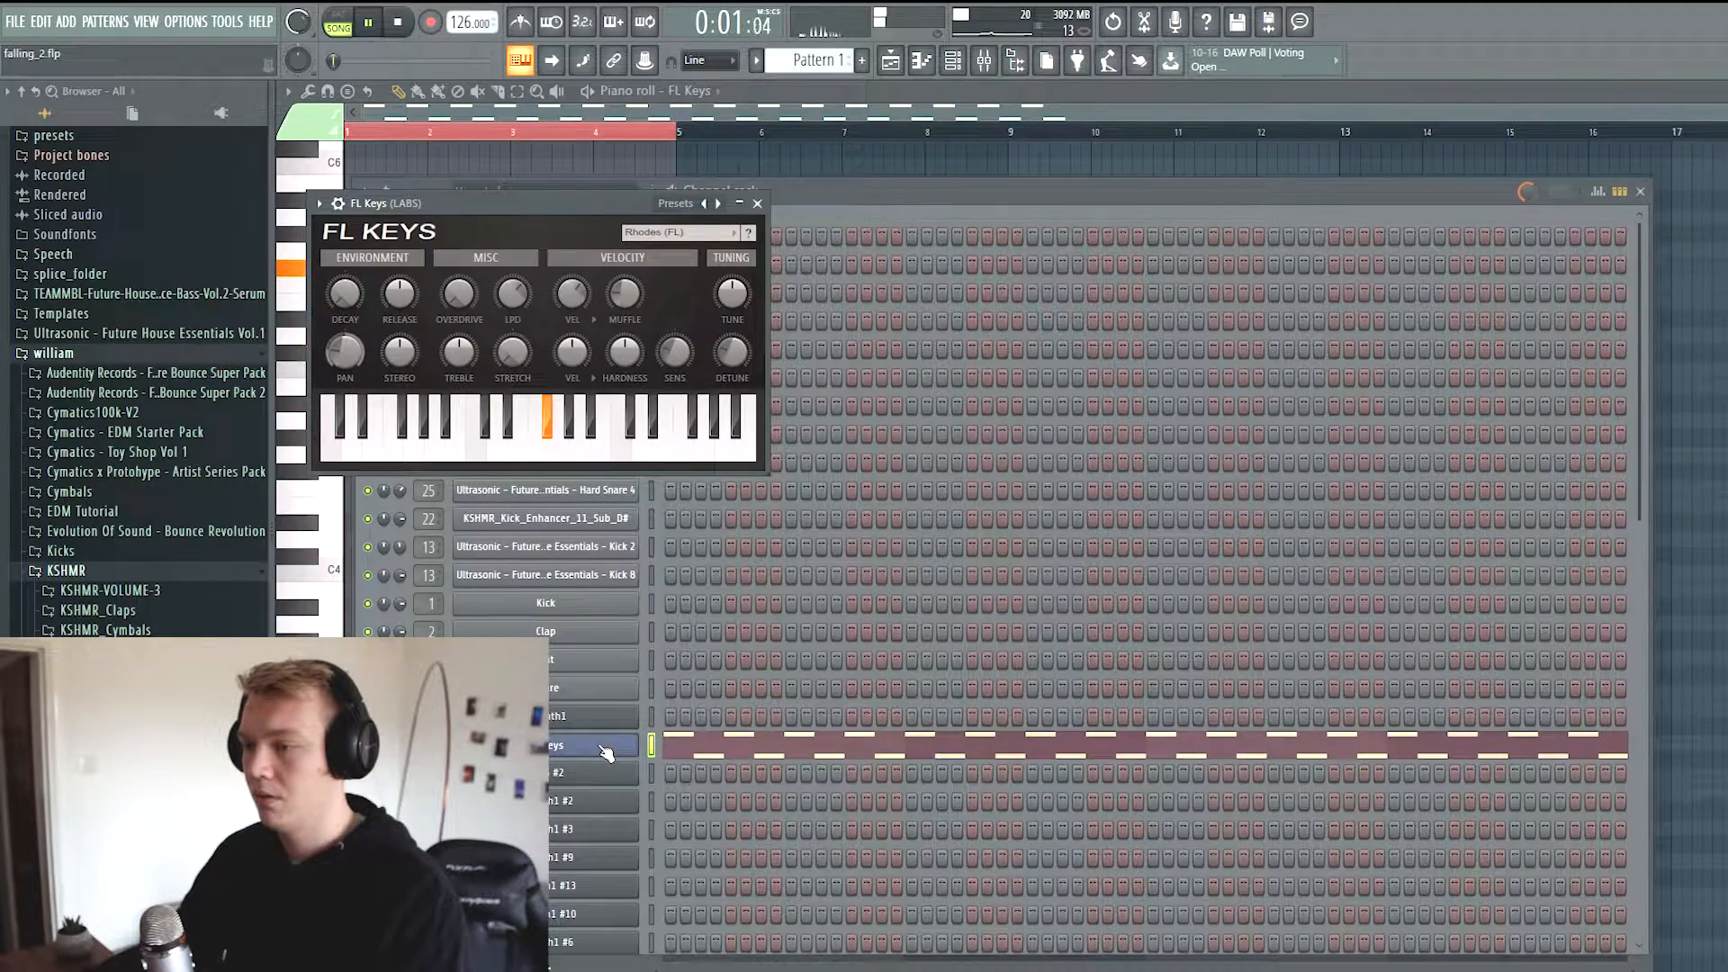
pyautogui.click(889, 60)
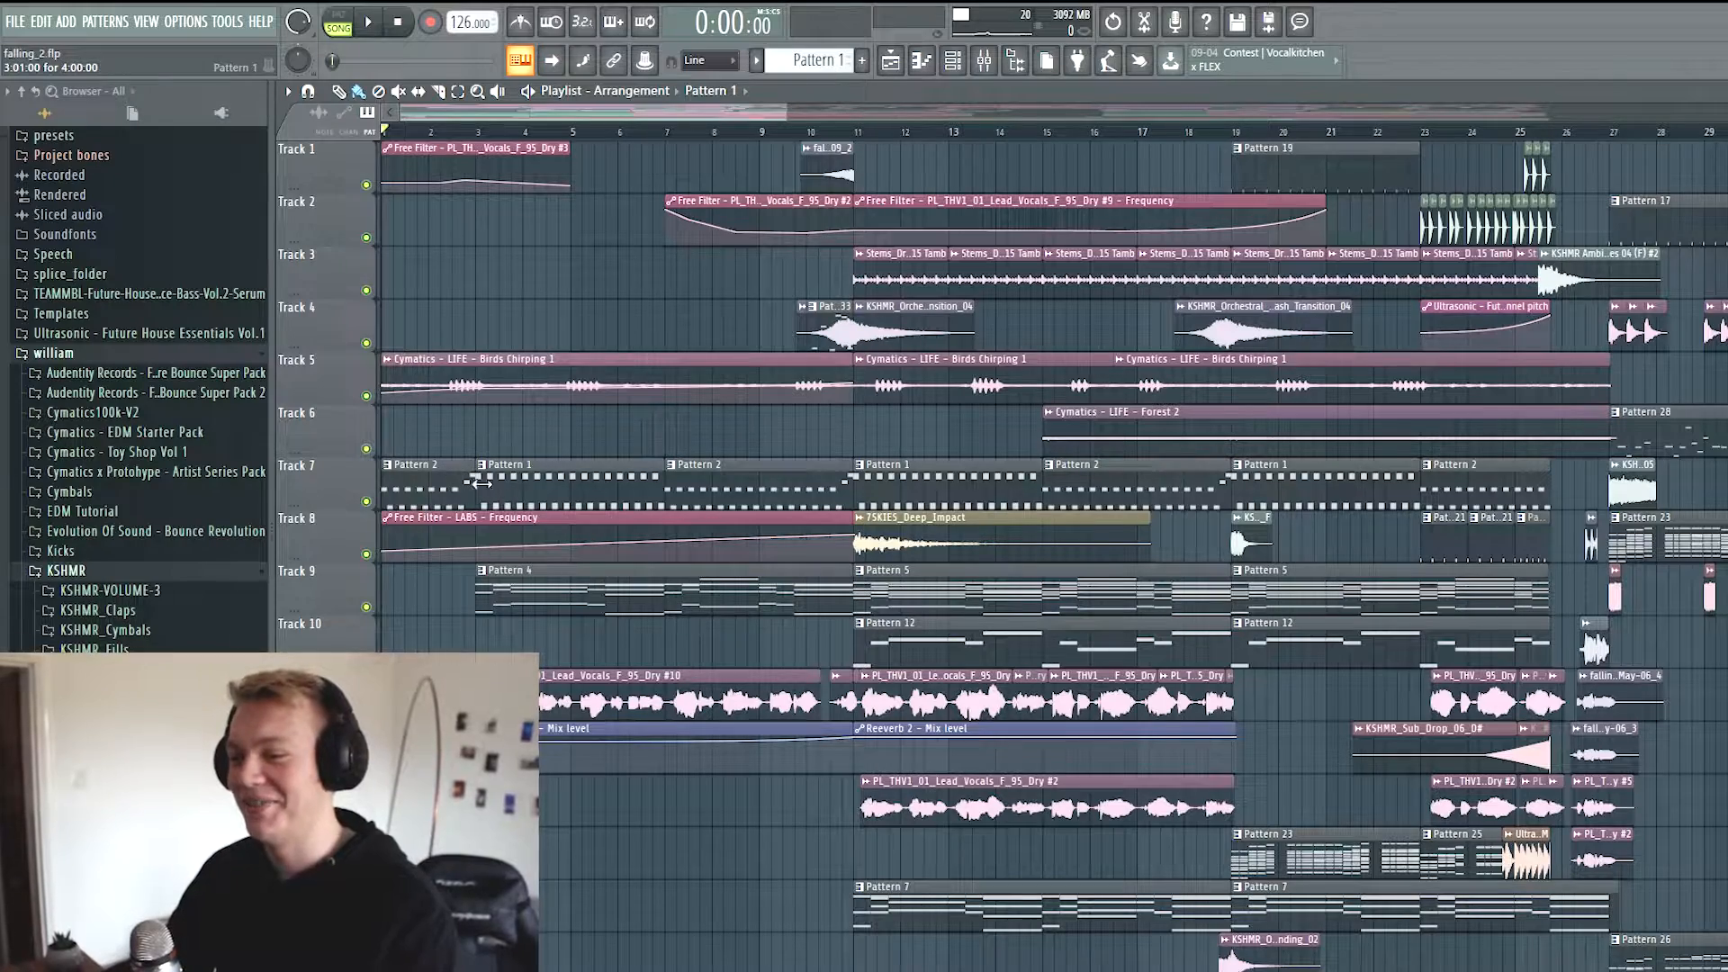
# Solo Track 7 together with Track 8 and play the arrangement from the start
pyautogui.rightClick(365, 501)
pyautogui.click(365, 554)
pyautogui.press('space')
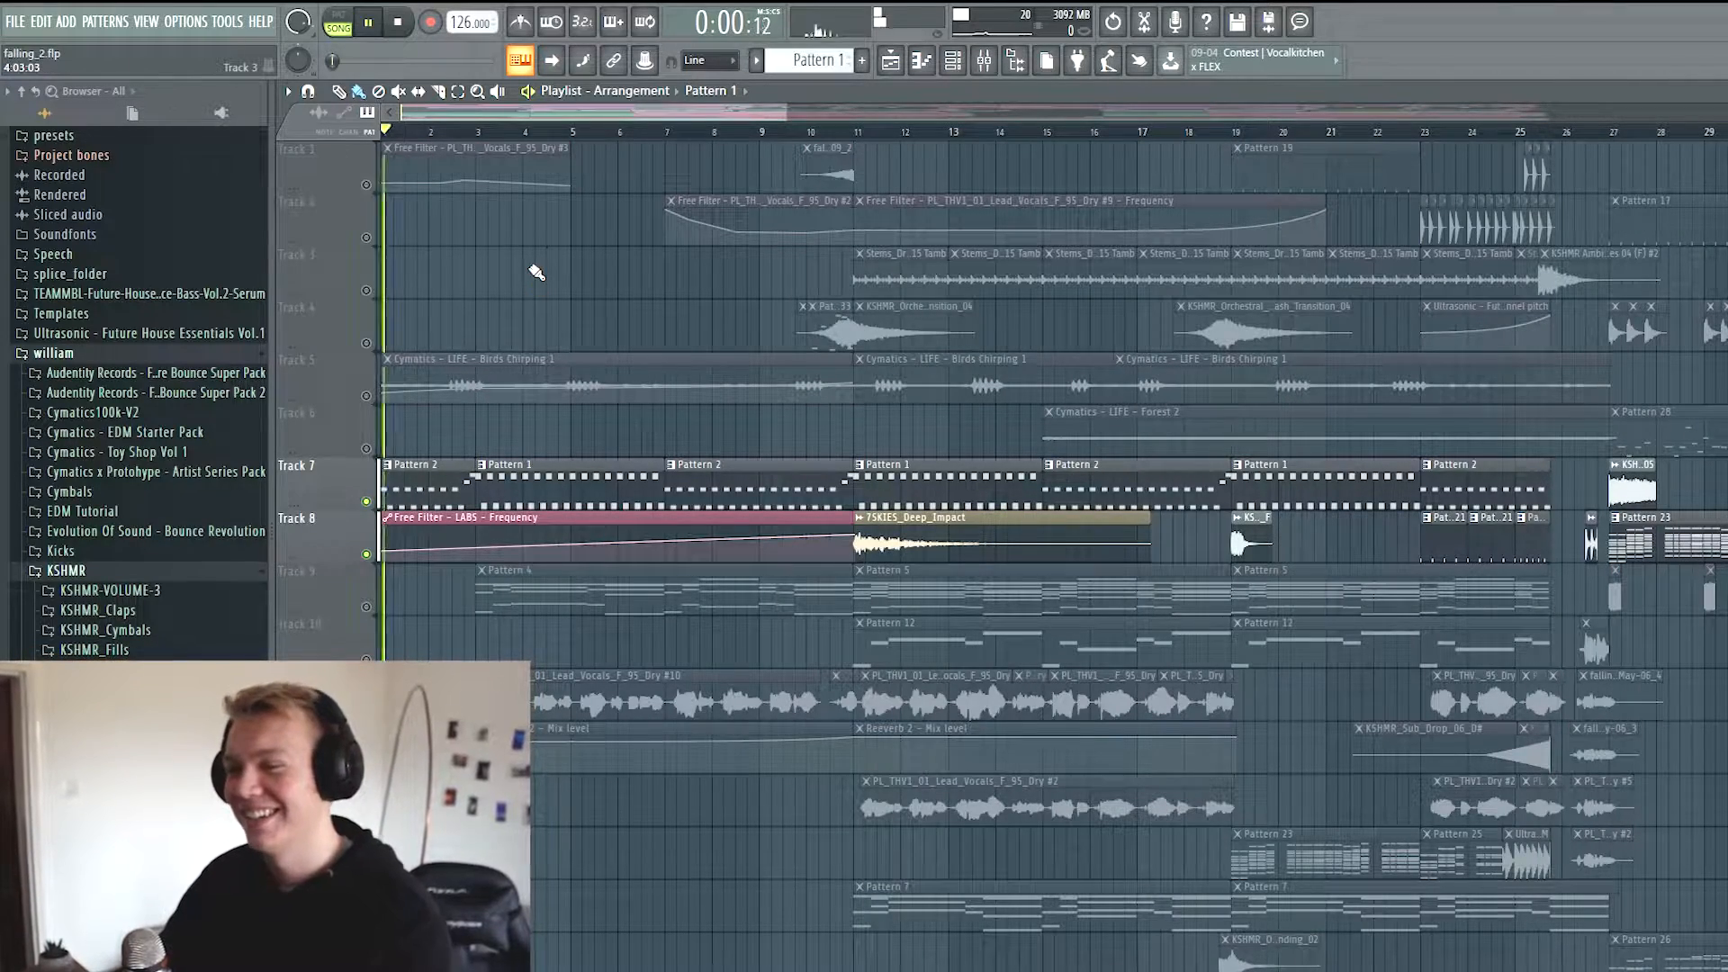
# Open the FL Keys instrument from the channel rack, show its LABS mixer track, and stop playback
pyautogui.click(955, 65)
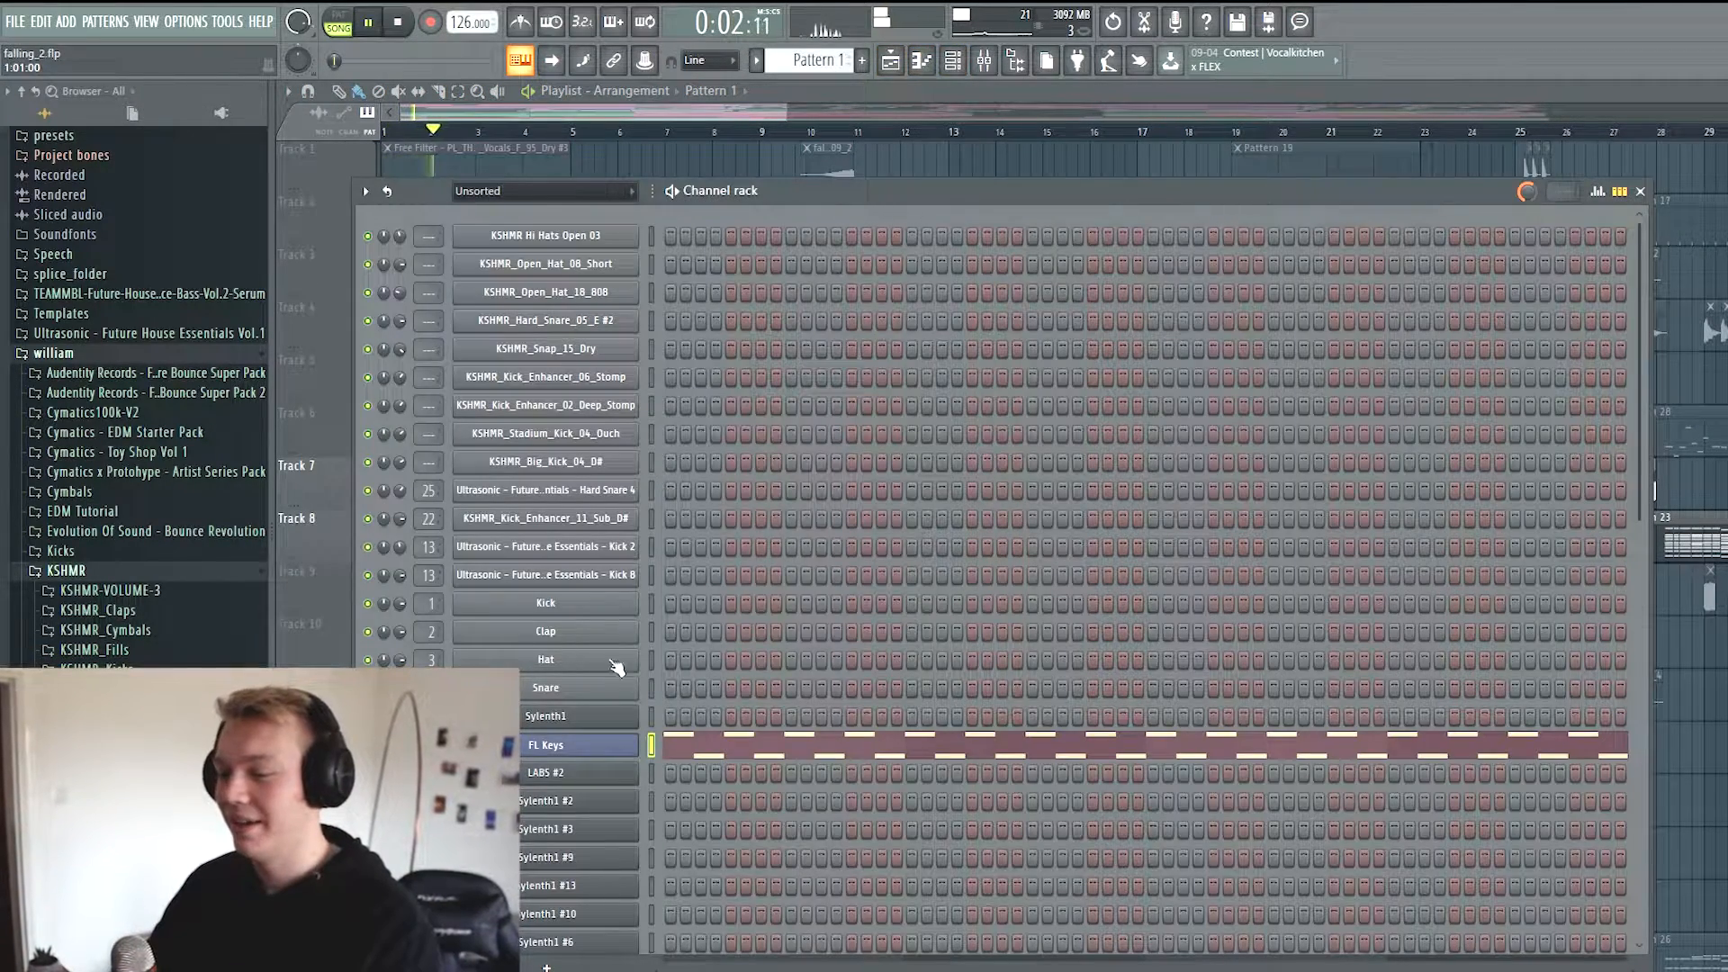
pyautogui.click(594, 749)
pyautogui.click(984, 61)
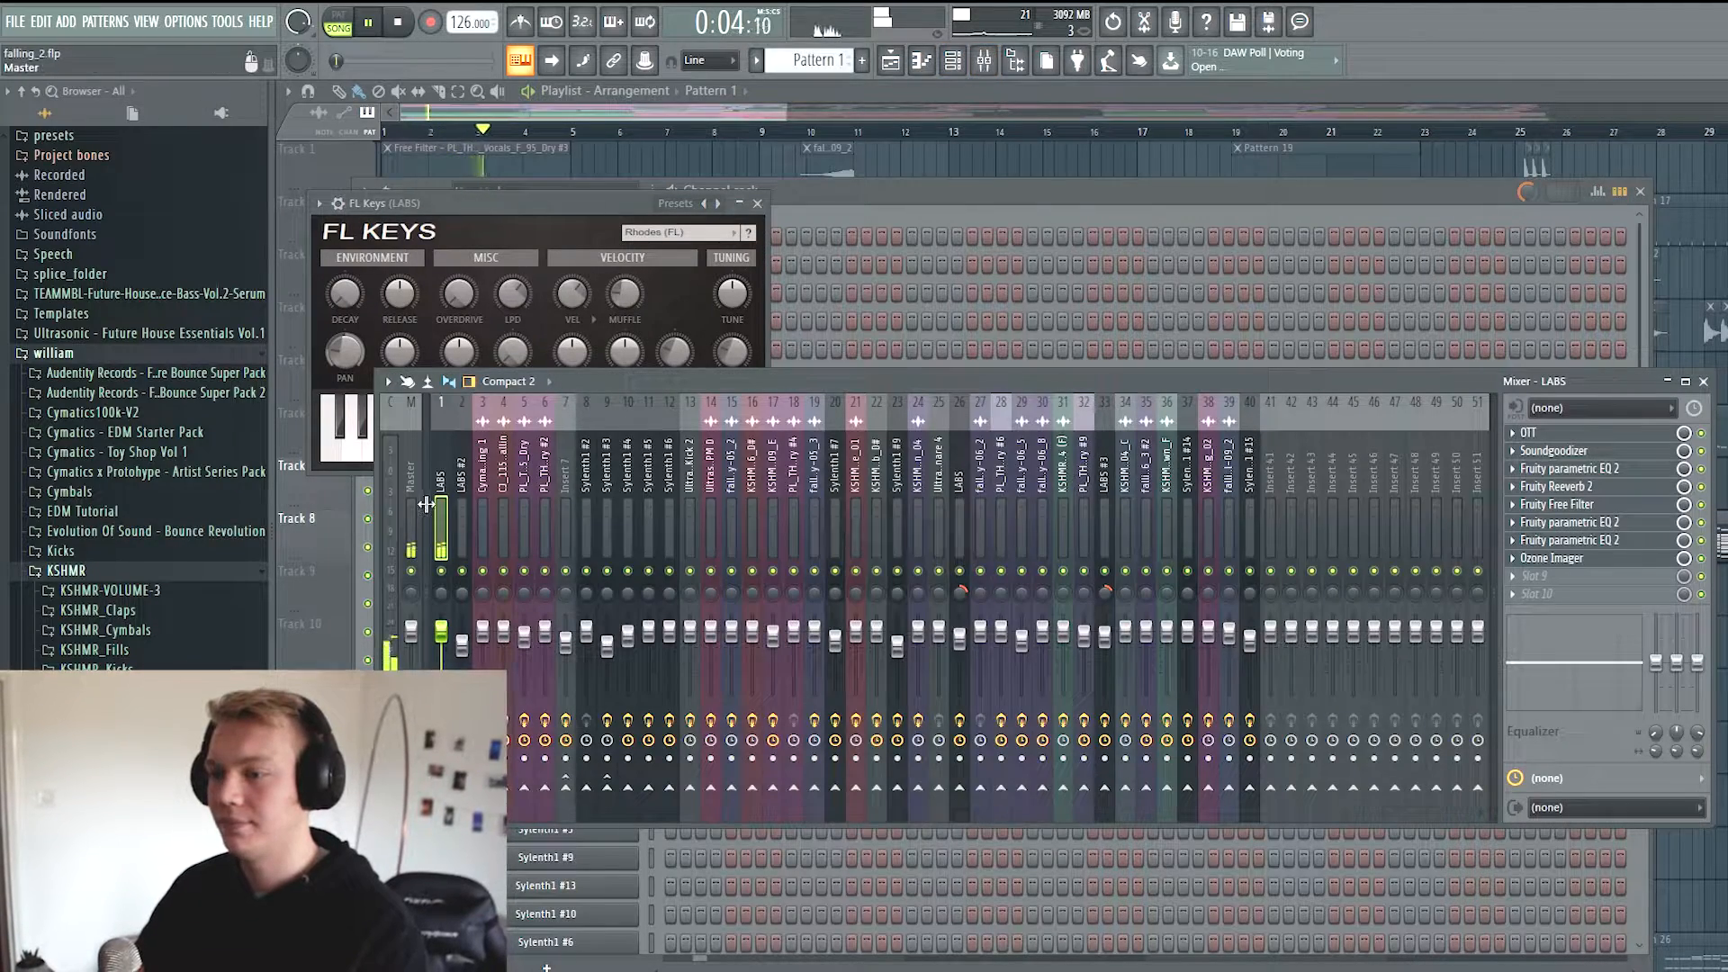
pyautogui.press('space')
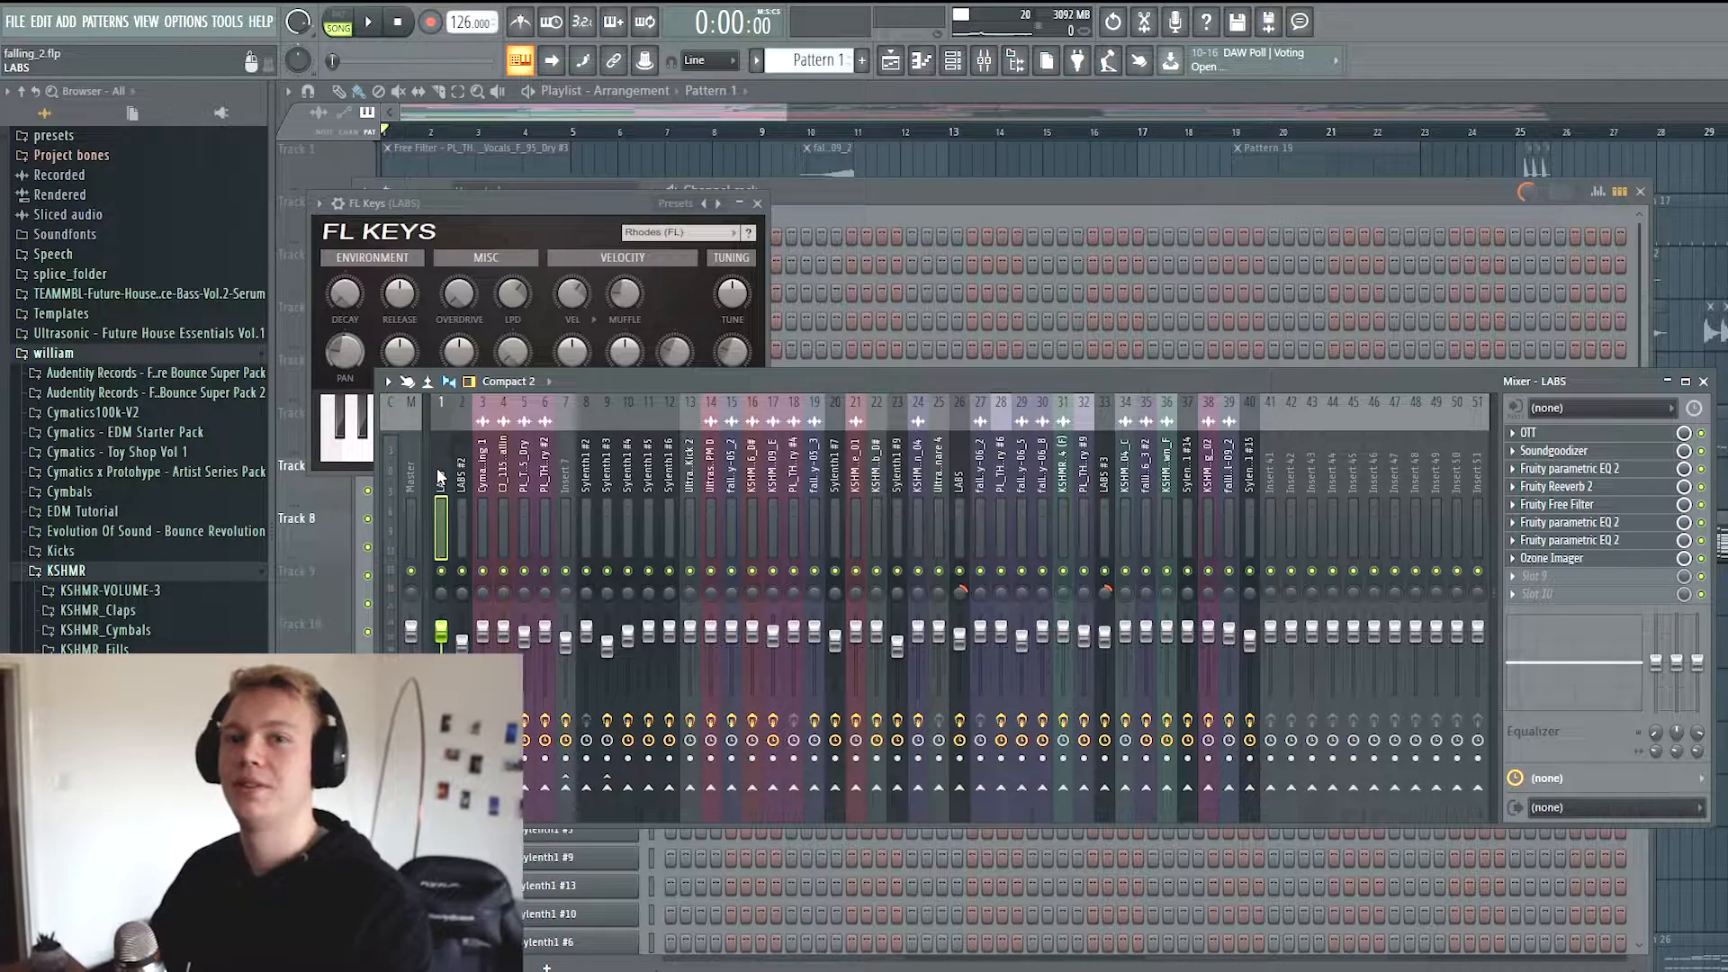
# Open each effect on the LABS mixer track in order, from OTT and Soundgoodizer through to Ozone Imager, to examine its settings
pyautogui.click(1588, 432)
pyautogui.click(1588, 450)
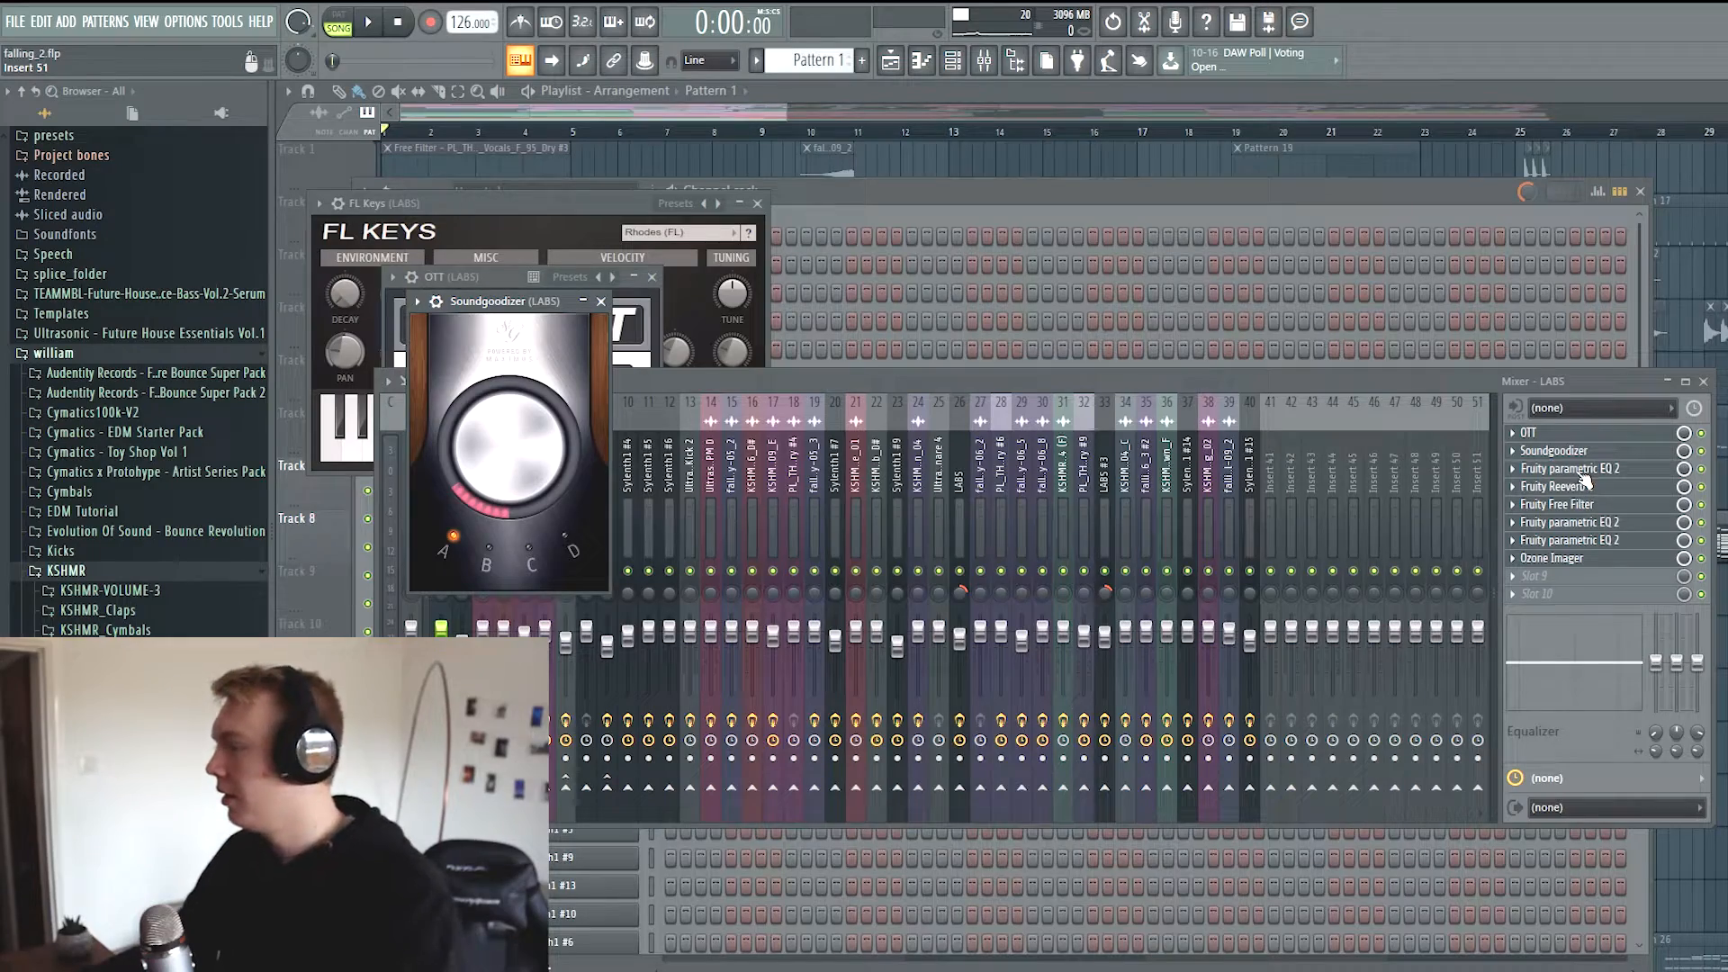
pyautogui.click(1582, 470)
pyautogui.click(1582, 487)
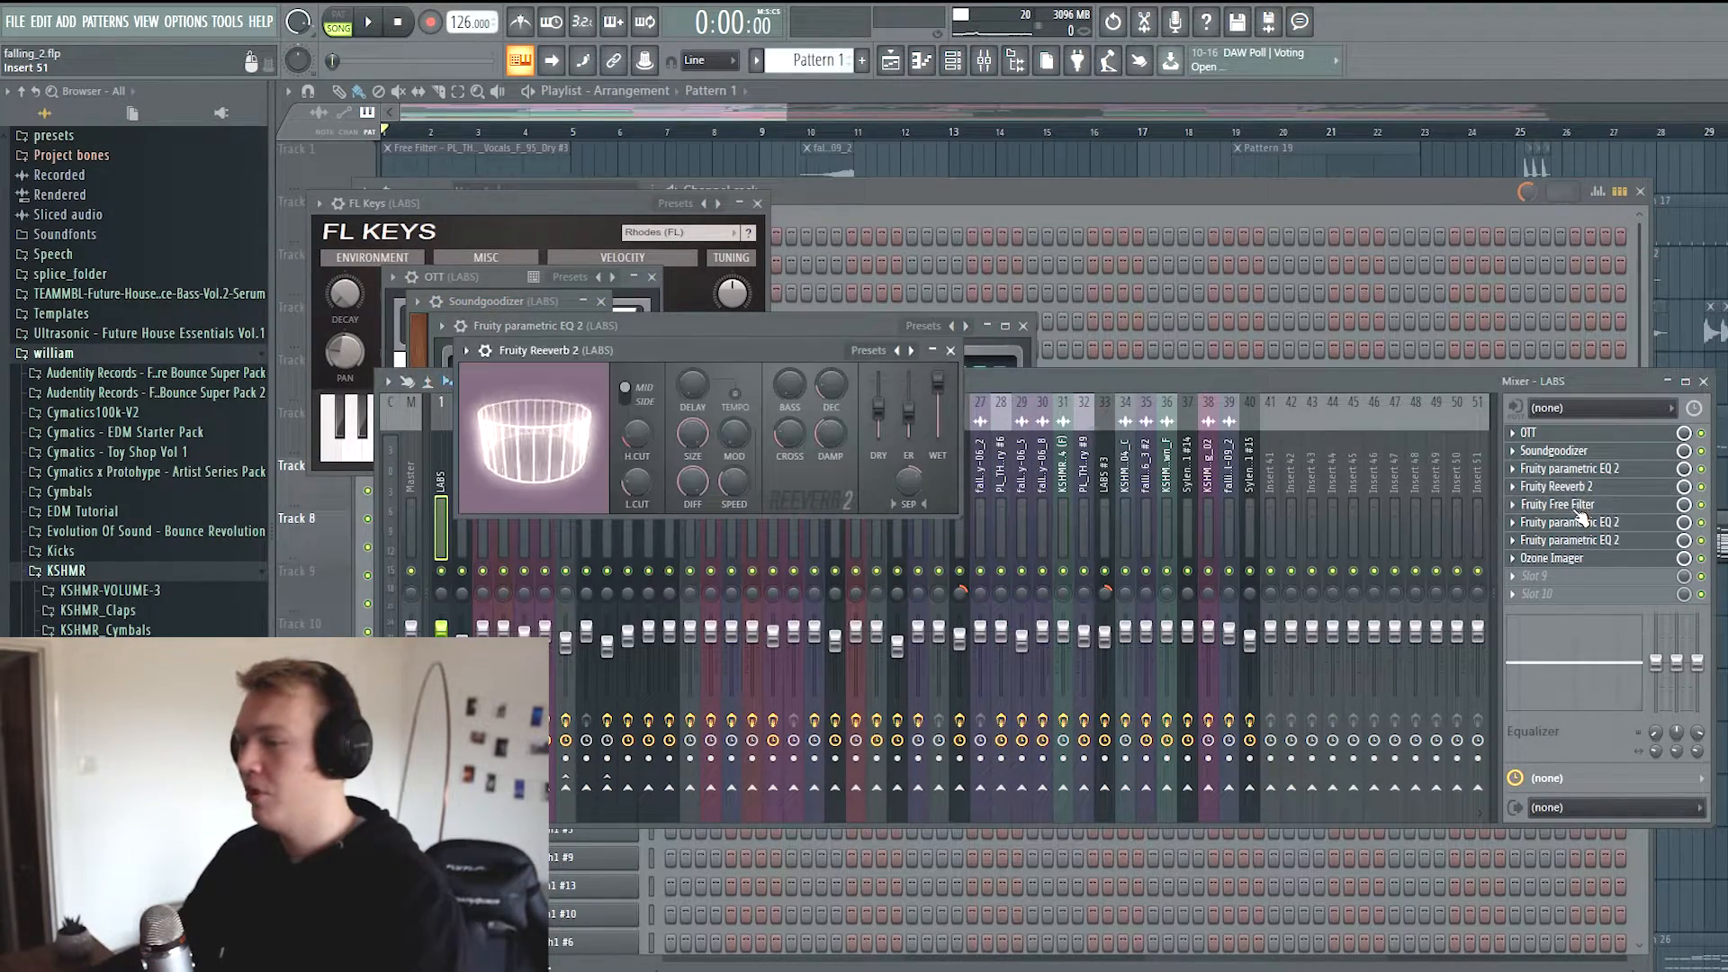
pyautogui.click(1582, 505)
pyautogui.click(1578, 529)
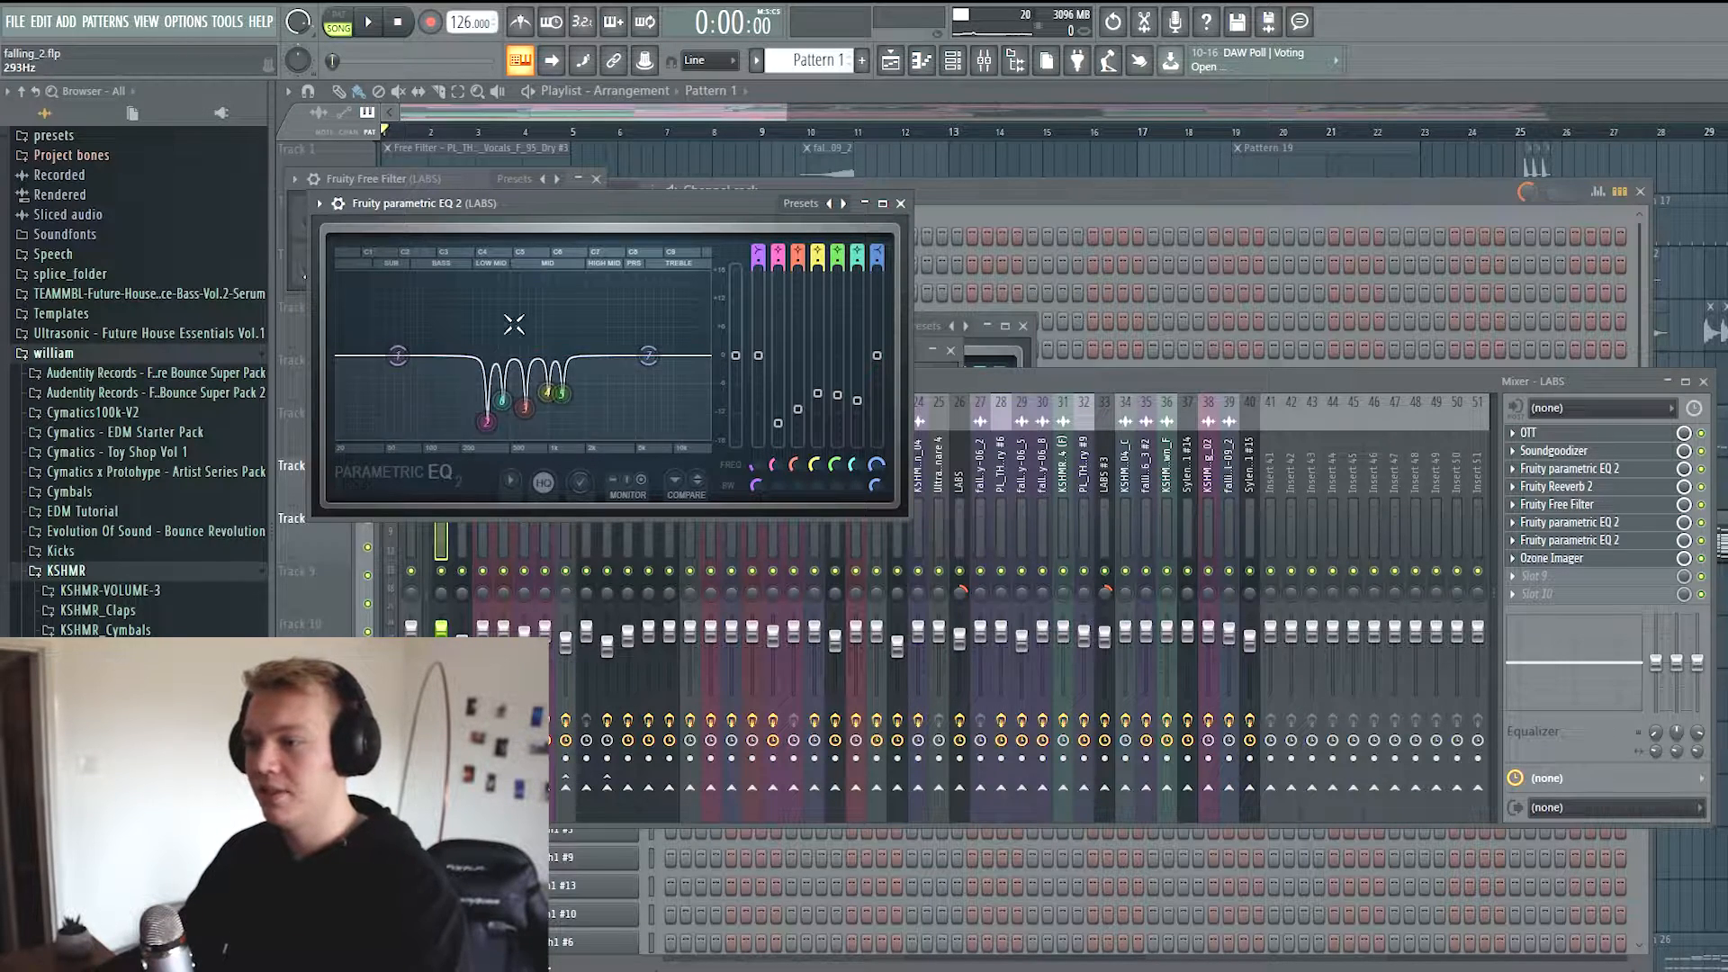
pyautogui.click(1578, 542)
pyautogui.click(1610, 559)
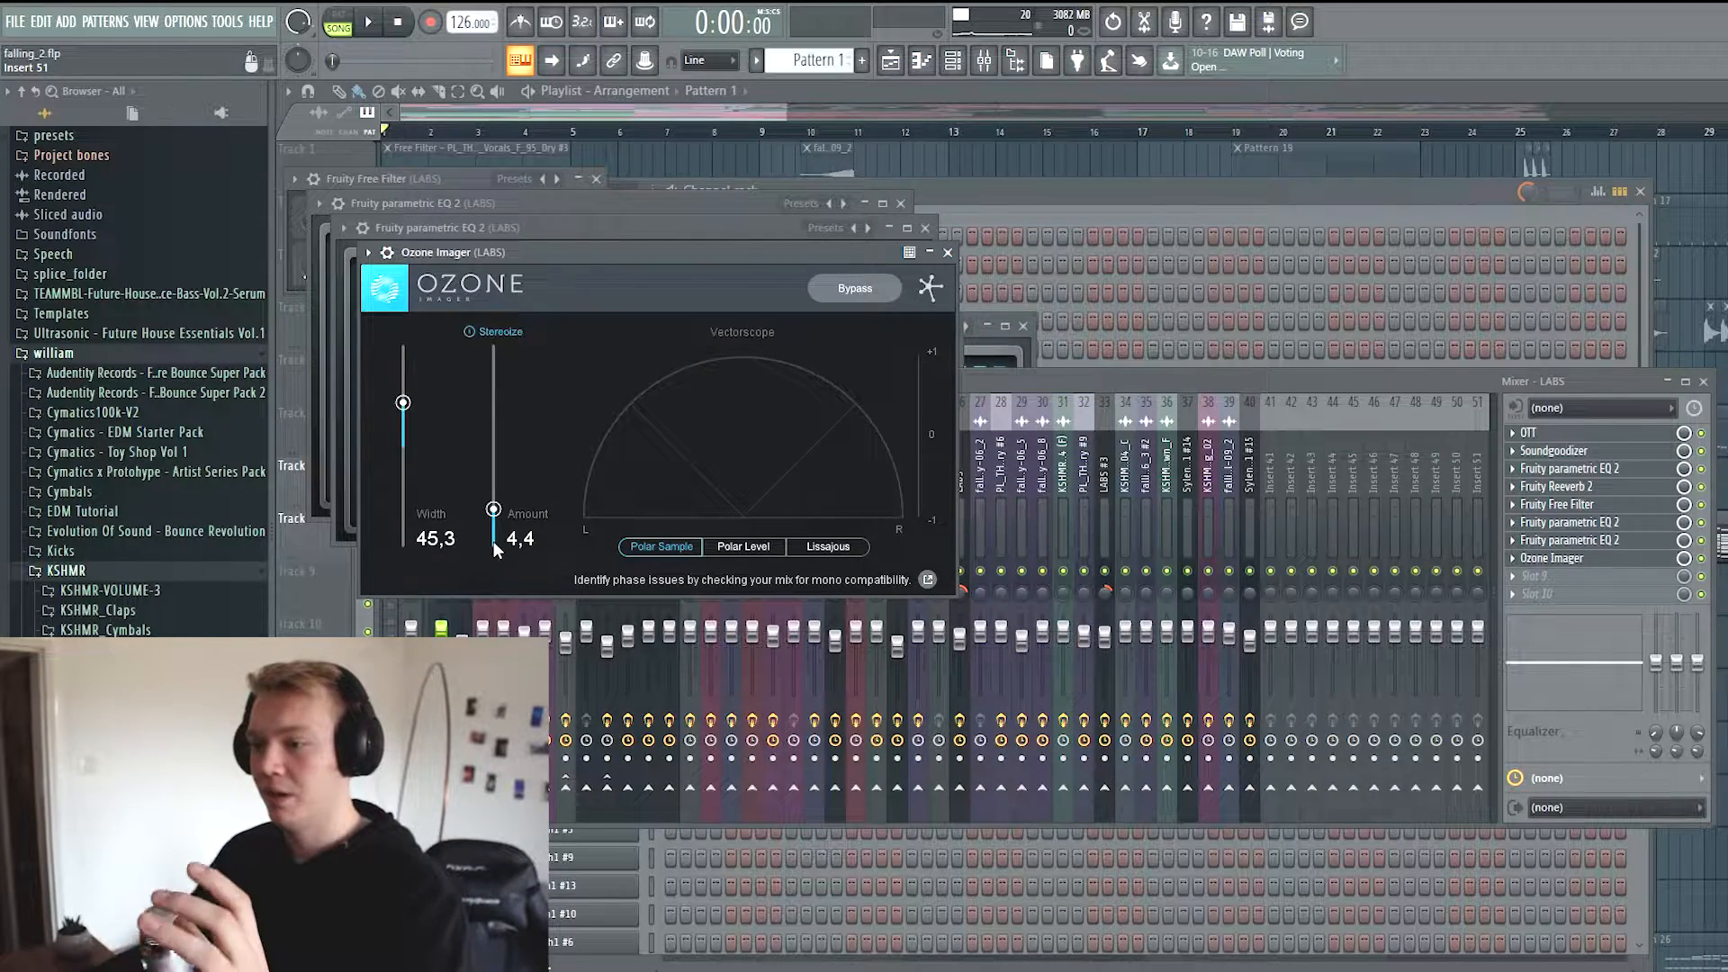
# Audition the Birds Chirping clips on Track 5 in solo, then restore all playlist tracks
pyautogui.moveTo(784, 113); pyautogui.dragTo(727, 113)
pyautogui.rightClick(367, 396)
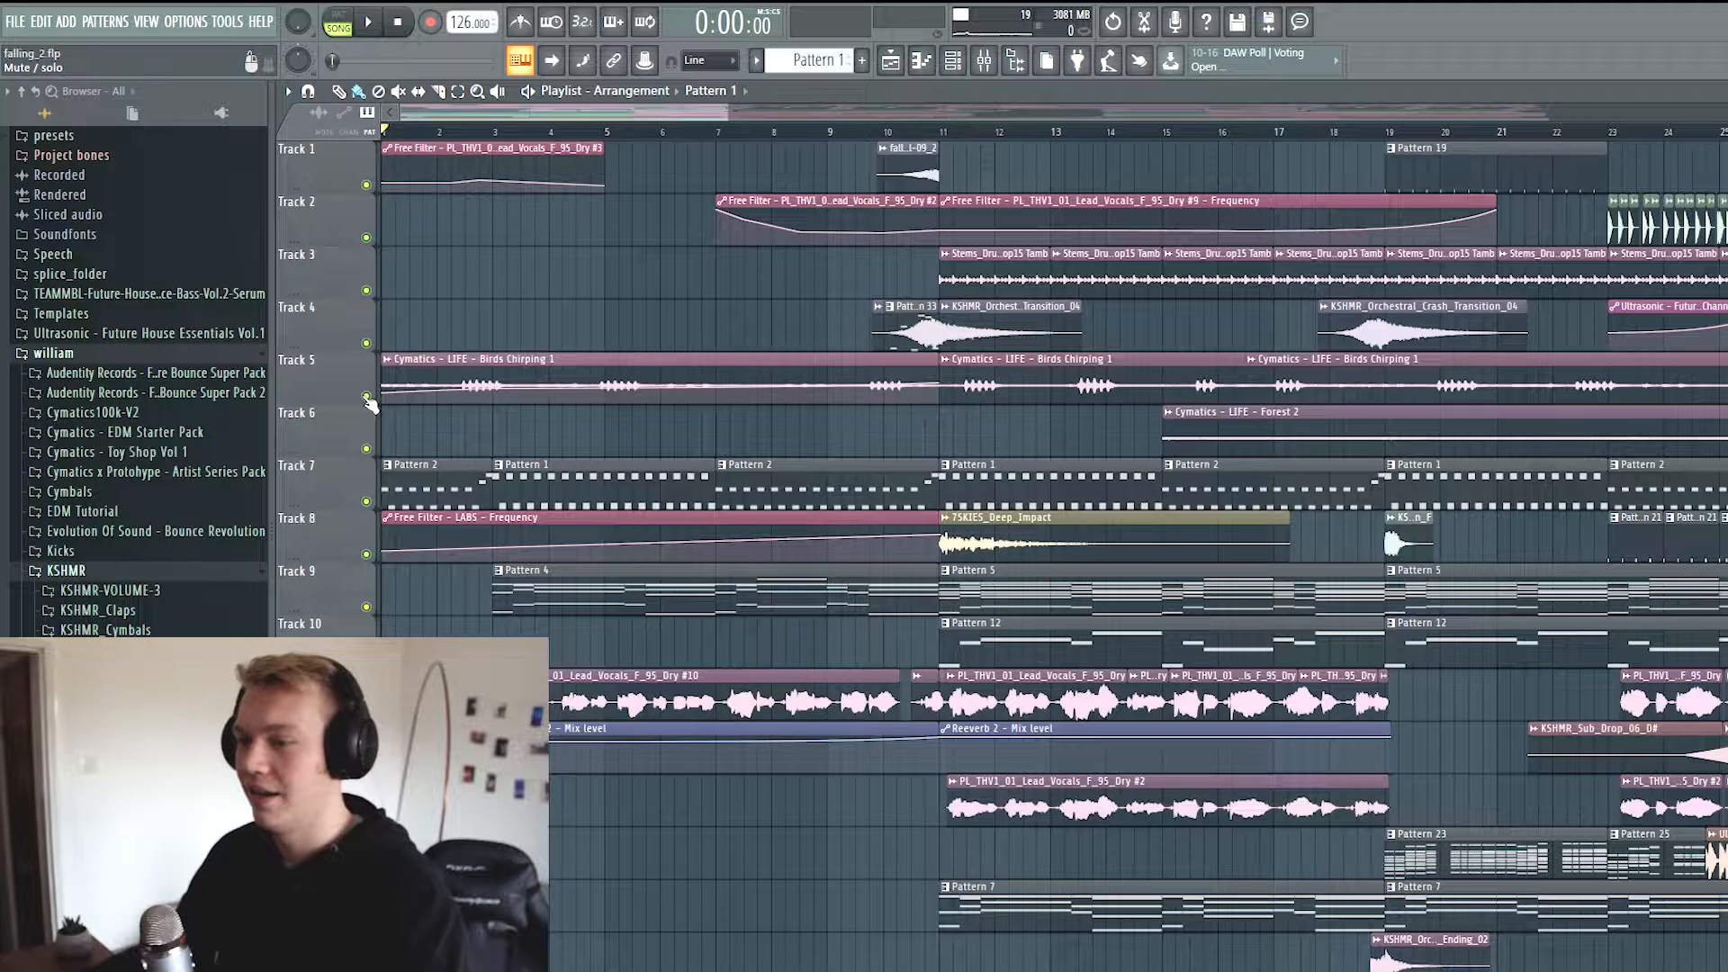
pyautogui.rightClick(367, 397)
pyautogui.press('space')
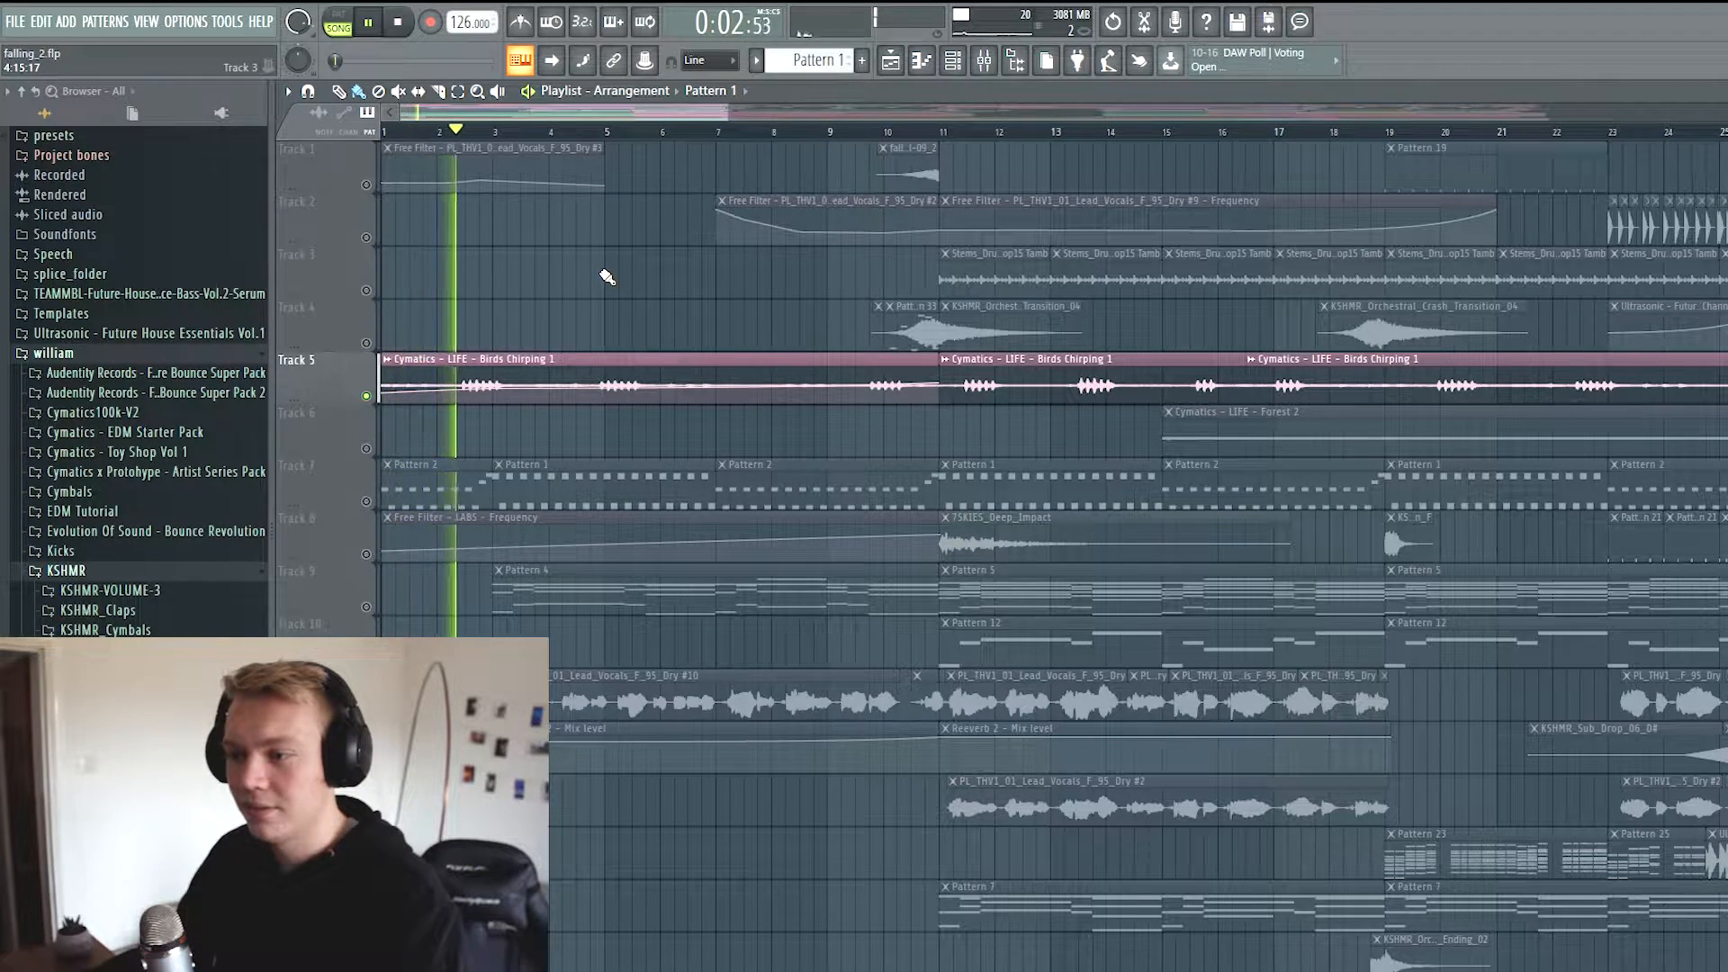
pyautogui.press('space')
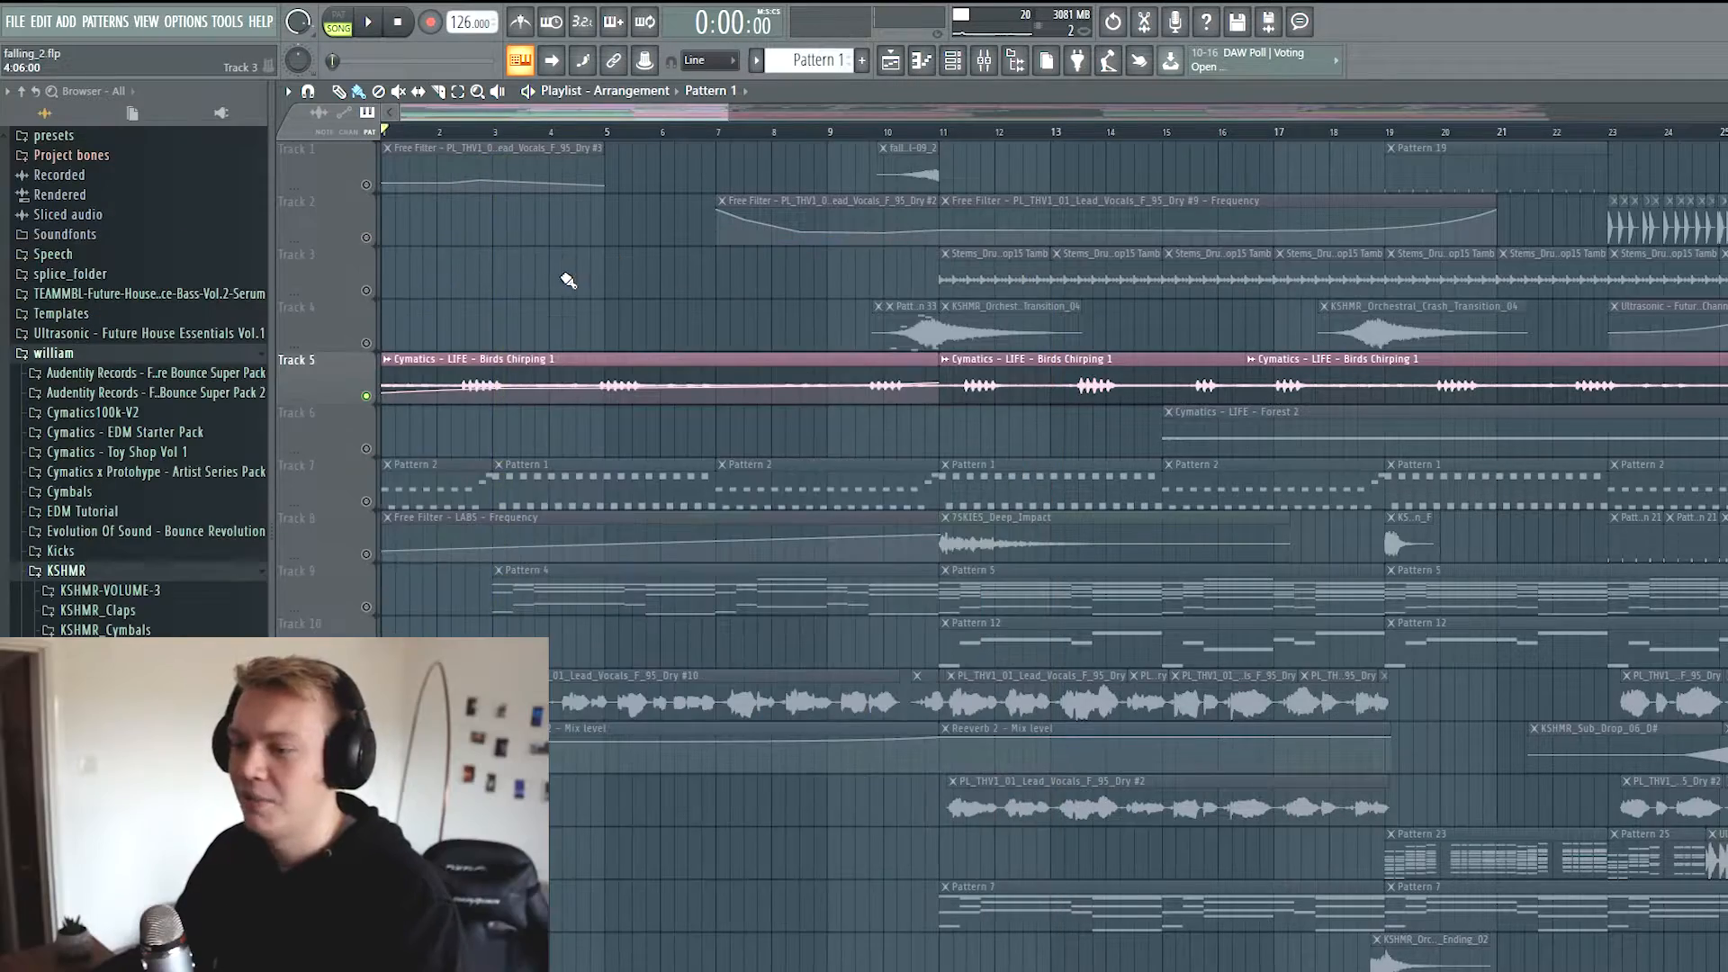
pyautogui.rightClick(368, 396)
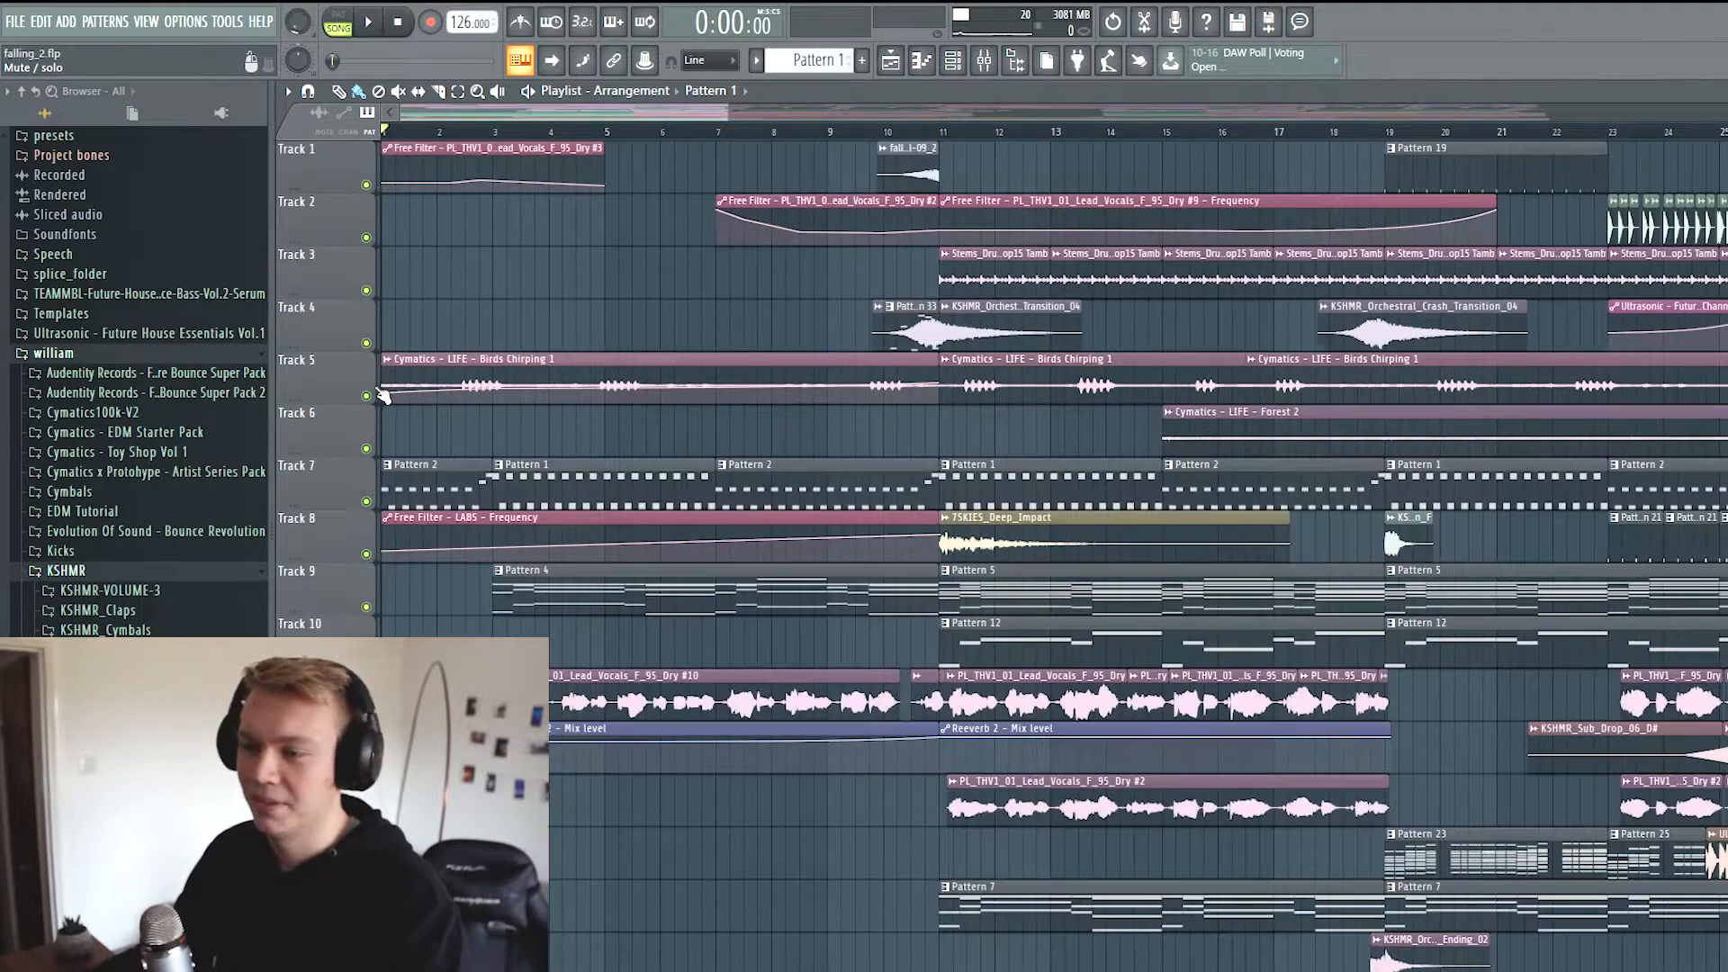
# Solo Track 9 and play its Pattern 4 section, then stop playback
pyautogui.scroll(-6, 504, 310)
pyautogui.scroll(4, 504, 310)
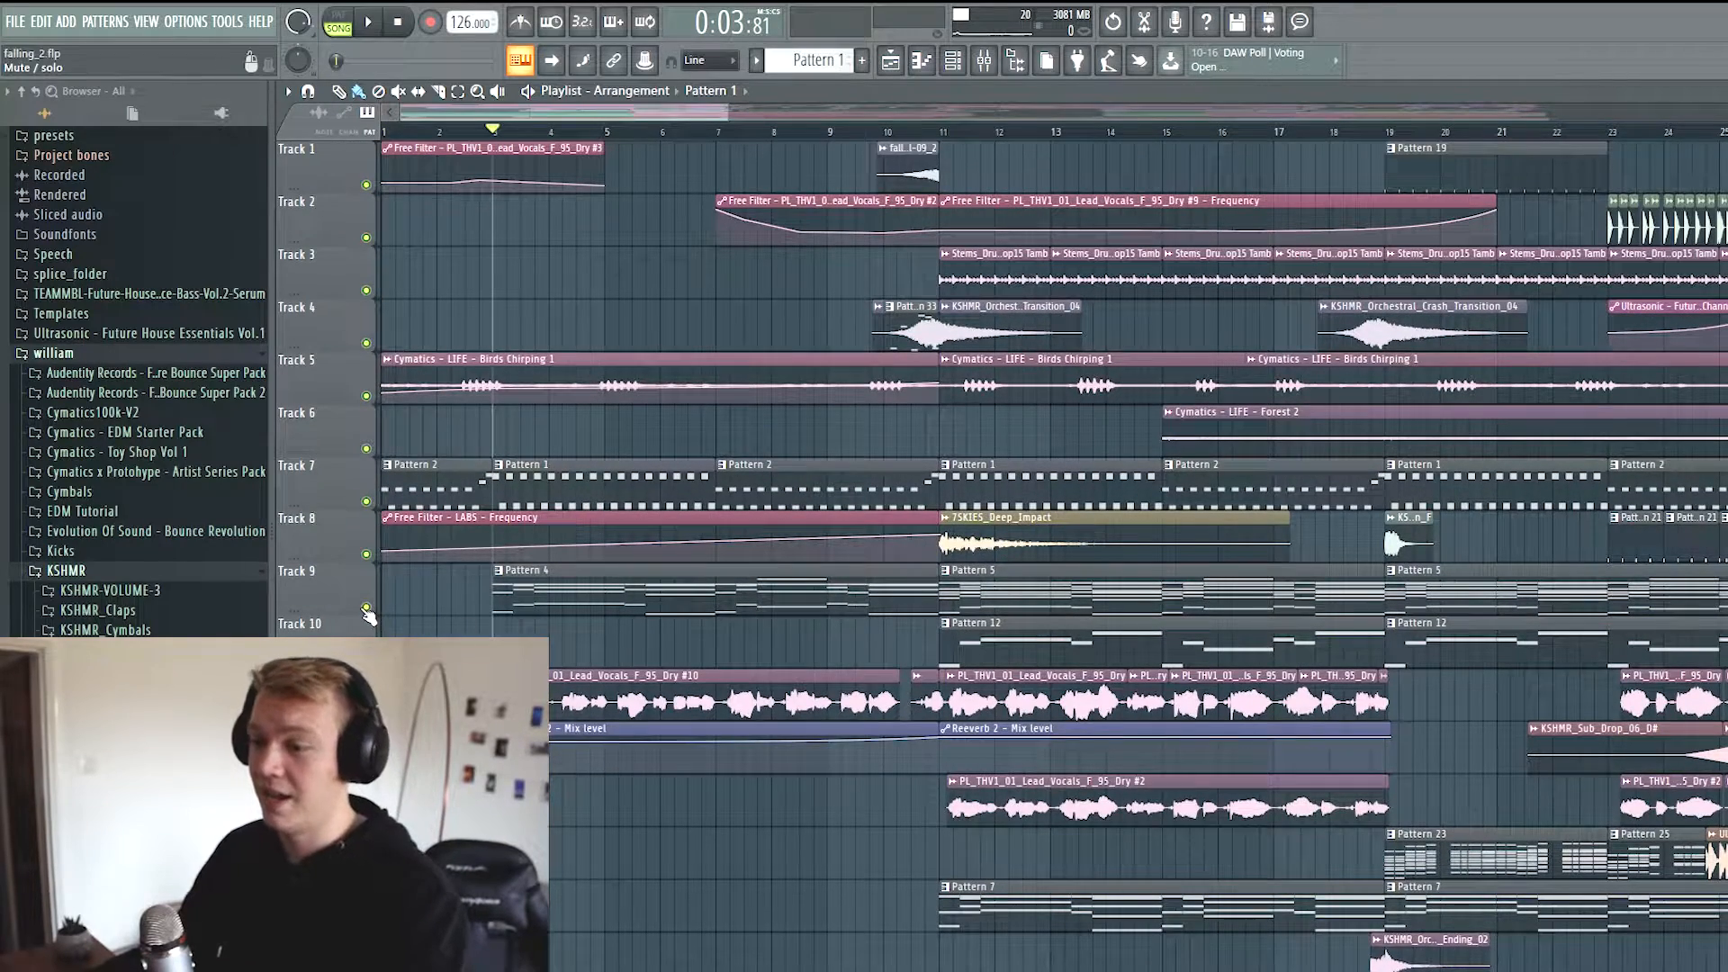
pyautogui.rightClick(366, 606)
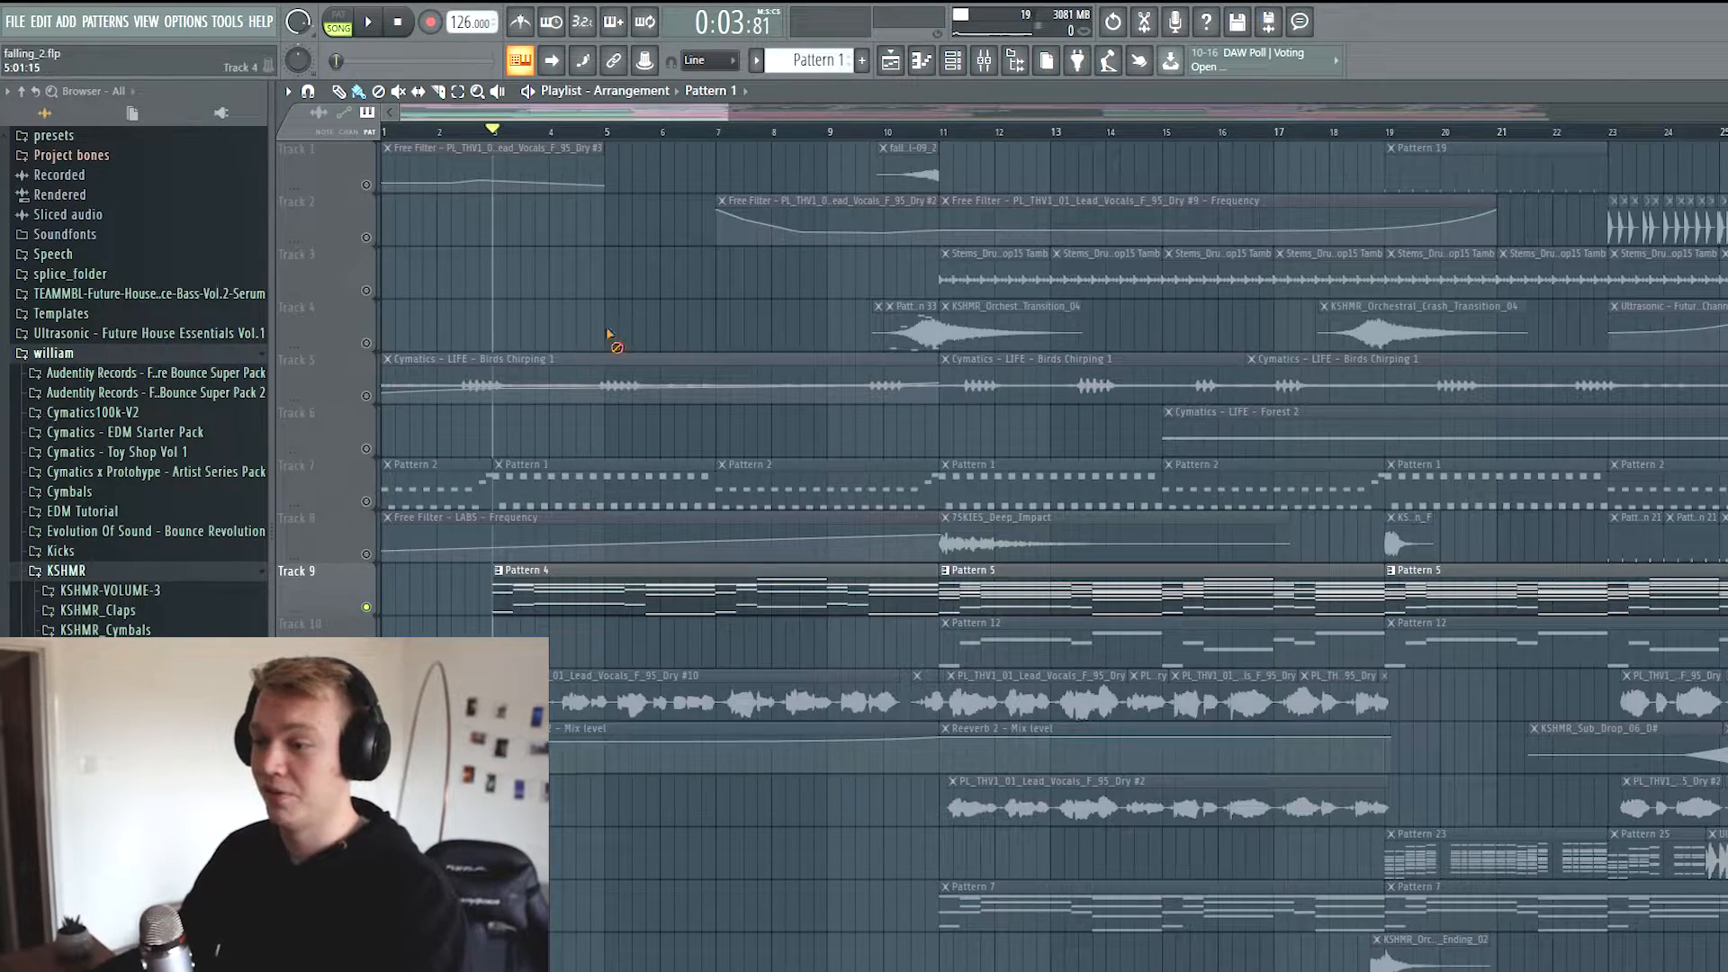
pyautogui.press('space')
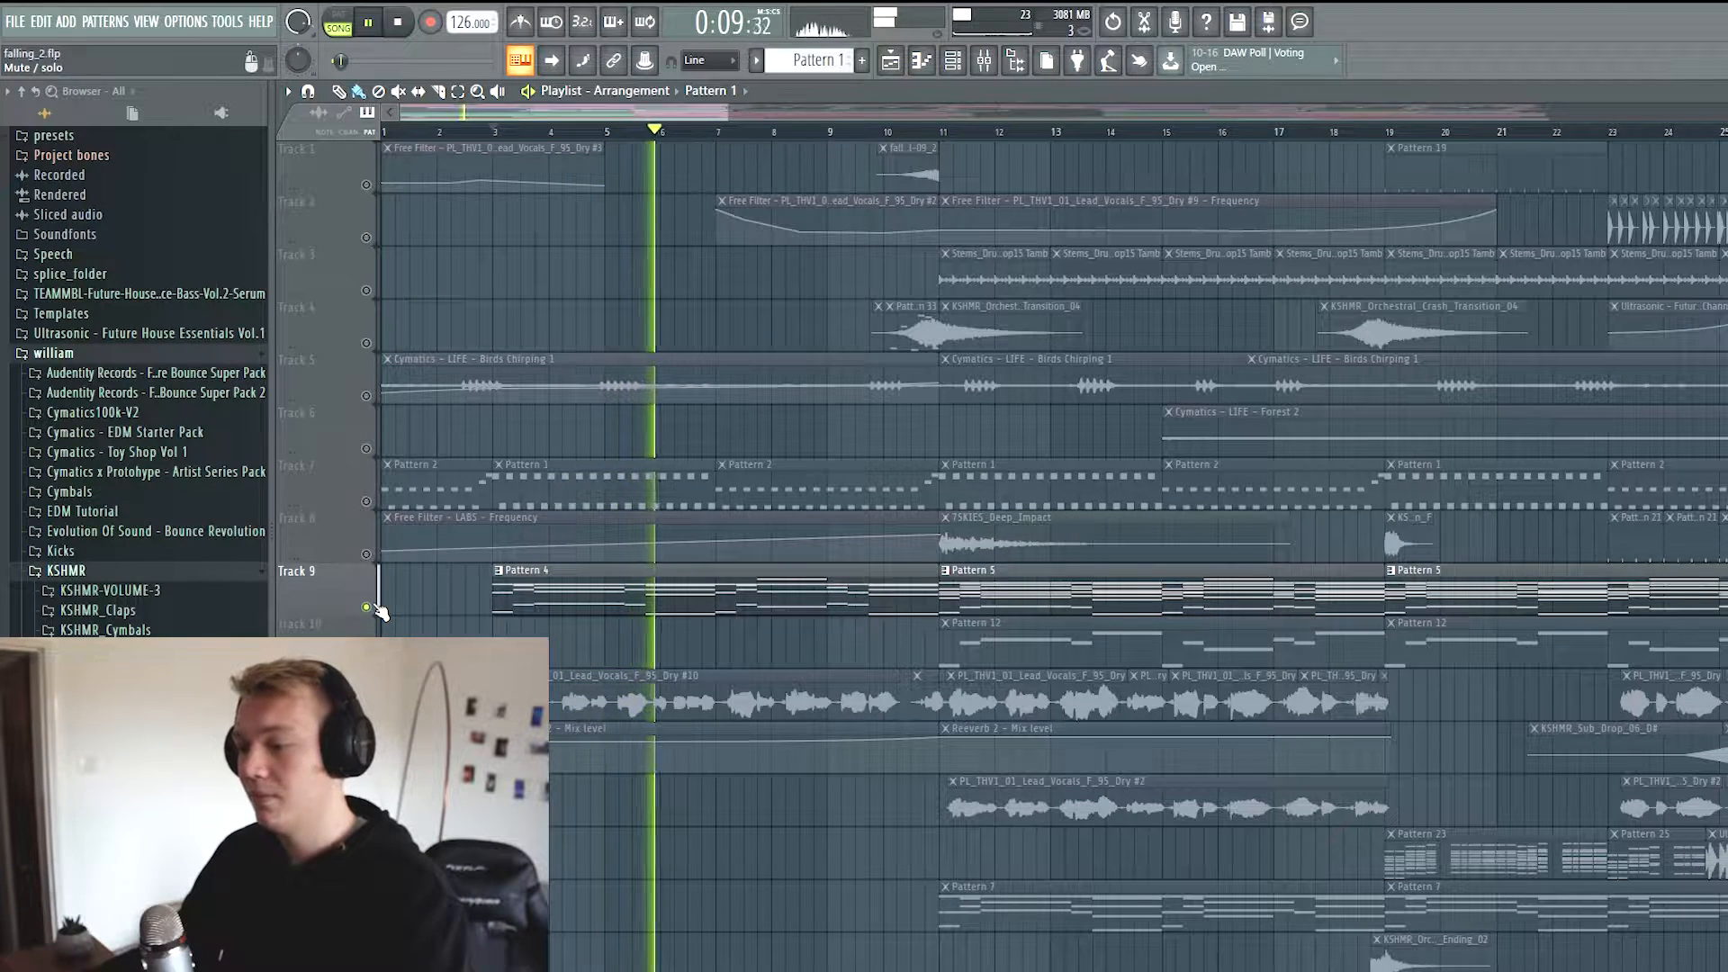
pyautogui.press('space')
# Open Pattern 4 of LABS #2 in the piano roll and play through its chords
pyautogui.doubleClick(508, 590)
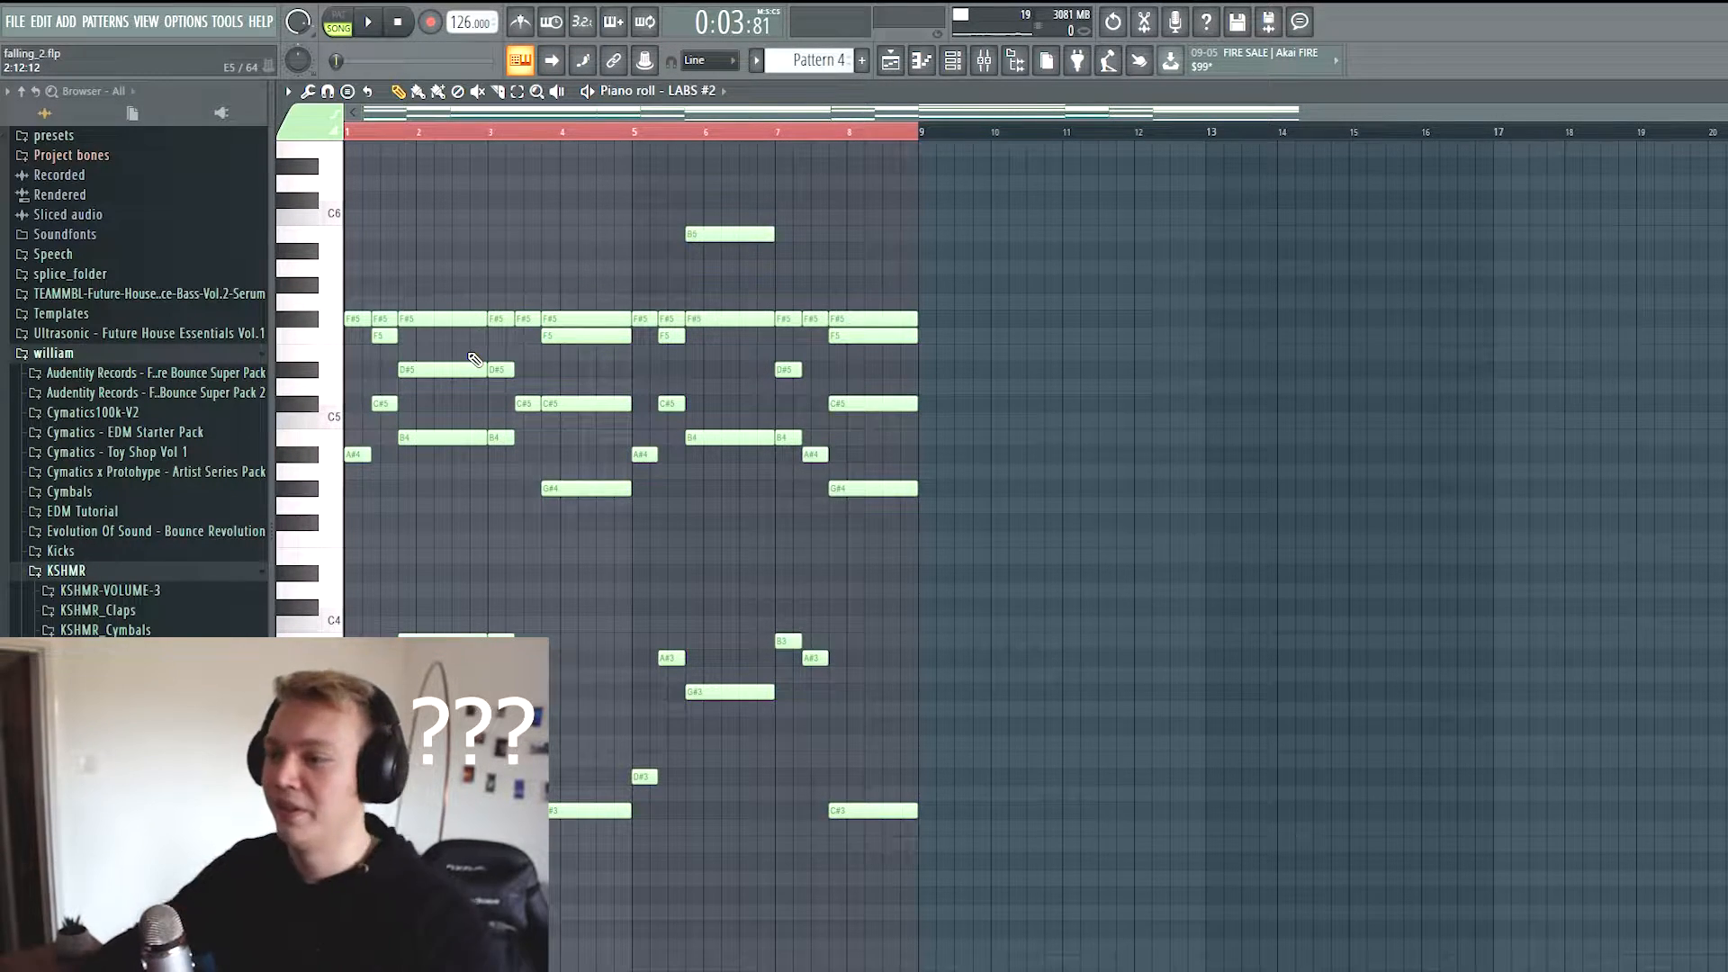
pyautogui.scroll(1, 520, 201)
pyautogui.scroll(4, 401, 343)
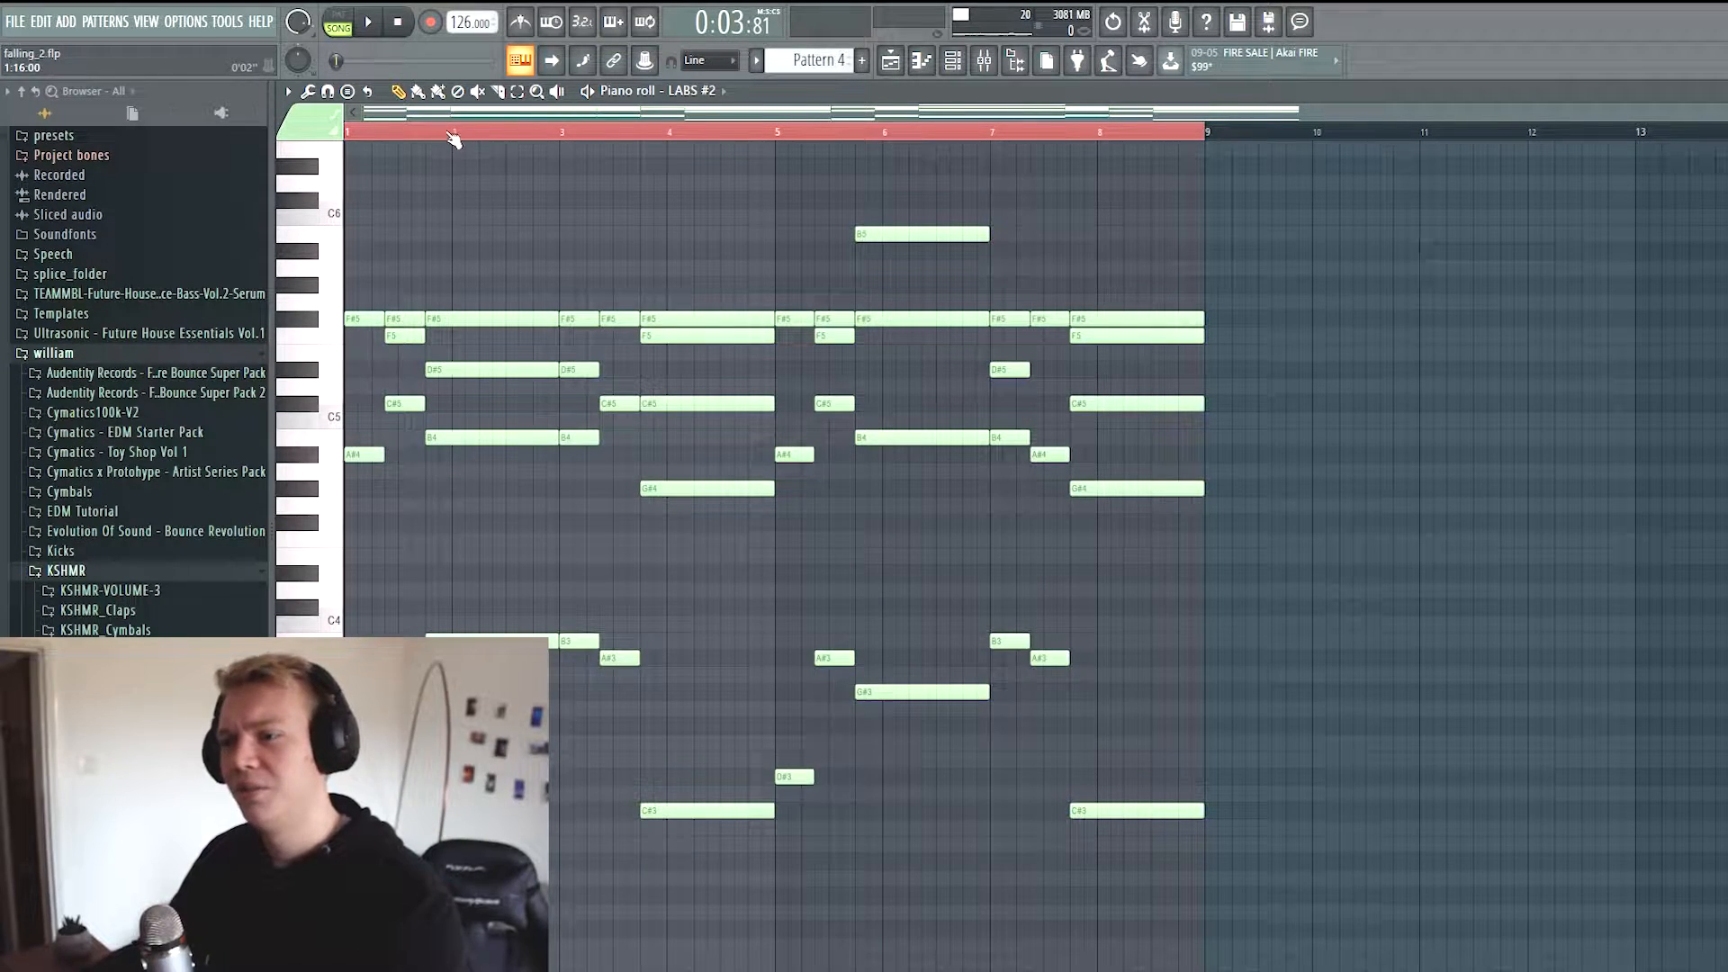
pyautogui.press('space')
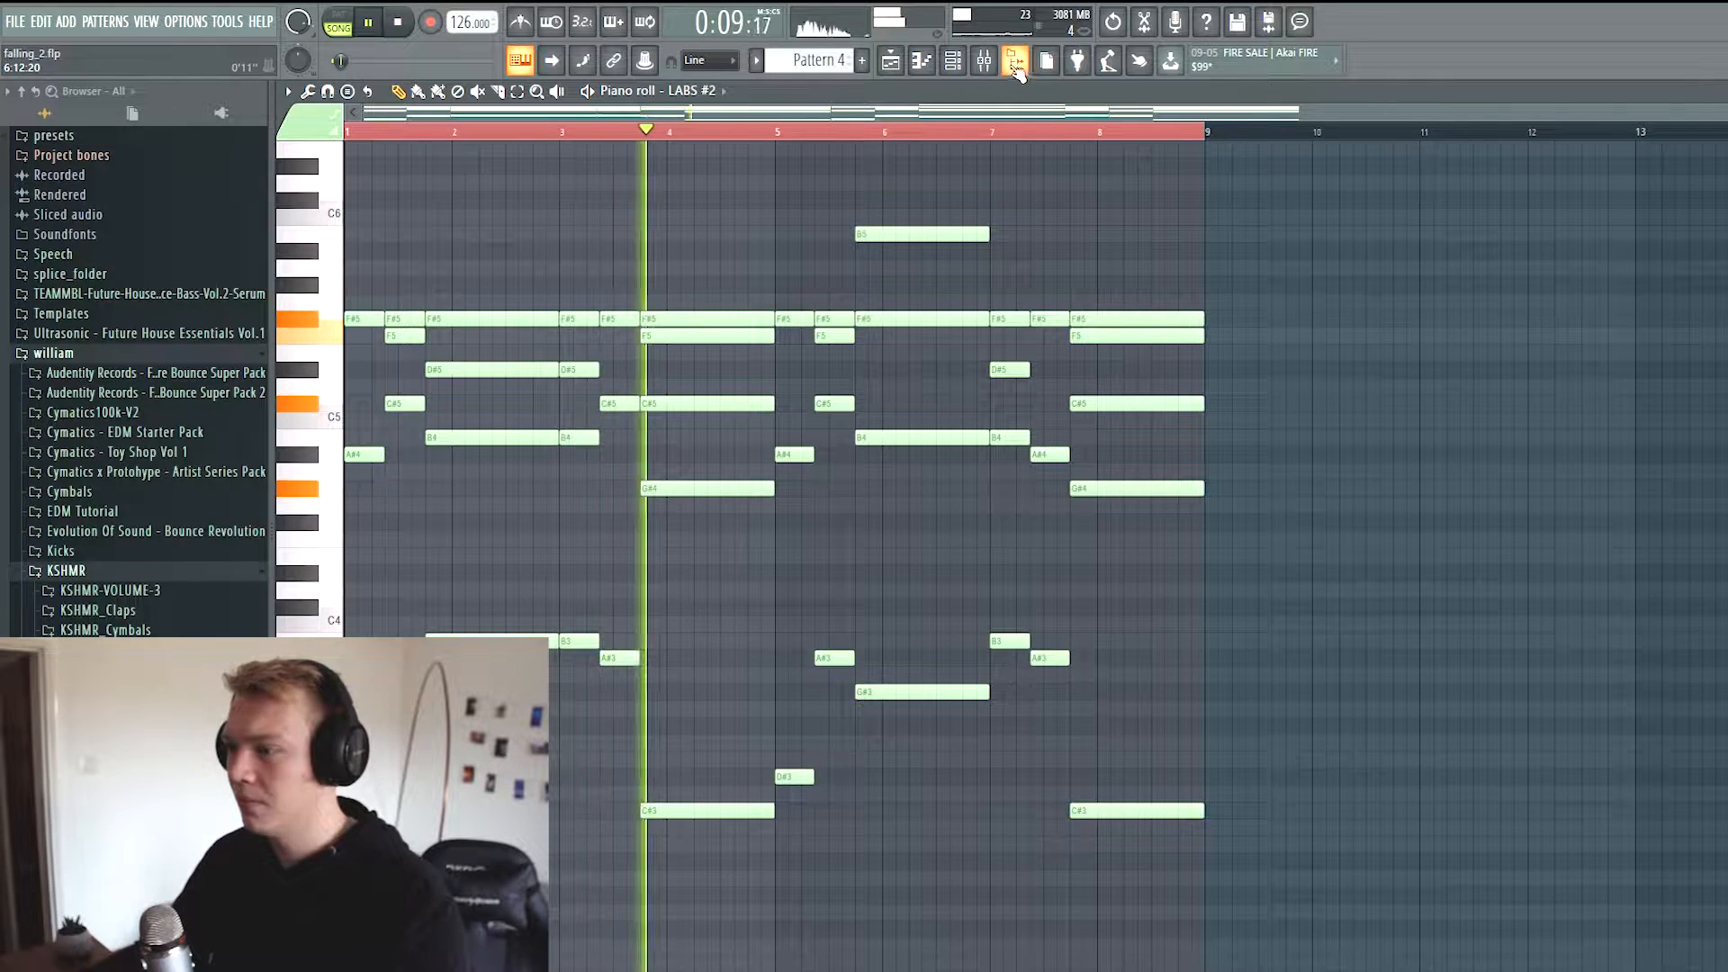
pyautogui.press('space')
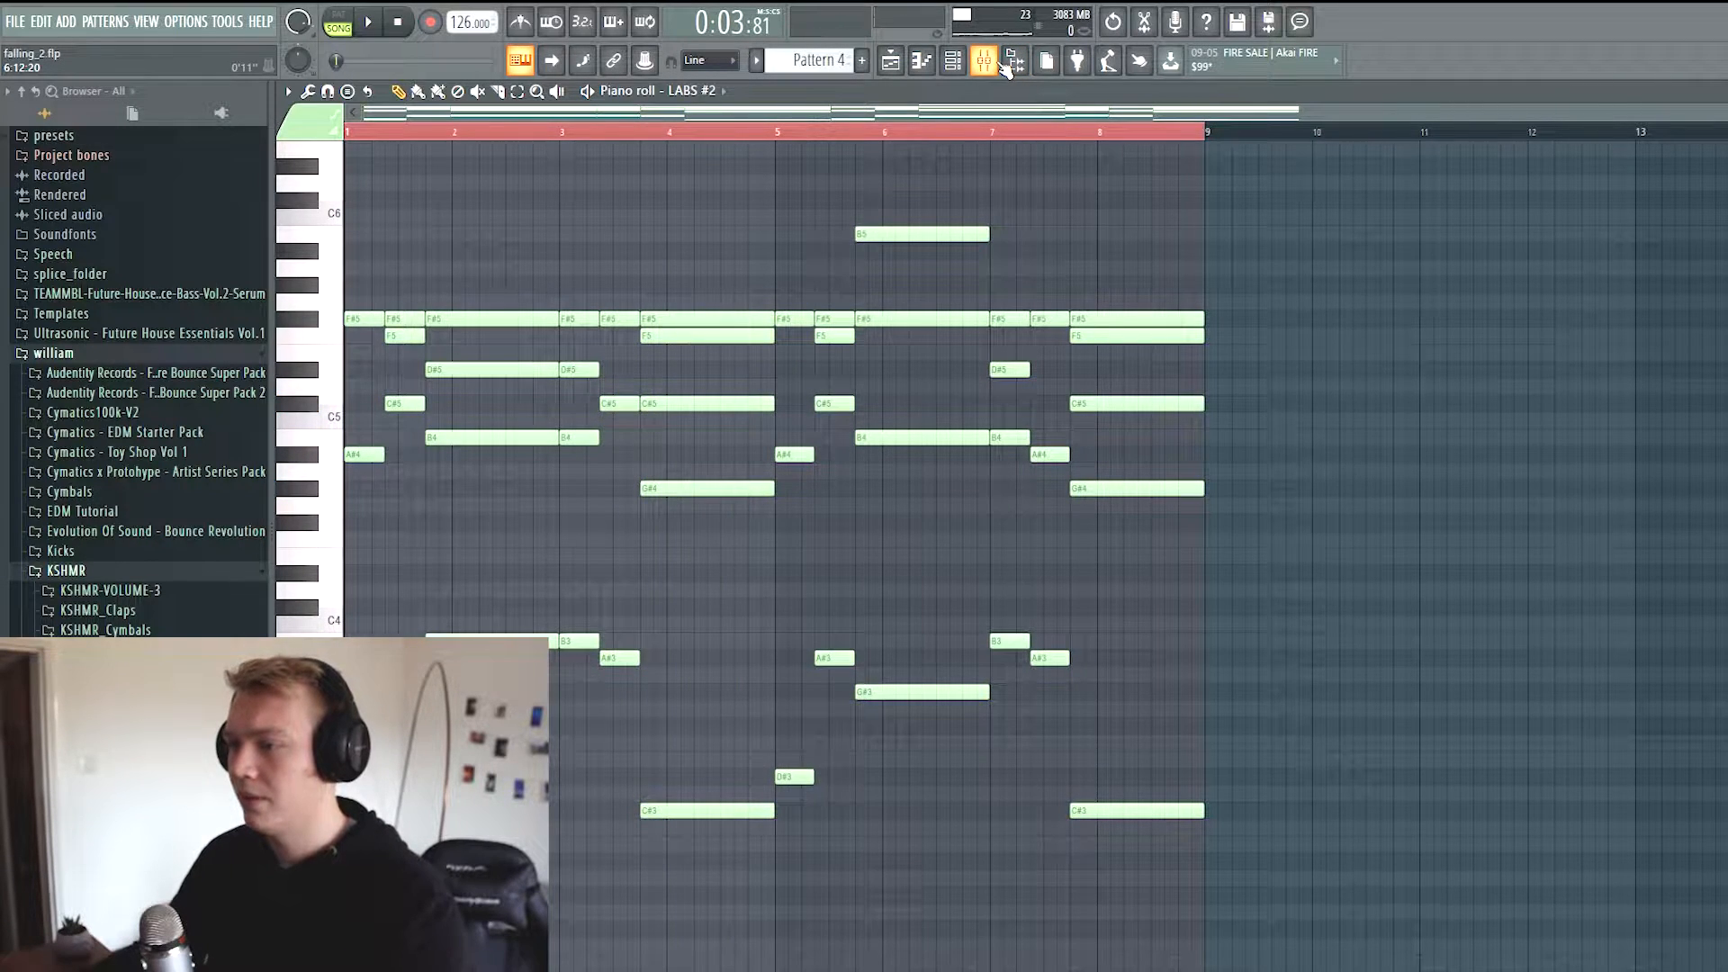
# Show the mixer, select the LABS #2 track, and open its OTT effect
pyautogui.click(1008, 65)
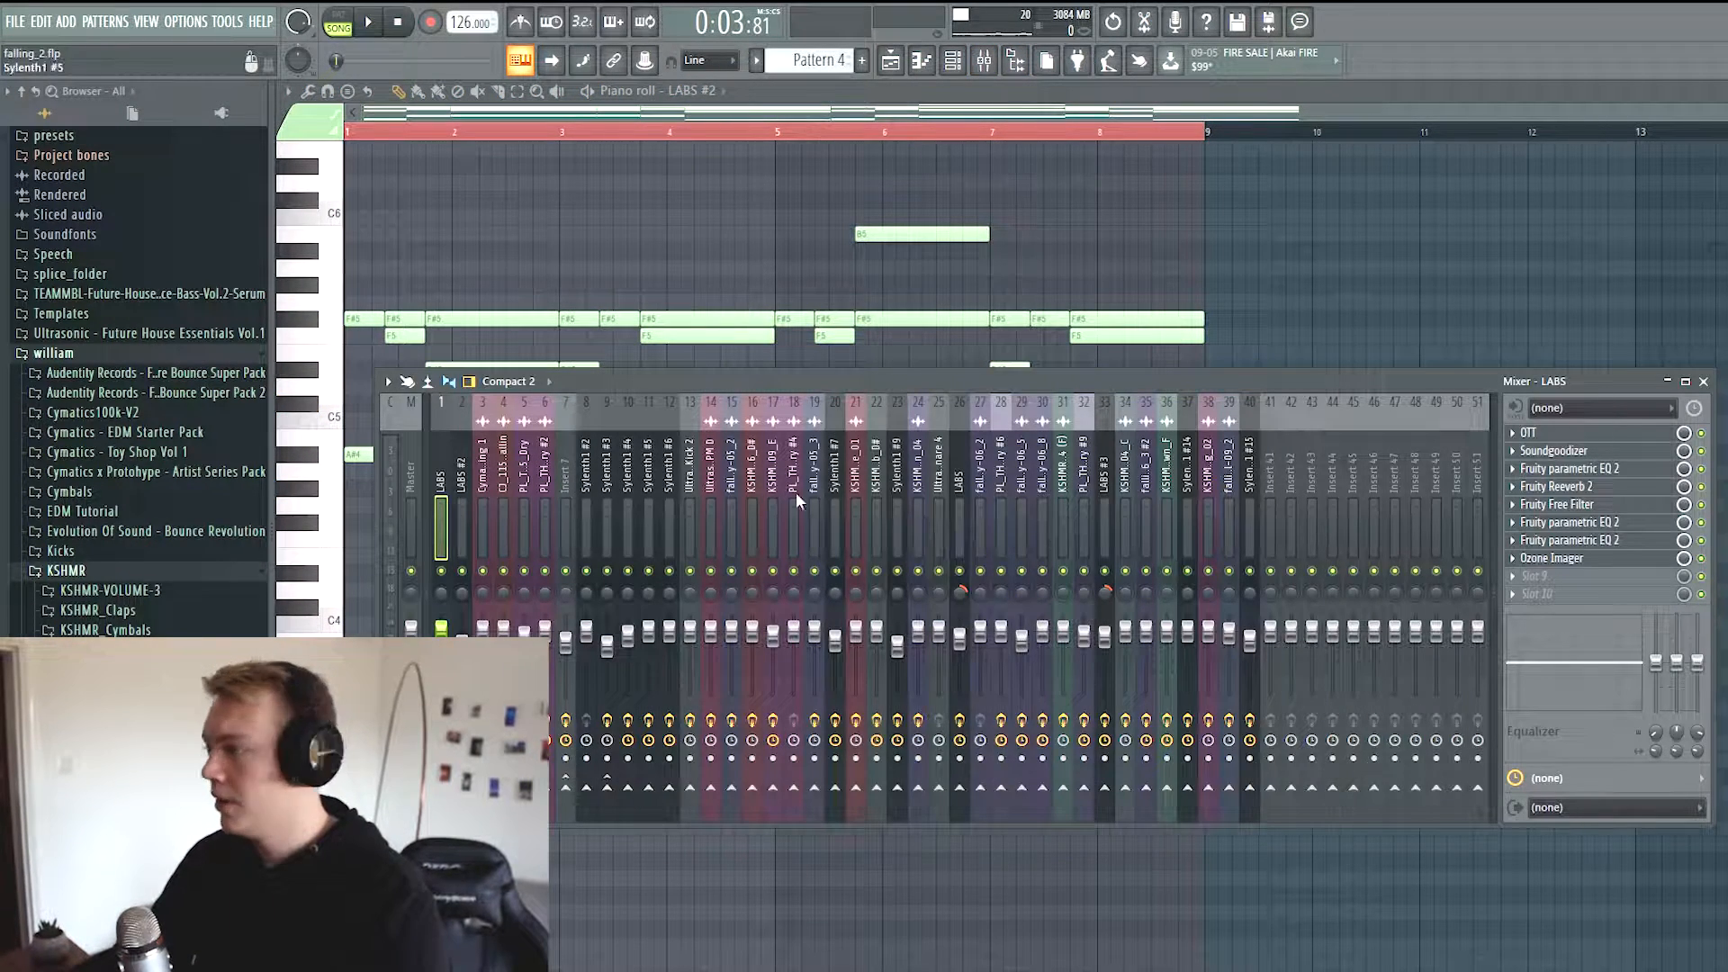
pyautogui.click(1593, 435)
pyautogui.click(826, 382)
pyautogui.click(465, 500)
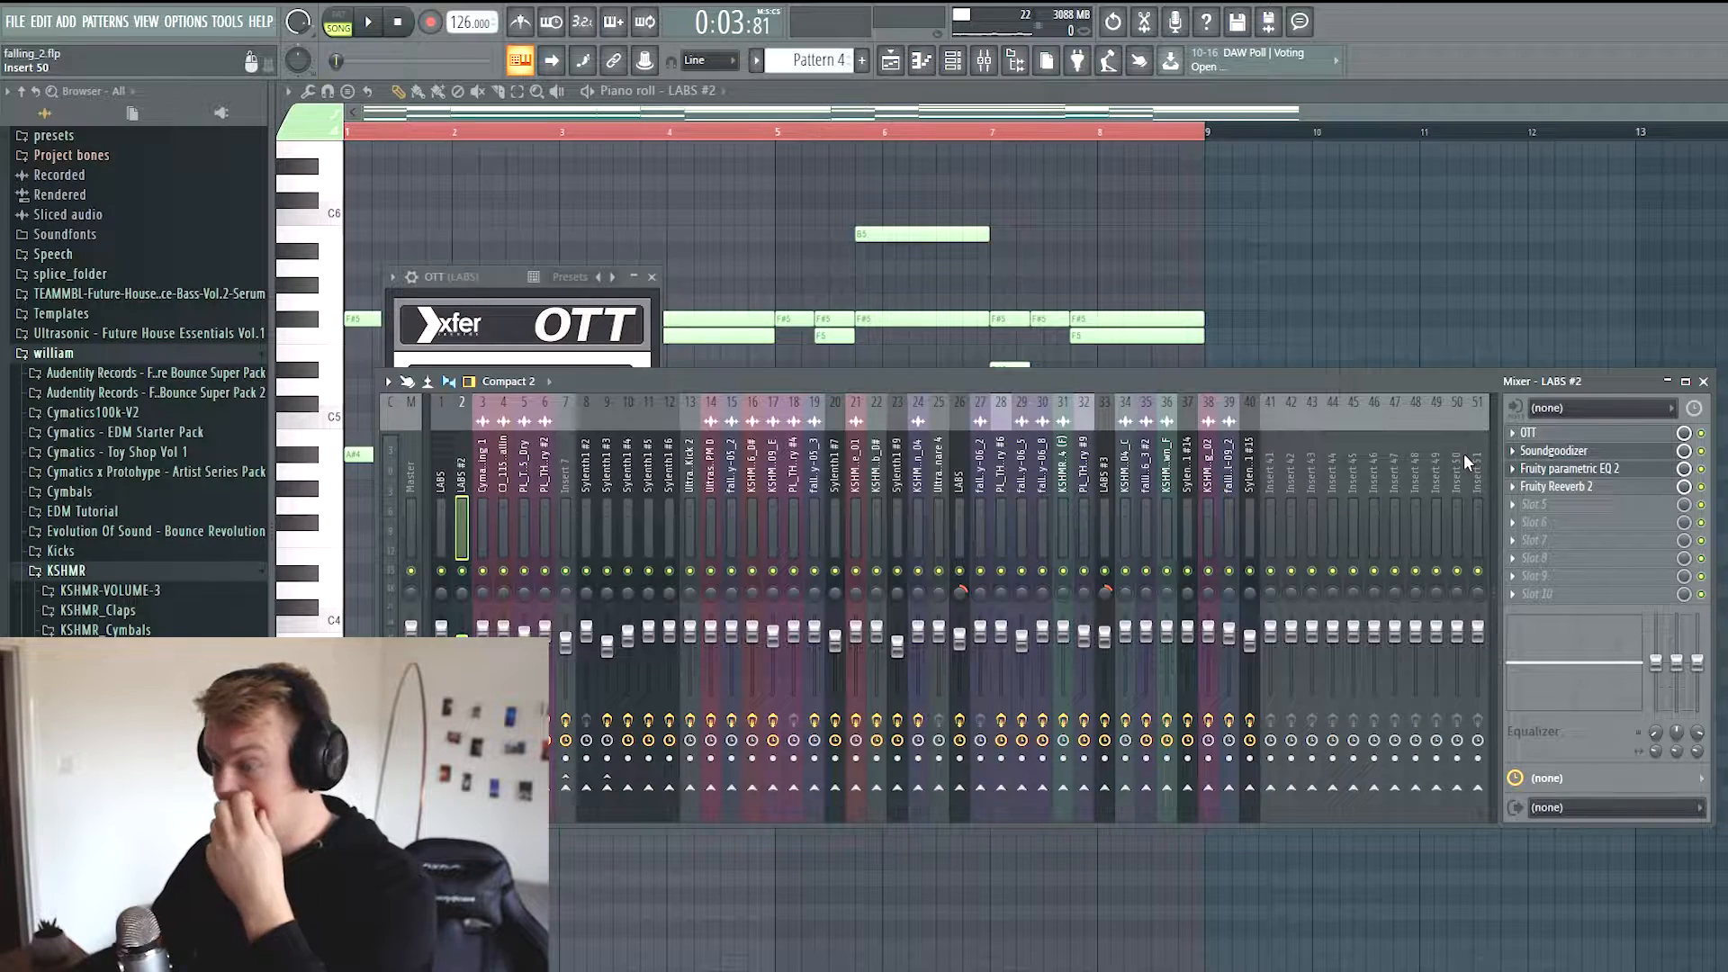
pyautogui.click(1591, 435)
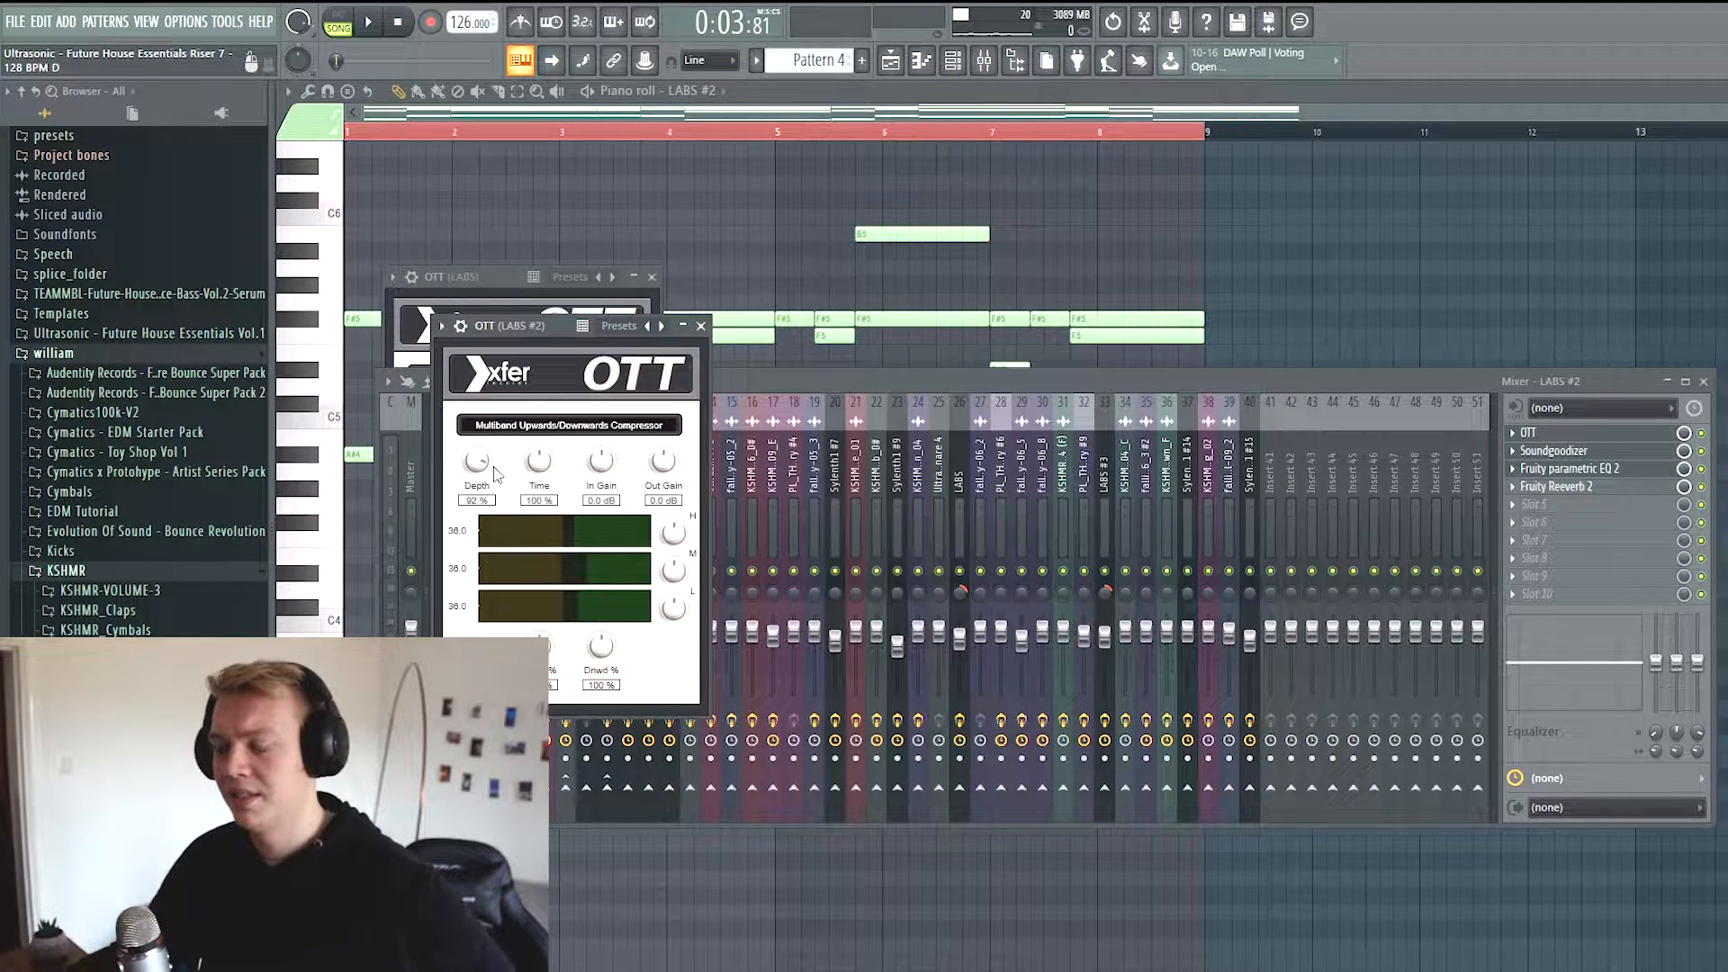
# Play the chords while lowering the OTT Depth to 0 % and returning it to 92 % to compare the sound
pyautogui.press('space')
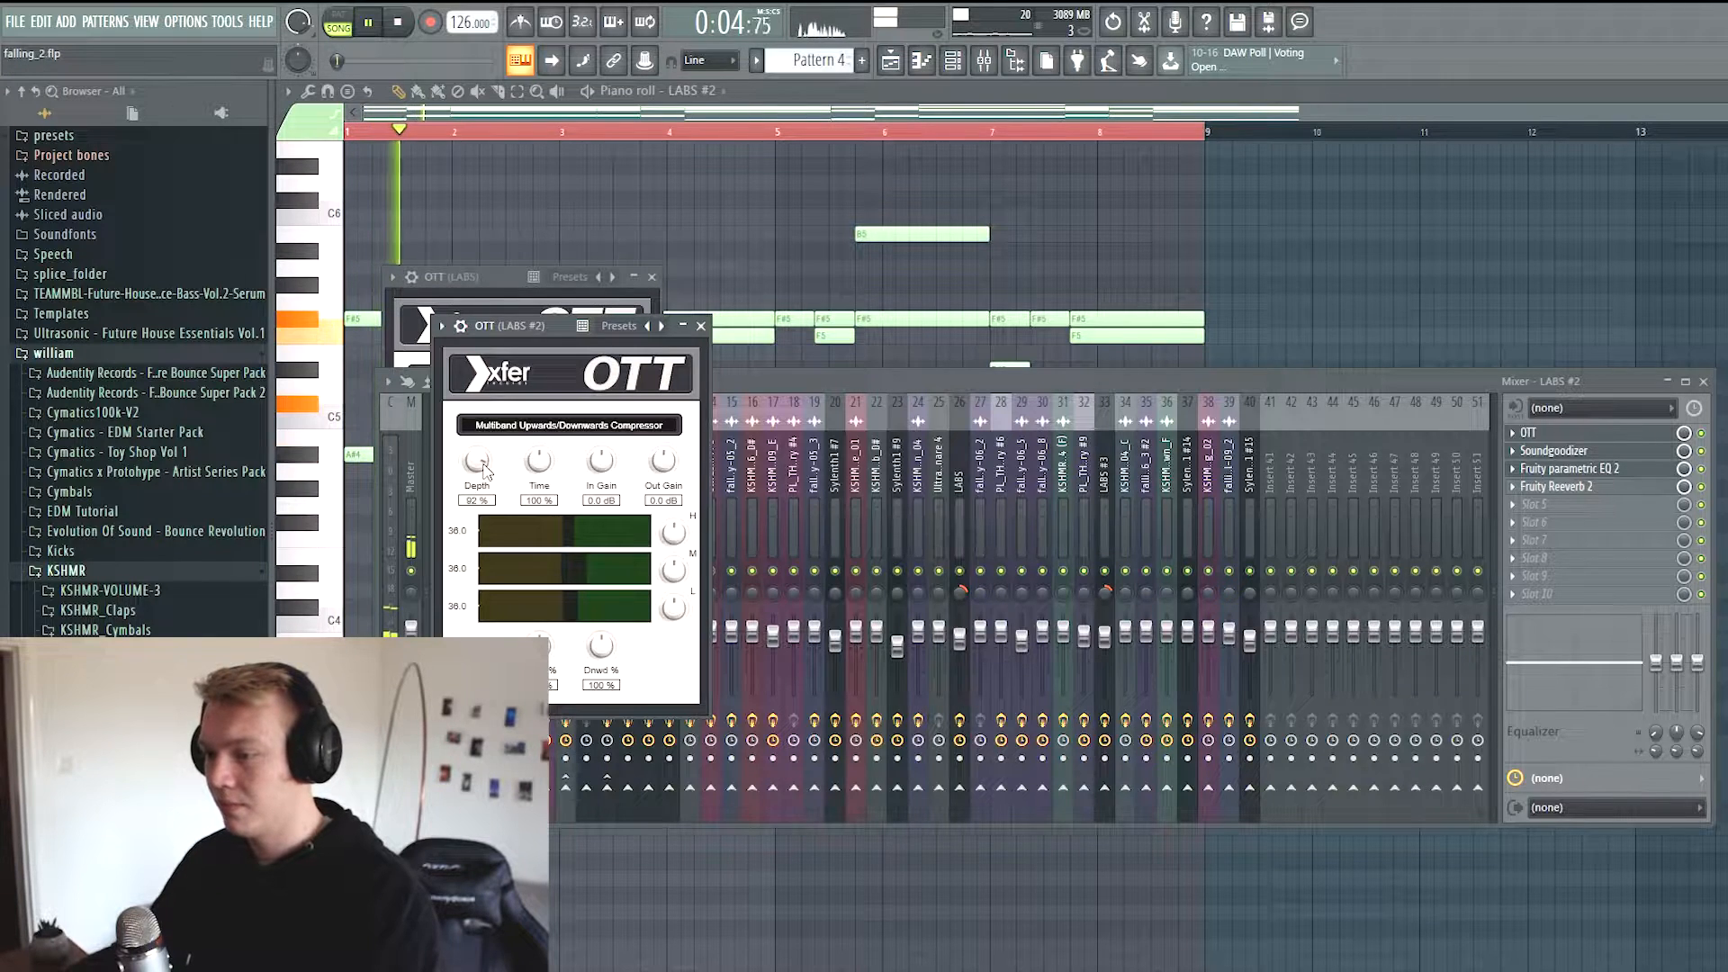
pyautogui.moveTo(477, 462); pyautogui.dragTo(476, 549)
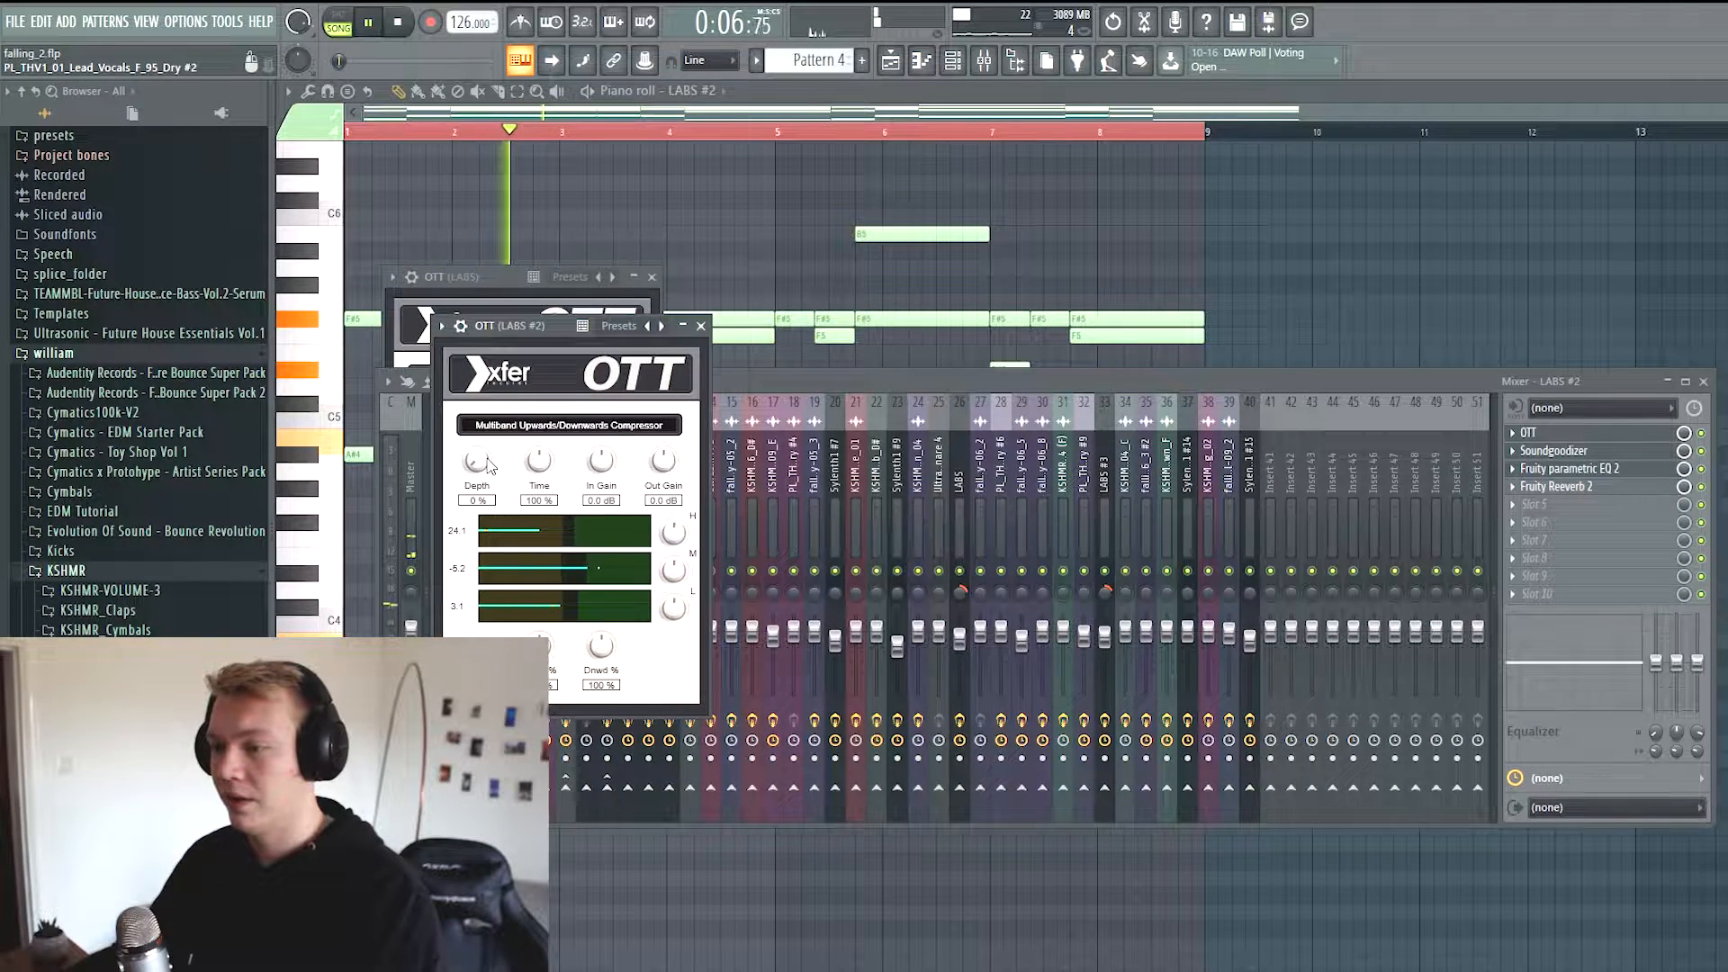
pyautogui.moveTo(485, 460)
pyautogui.mouseDown()
pyautogui.moveTo(493, 486)
pyautogui.moveTo(499, 471)
pyautogui.mouseUp()
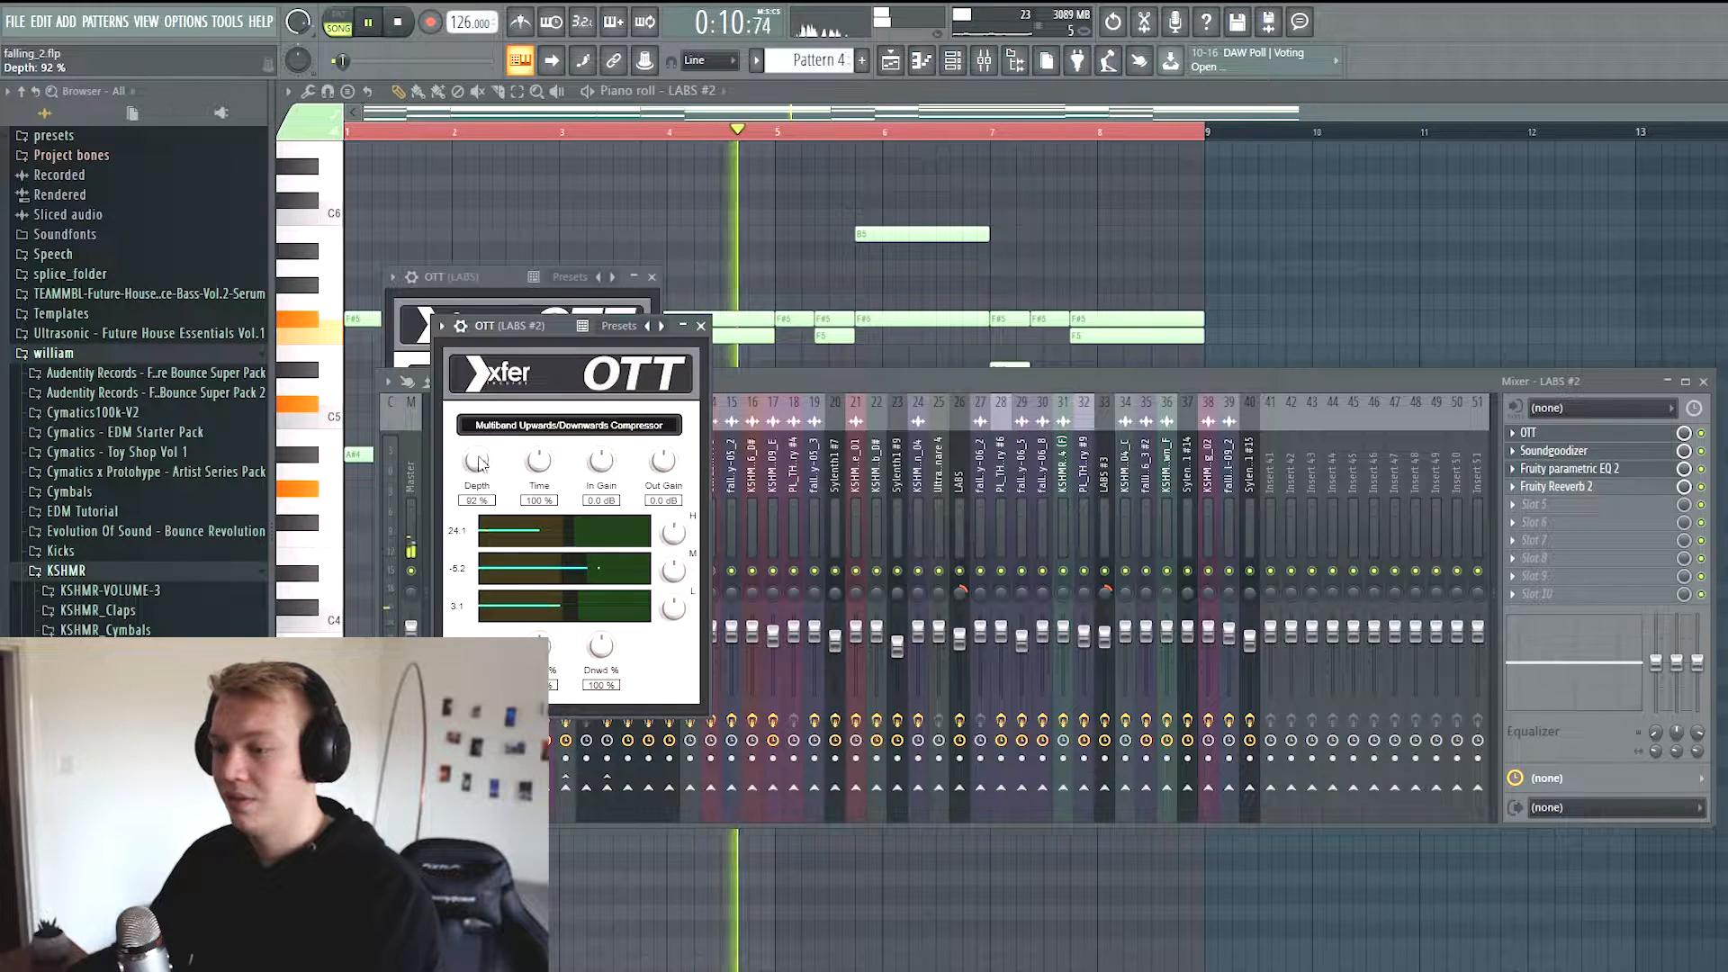
# Examine the Soundgoodizer on LABS #2, stop playback, and open the track's Fruity parametric EQ 2
pyautogui.click(1611, 451)
pyautogui.press('space')
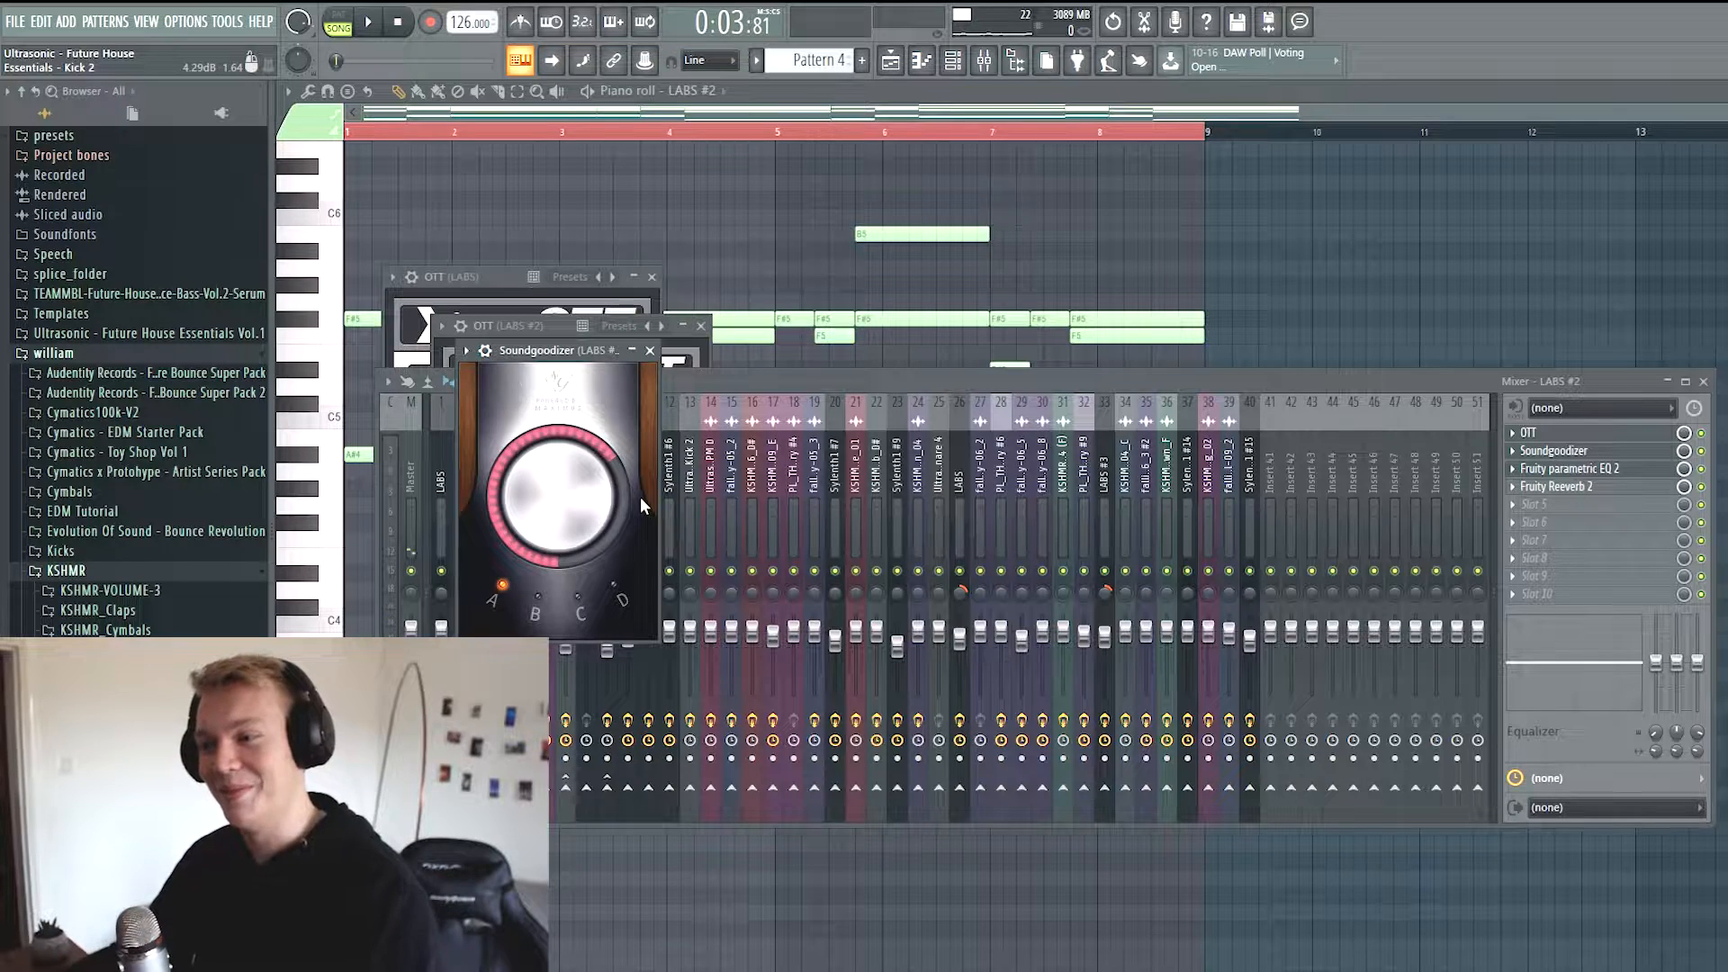
pyautogui.click(1571, 468)
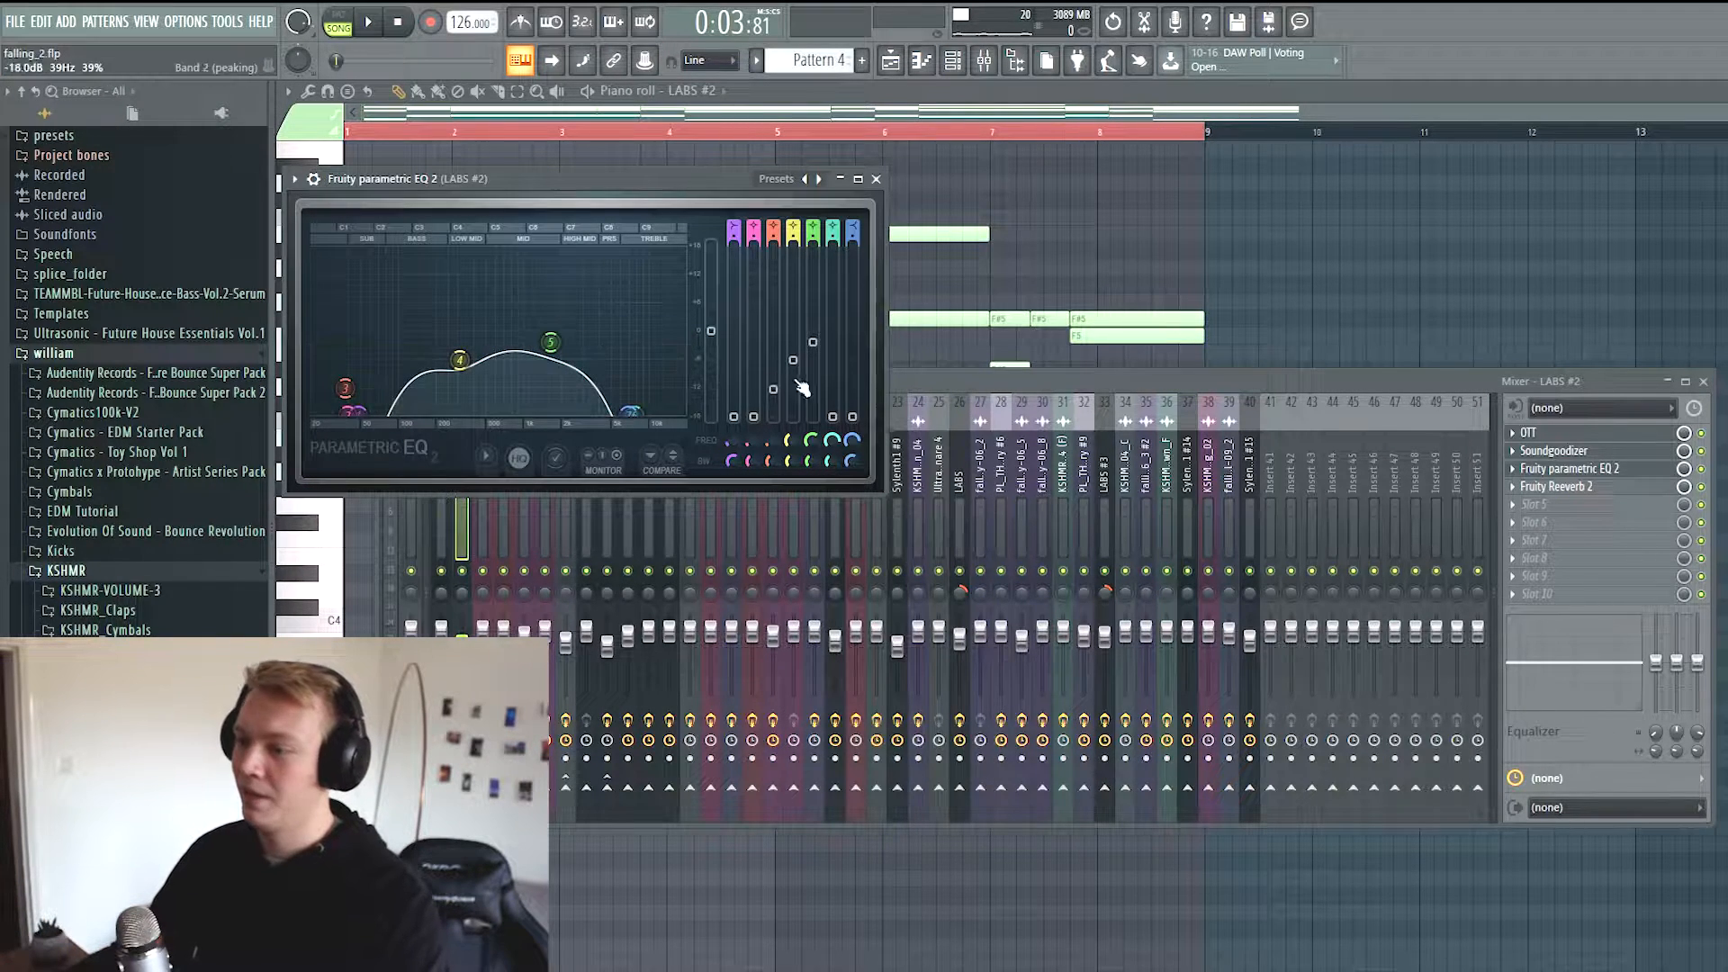
# Toggle the Fruity parametric EQ 2 on LABS #2, play the chords to compare the sound, and open the track's Fruity Reeverb 2
pyautogui.click(1707, 477)
pyautogui.press('space')
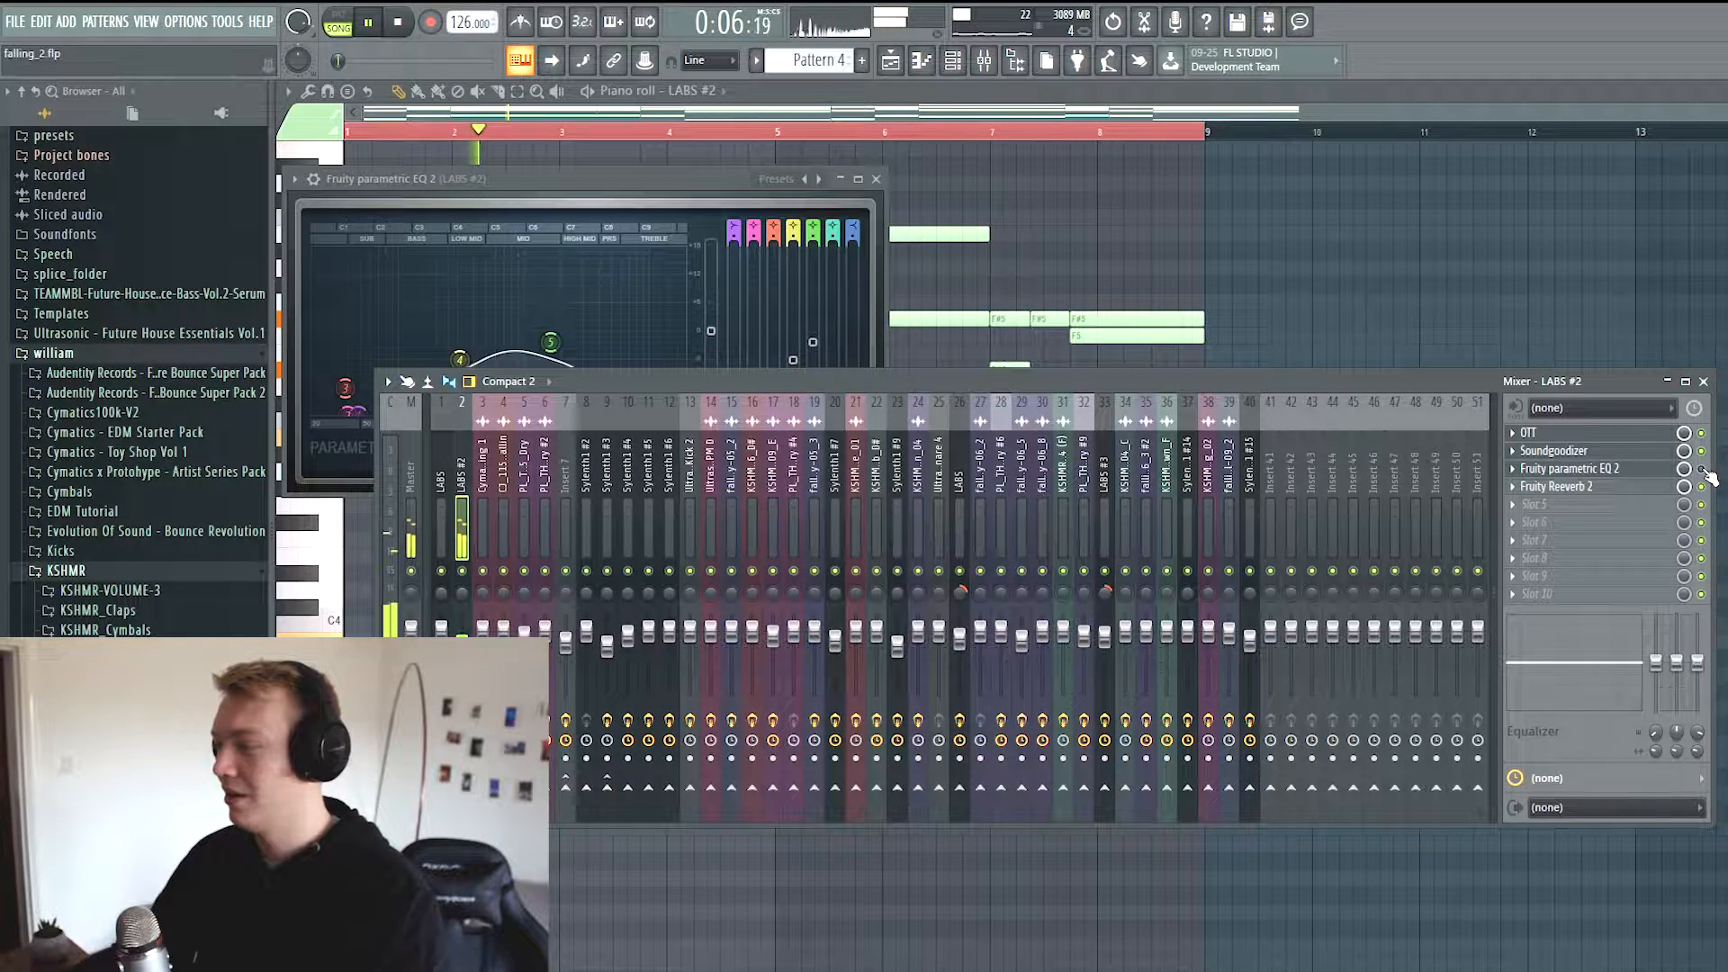
pyautogui.press('space')
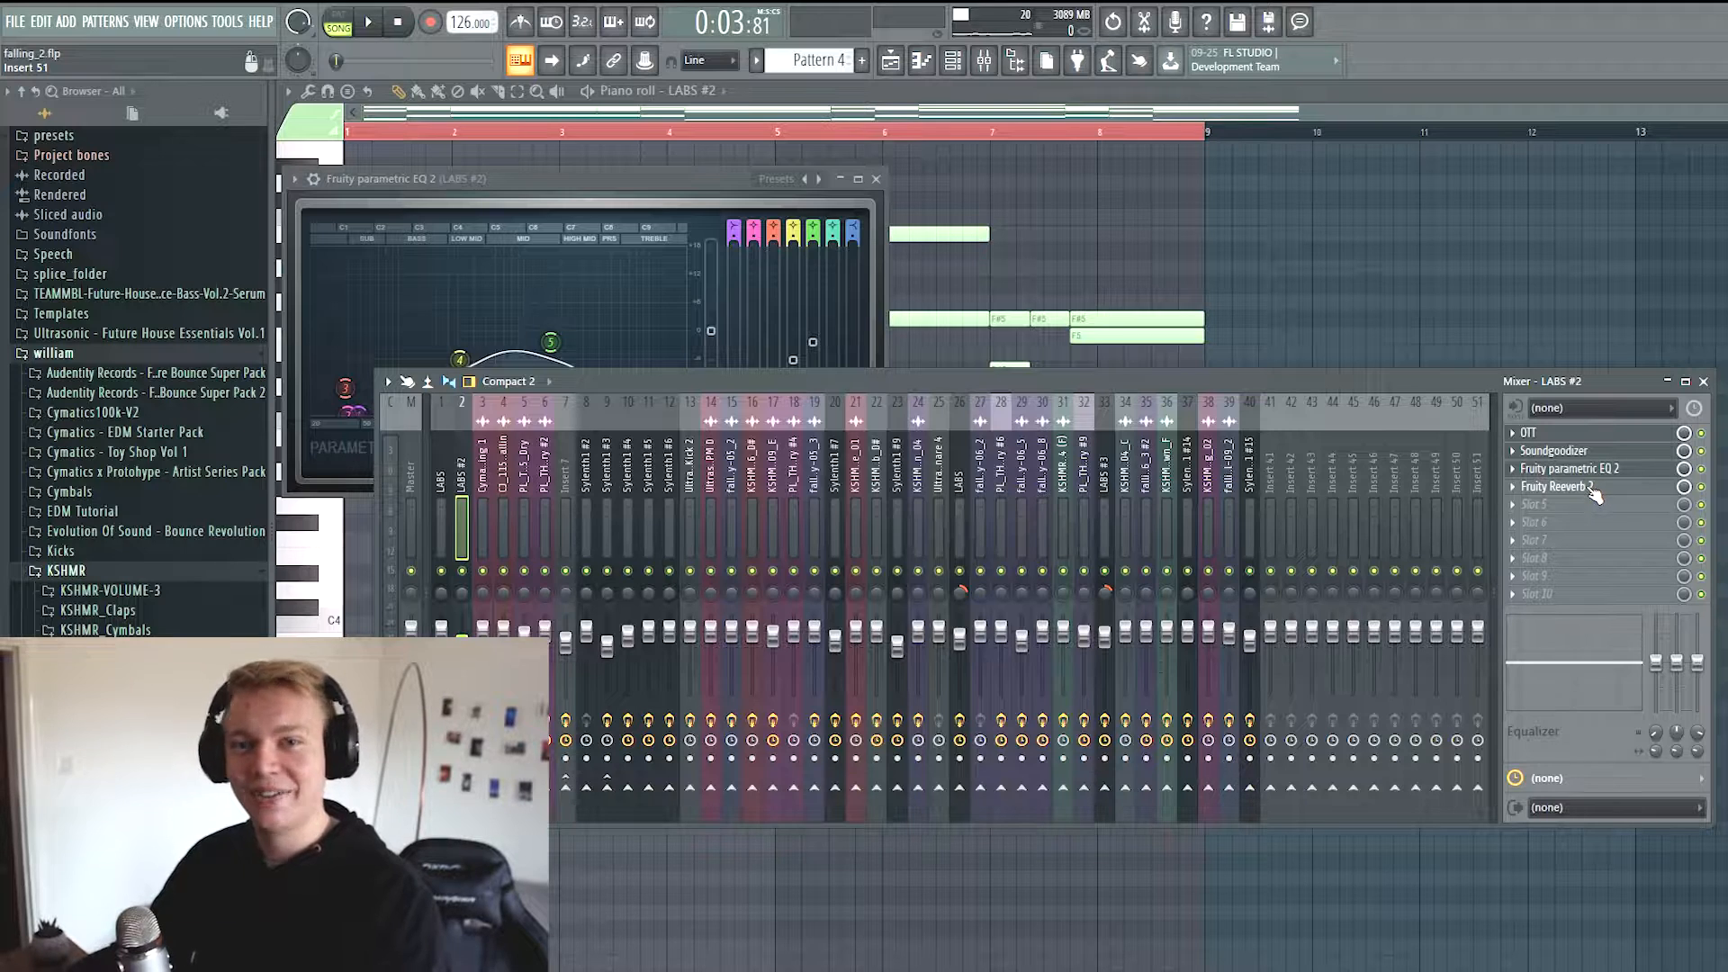
pyautogui.click(1566, 487)
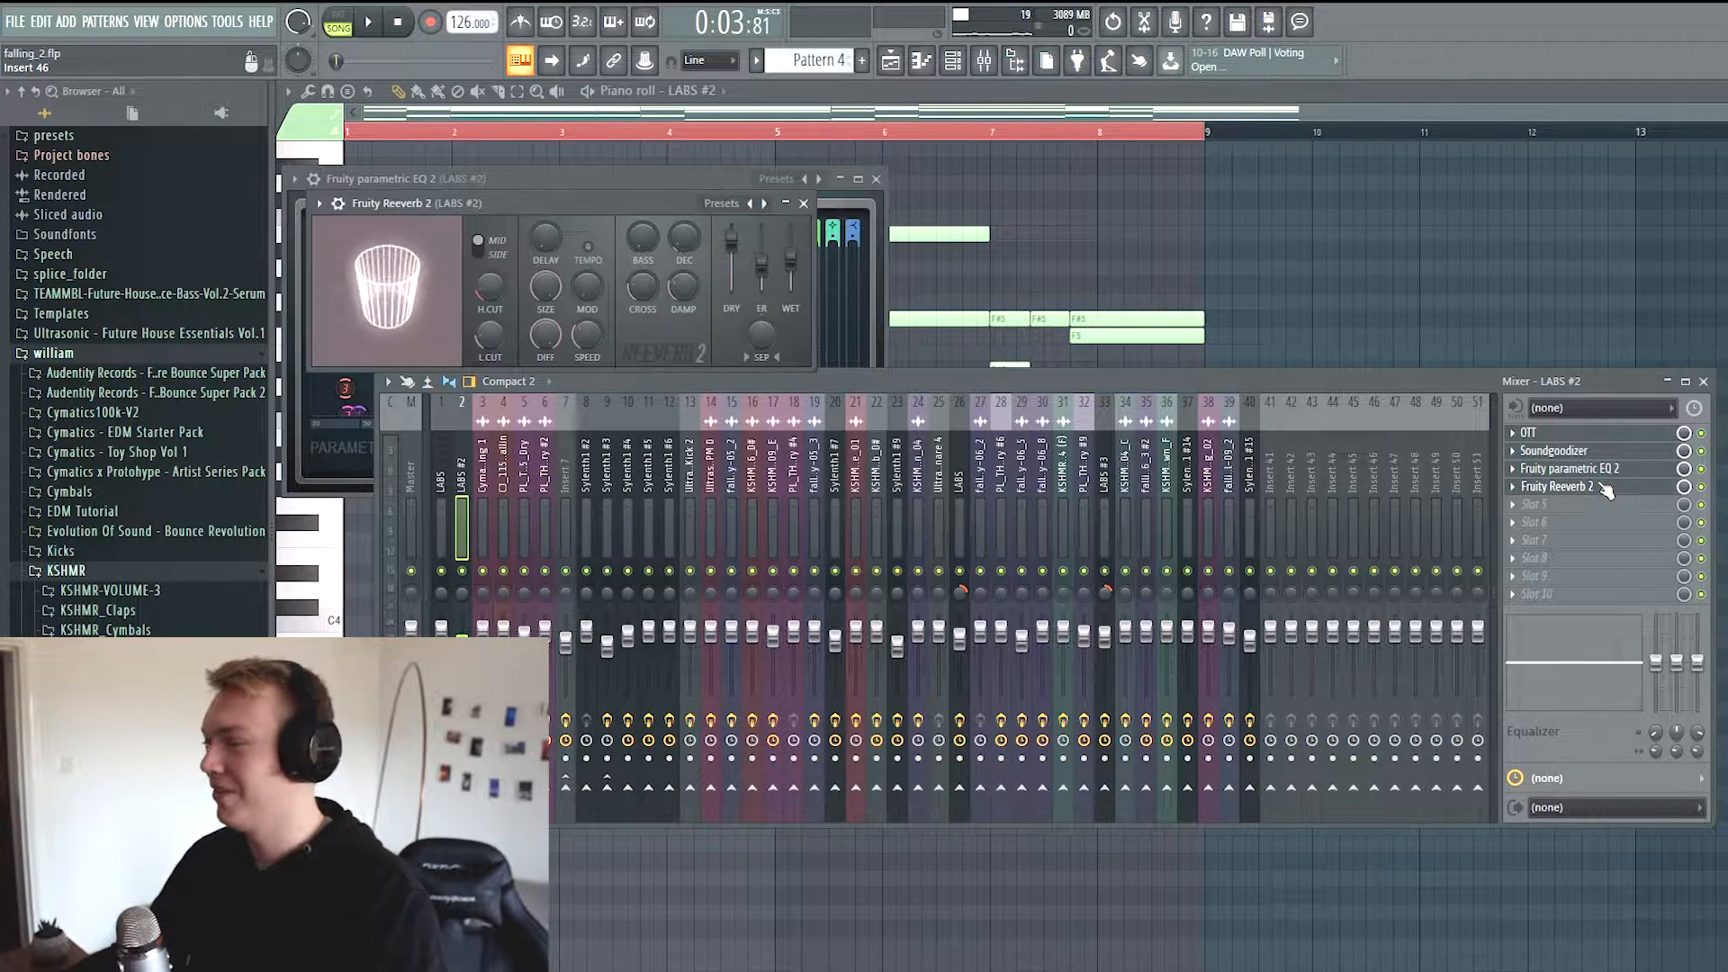
# Hide the mixer and effect windows, return to the playlist arrangement, and unsolo Track 9
pyautogui.click(1203, 261)
pyautogui.scroll(1, 990, 288)
pyautogui.scroll(-1, 848, 306)
pyautogui.click(900, 62)
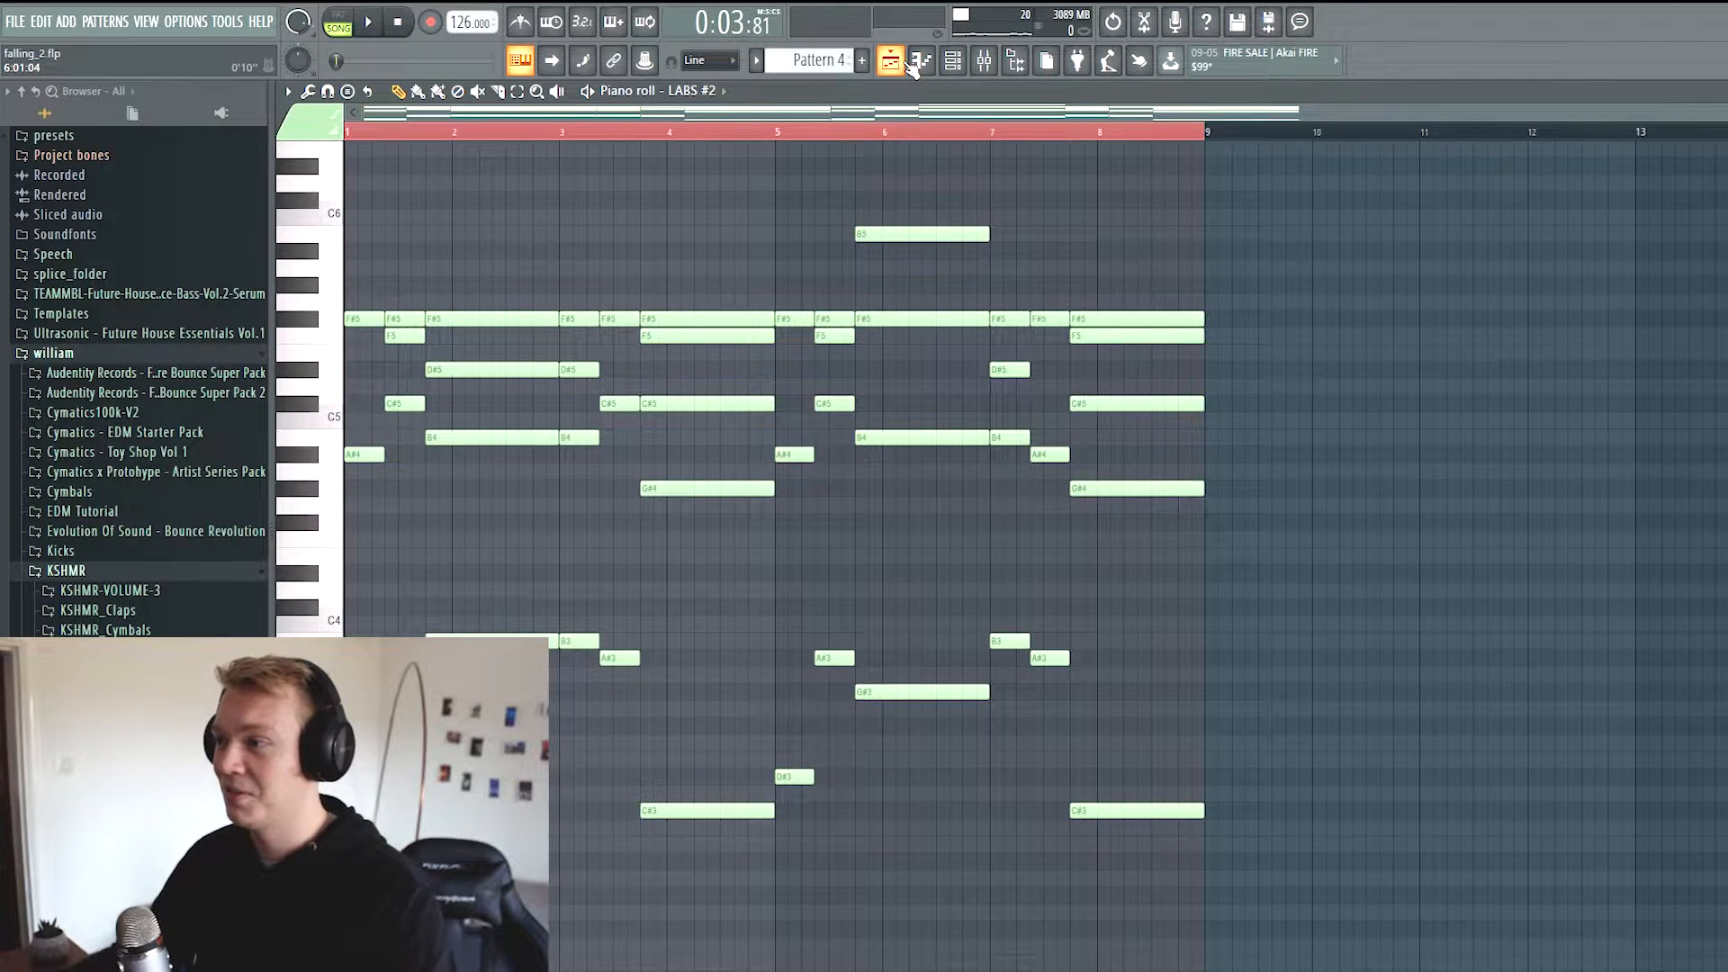
pyautogui.click(895, 63)
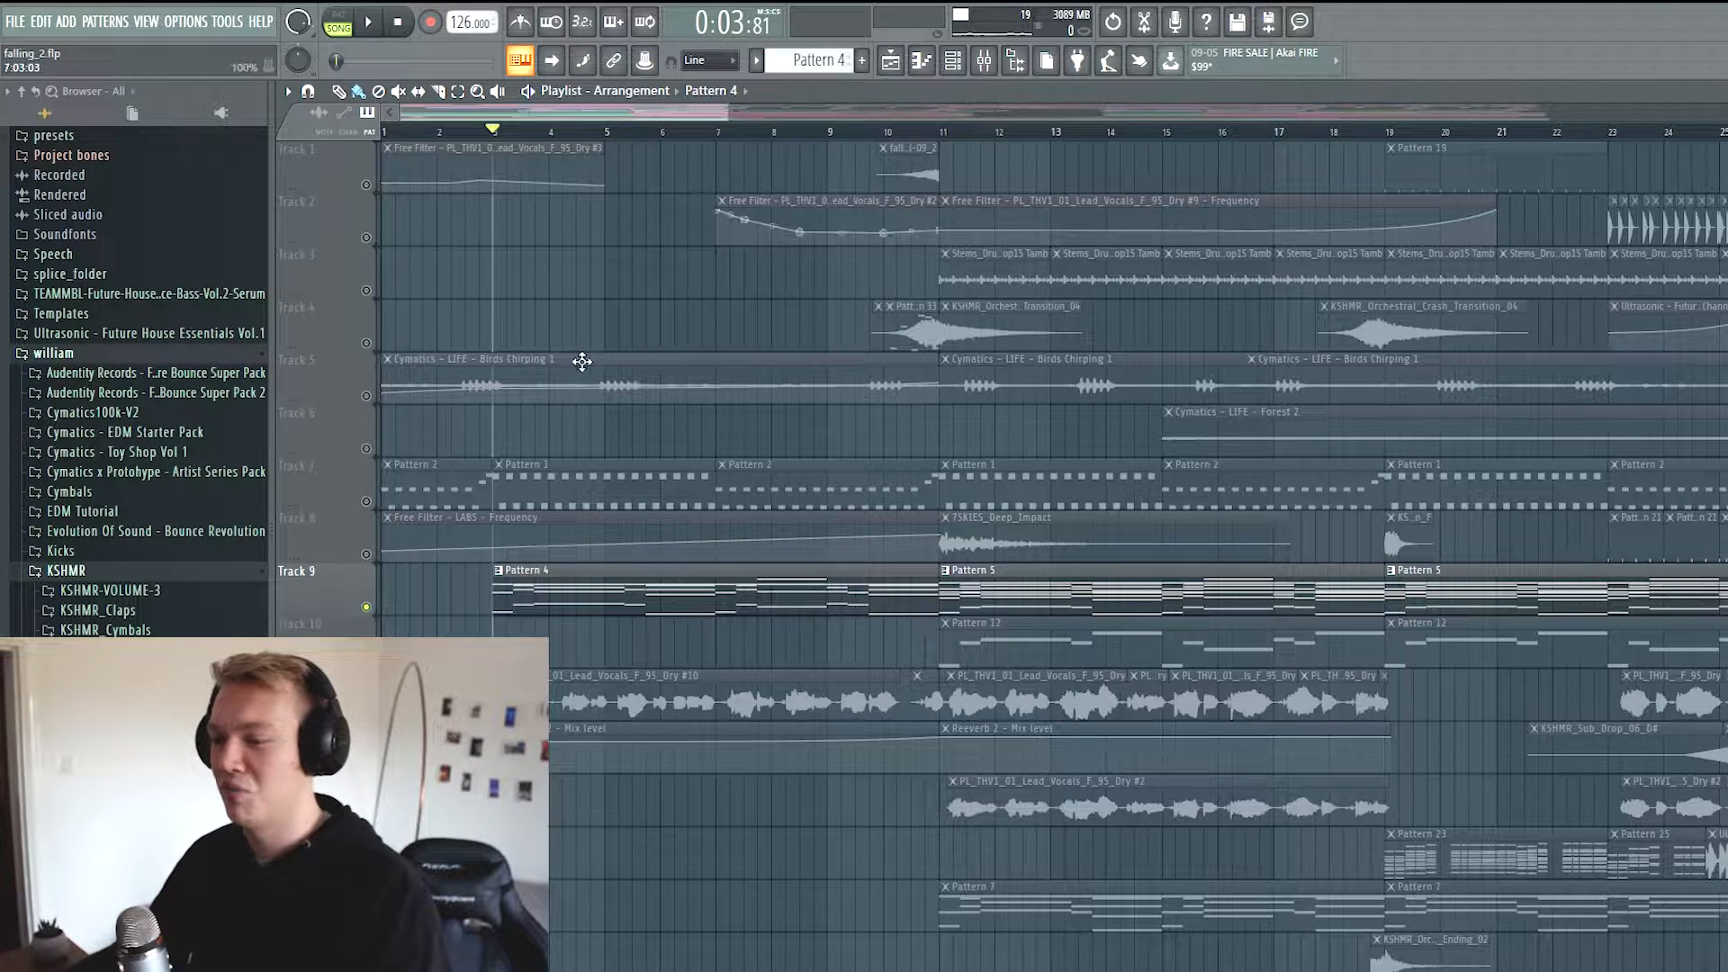
pyautogui.keyDown('ctrl'); pyautogui.click(367, 609); pyautogui.keyUp('ctrl')
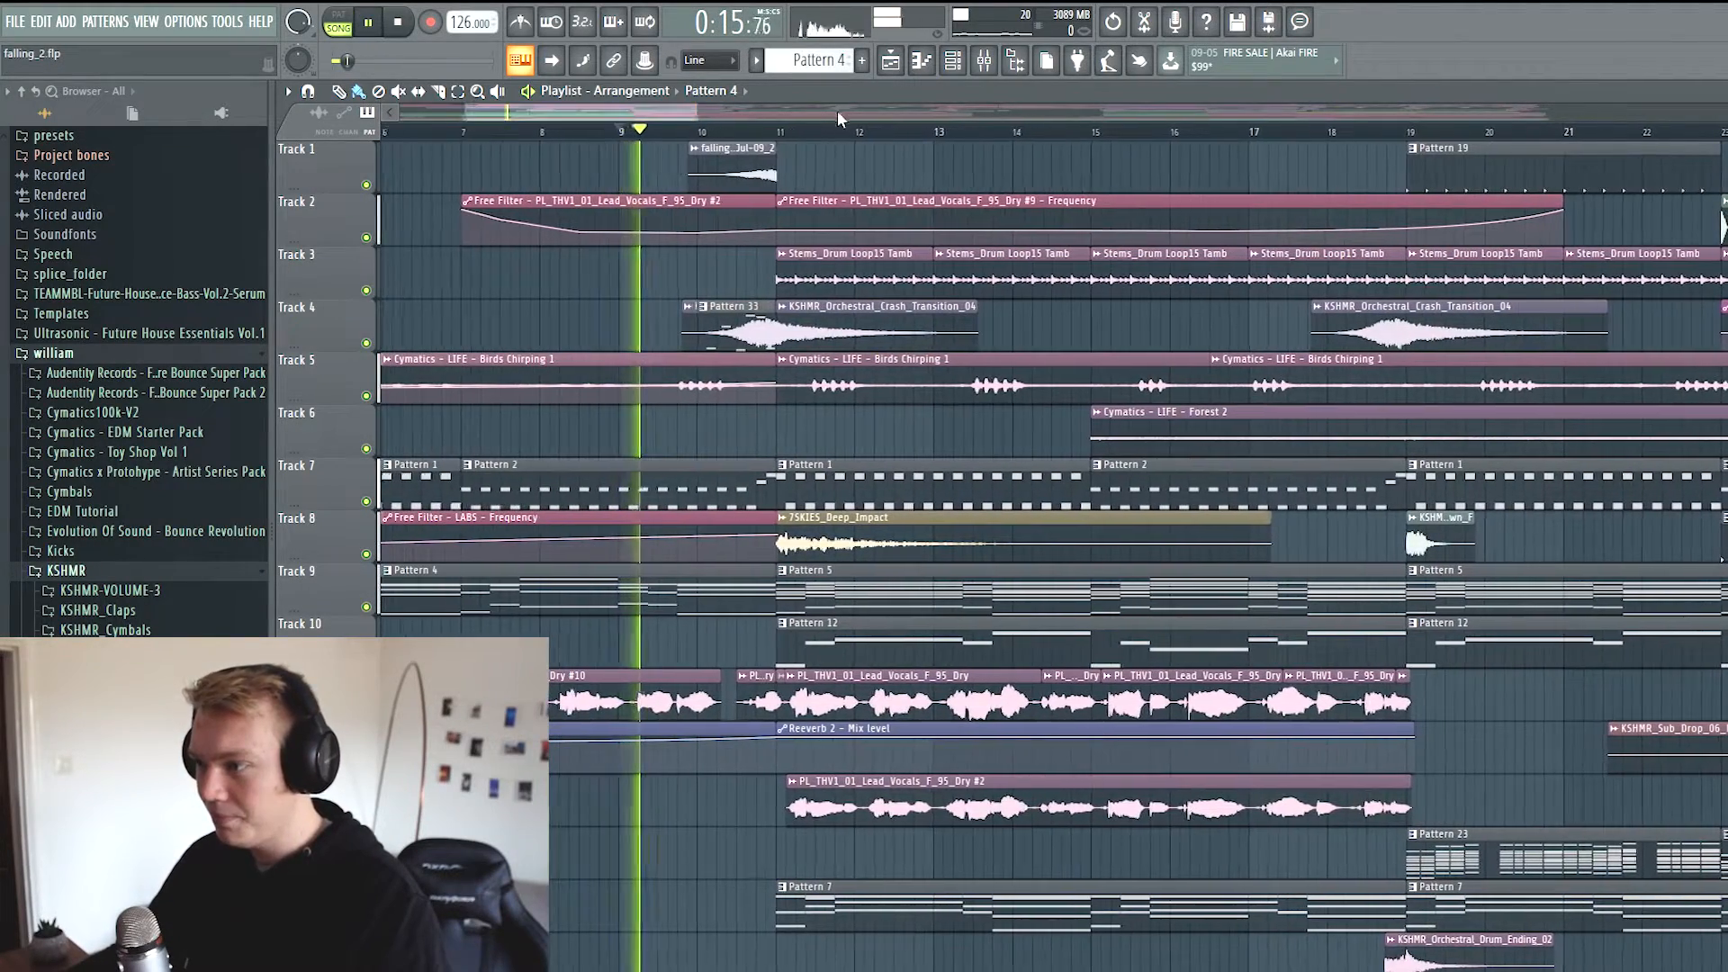
# Solo Track 1 and play the falling_2 audio clip leading into bar 11
pyautogui.scroll(-2, 832, 114)
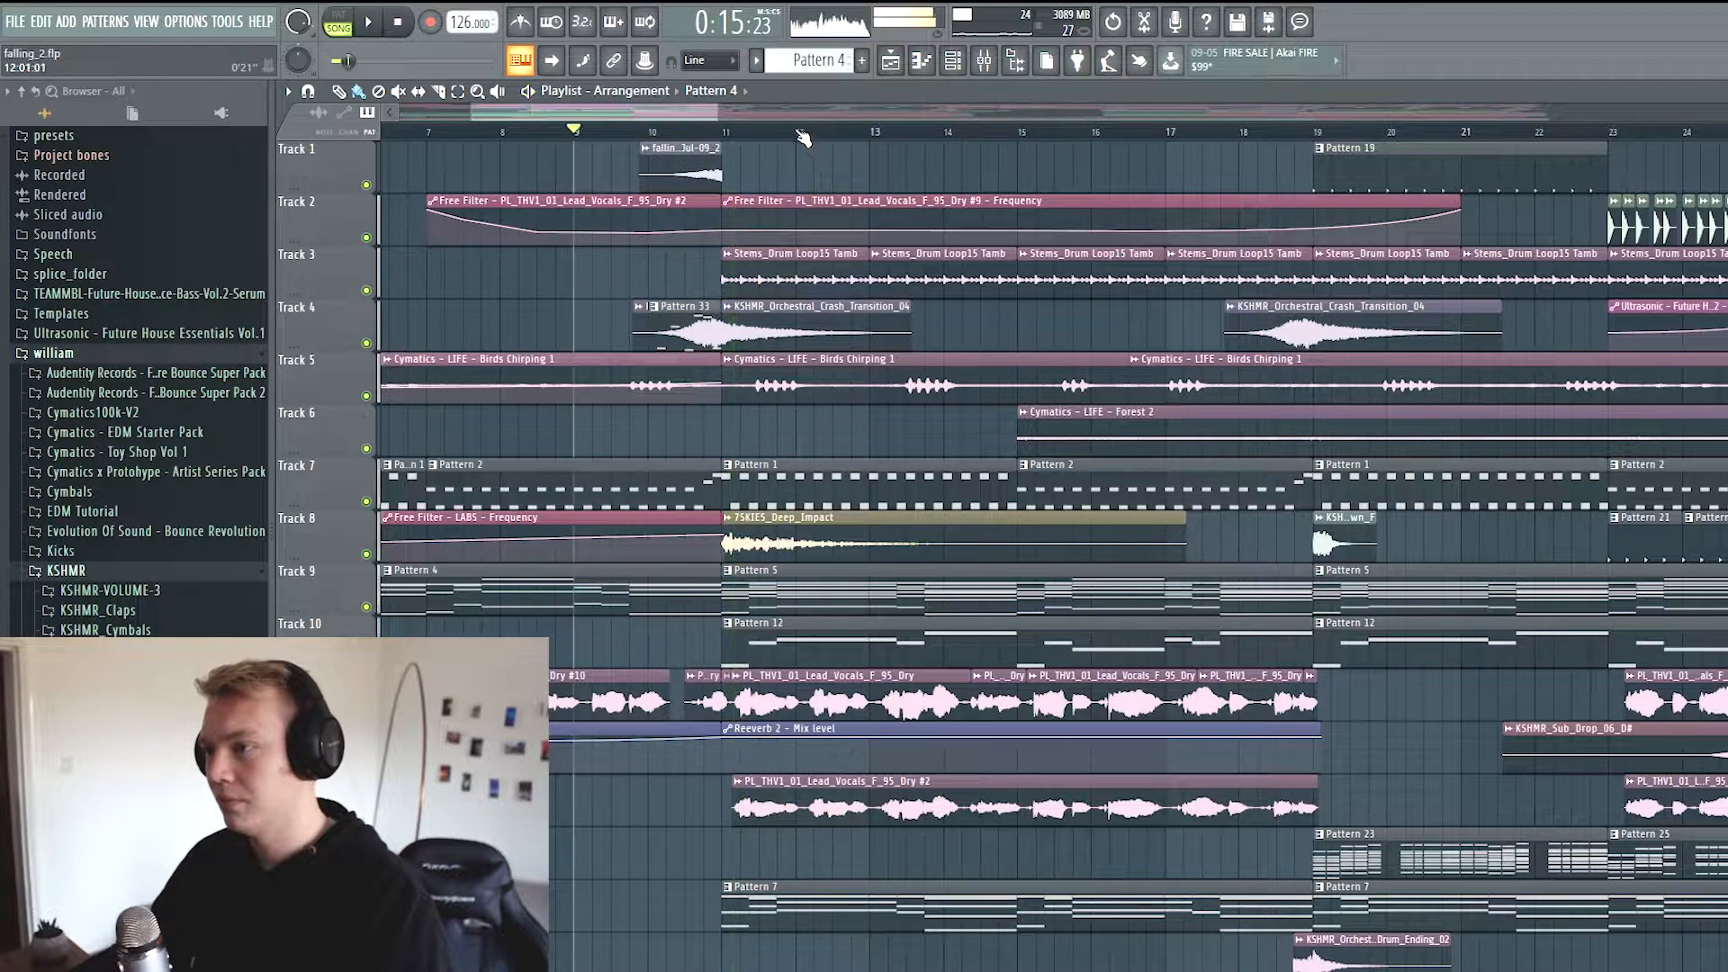
pyautogui.rightClick(366, 184)
pyautogui.click(684, 132)
pyautogui.scroll(2, 783, 151)
pyautogui.press('space')
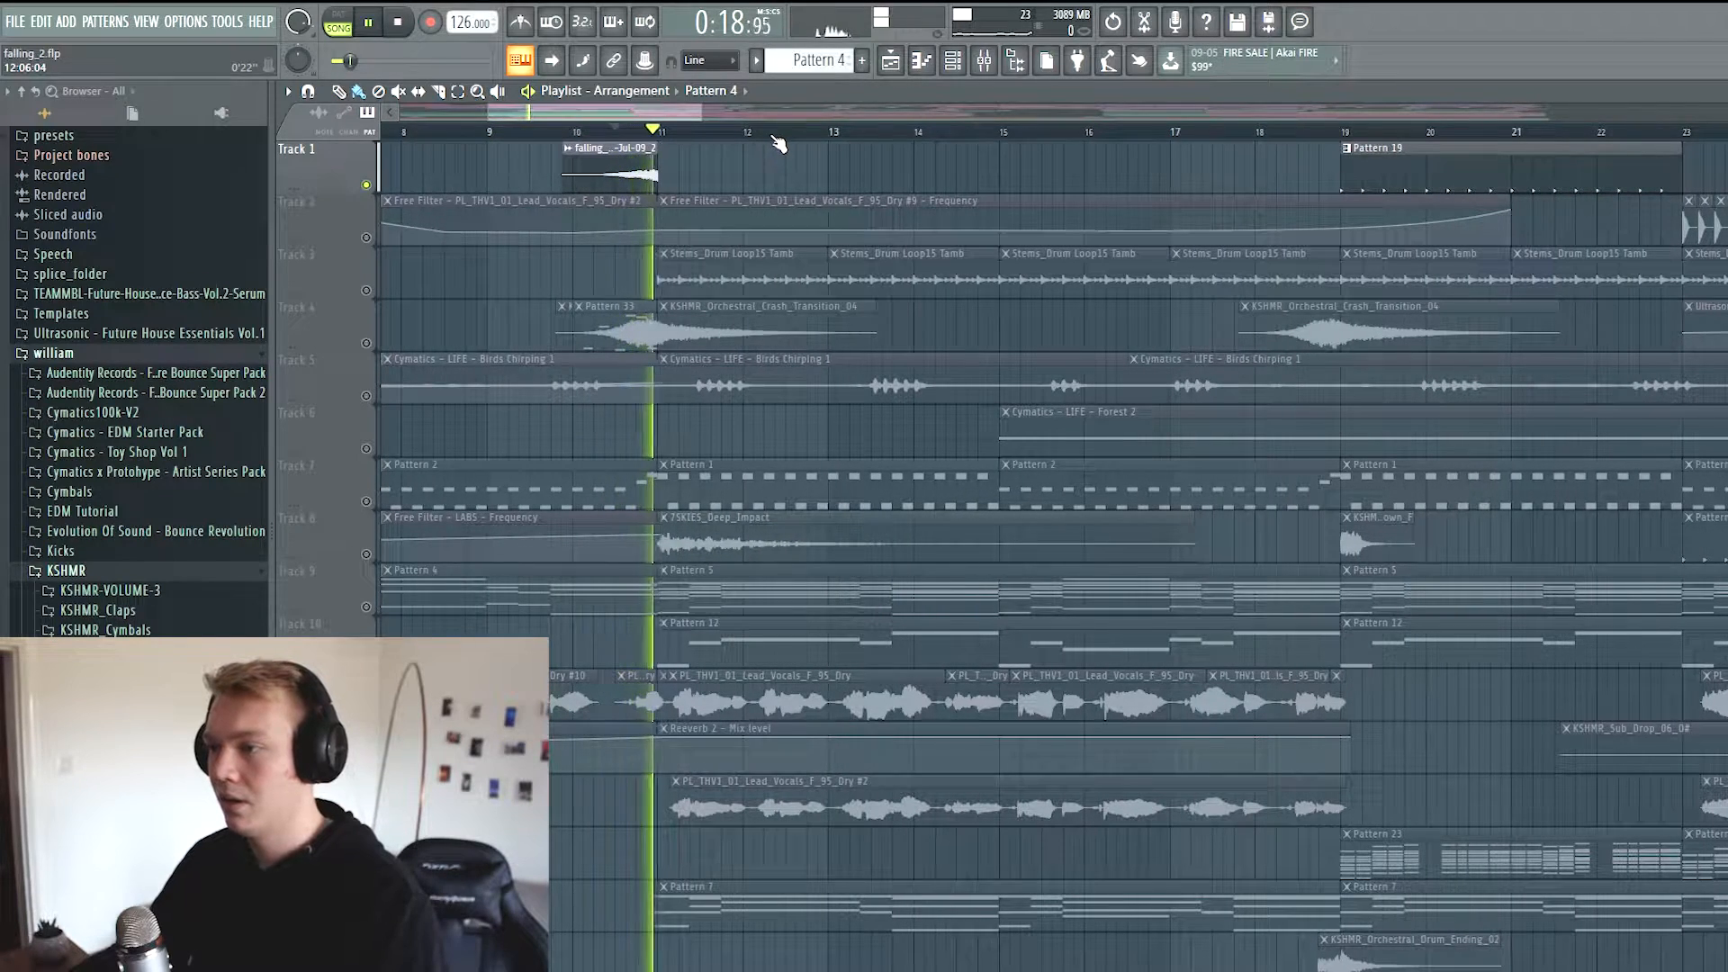
pyautogui.press('space')
# Solo Track 4 and play its transition clips from around bar 10
pyautogui.scroll(3, 821, 151)
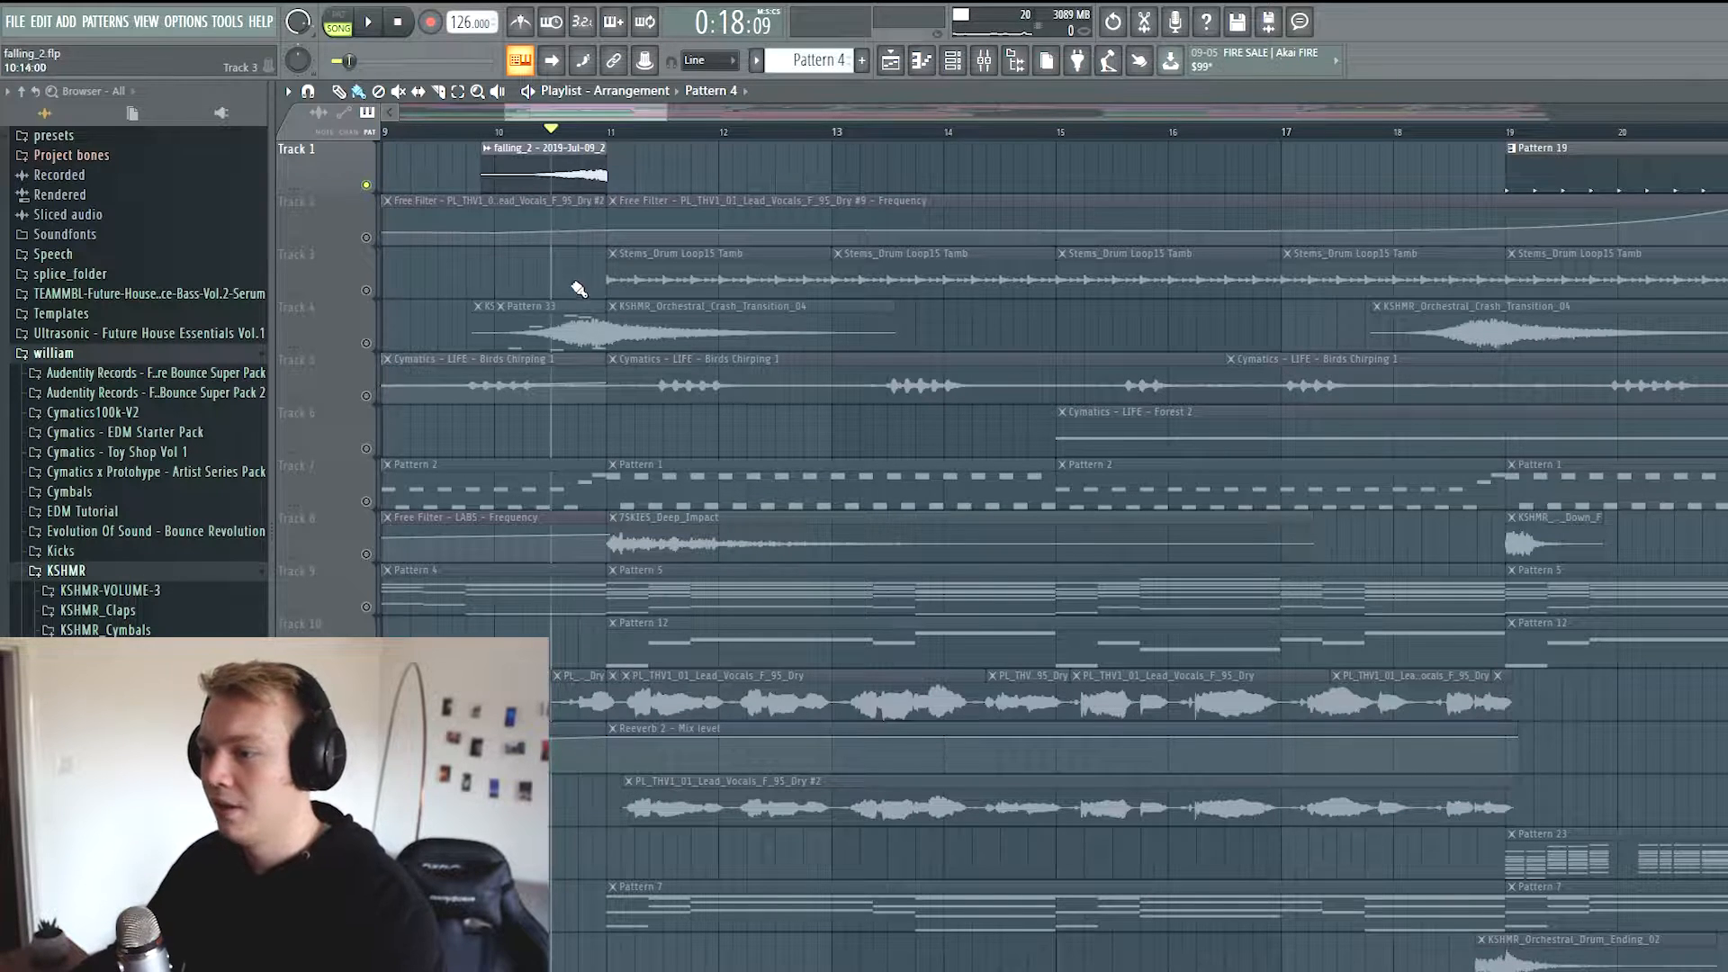
pyautogui.rightClick(366, 344)
pyautogui.click(495, 136)
pyautogui.press('space')
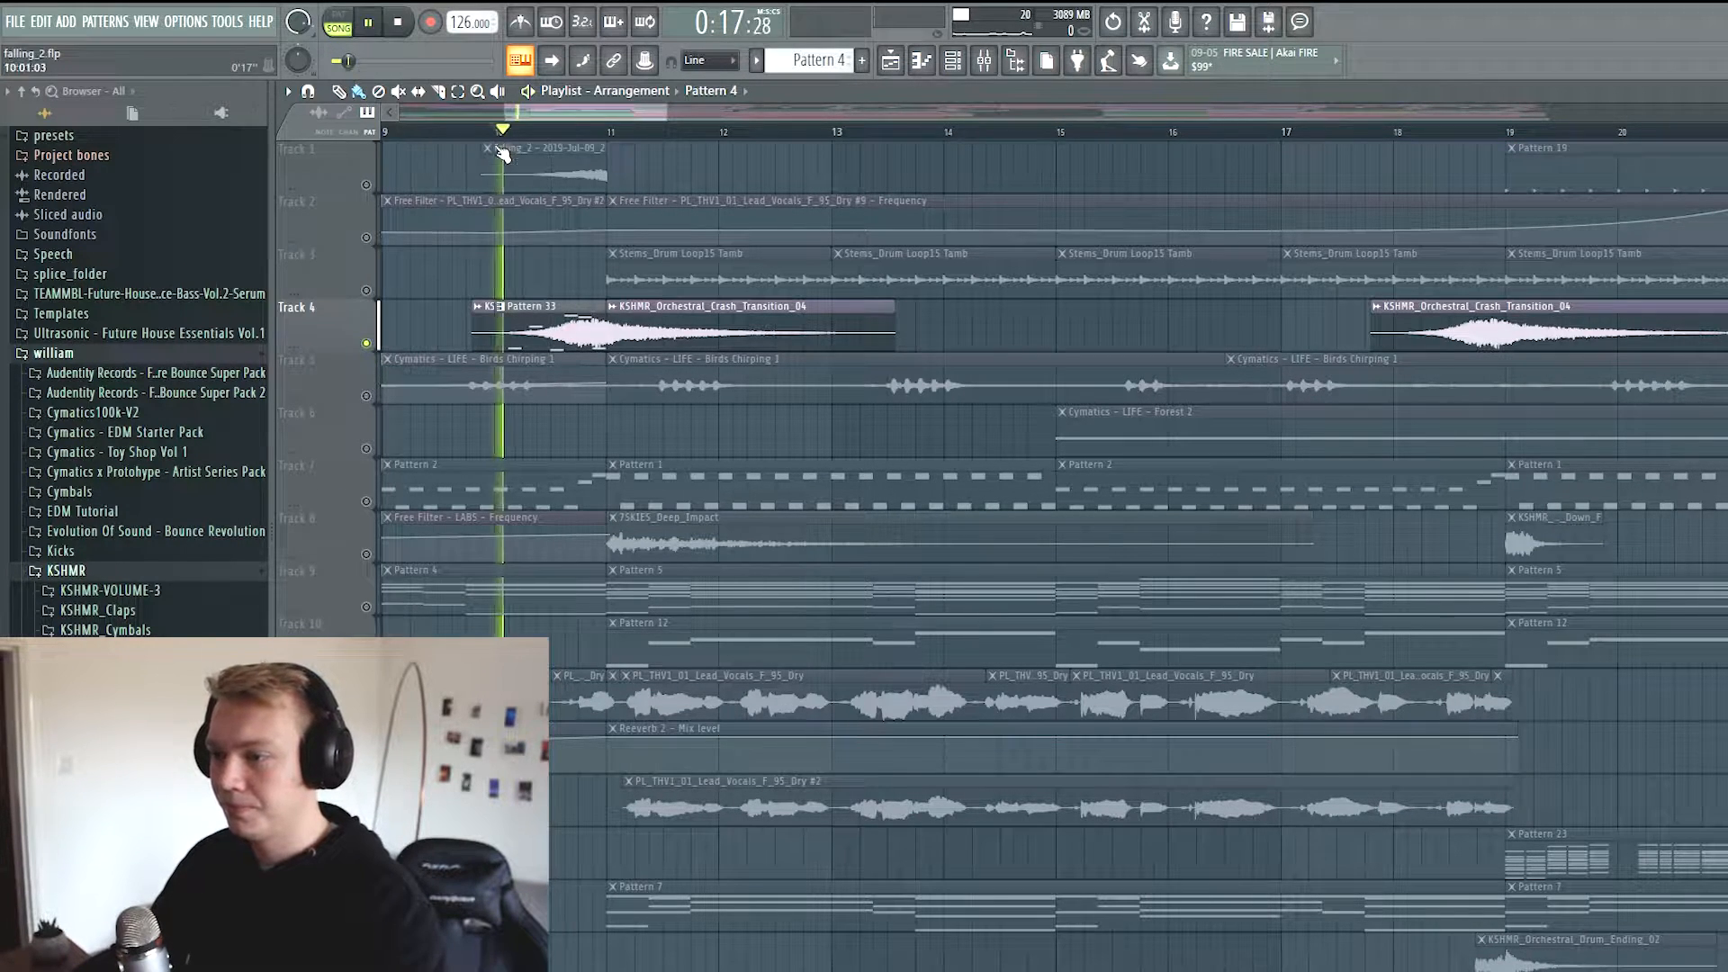
pyautogui.press('space')
# Switch the solo back to Track 1 and replay its clip before bar 11
pyautogui.rightClick(367, 184)
pyautogui.press('space')
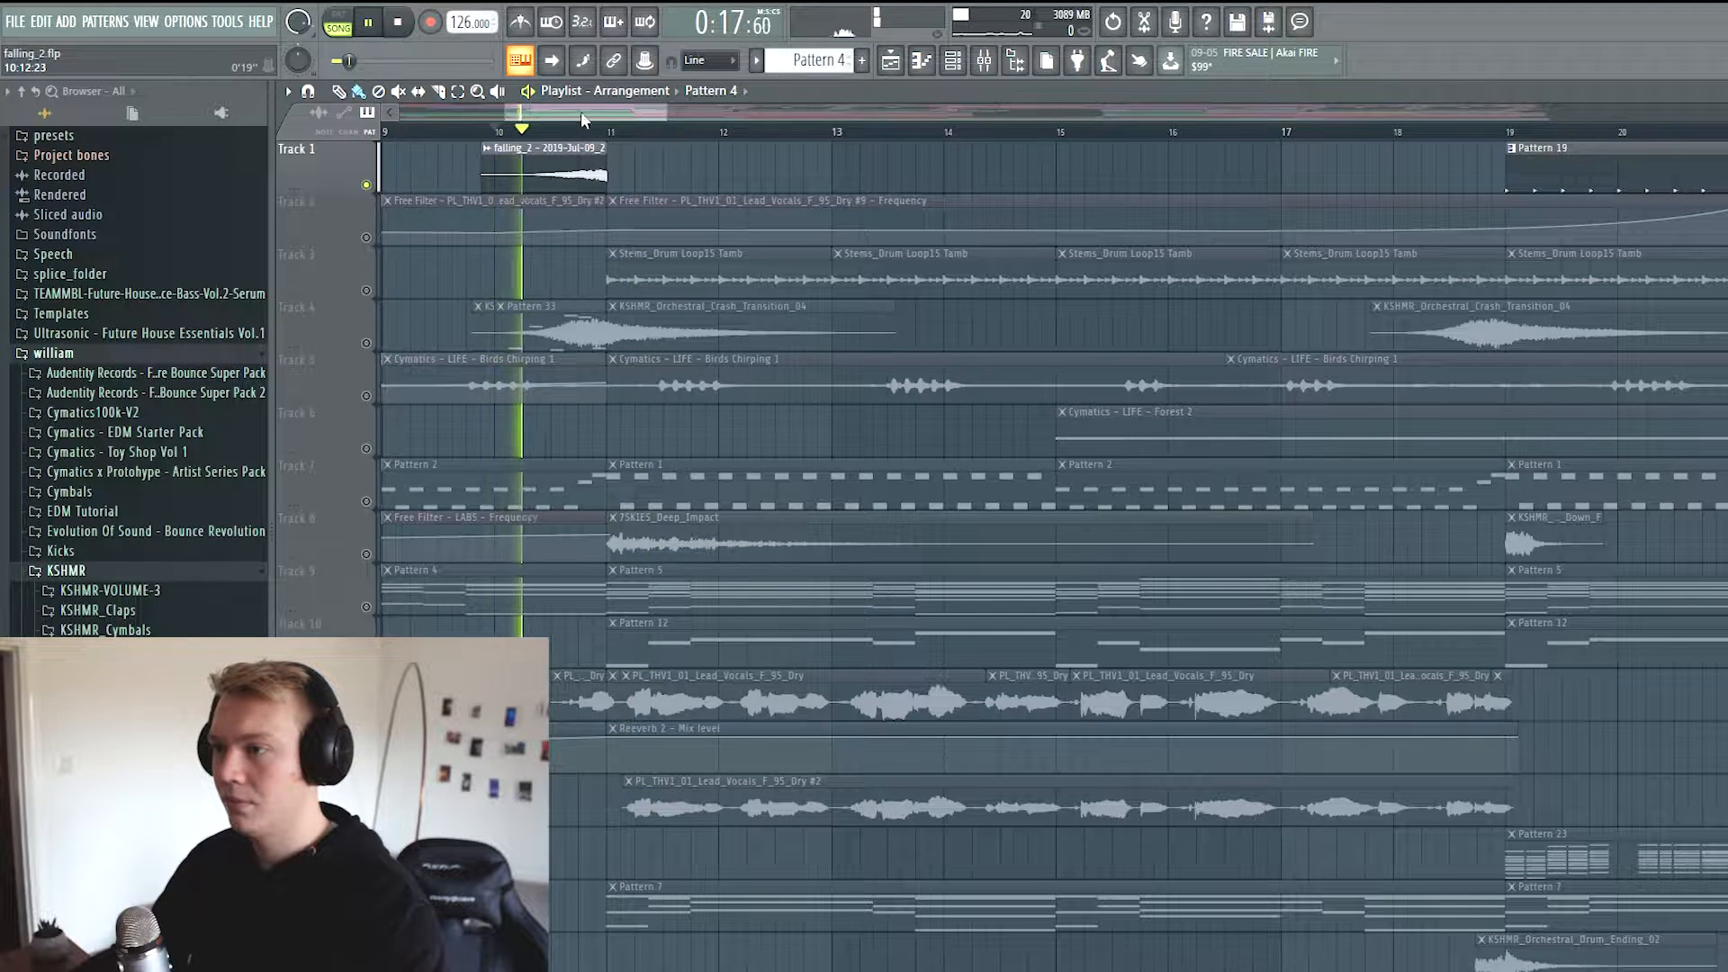
pyautogui.press('space')
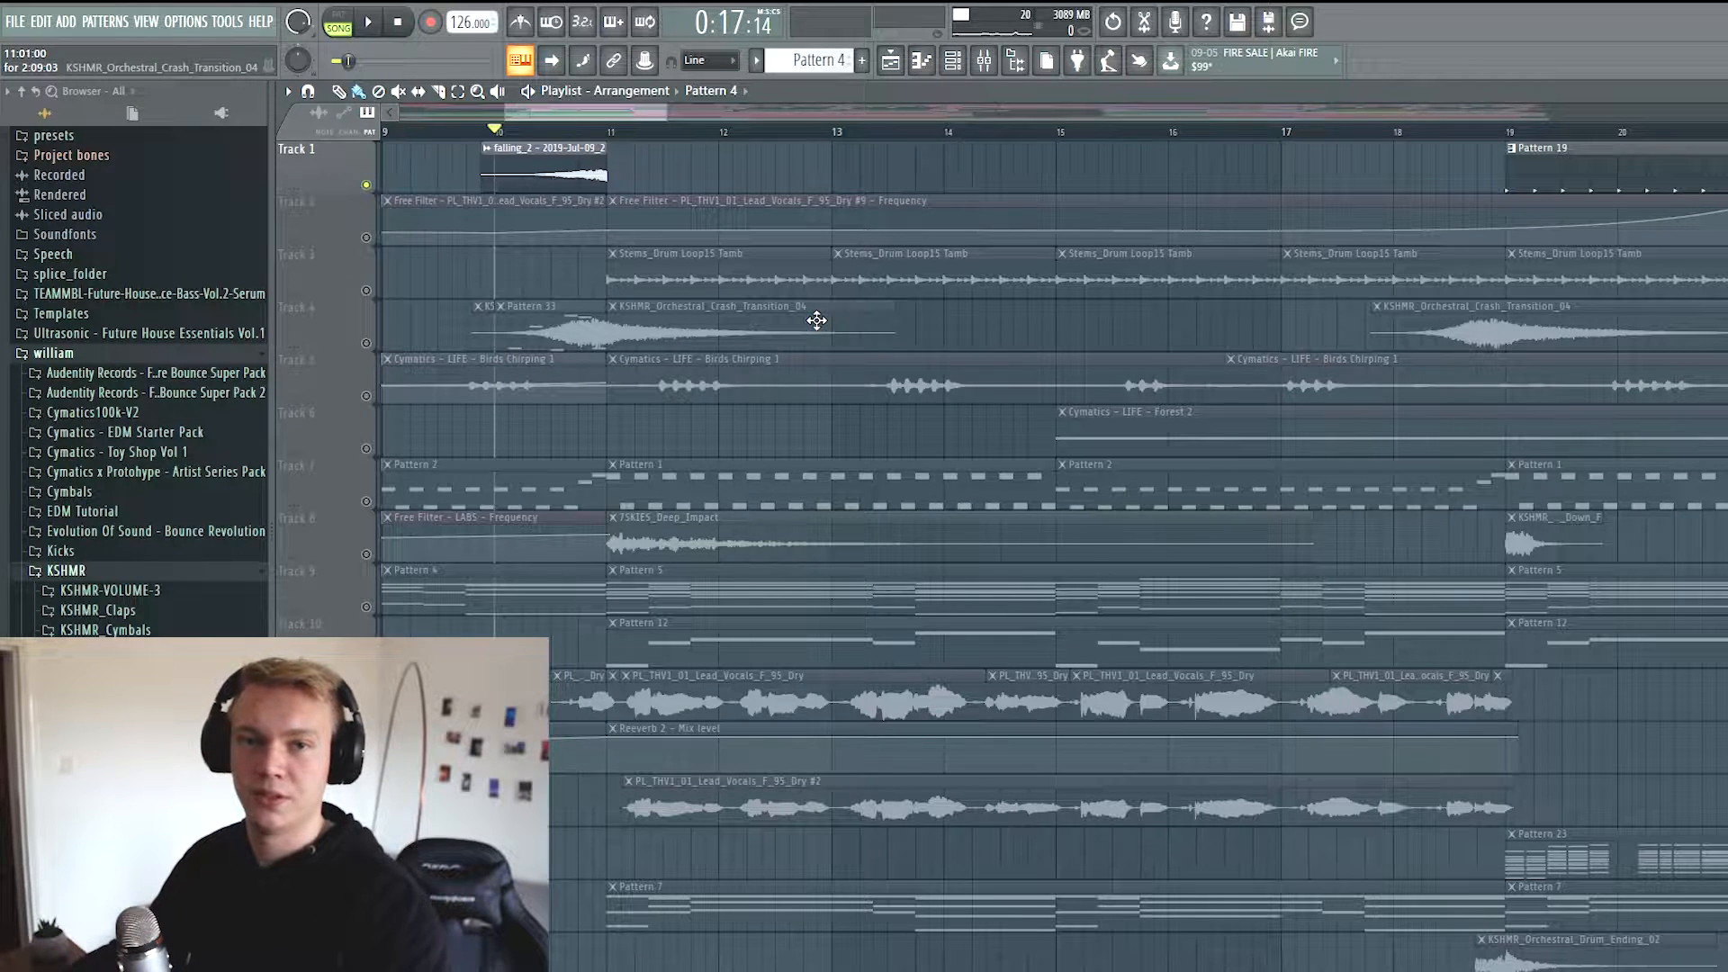
# Solo Track 4 and examine its Pattern 33 and KSHMR_Orchestral_Crash_Transition_04 clips along the timeline
pyautogui.rightClick(366, 342)
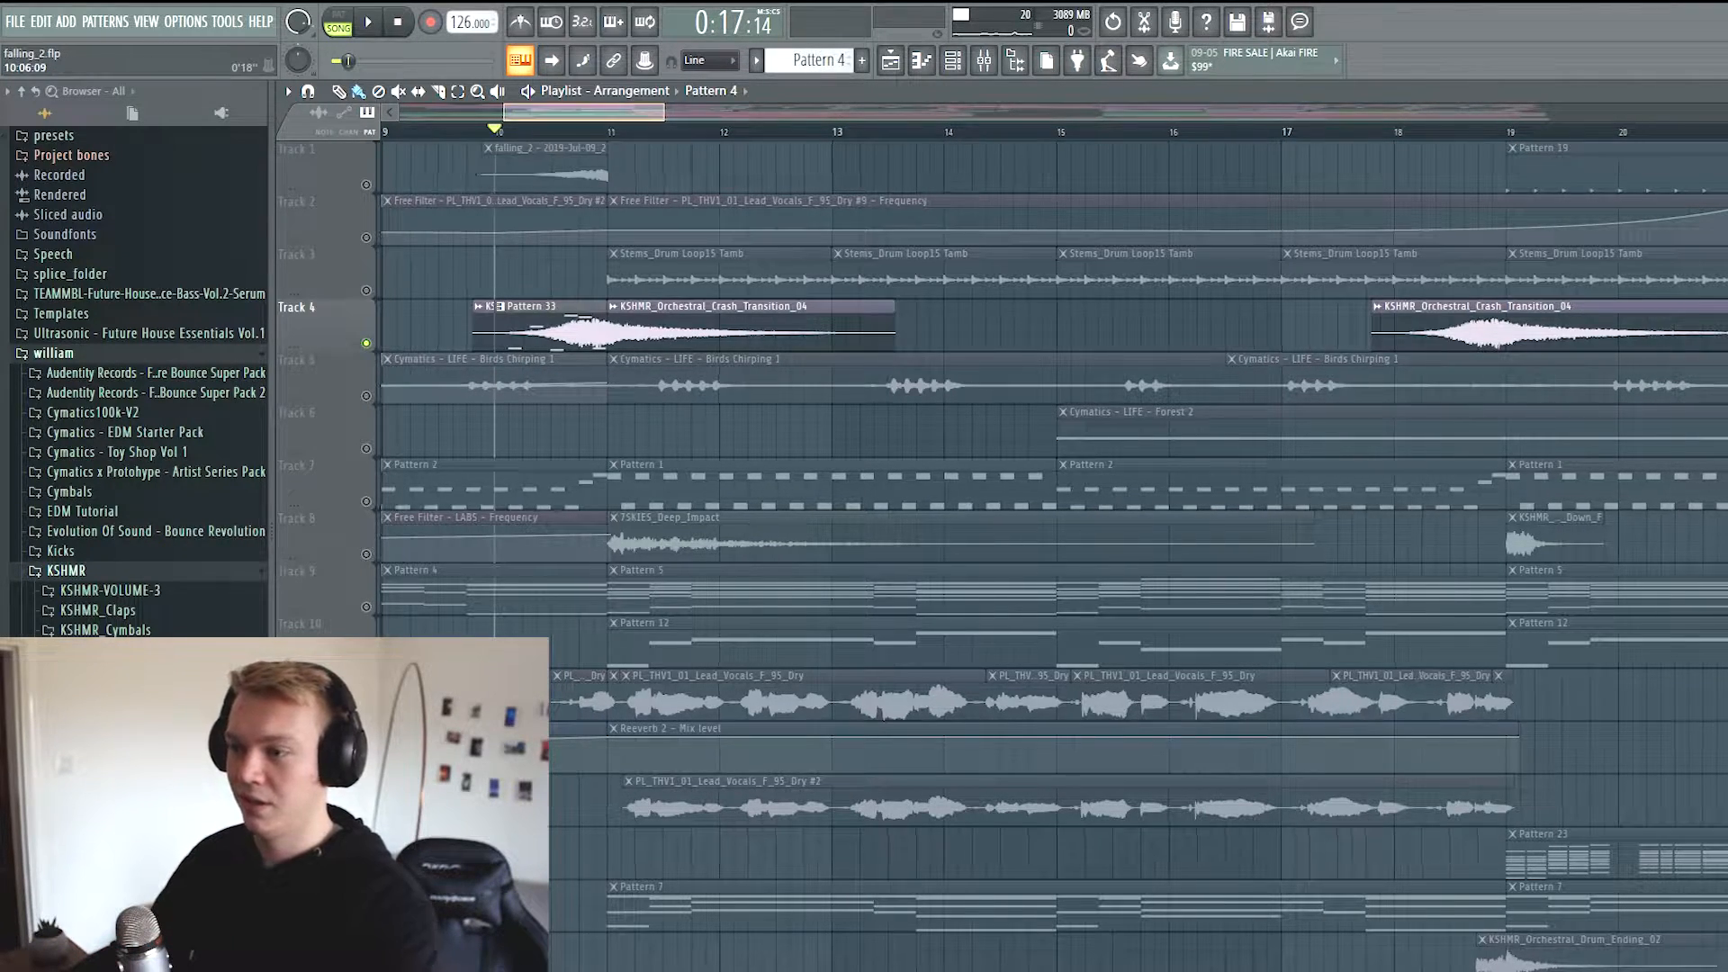
pyautogui.keyDown('ctrl'); pyautogui.scroll(3, 545, 372); pyautogui.keyUp('ctrl')
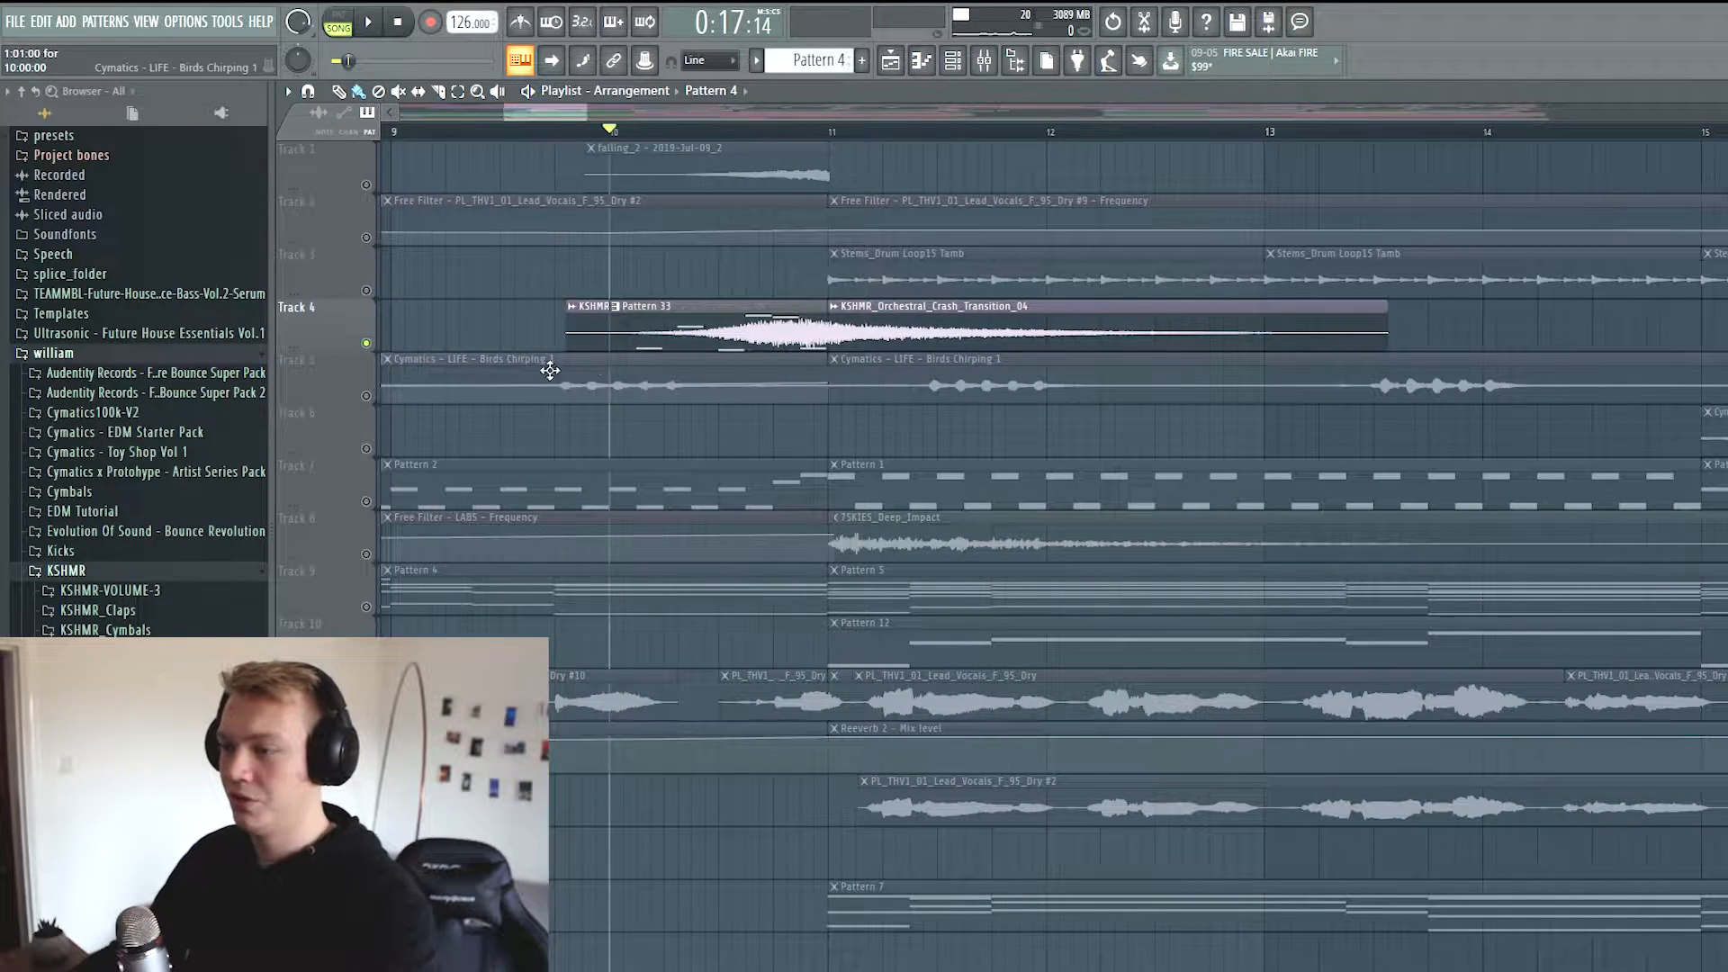
pyautogui.keyDown('ctrl'); pyautogui.scroll(-4, 694, 143); pyautogui.keyUp('ctrl')
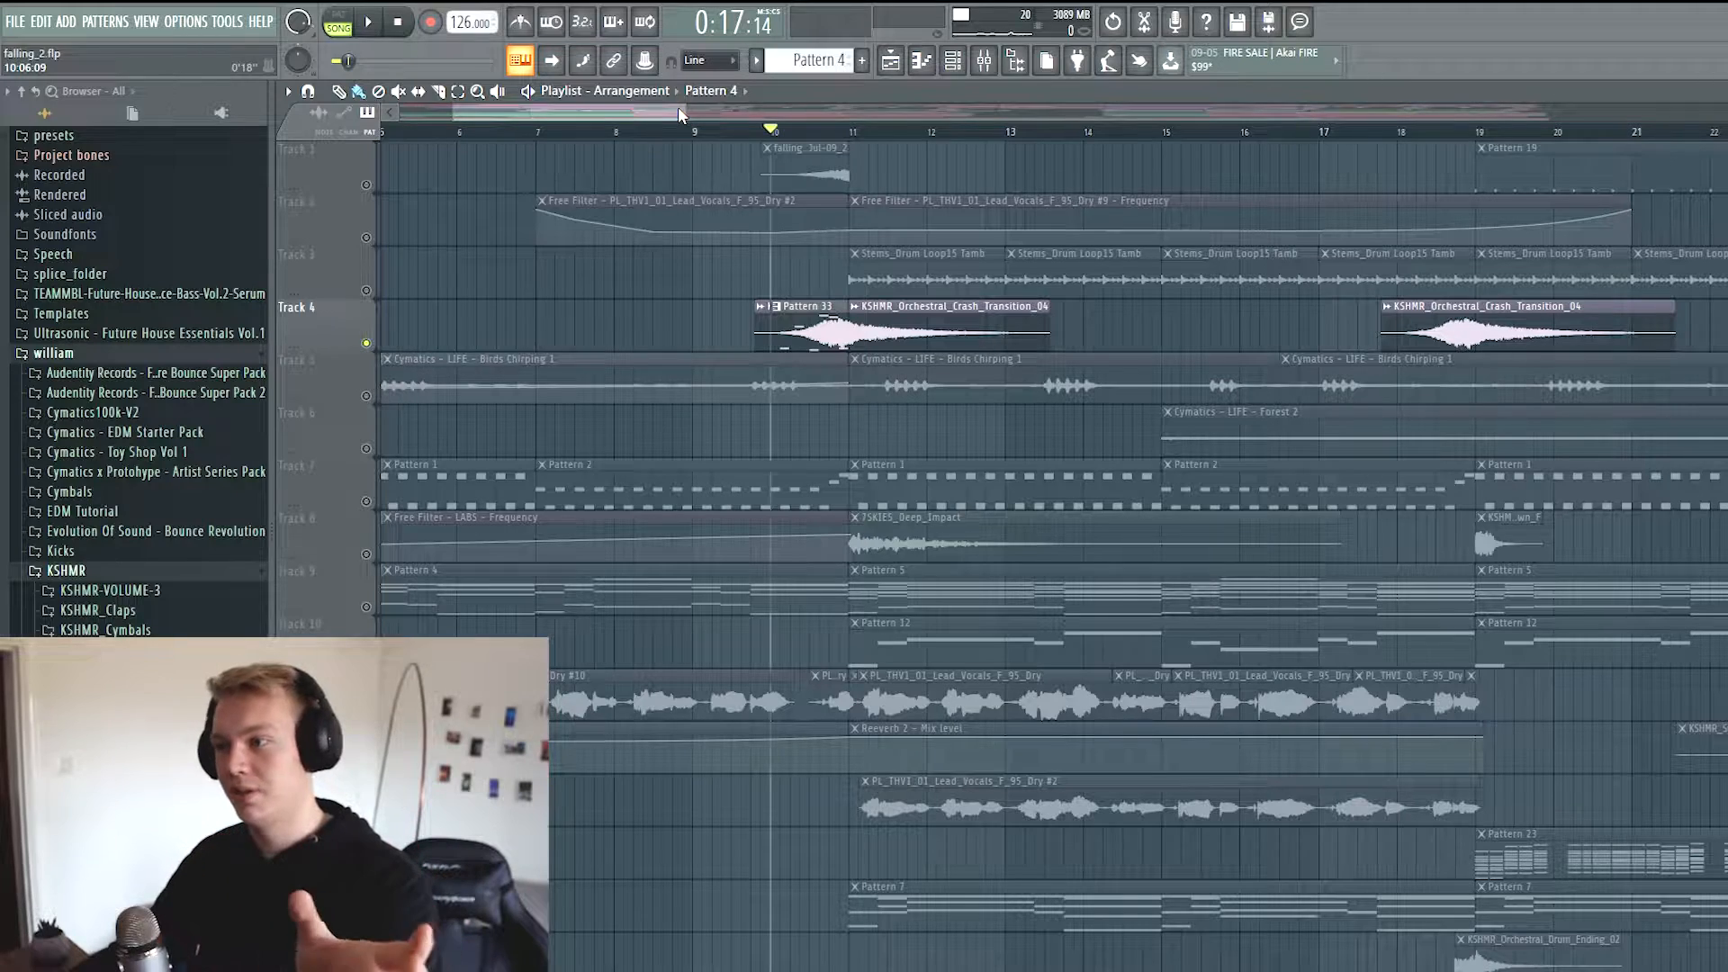
pyautogui.moveTo(680, 109)
pyautogui.mouseDown()
pyautogui.moveTo(722, 109)
pyautogui.moveTo(702, 111)
pyautogui.mouseUp()
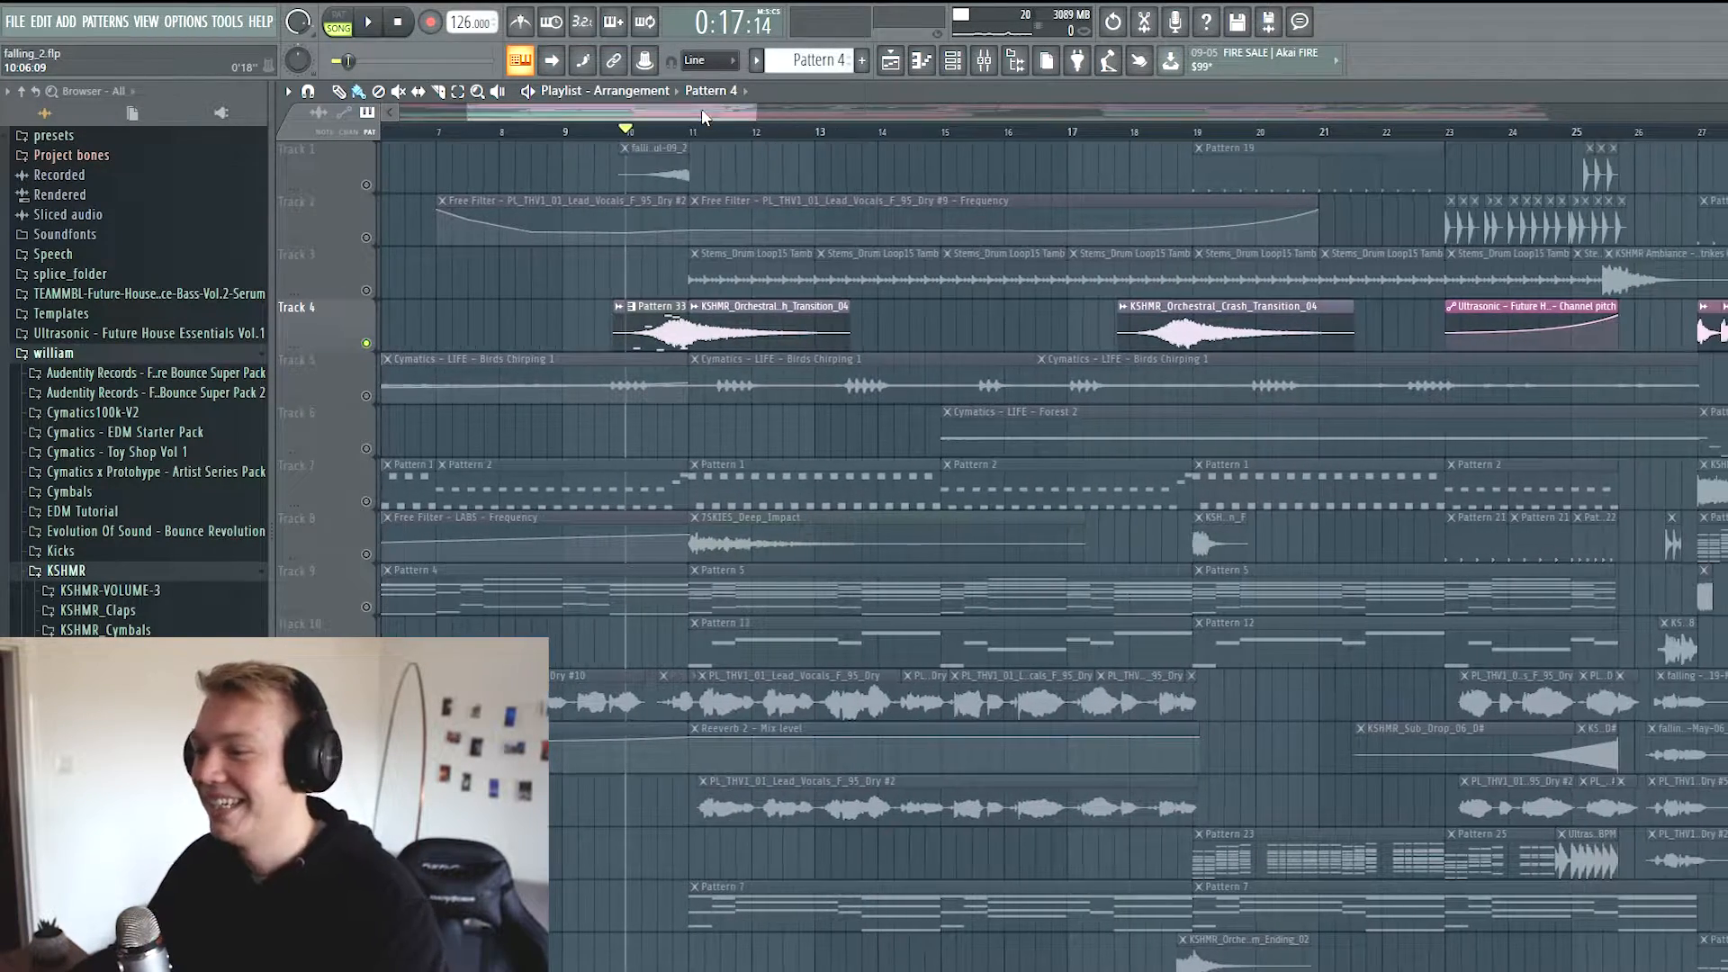
# Solo Track 5 and play short passages of its Birds Chirping ambience
pyautogui.rightClick(367, 395)
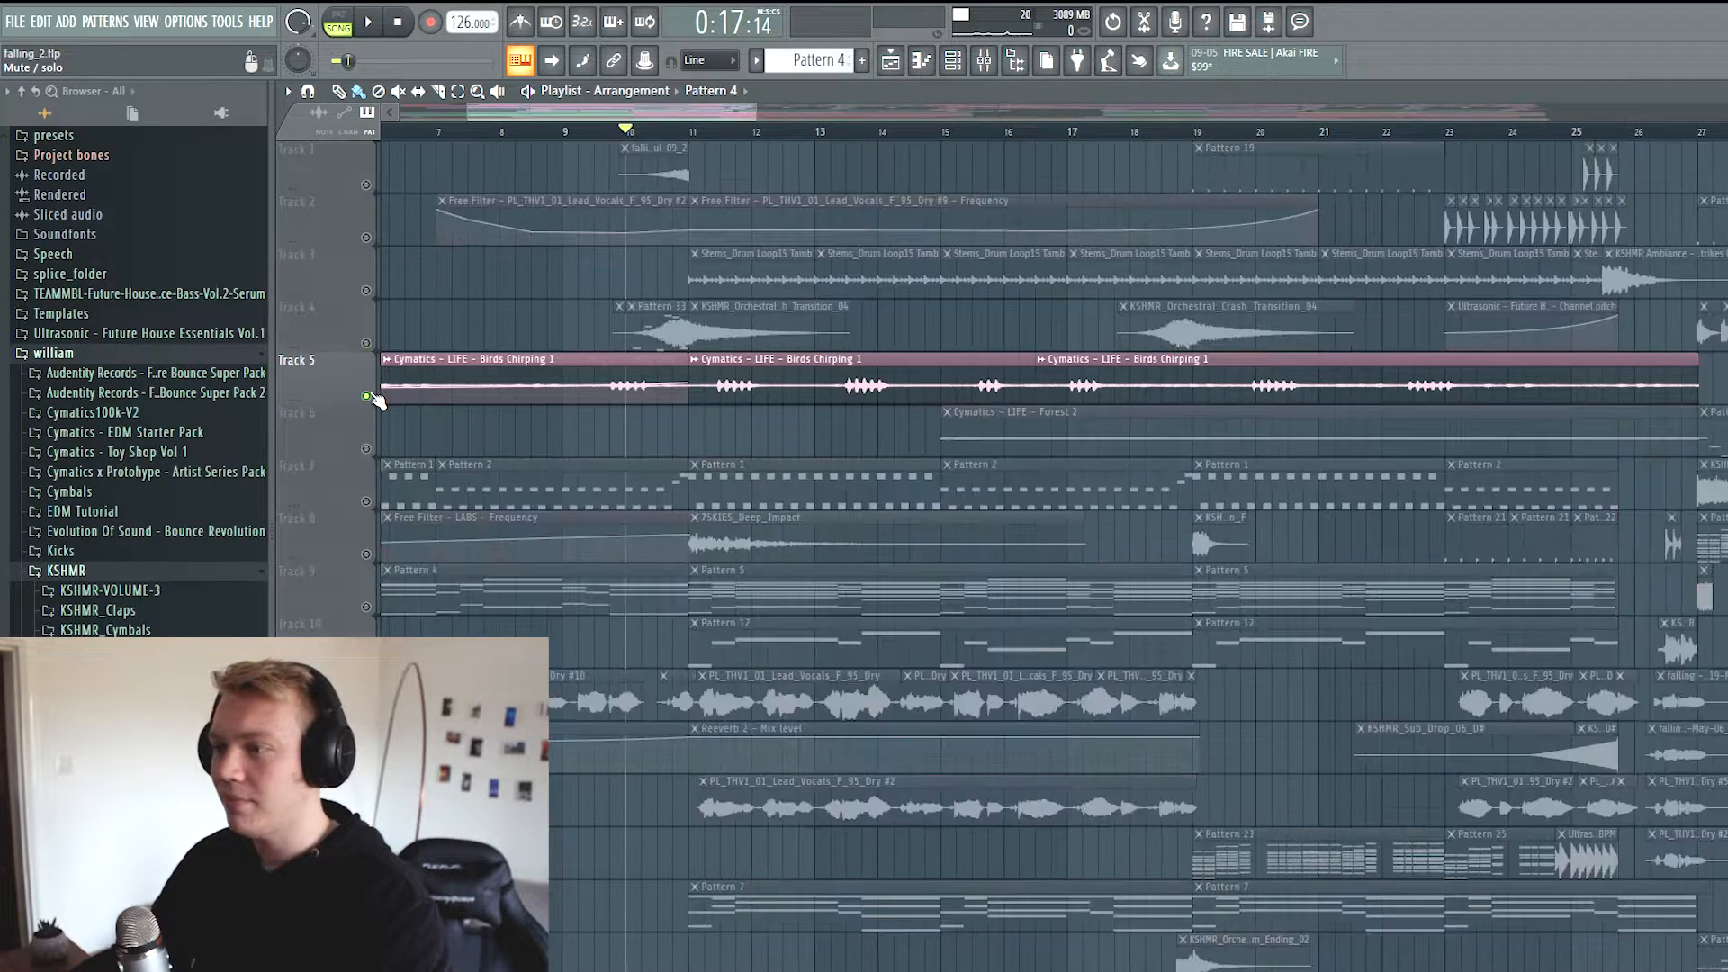
pyautogui.press('space')
pyautogui.press('space')
pyautogui.press('space')
pyautogui.press('space')
# Solo Track 7, switch the solo to Track 9, and unsolo it so all playlist tracks are enabled
pyautogui.rightClick(367, 502)
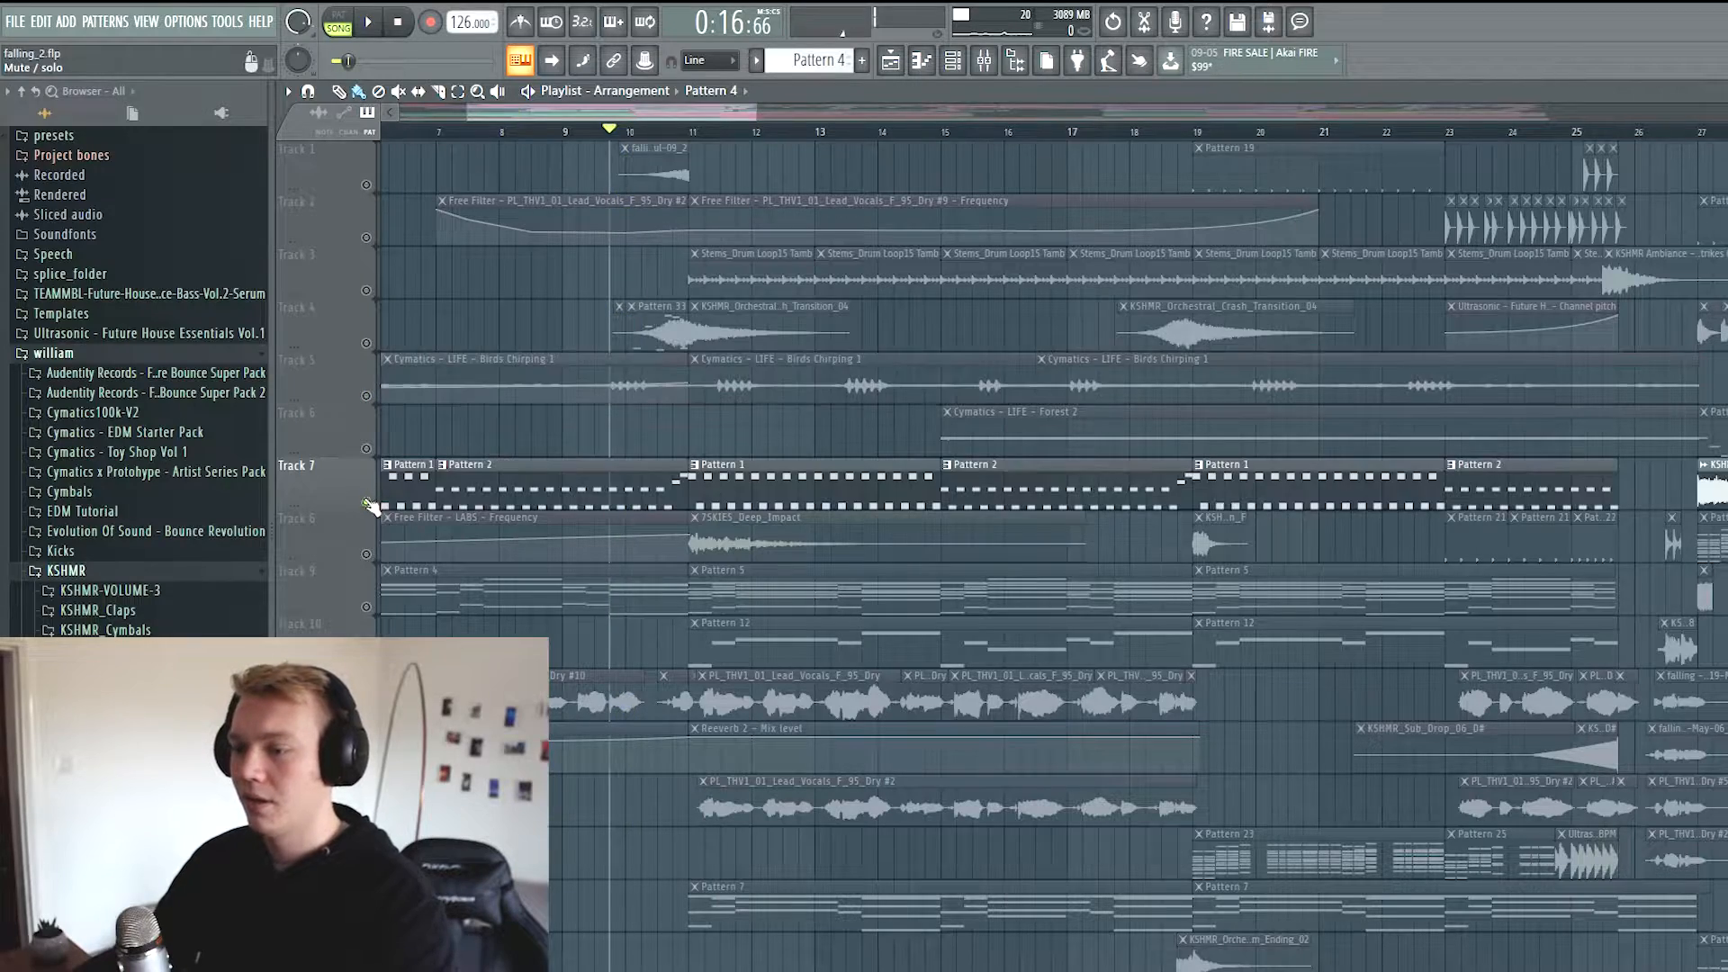
pyautogui.rightClick(366, 606)
pyautogui.rightClick(366, 607)
pyautogui.scroll(2, 711, 115)
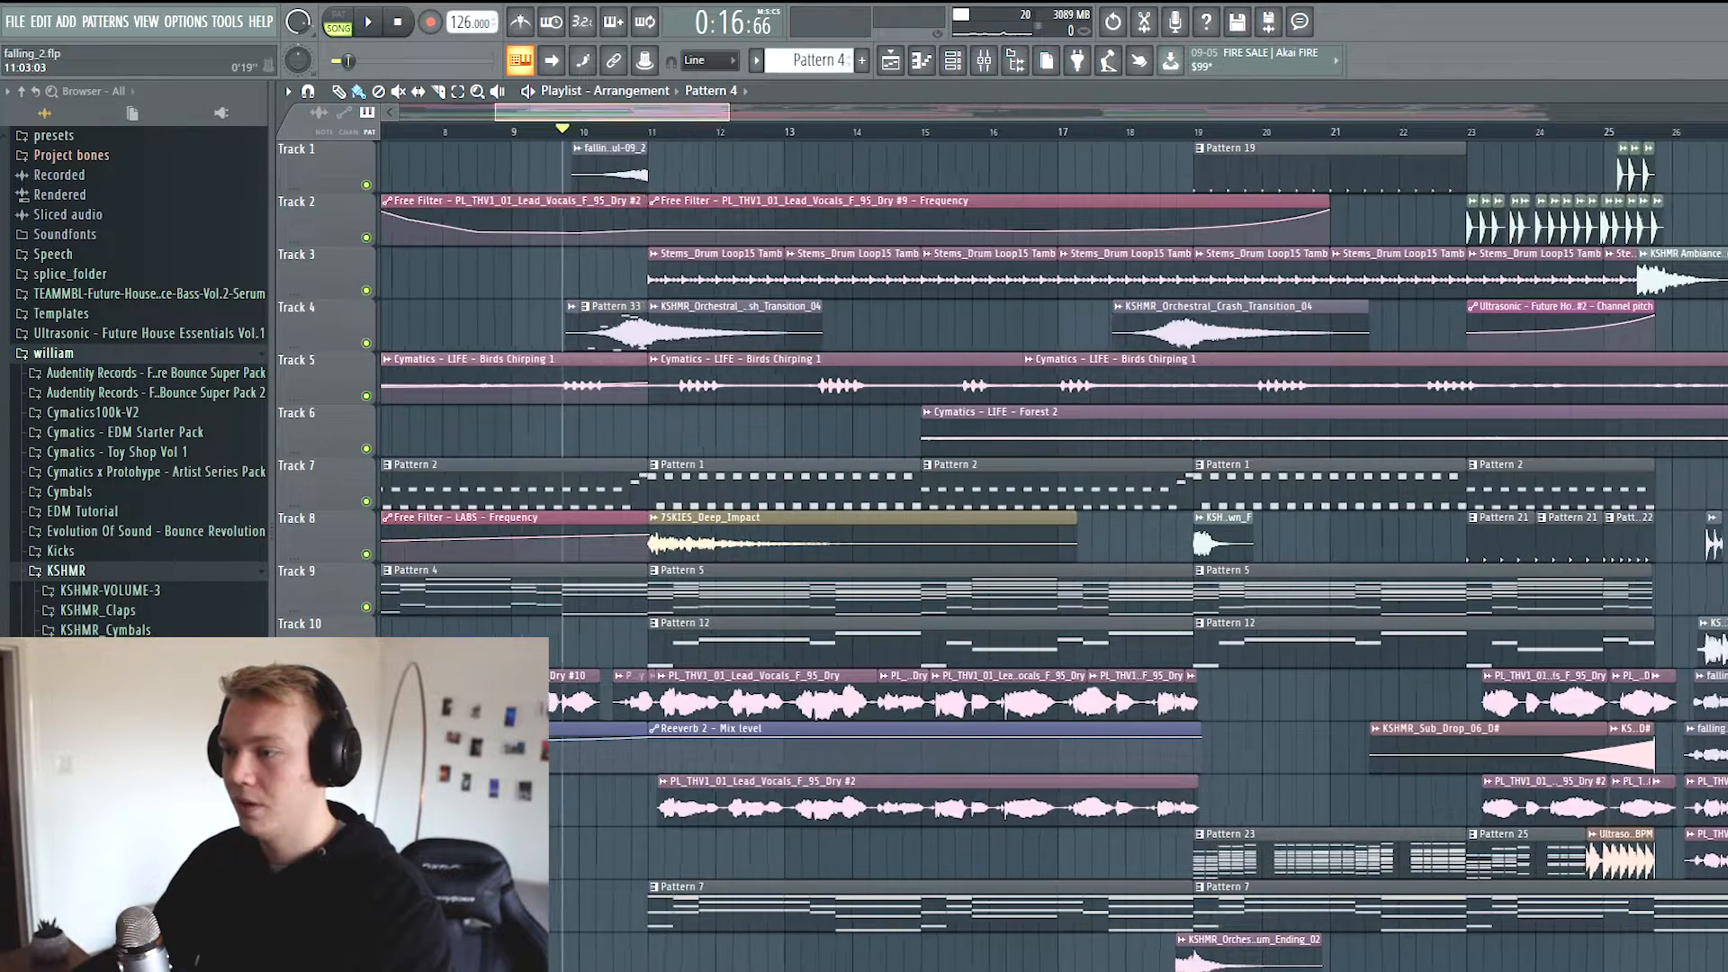
# Solo Track 4 and play its Pattern 33 section up to bar 11
pyautogui.rightClick(357, 345)
pyautogui.click(353, 347)
pyautogui.rightClick(366, 344)
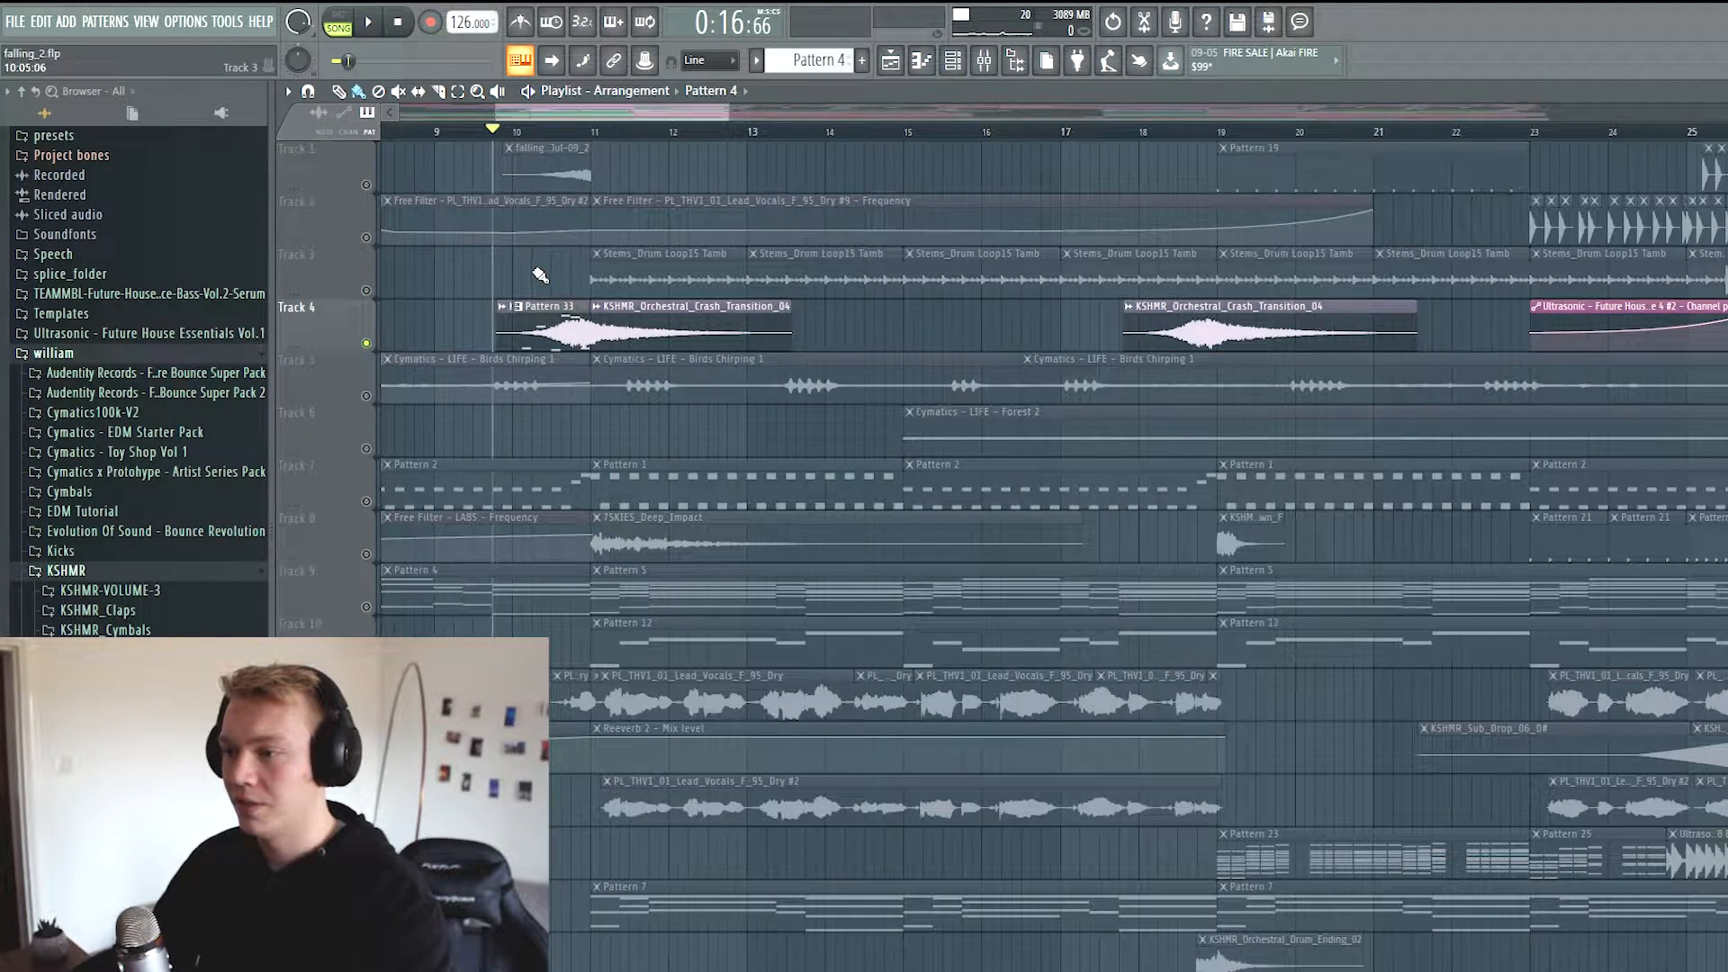
pyautogui.press('space')
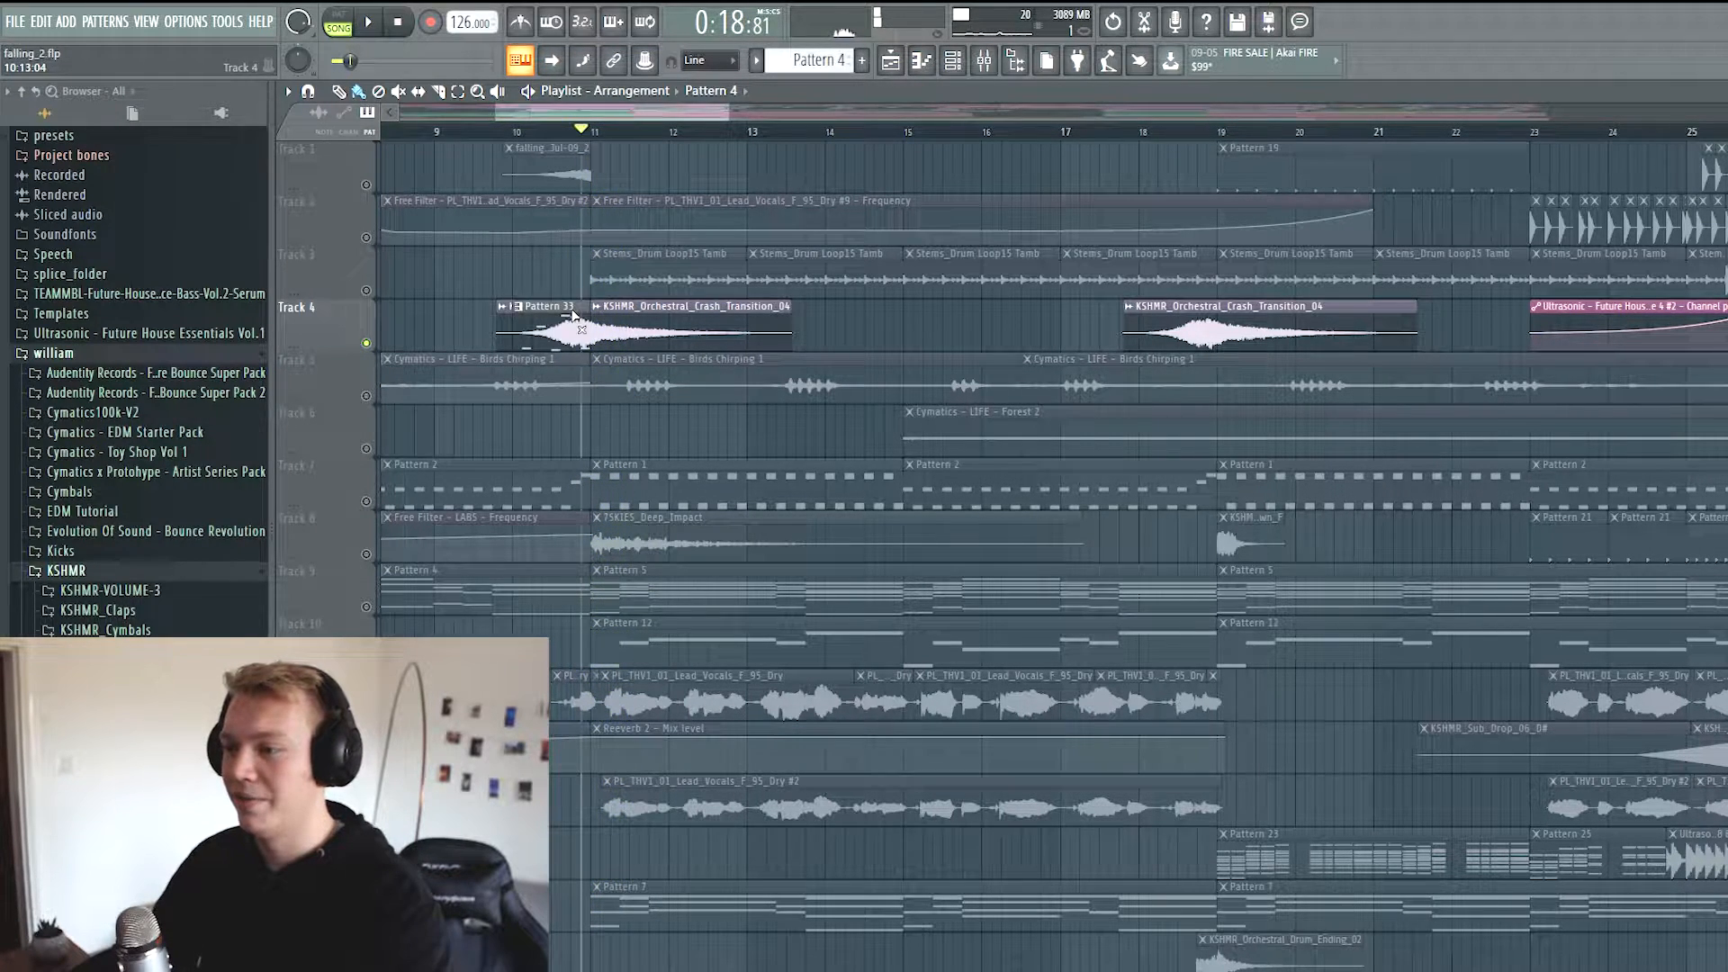
# Solo the orchestral percussion on Tracks 17 to 20 and play it from just before bar 11
pyautogui.scroll(-12, 506, 432)
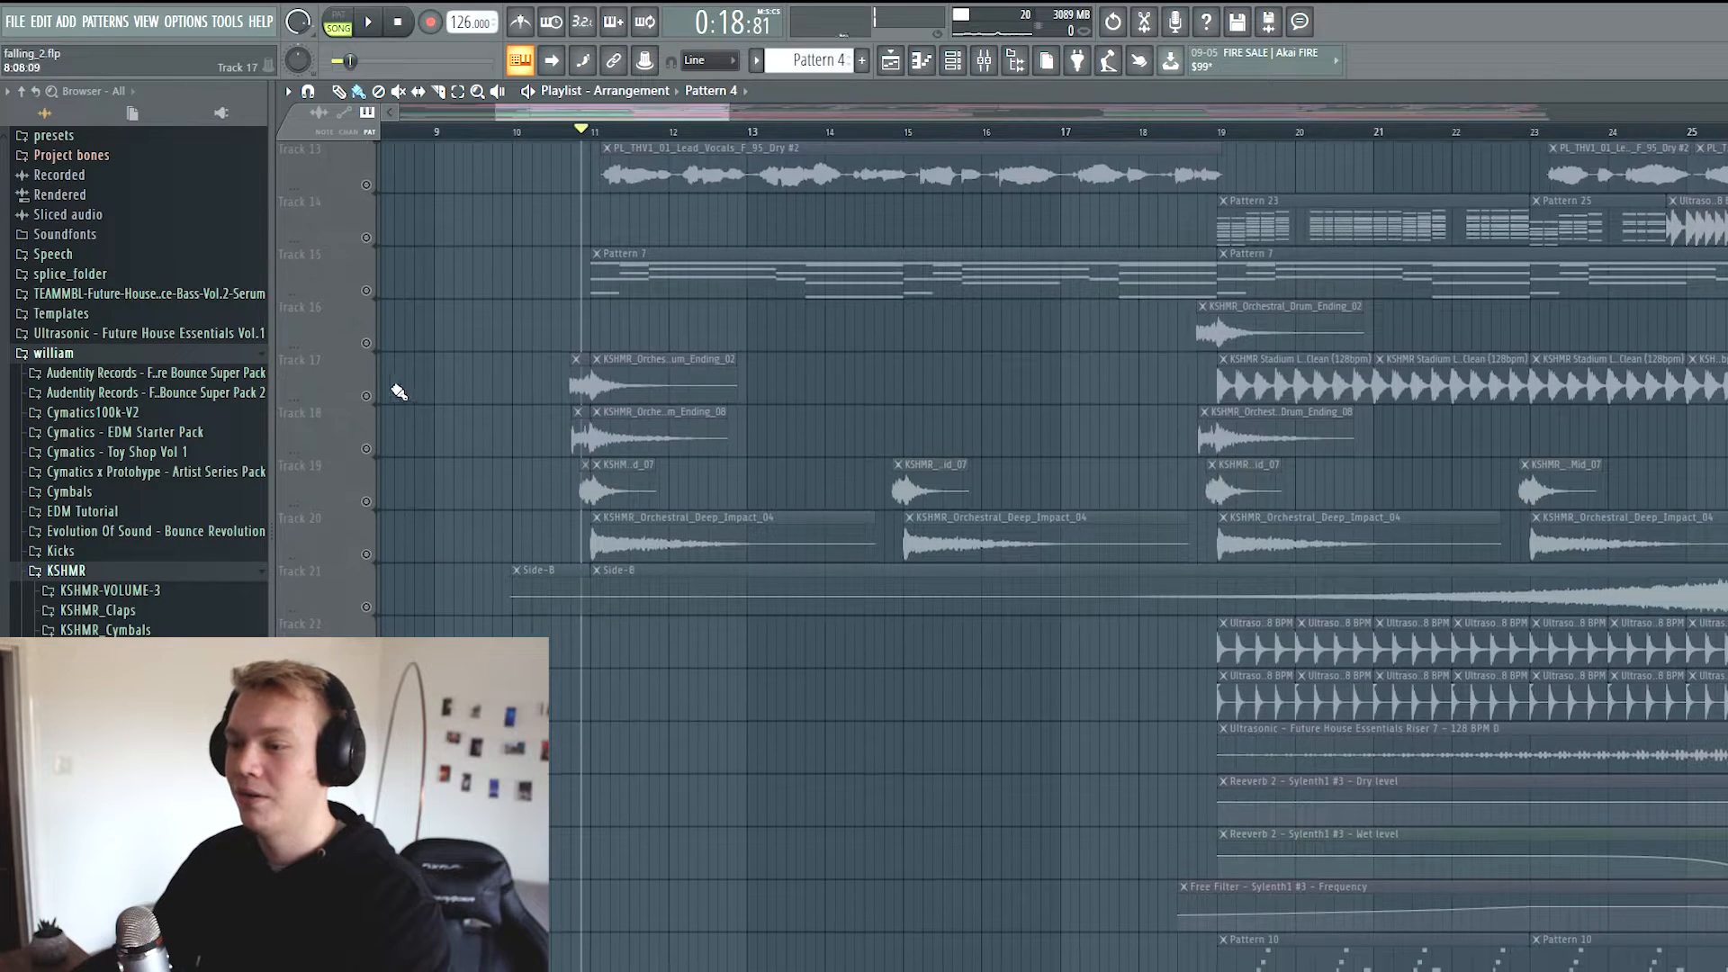
pyautogui.rightClick(366, 395)
pyautogui.moveTo(367, 461); pyautogui.dragTo(377, 553)
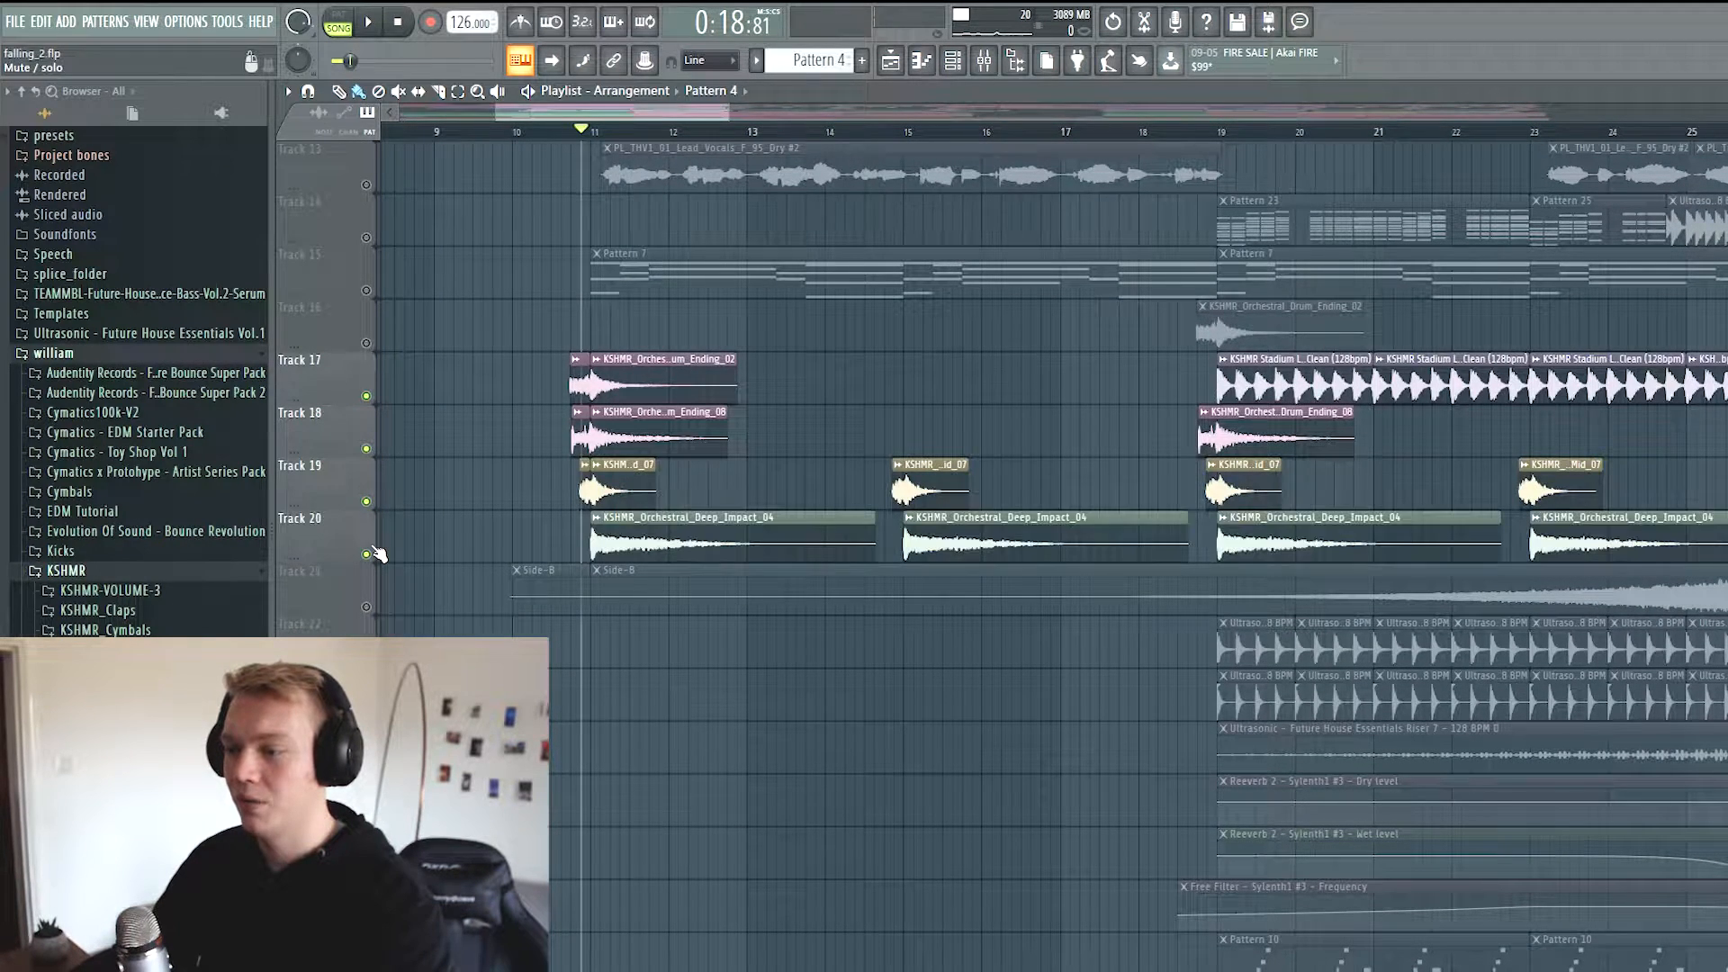
pyautogui.press('space')
pyautogui.click(560, 131)
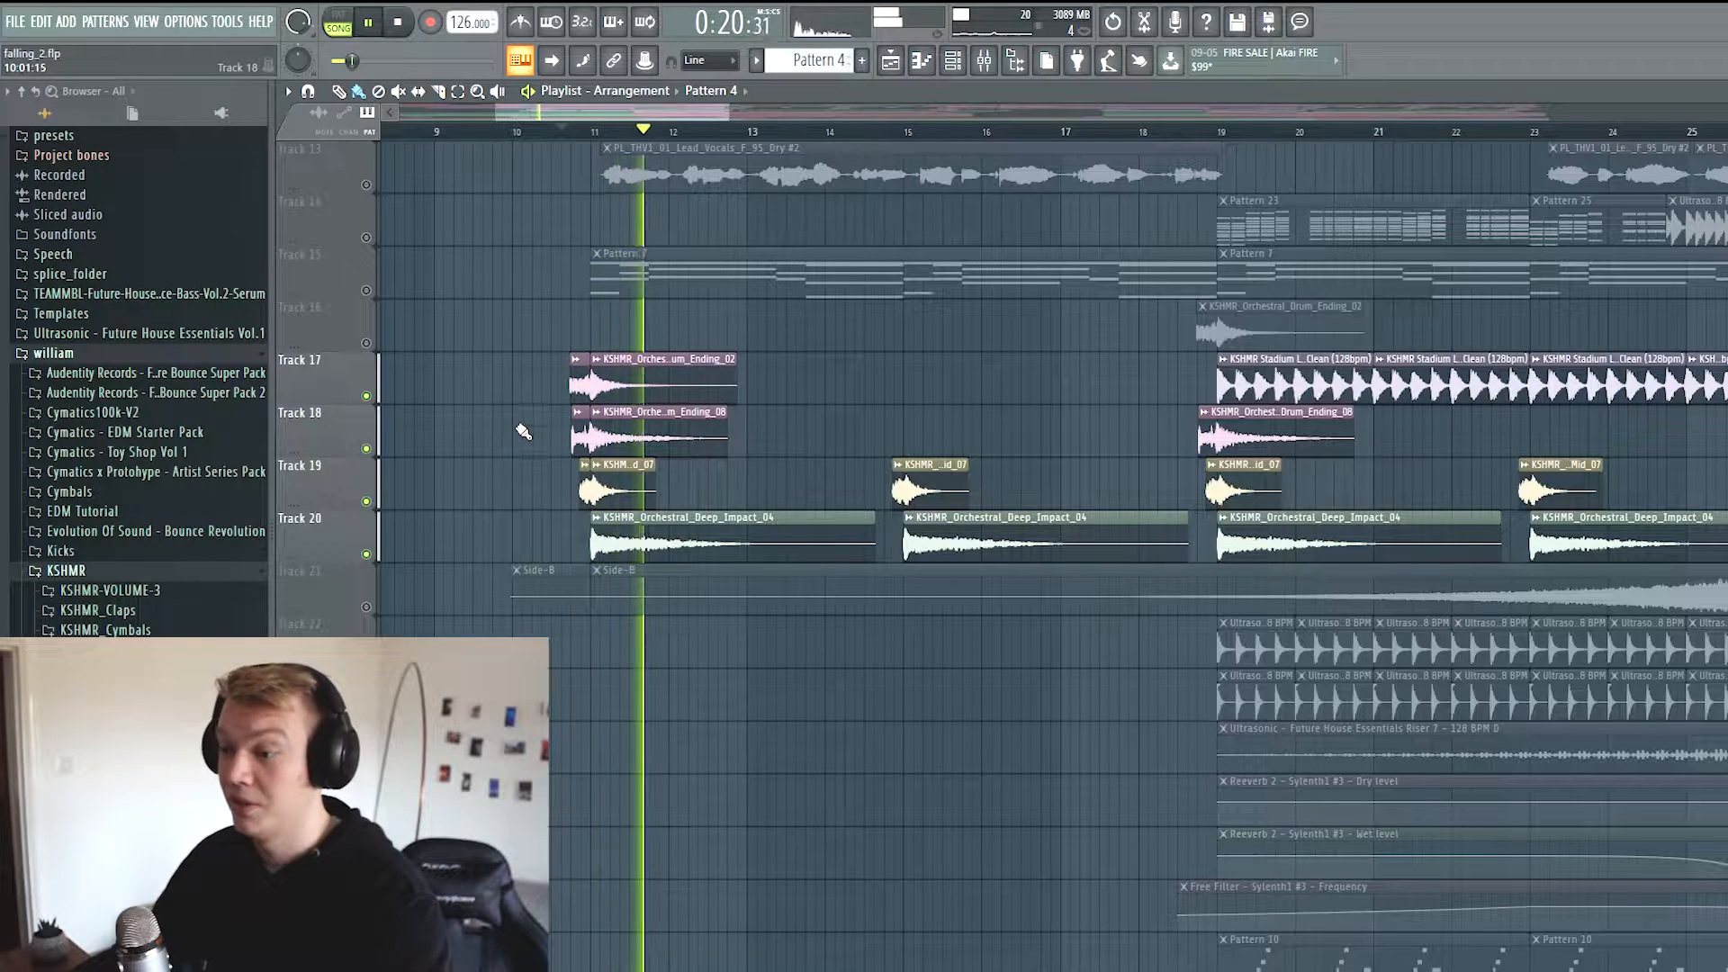
pyautogui.scroll(5, 545, 413)
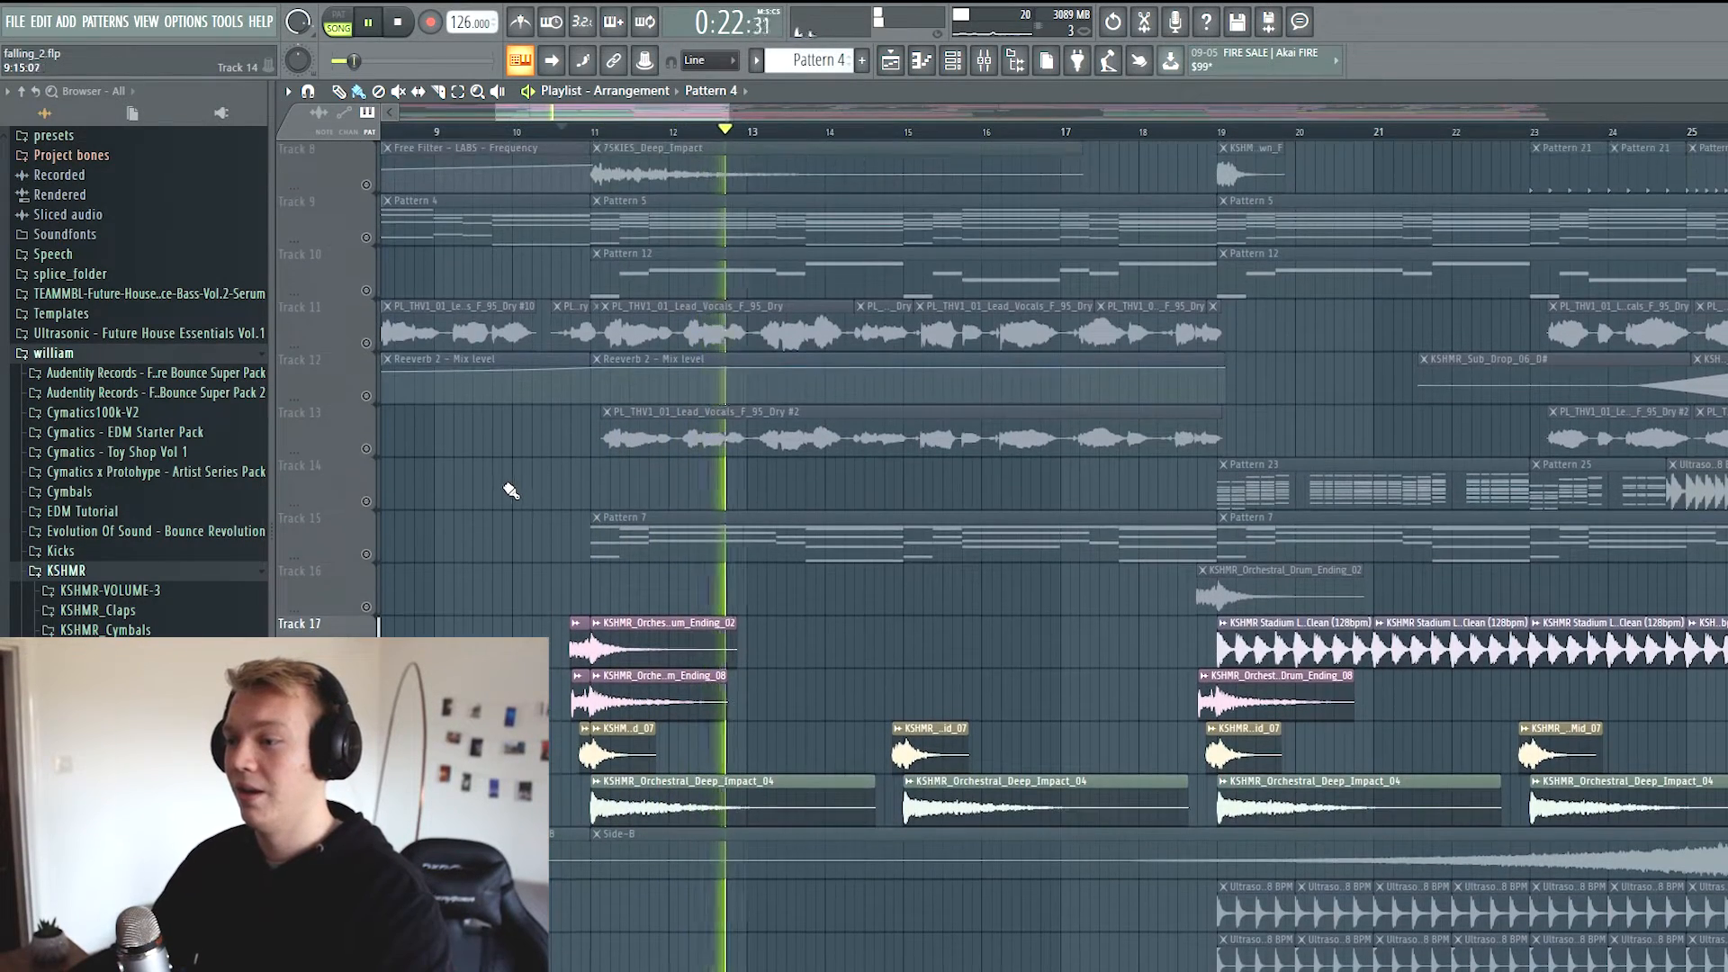
pyautogui.press('space')
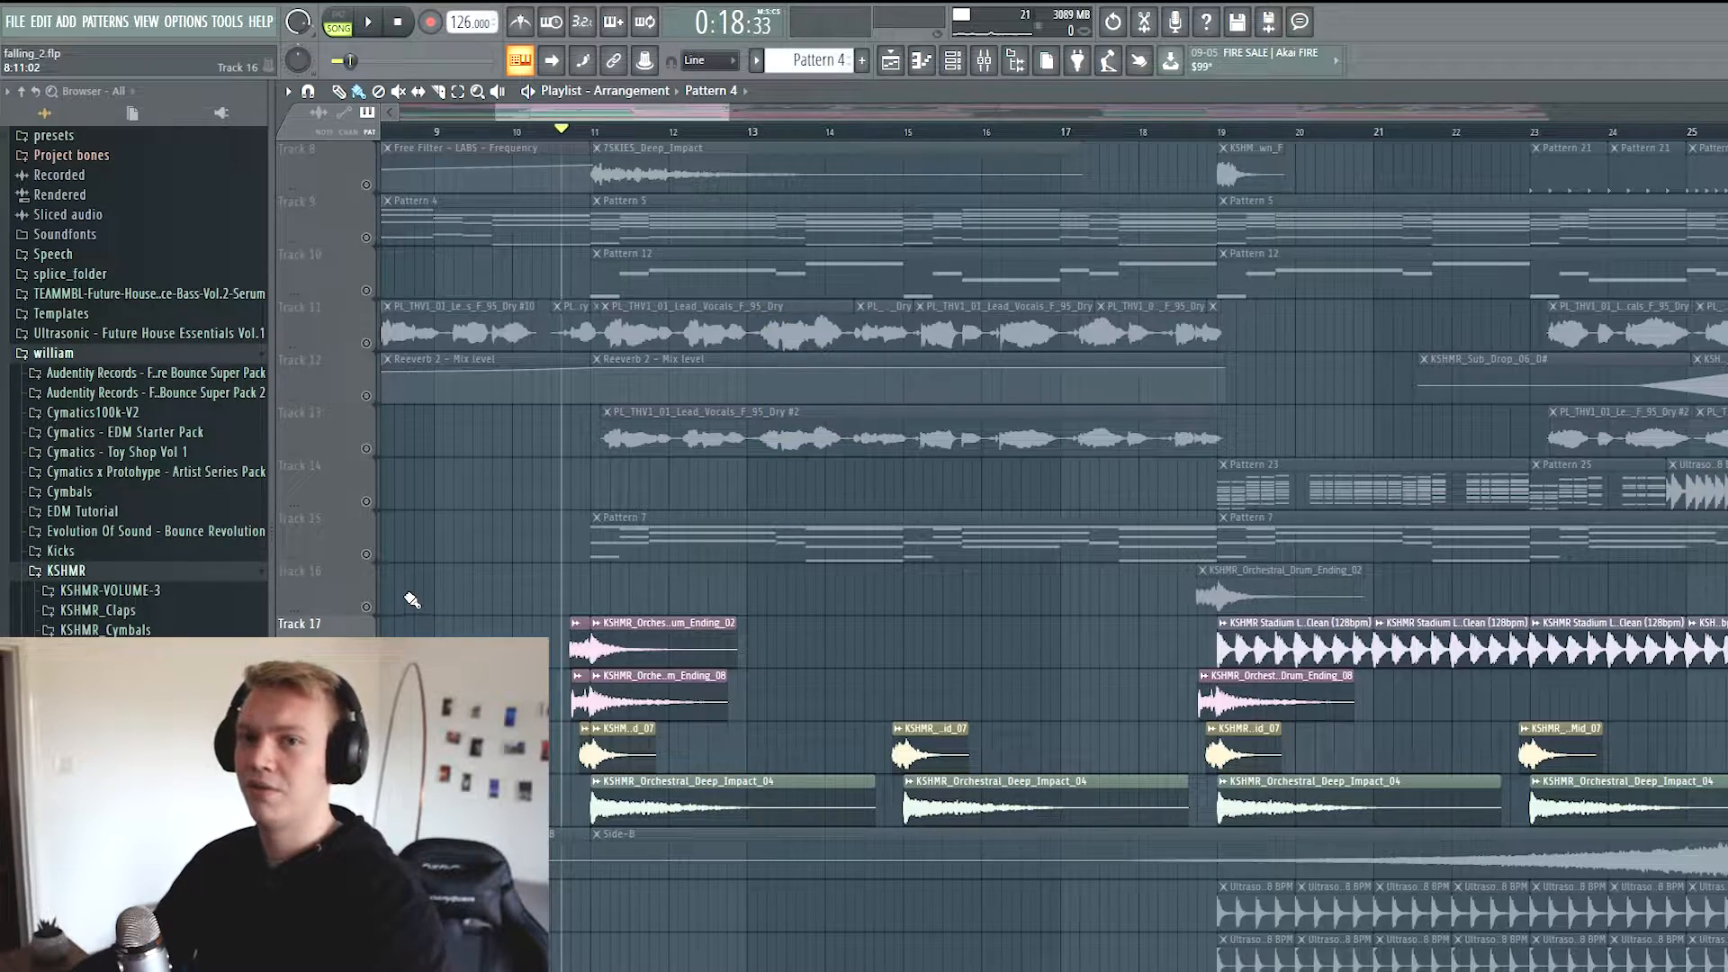
# Unsolo all playlist tracks, look over the section after bar 11, and play it with the full arrangement
pyautogui.click(369, 502)
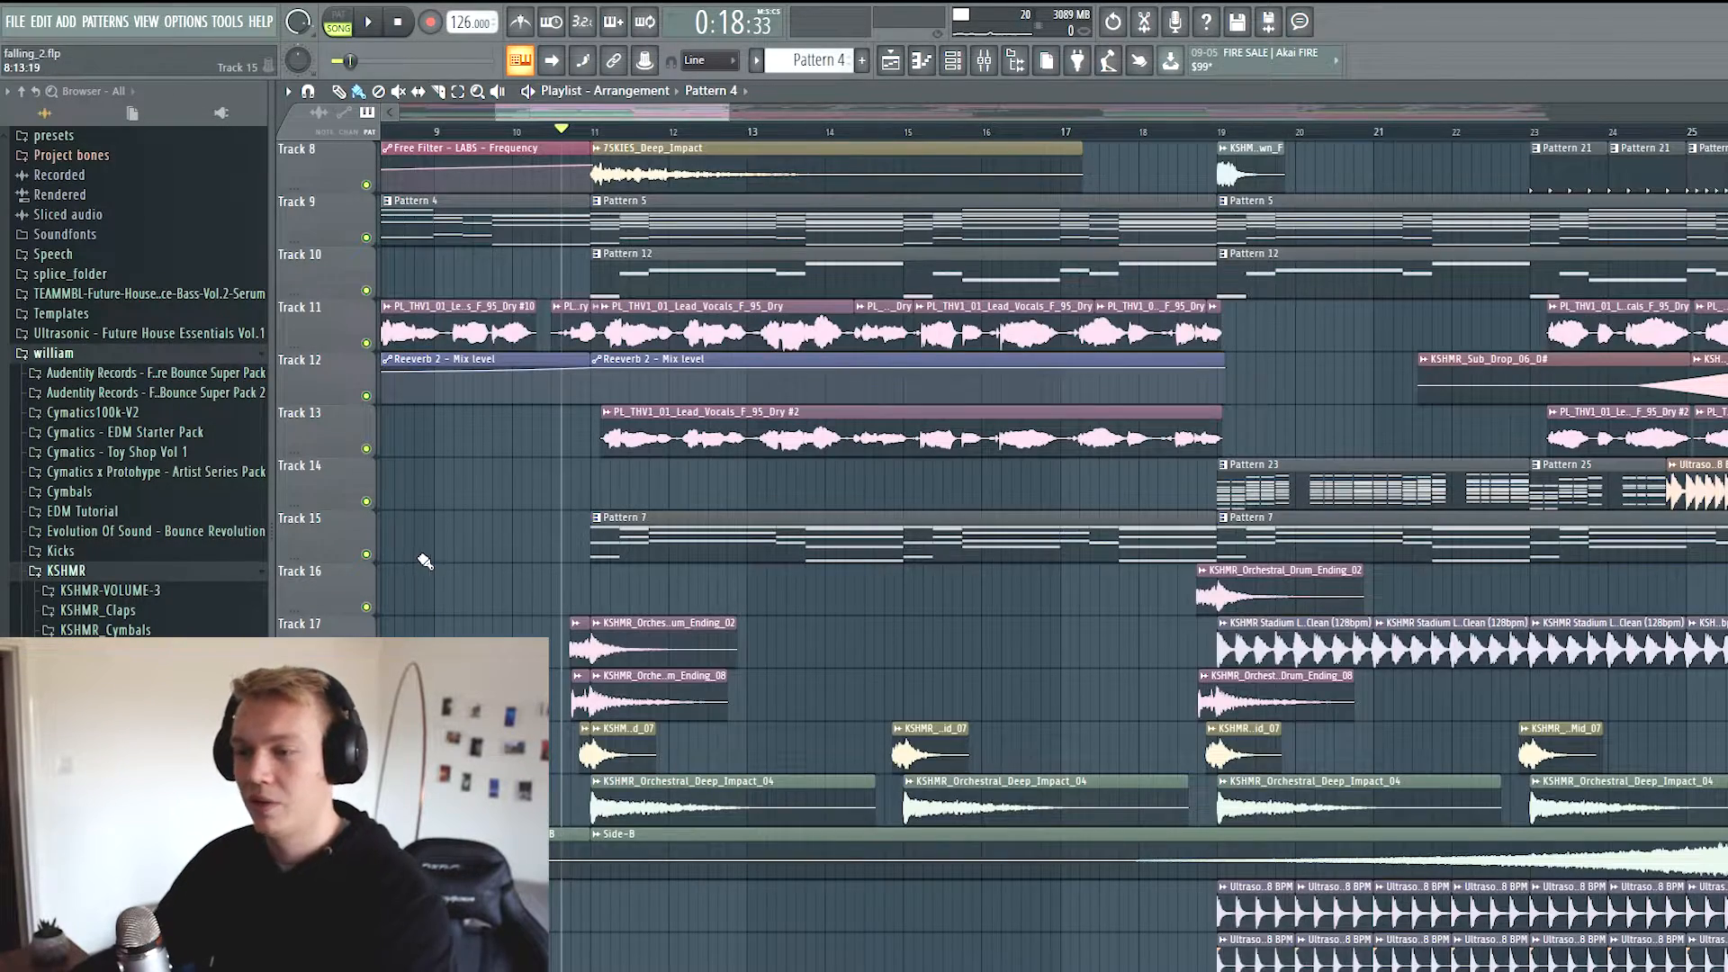
pyautogui.scroll(3, 424, 560)
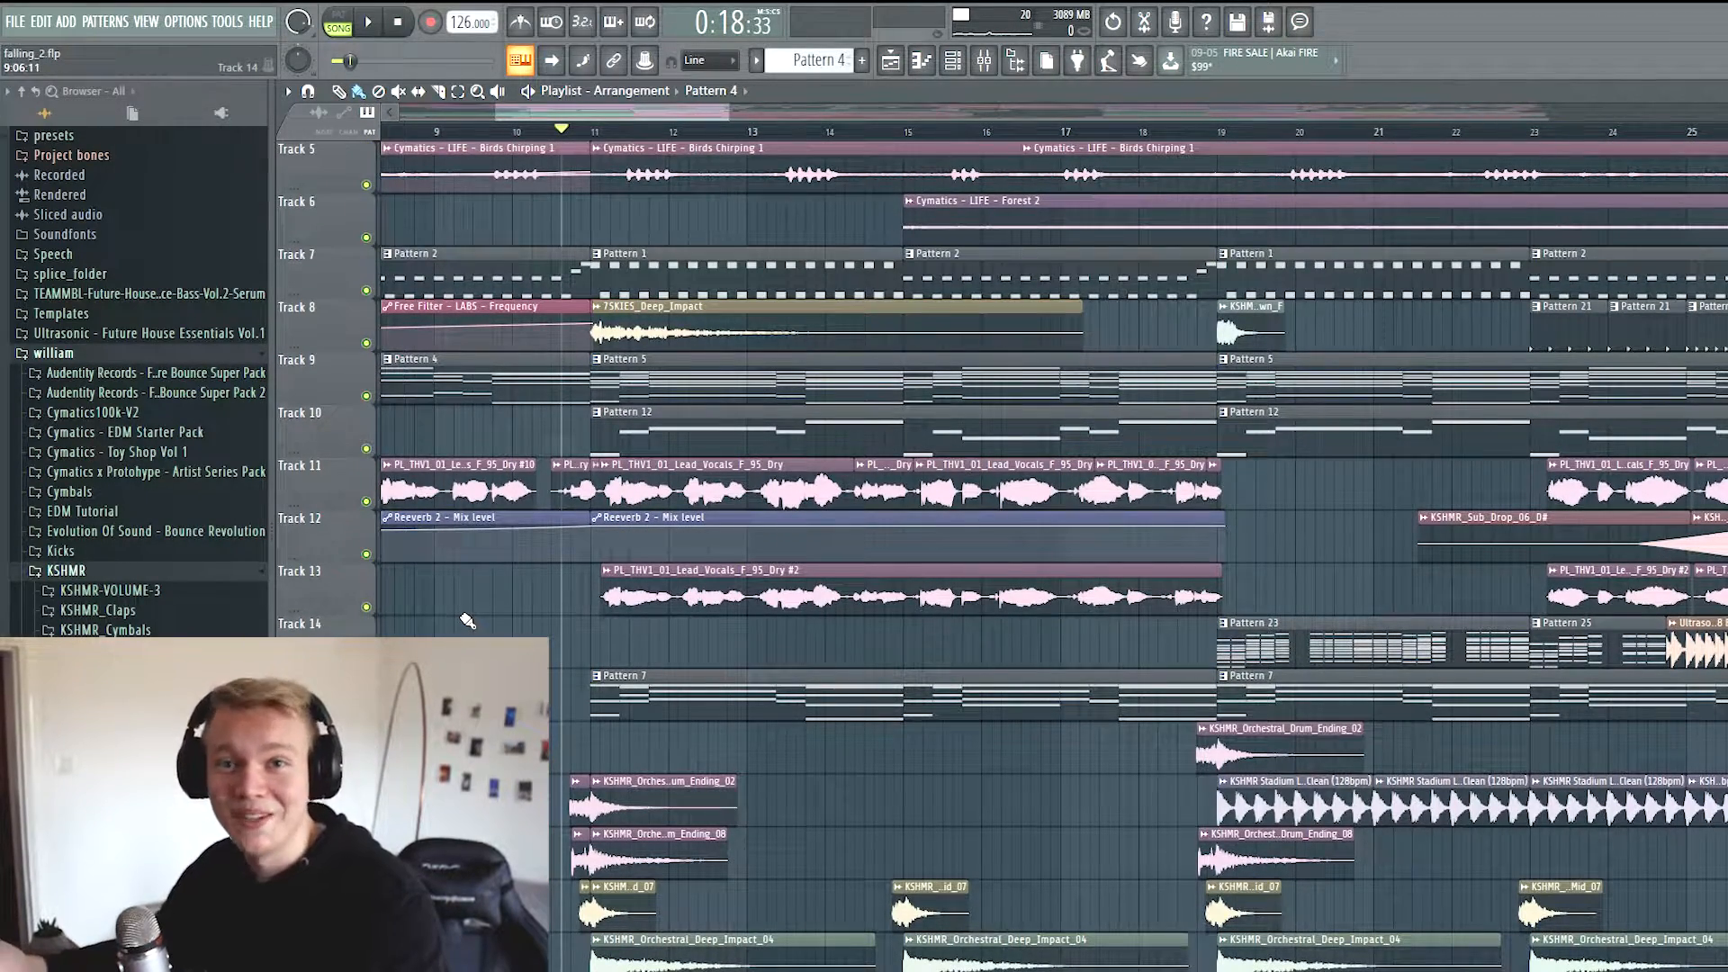
pyautogui.scroll(4, 467, 620)
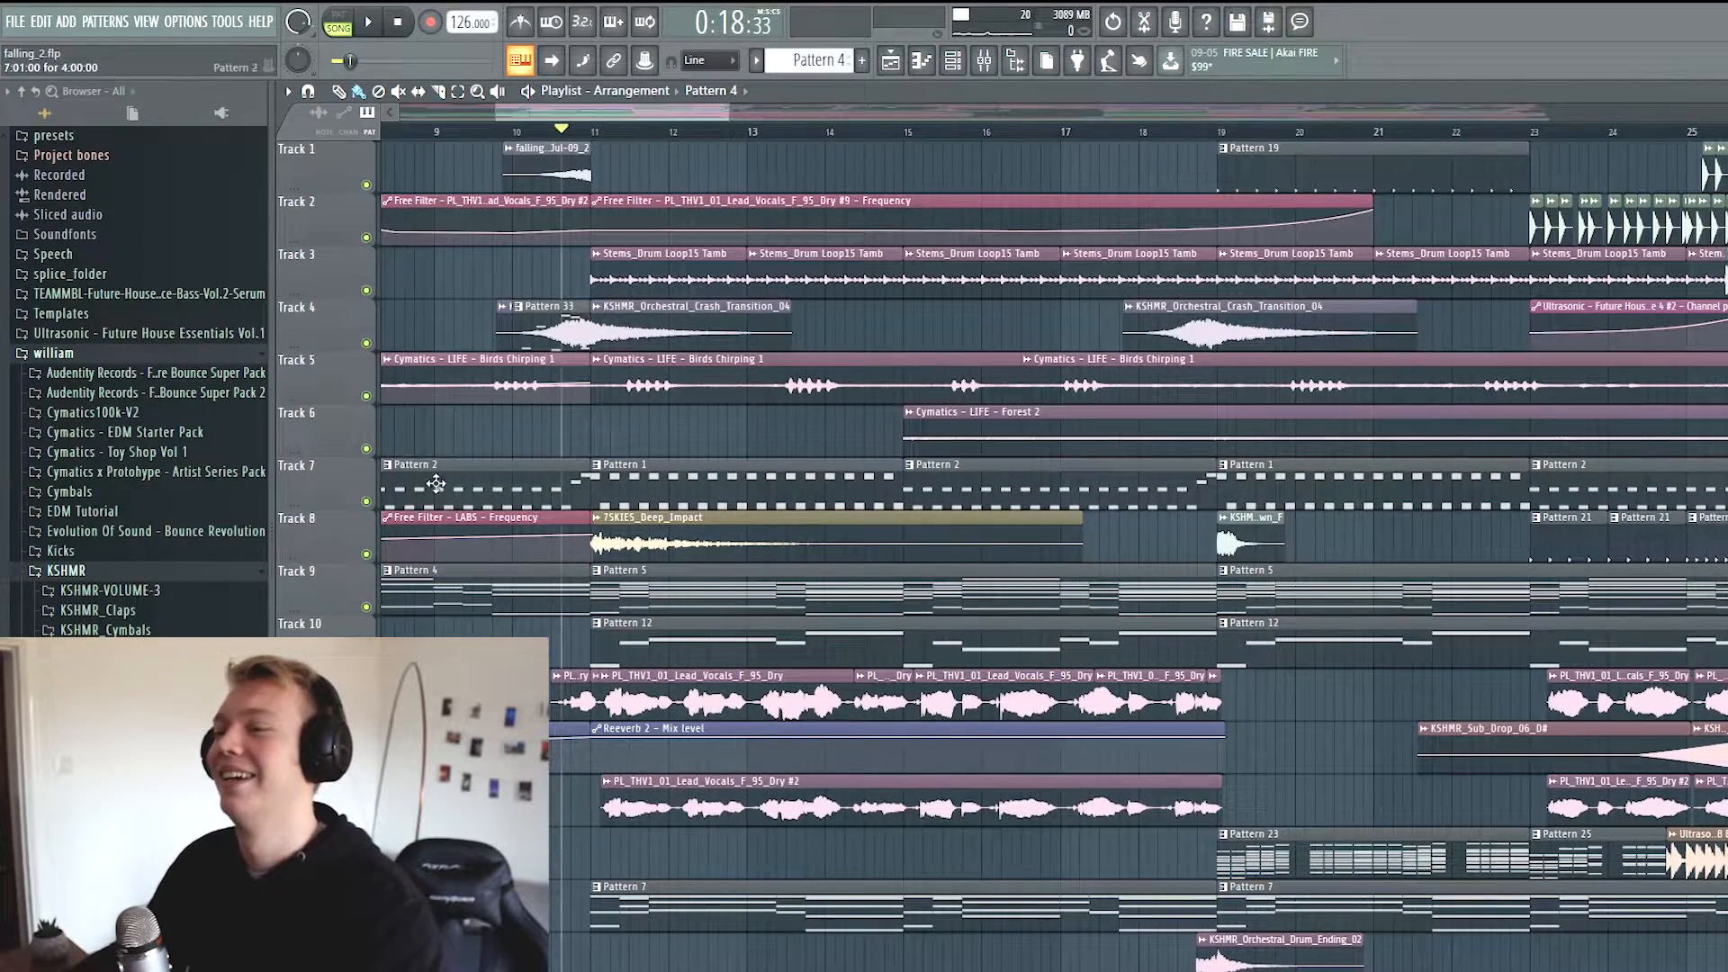
pyautogui.scroll(1, 792, 270)
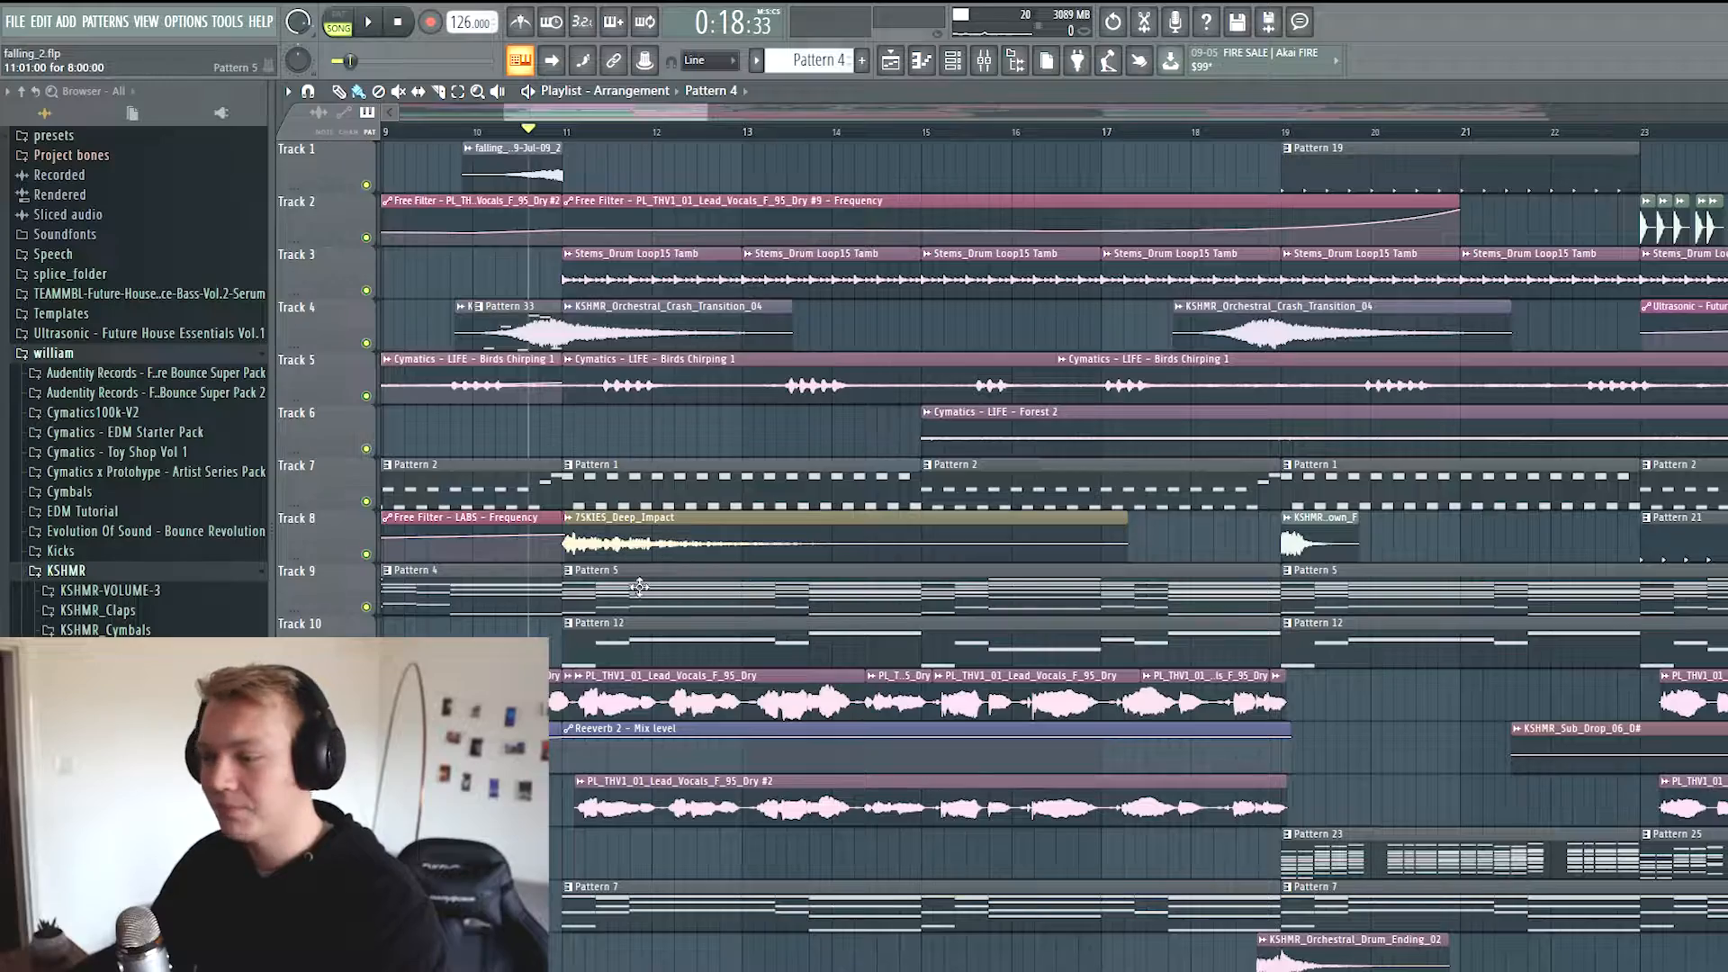
pyautogui.scroll(-7, 908, 706)
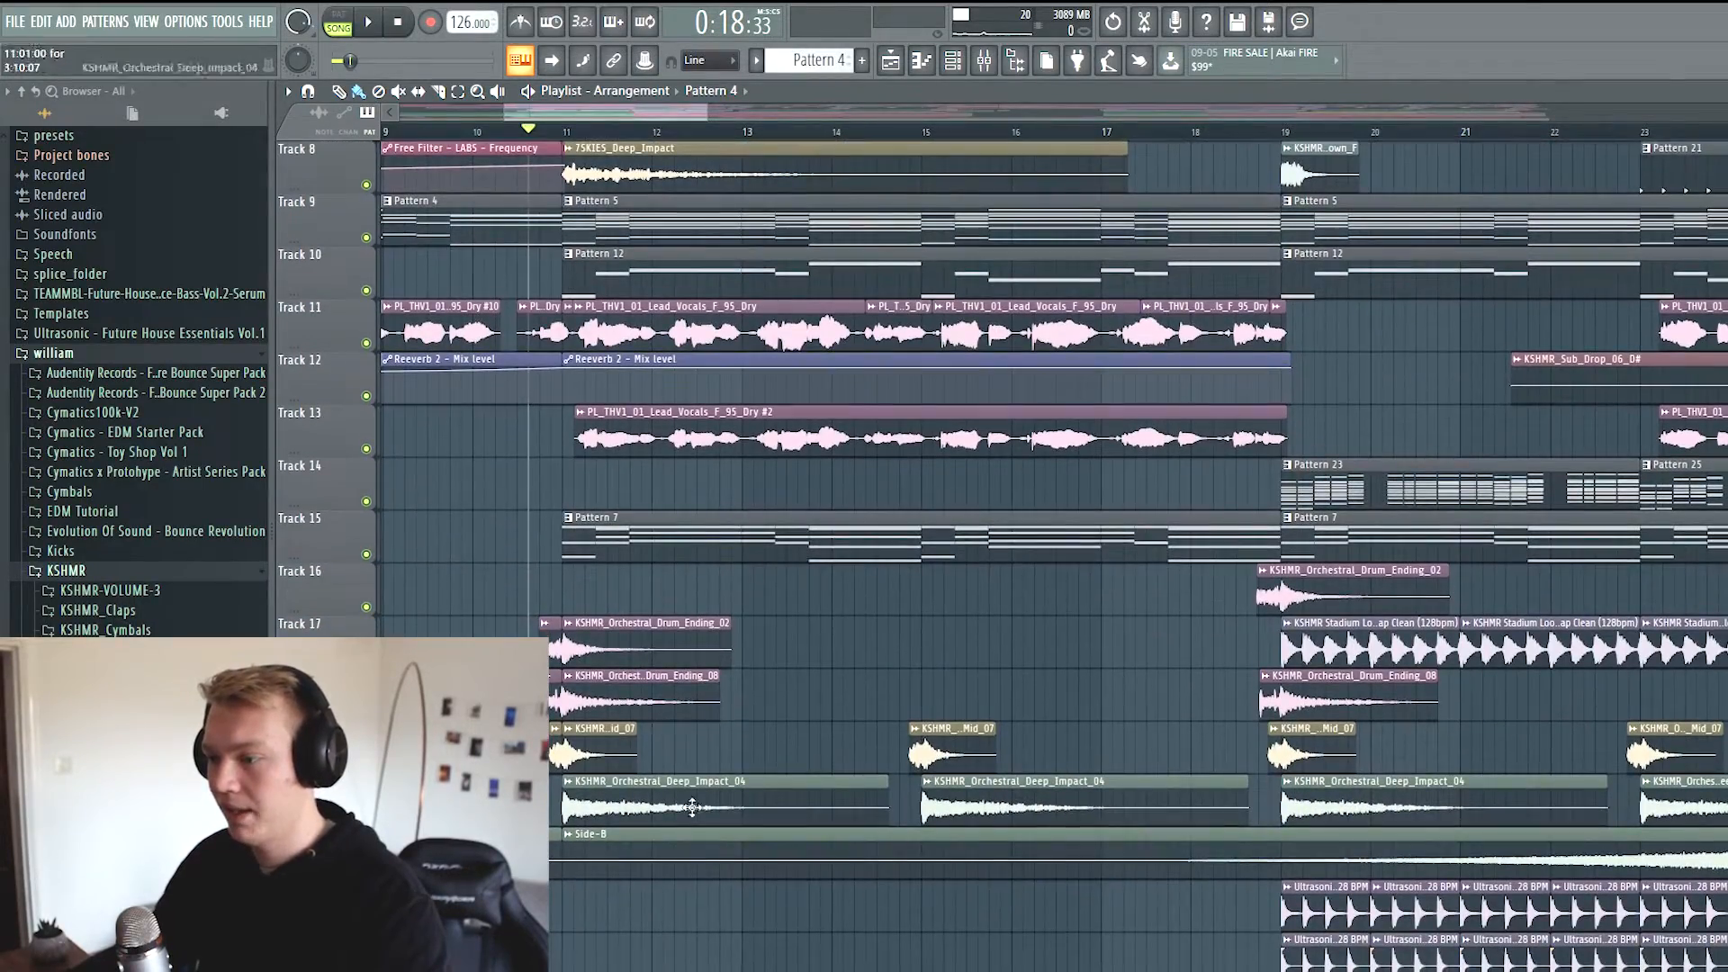
pyautogui.scroll(7, 656, 913)
pyautogui.press('space')
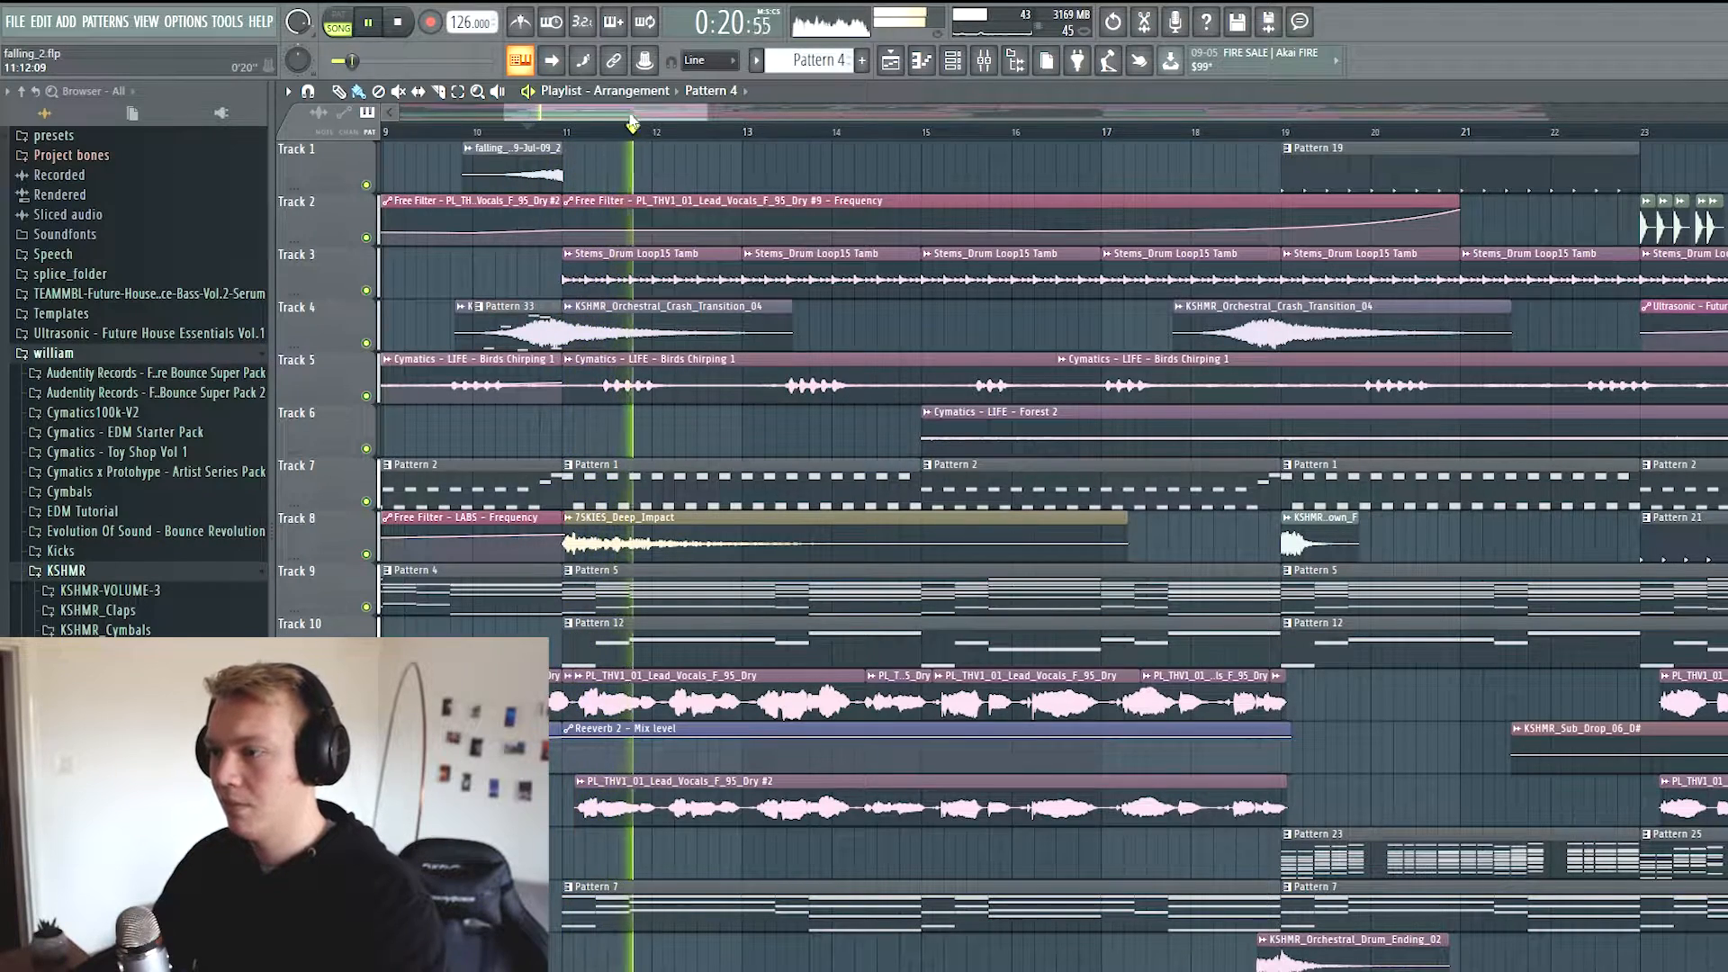
pyautogui.press('space')
# Solo Track 3 and play its Stems_Drum Loop15 Tamb clips from bar 11
pyautogui.rightClick(366, 290)
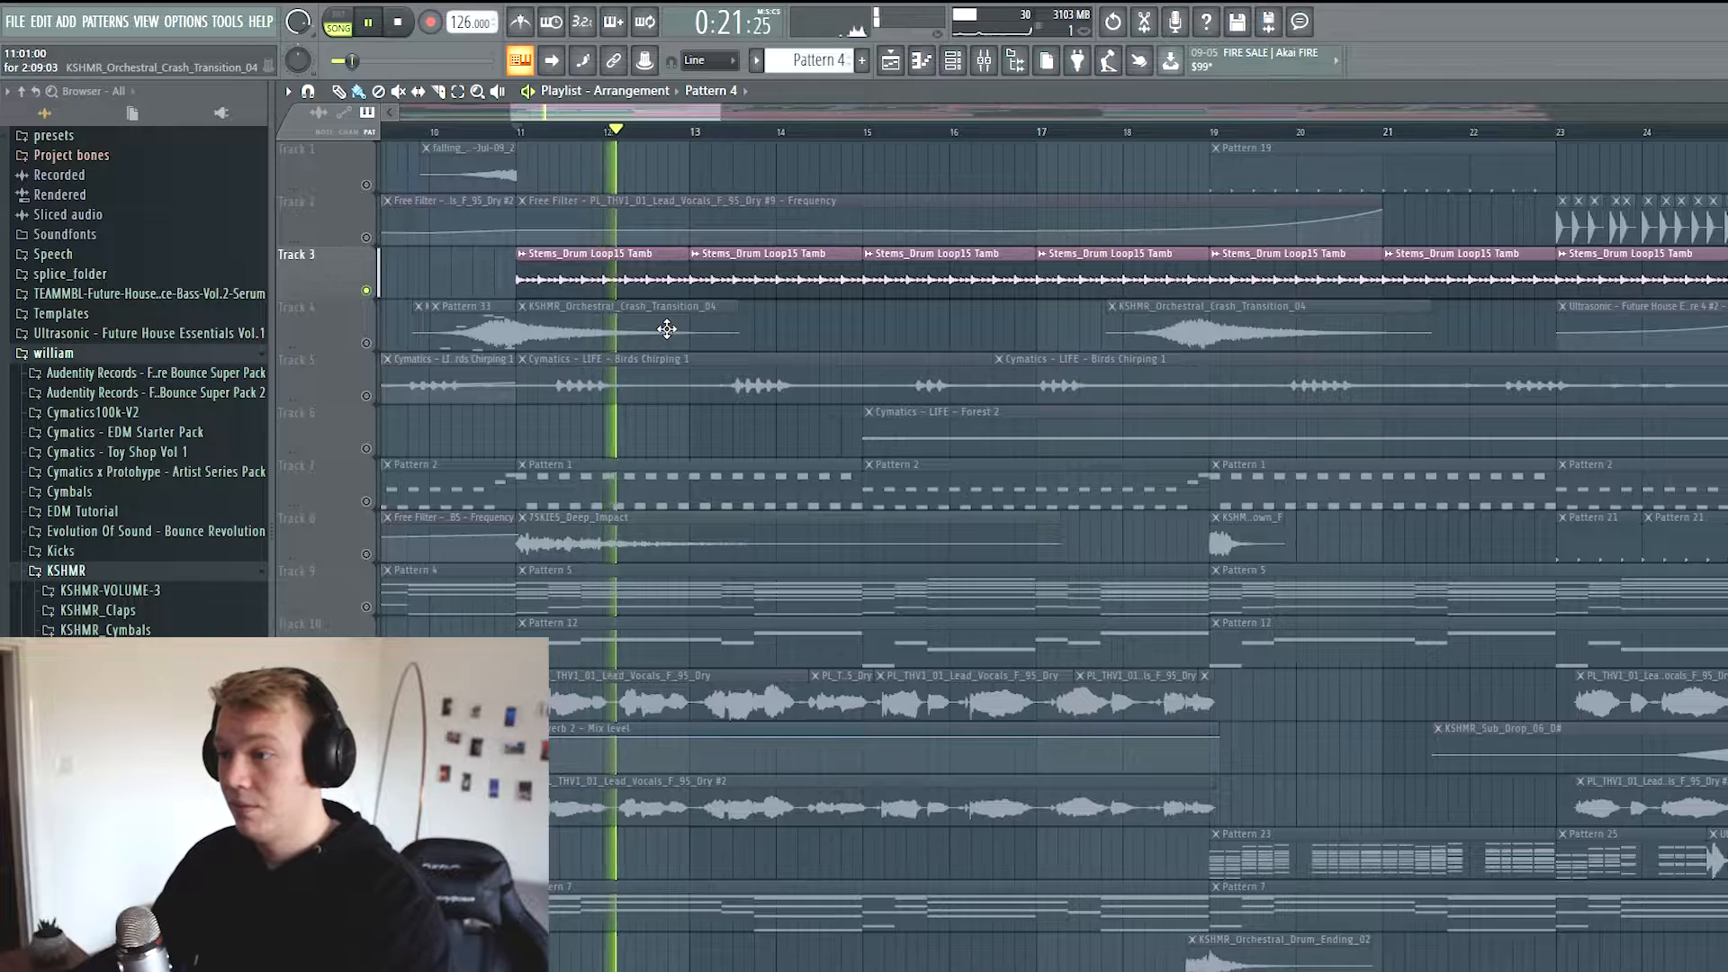
pyautogui.scroll(-1, 666, 328)
pyautogui.press('space')
# Solo Track 9 and play Pattern 5 from bar 11
pyautogui.scroll(-1, 544, 313)
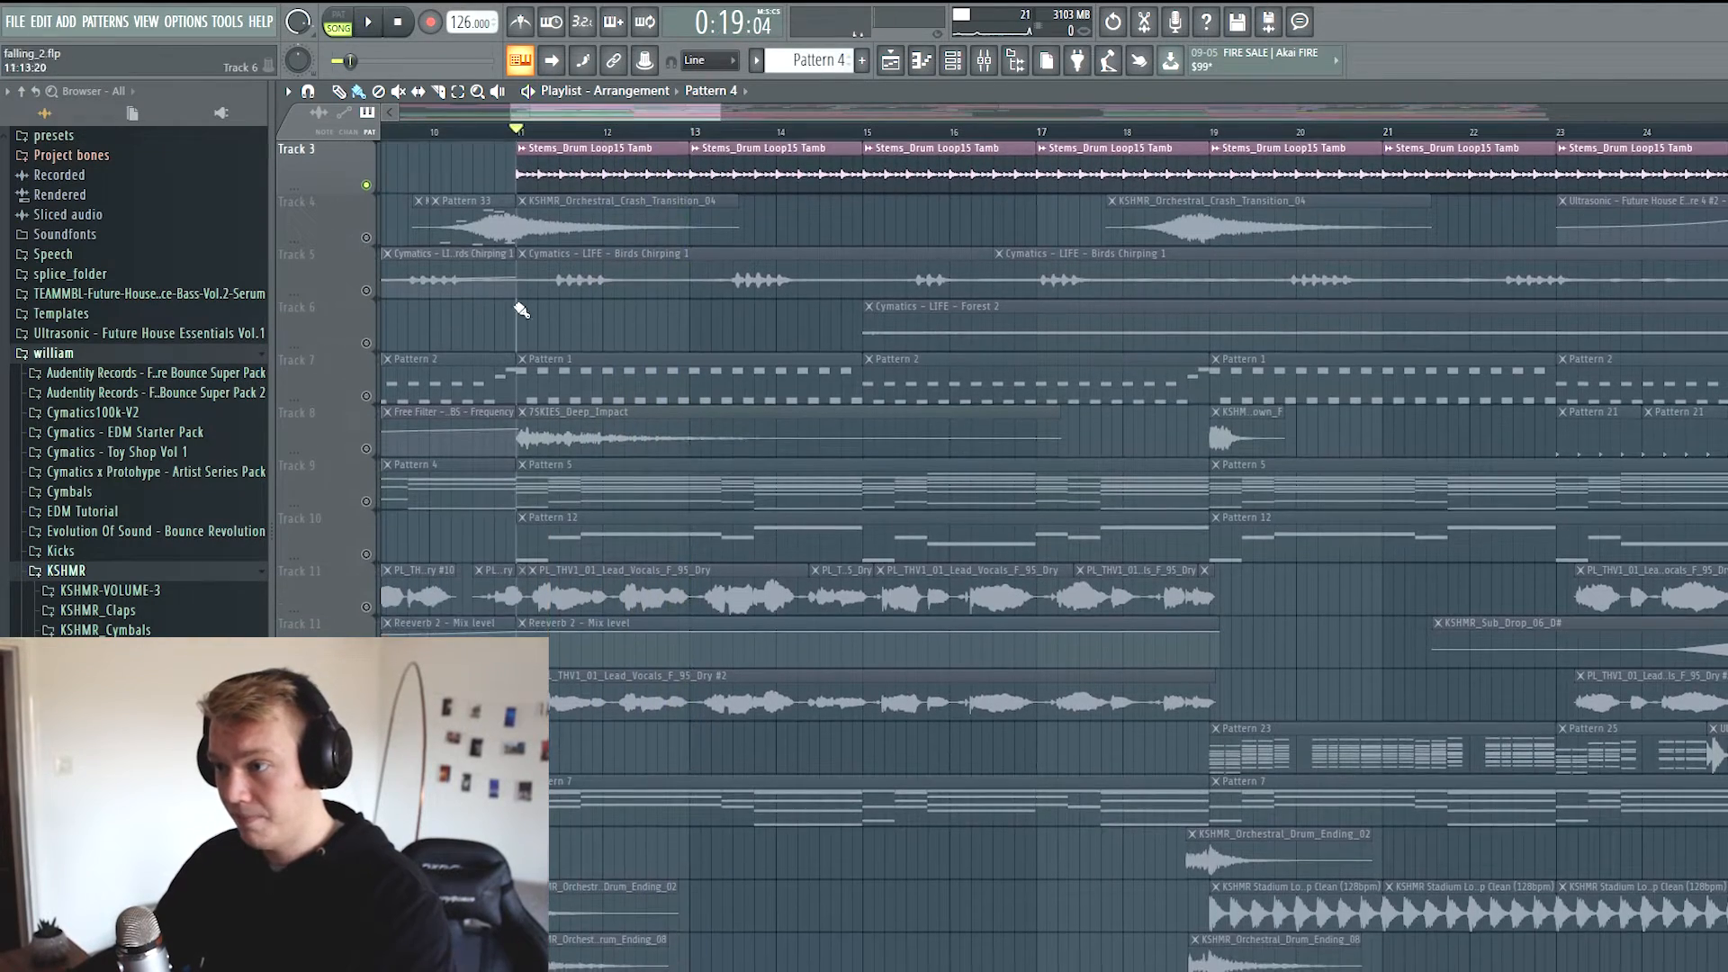
pyautogui.scroll(-1, 477, 373)
pyautogui.click(366, 449)
pyautogui.press('space')
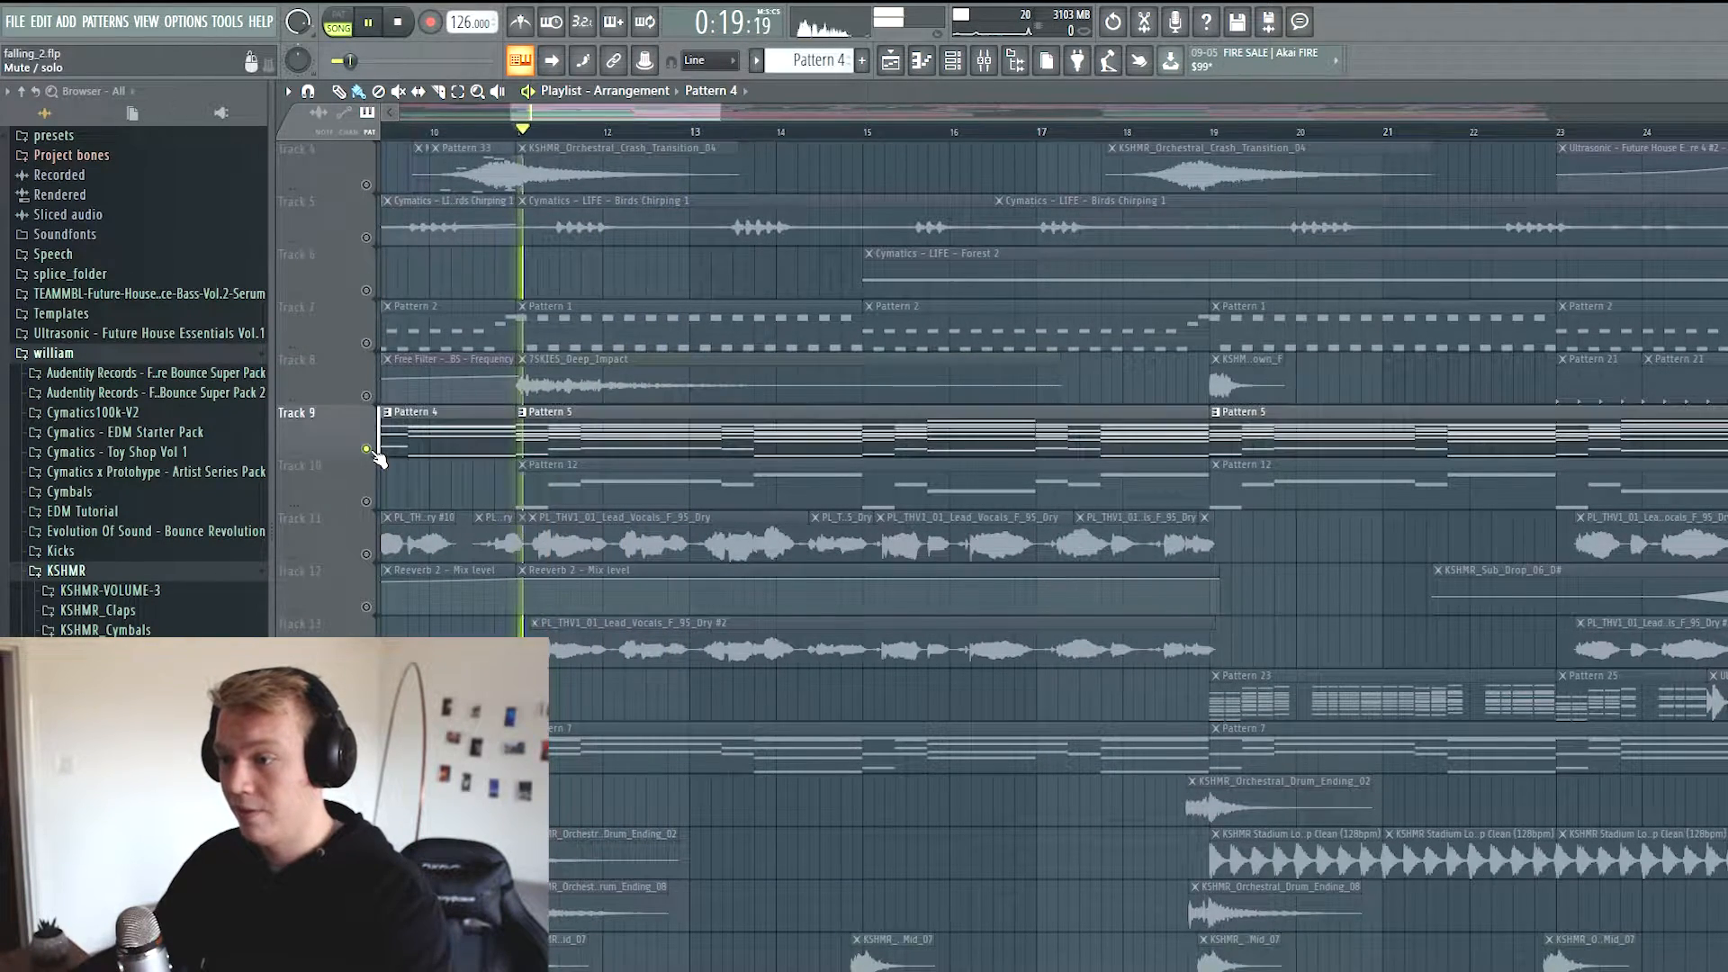
# Play the soloed Track 9 from about bar 8 in Pattern 4, and move playback on to Pattern 5 at bar 11
pyautogui.scroll(-3, 517, 144)
pyautogui.press('space')
pyautogui.click(542, 132)
pyautogui.press('space')
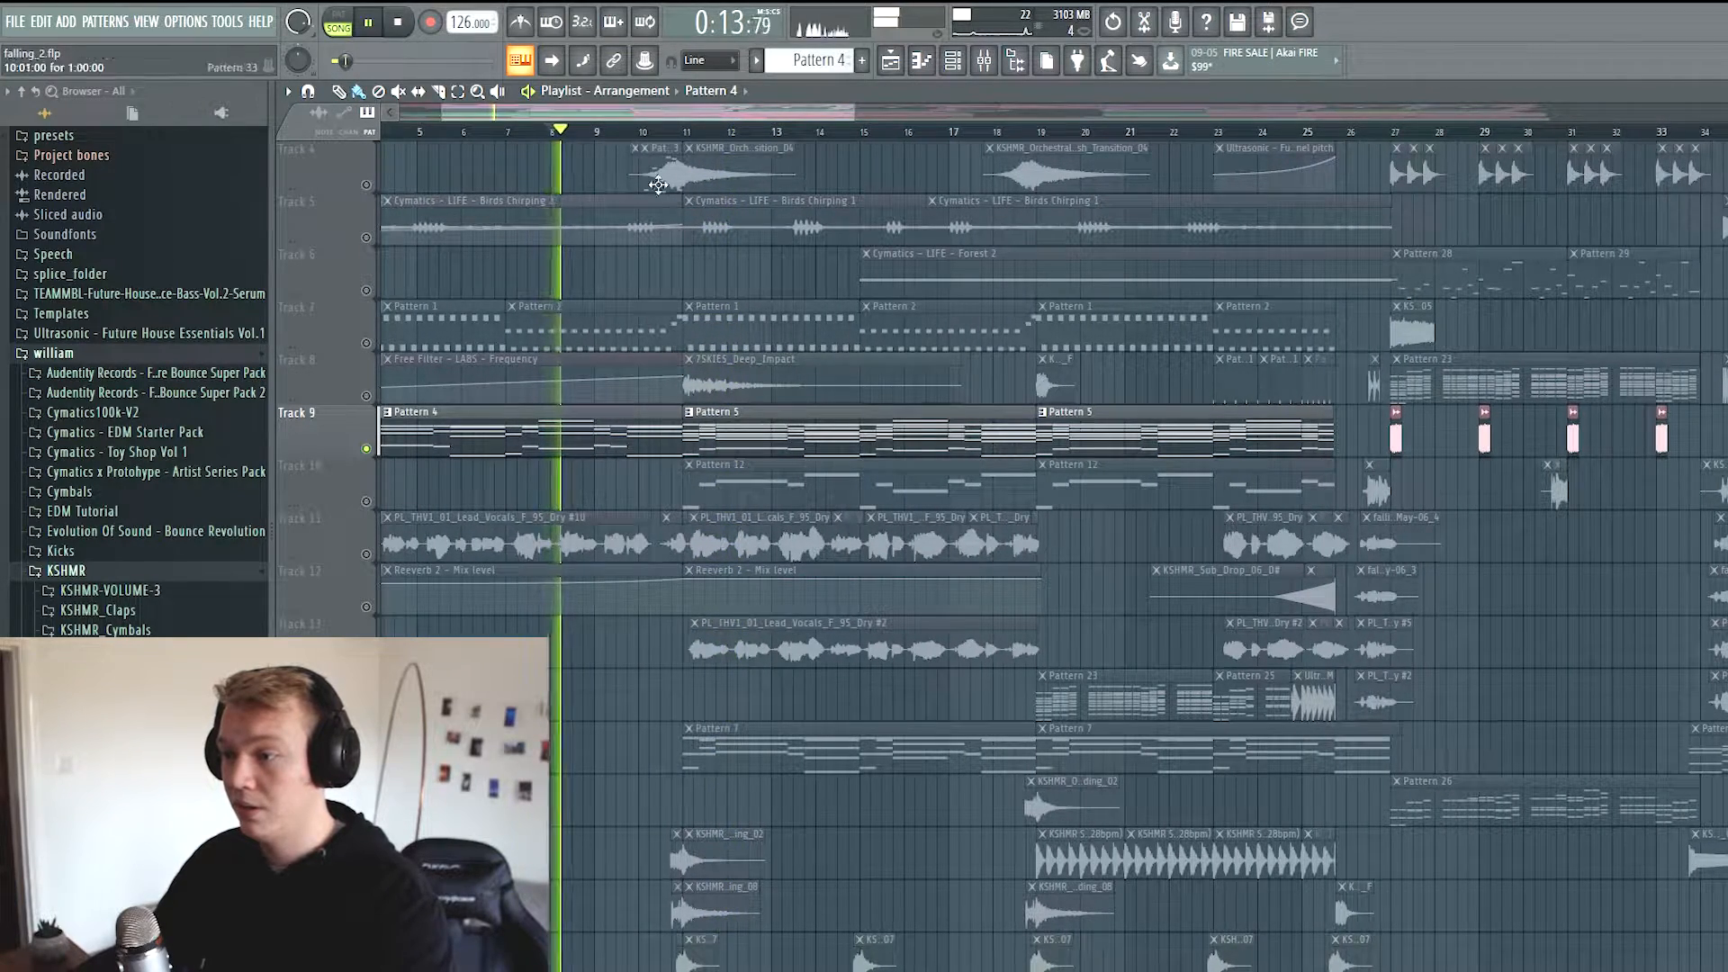
pyautogui.click(689, 131)
# Examine Pattern 5's LABS #2 notes in the piano roll and return to the playlist
pyautogui.doubleClick(733, 435)
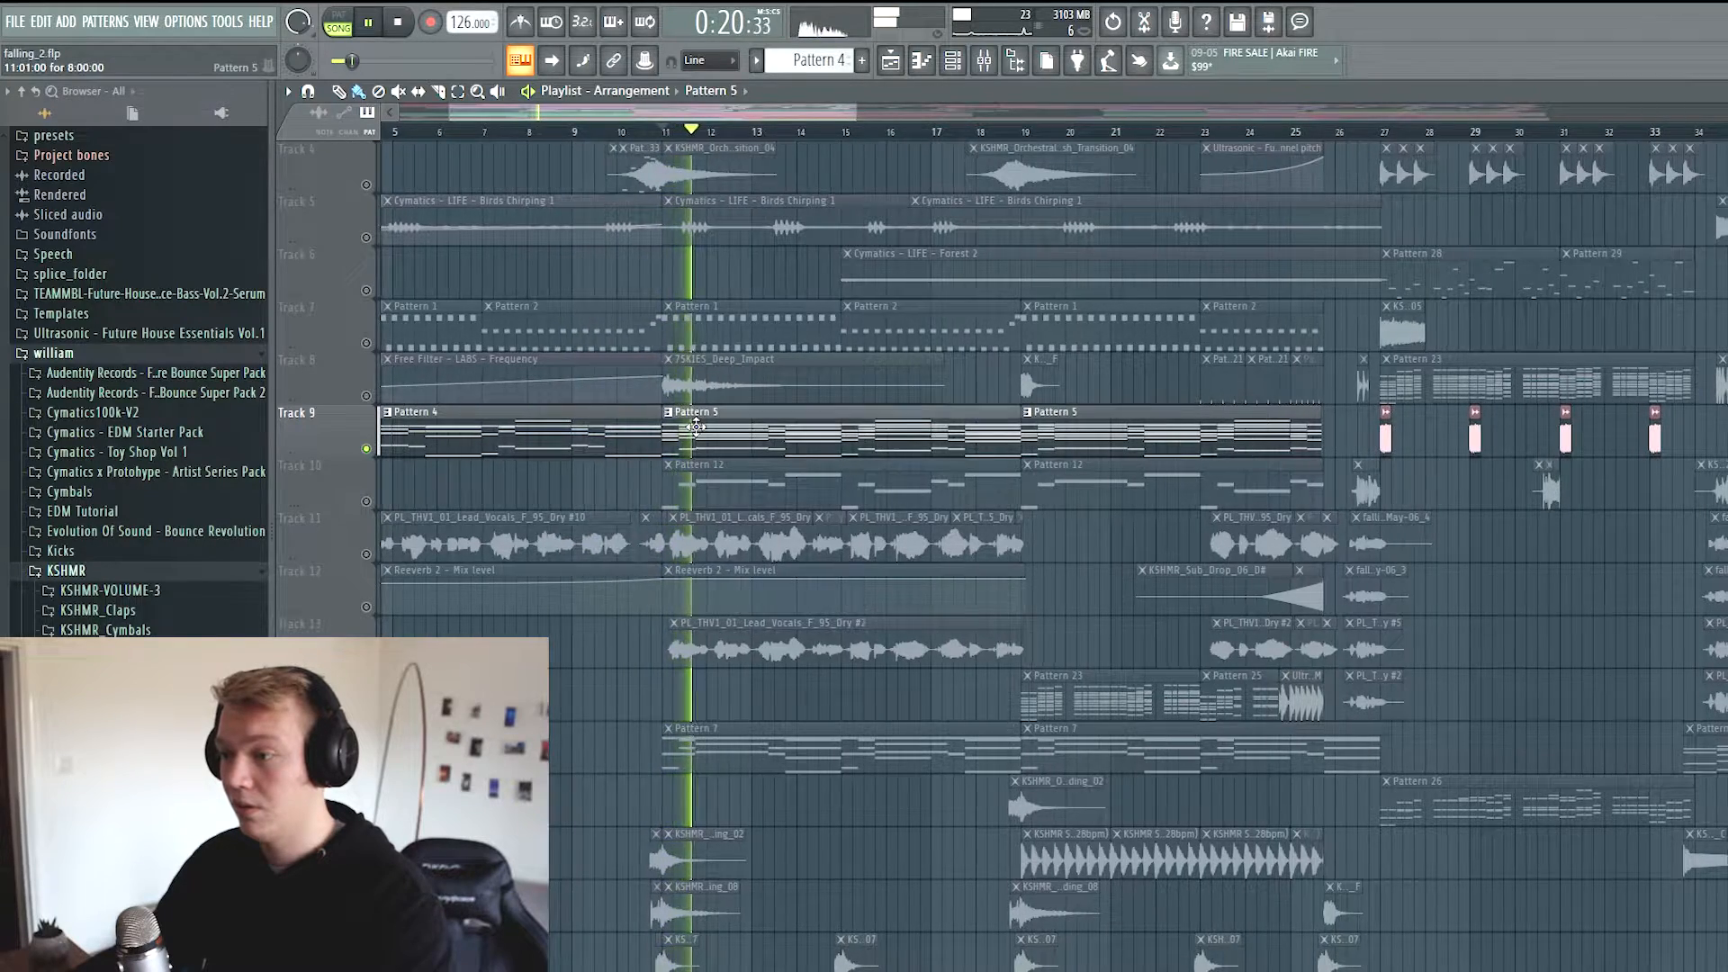
pyautogui.scroll(-3, 767, 312)
pyautogui.scroll(-5, 767, 312)
pyautogui.press('space')
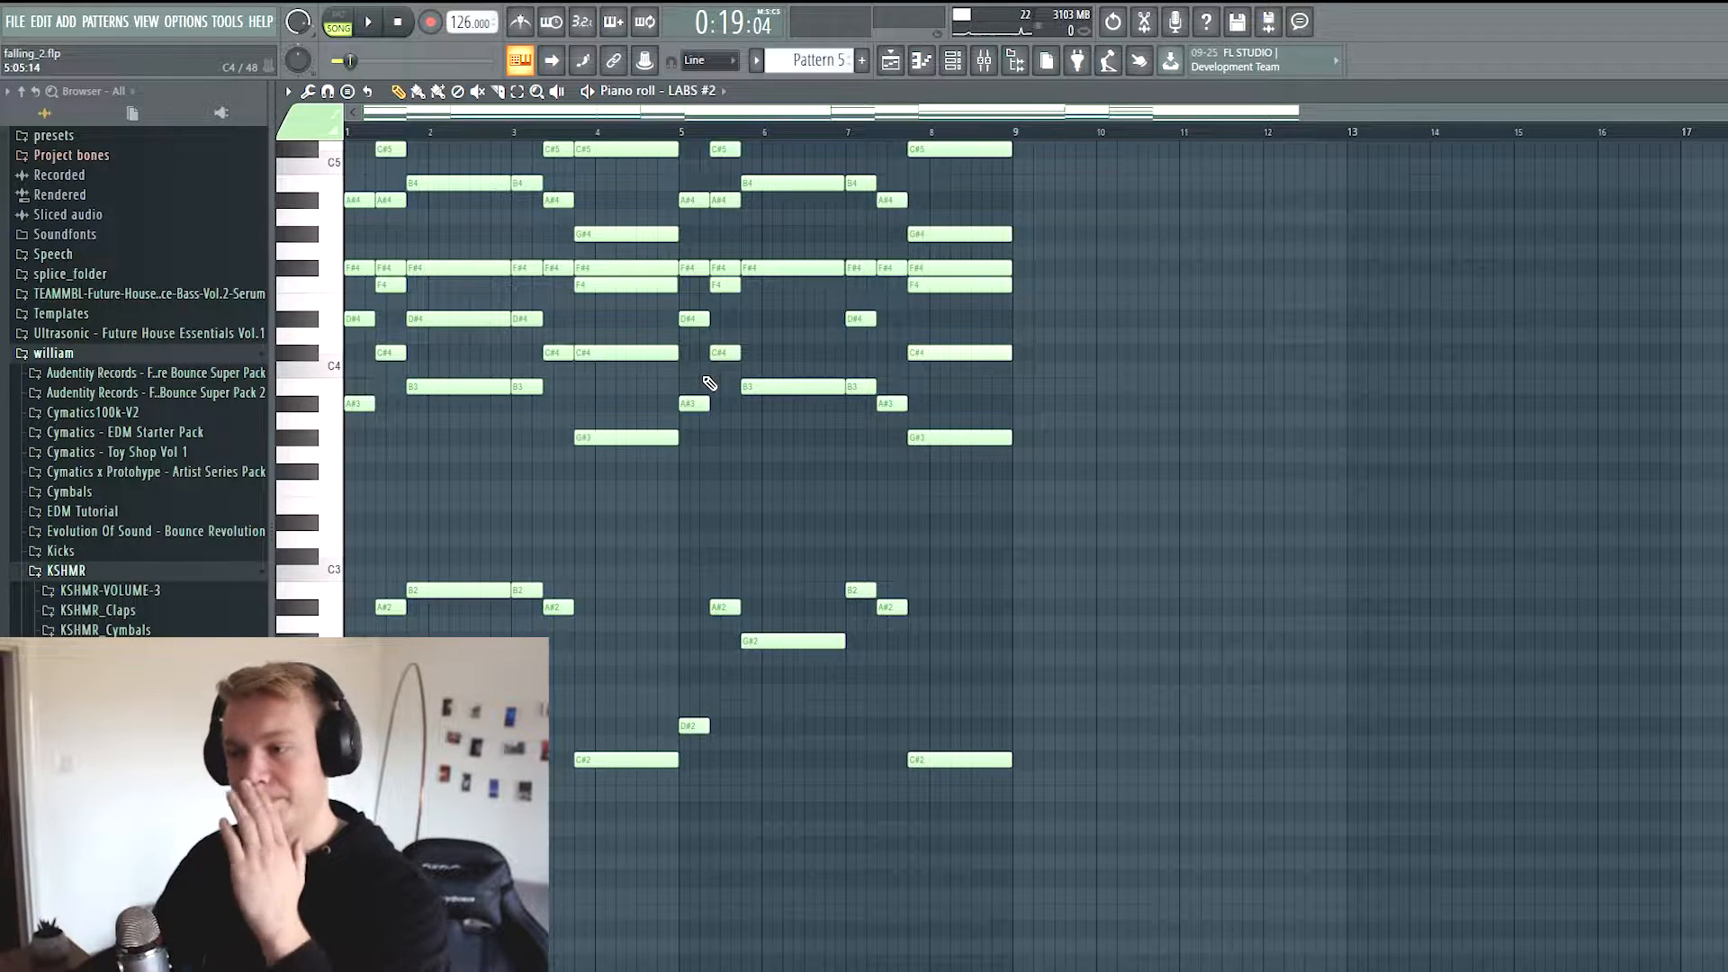
pyautogui.click(893, 65)
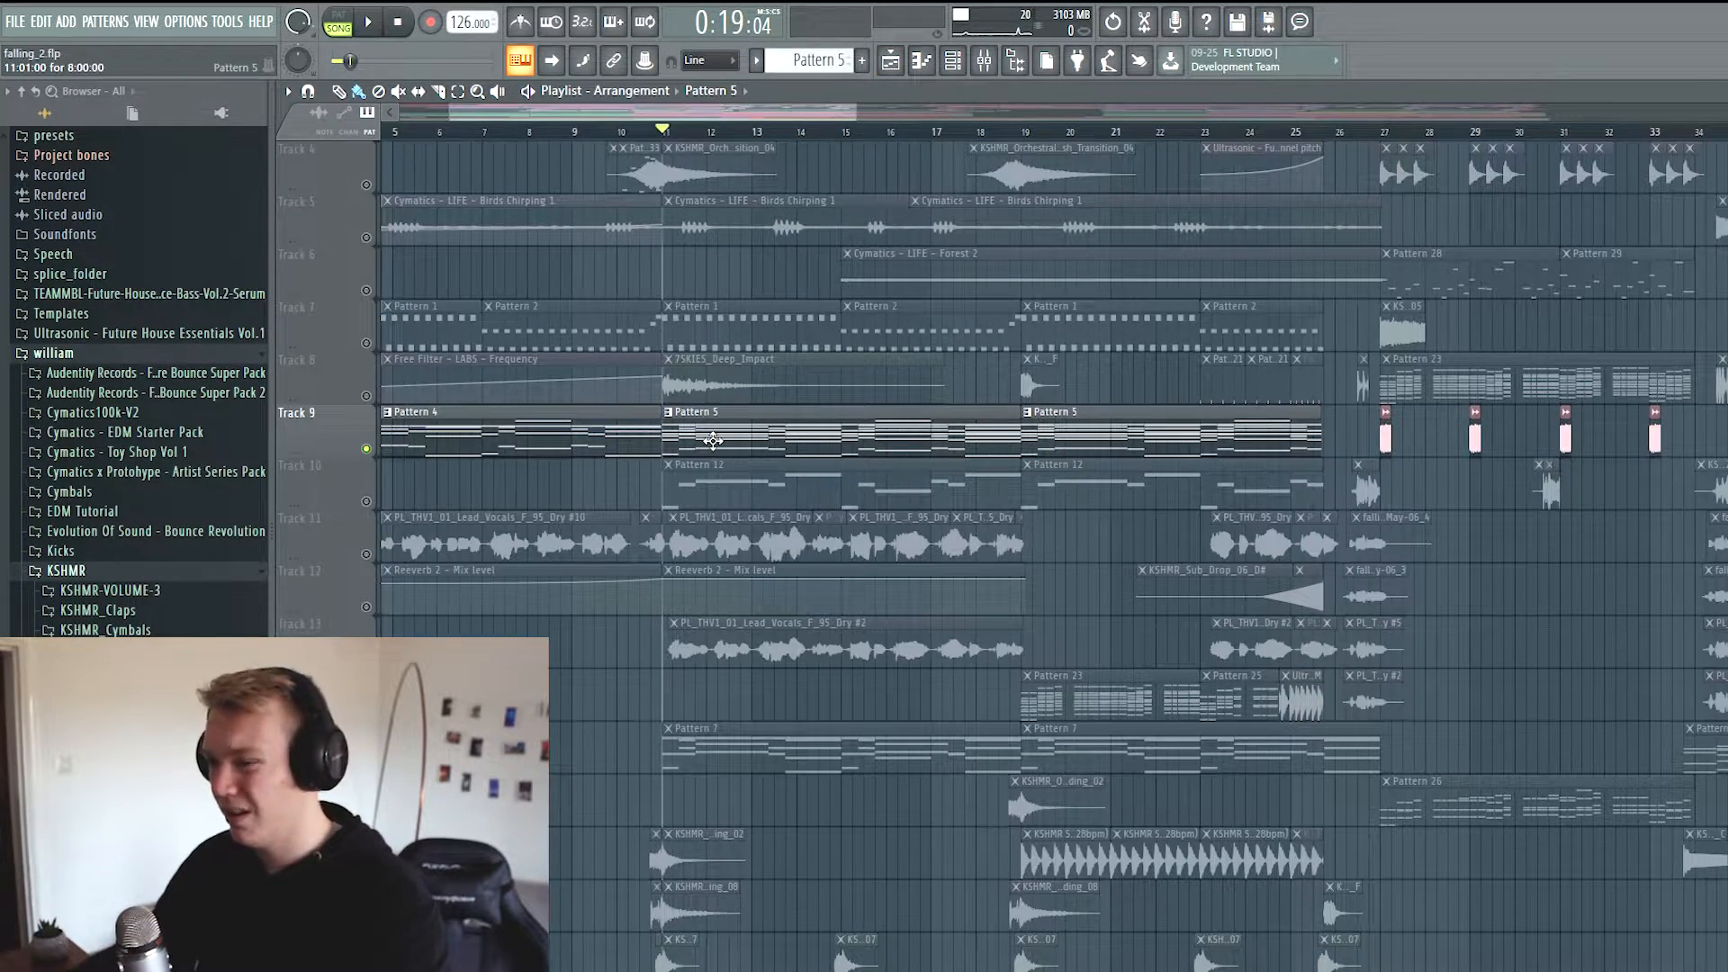
# Solo Track 10, play Pattern 12 from bar 11 and view its Sylenth1 #4 notes in the piano roll
pyautogui.scroll(-1, 714, 440)
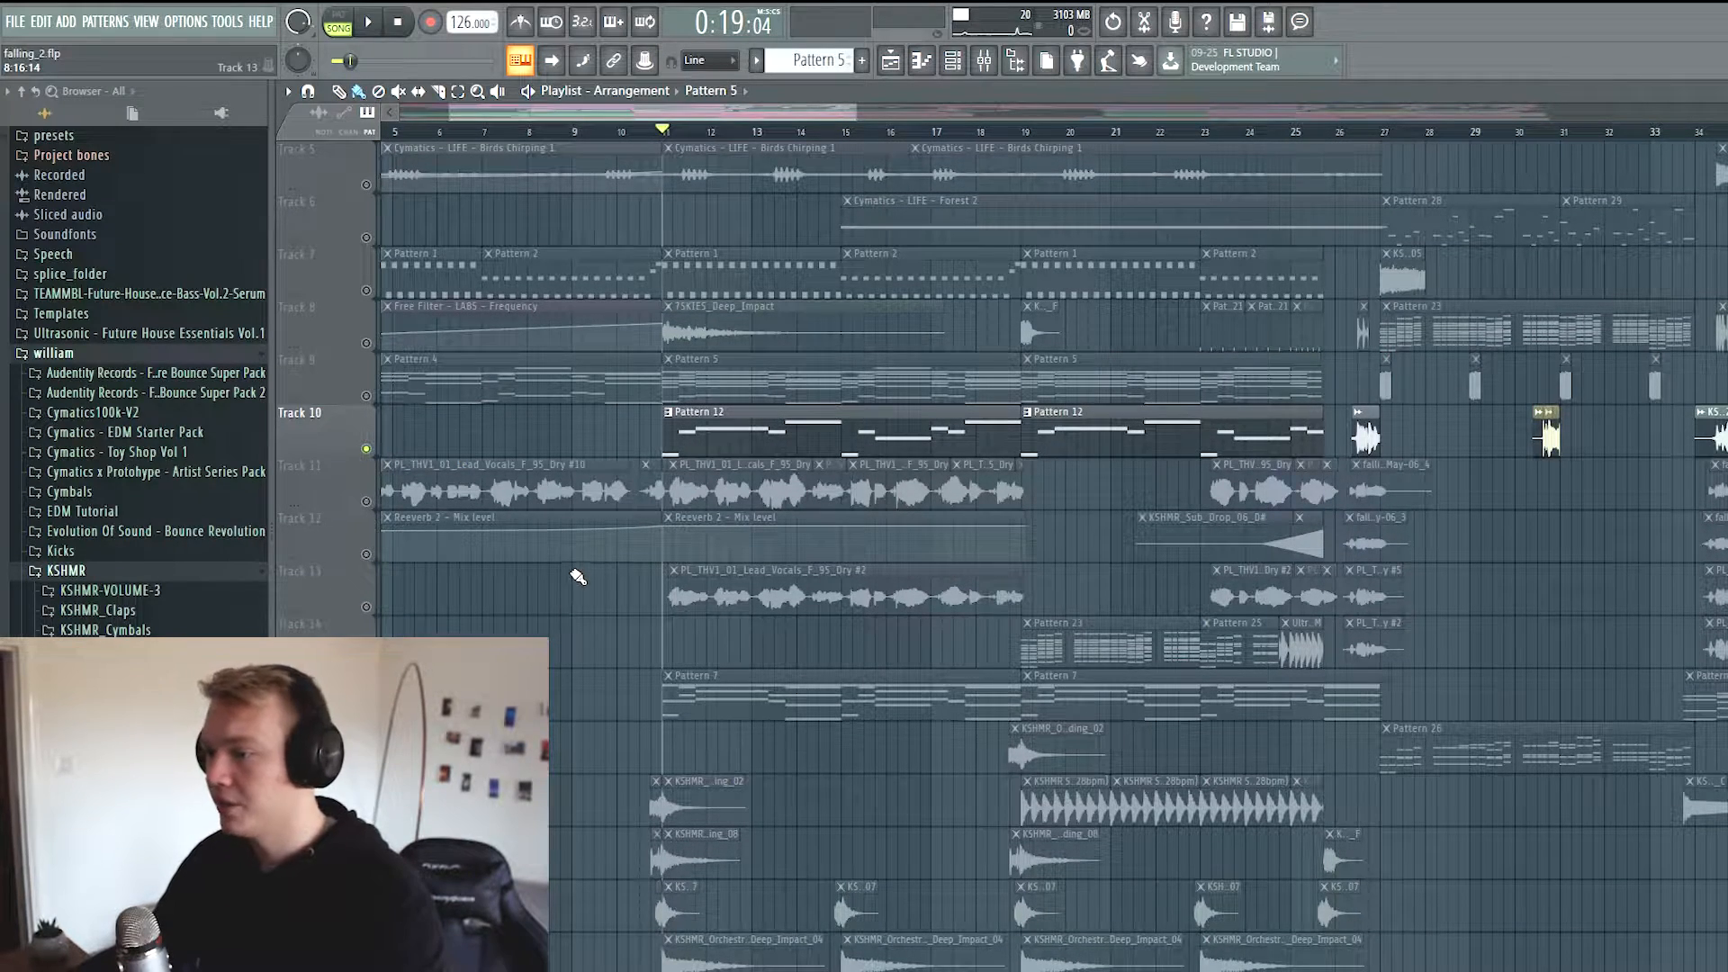
pyautogui.press('space')
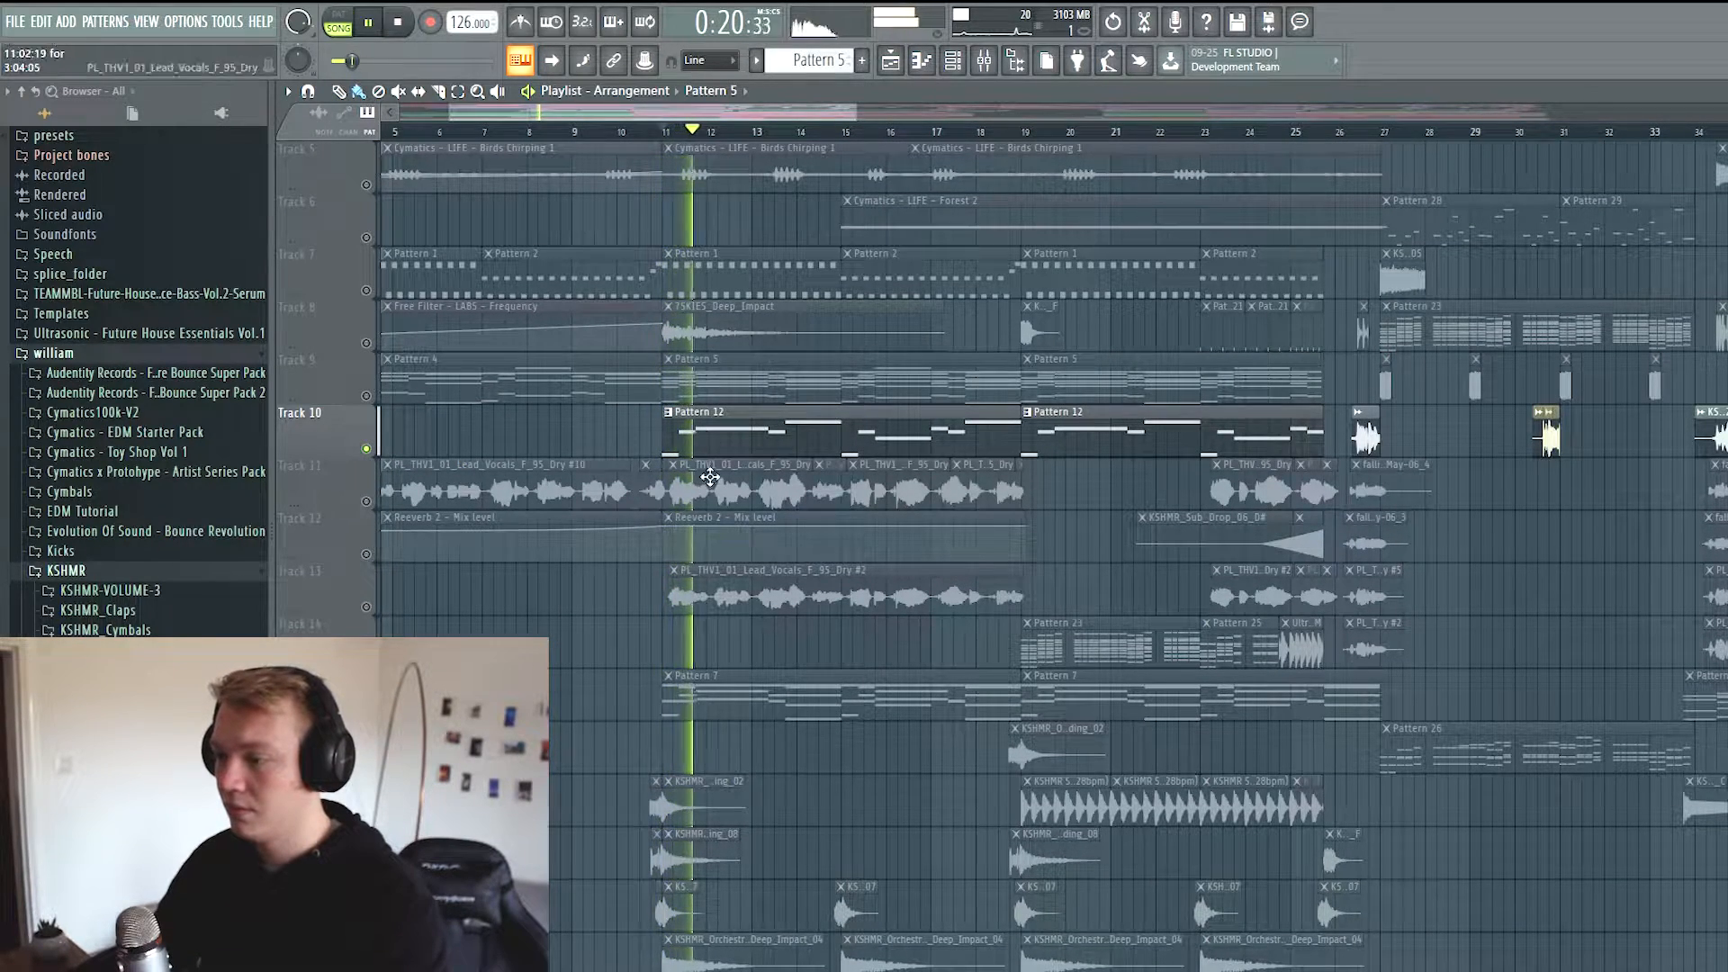
pyautogui.doubleClick(750, 439)
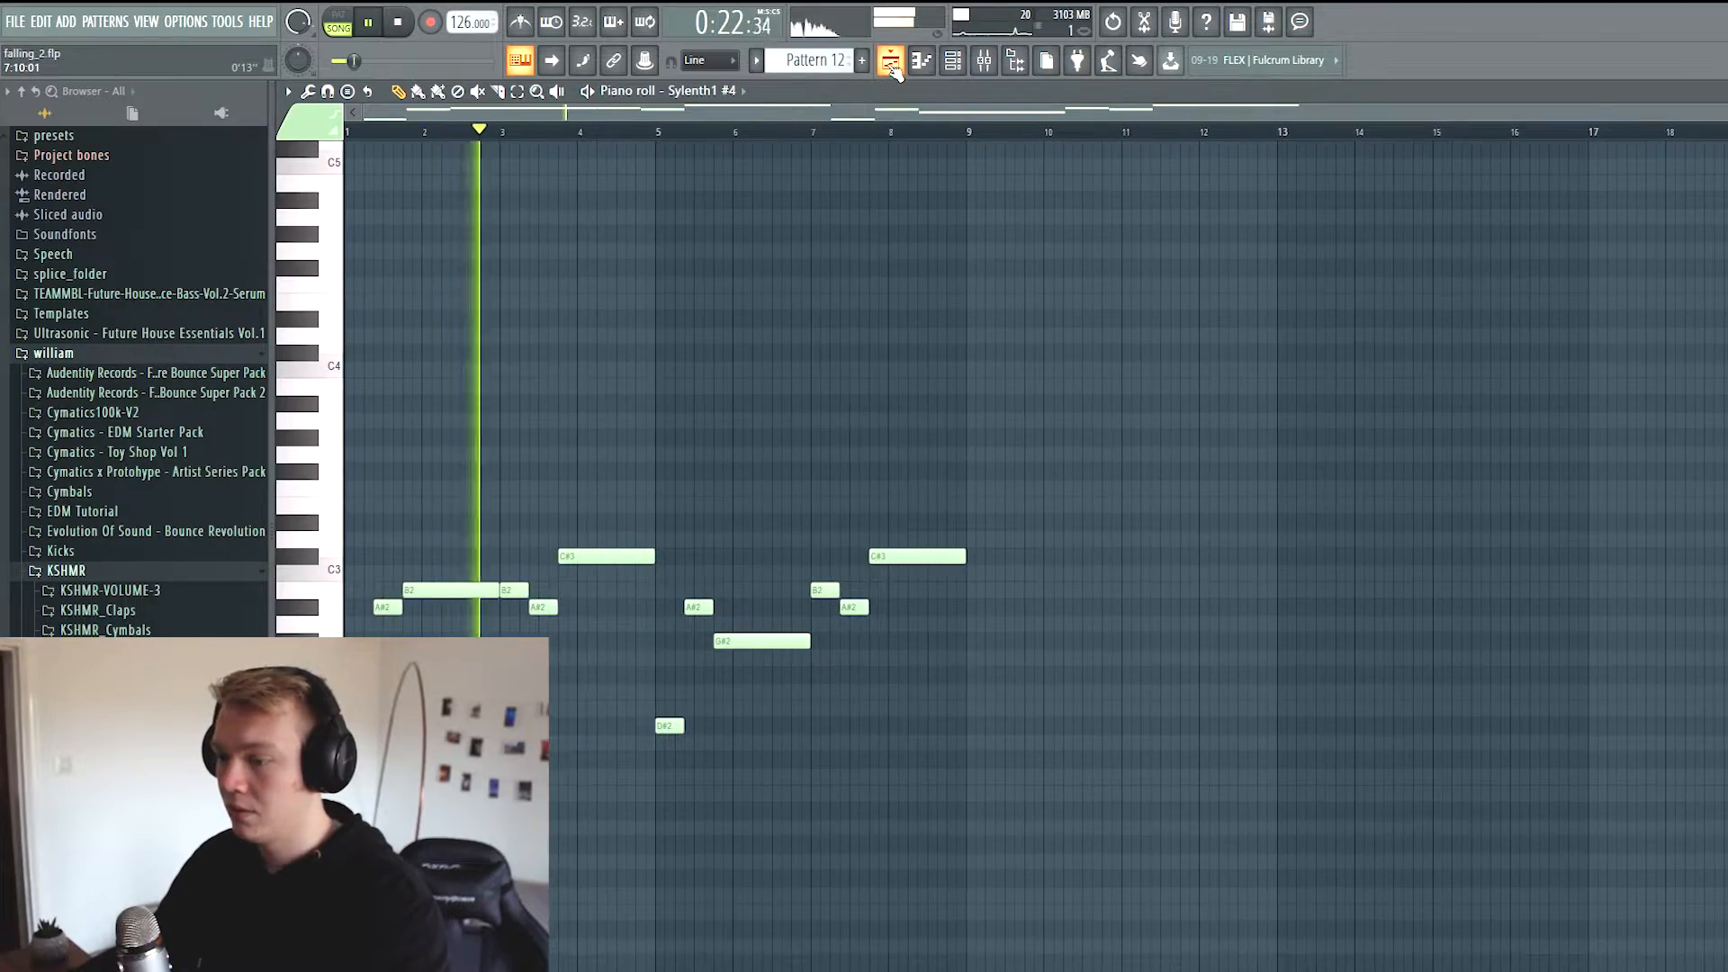
pyautogui.click(889, 60)
# Open the Sylenth1 #4 instrument from the channel rack and sound a test note with playback stopped
pyautogui.click(983, 60)
pyautogui.scroll(-1, 728, 516)
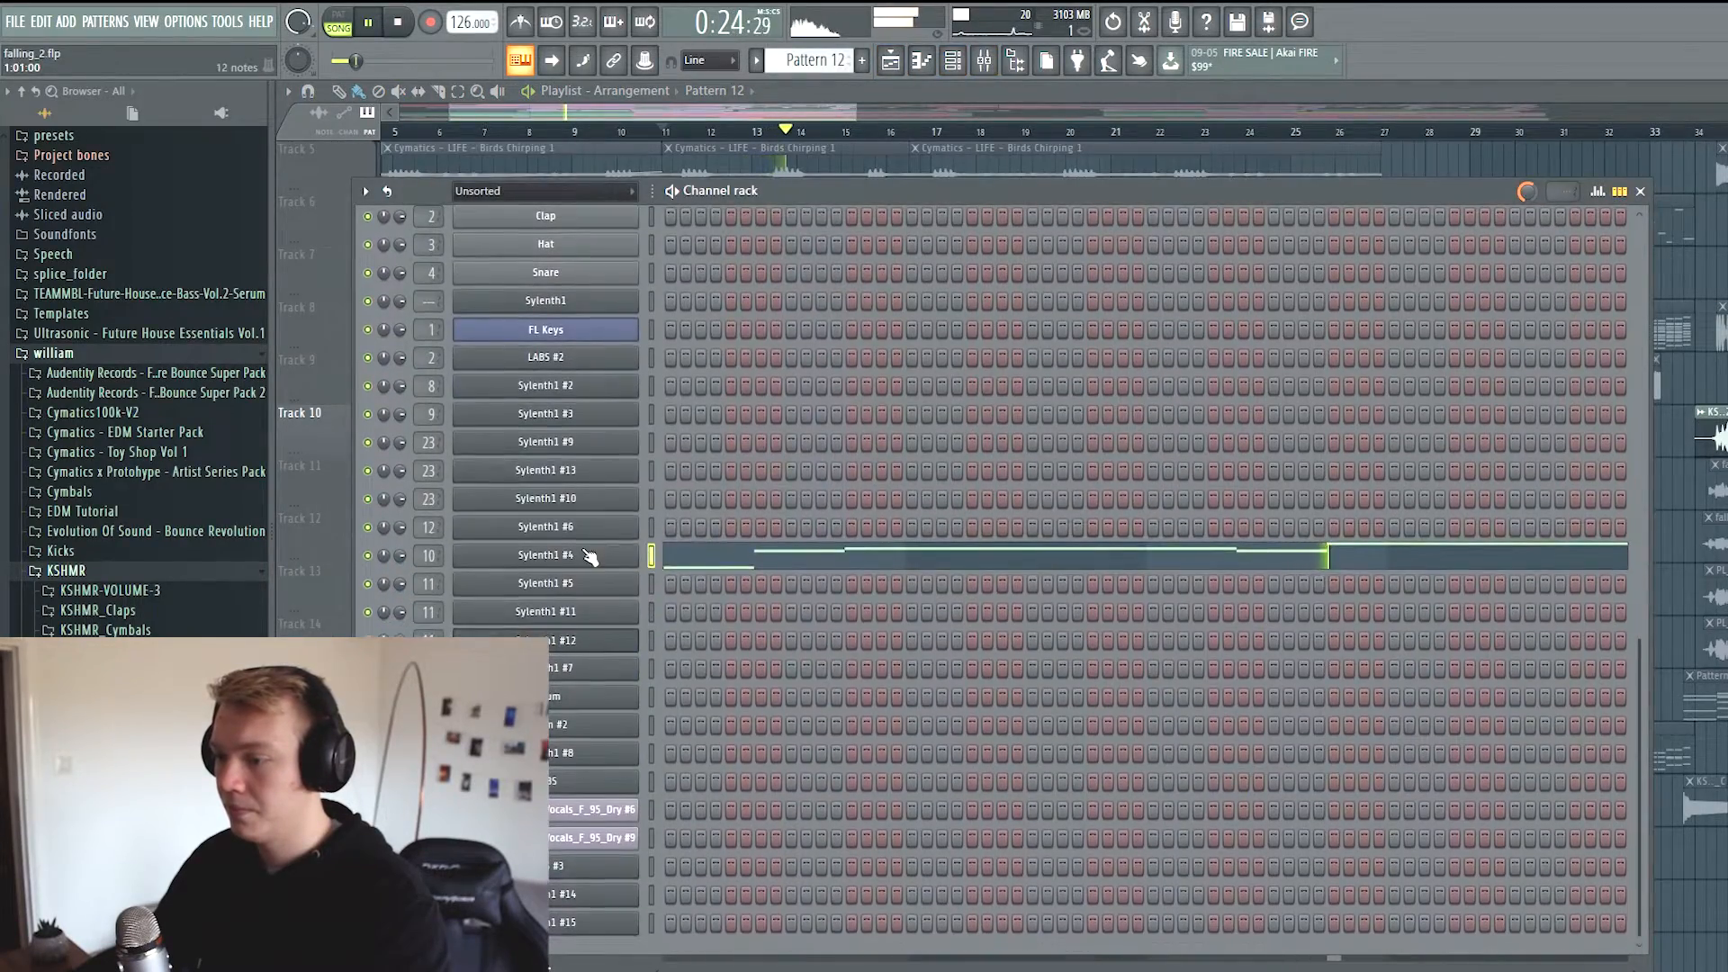
pyautogui.click(579, 555)
pyautogui.click(380, 285)
pyautogui.press('space')
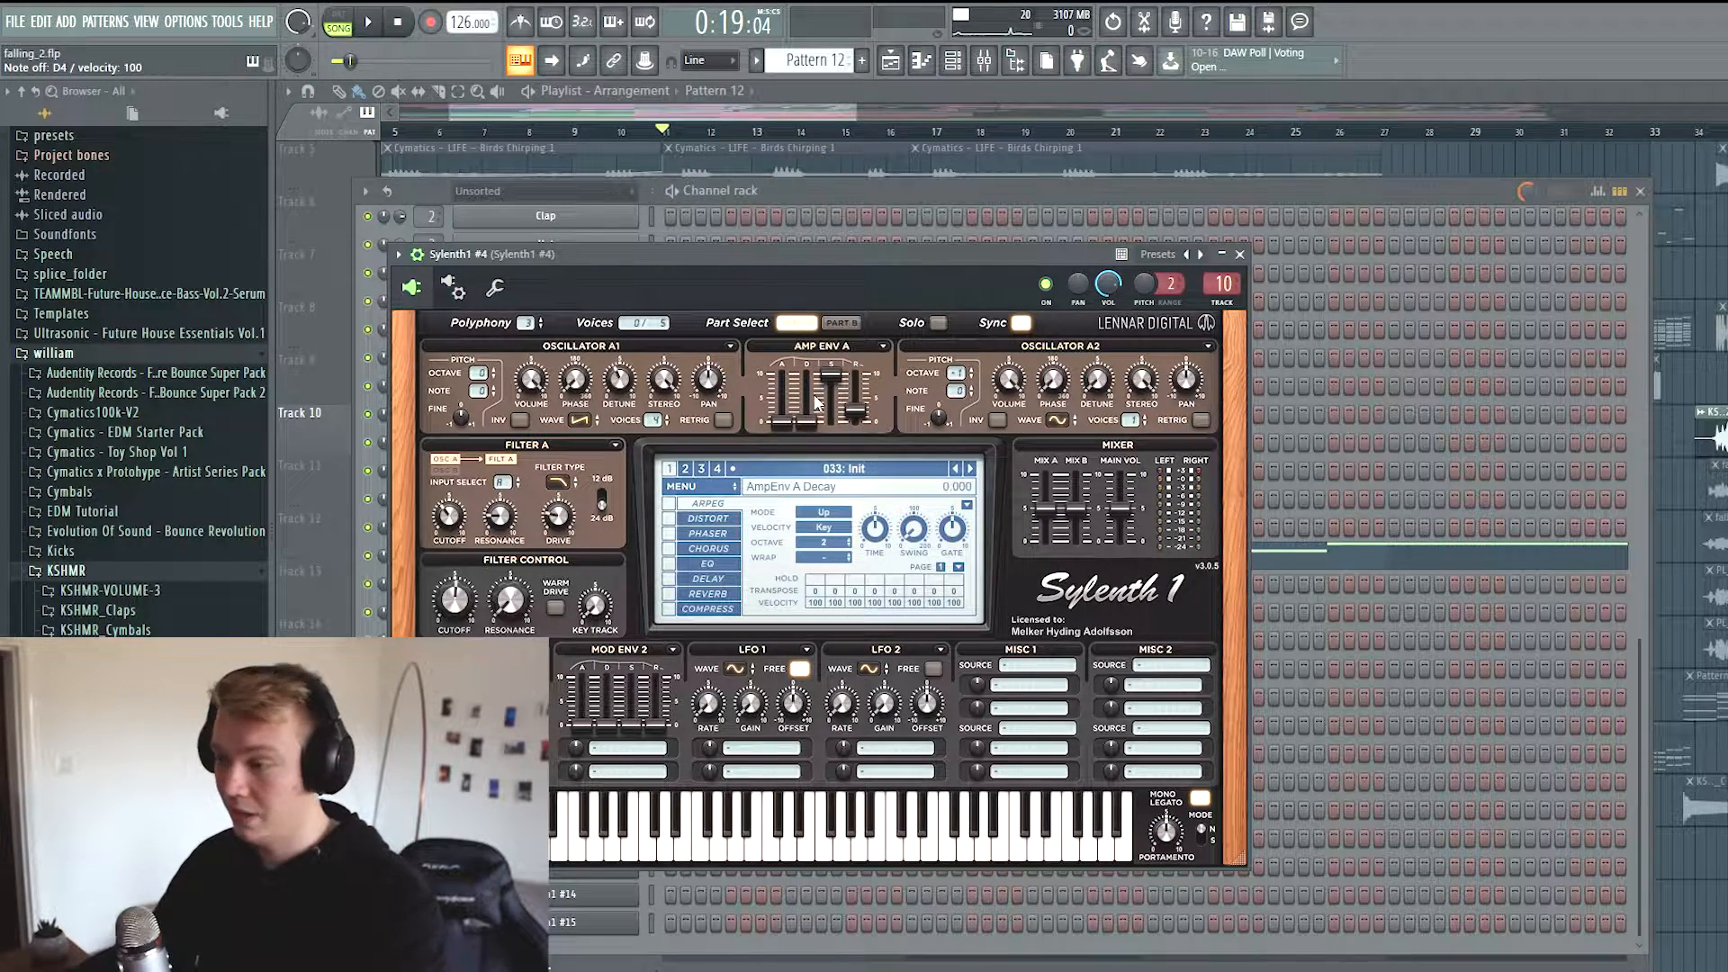
pyautogui.press('x')
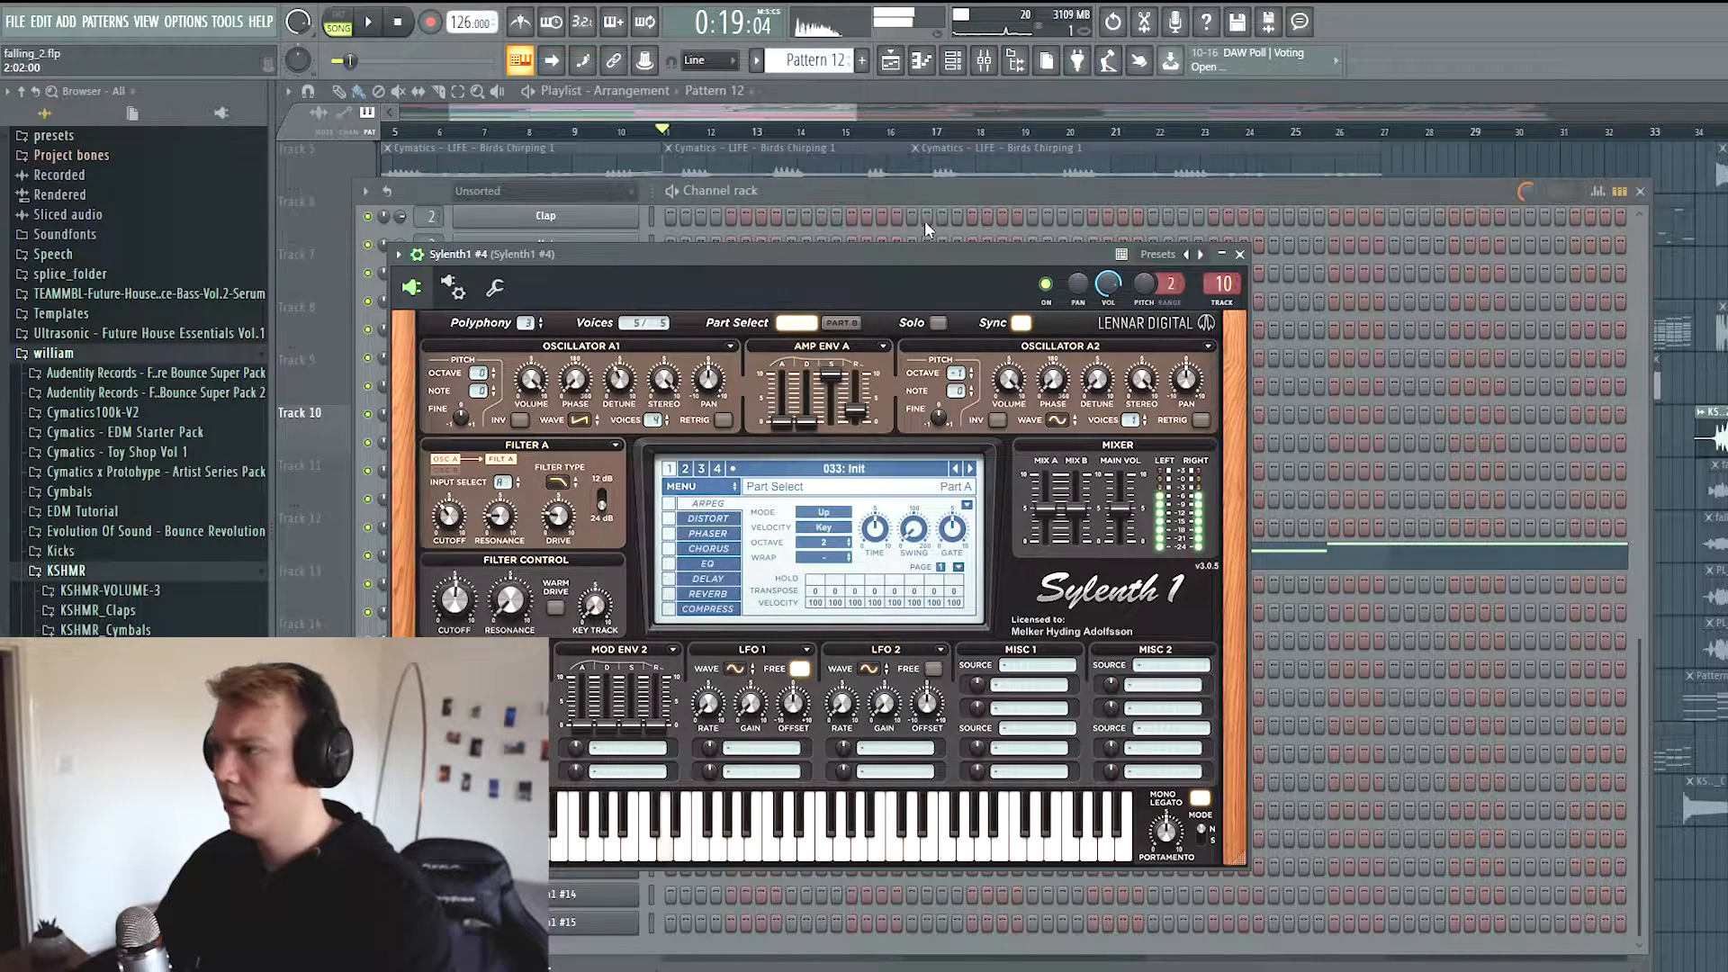
# Inspect the Fruity WaveShaper, OTT, Fruity parametric EQ 2 and Fruity Free Filter on the Sylenth1 #4 mixer insert
pyautogui.press('F9')
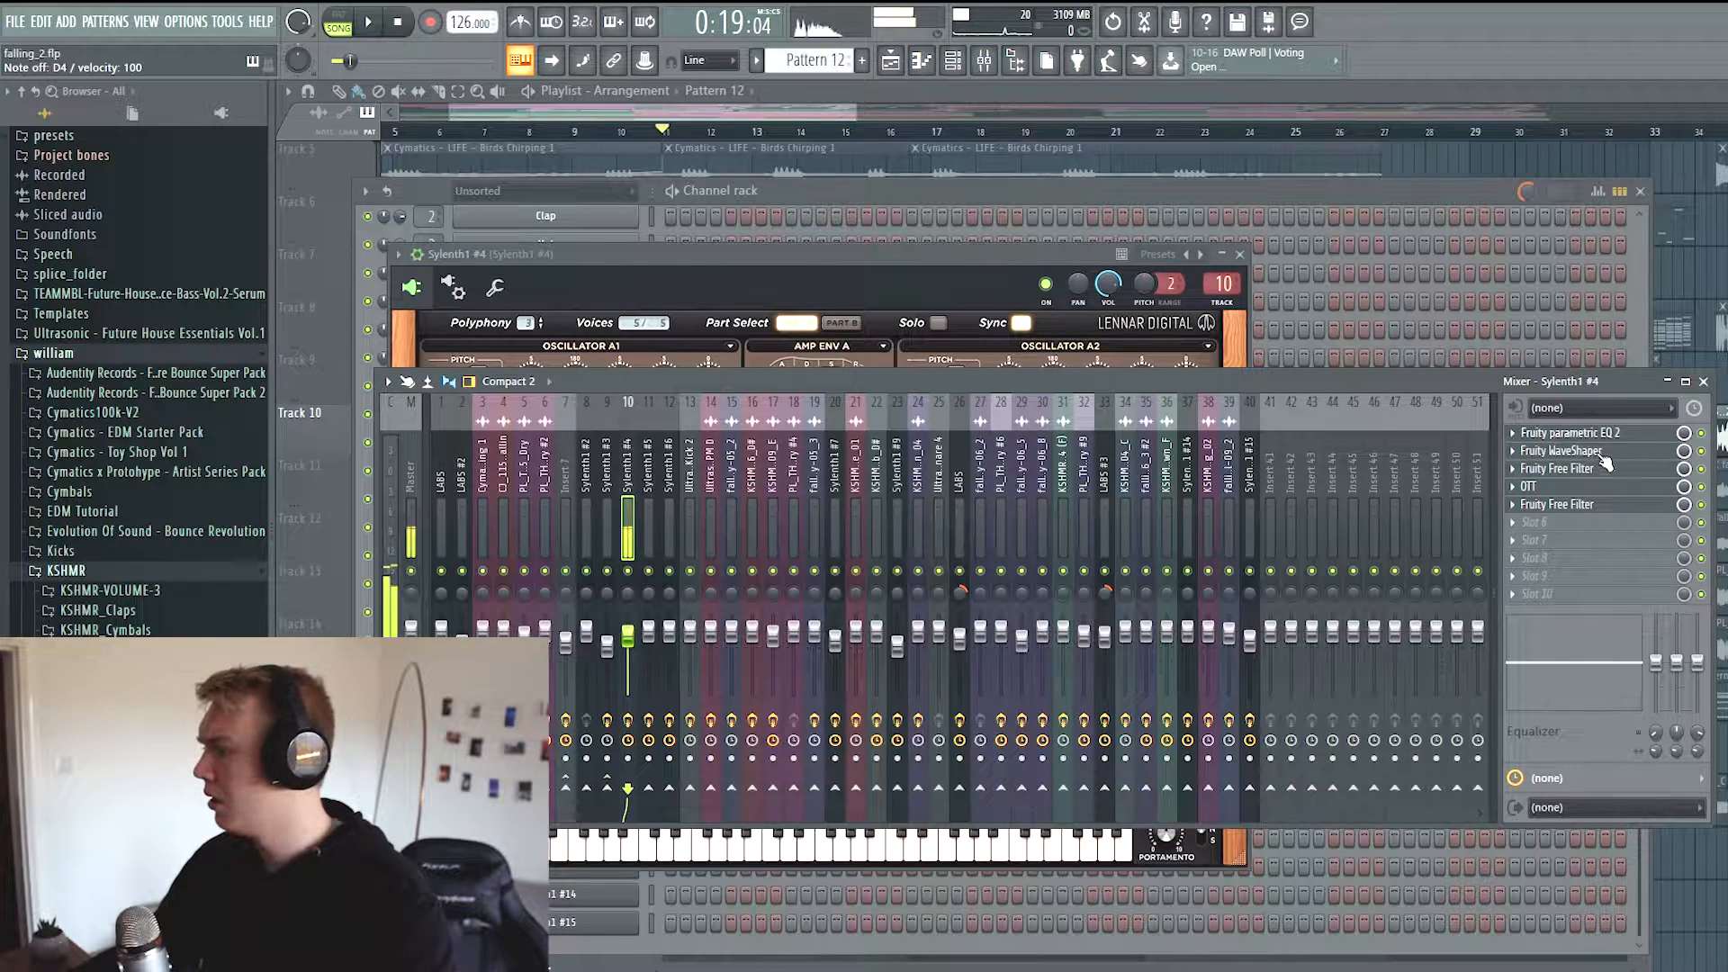
pyautogui.click(1570, 451)
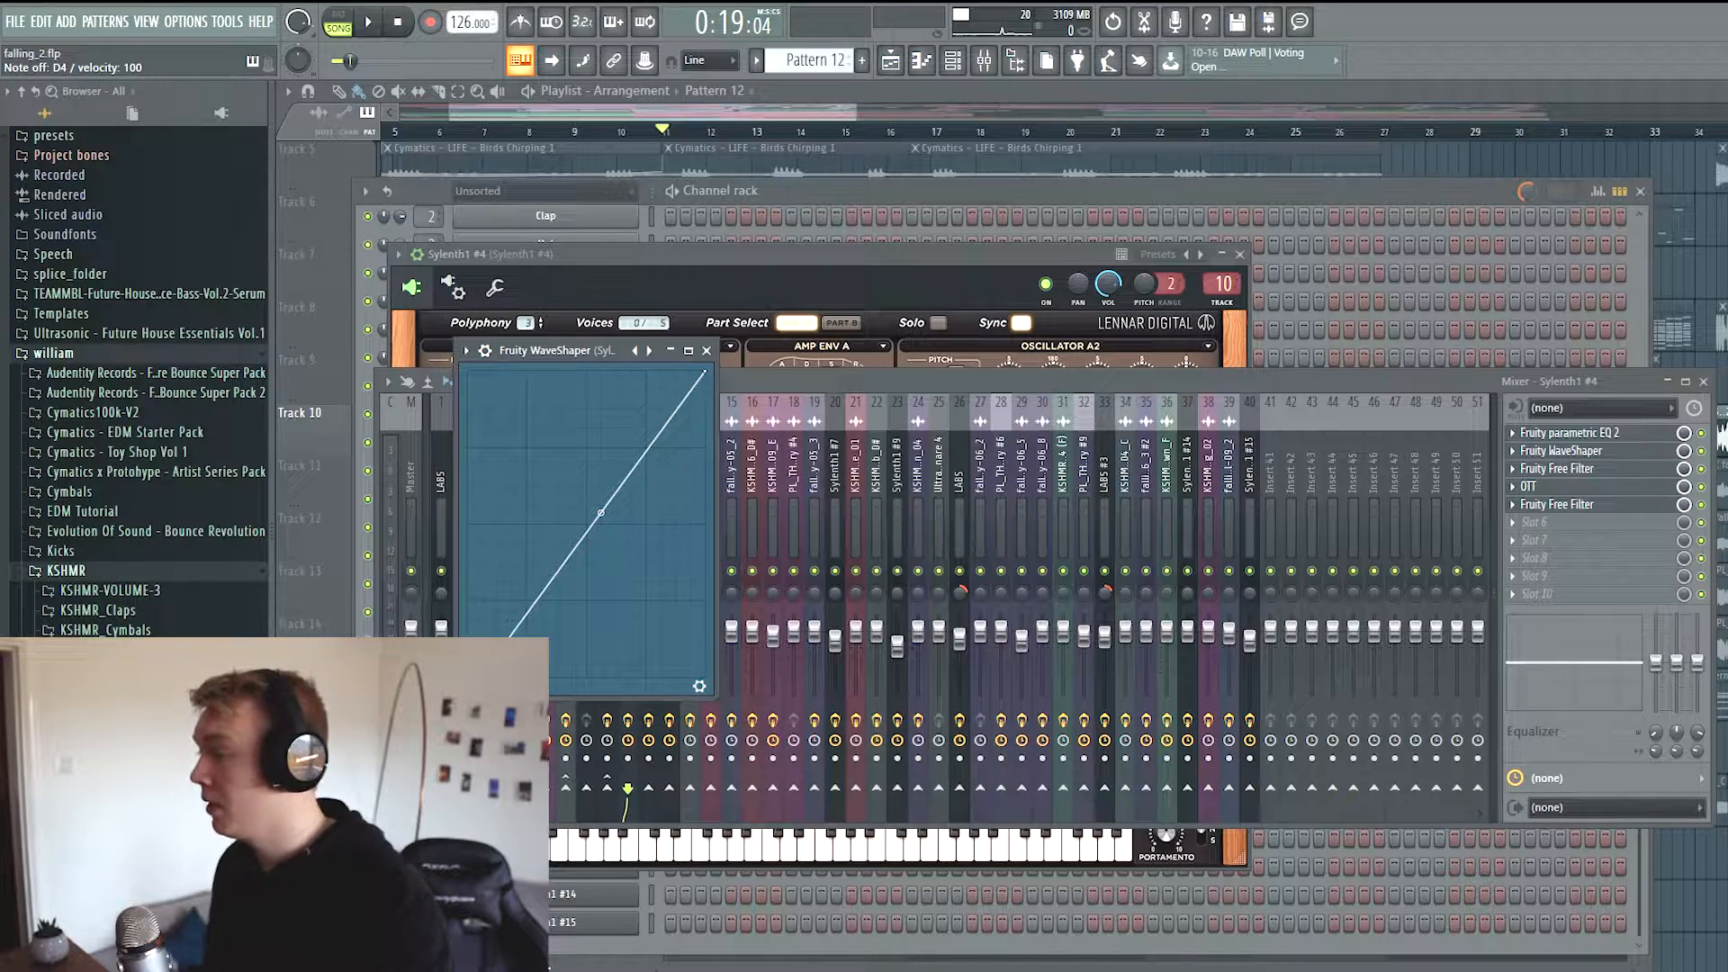
pyautogui.click(1587, 486)
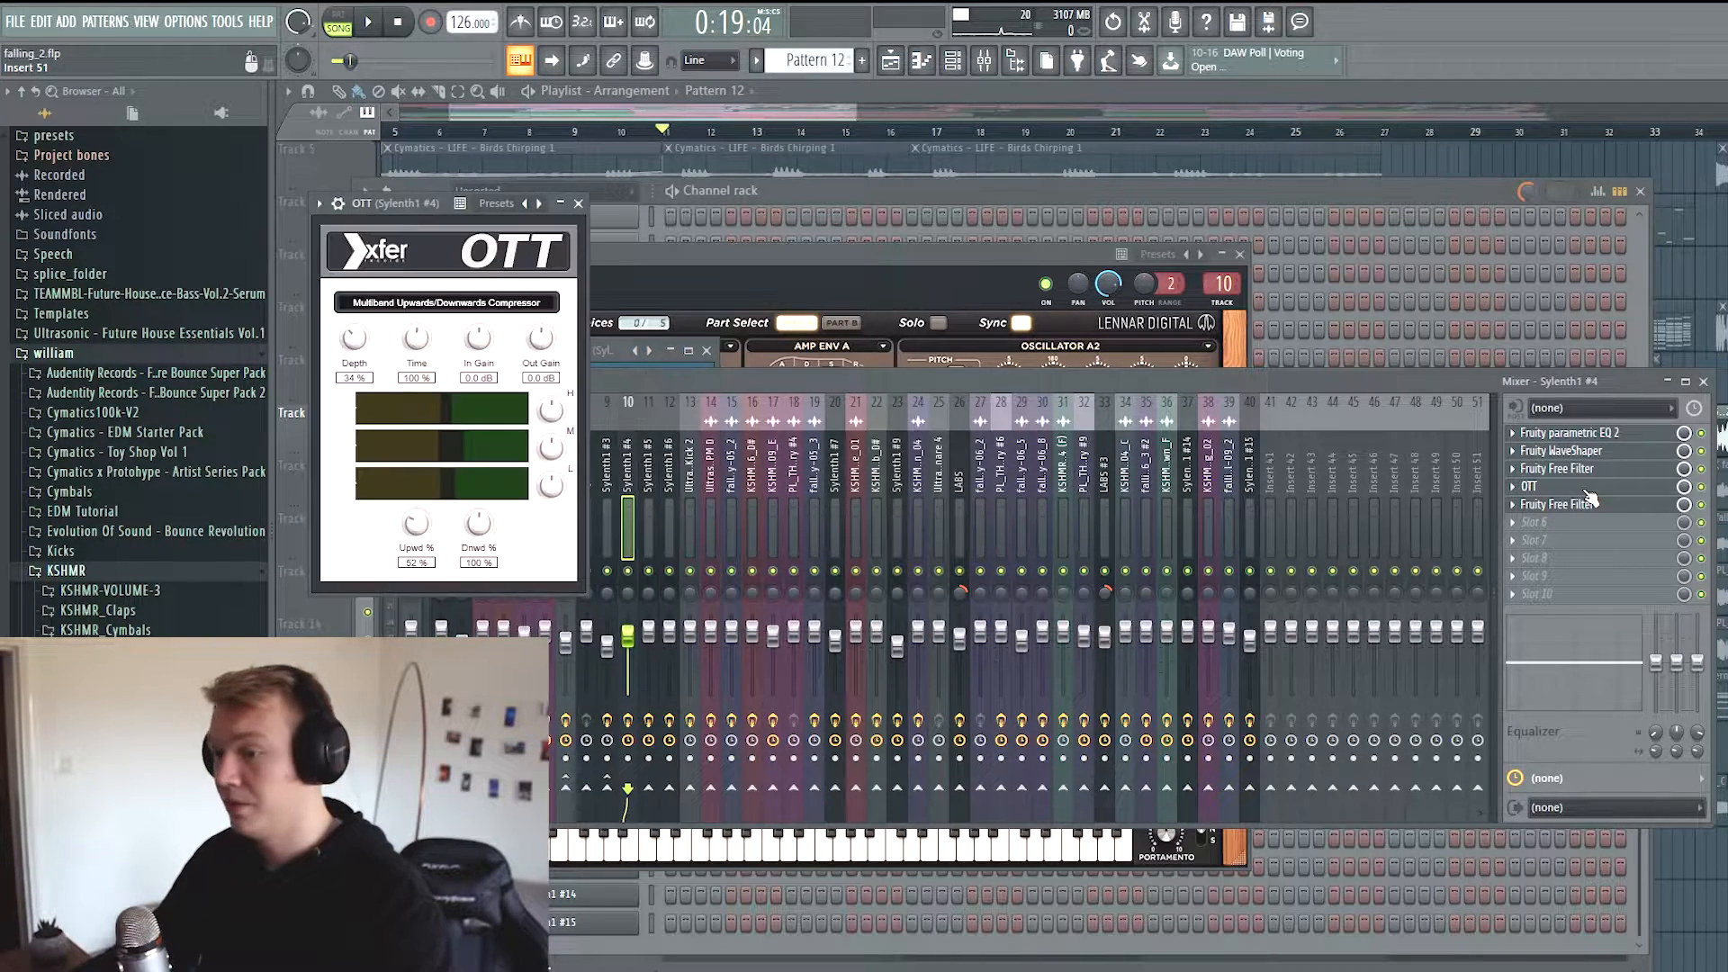
pyautogui.click(1543, 433)
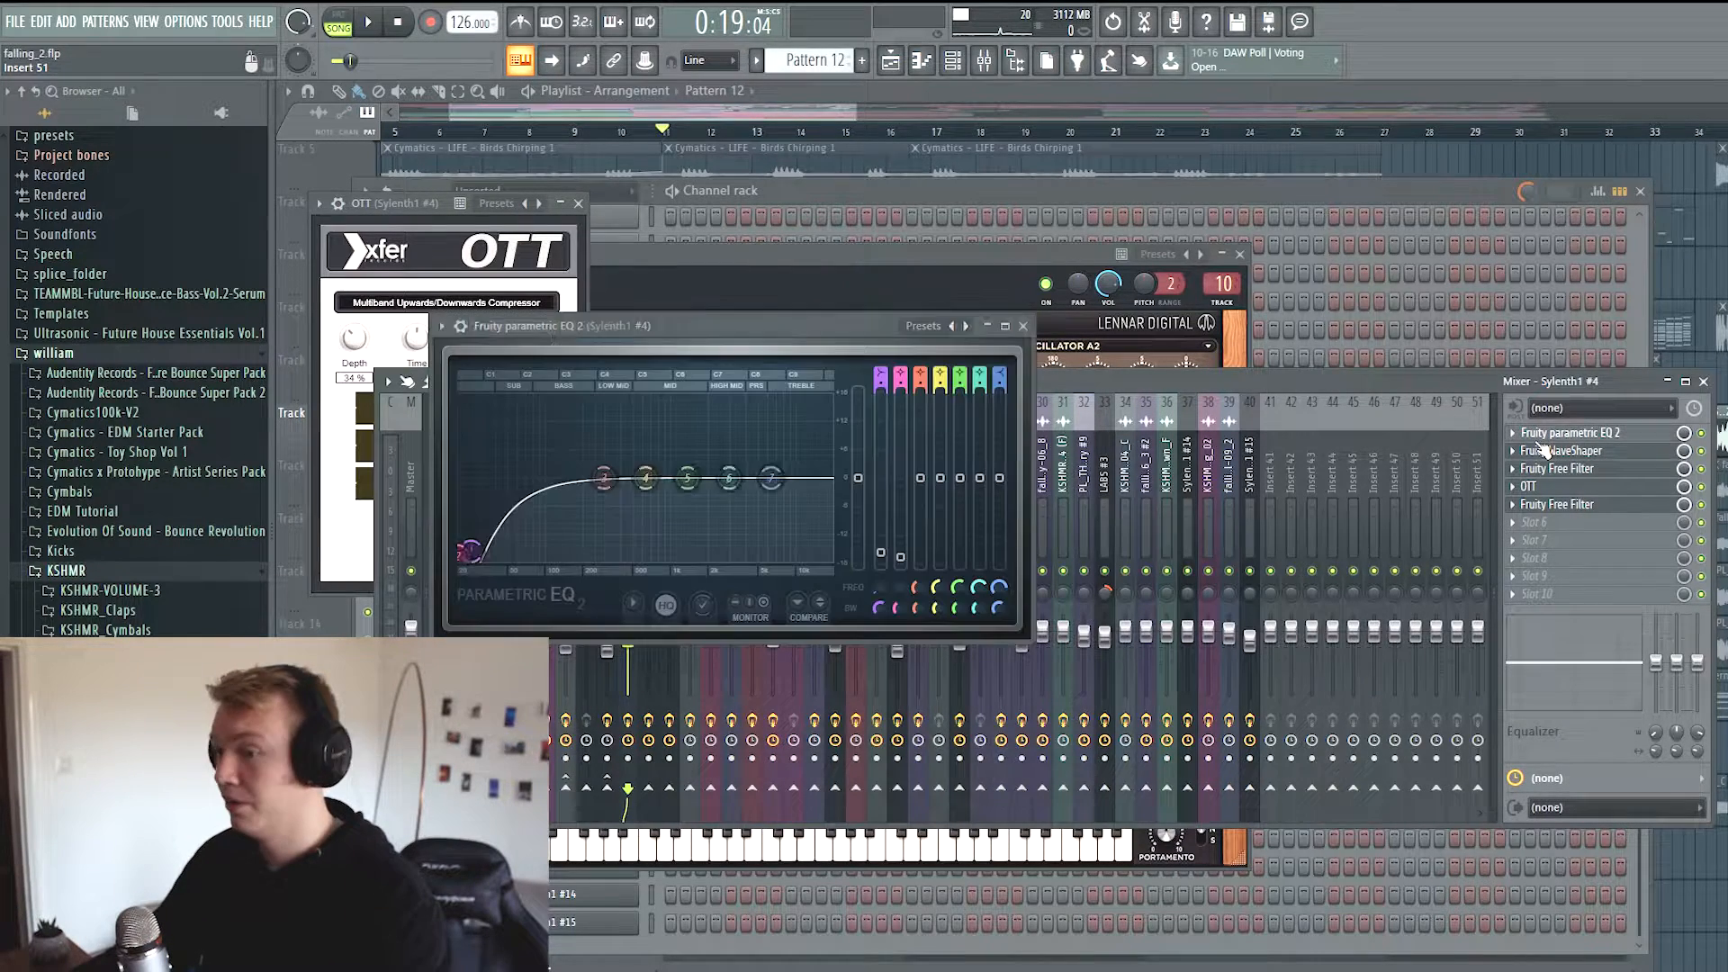
pyautogui.click(1601, 469)
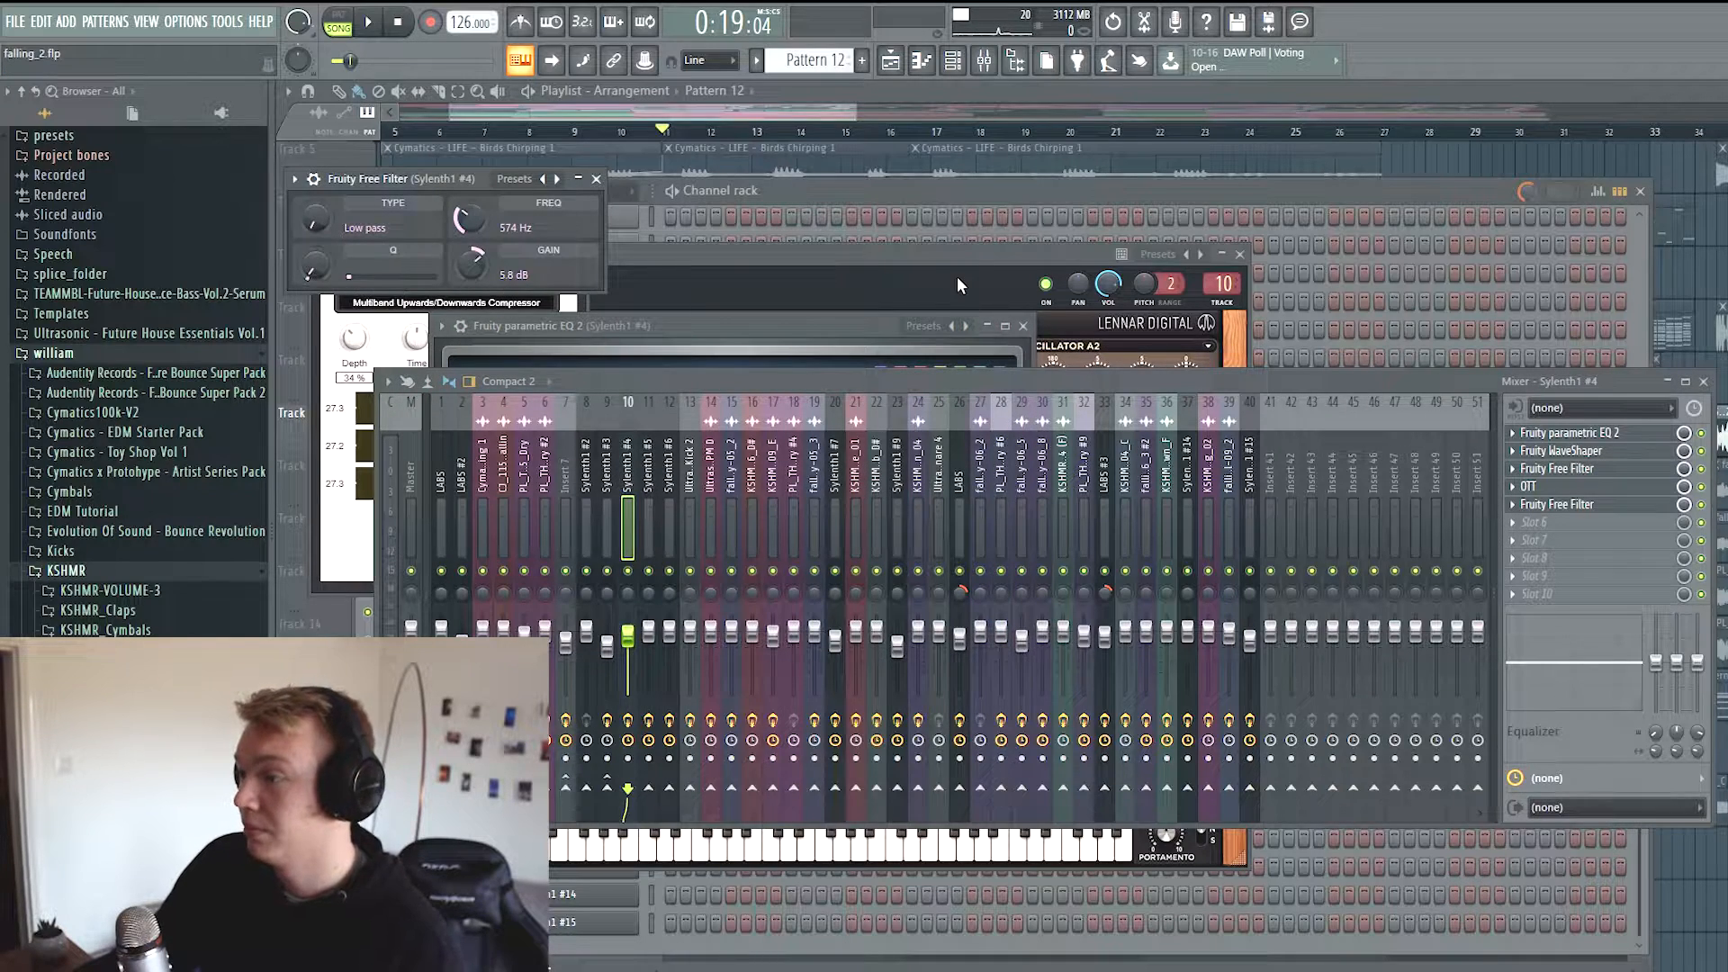
# Review the Sylenth1 #4 synth settings again and briefly play Pattern 12 from bar 11 with the channel rack in front
pyautogui.click(959, 282)
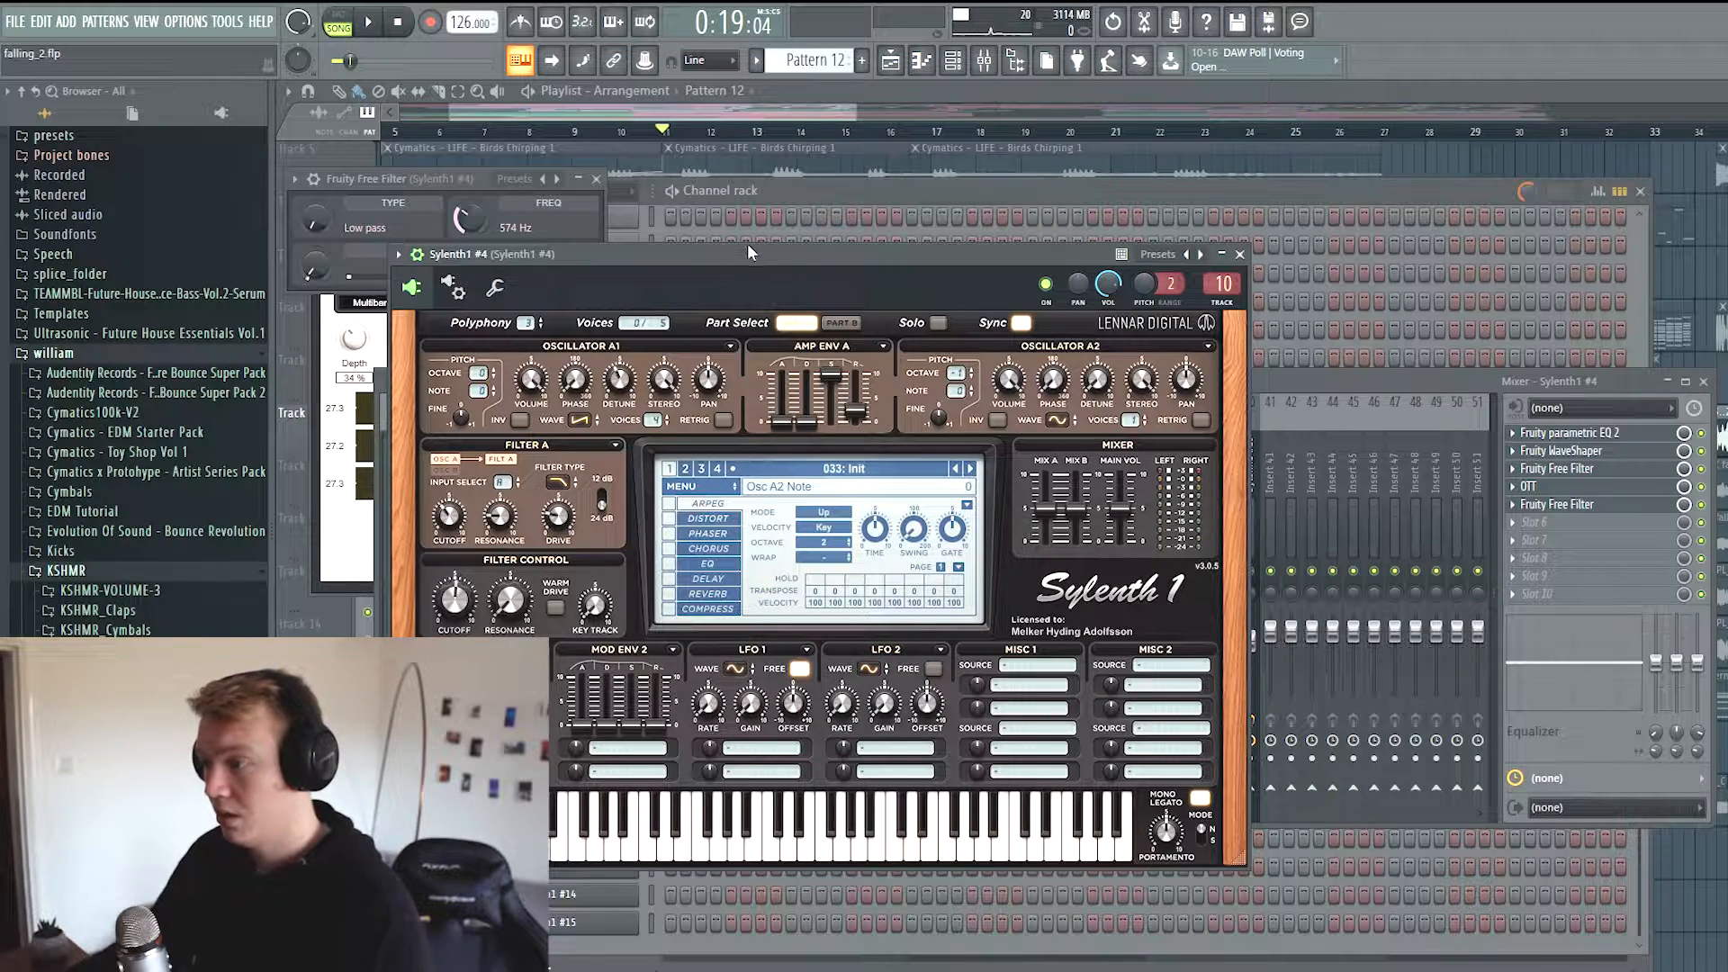
pyautogui.click(770, 198)
pyautogui.press('space')
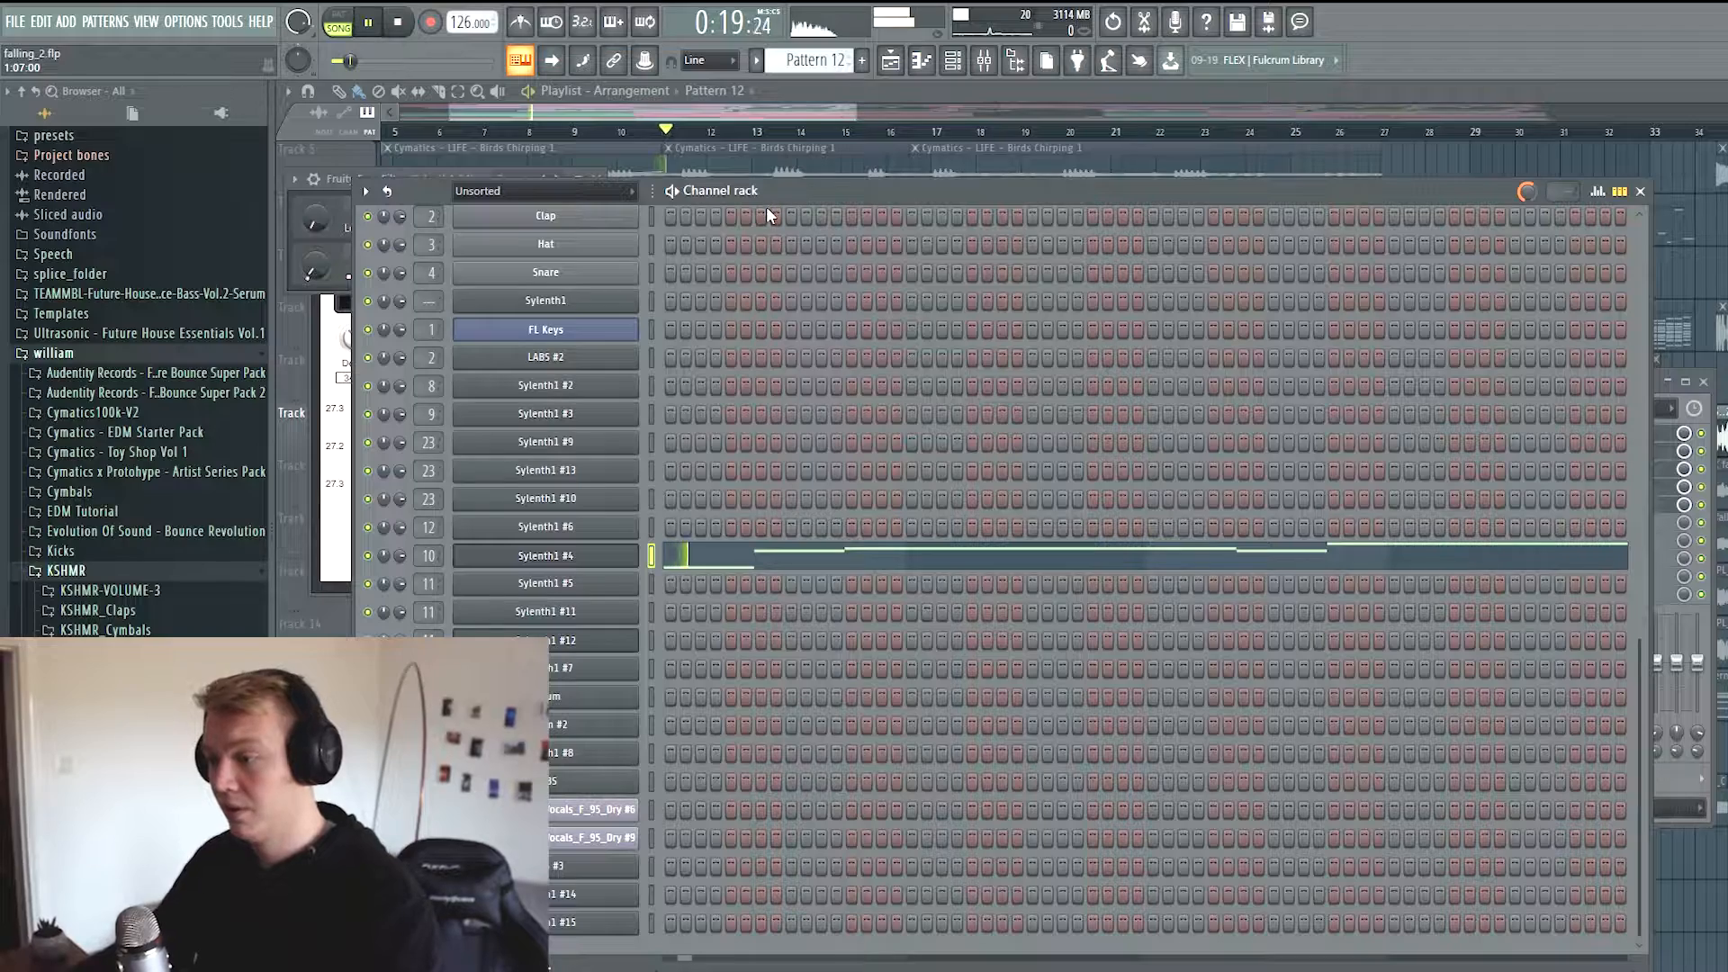
pyautogui.press('space')
# Solo Pattern 7 on Track 15, re-enable the lead vocal on Track 13, and play both from bar 11
pyautogui.scroll(1, 450, 652)
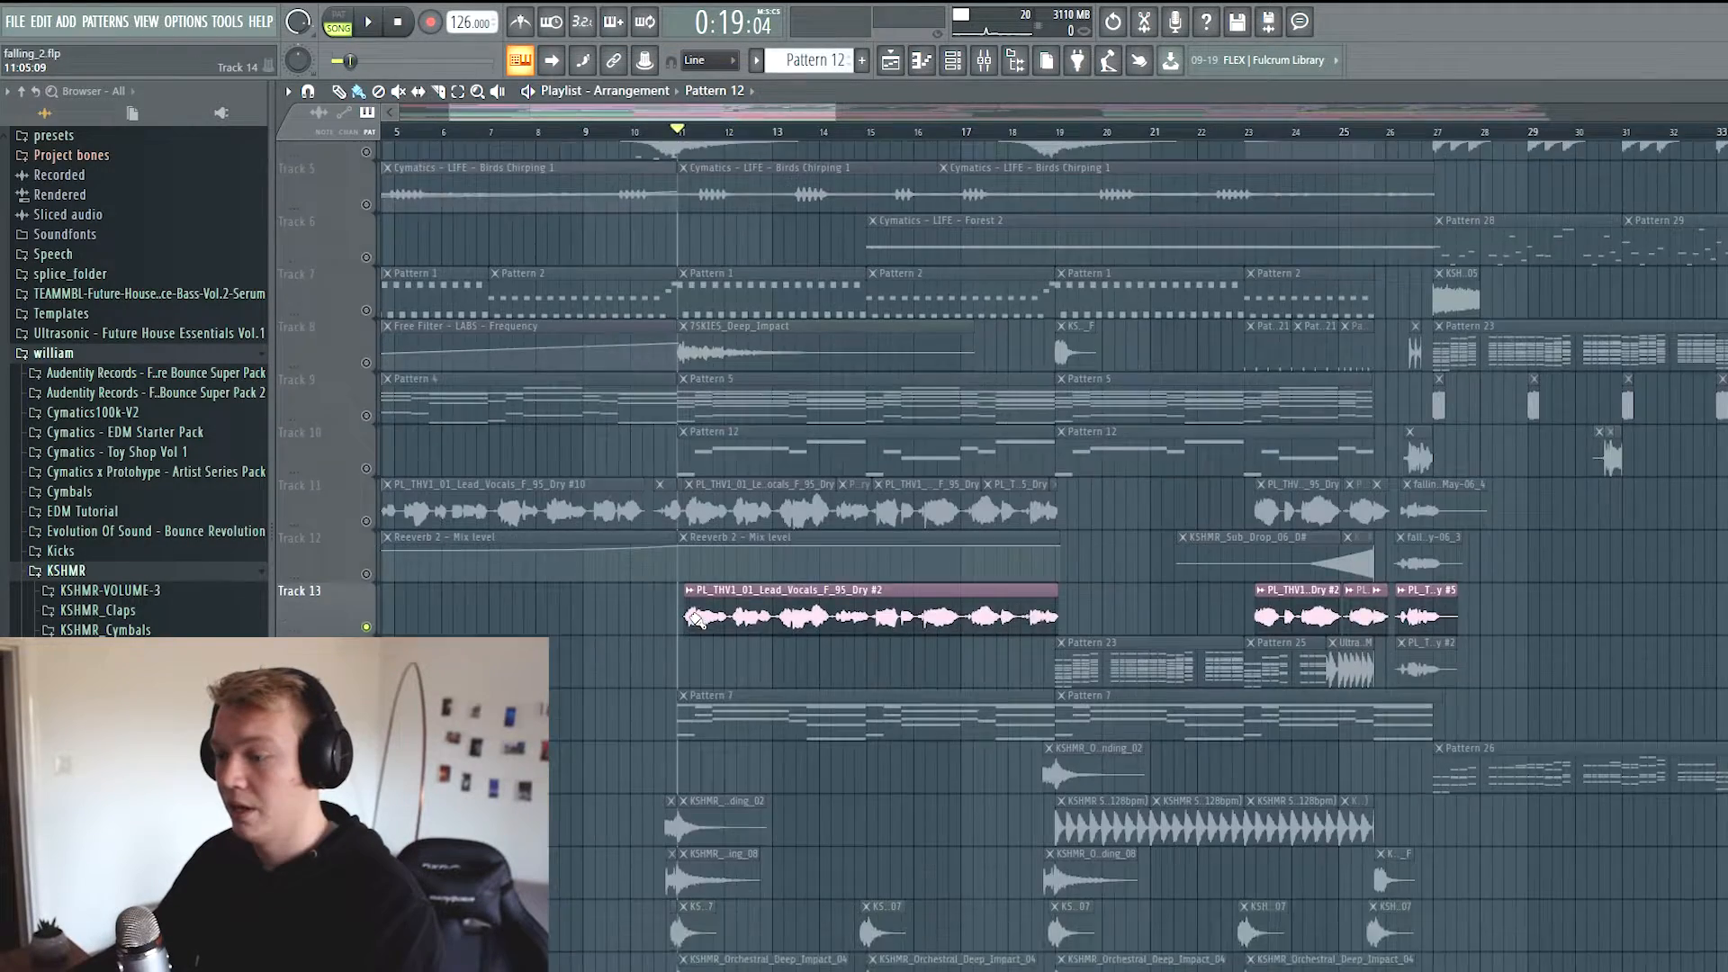
pyautogui.scroll(-2, 450, 653)
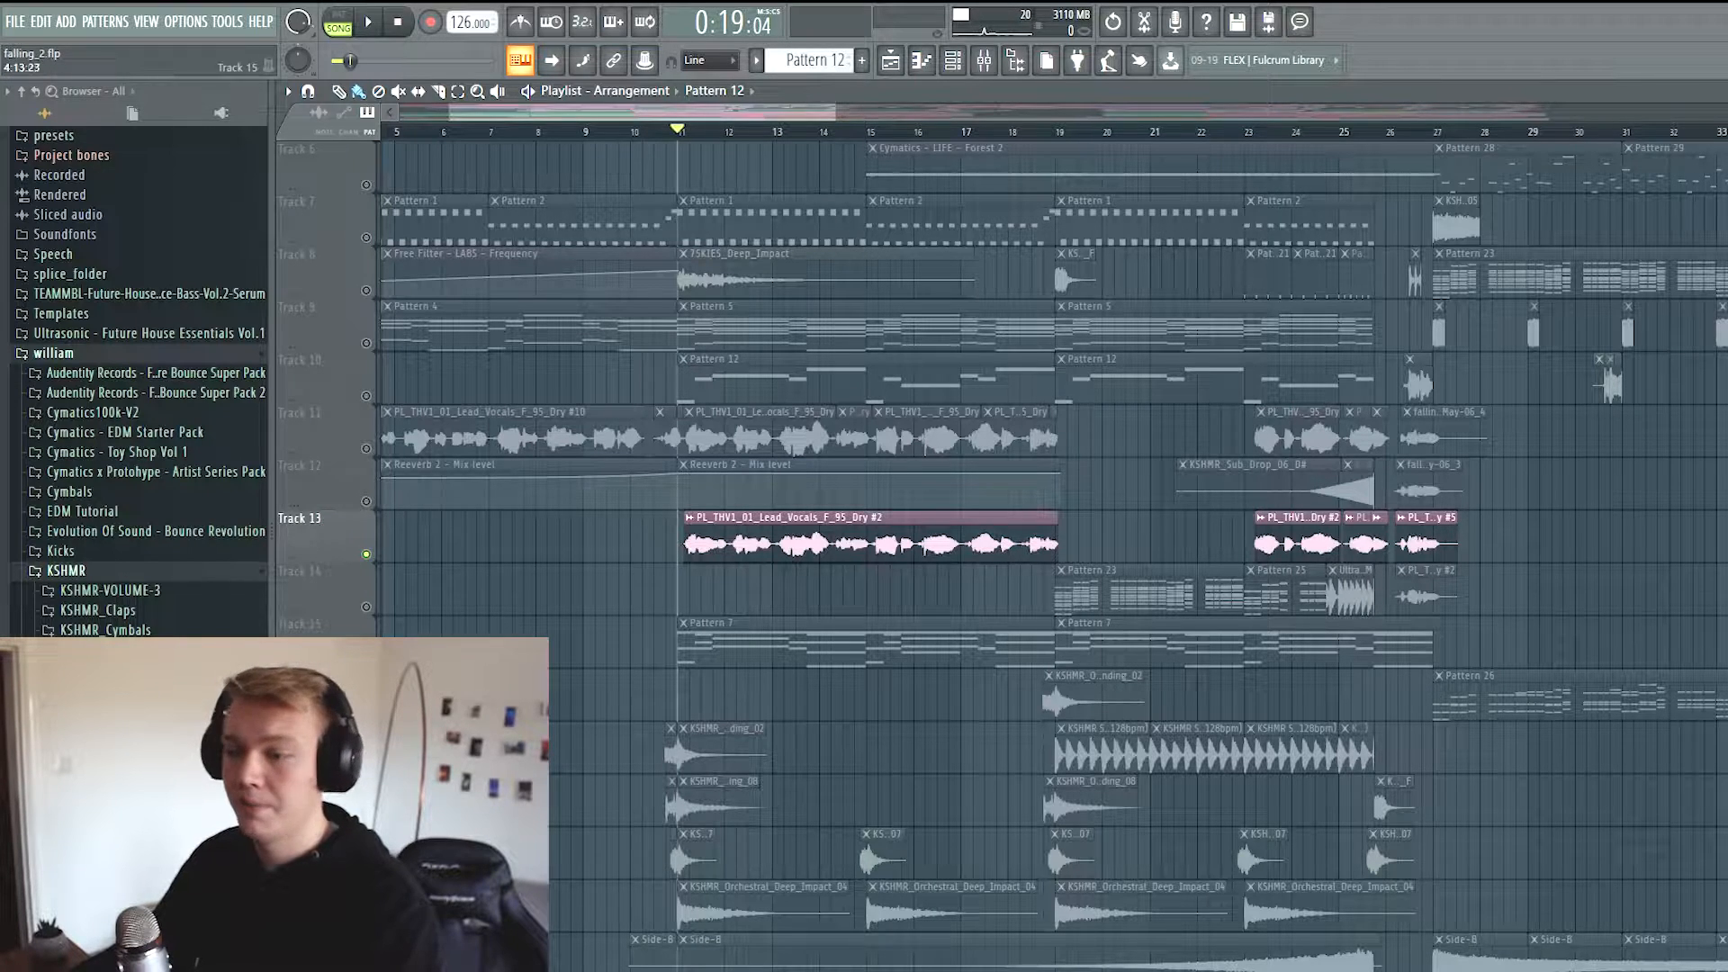
pyautogui.rightClick(366, 659)
pyautogui.press('space')
pyautogui.press('space')
pyautogui.click(367, 555)
pyautogui.press('space')
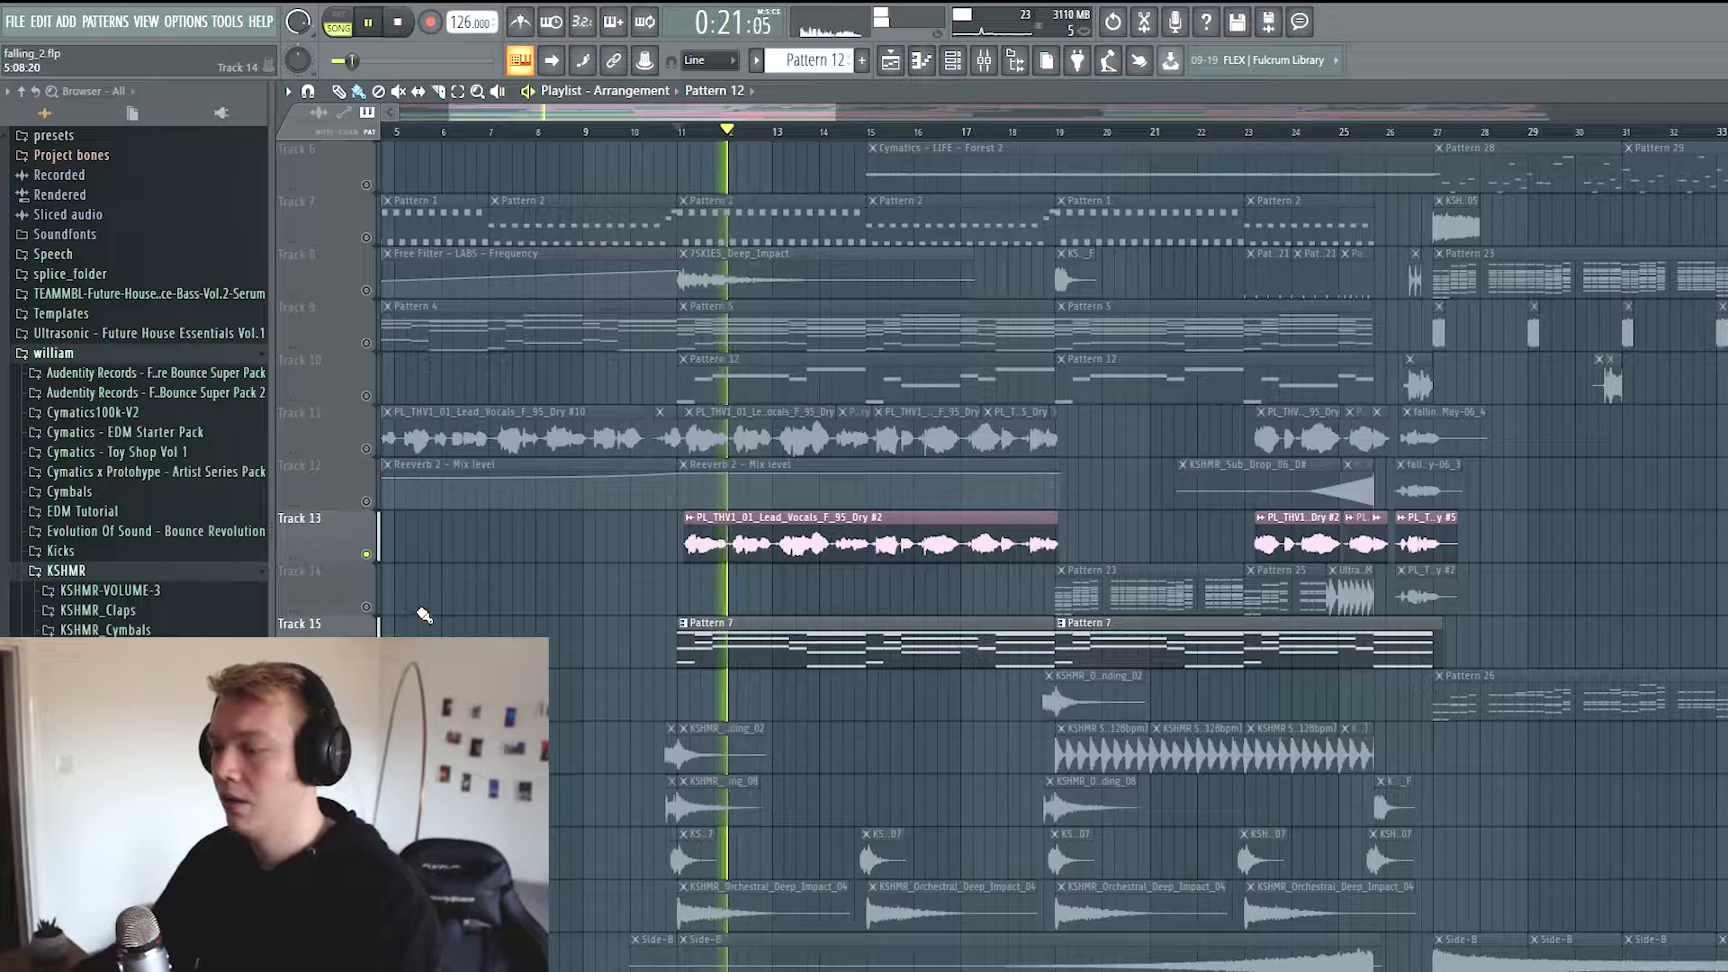
# Play Track 11's lead vocals together with Tracks 13 and 15, and unsolo all playlist tracks
pyautogui.scroll(3, 472, 390)
pyautogui.scroll(2, 474, 391)
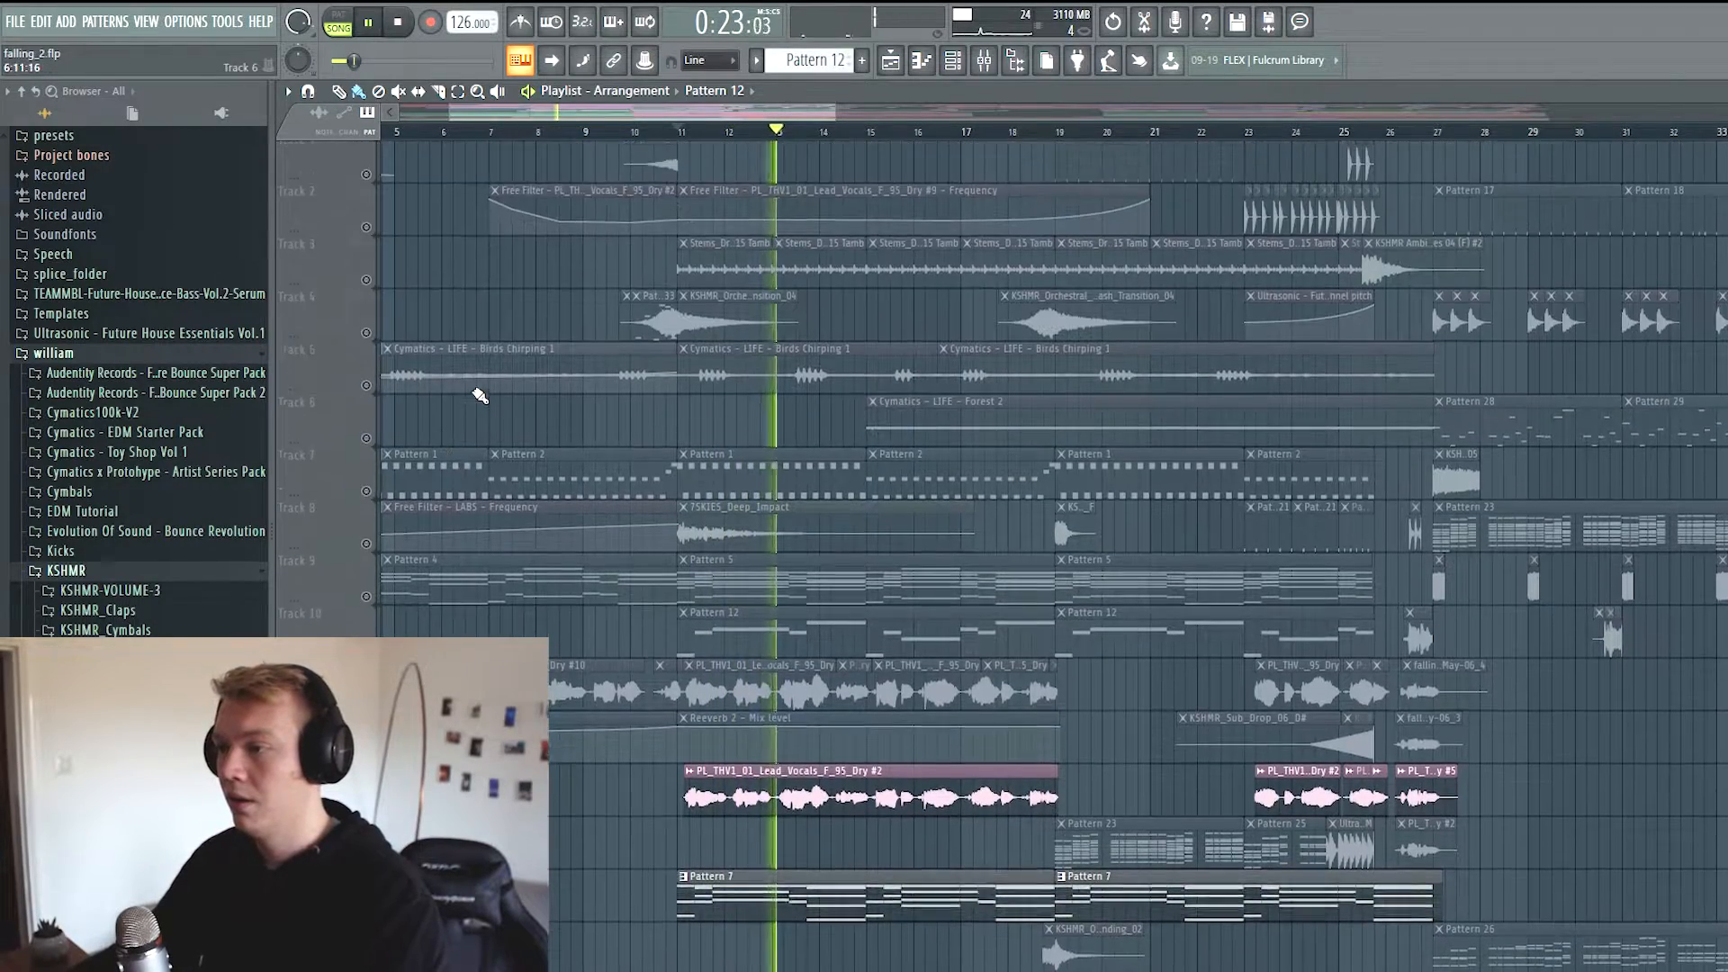
pyautogui.scroll(-2, 427, 636)
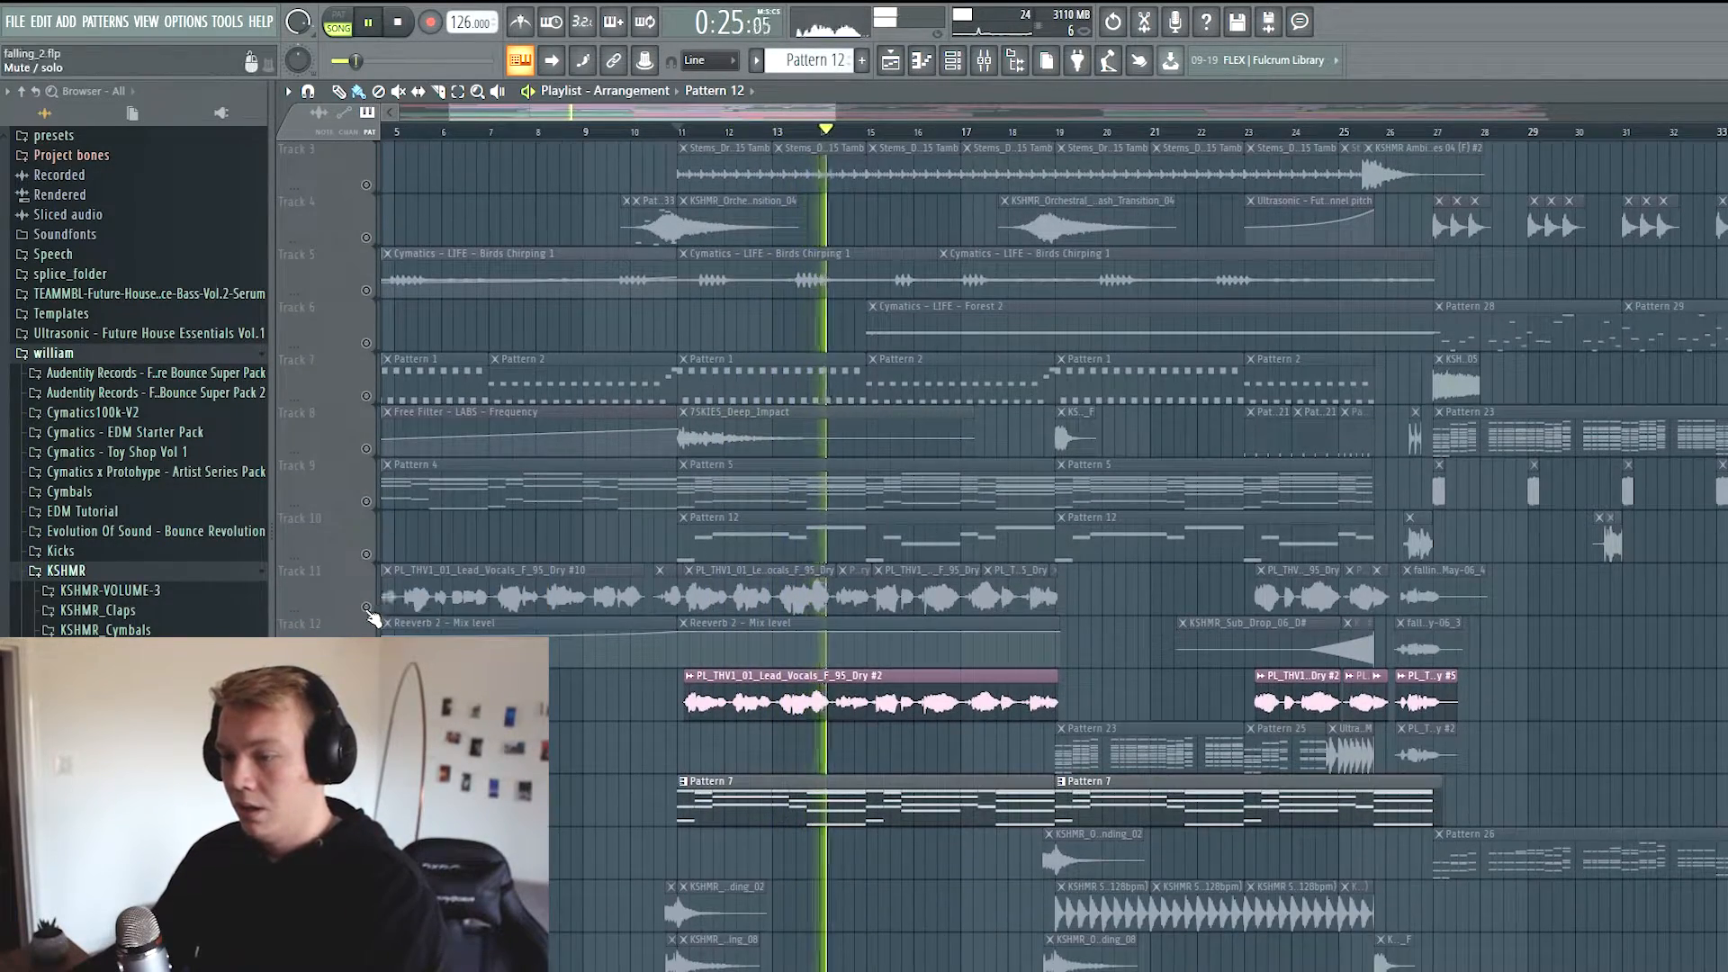
pyautogui.click(372, 613)
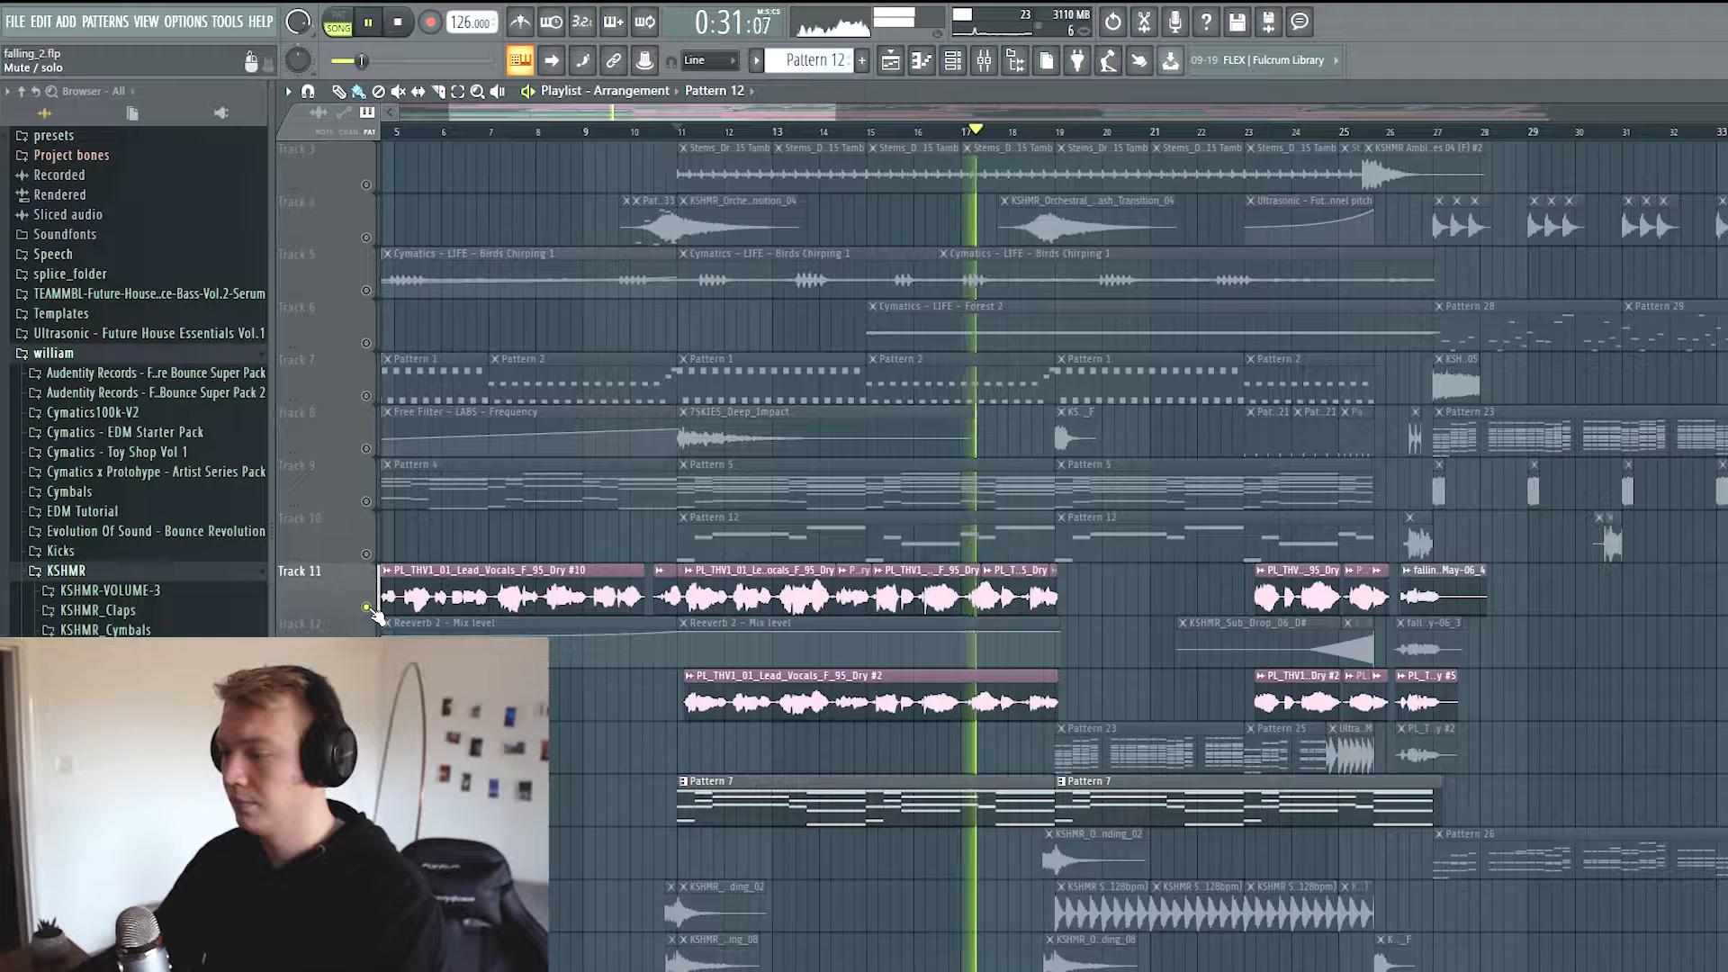
pyautogui.press('space')
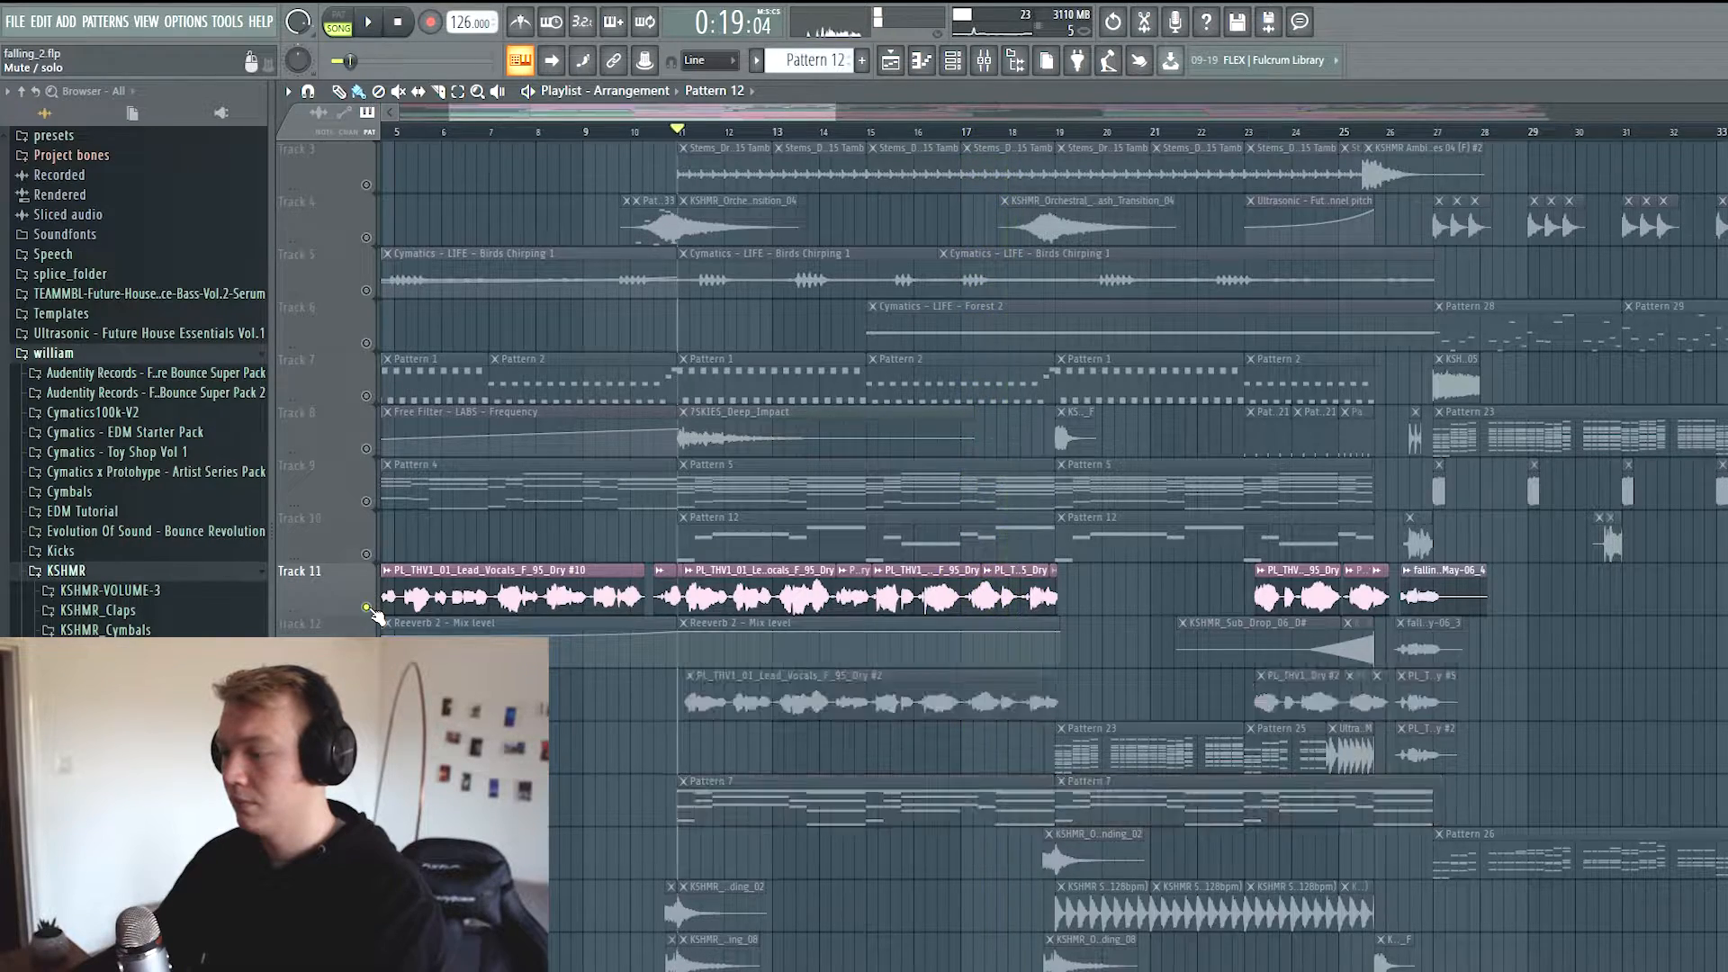
pyautogui.rightClick(366, 607)
# Look over the playlist tracks between bars 11 and 26, briefly isolating the orchestral drums on Tracks 17 and 18
pyautogui.scroll(-4, 615, 665)
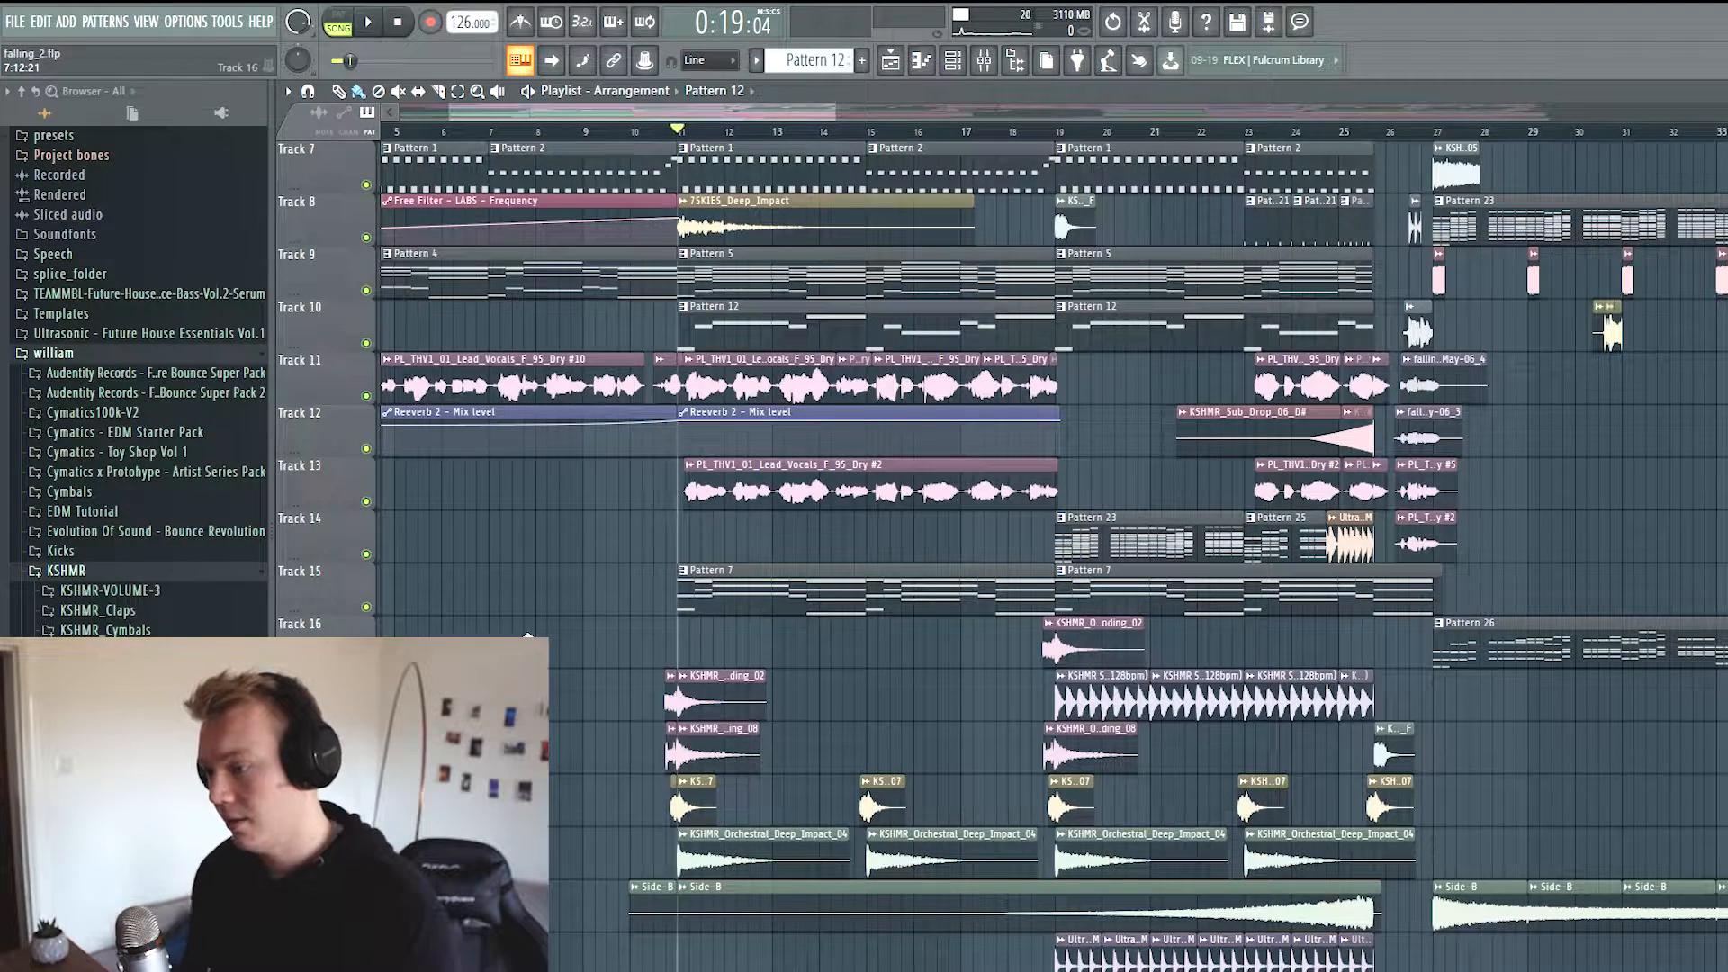
pyautogui.scroll(-4, 435, 517)
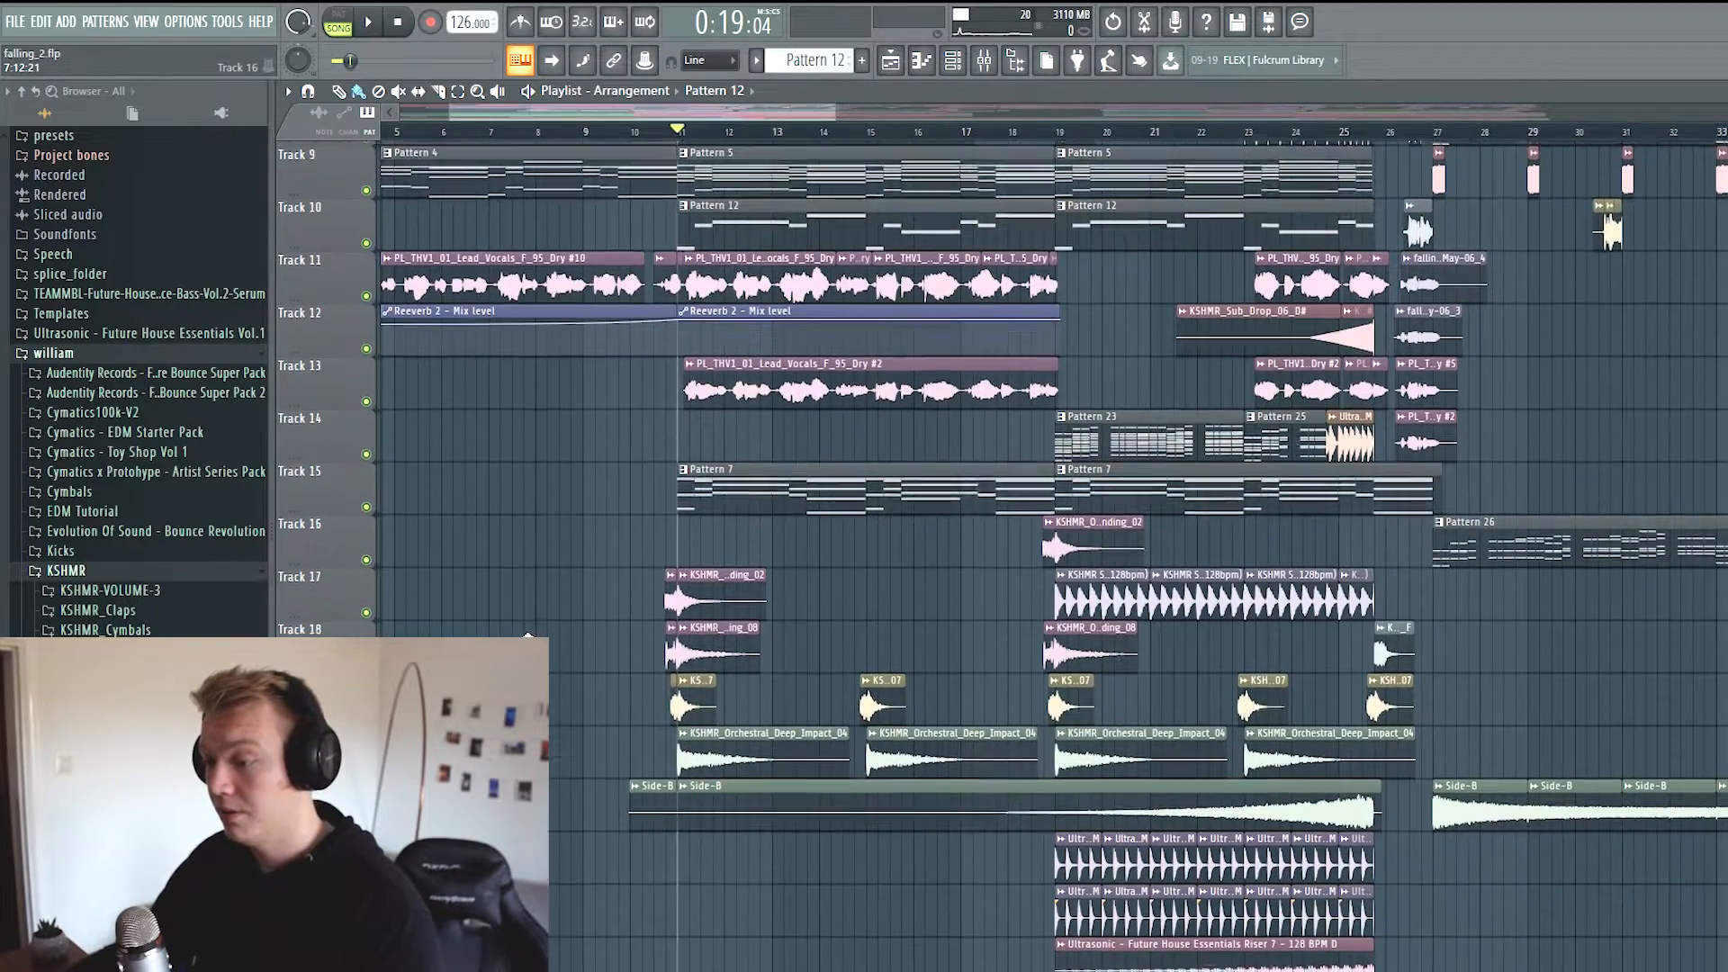
pyautogui.scroll(10, 436, 518)
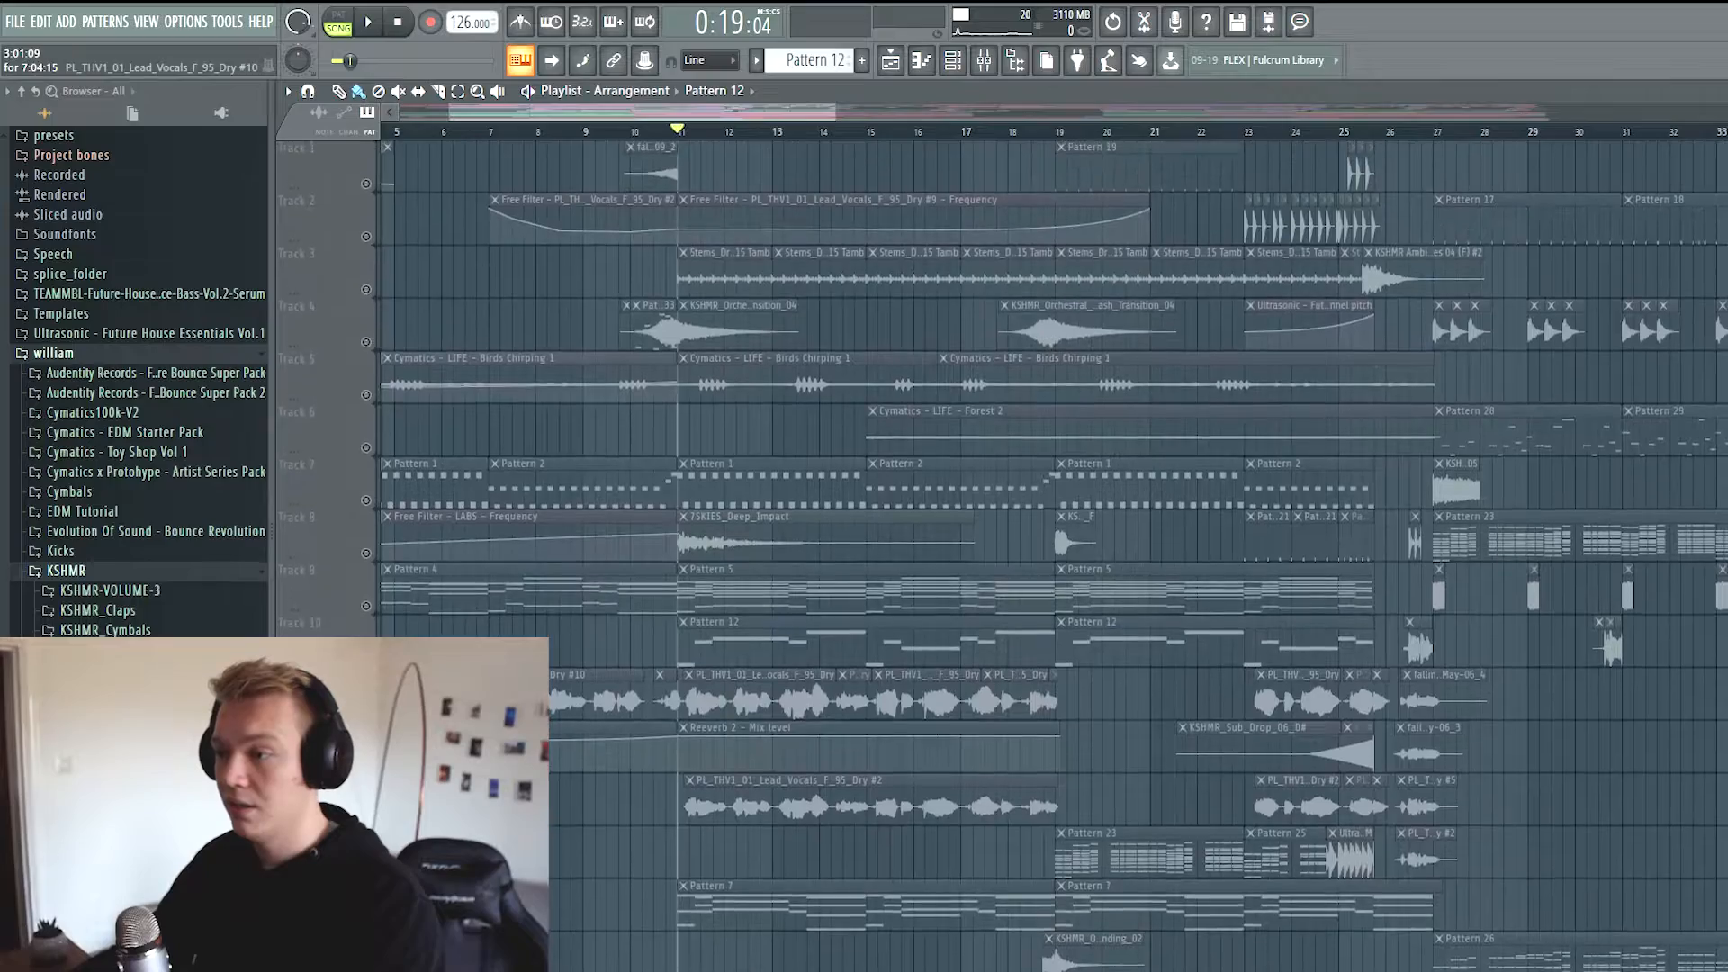
pyautogui.scroll(-9, 468, 700)
pyautogui.moveTo(664, 113)
pyautogui.mouseDown()
pyautogui.moveTo(649, 119)
pyautogui.moveTo(664, 113)
pyautogui.mouseUp()
pyautogui.scroll(2, 898, 540)
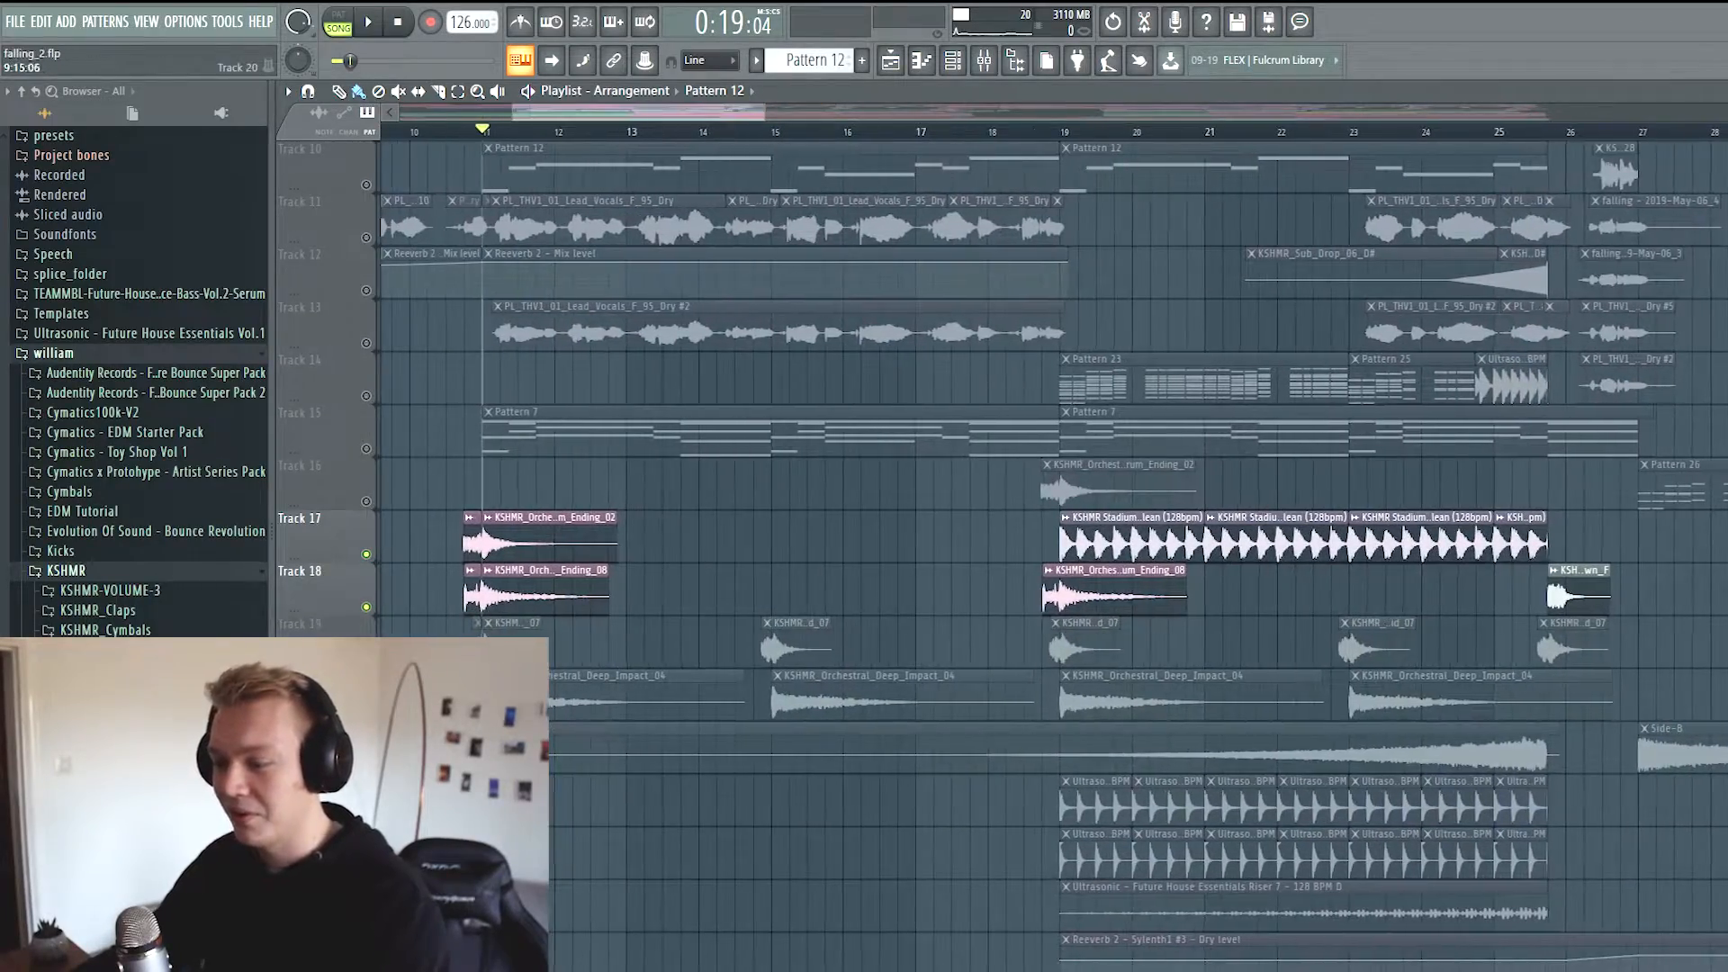
pyautogui.scroll(9, 766, 540)
pyautogui.scroll(-3, 766, 540)
pyautogui.scroll(-3, 765, 540)
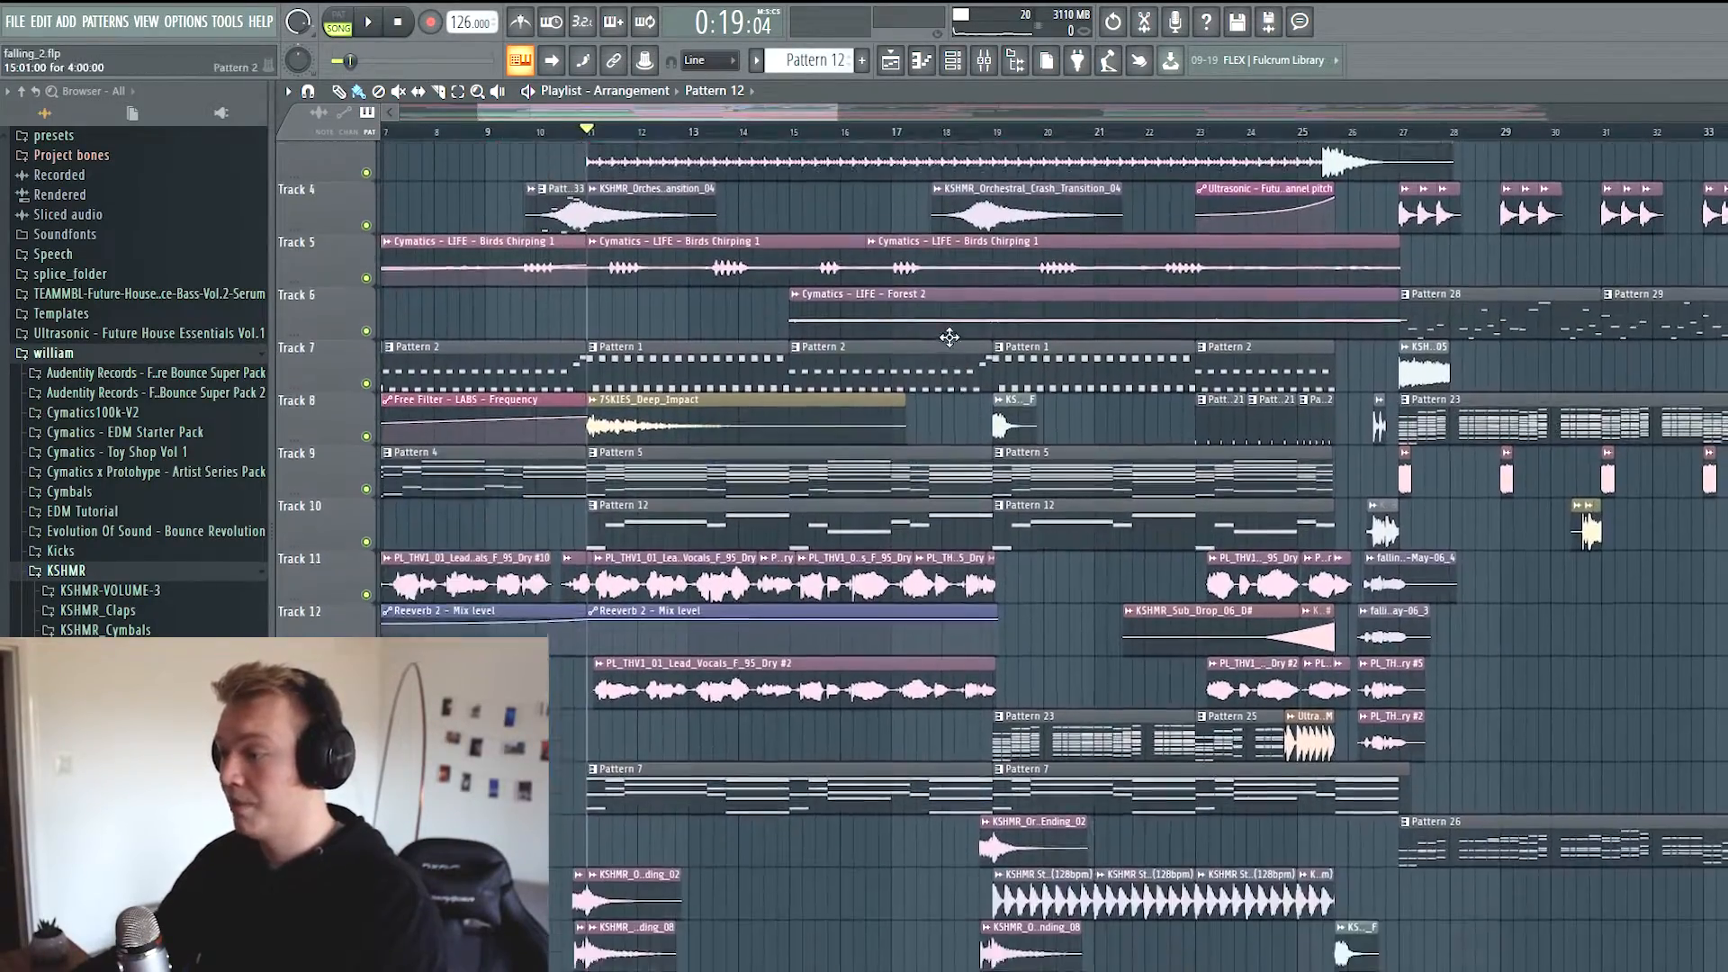
# Play the full arrangement from shortly before bar 19 to about bar 27 while examining the build-up's tracks
pyautogui.moveTo(965, 110); pyautogui.dragTo(985, 113)
pyautogui.click(826, 131)
pyautogui.press('space')
pyautogui.moveTo(826, 113); pyautogui.dragTo(853, 117)
pyautogui.scroll(-4, 1001, 710)
pyautogui.scroll(-8, 1001, 710)
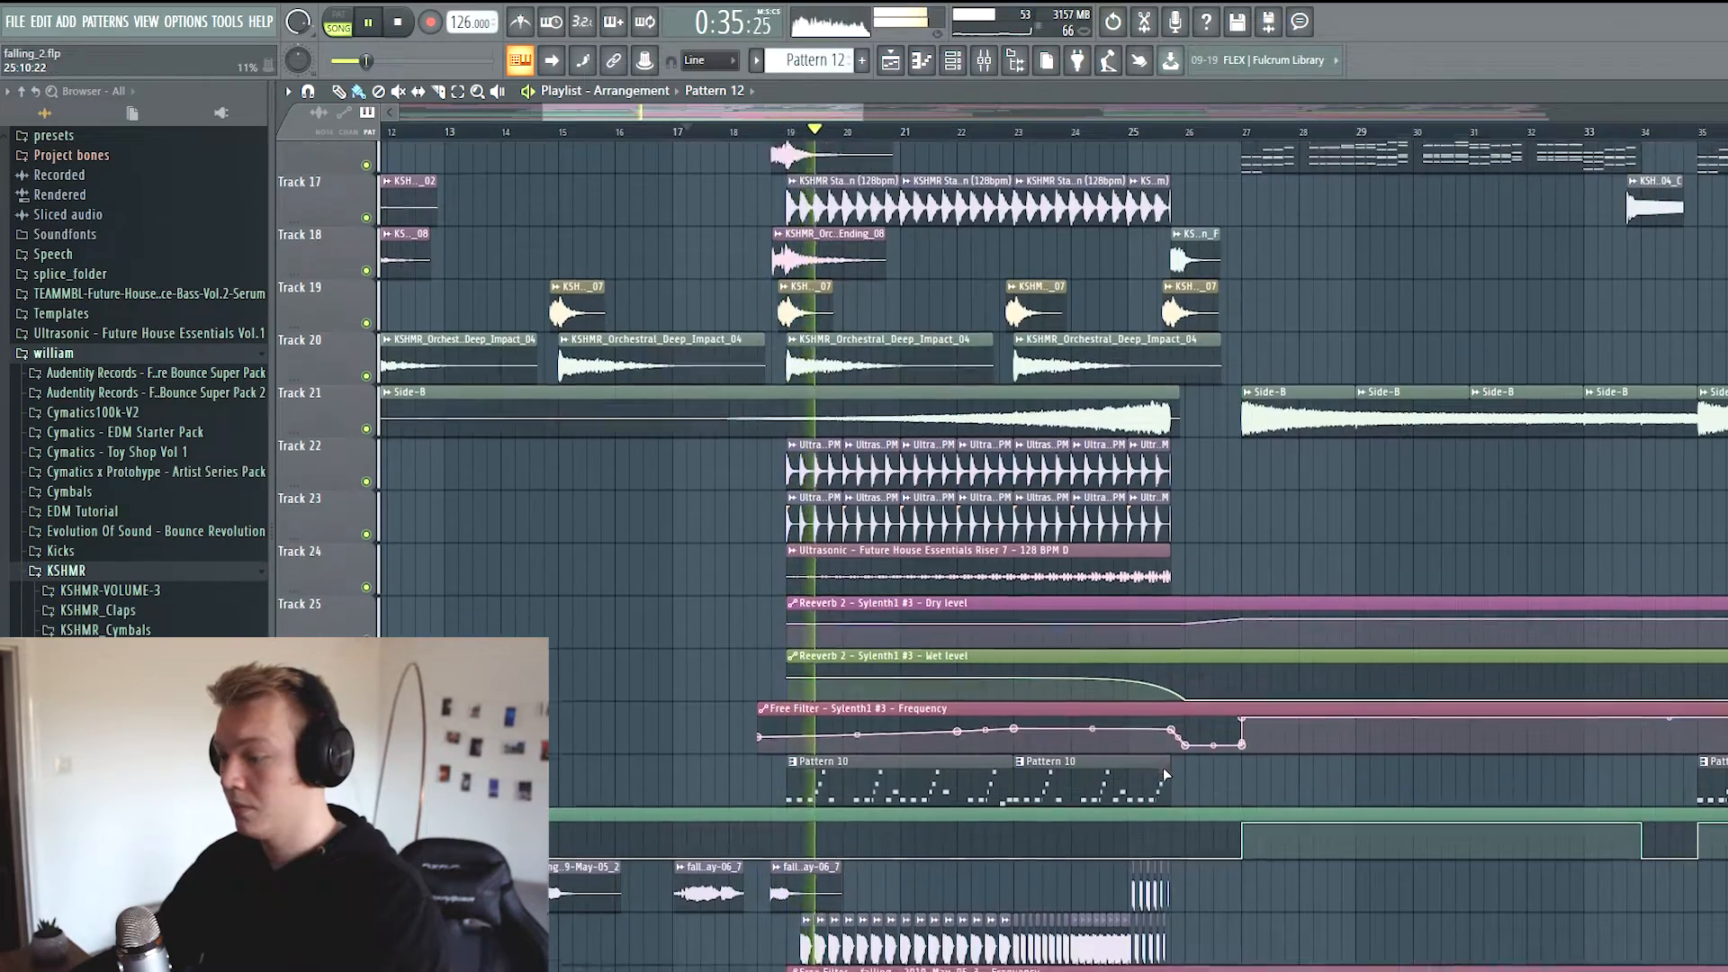
pyautogui.scroll(-4, 1159, 774)
pyautogui.scroll(19, 1121, 845)
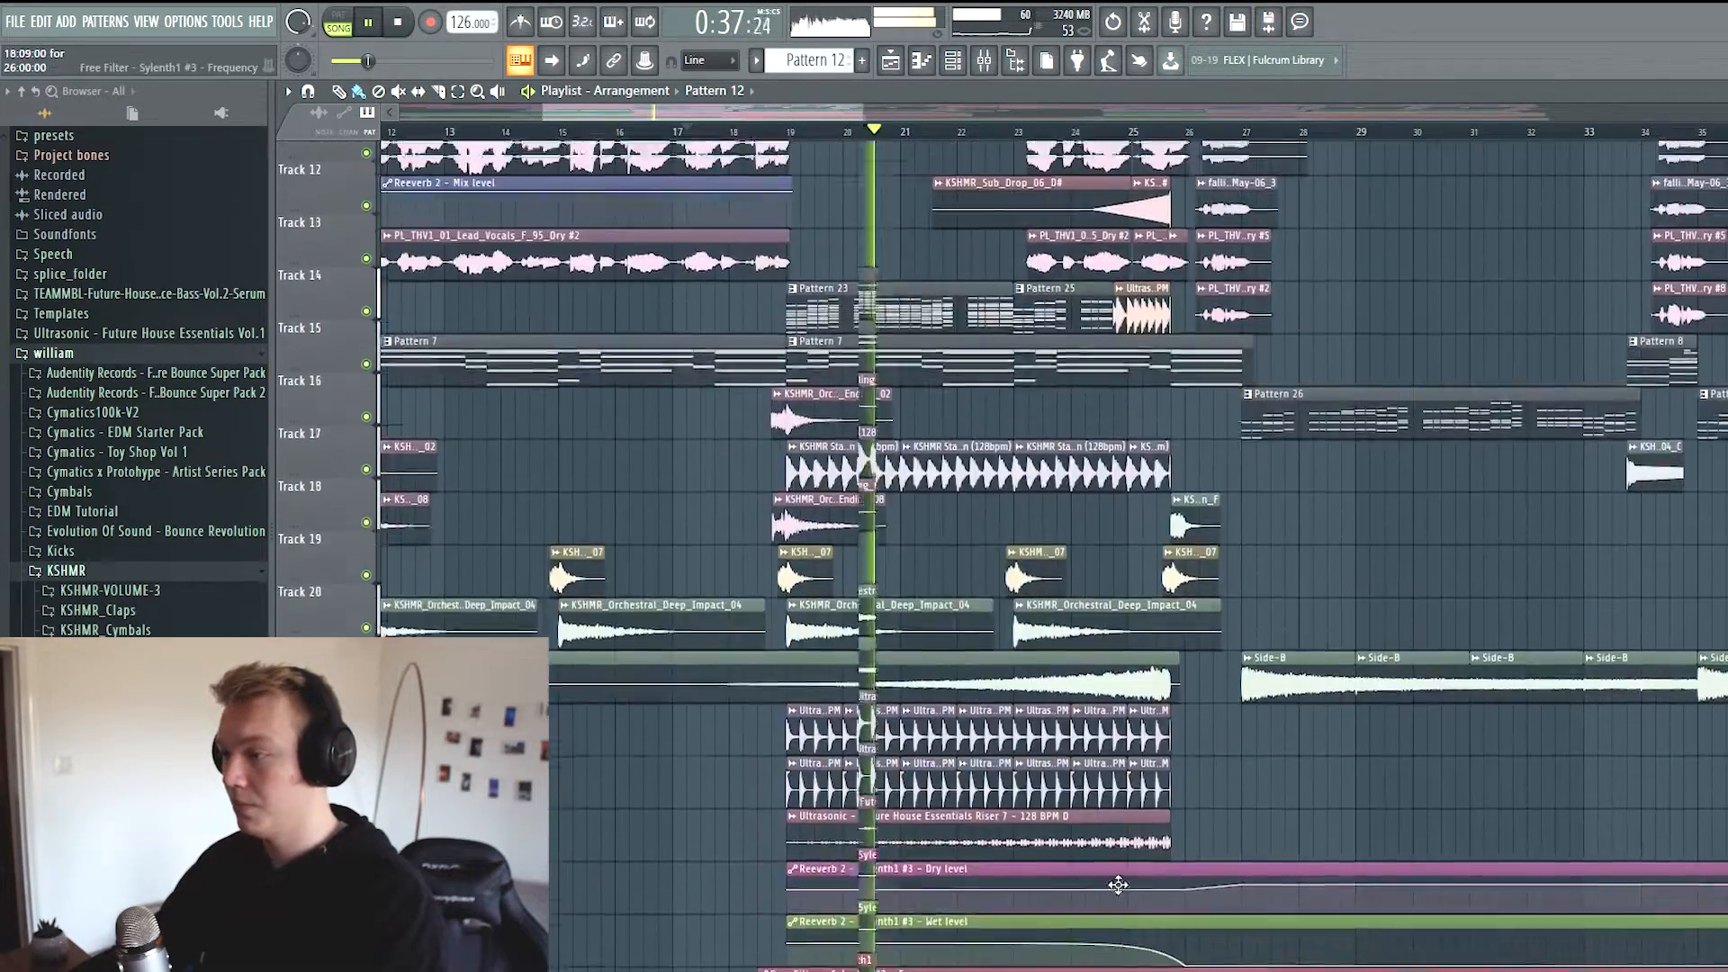
pyautogui.scroll(-2, 1096, 128)
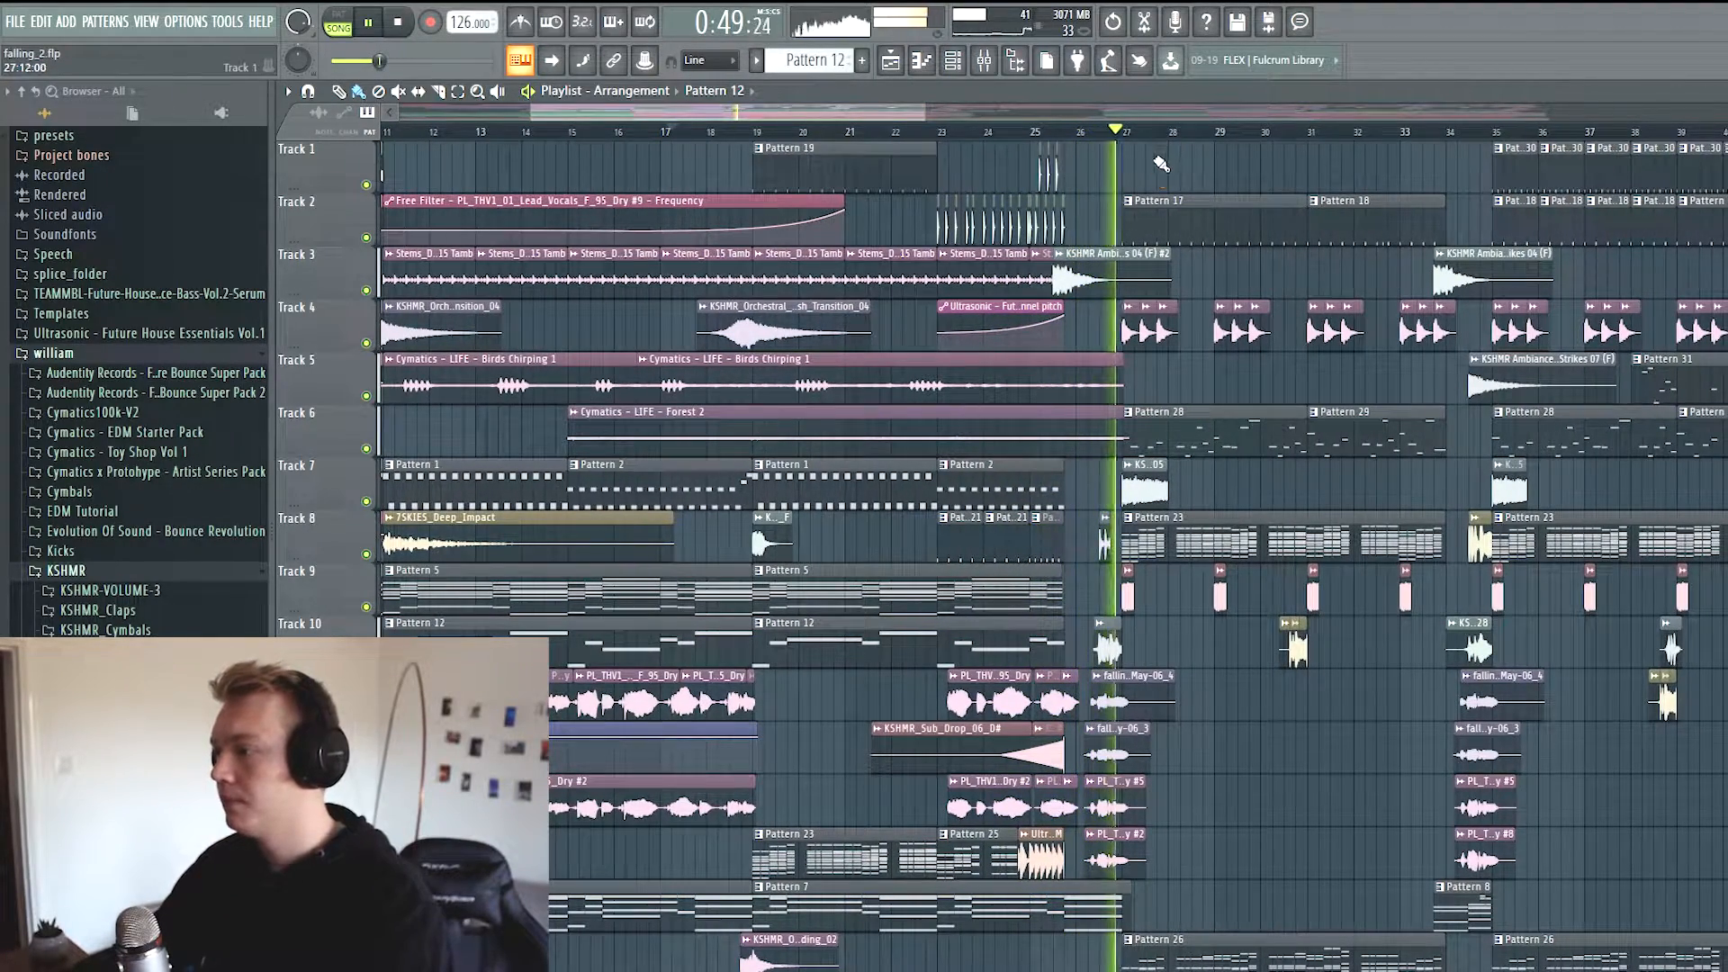
pyautogui.moveTo(925, 112); pyautogui.dragTo(949, 114)
pyautogui.press('space')
# Solo Track 4 and play its KSHMR orchestral crash transition from just before bar 18
pyautogui.moveTo(692, 133); pyautogui.dragTo(663, 133)
pyautogui.scroll(-2, 907, 603)
pyautogui.scroll(2, 895, 648)
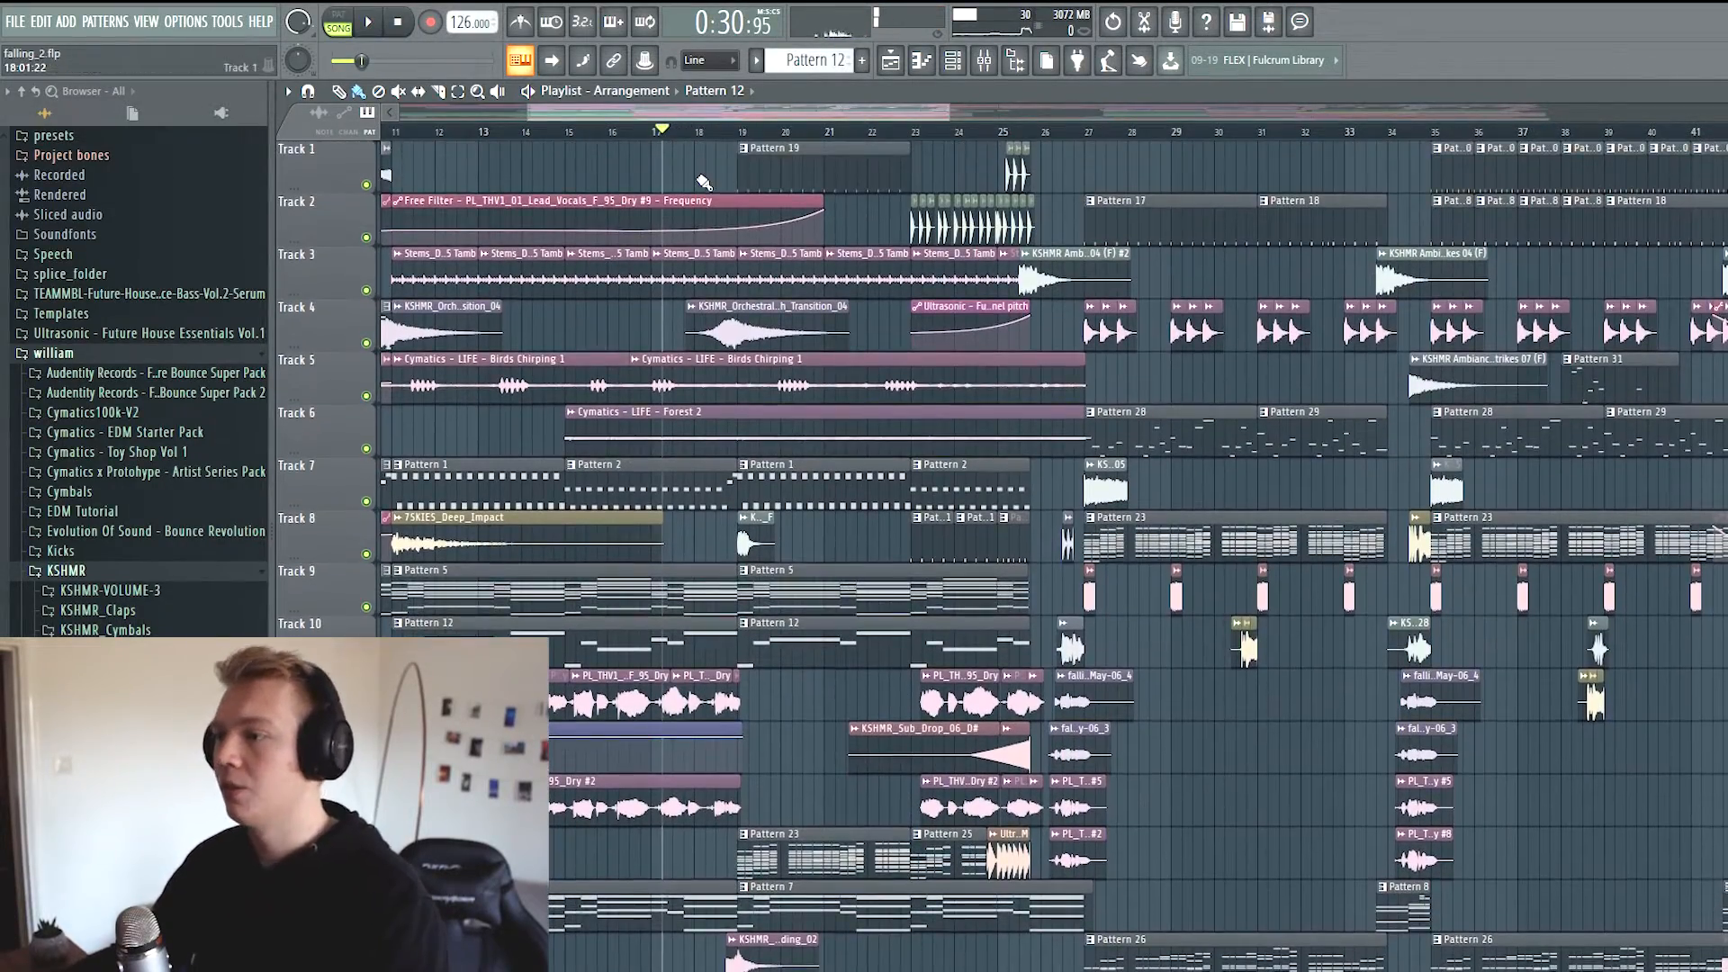
pyautogui.click(697, 133)
pyautogui.press('space')
pyautogui.press('space')
pyautogui.rightClick(367, 343)
pyautogui.press('space')
pyautogui.click(706, 100)
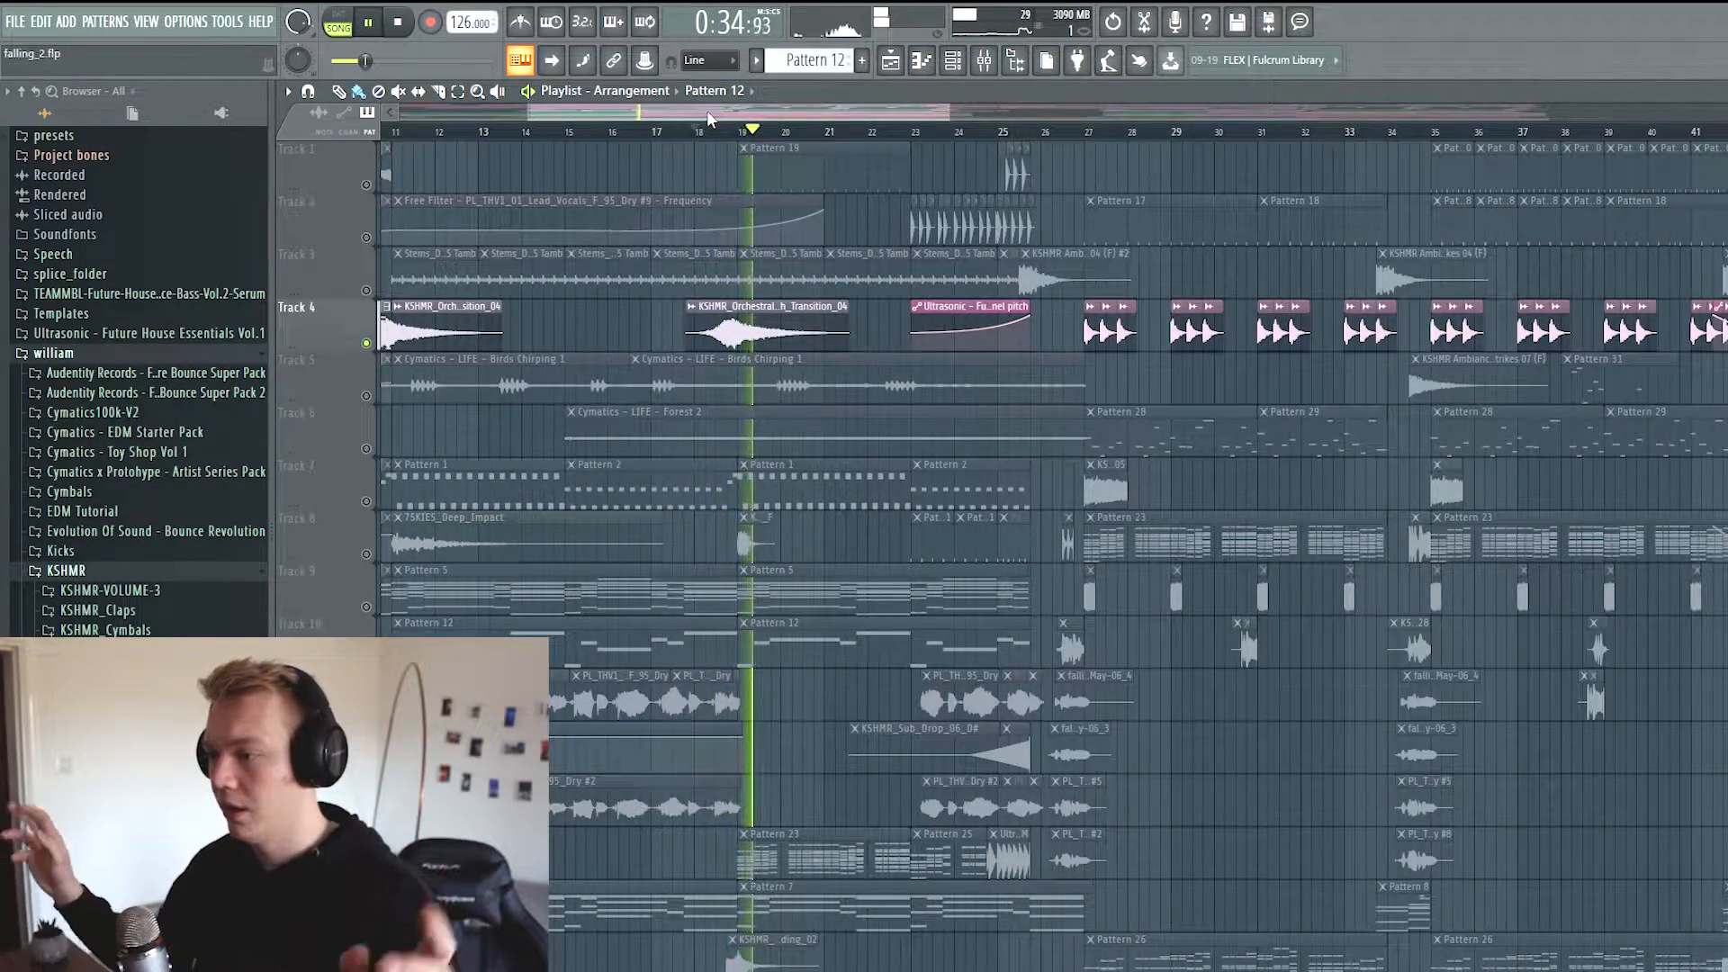
pyautogui.press('space')
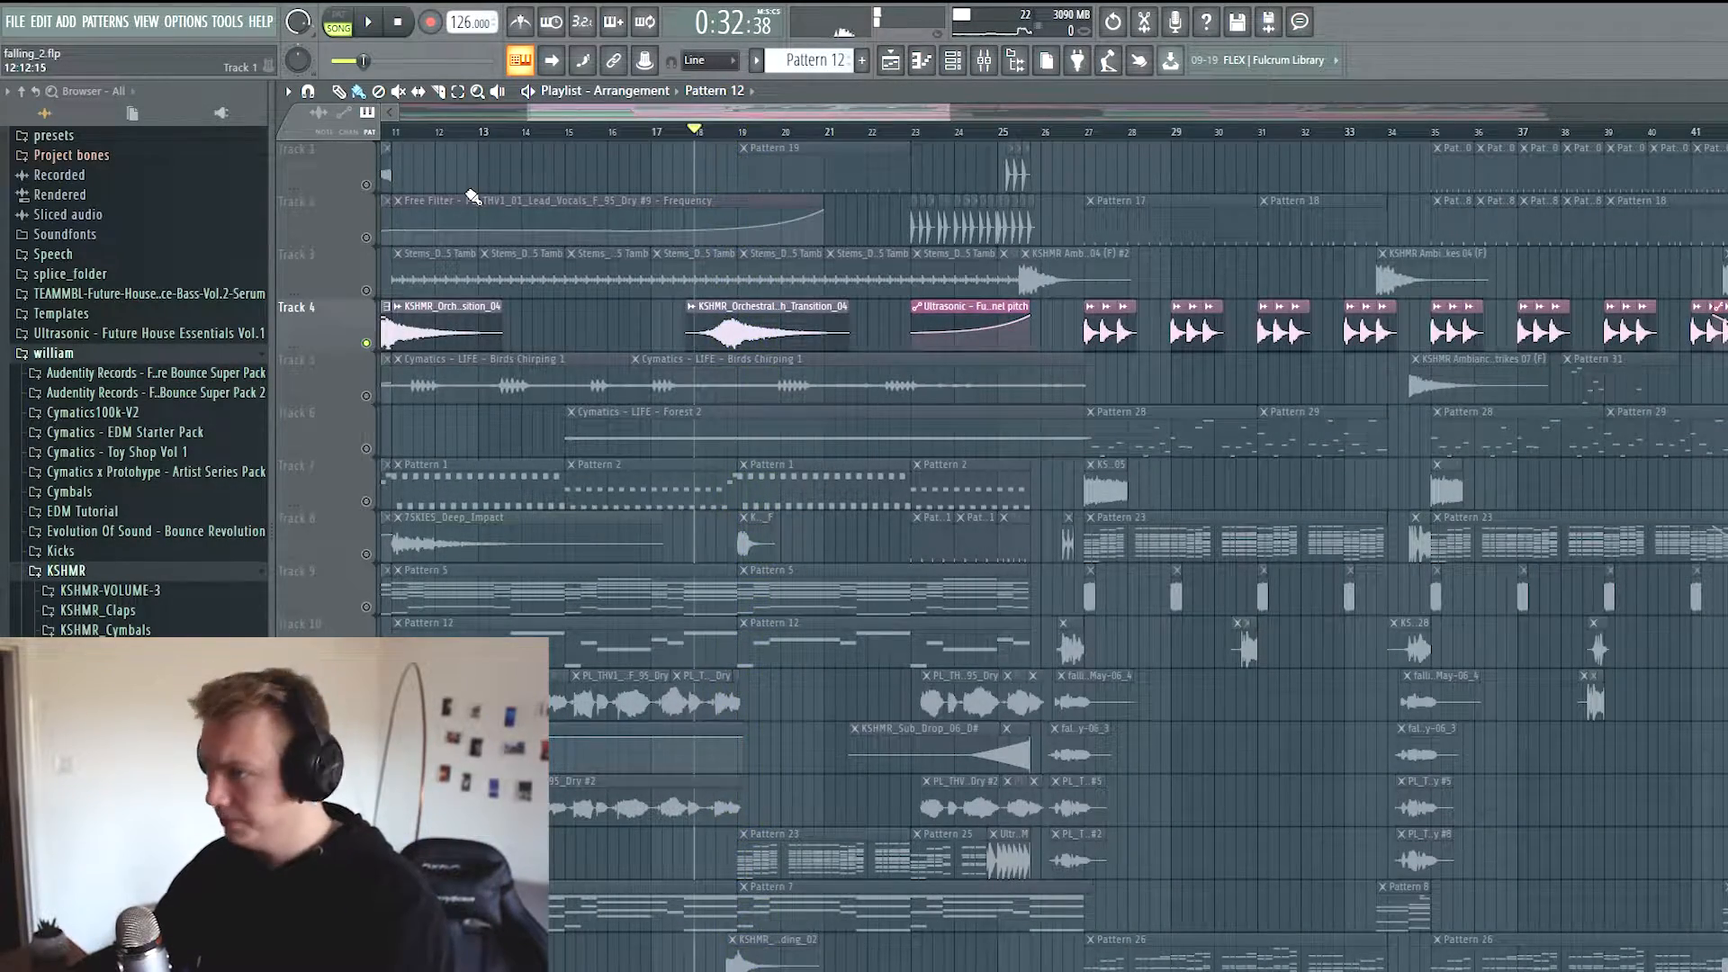
# Solo Track 1 and play its Pattern 19 clip from bar 19
pyautogui.rightClick(366, 184)
pyautogui.click(743, 134)
pyautogui.press('space')
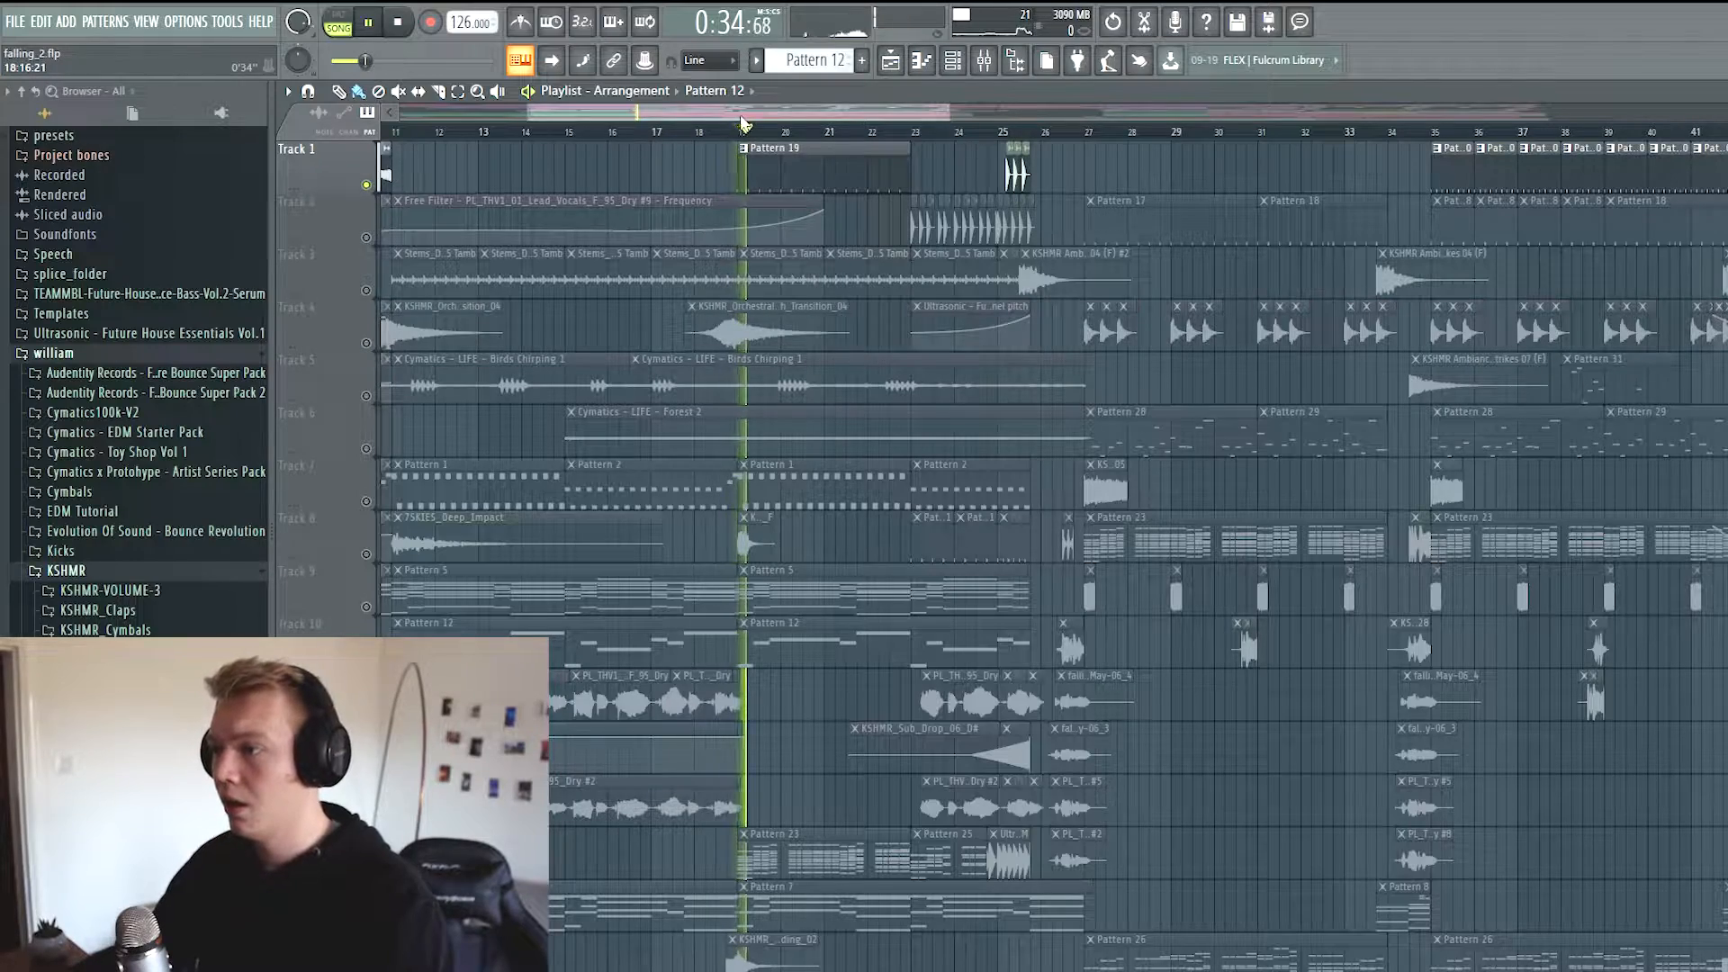
# Open Pattern 19 to examine its step sequence and the Hard Snare 4 sampler settings, and return to the playlist
pyautogui.doubleClick(756, 148)
pyautogui.press('F6')
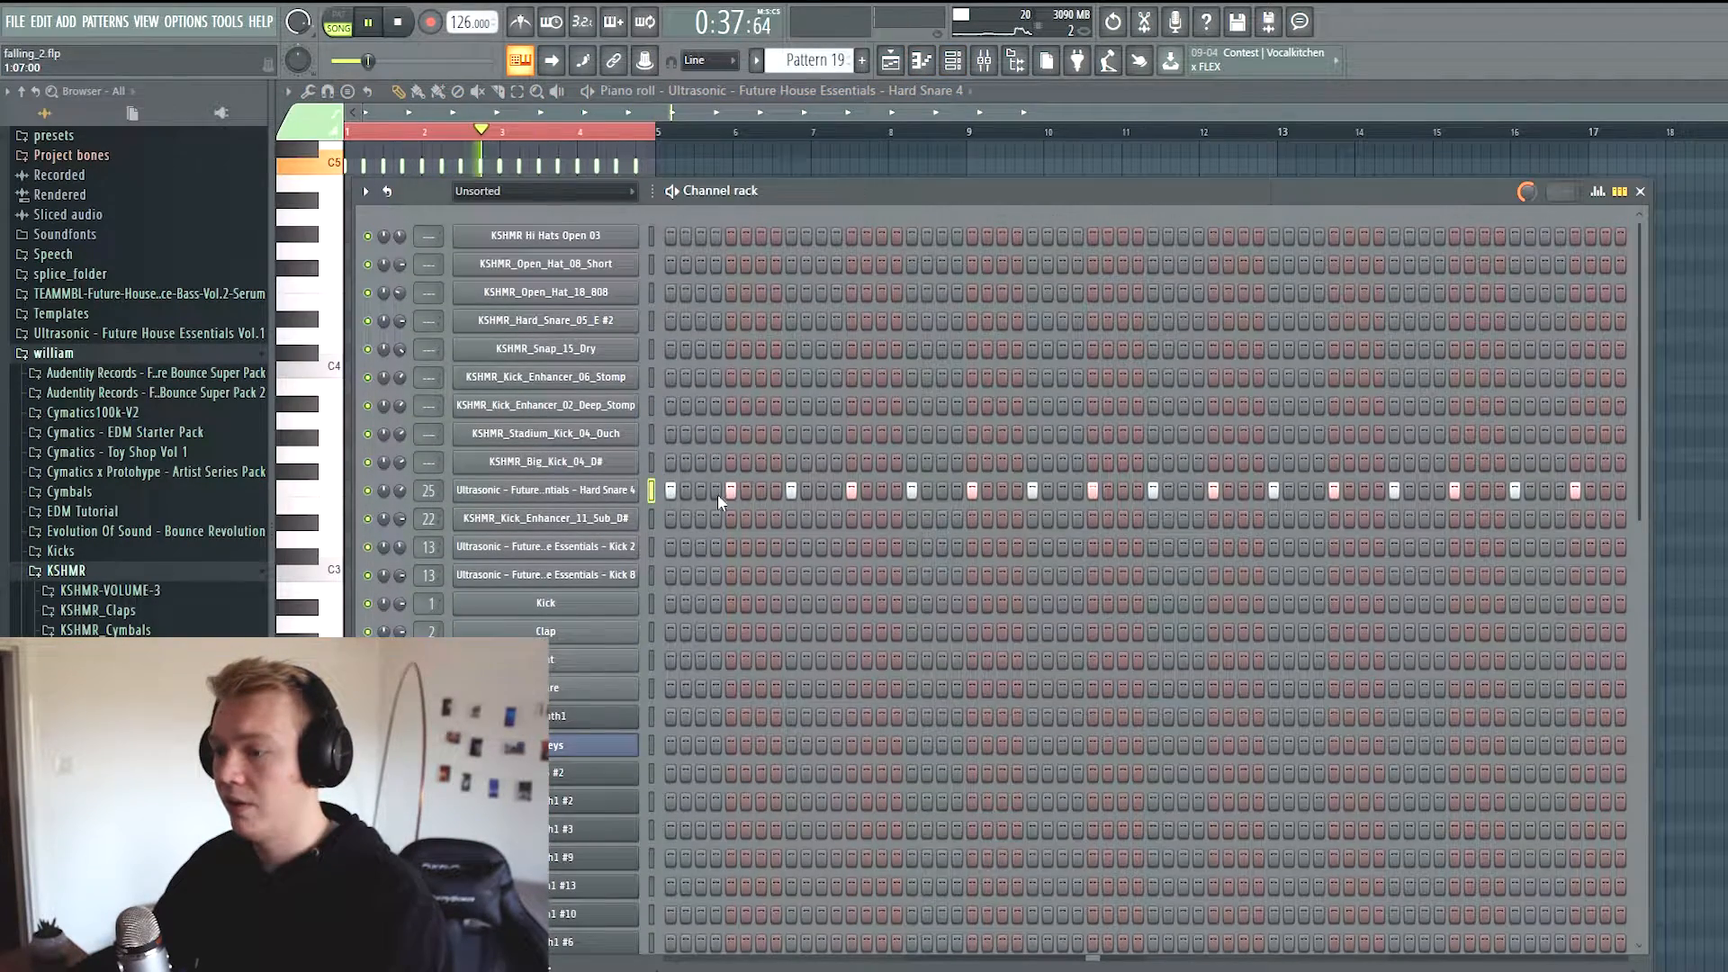
pyautogui.press('space')
pyautogui.click(594, 488)
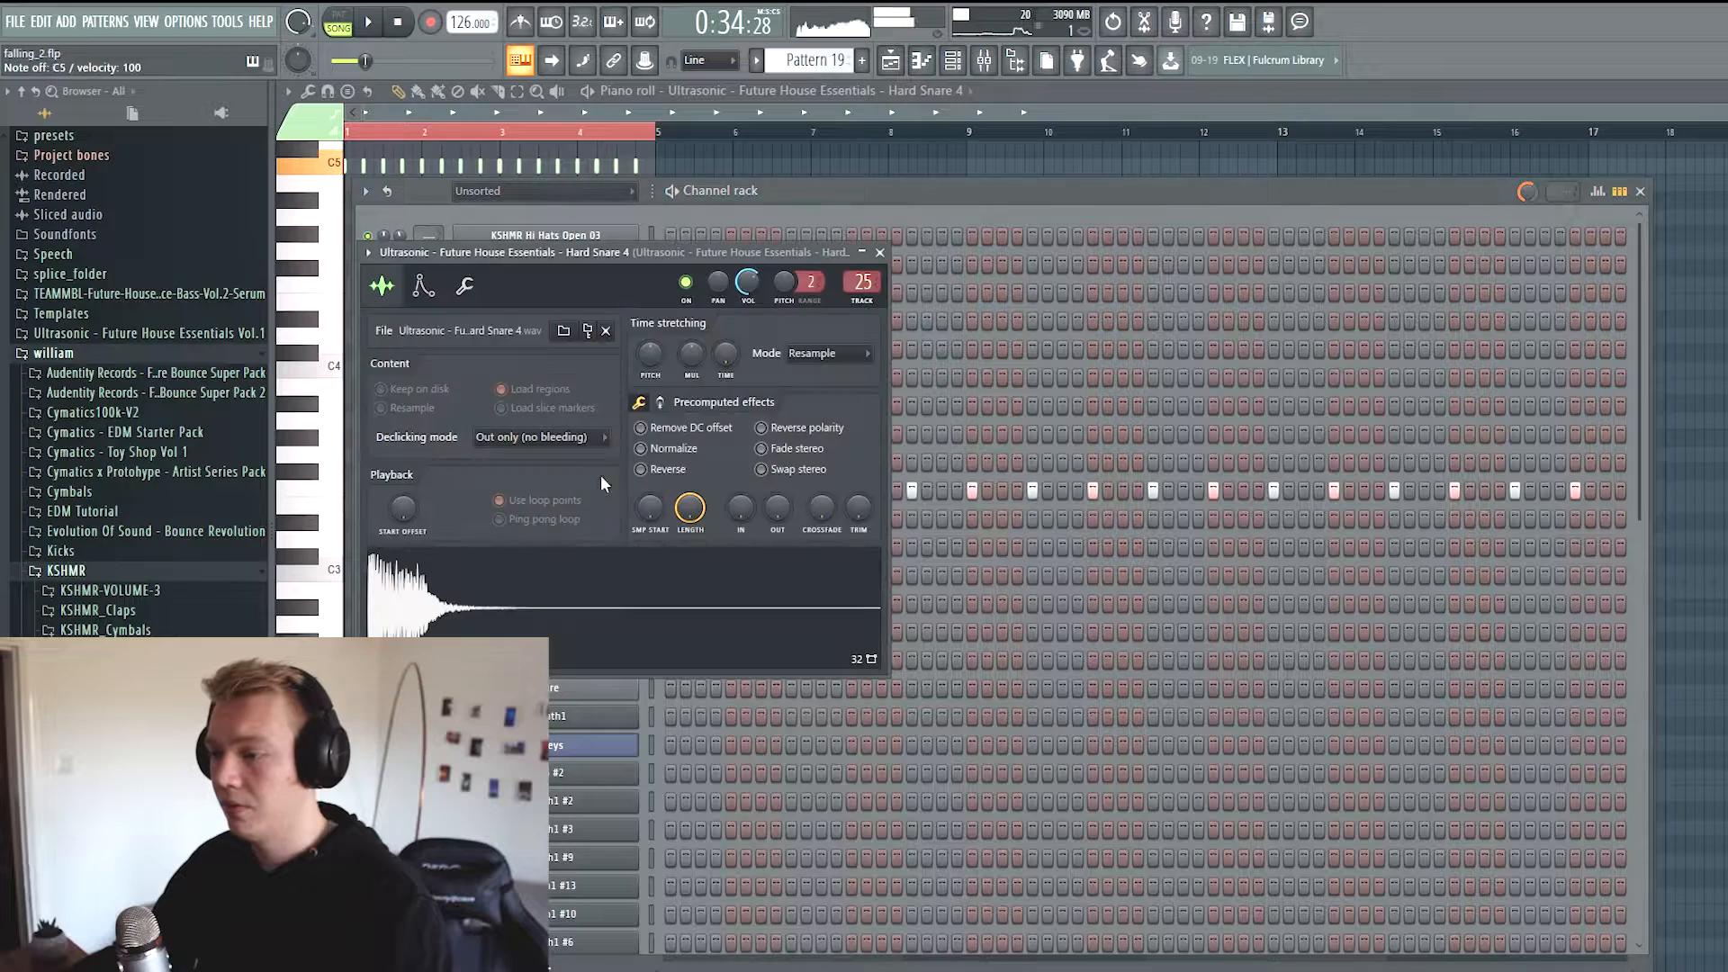
pyautogui.click(898, 69)
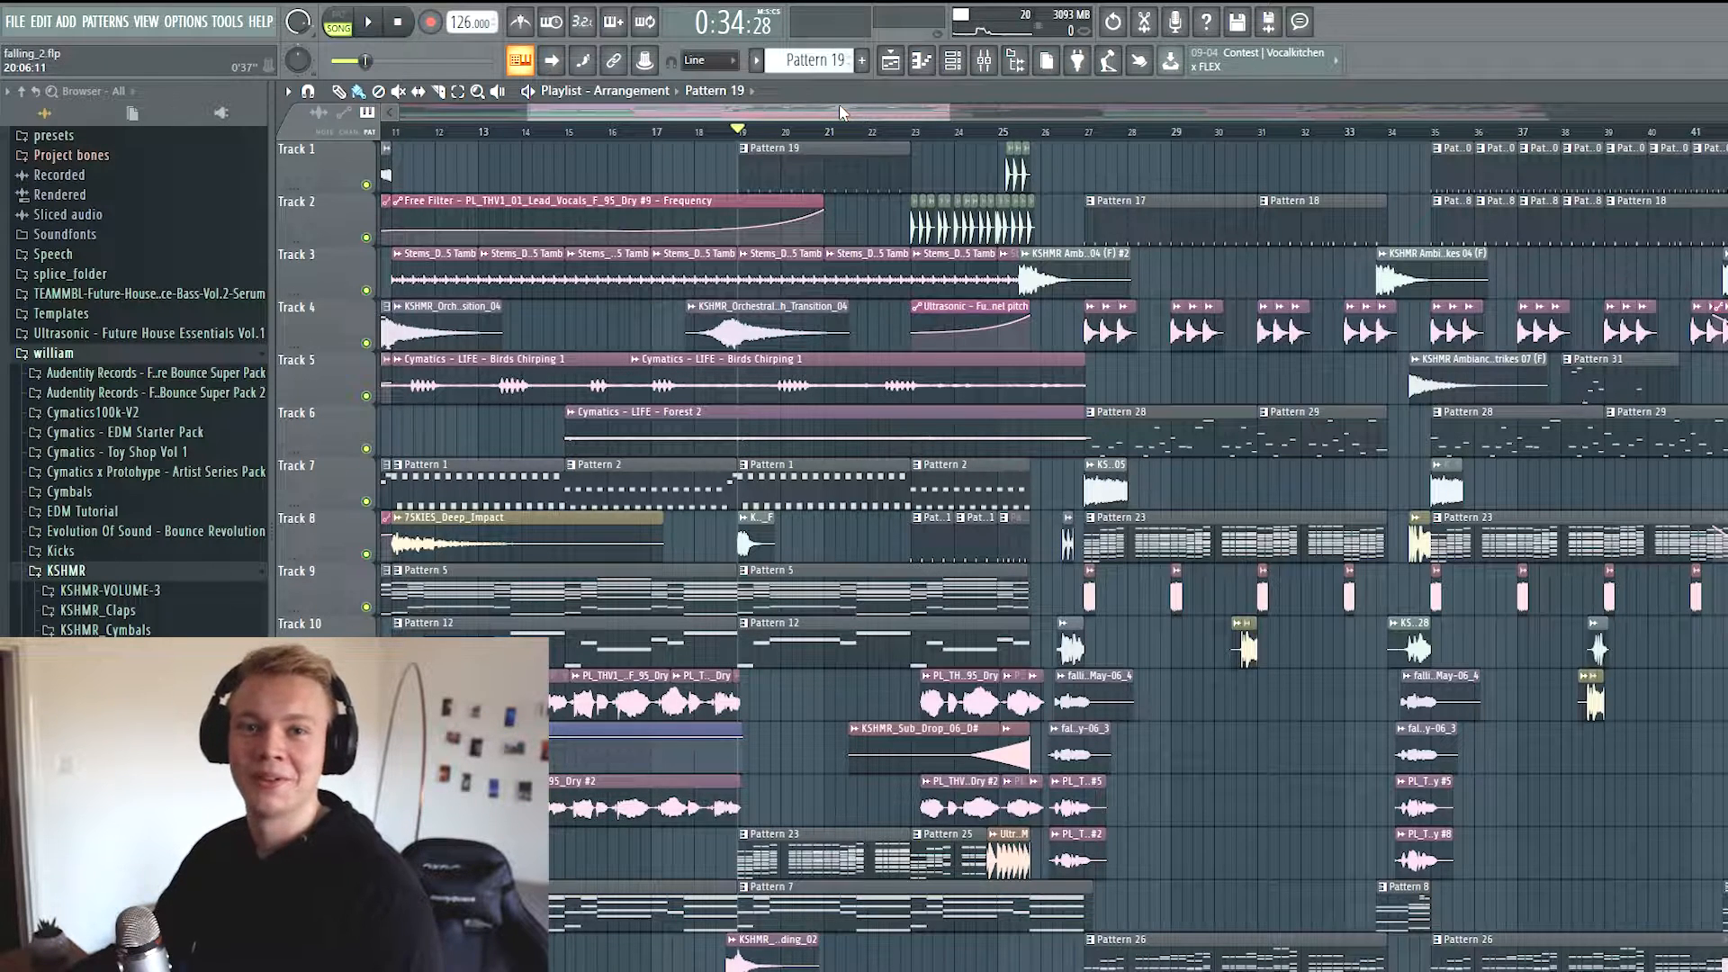
# Solo Track 16 and play its KSHMR orchestral ending hit just before bar 19
pyautogui.moveTo(838, 114); pyautogui.dragTo(847, 122)
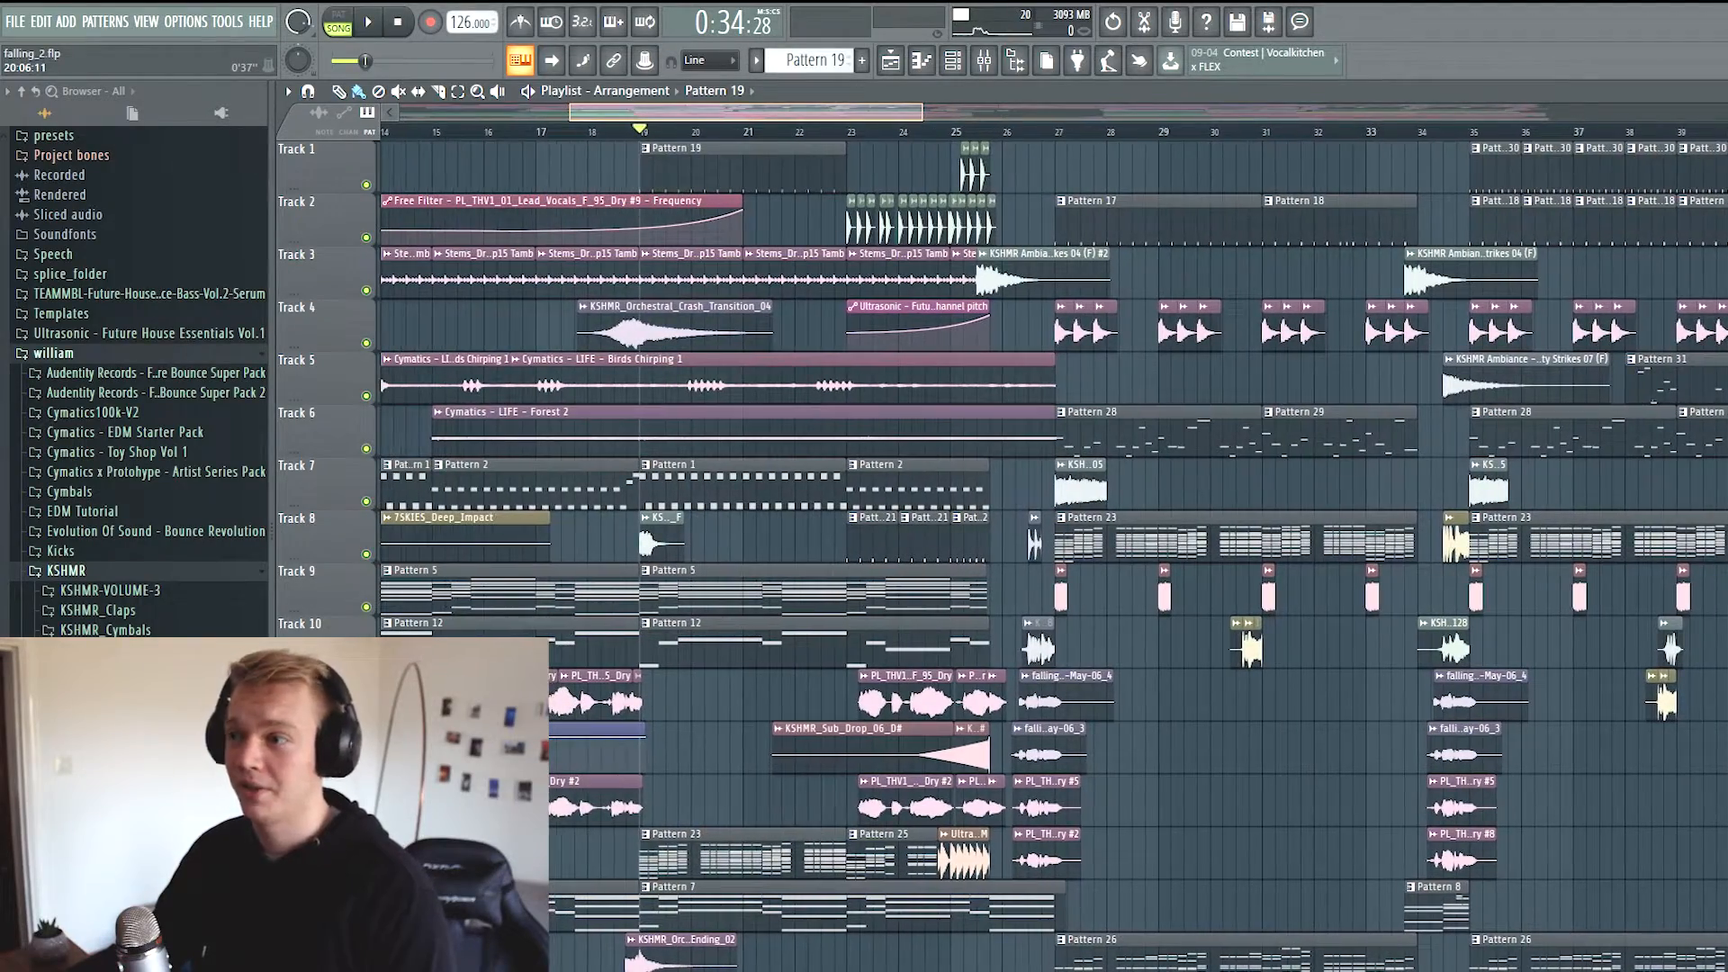
pyautogui.scroll(-6, 564, 475)
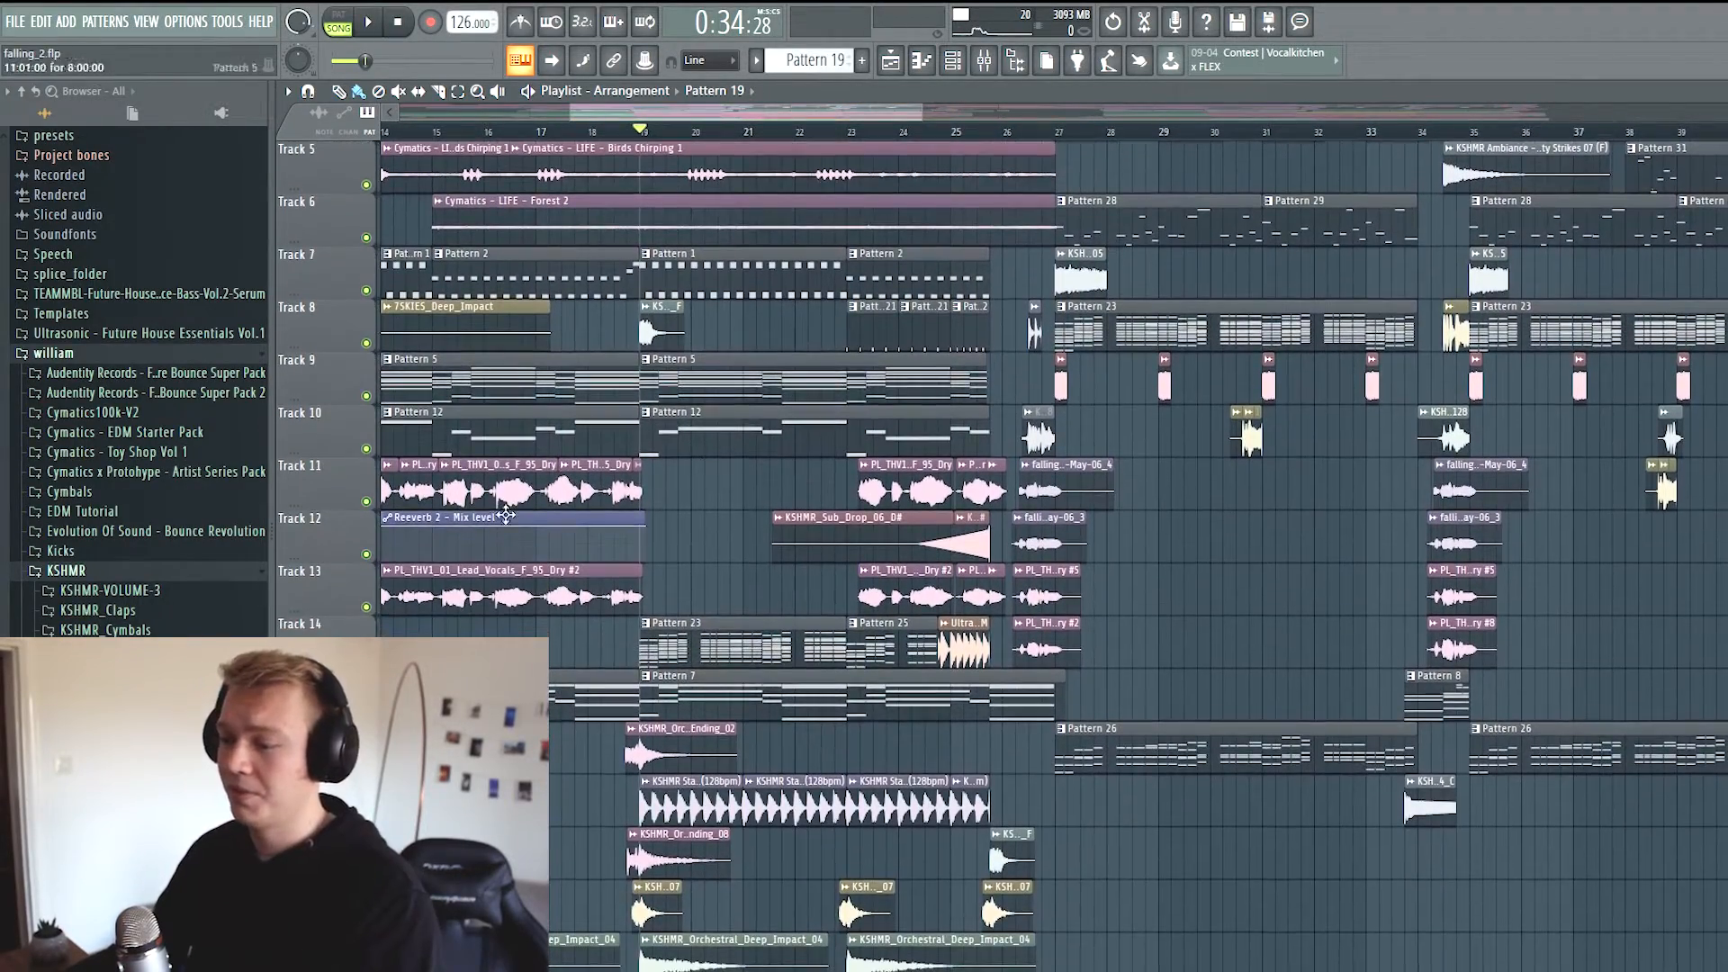
pyautogui.scroll(5, 563, 475)
pyautogui.scroll(-2, 554, 470)
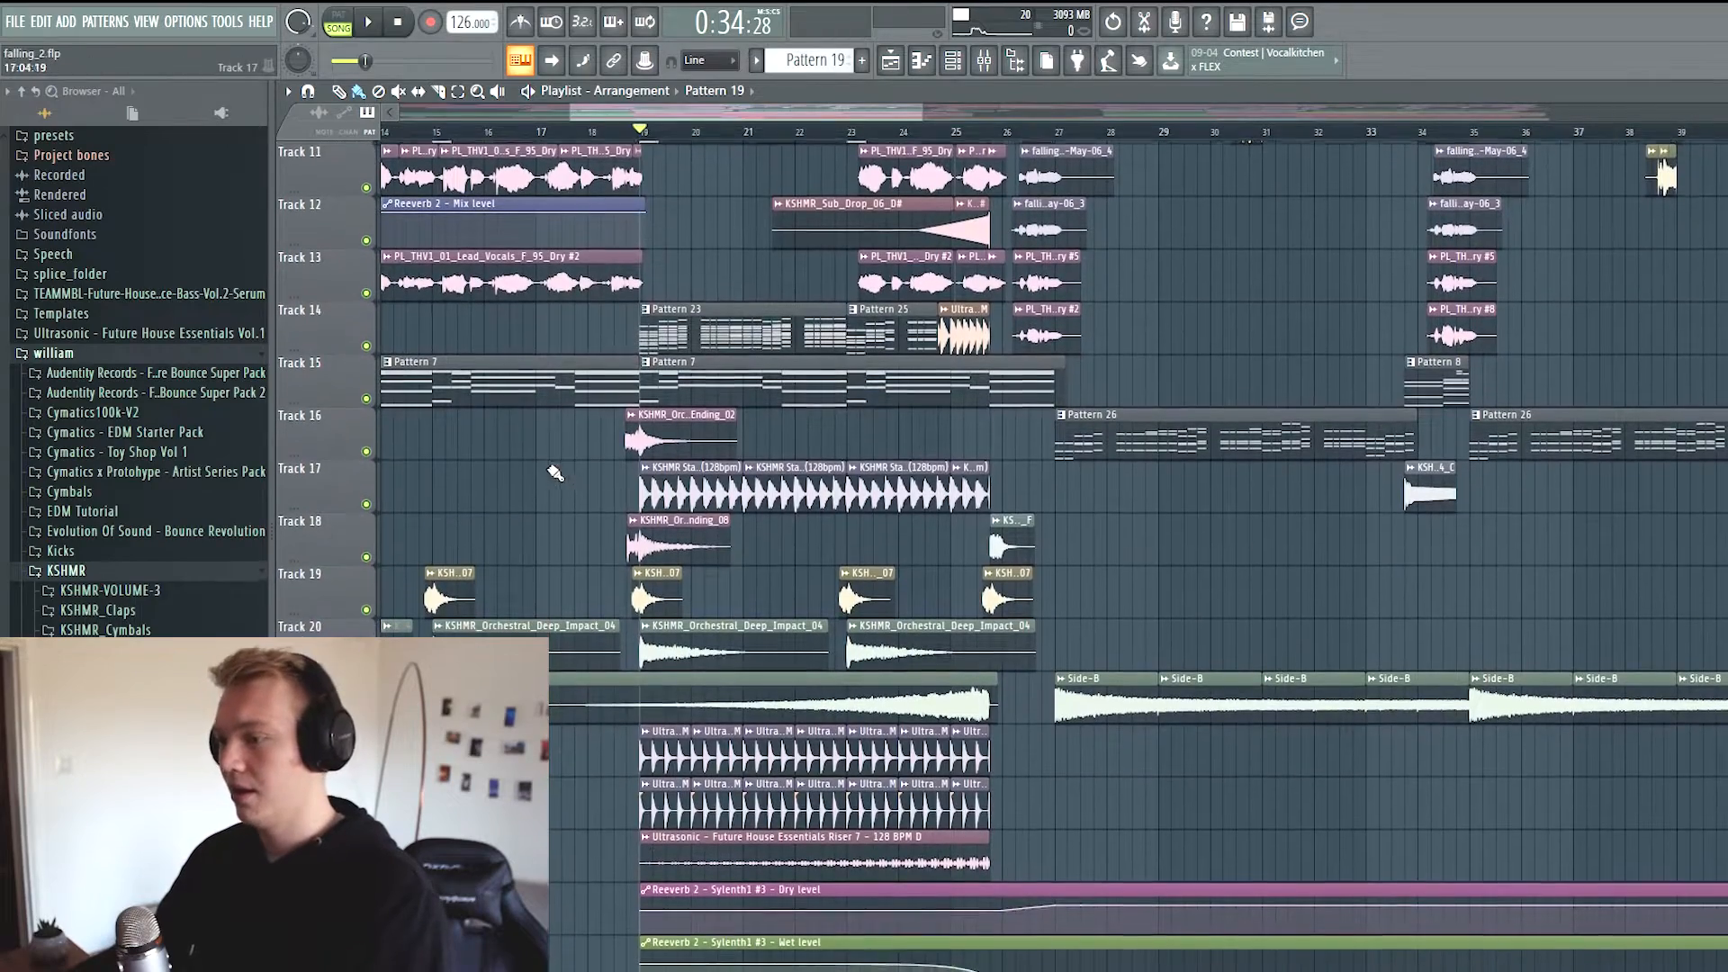
pyautogui.rightClick(369, 448)
pyautogui.press('space')
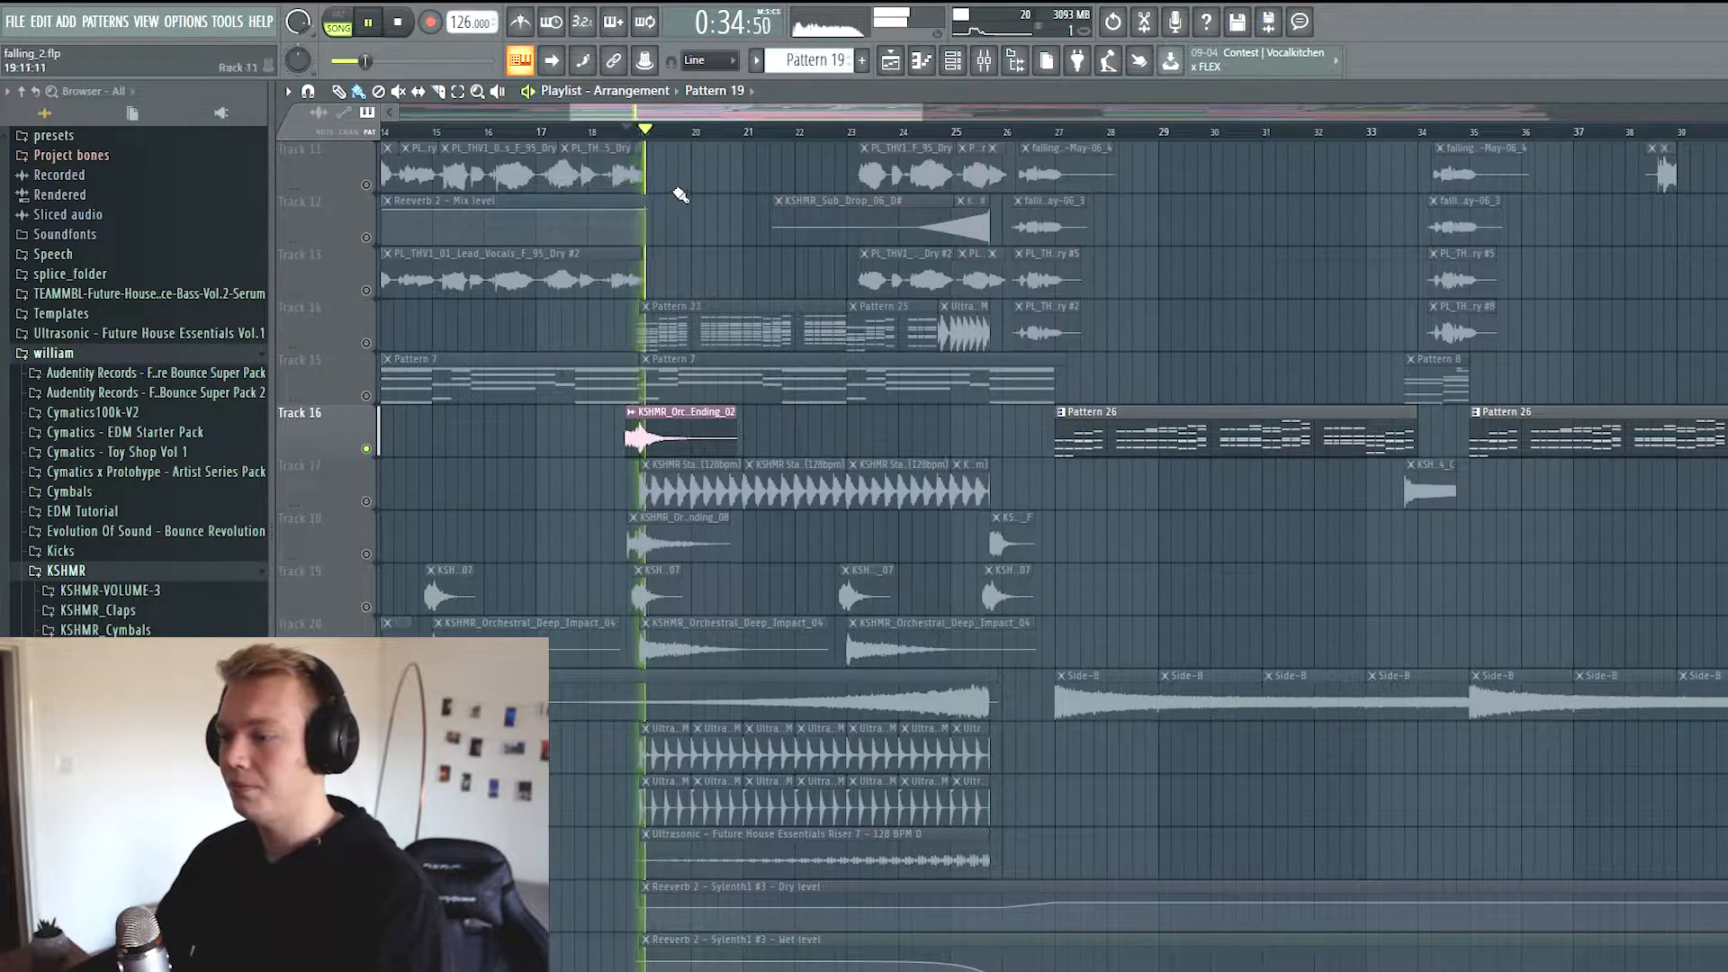
pyautogui.press('space')
pyautogui.press('space')
# Solo Track 18 and Track 19 in turn, playing each one's impact clip around bar 19
pyautogui.rightClick(366, 553)
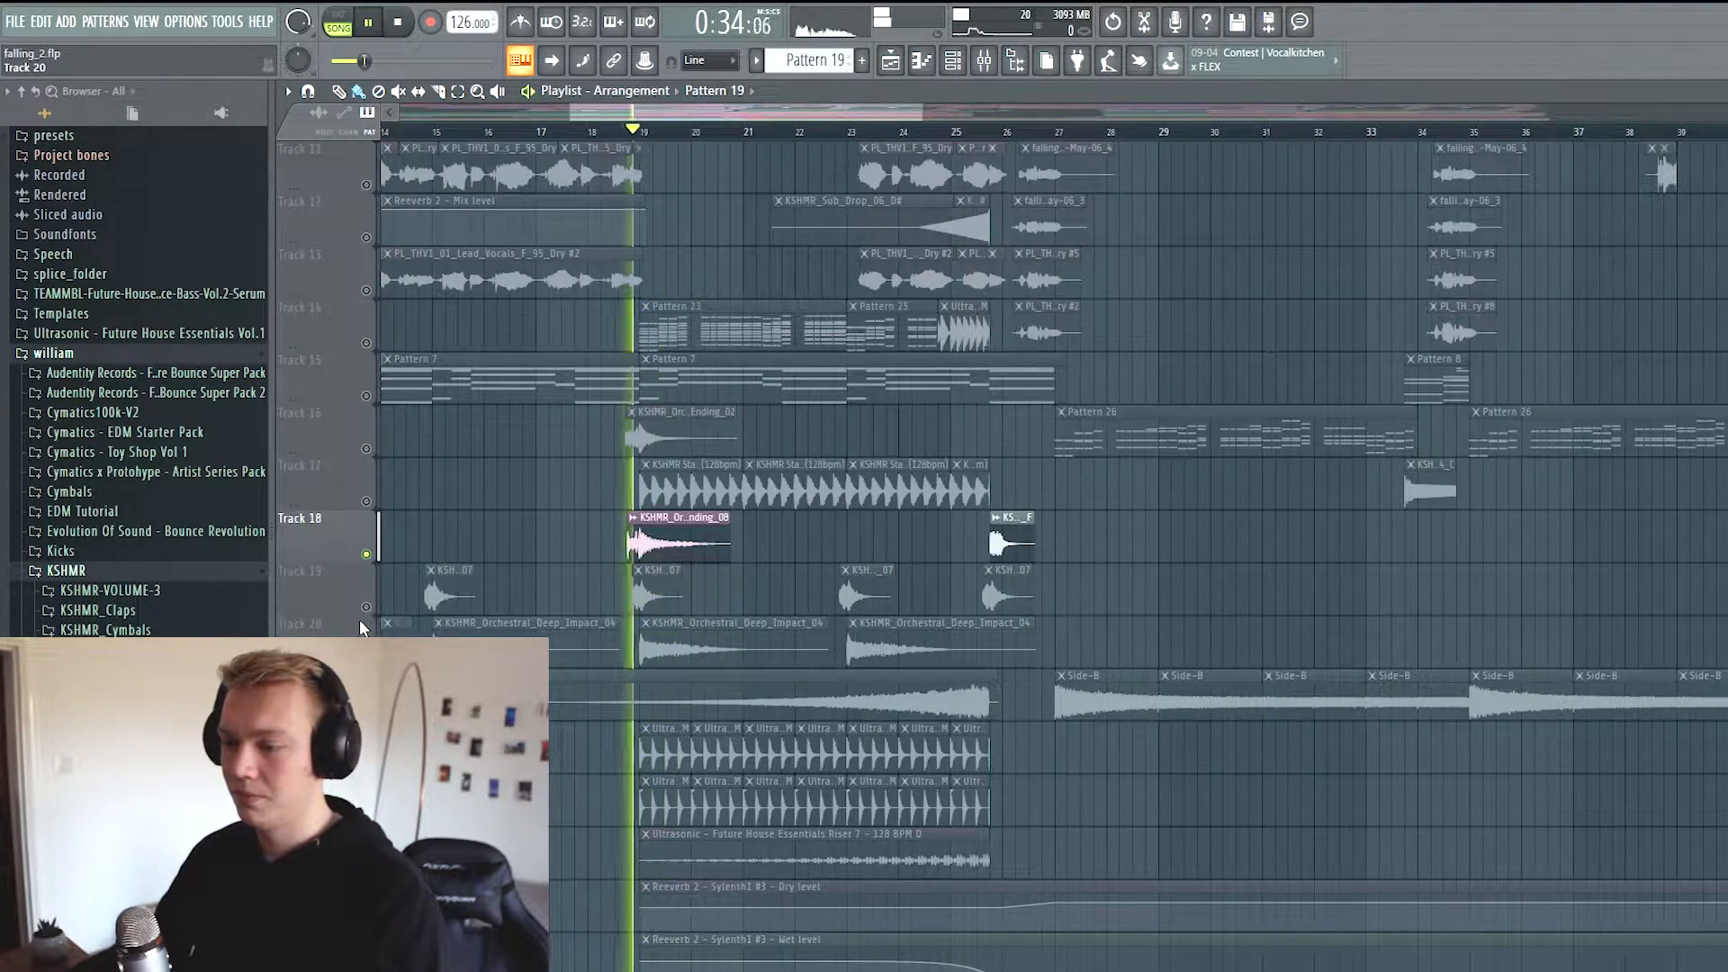
pyautogui.press('space')
pyautogui.rightClick(367, 606)
pyautogui.press('space')
pyautogui.press('space')
# Solo Track 20, play its KSHMR orchestral deep impact at bar 19, and unsolo the track
pyautogui.rightClick(366, 659)
pyautogui.press('space')
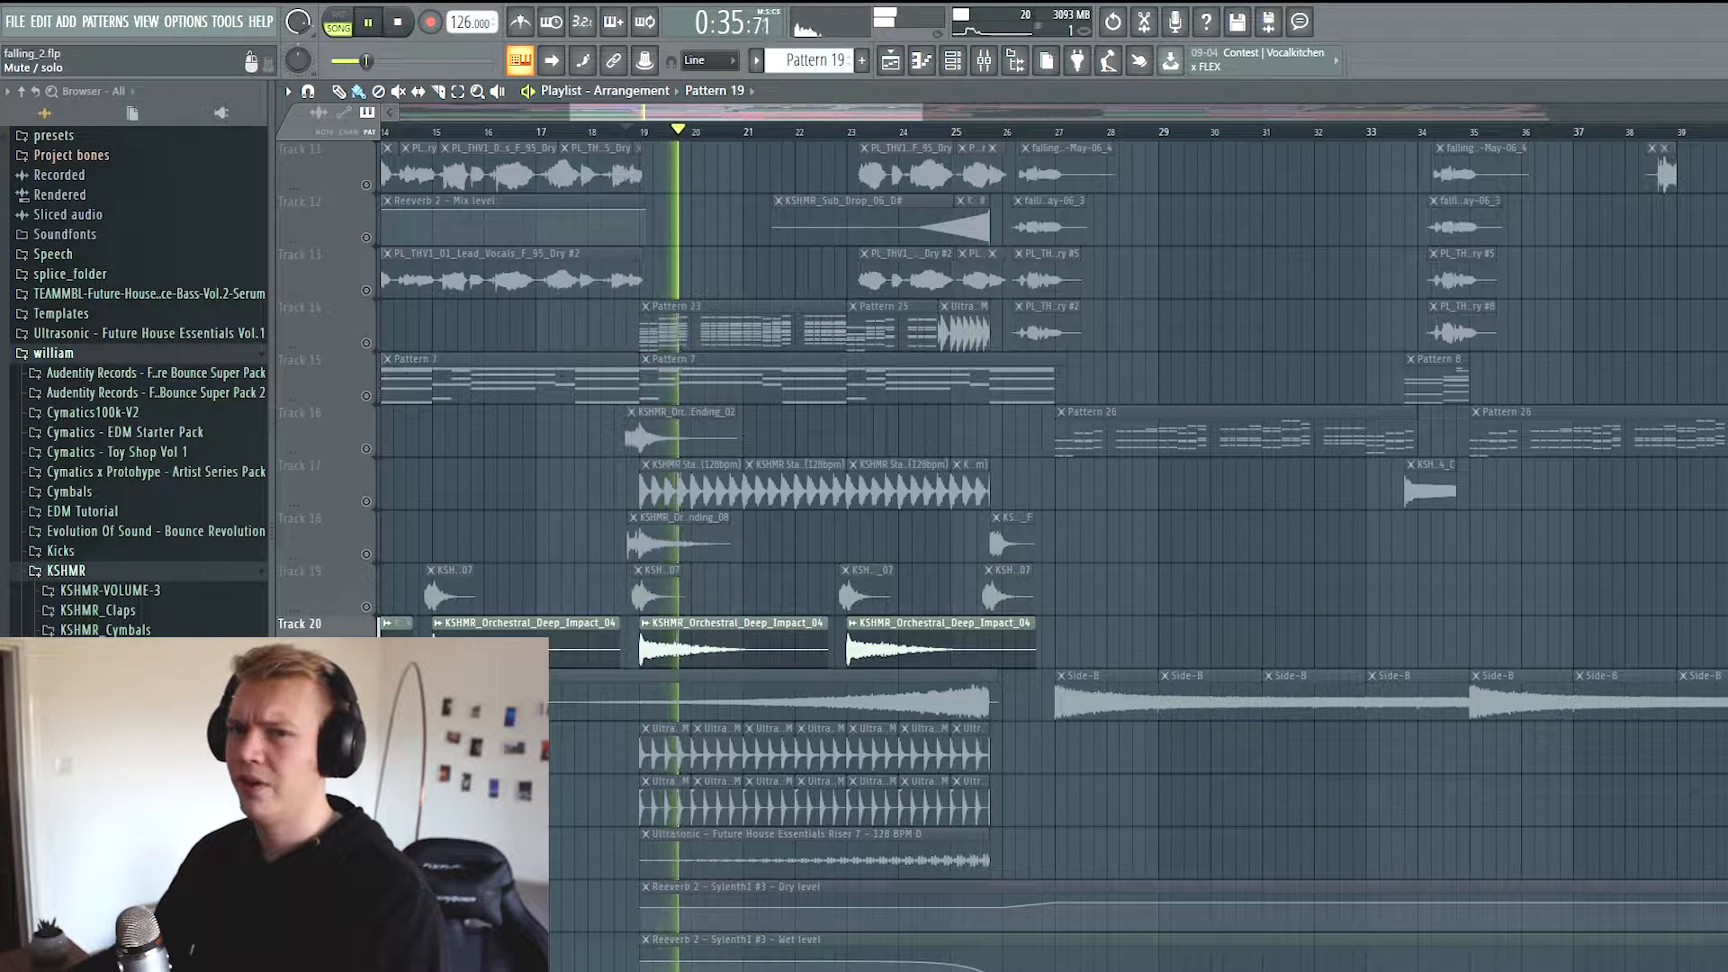
pyautogui.press('space')
pyautogui.rightClick(366, 659)
# Play Pattern 23 from bar 19 with its Sylenth1 #7 notes in view, and show its layered channels in the channel rack
pyautogui.press('space')
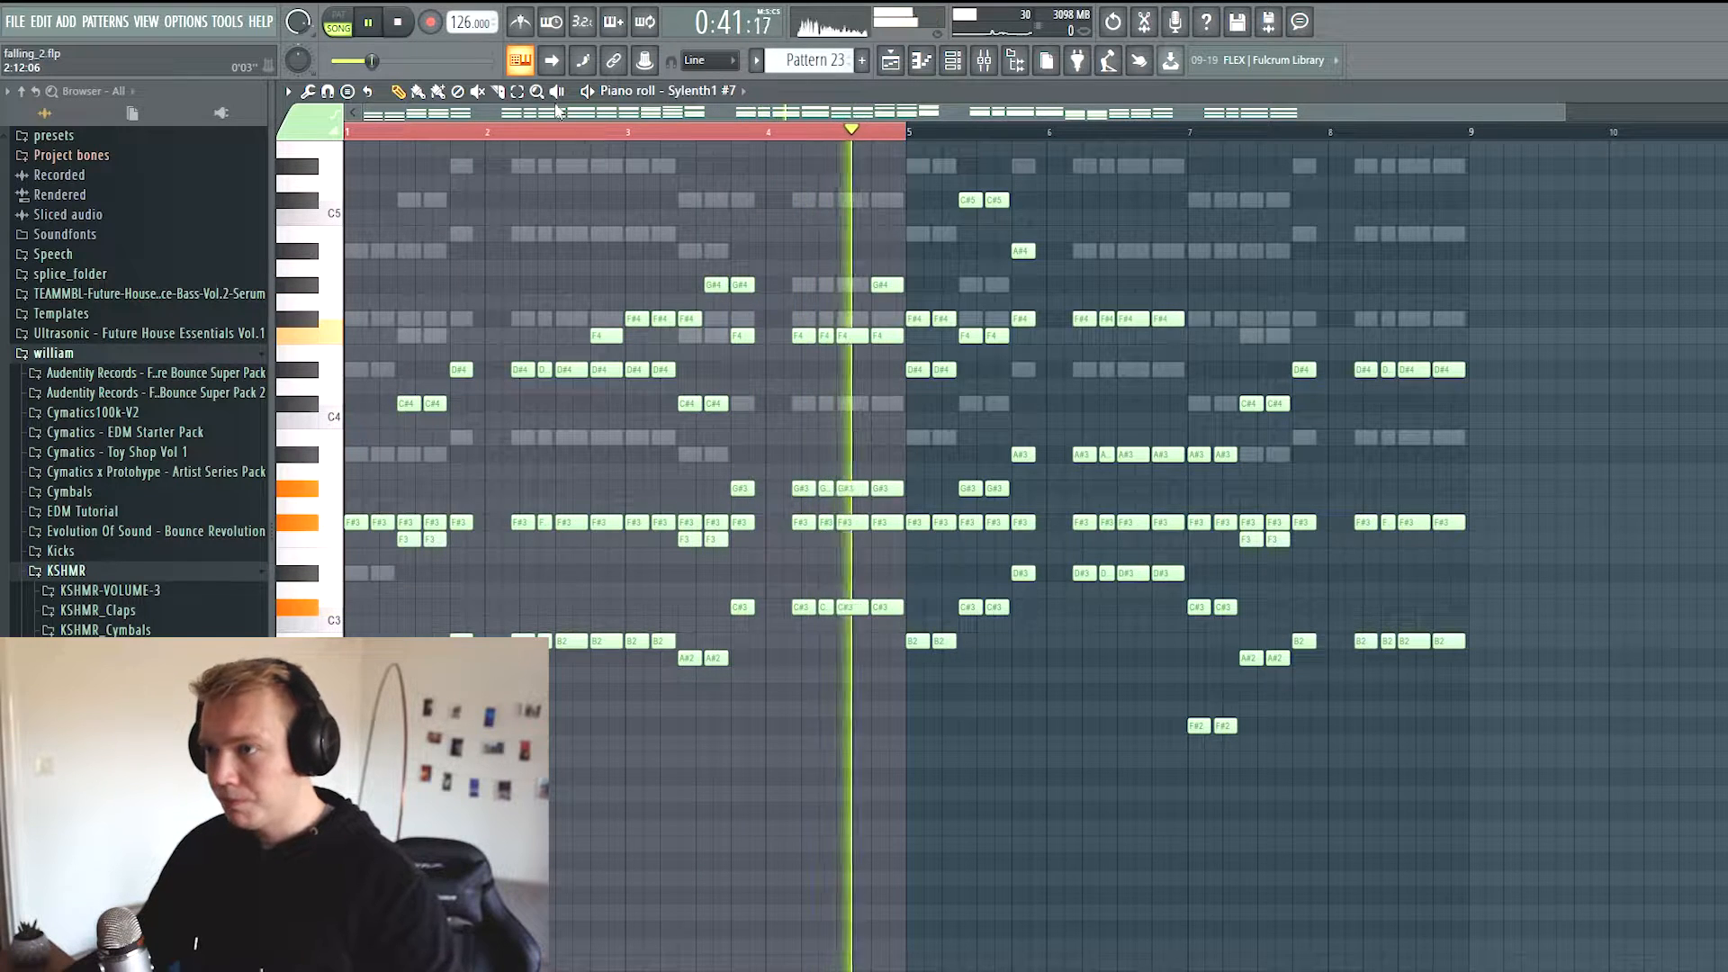
pyautogui.click(403, 25)
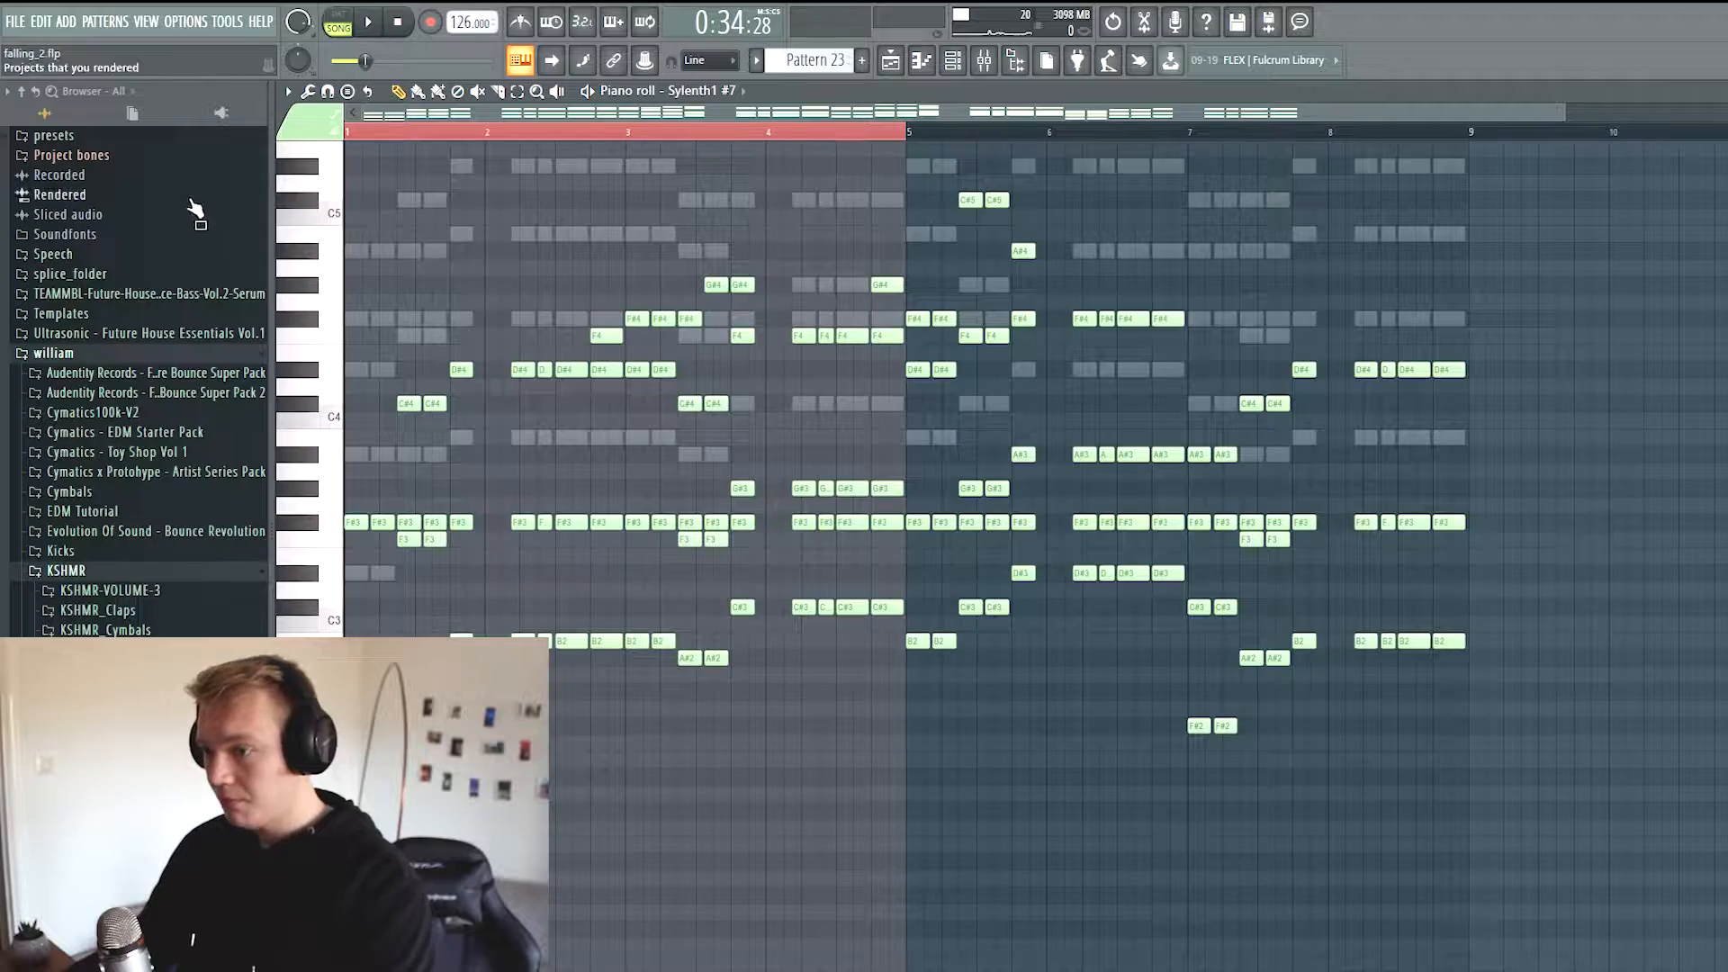
pyautogui.press('F6')
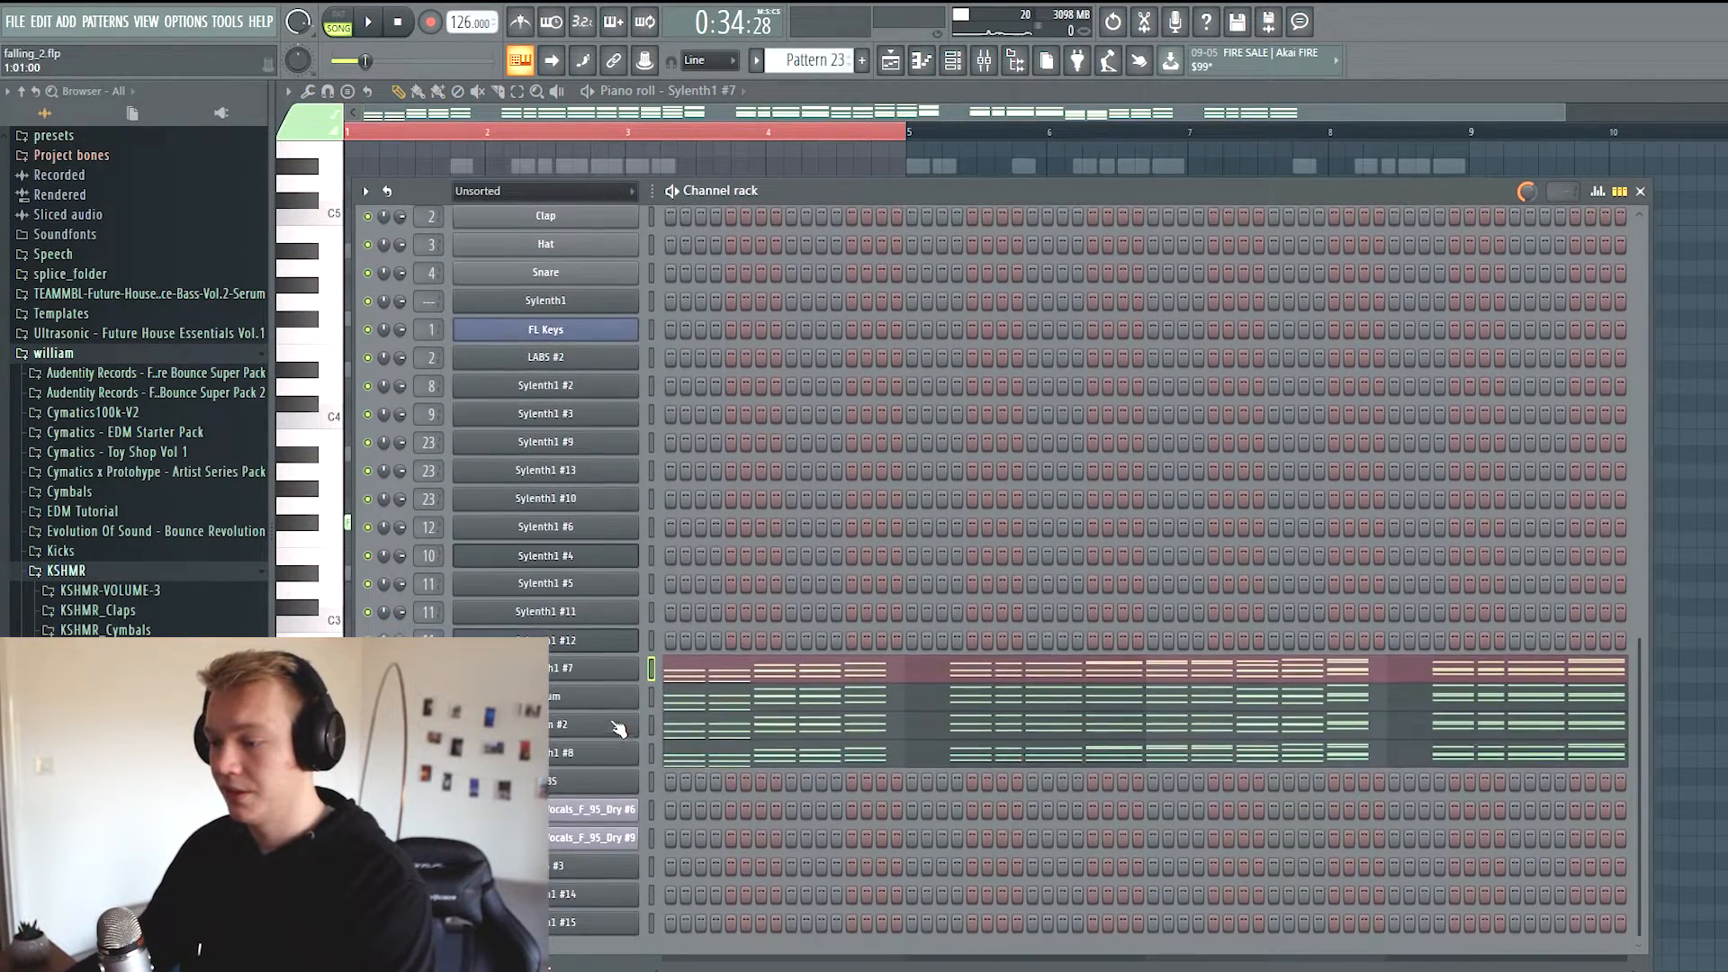
pyautogui.click(650, 752)
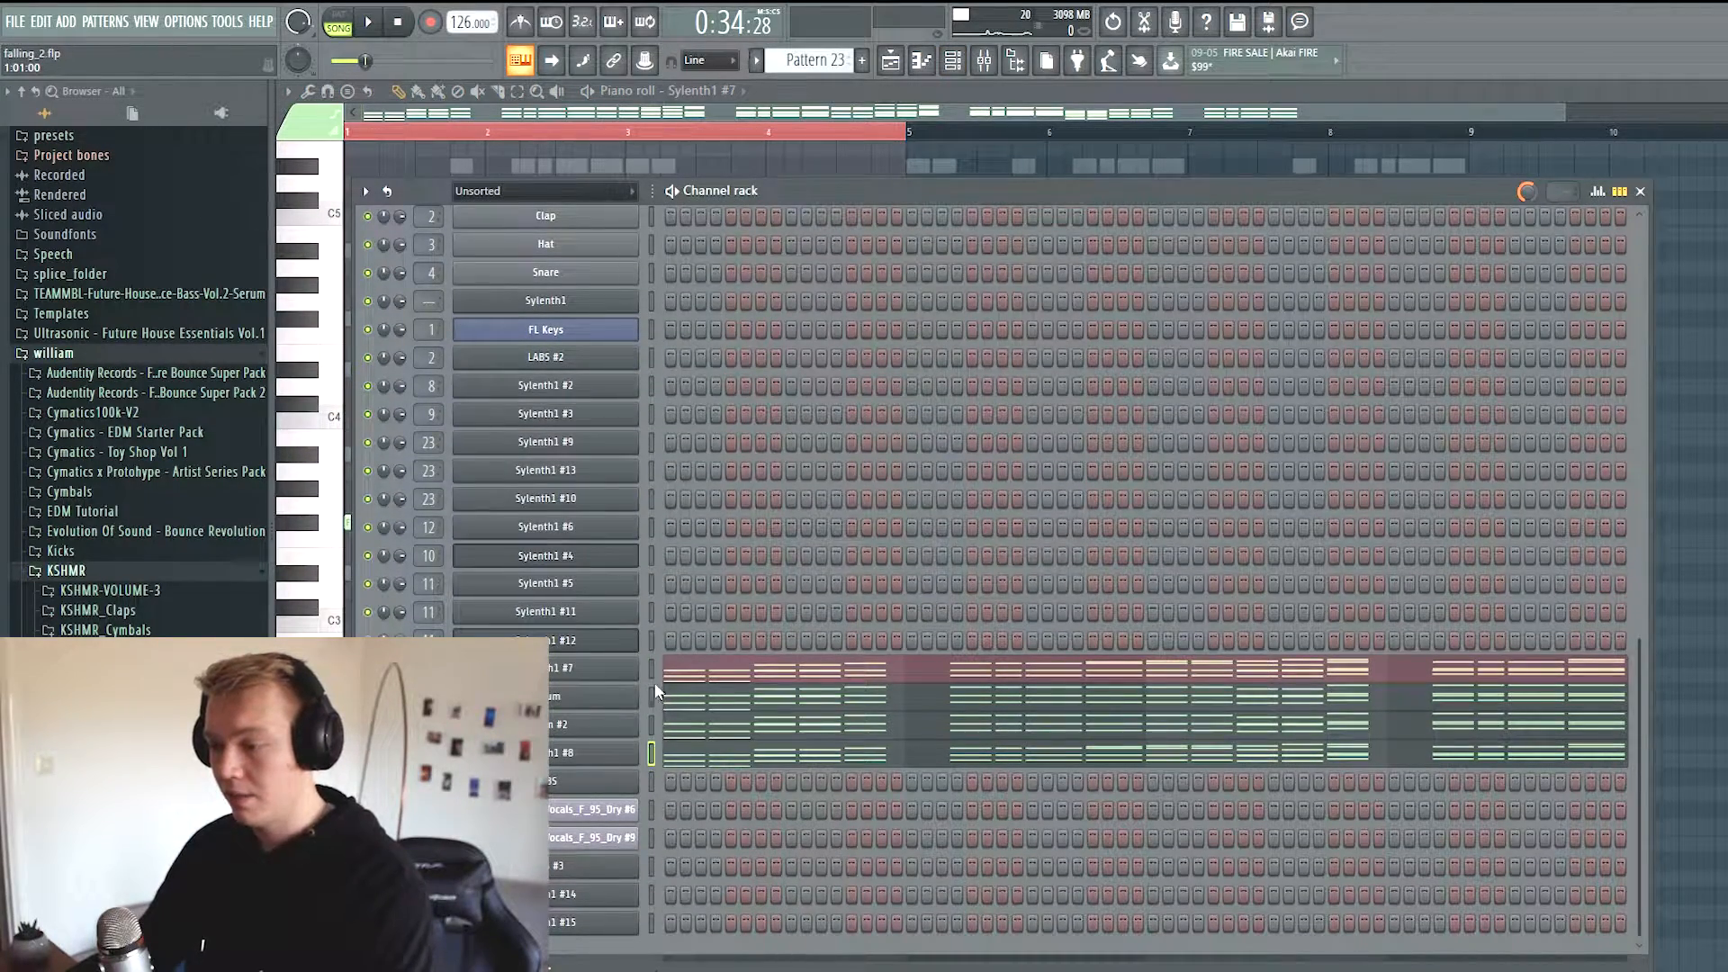
# Inspect the presets of Pattern 23's Sylenth1 #7, Serum, Serum #2 and Sylenth1 #8 layers, and play them together
pyautogui.click(615, 675)
pyautogui.moveTo(909, 284); pyautogui.dragTo(926, 240)
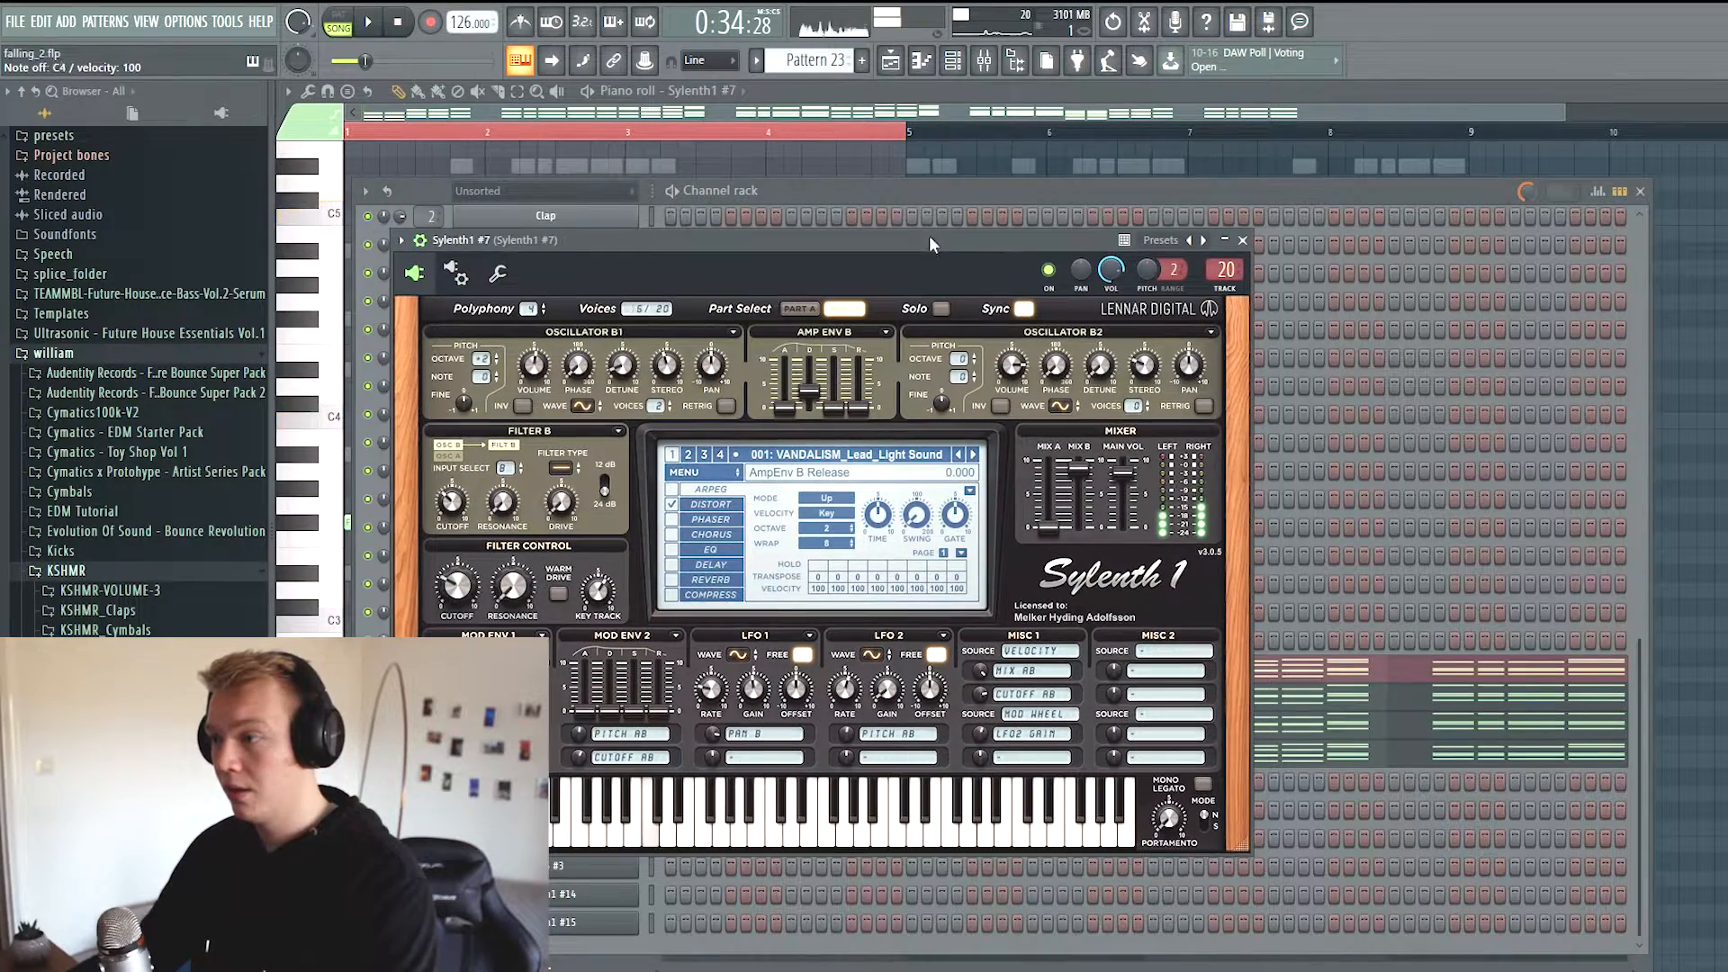
pyautogui.press('Escape')
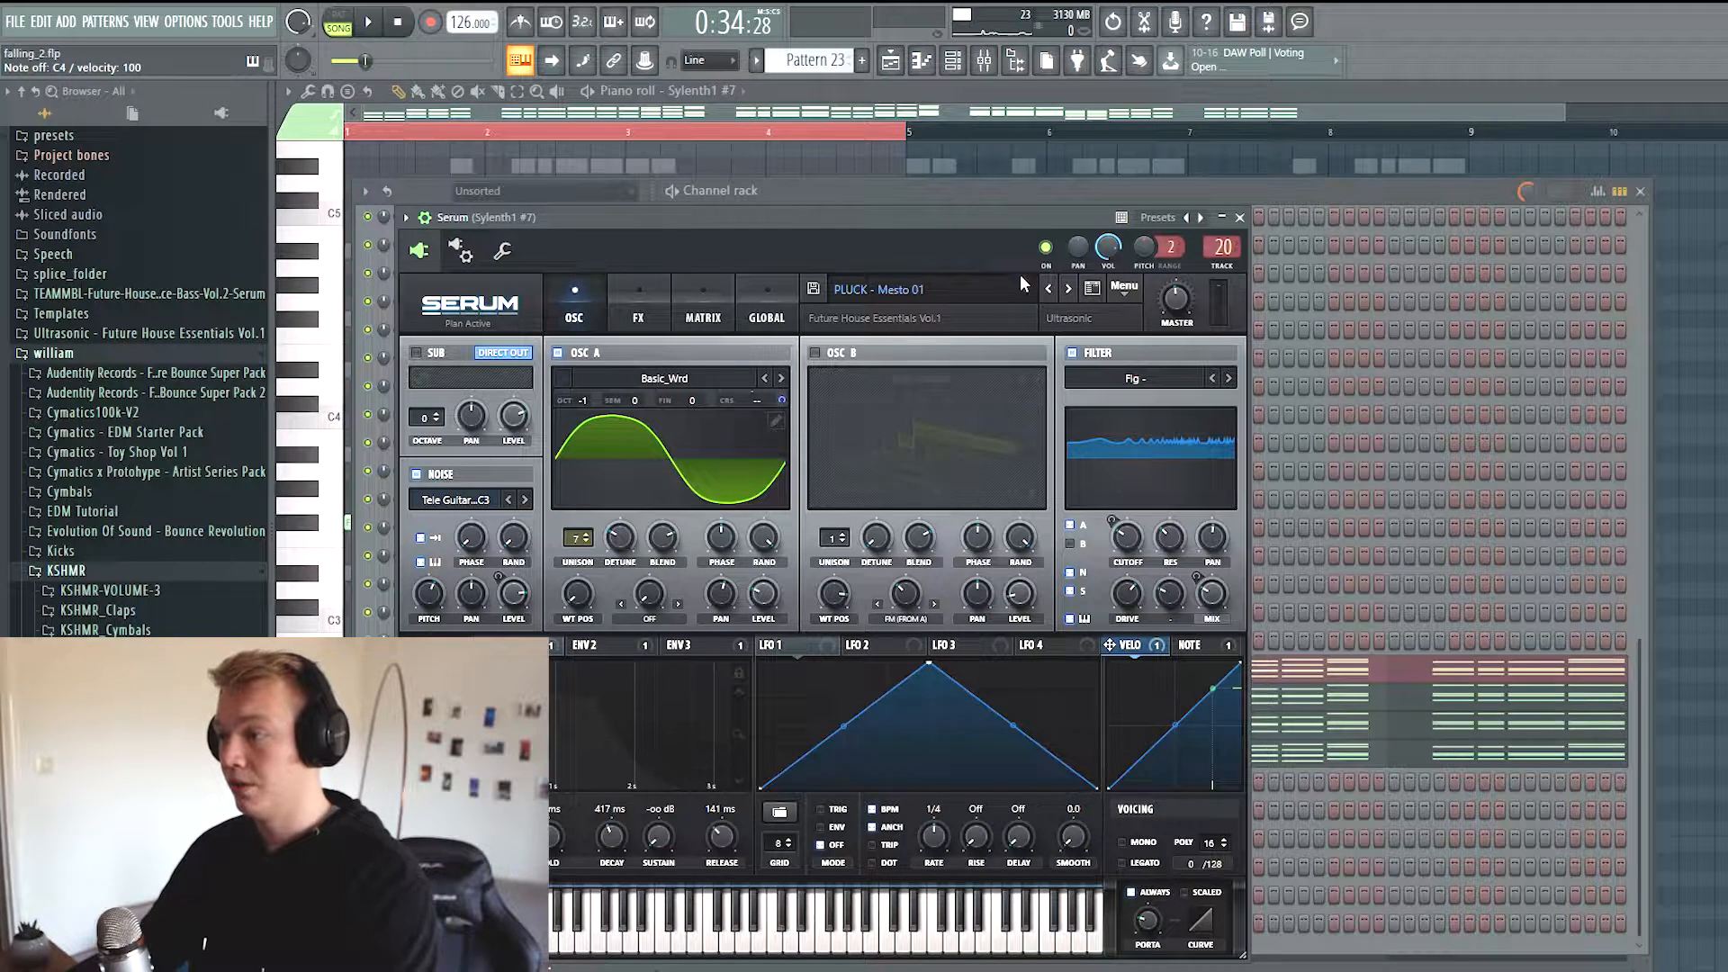
pyautogui.click(898, 190)
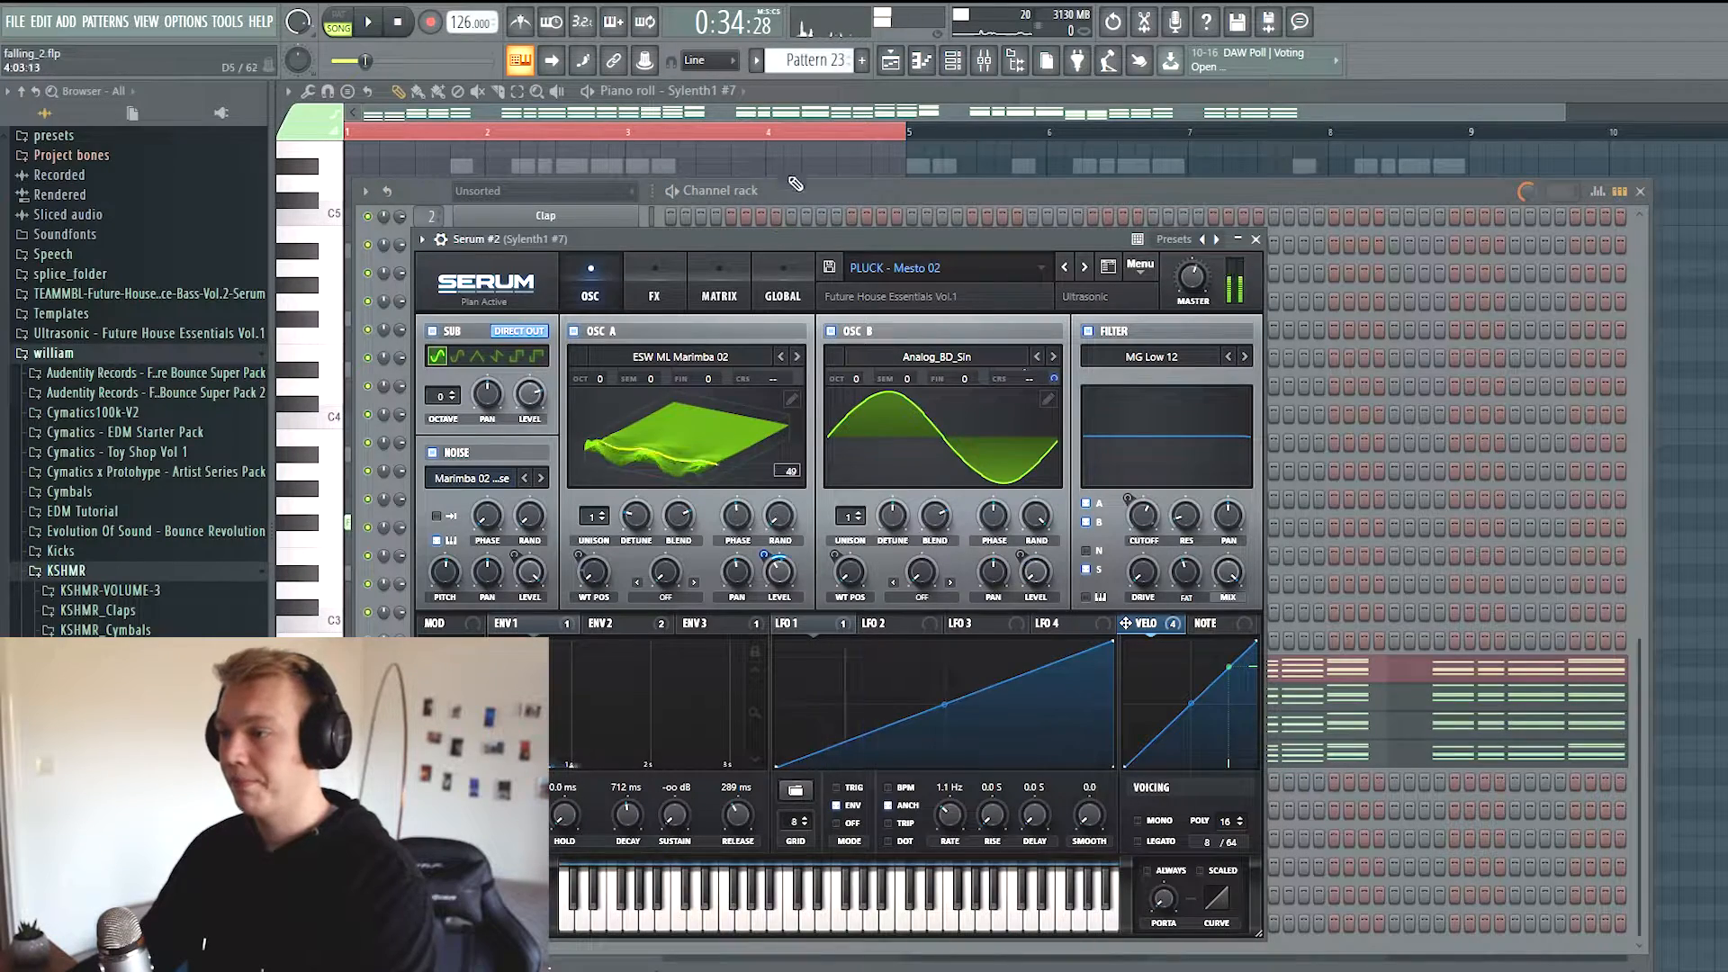
pyautogui.click(795, 186)
pyautogui.click(598, 749)
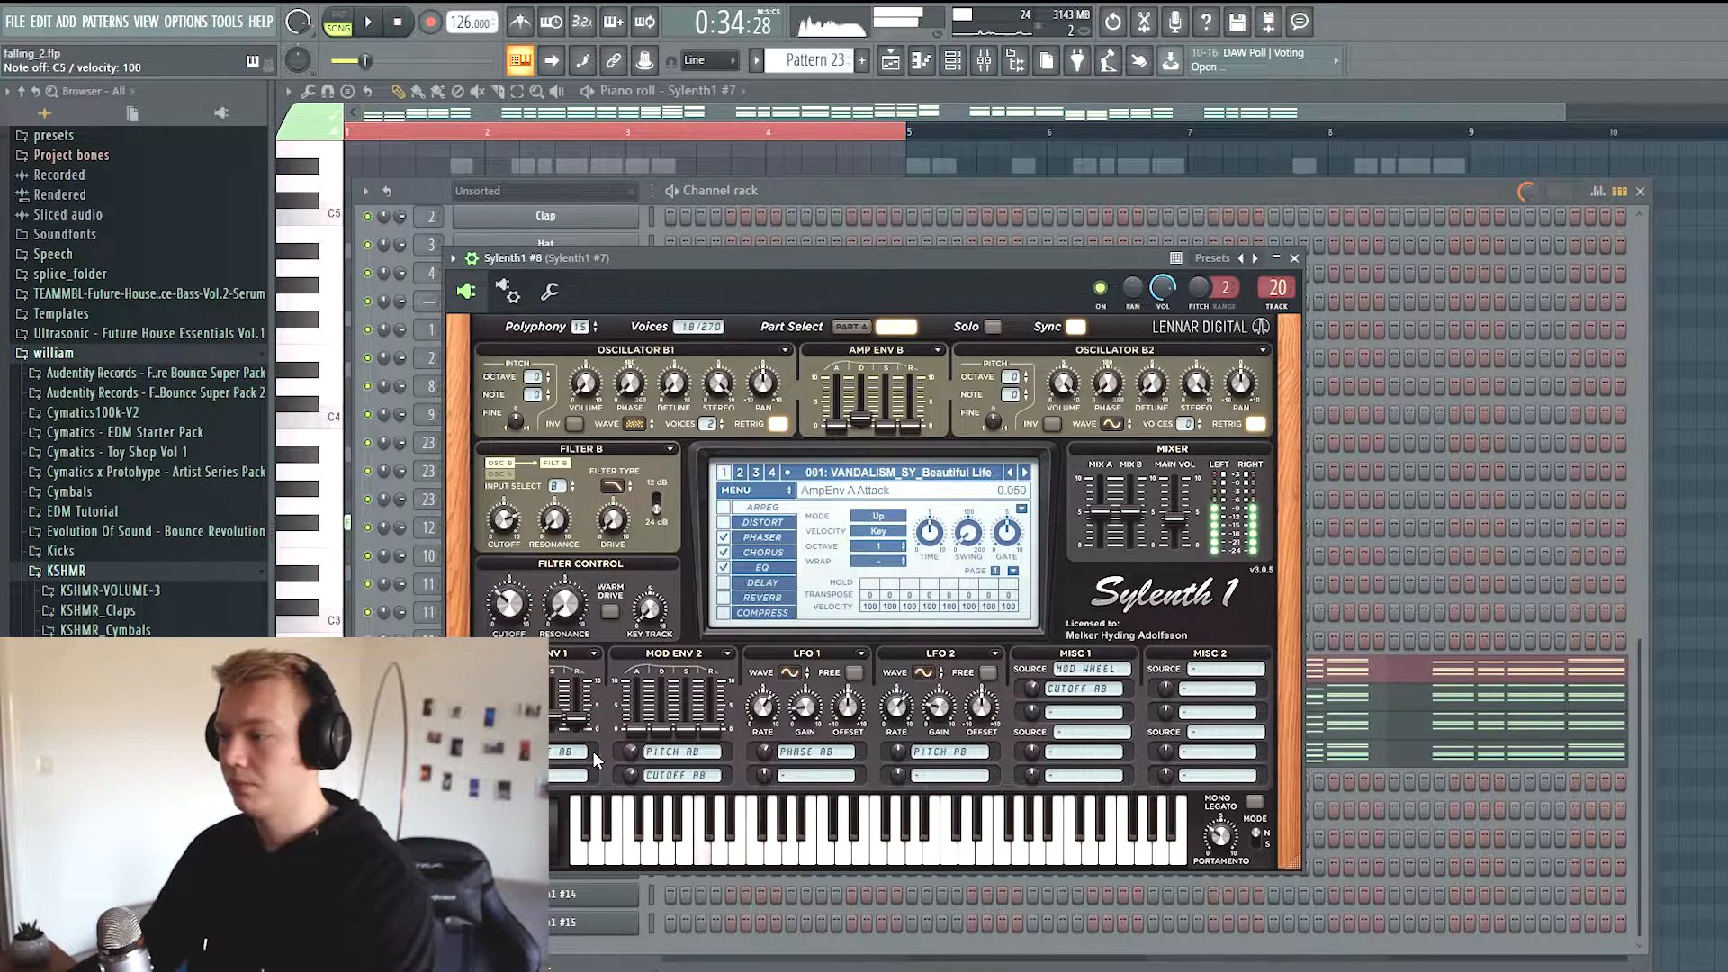
pyautogui.click(905, 201)
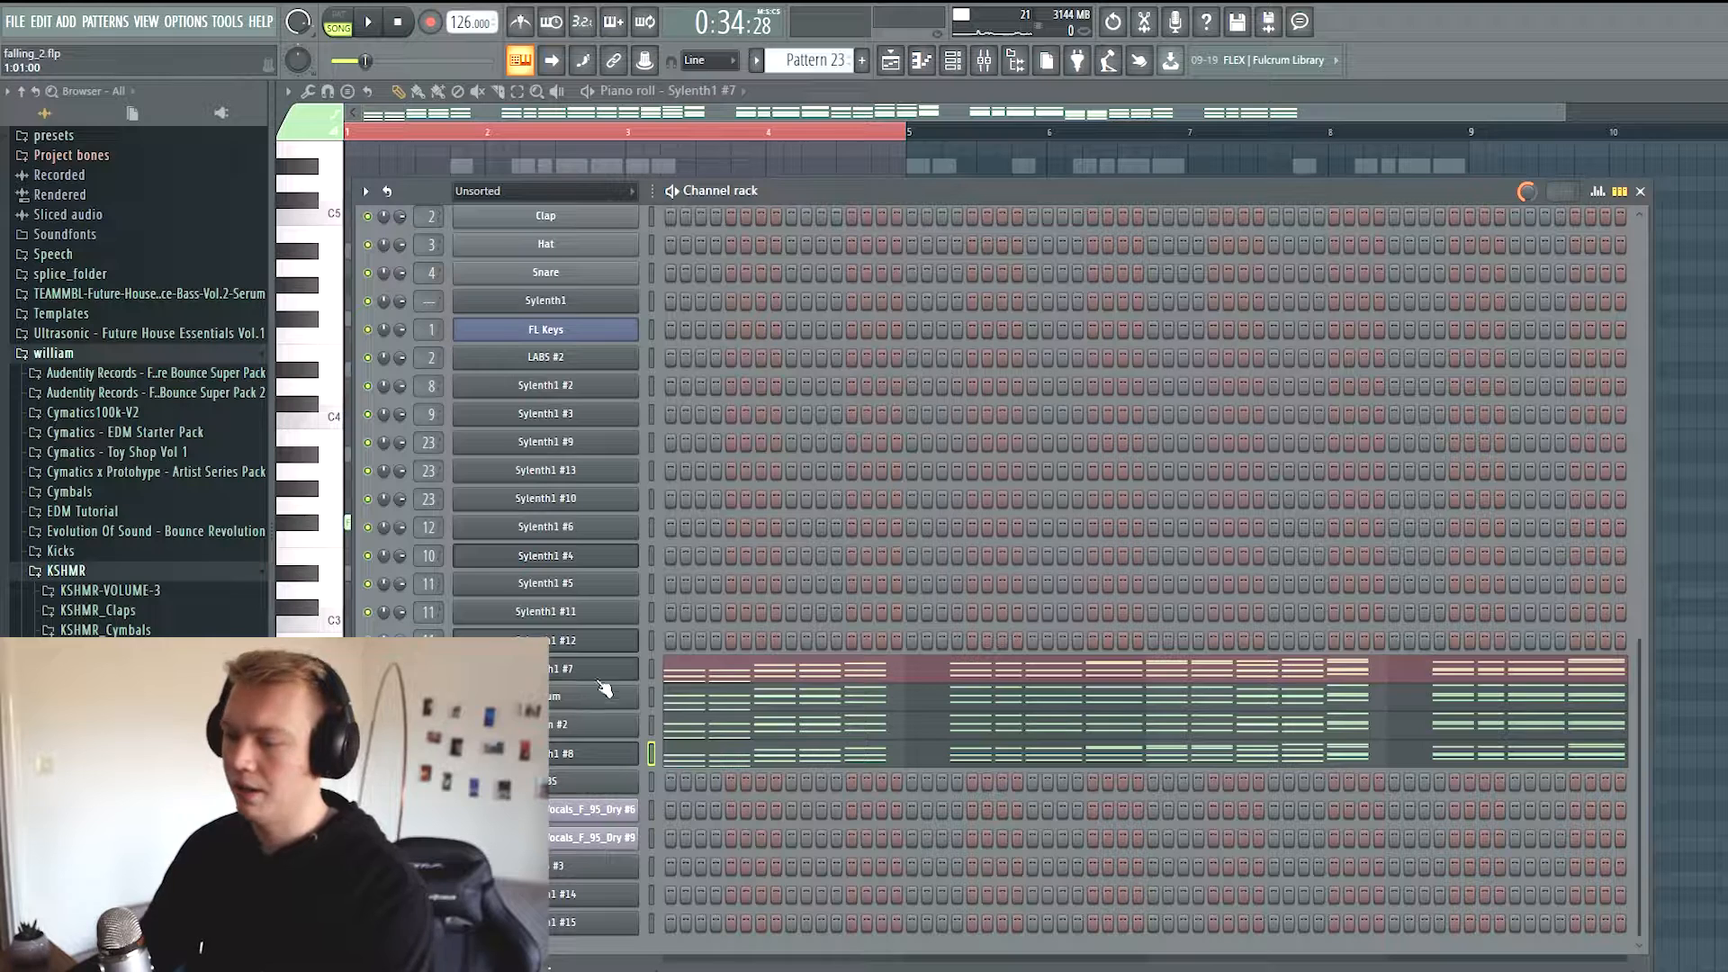
pyautogui.press('space')
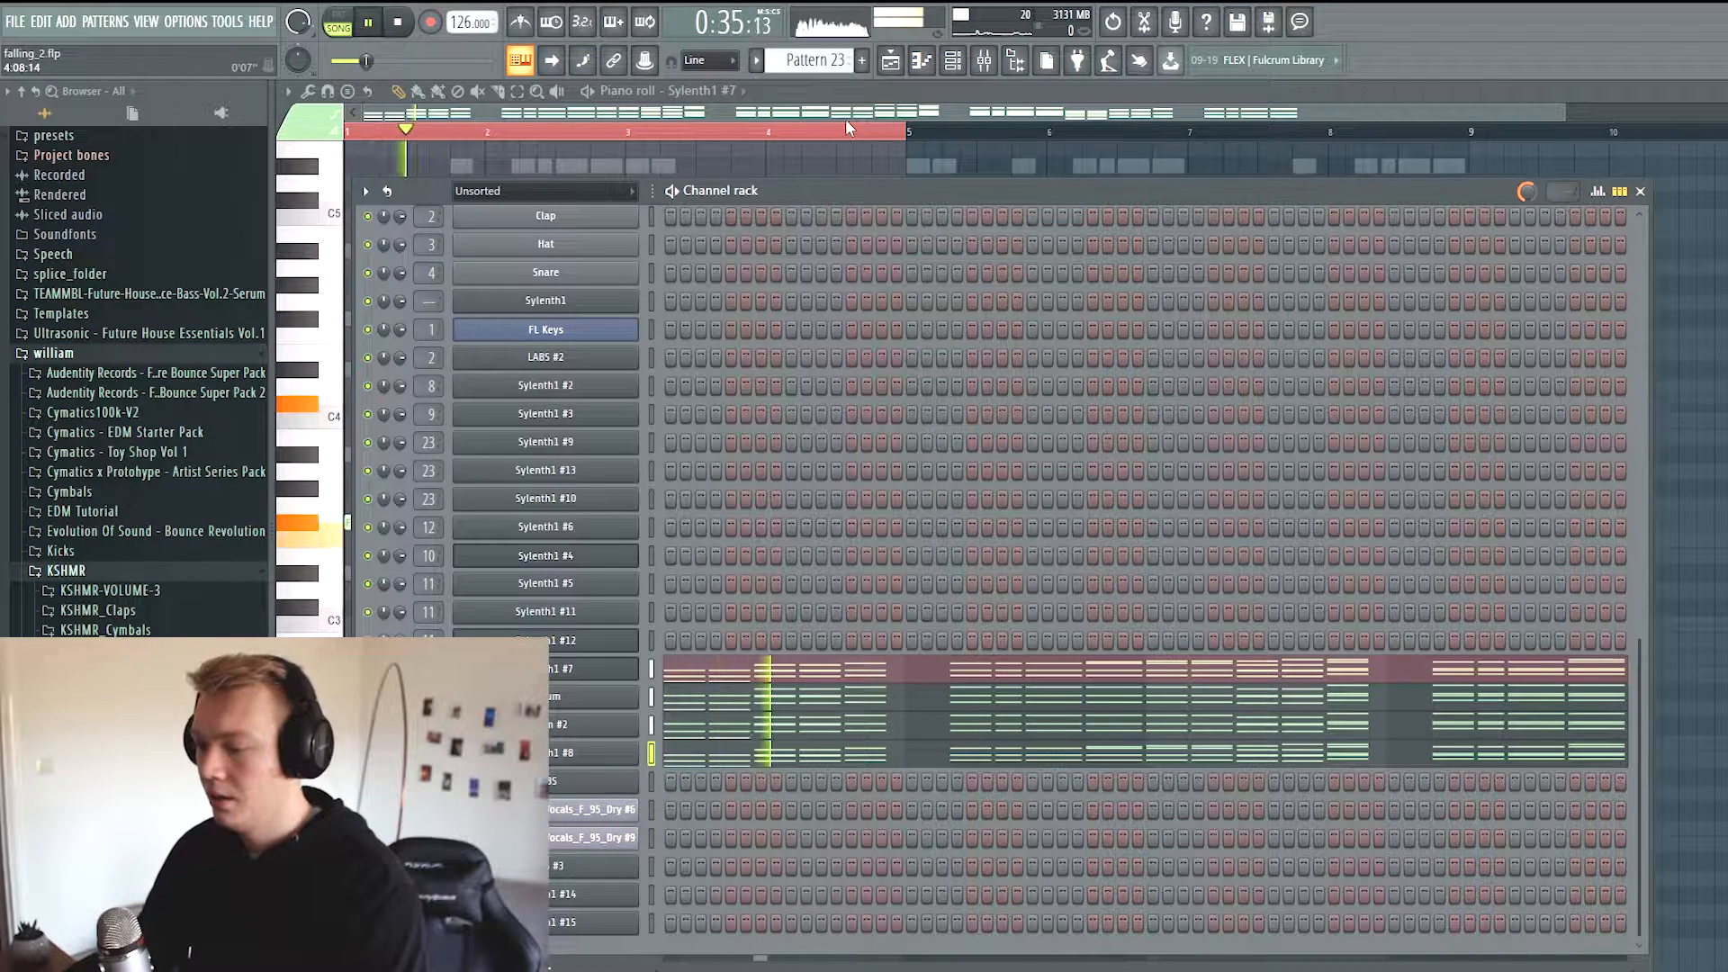
pyautogui.press('space')
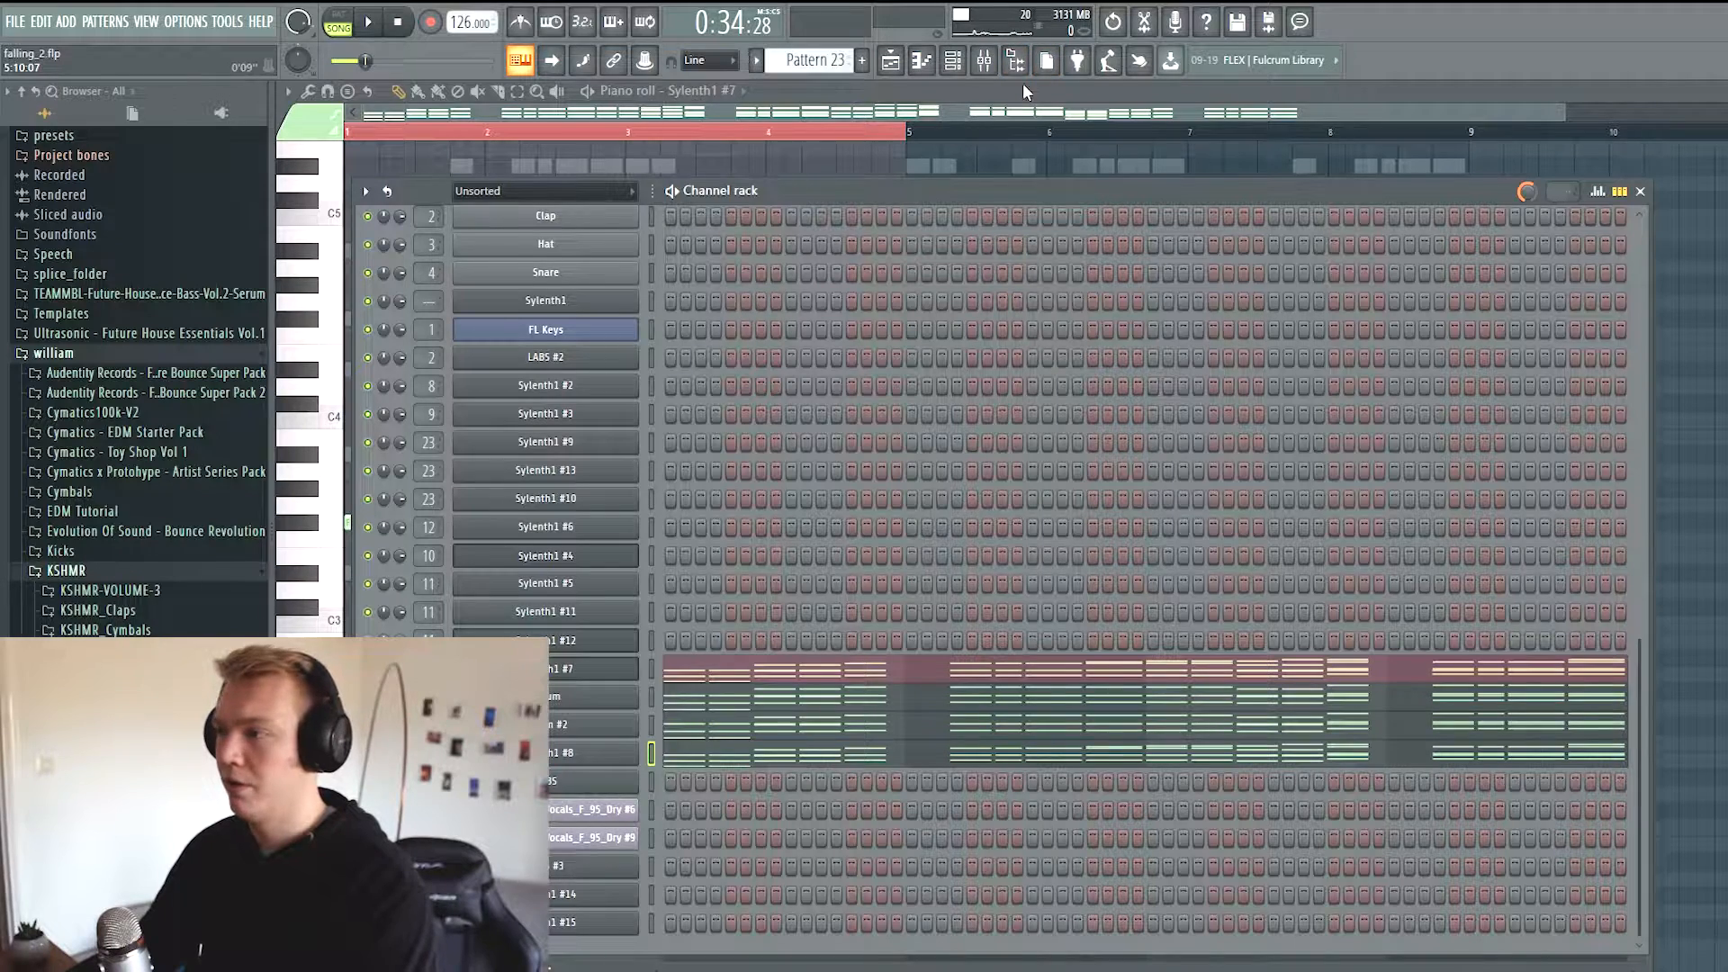
# Examine the OTT and Soundgoodizer settings on the Sylenth1 #7 mixer track
pyautogui.click(986, 61)
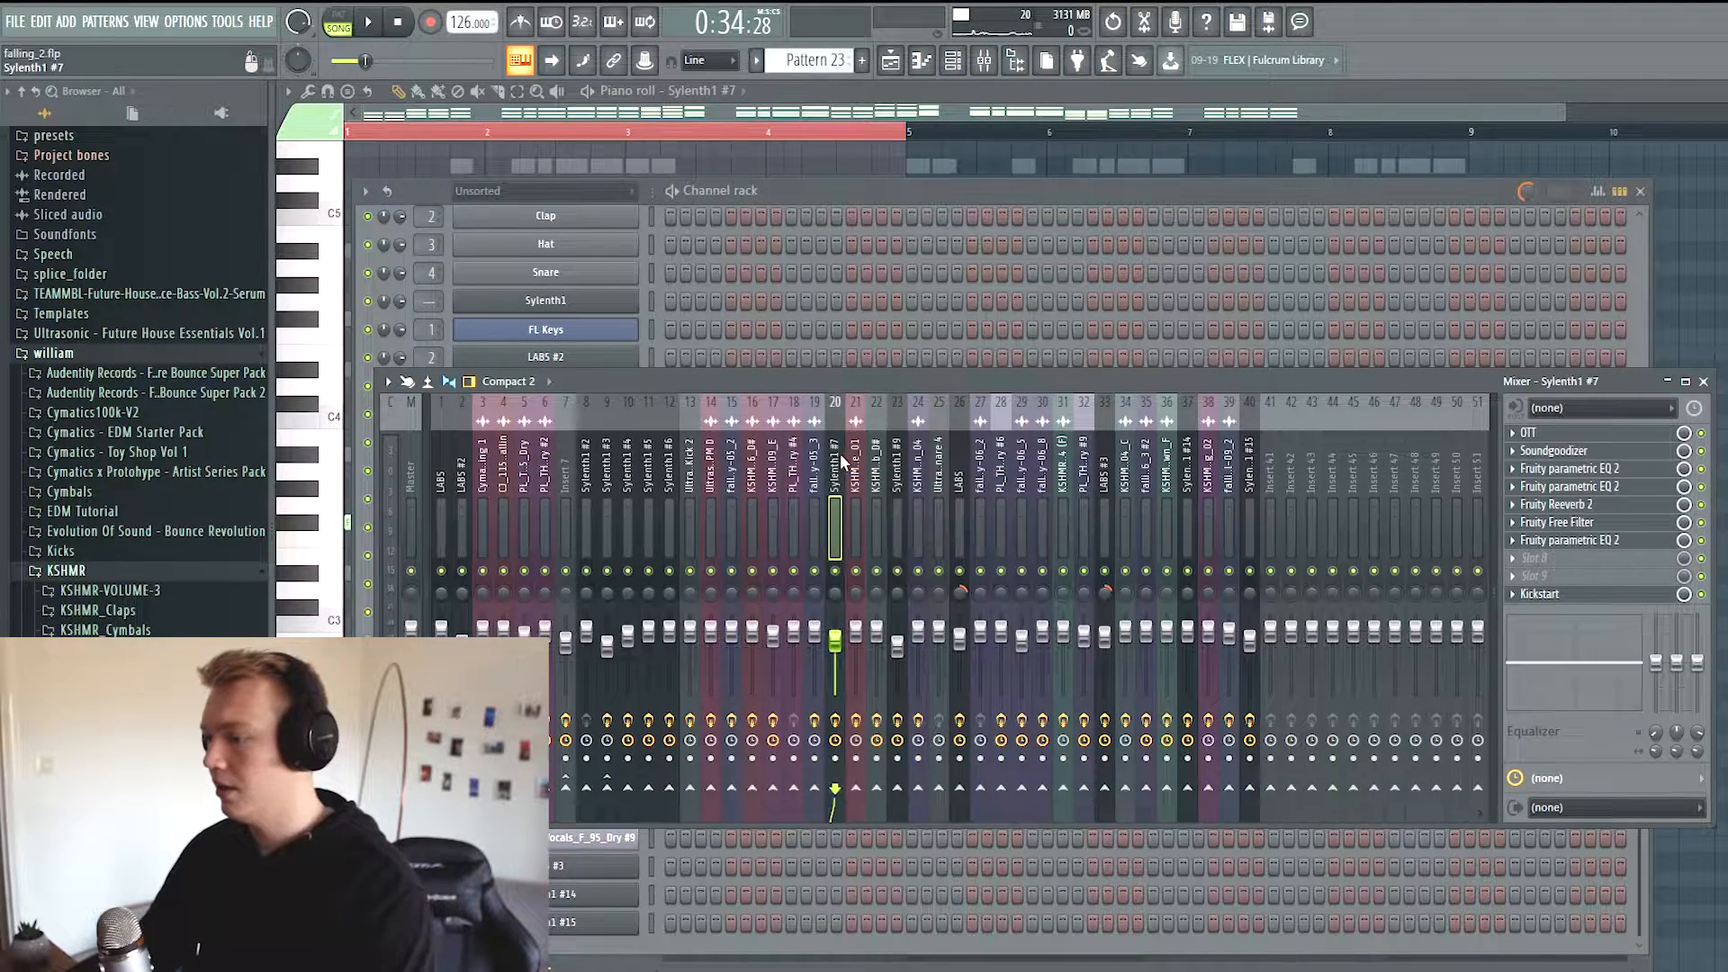
pyautogui.click(1573, 436)
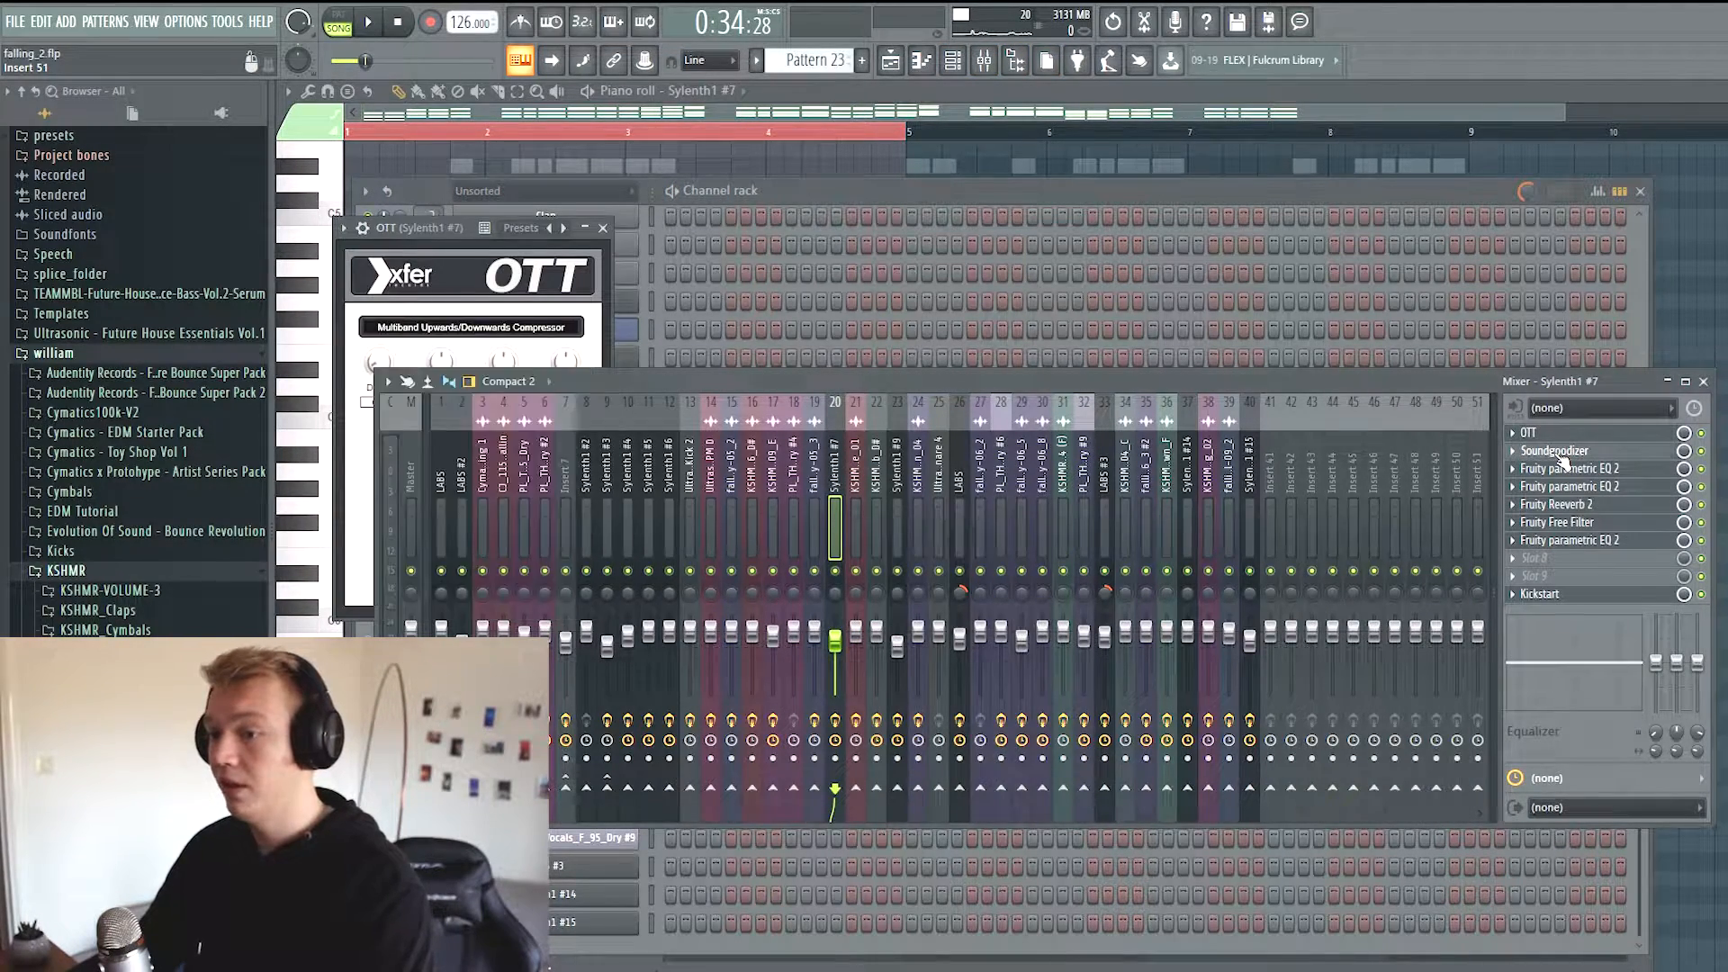
pyautogui.click(1583, 450)
pyautogui.click(1606, 442)
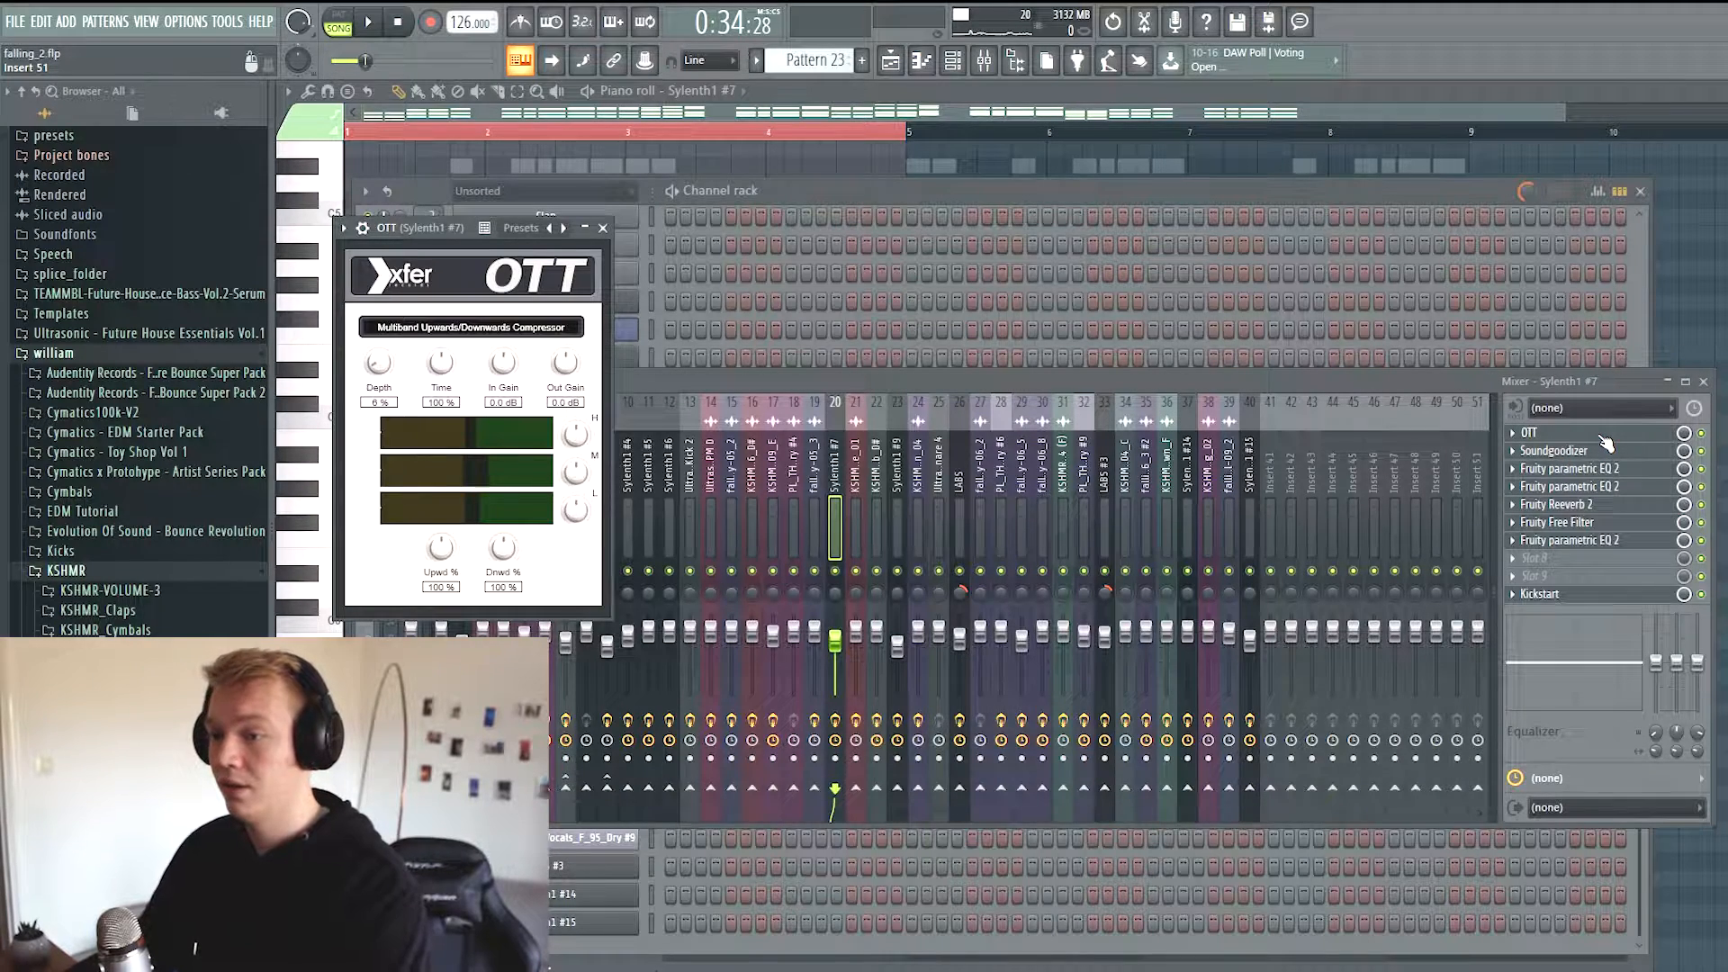
pyautogui.click(1589, 455)
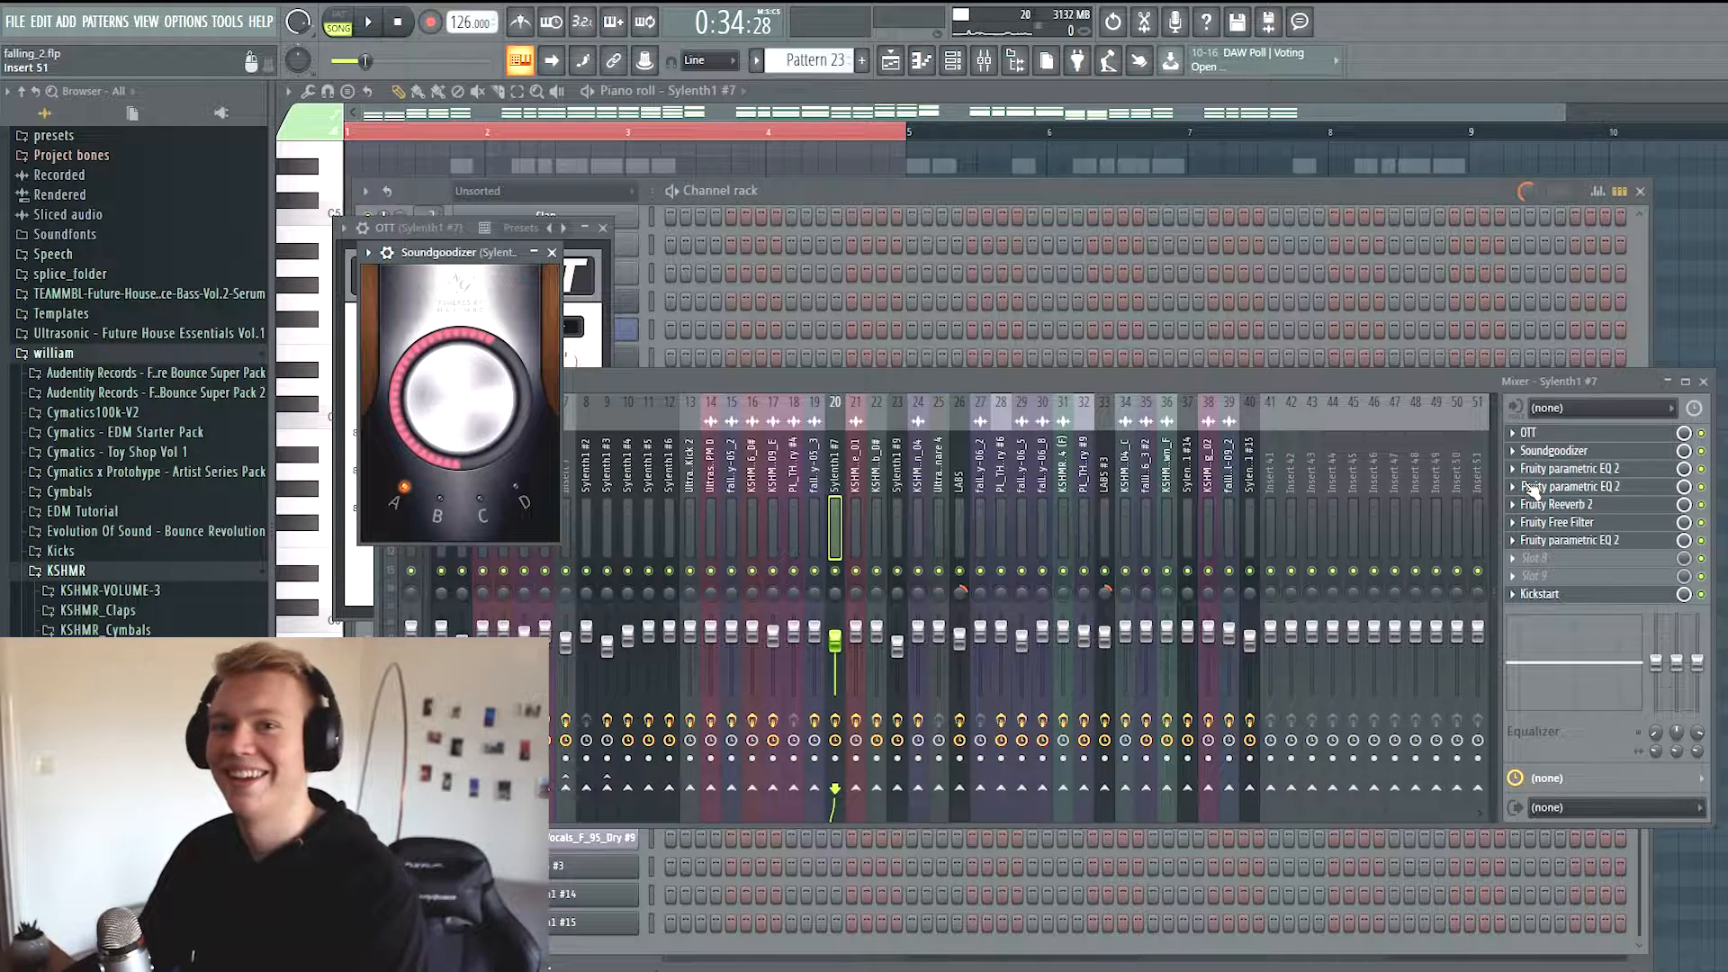
# Inspect the Sylenth1 #7 mixer track's three Fruity parametric EQ 2 curves, Fruity Reeverb 2 and Fruity Free Filter
pyautogui.click(1619, 475)
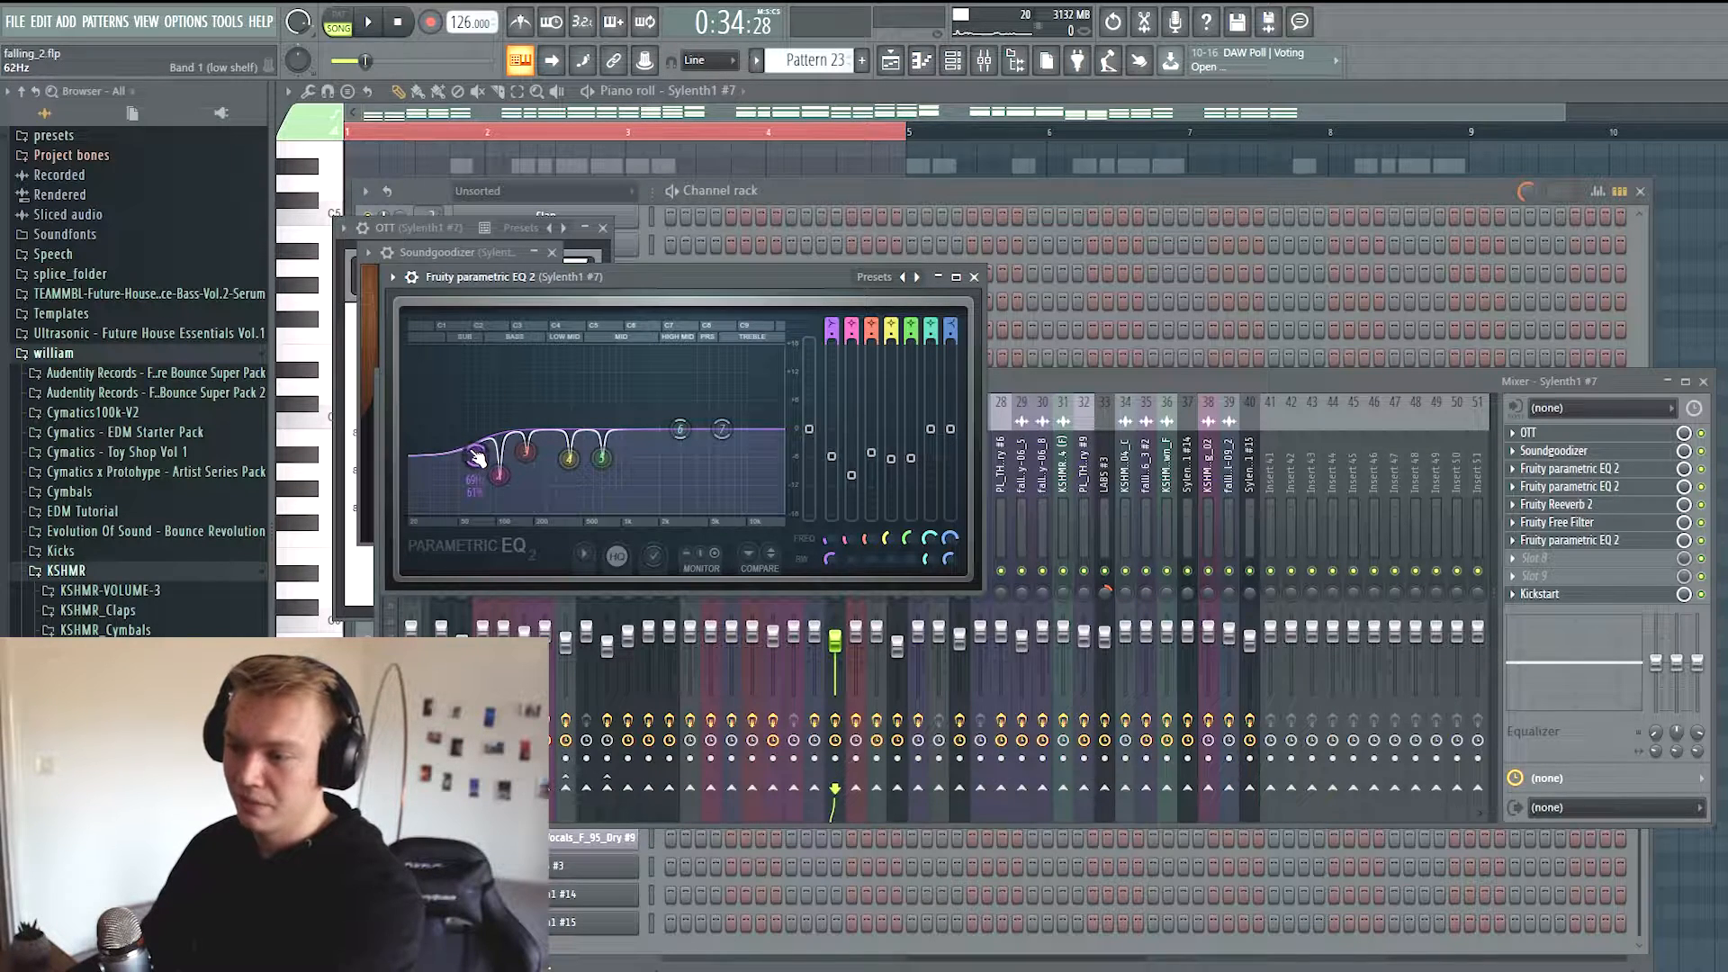
pyautogui.click(1541, 486)
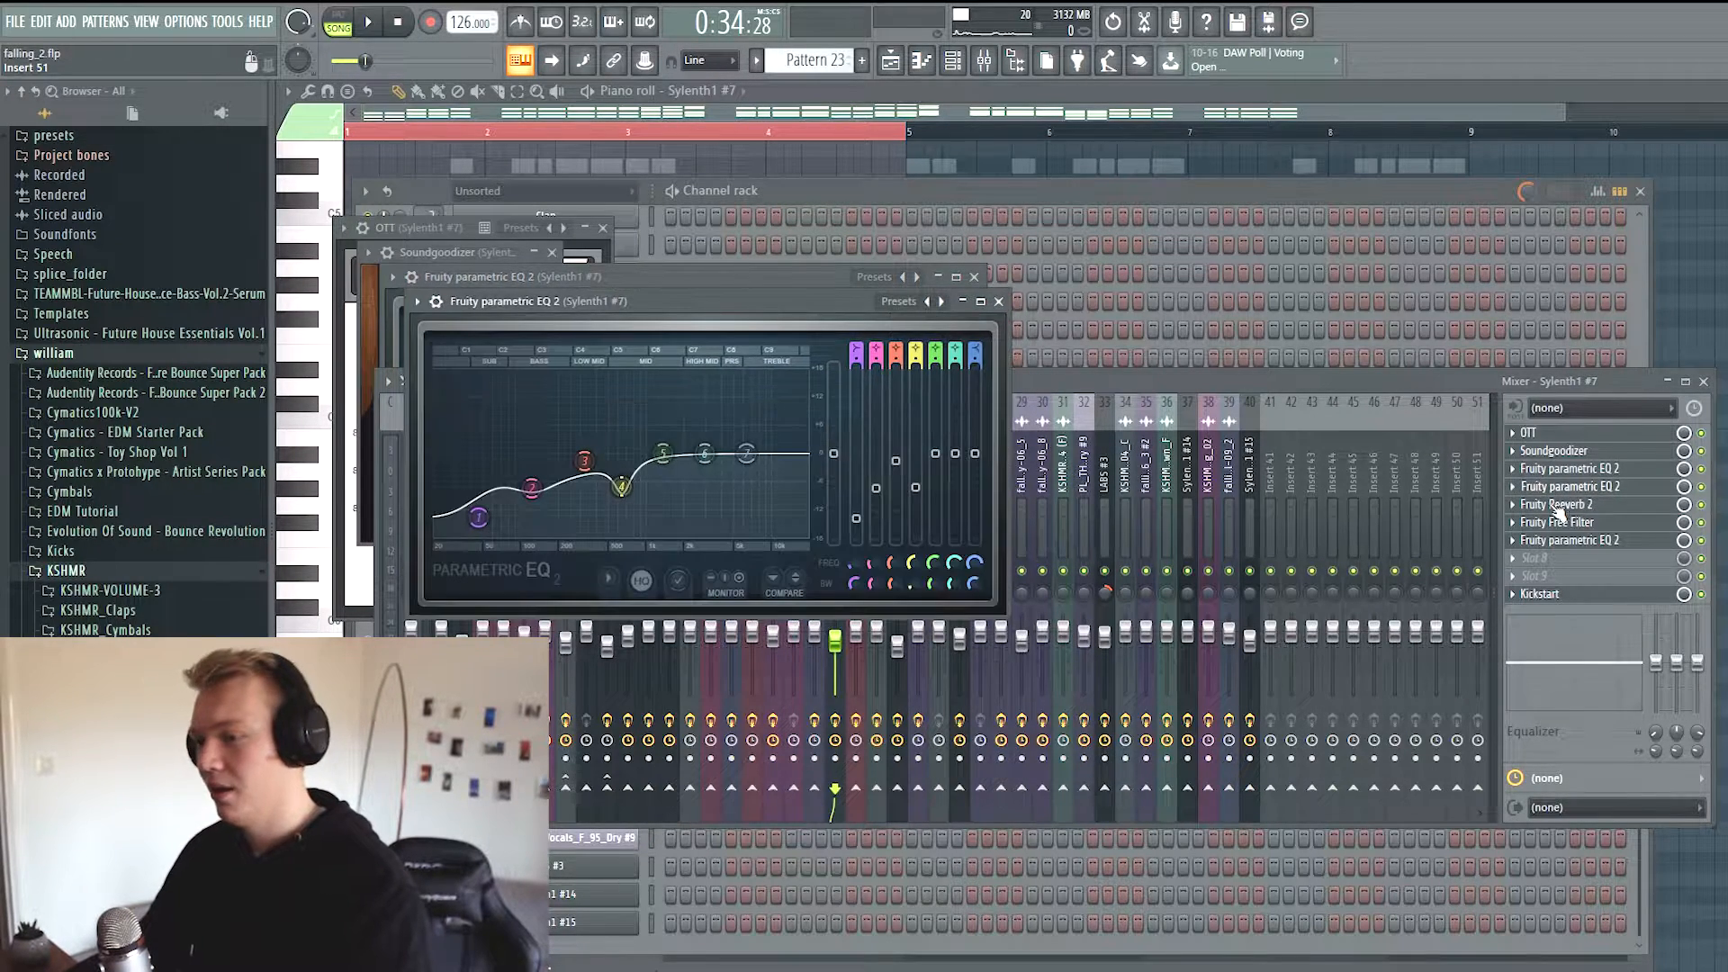
pyautogui.click(1542, 580)
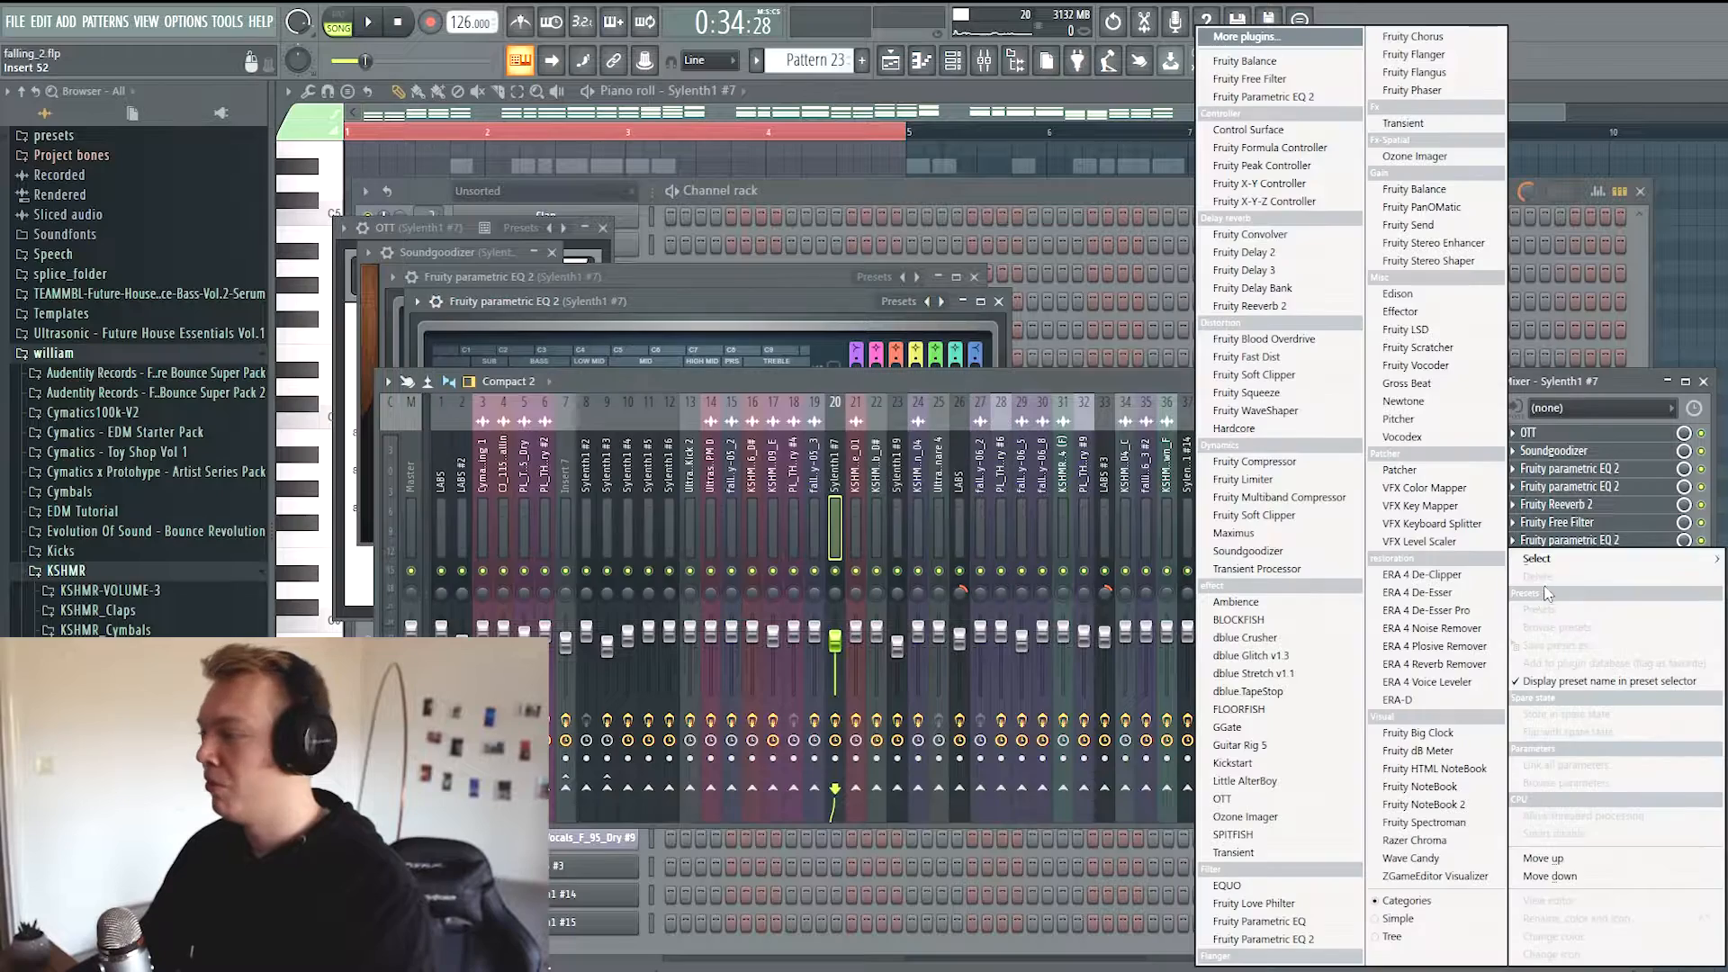
pyautogui.click(1588, 509)
pyautogui.click(1596, 509)
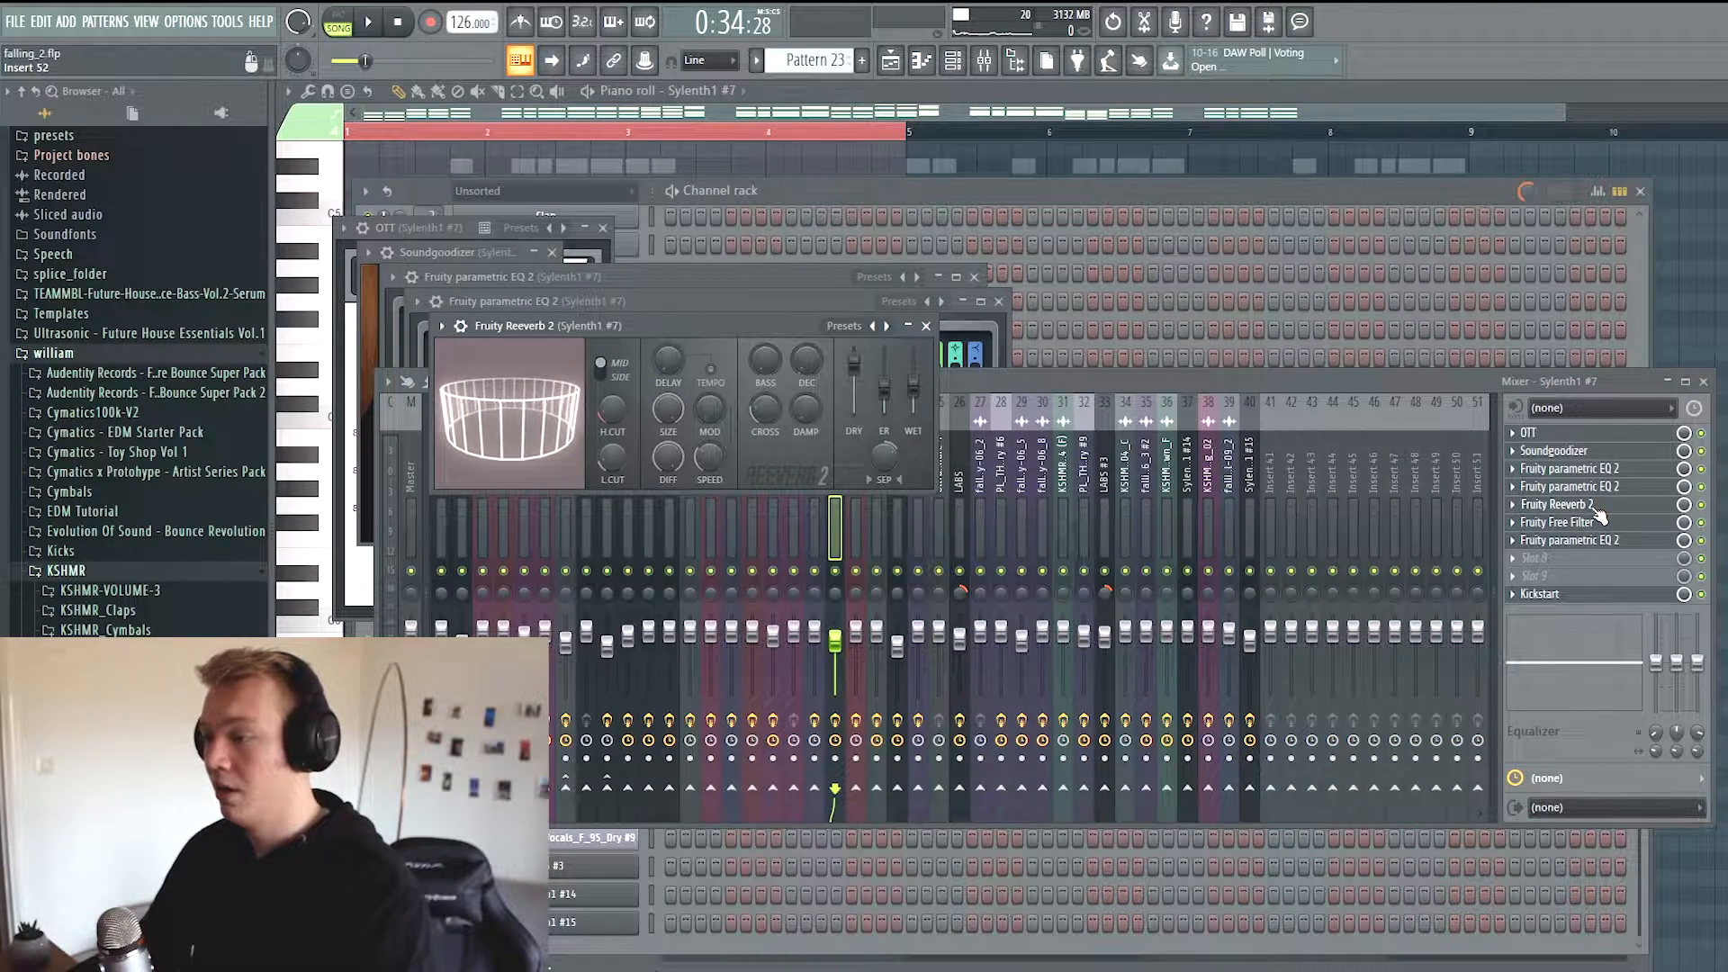
pyautogui.click(1594, 525)
pyautogui.click(1589, 541)
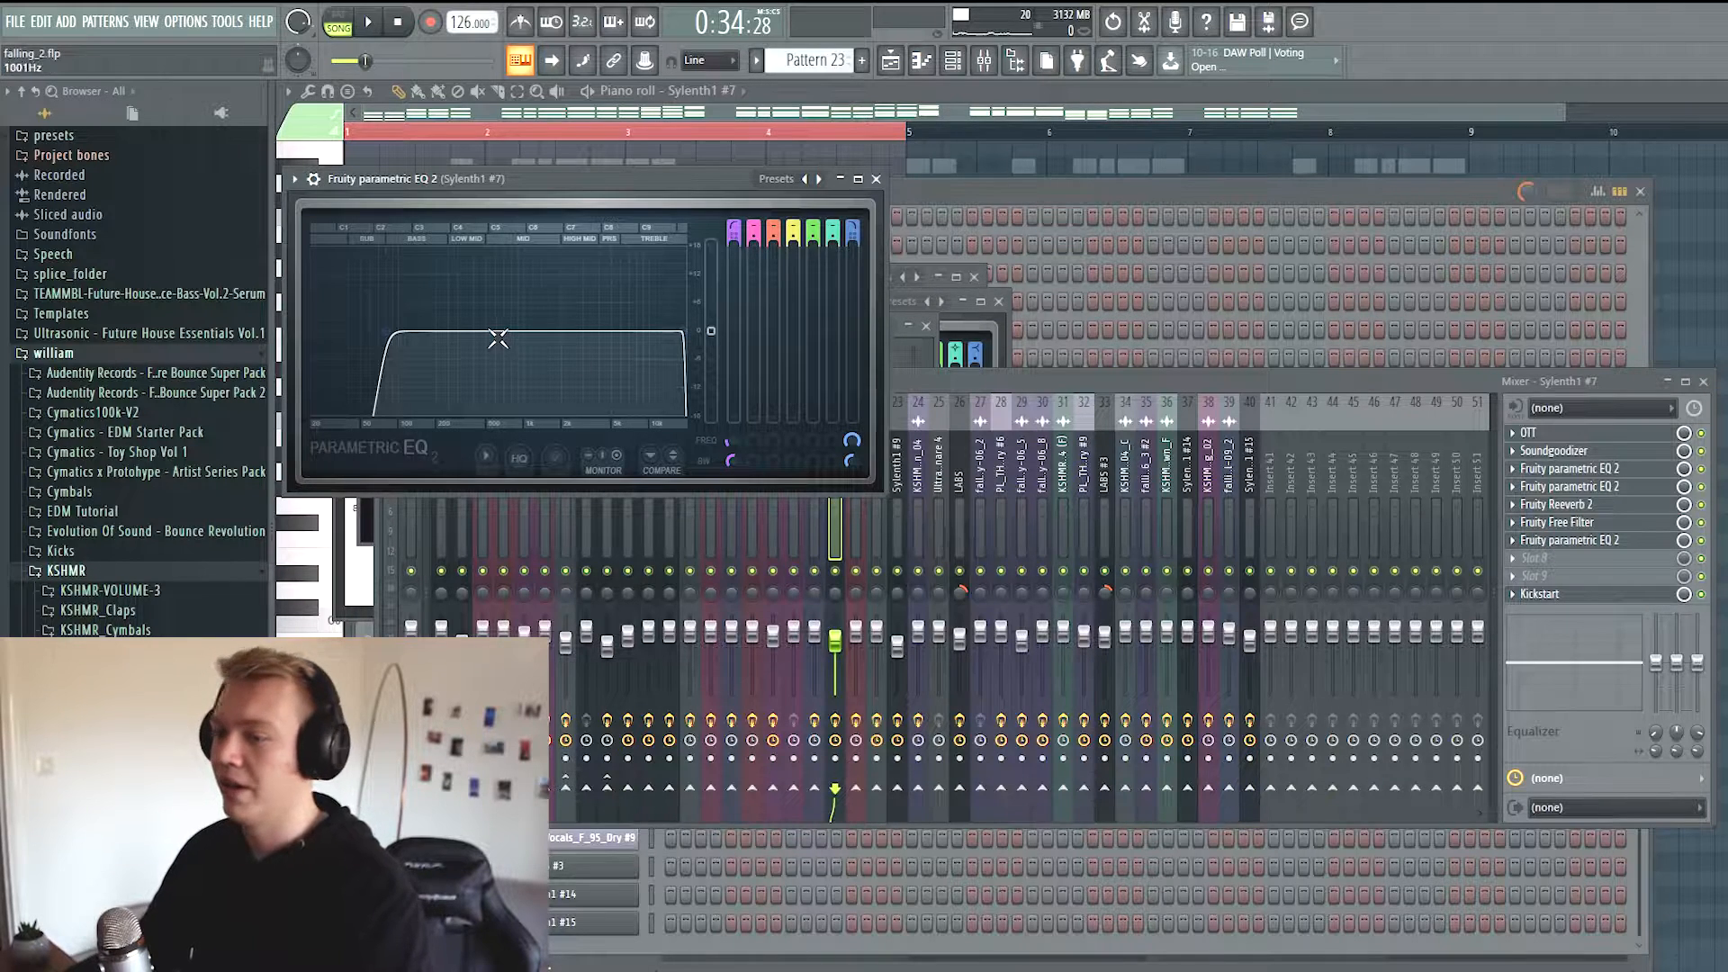
# Compare the first and last Fruity parametric EQ 2 curves on the Sylenth1 #7 mixer track
pyautogui.click(1589, 472)
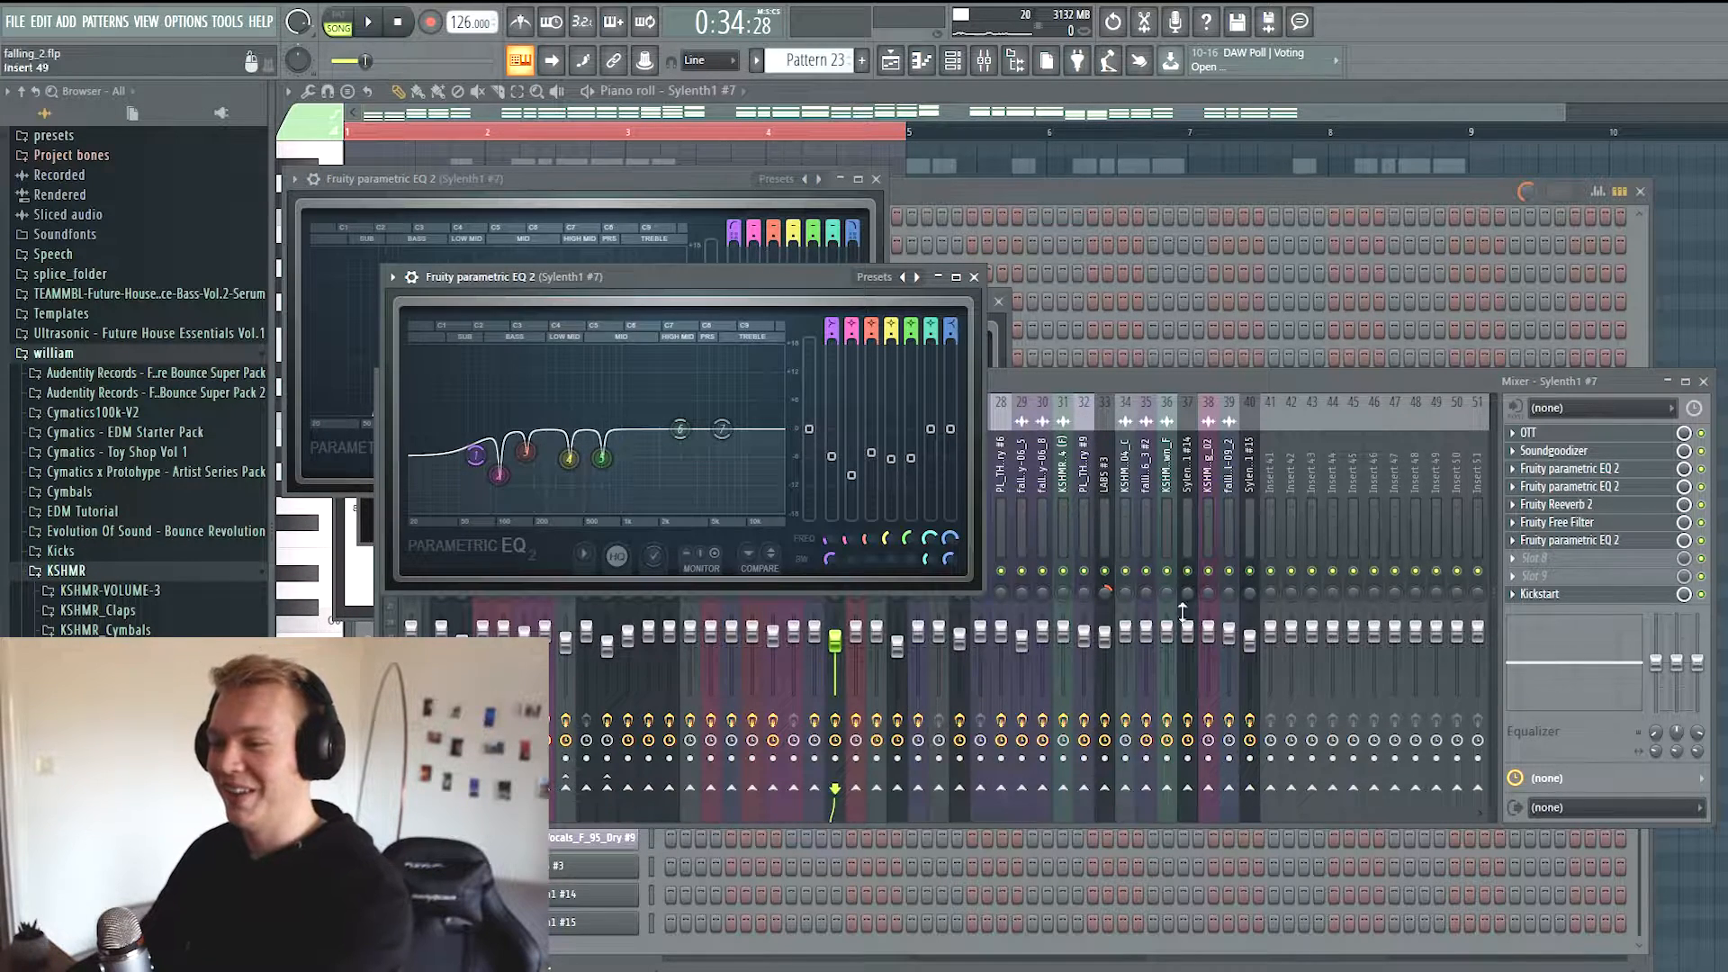
pyautogui.click(510, 183)
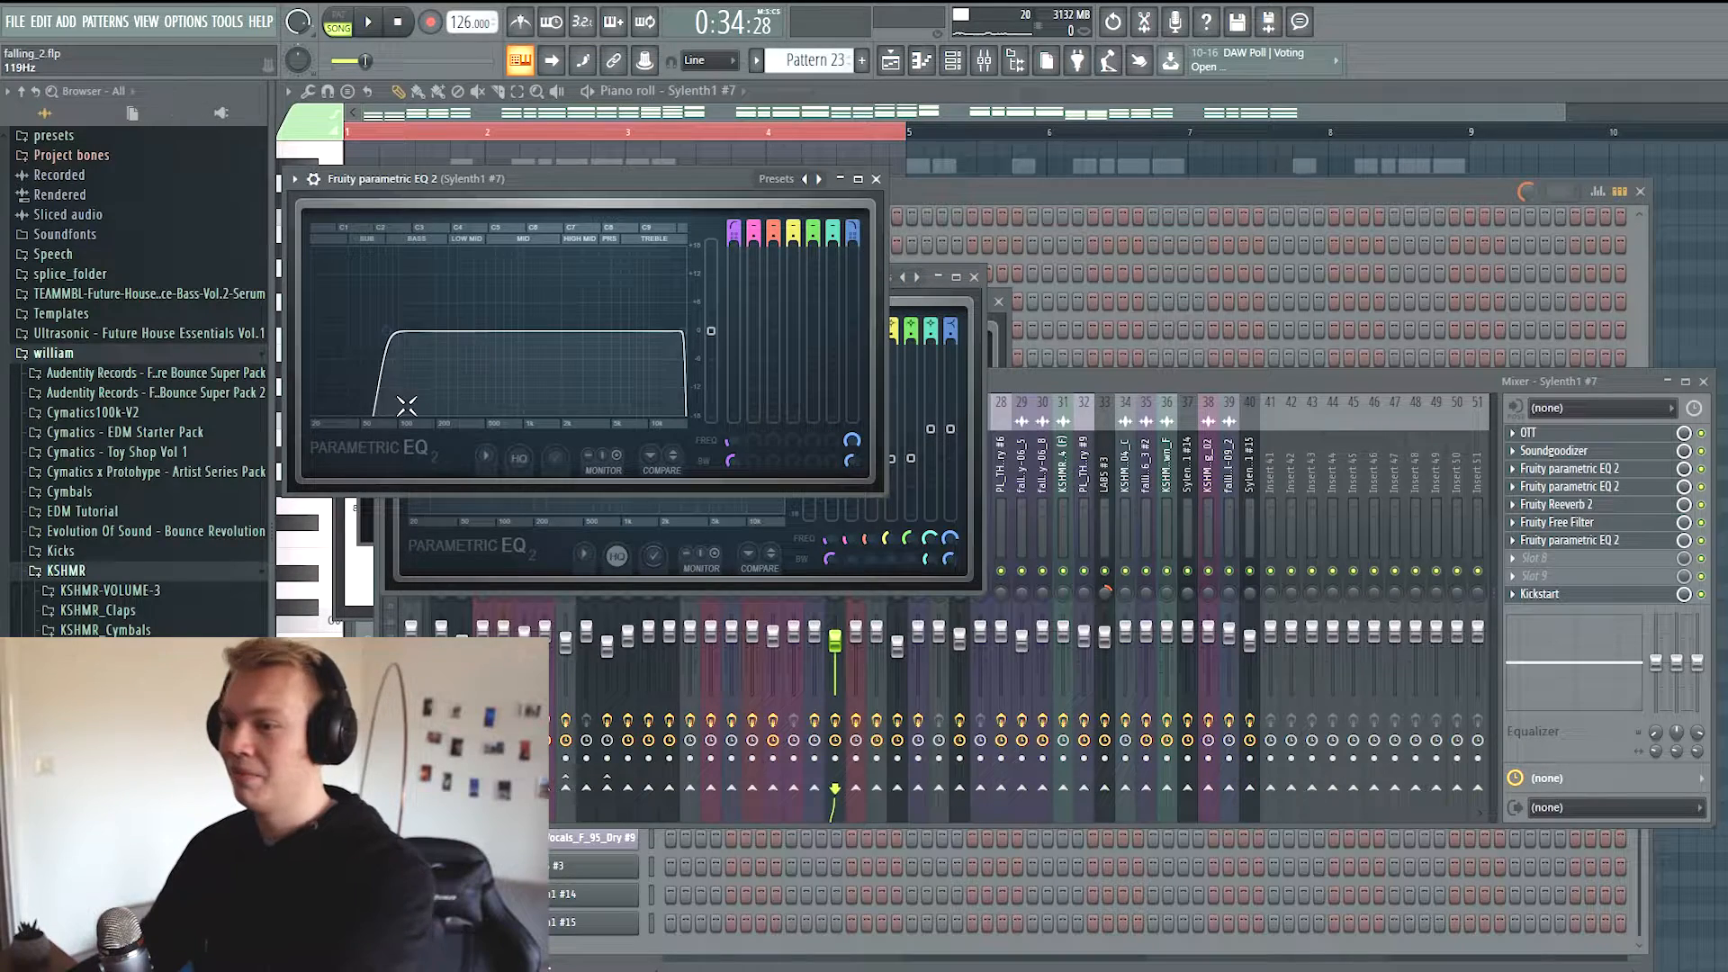
pyautogui.click(1546, 385)
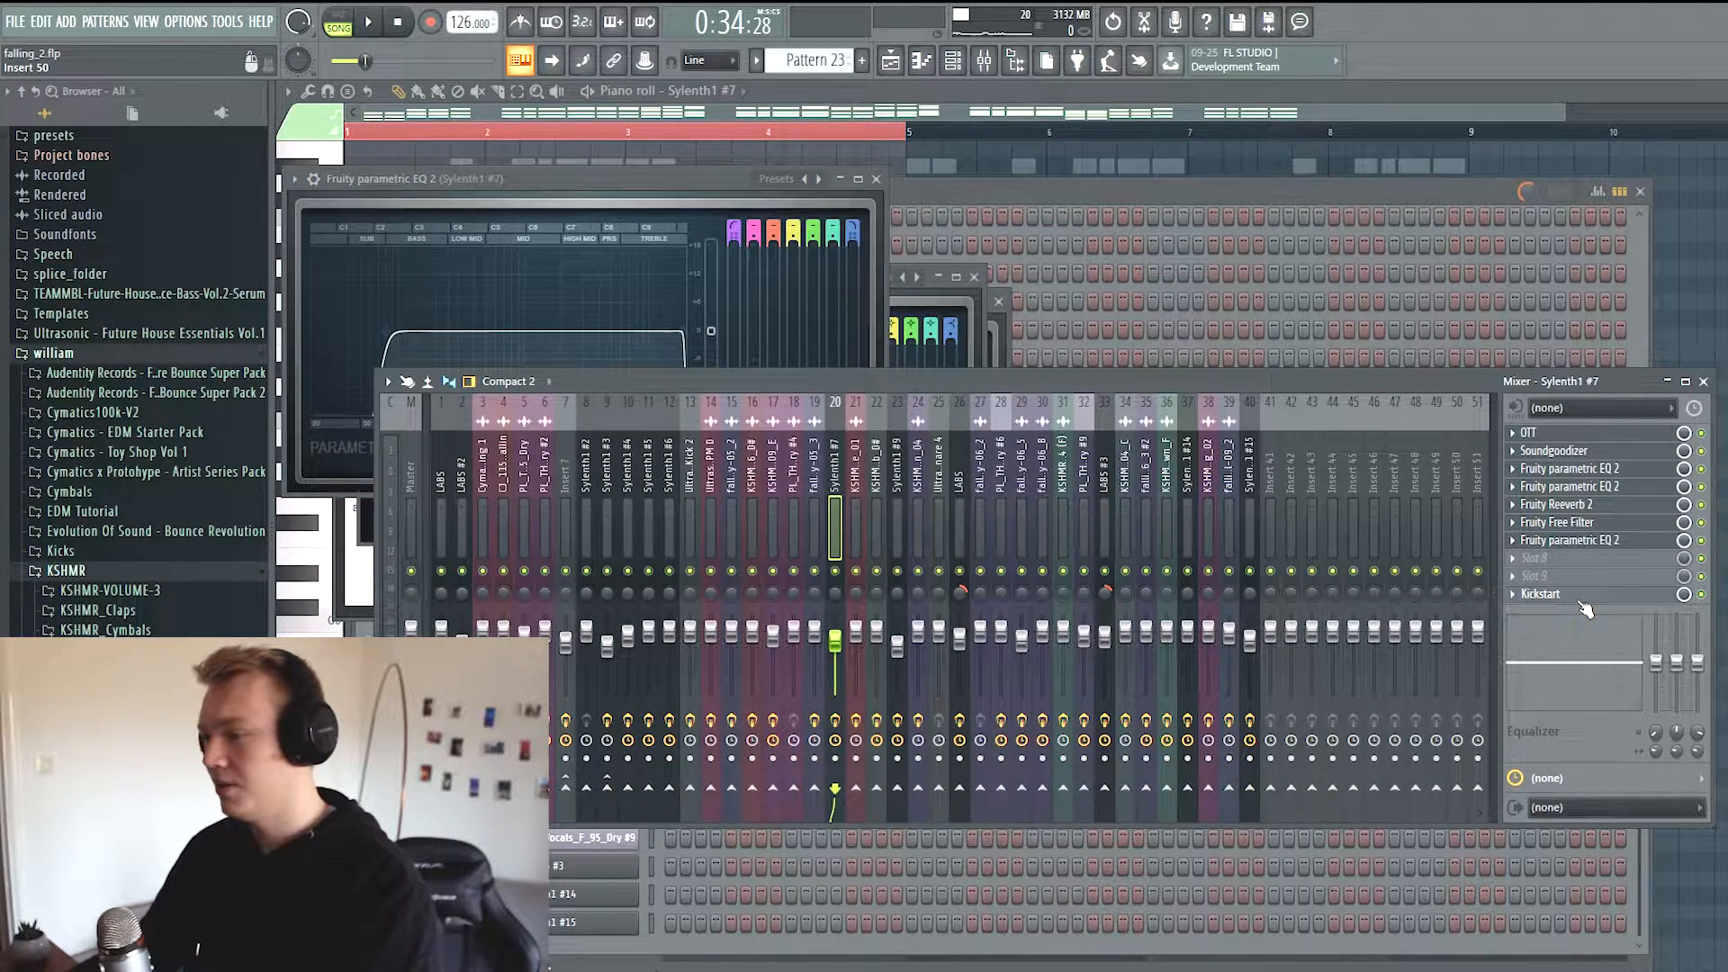
# View the Kickstart effect on the Sylenth1 #7 mixer track and return to the playlist arrangement
pyautogui.click(1541, 594)
pyautogui.click(1409, 399)
pyautogui.click(1141, 197)
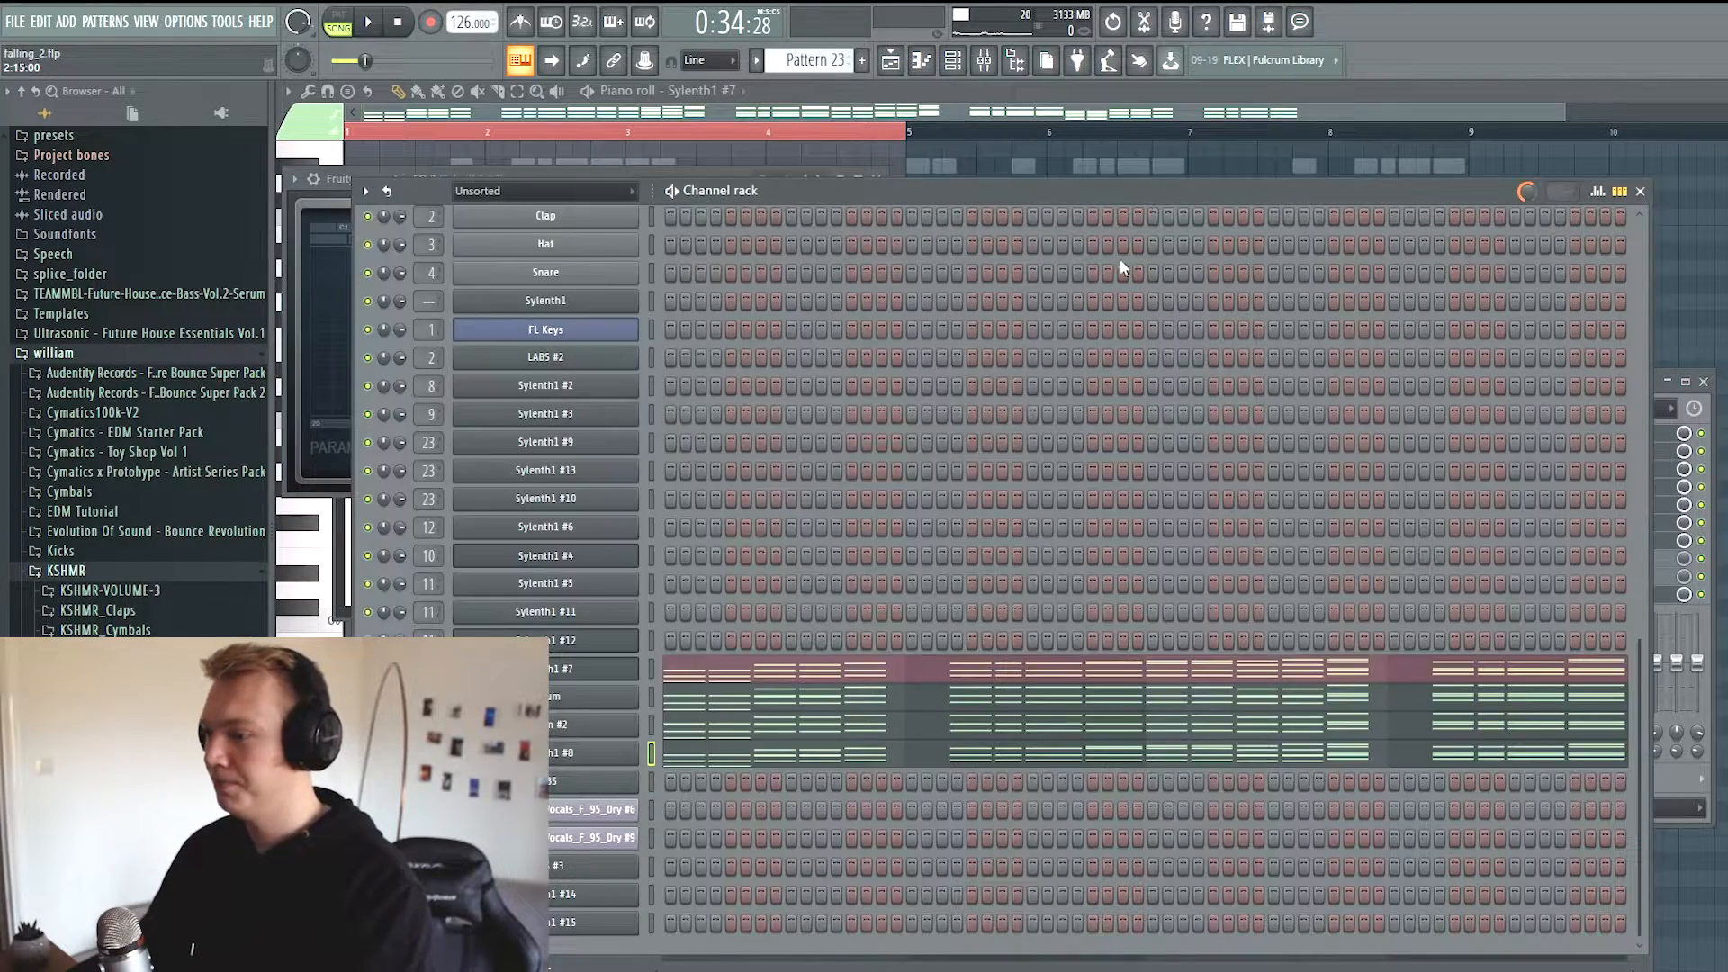
pyautogui.click(953, 61)
pyautogui.click(891, 61)
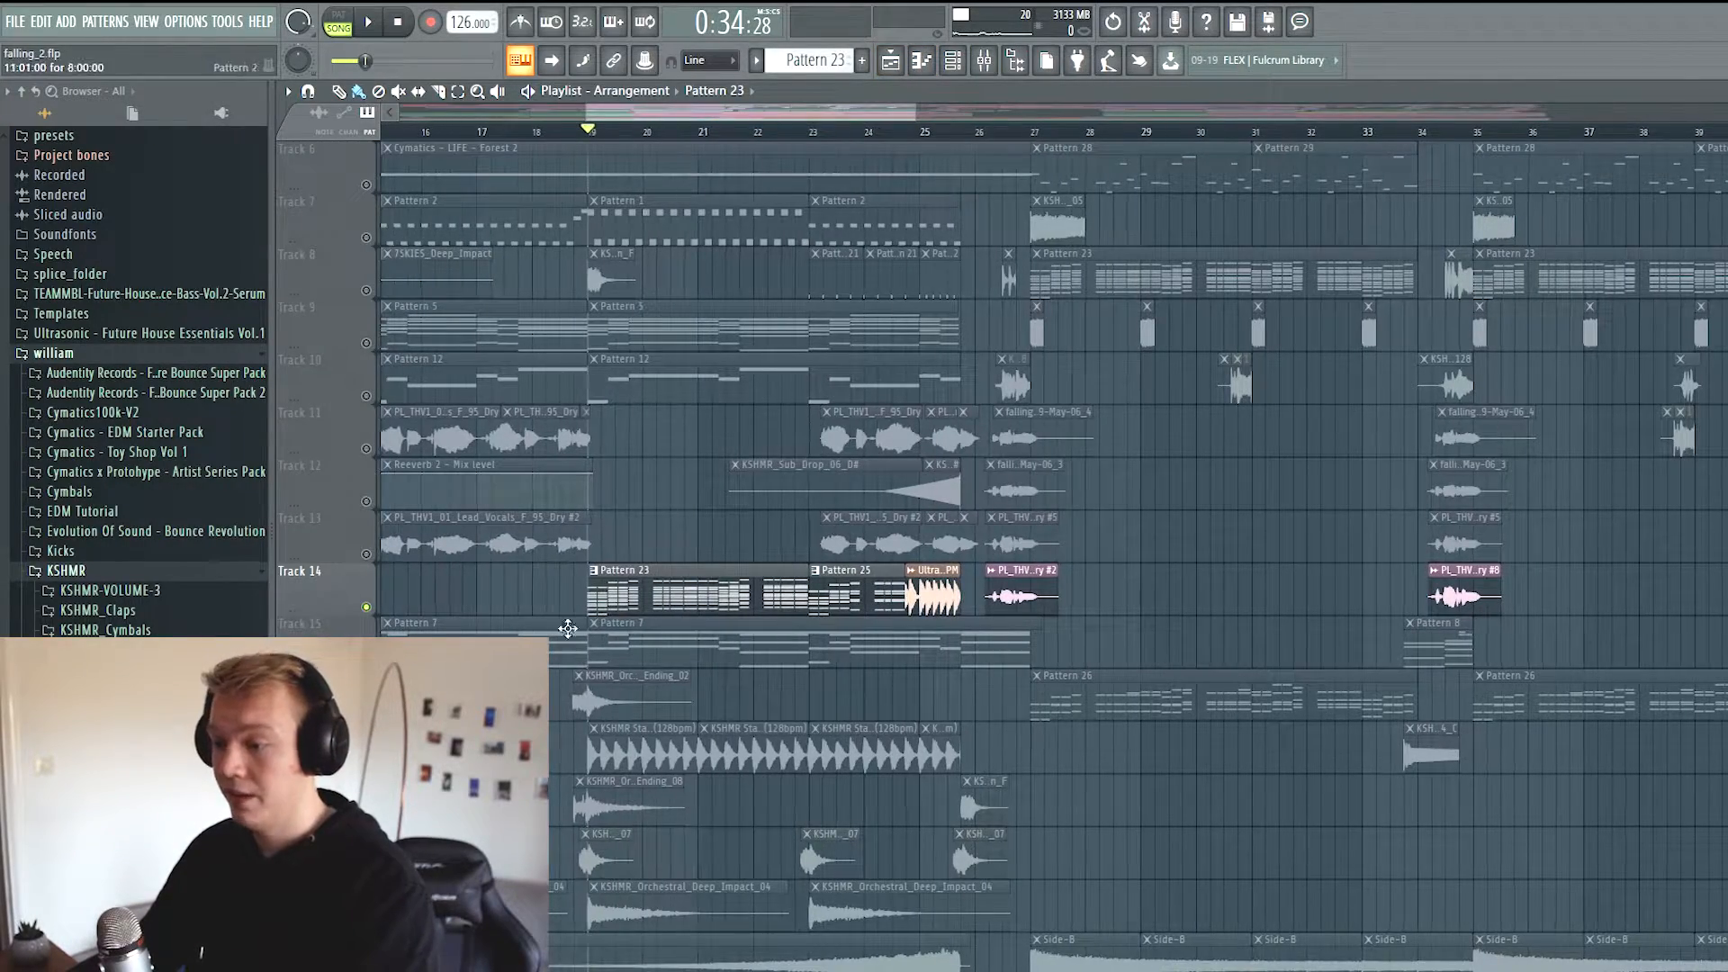
# Solo Track 15 in the playlist and audition its Pattern 7 clips
pyautogui.scroll(-5, 378, 611)
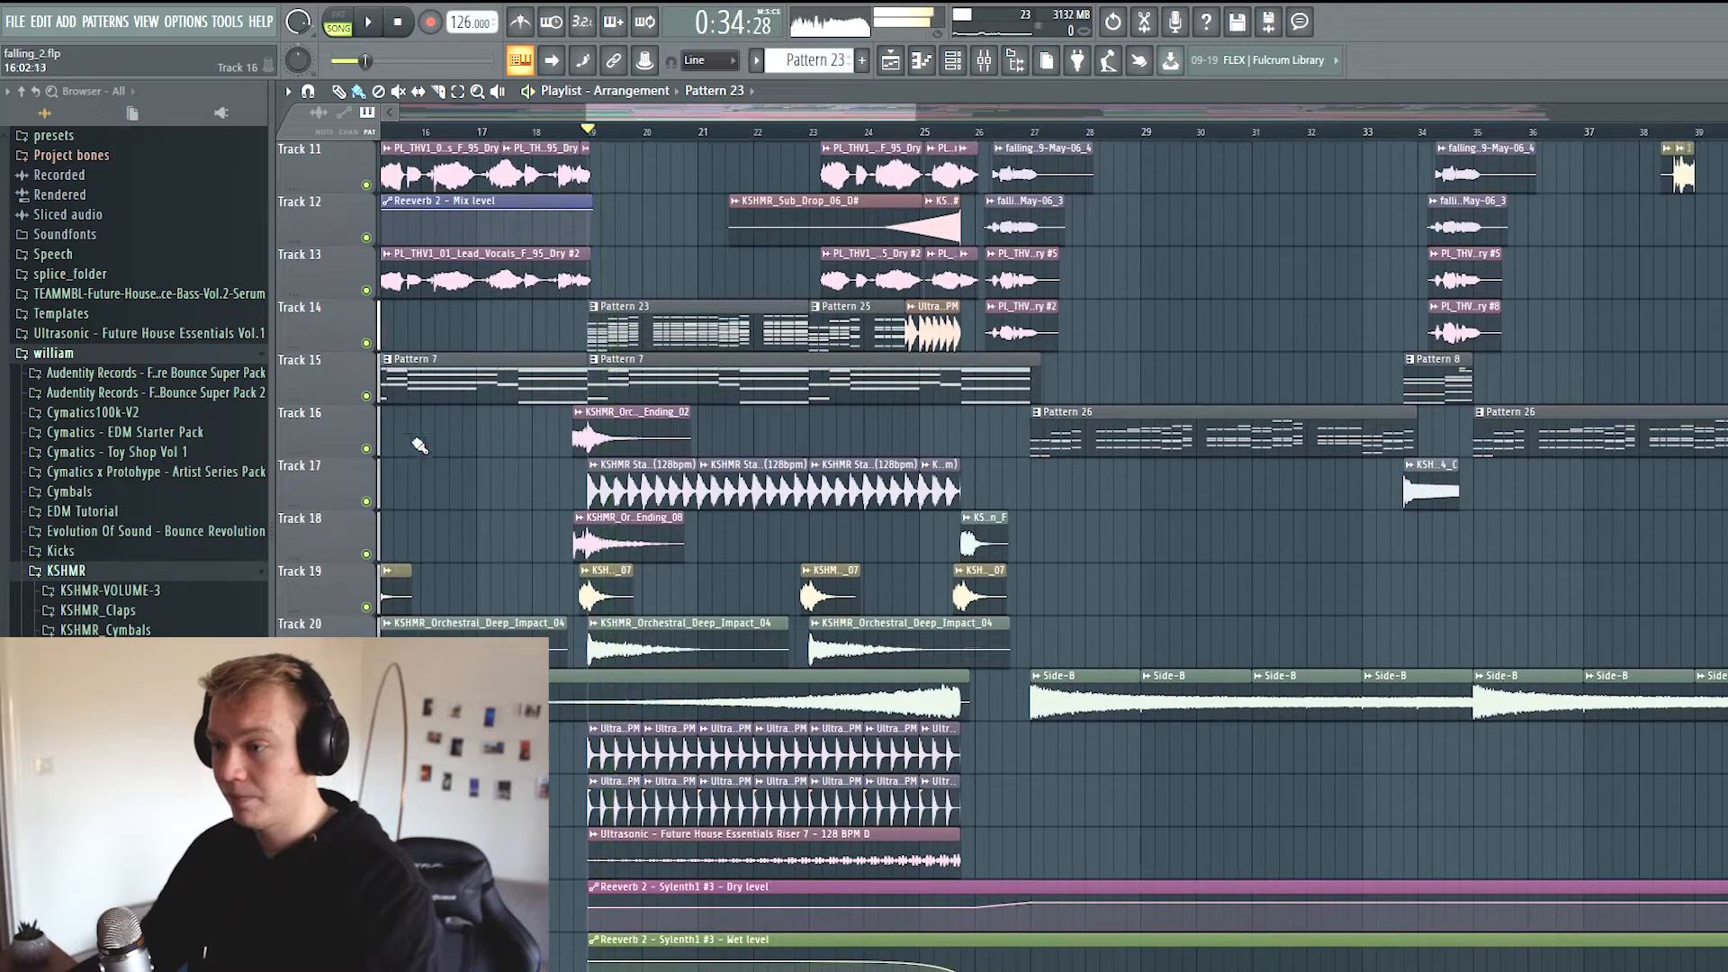
pyautogui.rightClick(366, 396)
pyautogui.press('space')
pyautogui.scroll(-3, 516, 399)
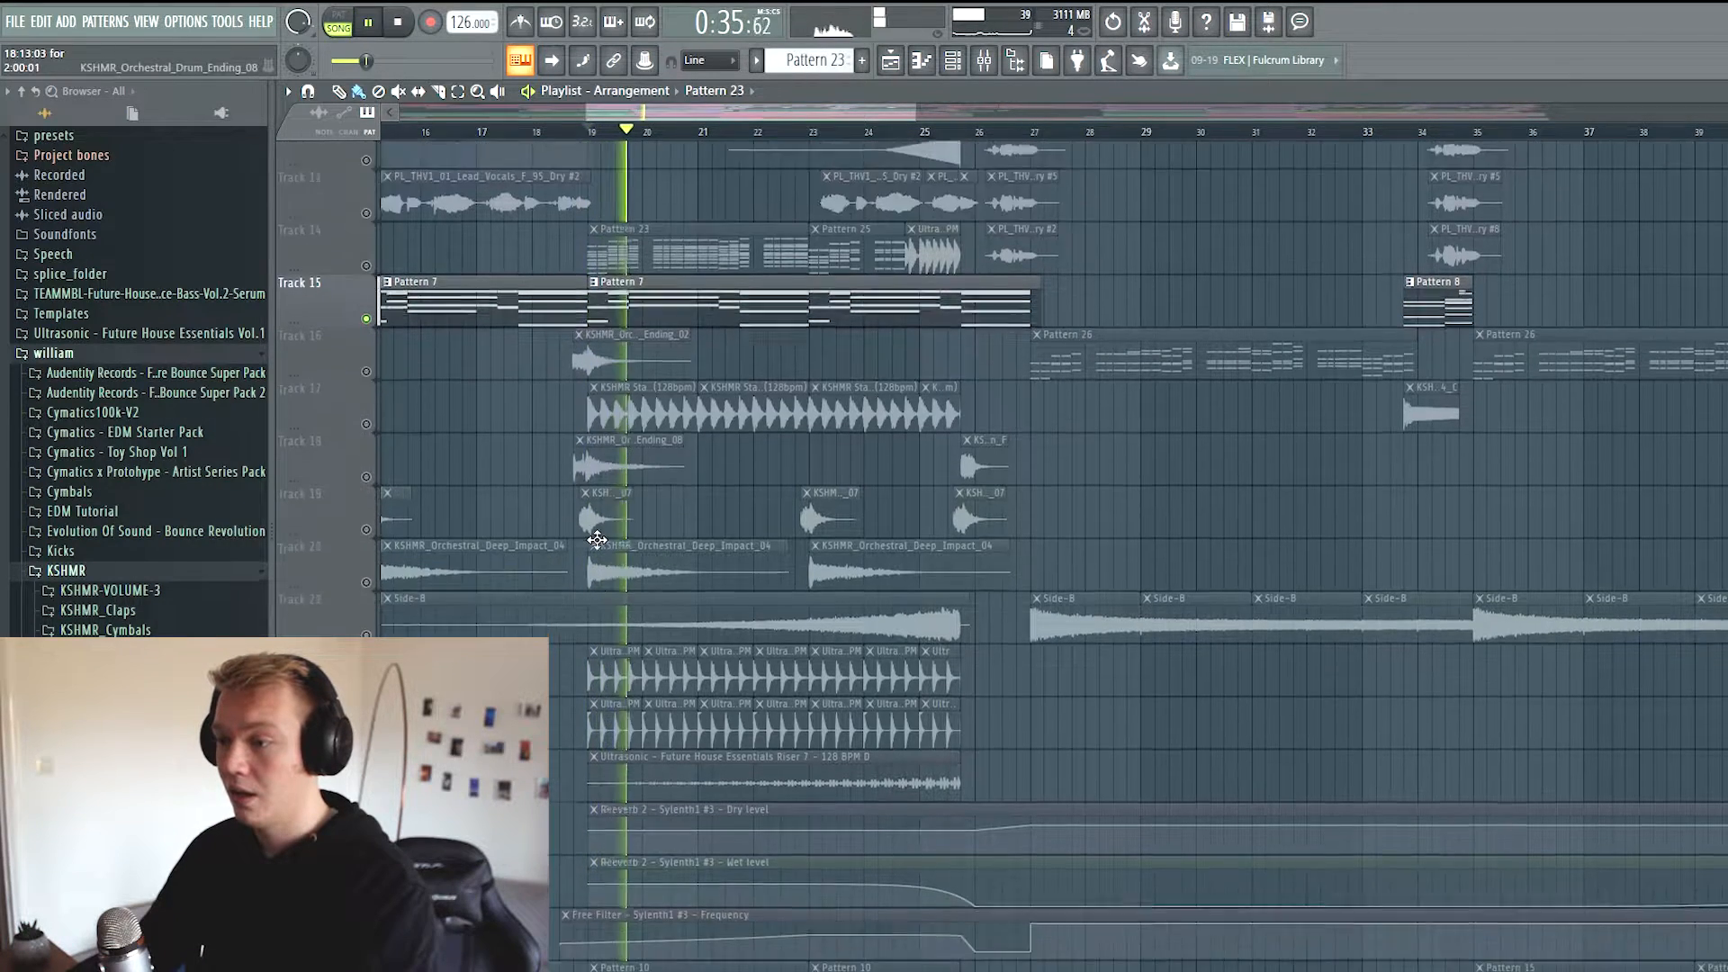
# Solo Track 17 and audition its KSHMR Stadium 128bpm loop clips
pyautogui.press('space')
pyautogui.rightClick(365, 342)
pyautogui.press('space')
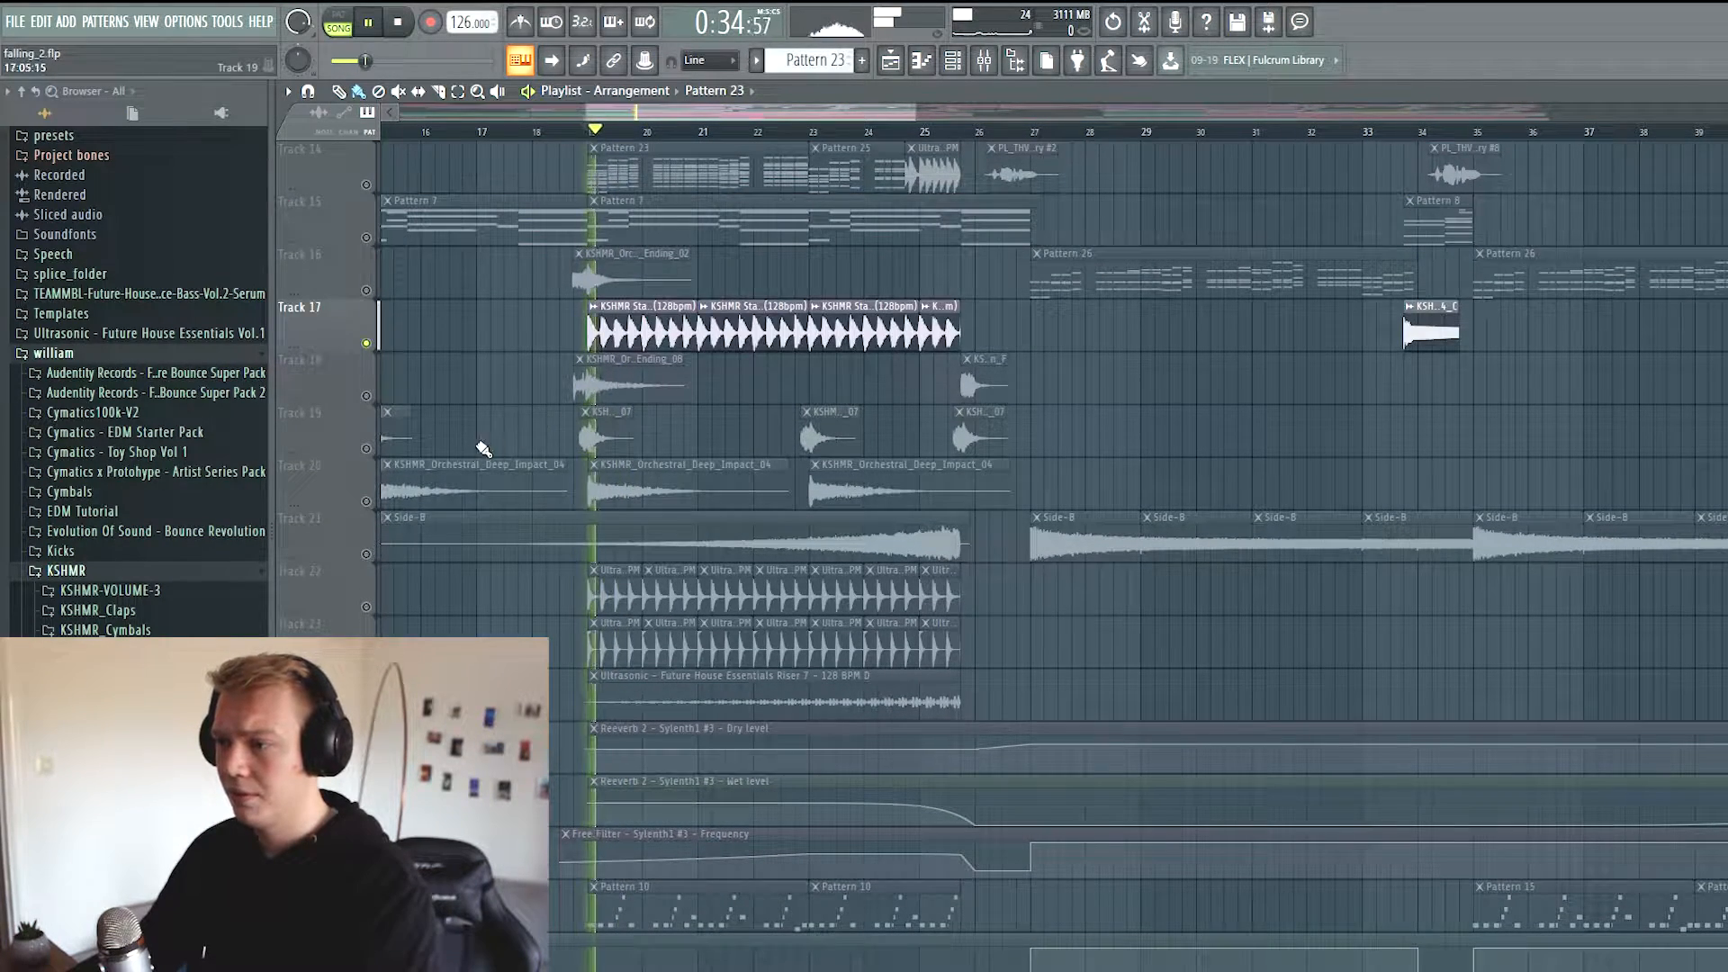
# Solo Tracks 21, 22 and 23 in turn to audition the Side-B riser and the Ultrasonic loops
pyautogui.press('space')
pyautogui.rightClick(376, 544)
pyautogui.rightClick(365, 606)
pyautogui.press('space')
pyautogui.rightClick(365, 658)
pyautogui.scroll(-1, 436, 649)
pyautogui.scroll(-10, 432, 469)
pyautogui.press('space')
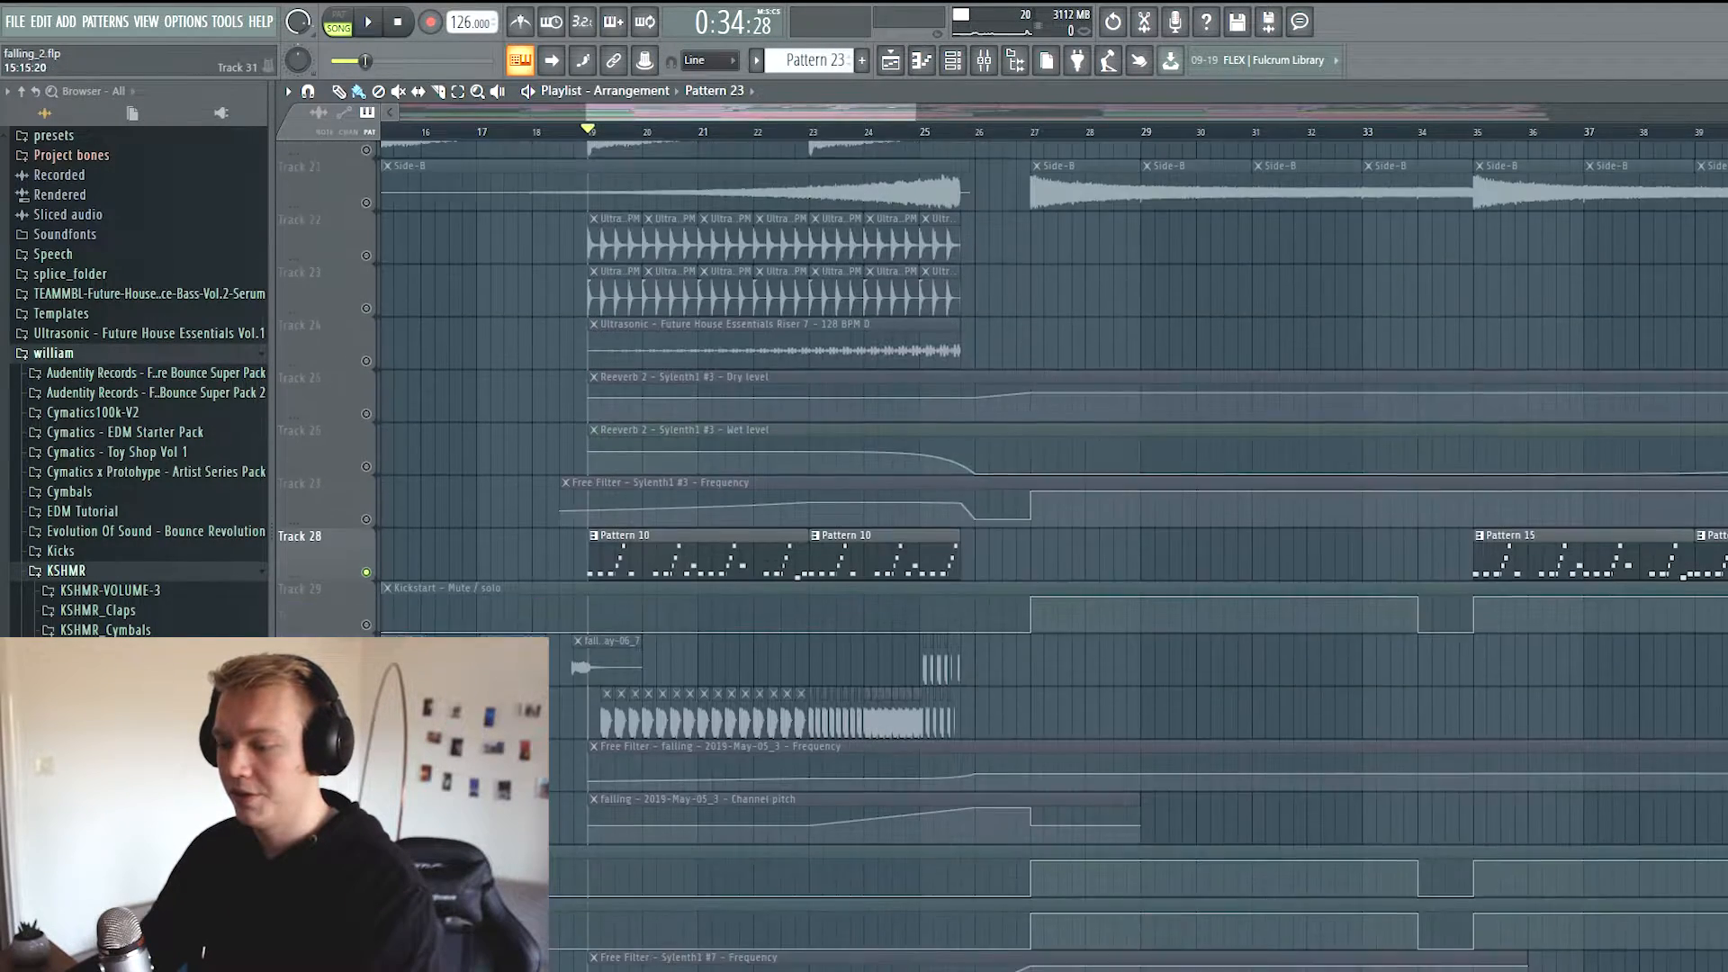
# Audition Track 28's Pattern 10 clips together with the Free Filter - Sylenth1 #3 frequency automation on Track 27
pyautogui.press('space')
pyautogui.scroll(2, 445, 423)
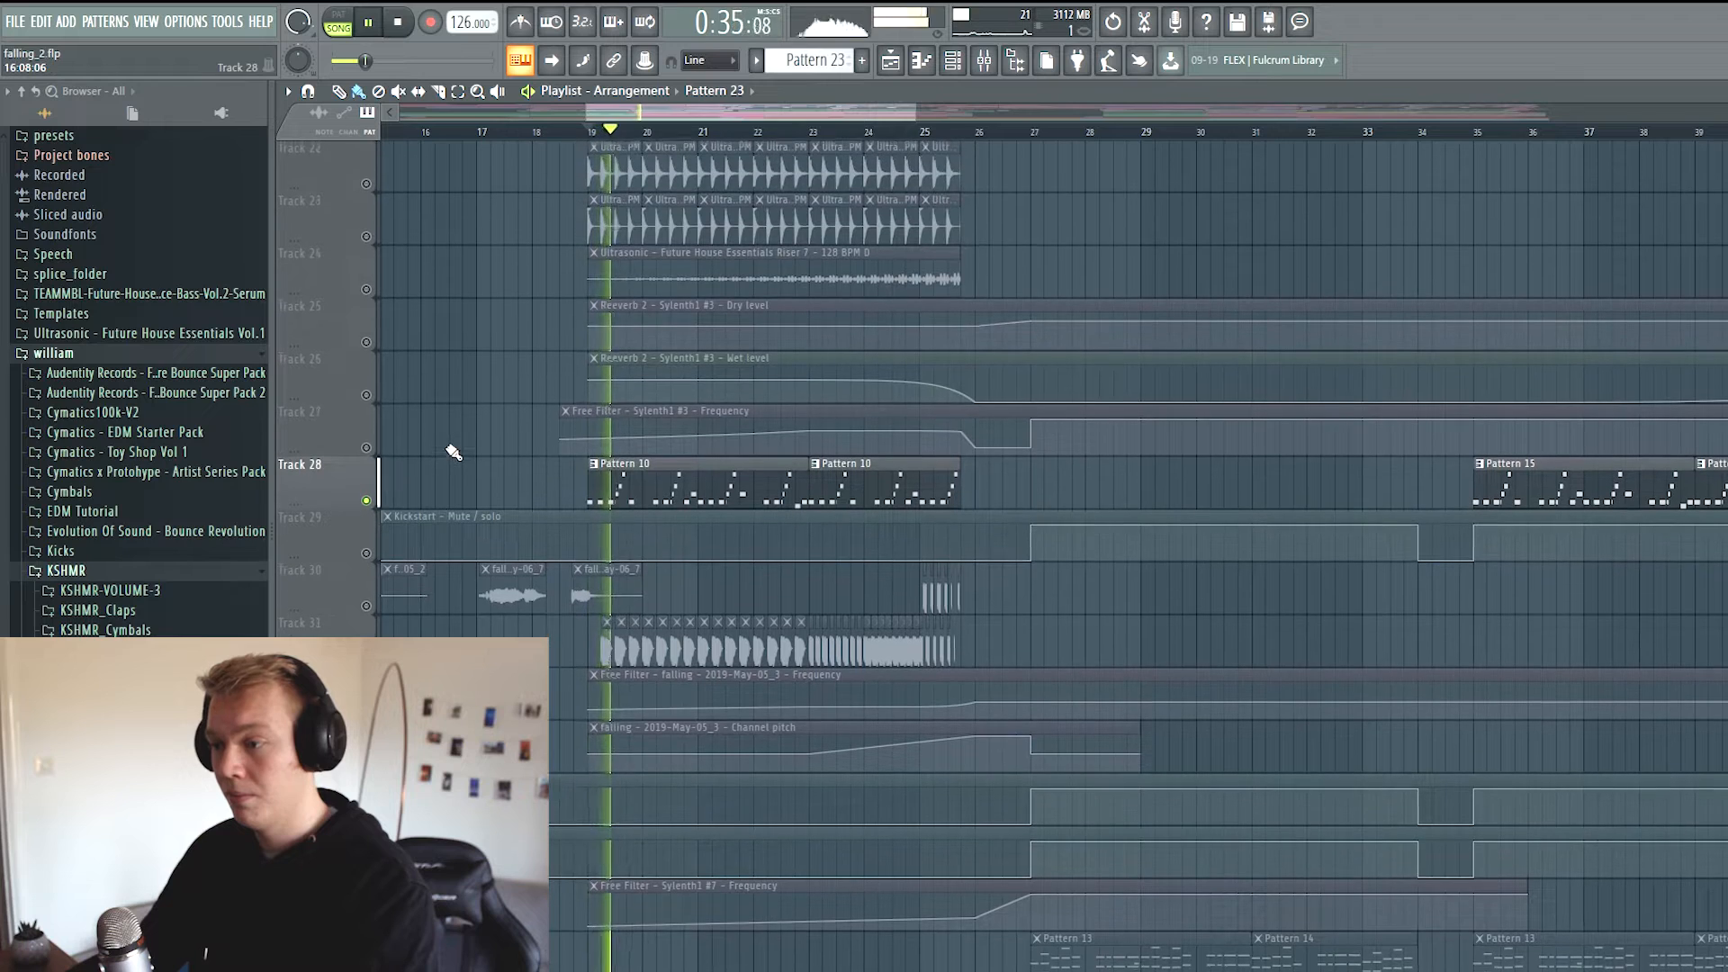
pyautogui.click(377, 450)
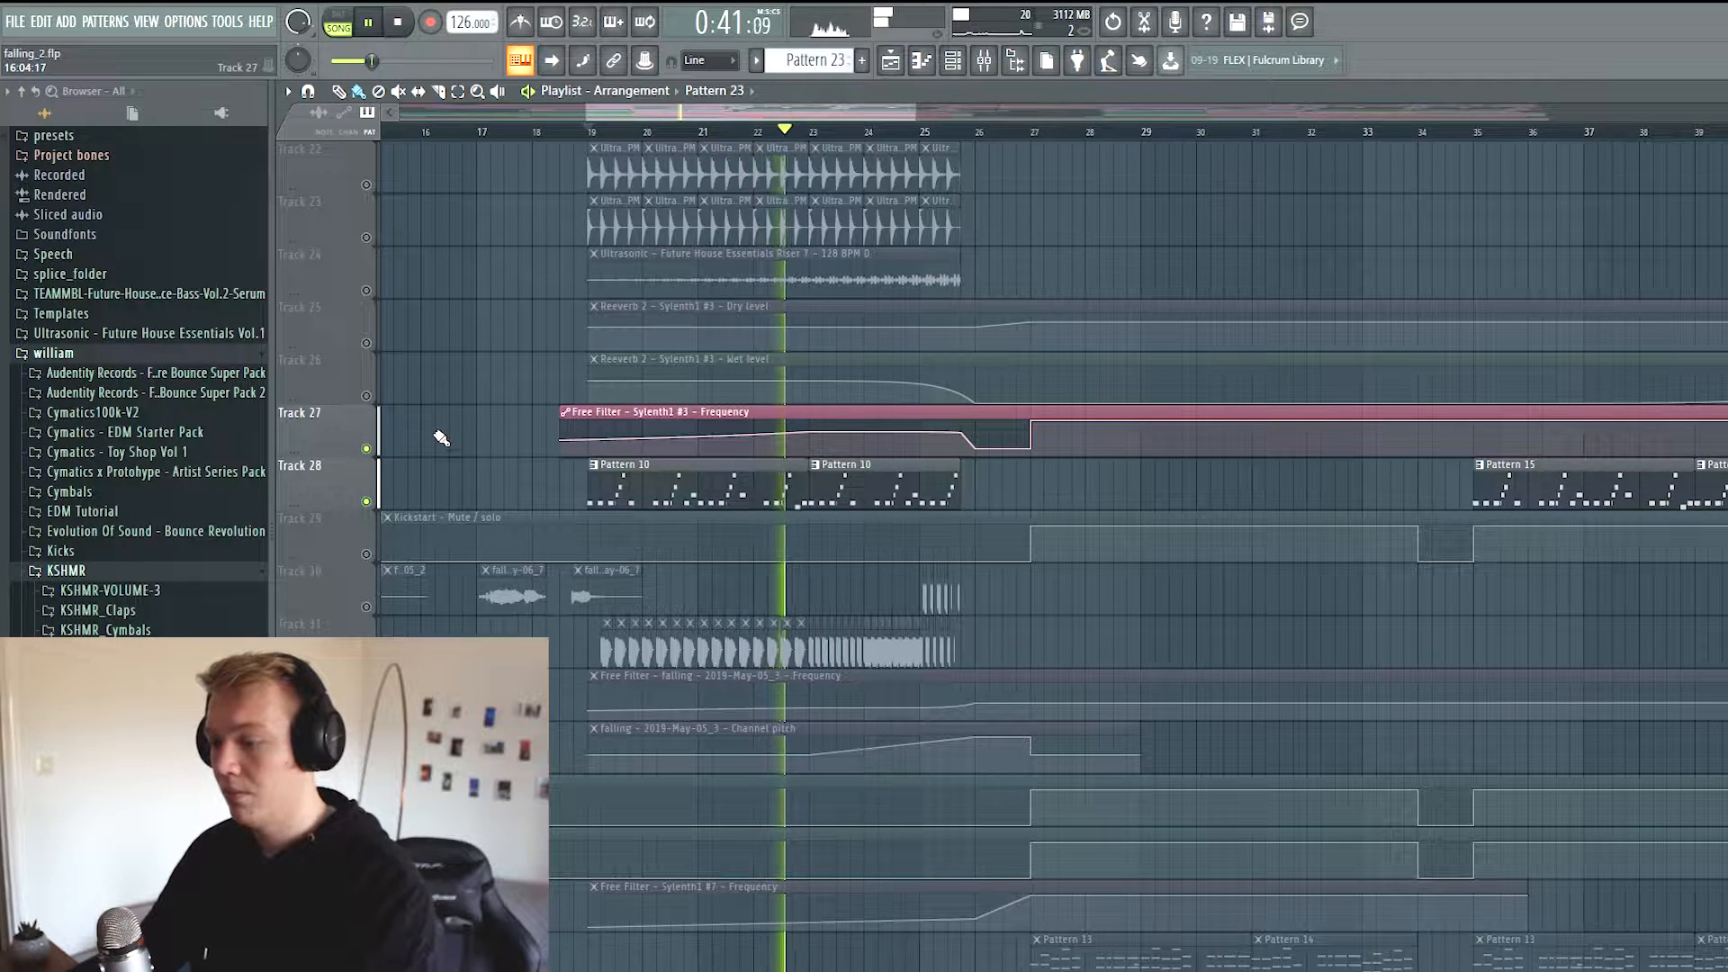
pyautogui.press('space')
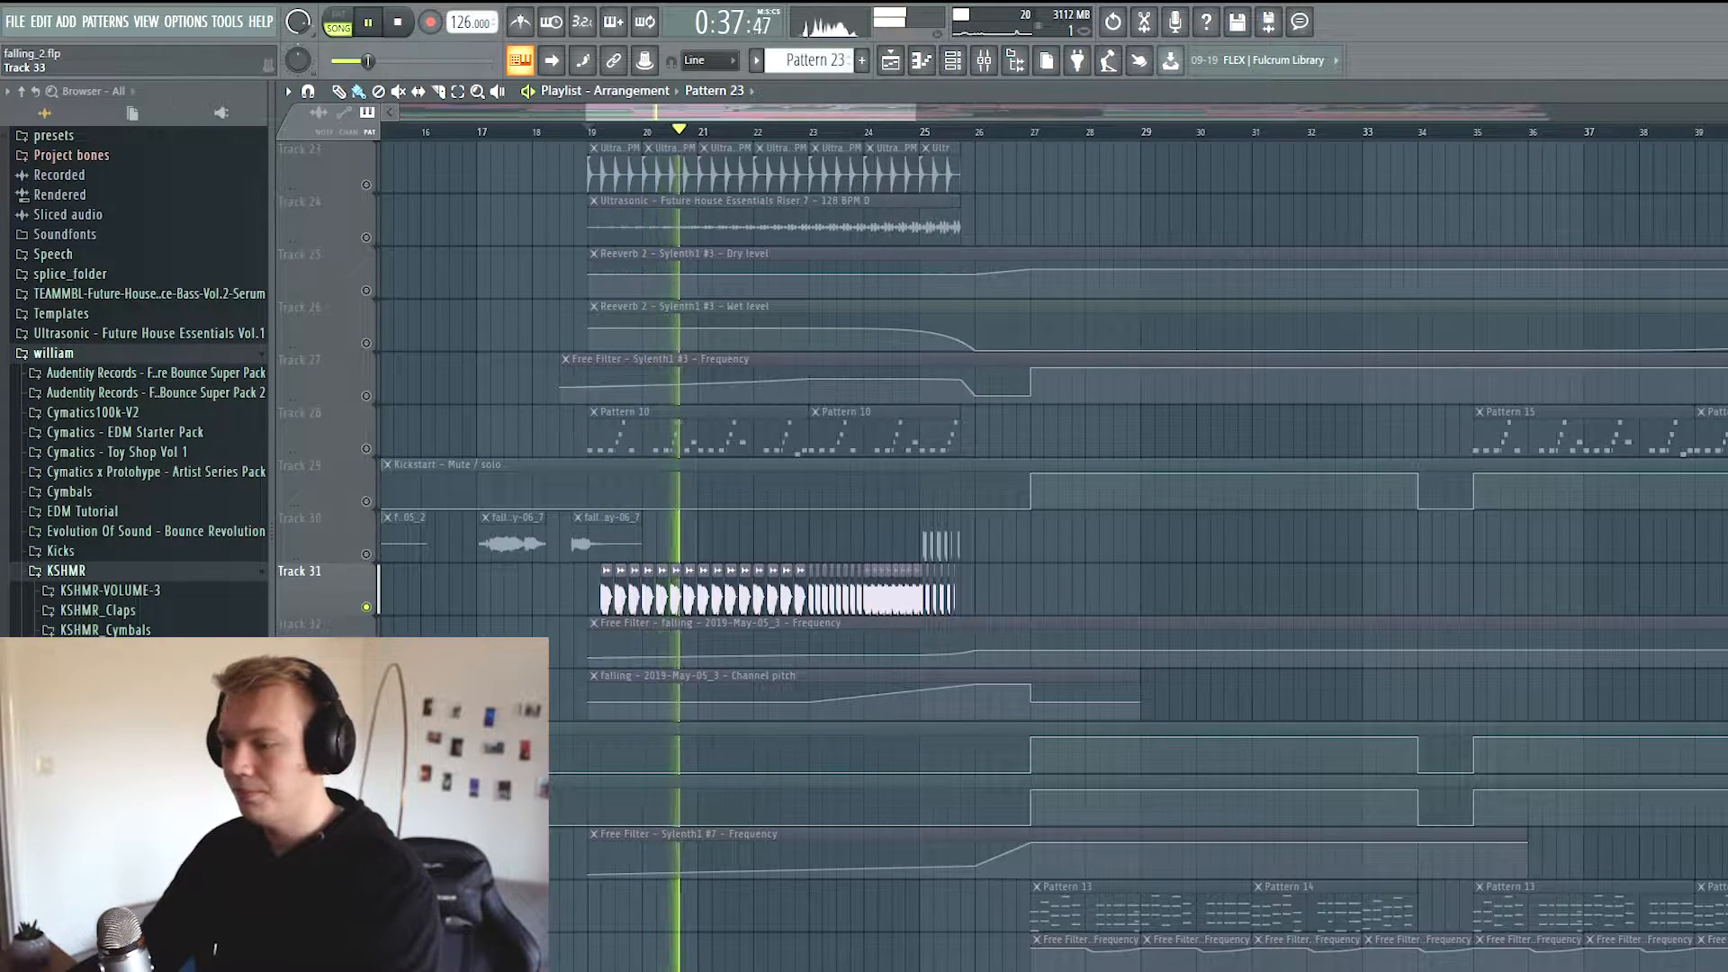
# Audition Track 31's chopped clips with Tracks 32 and 33's filter frequency and channel pitch automation, plus Track 30
pyautogui.click(367, 713)
pyautogui.click(366, 659)
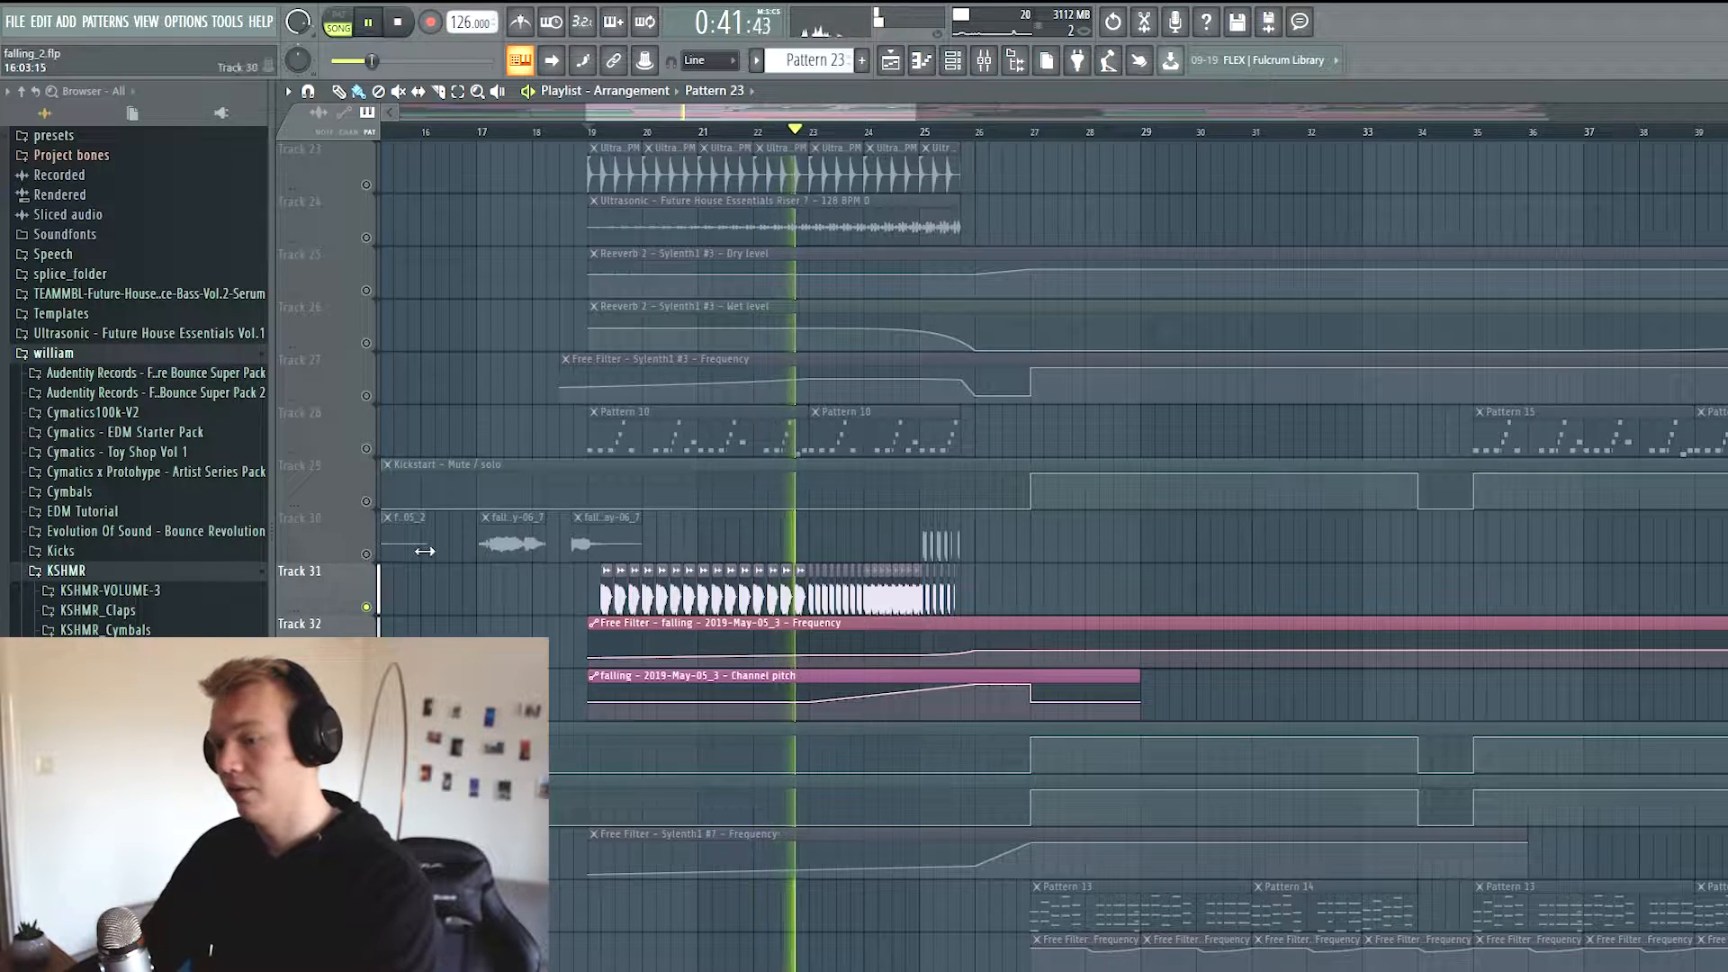
pyautogui.click(366, 553)
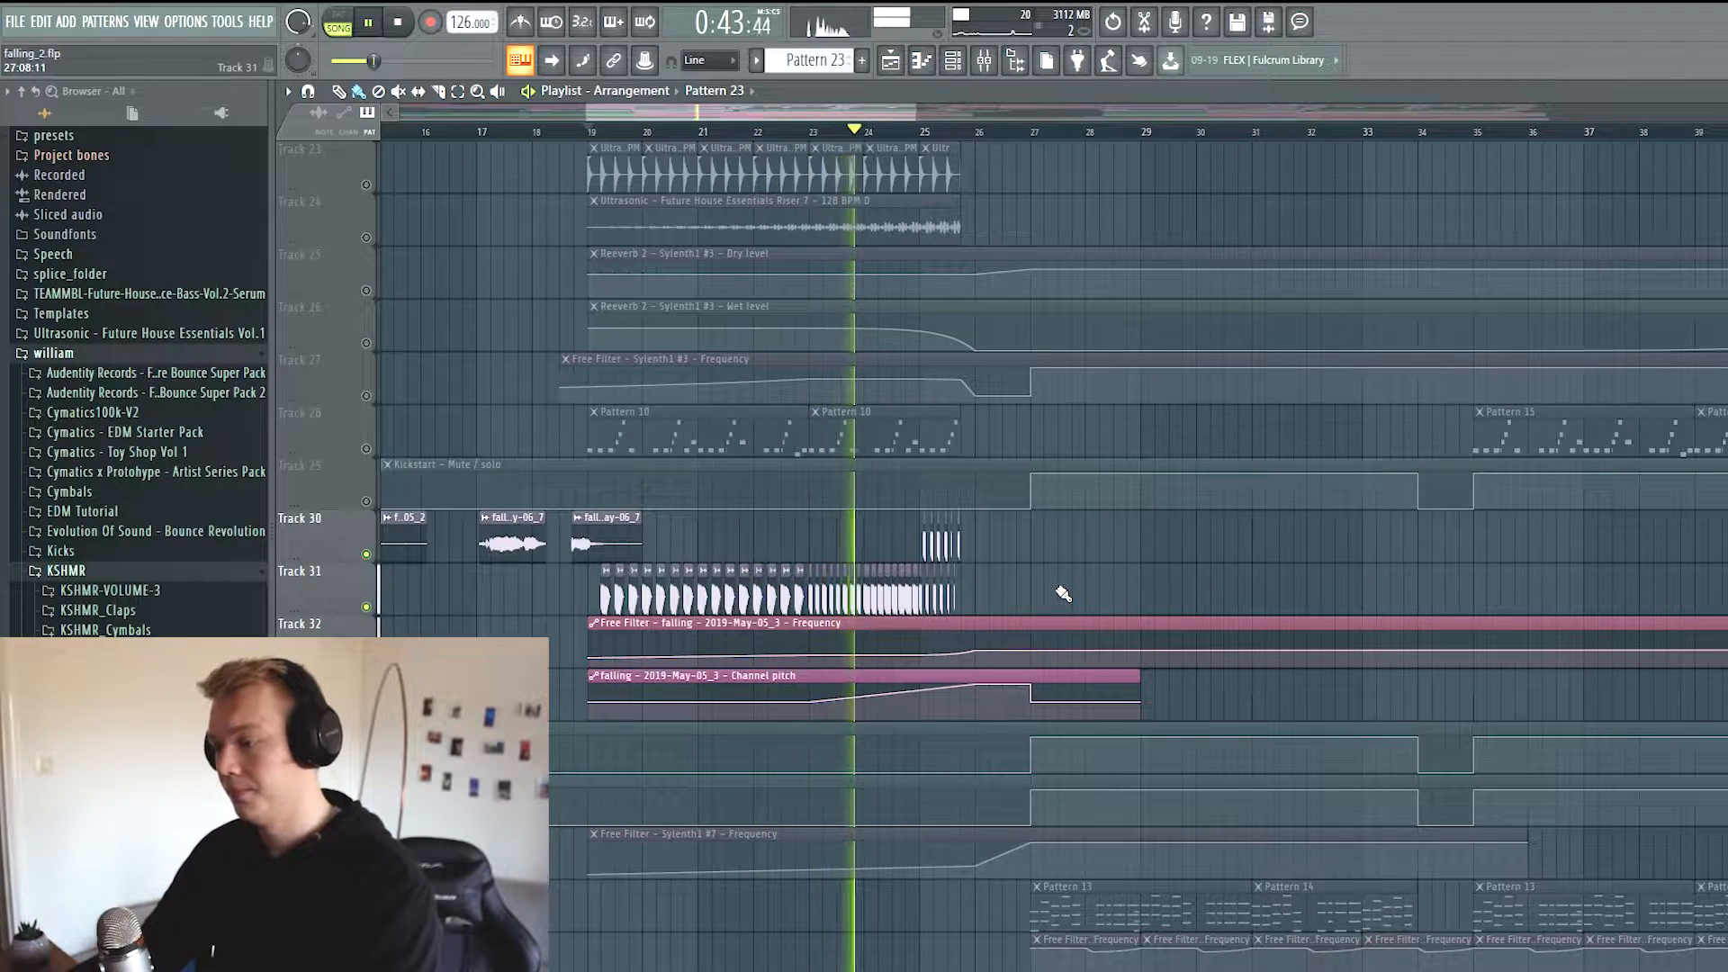
pyautogui.scroll(-1, 1071, 557)
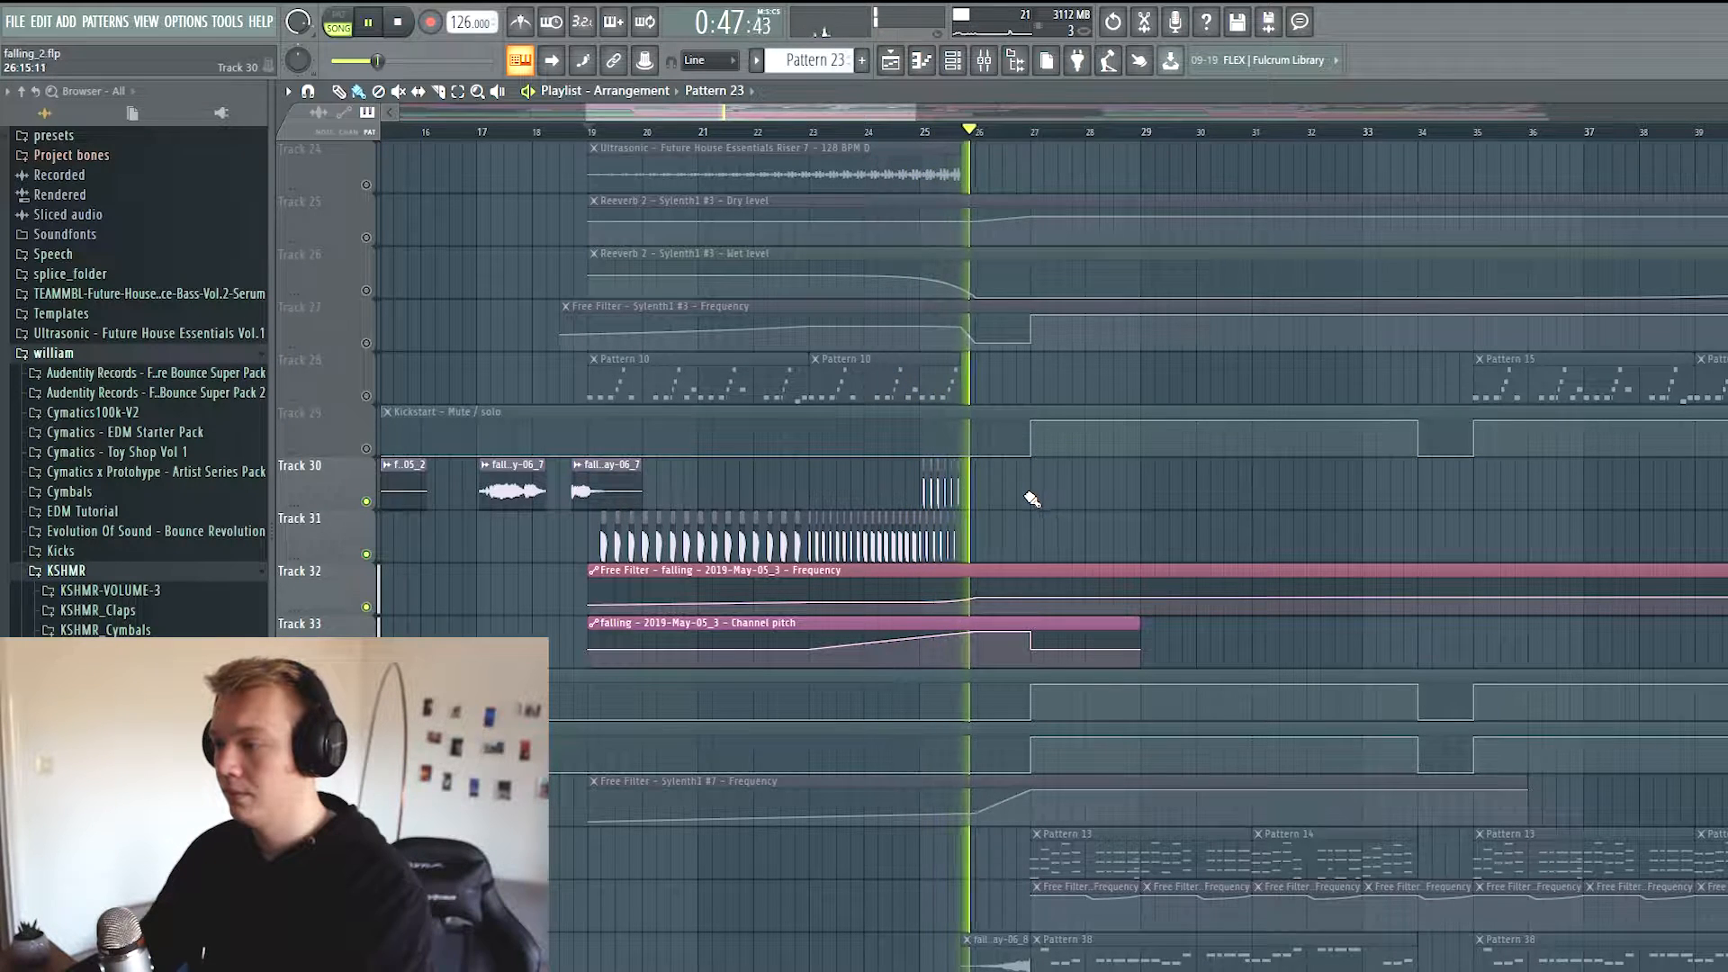
# Solo only Track 30 and audition its falling vocal clips
pyautogui.press('space')
pyautogui.rightClick(367, 558)
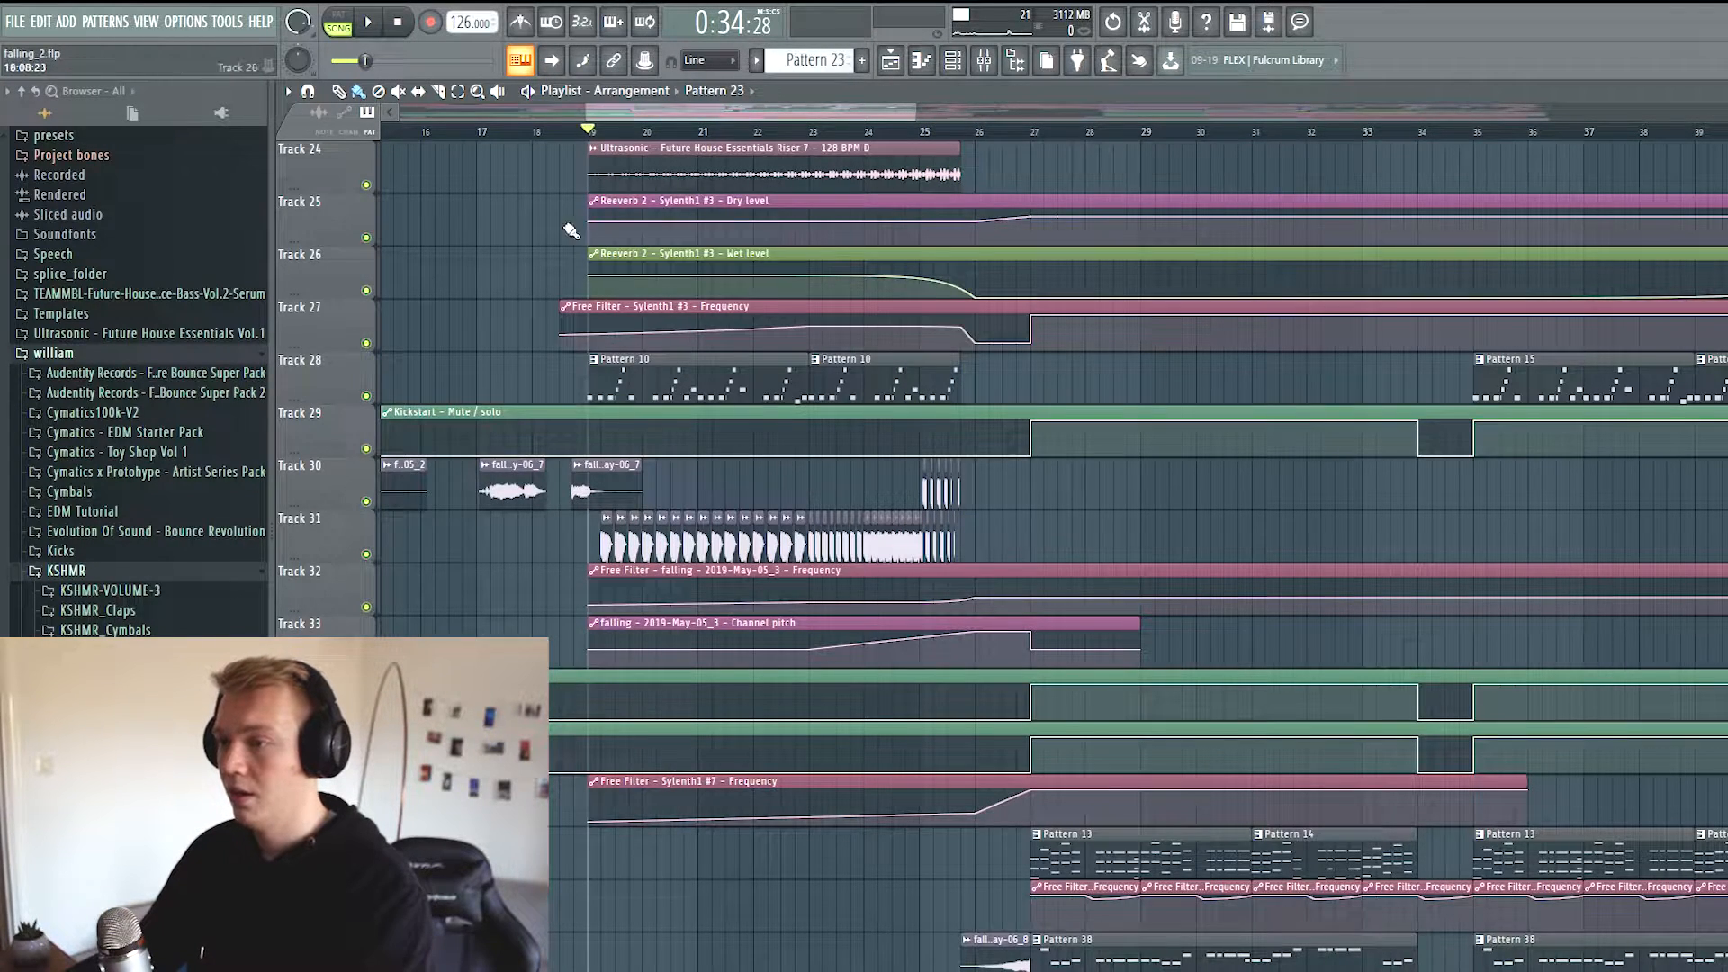
pyautogui.rightClick(369, 500)
pyautogui.press('space')
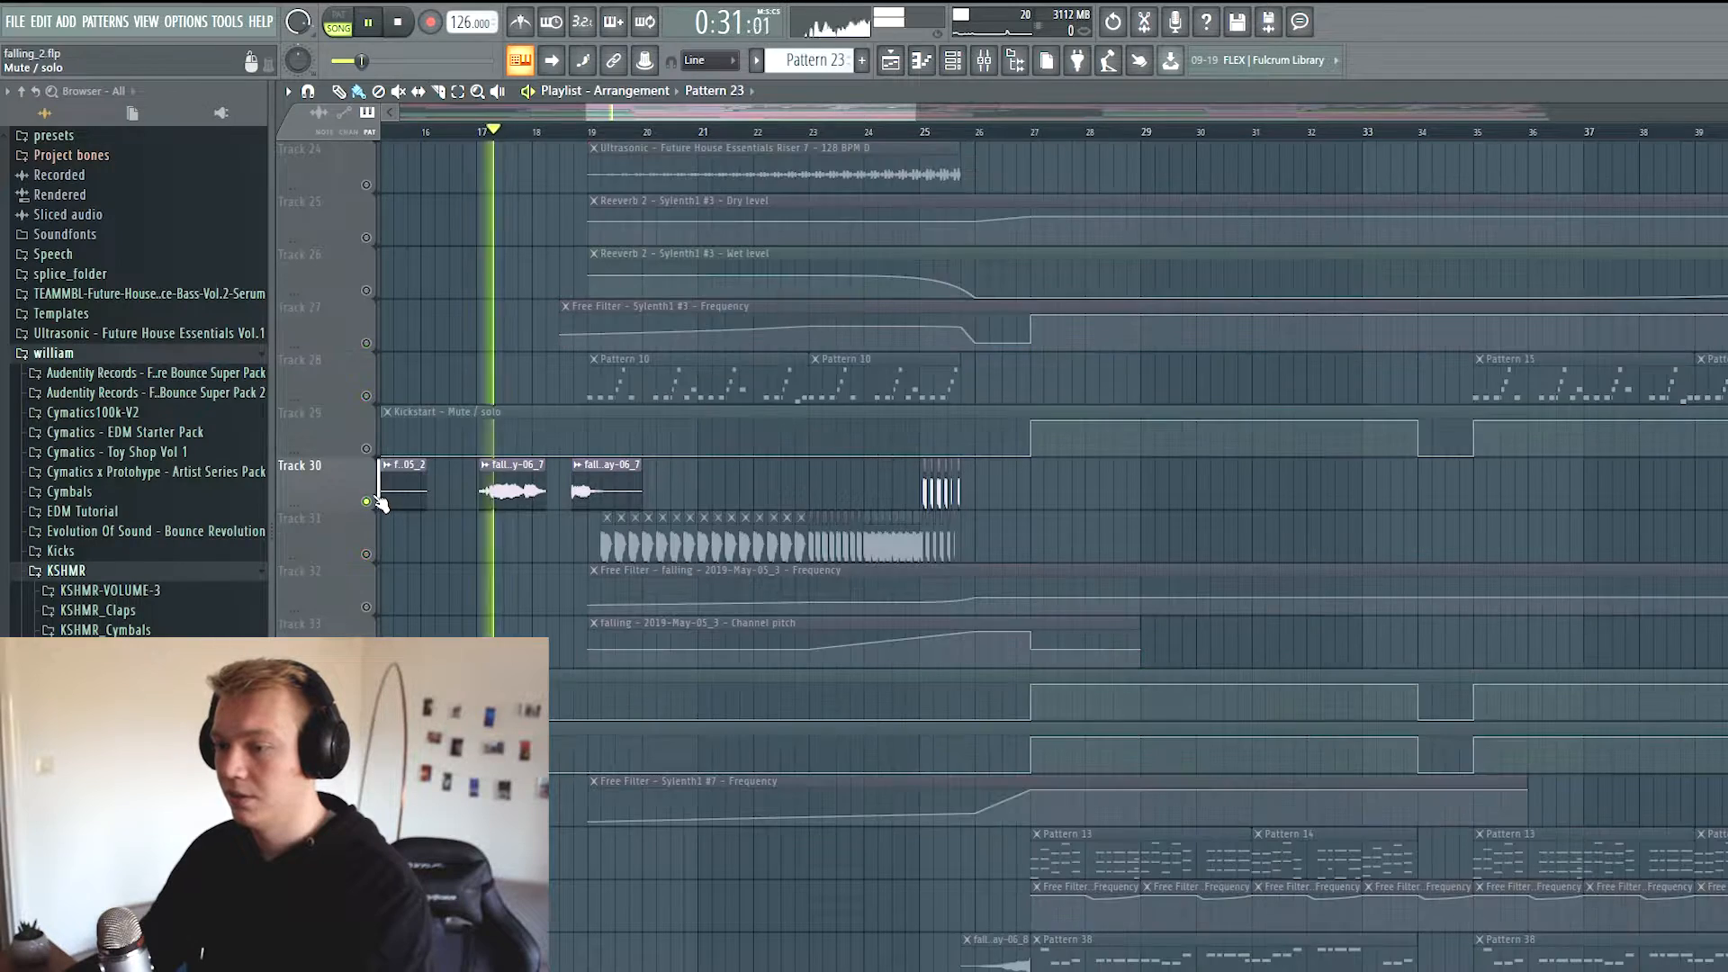
# Unsolo Track 30 and play the full arrangement from about bar 14
pyautogui.press('space')
pyautogui.moveTo(741, 117); pyautogui.dragTo(630, 117)
pyautogui.scroll(4, 1034, 397)
pyautogui.rightClick(366, 710)
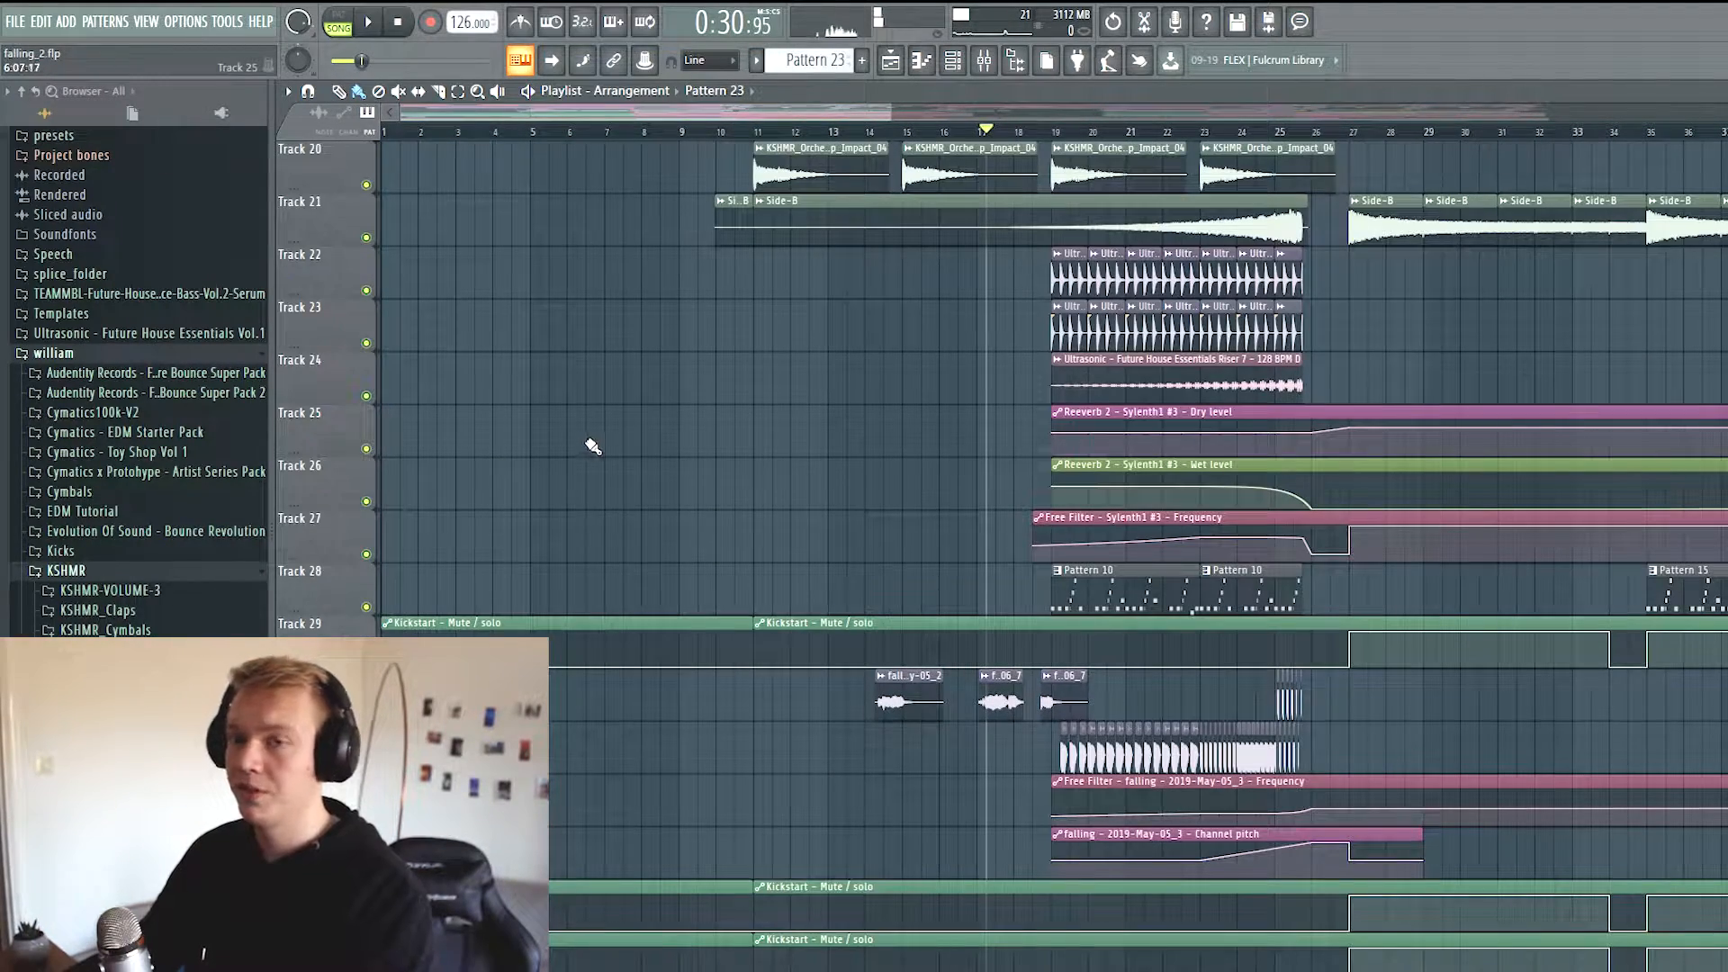
pyautogui.click(886, 133)
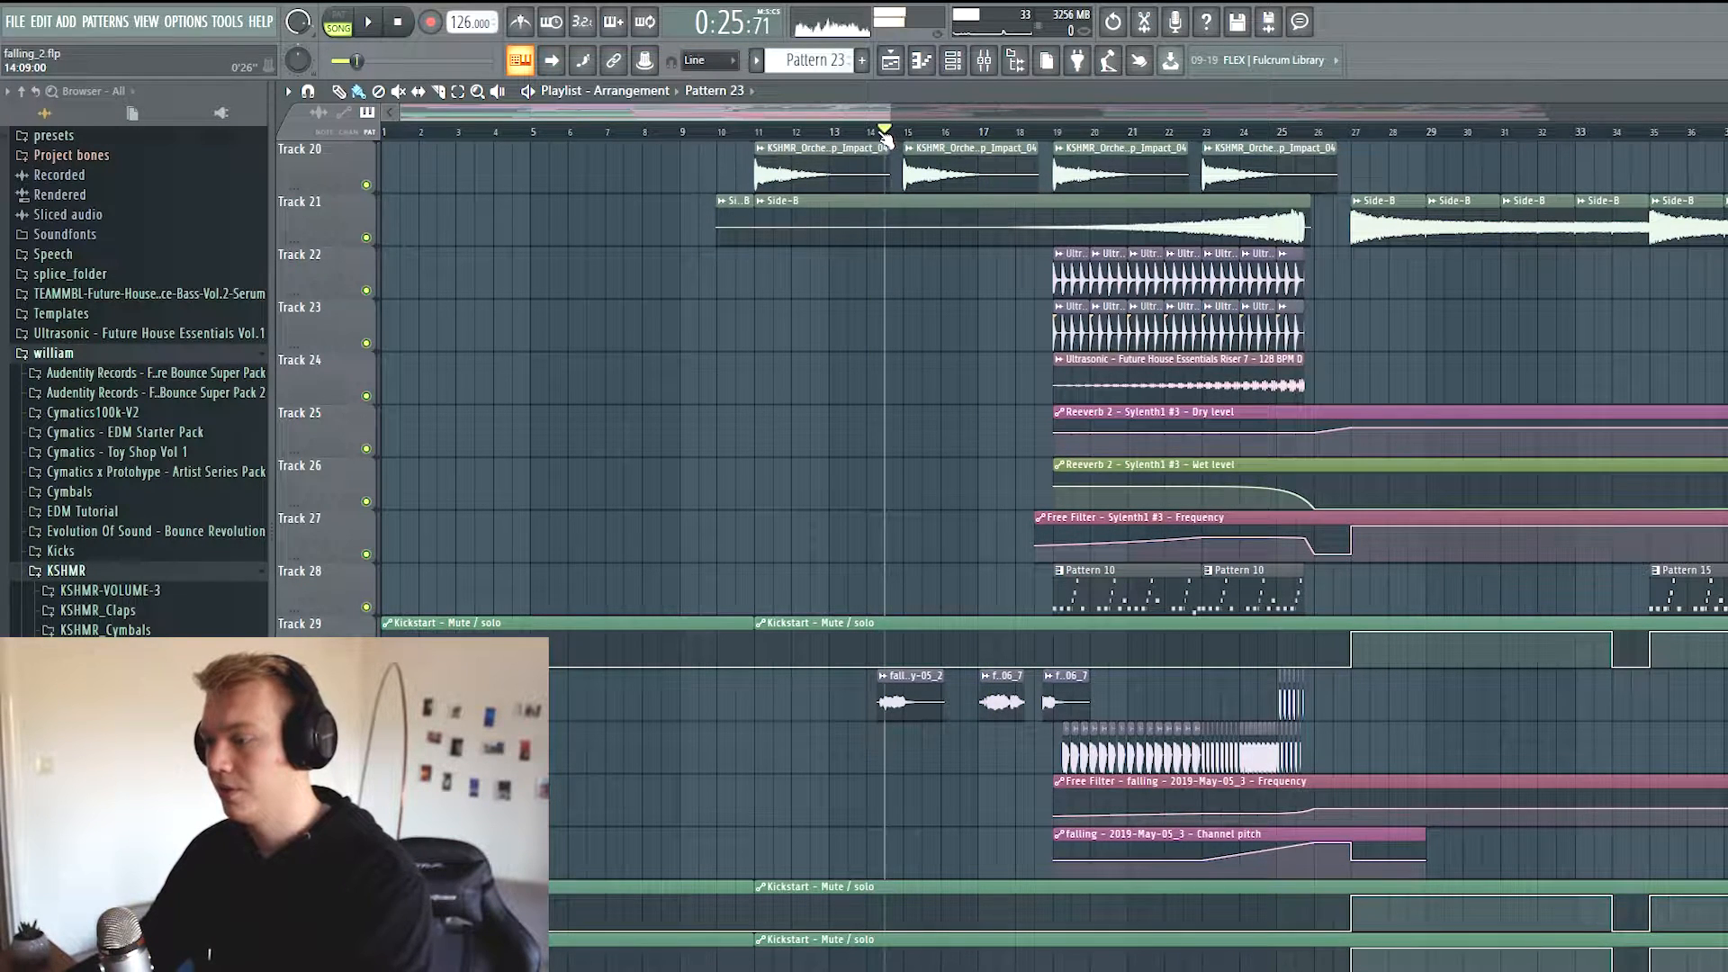
pyautogui.click(879, 134)
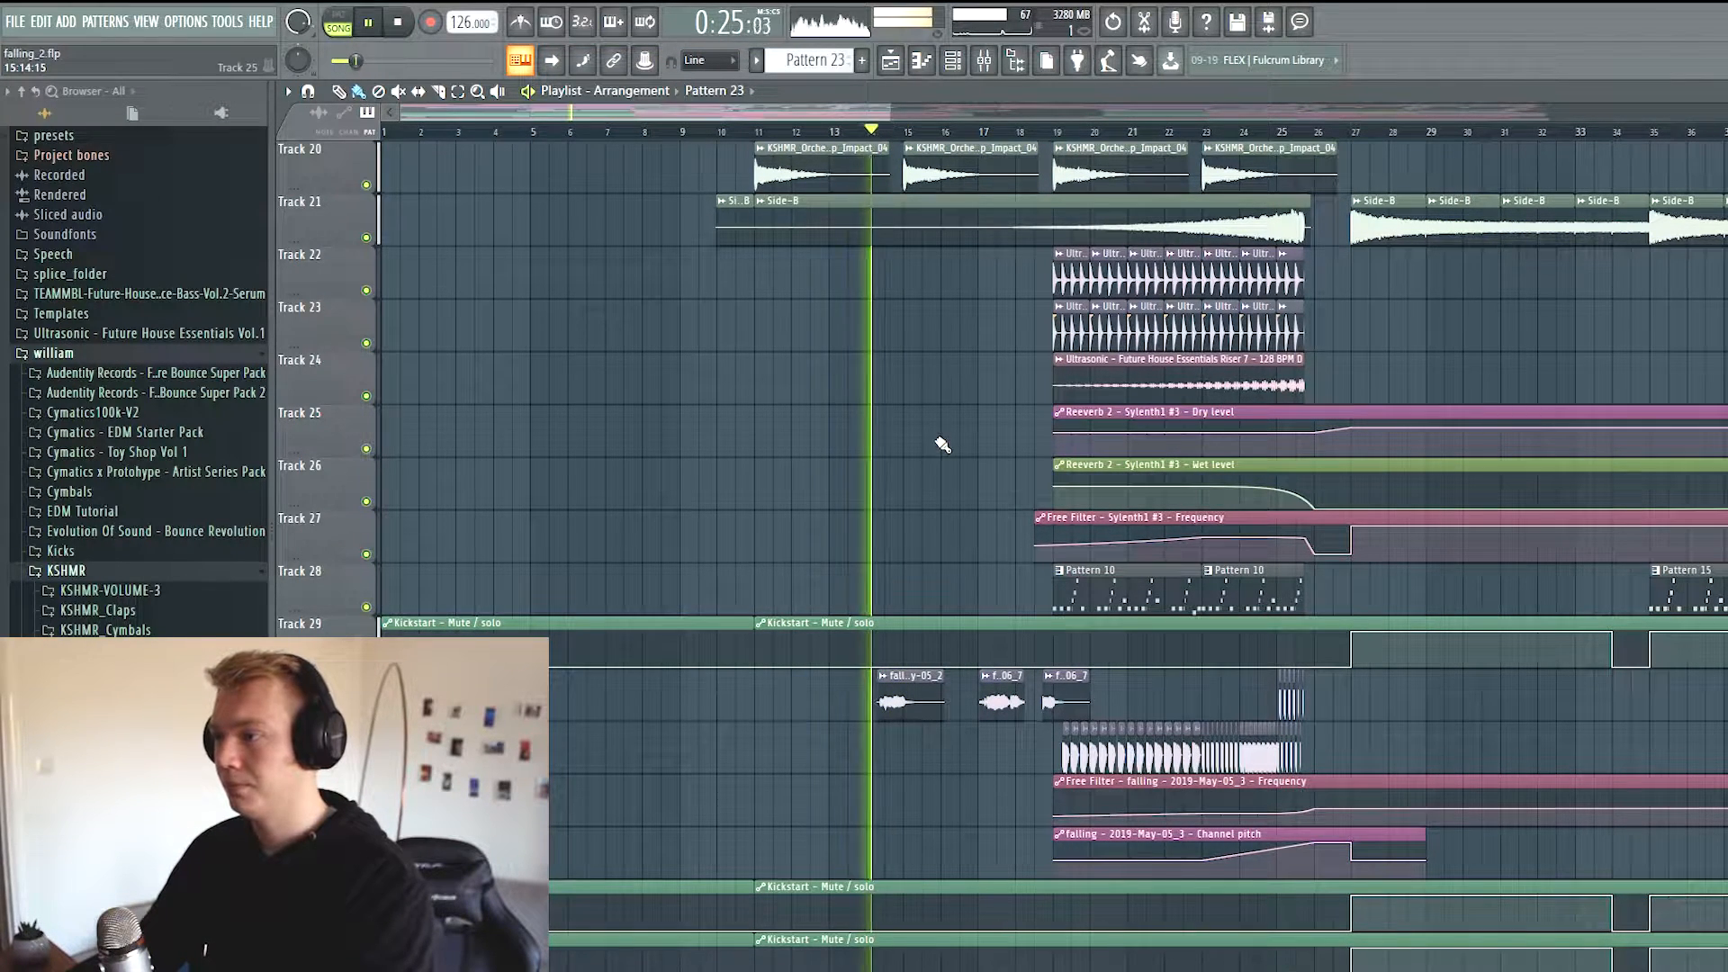
pyautogui.press('space')
# Solo Track 30 and view the channel settings of its falling - 2019-May-05_2 sample
pyautogui.rightClick(367, 712)
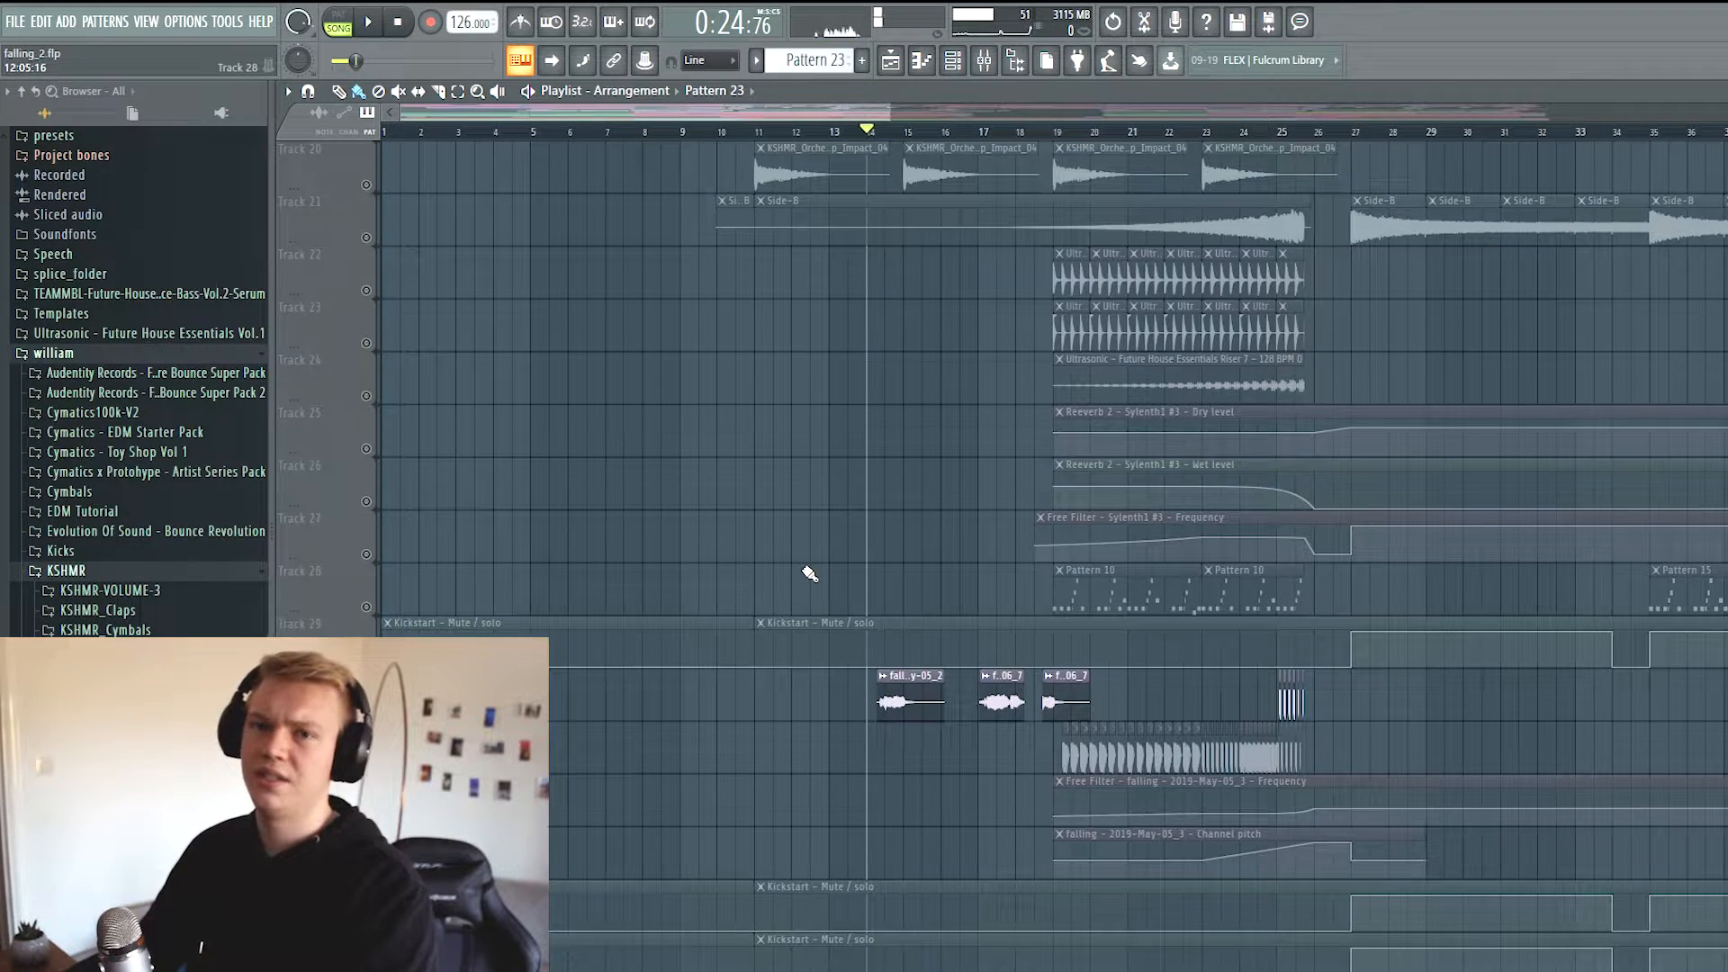
pyautogui.click(925, 693)
pyautogui.doubleClick(925, 693)
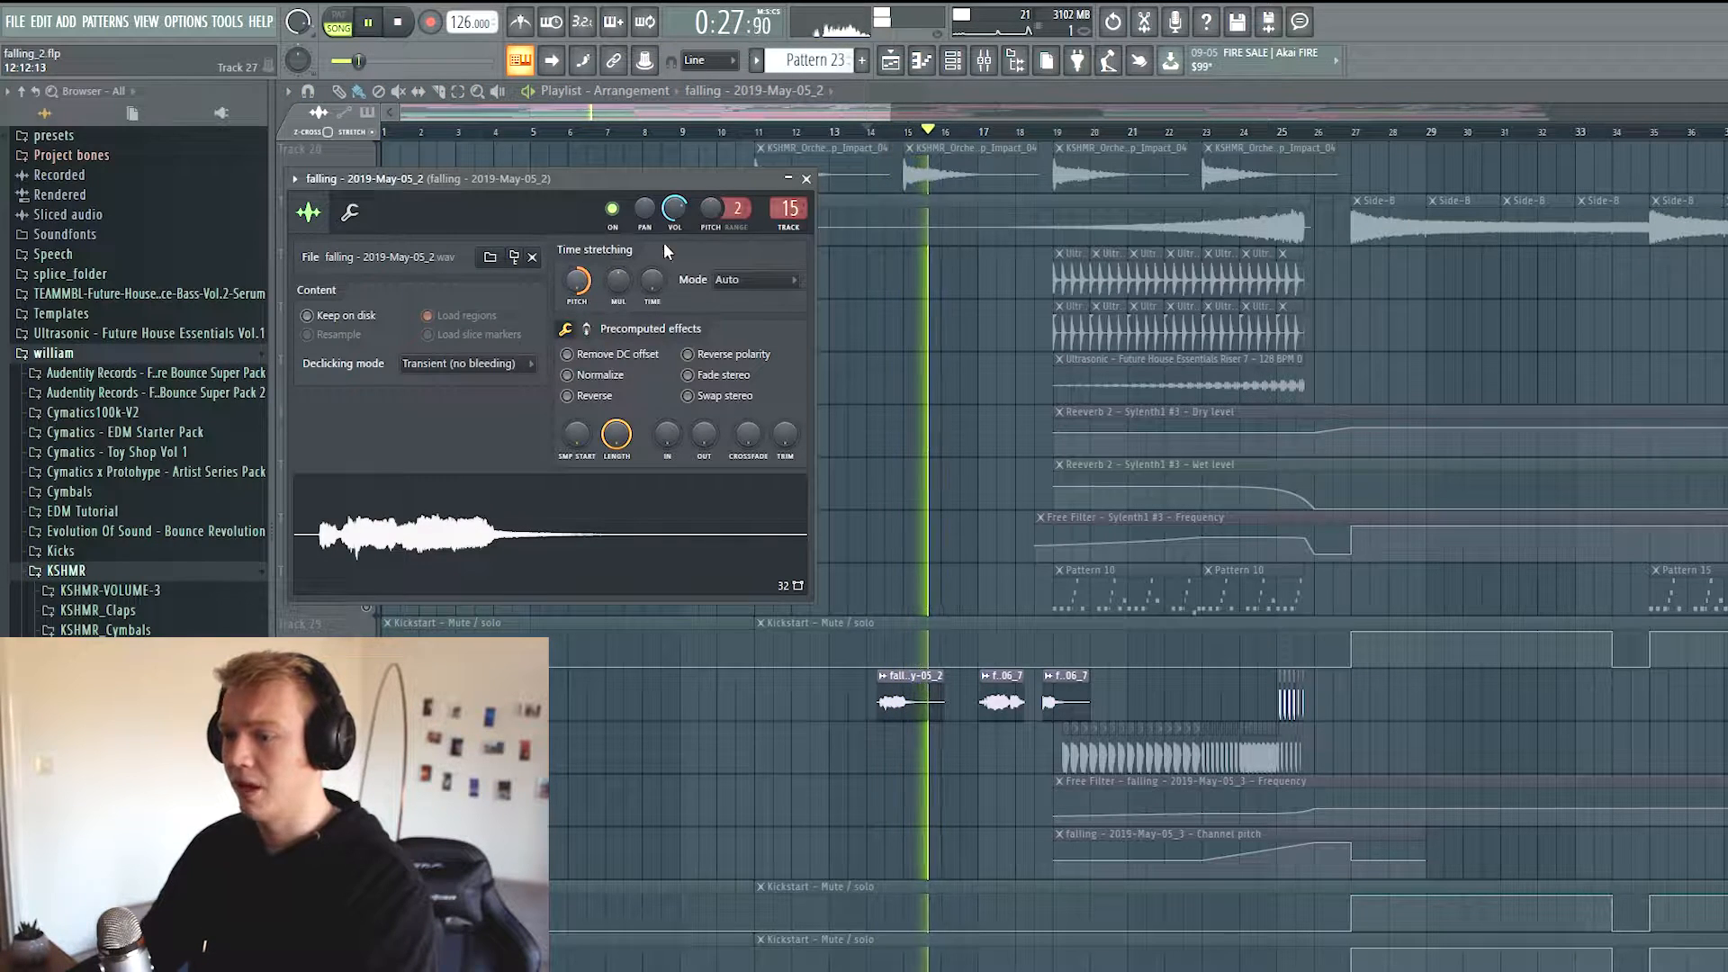
pyautogui.click(804, 181)
pyautogui.press('space')
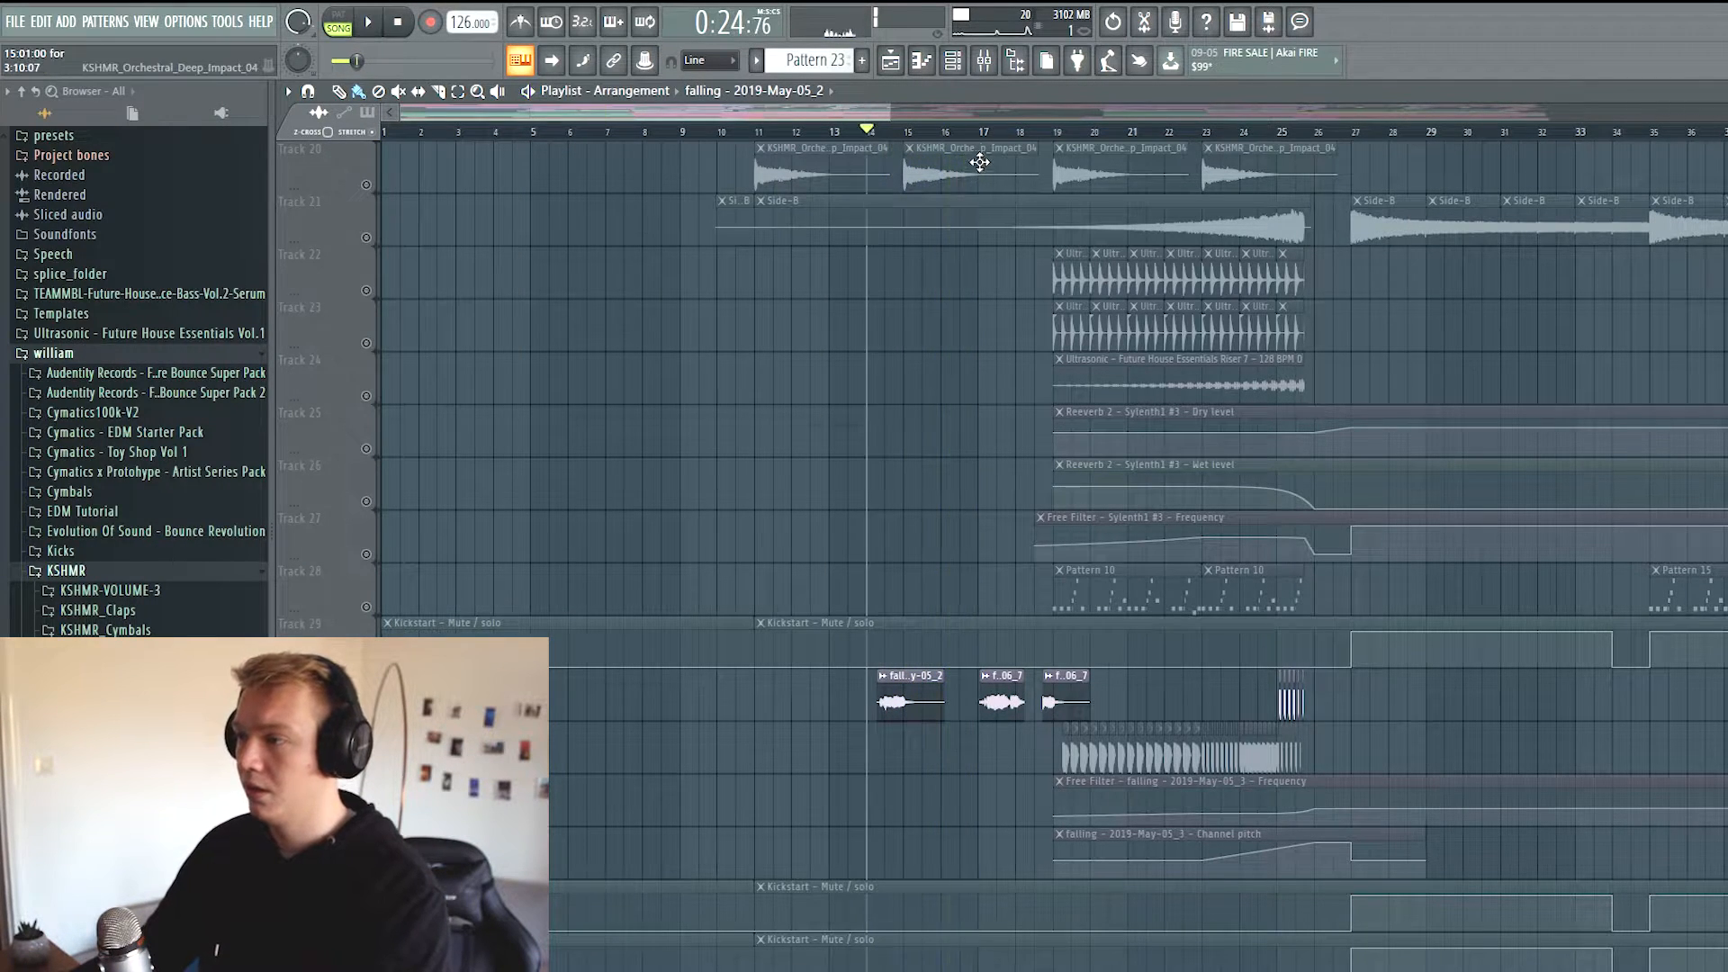
# Play the soloed Track 30 to hear its falling vocal clips in sequence
pyautogui.scroll(2, 1010, 117)
pyautogui.press('space')
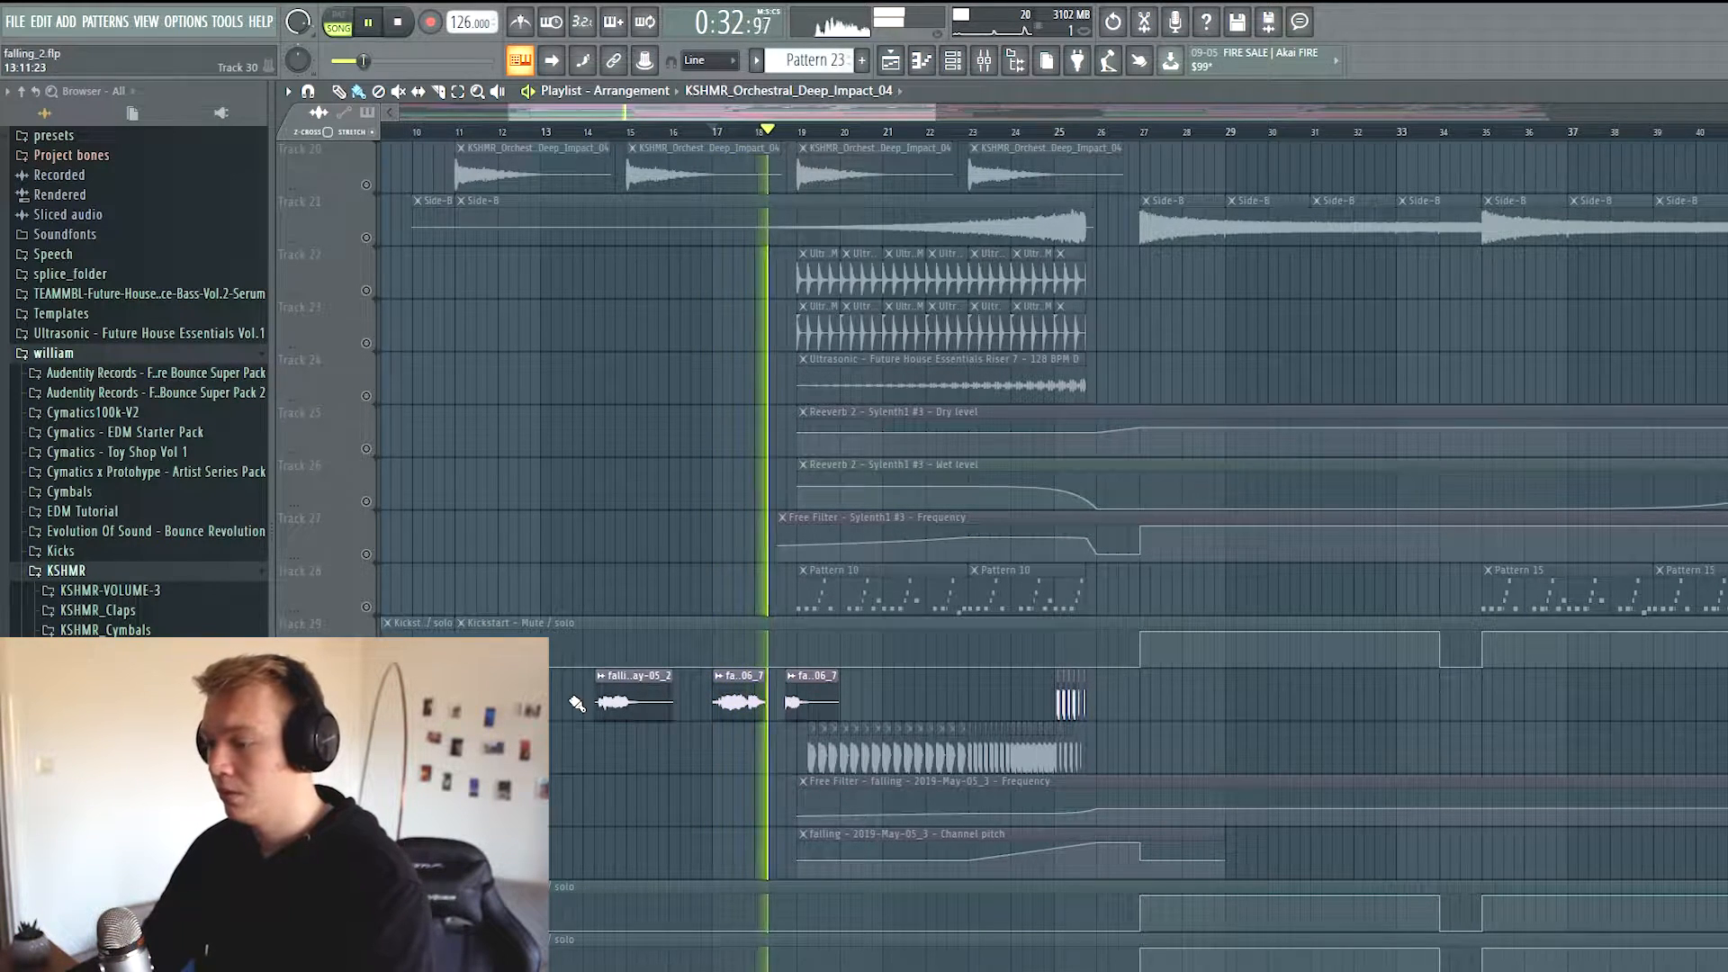
pyautogui.press('space')
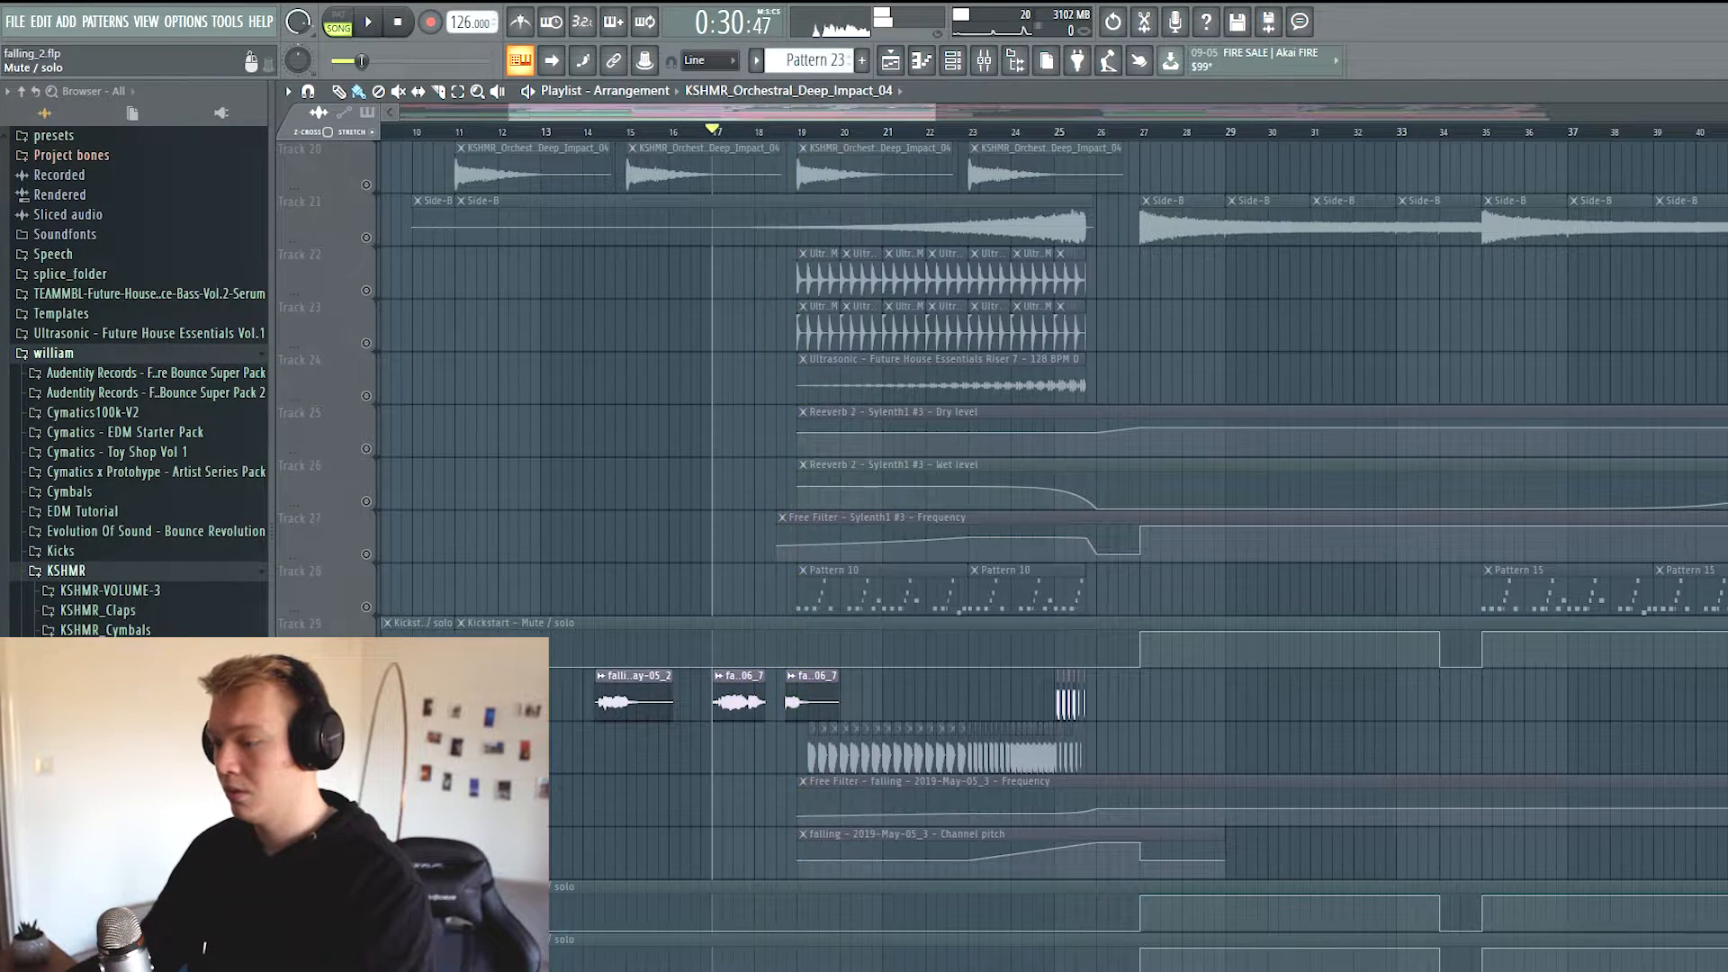
# From about bar 23, solo Track 8 to audition Patterns 21 and 22, adding Track 14 during playback
pyautogui.click(981, 135)
pyautogui.scroll(6, 1179, 648)
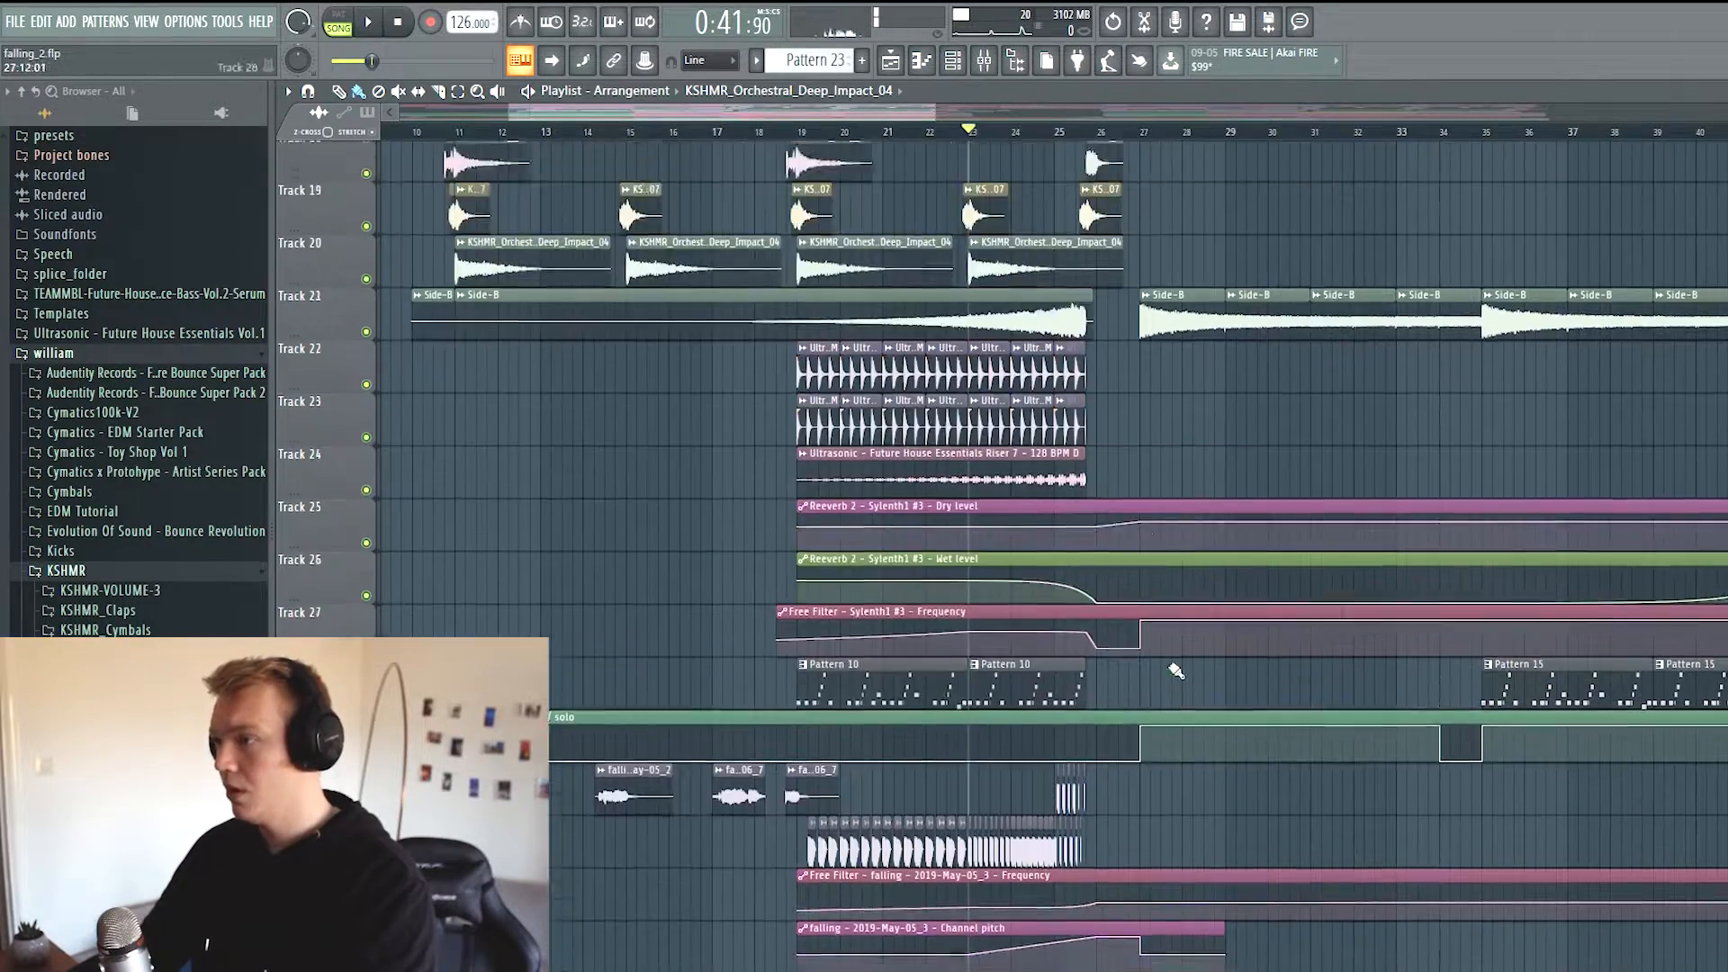
pyautogui.keyDown('ctrl'); pyautogui.scroll(4, 1233, 714); pyautogui.keyUp('ctrl')
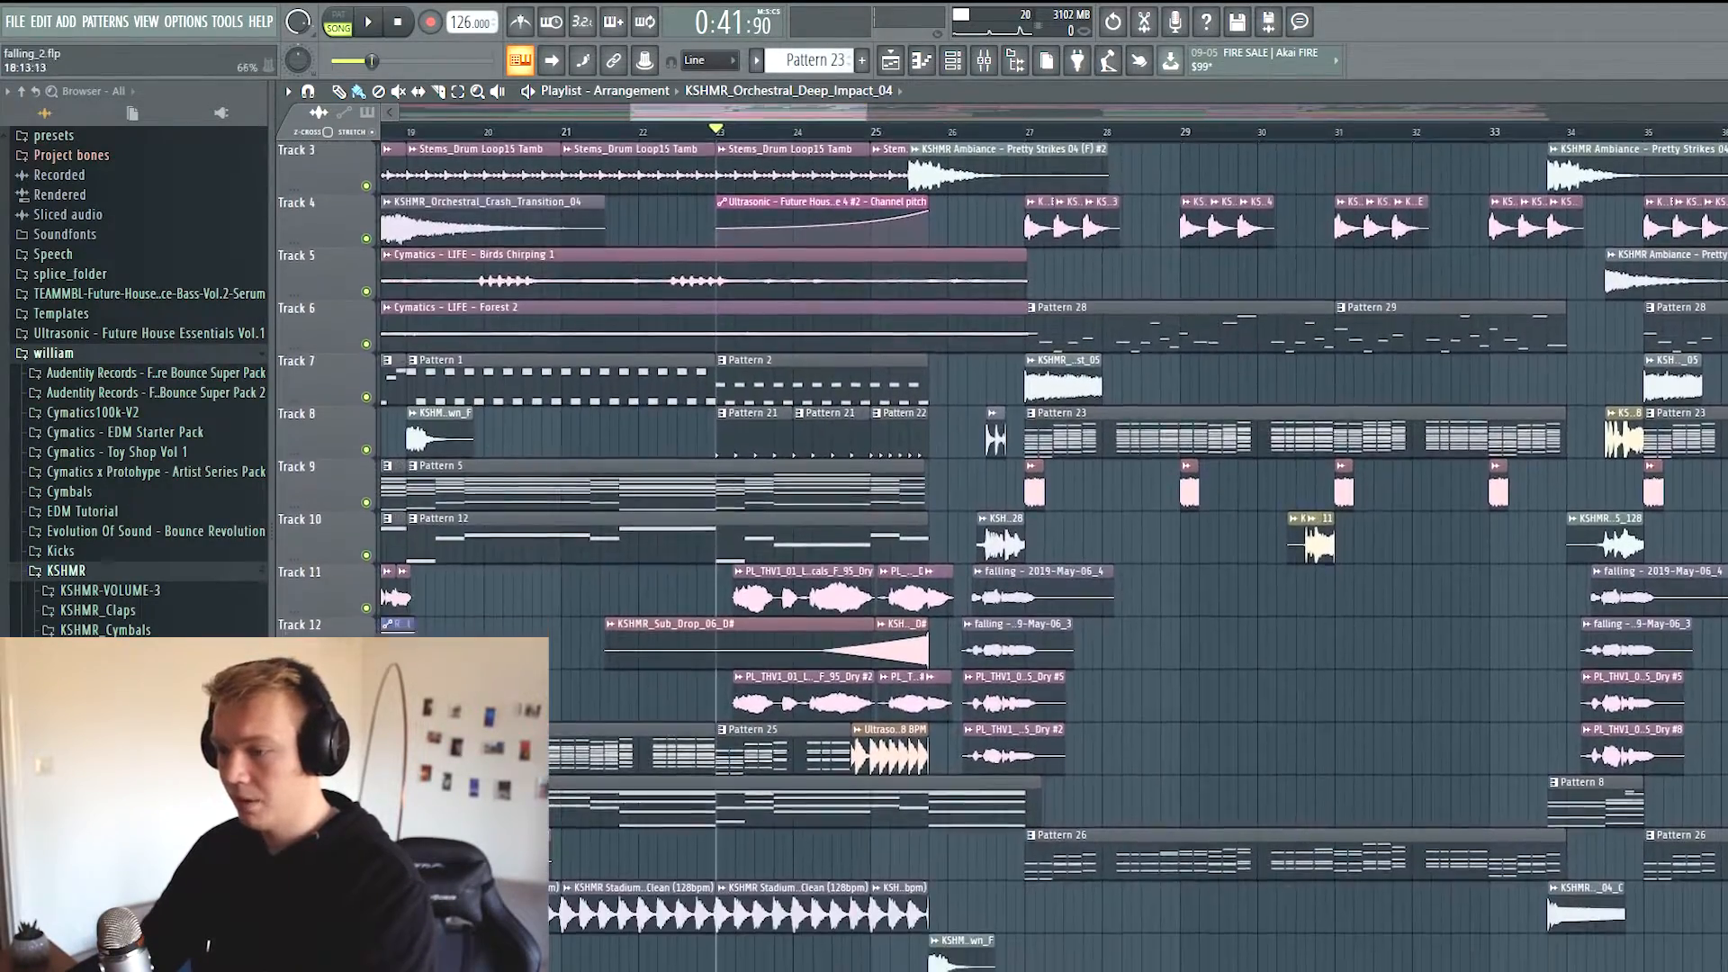
pyautogui.rightClick(367, 449)
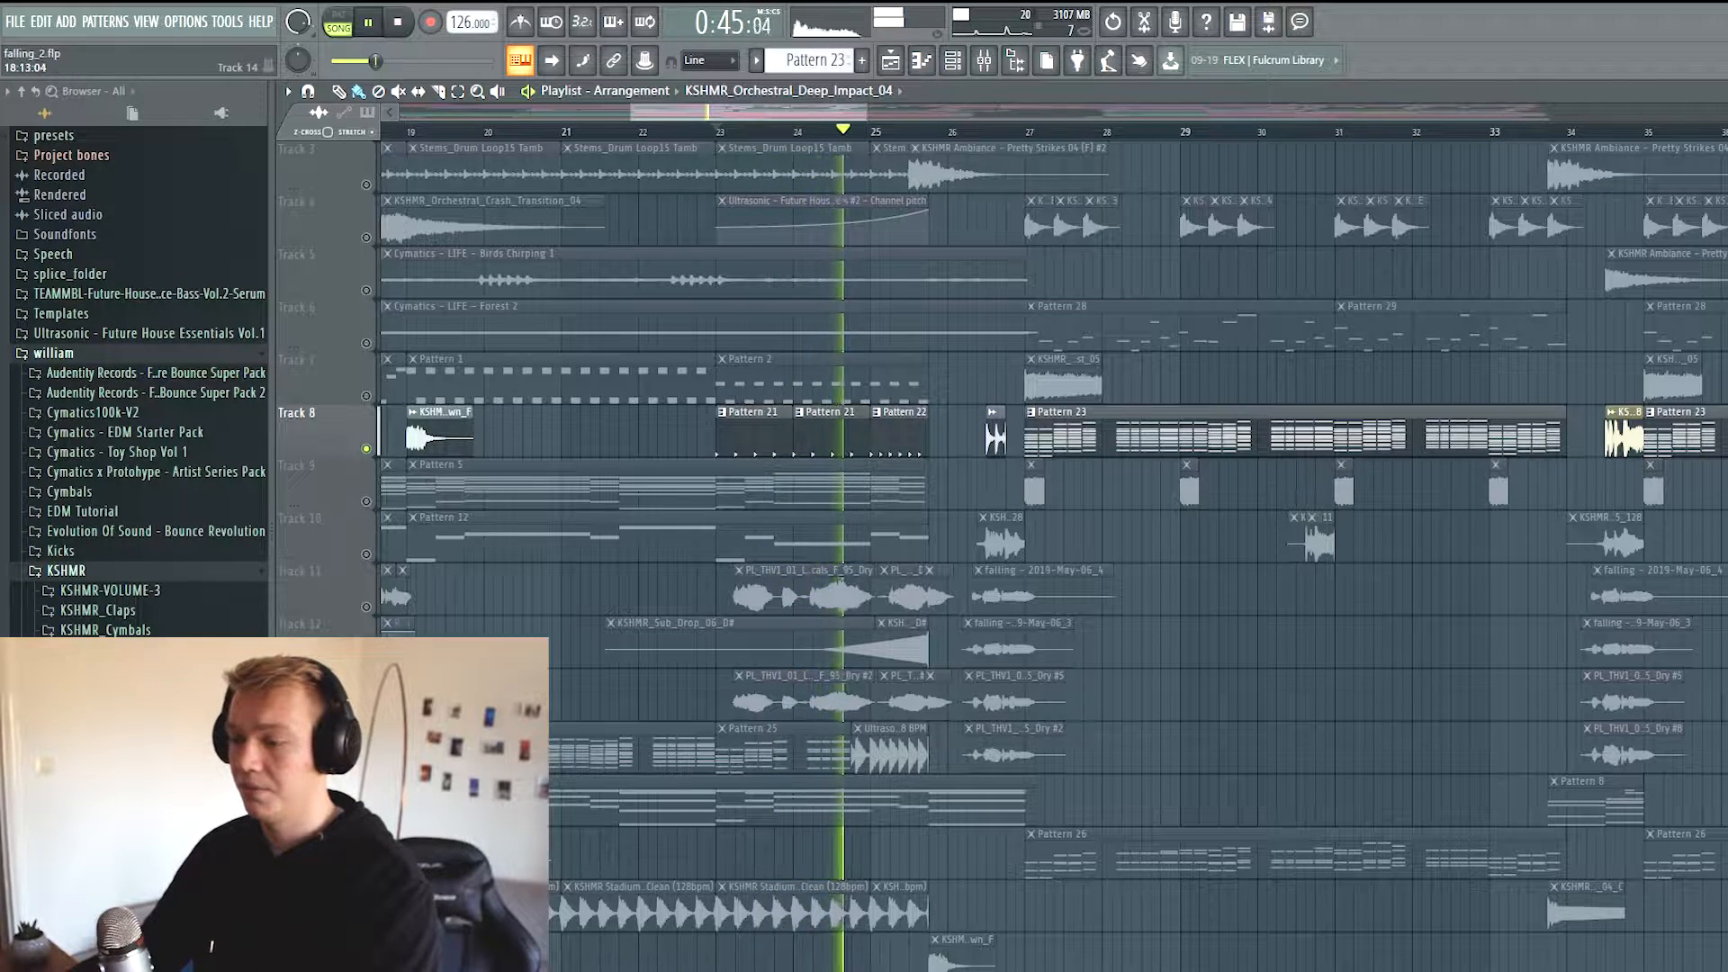
pyautogui.click(366, 766)
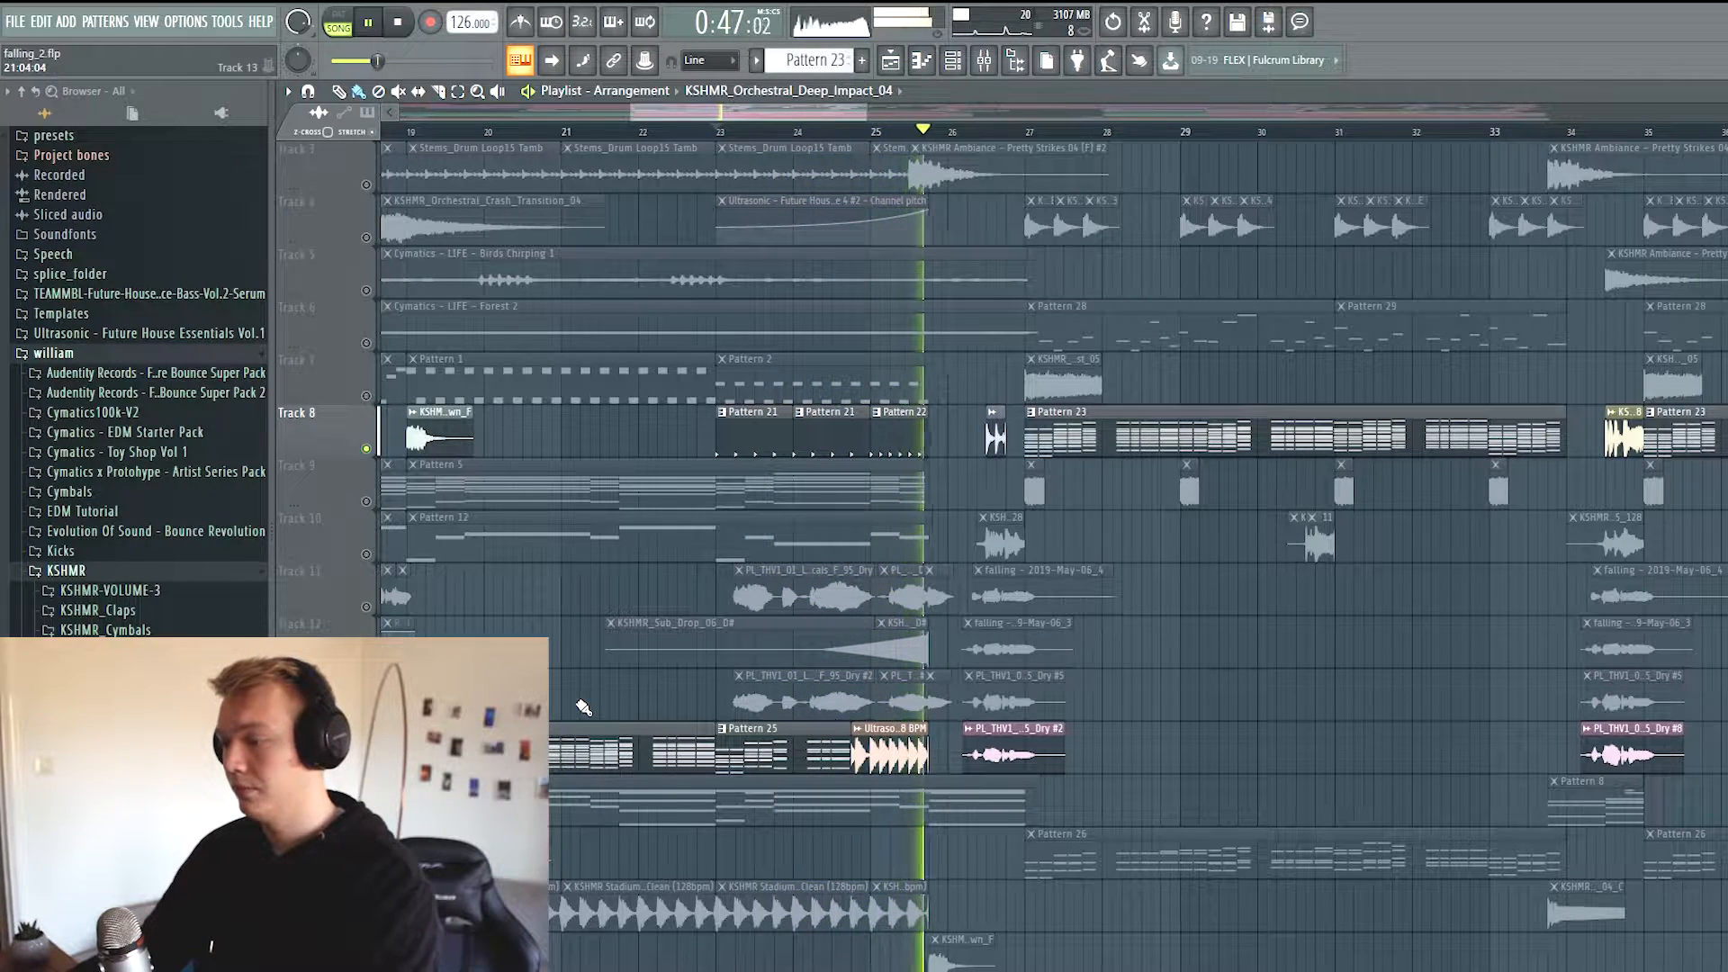
pyautogui.press('space')
# Solo Track 12's KSHMR_Sub_Drop_06_D# clip and Track 11's lead vocals in turn to audition them
pyautogui.rightClick(367, 659)
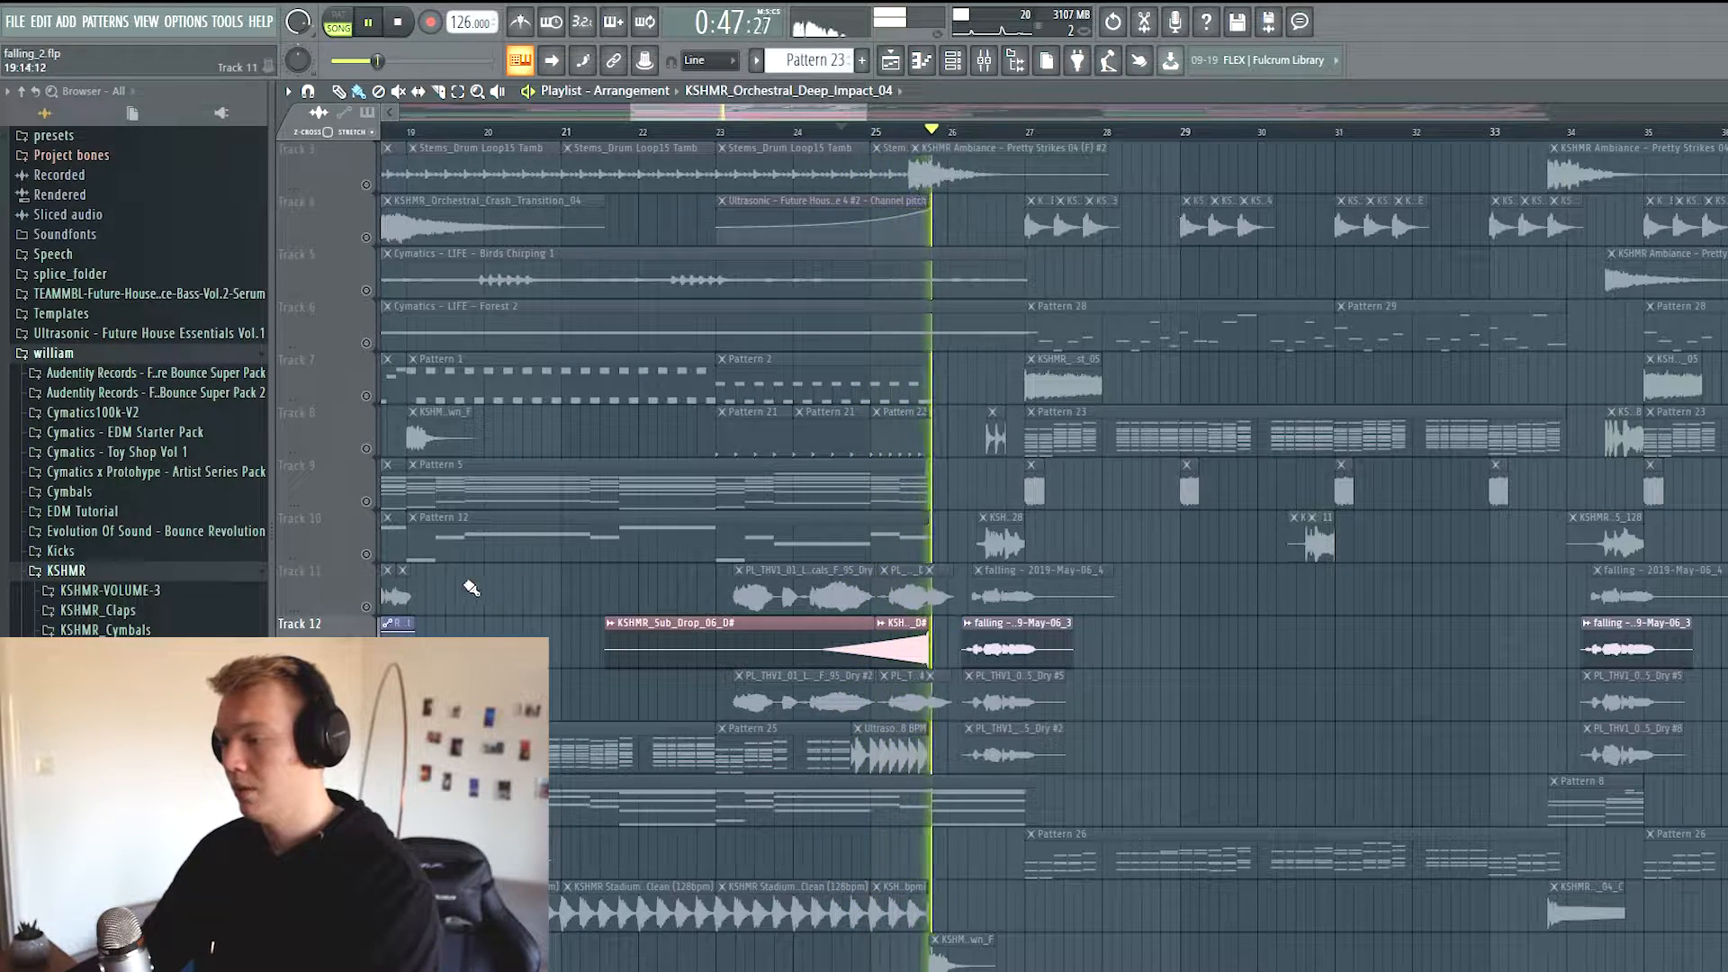
pyautogui.rightClick(367, 607)
pyautogui.scroll(-4, 630, 639)
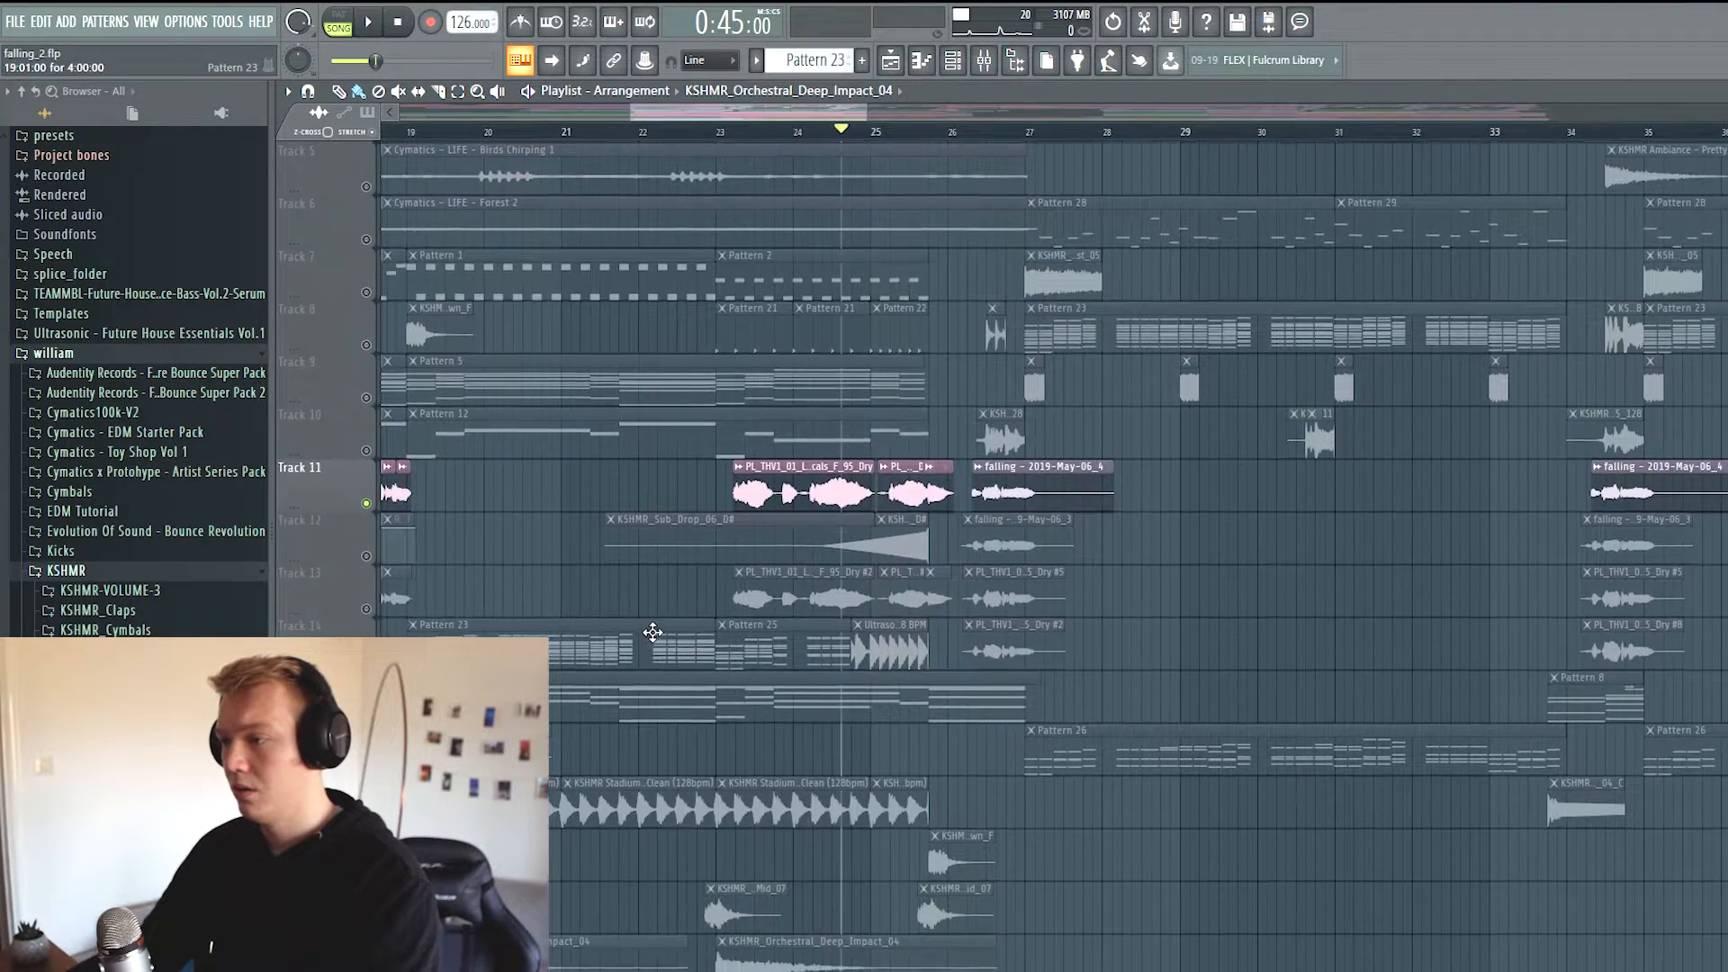
pyautogui.scroll(-8, 603, 637)
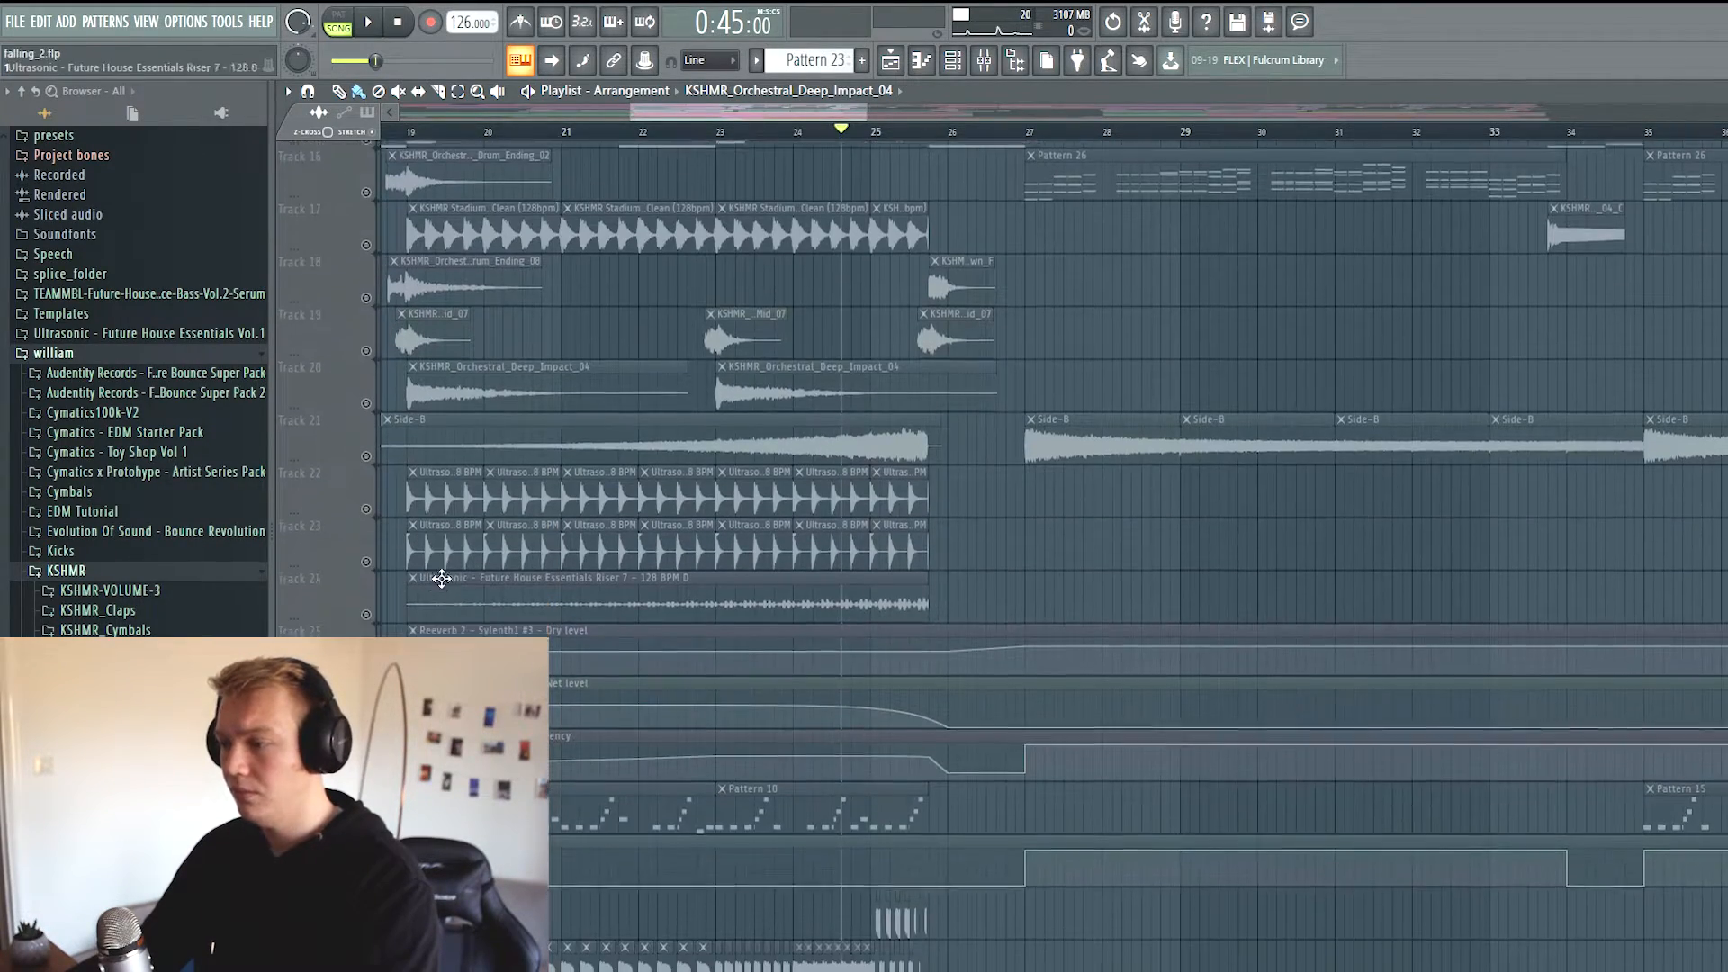
# Solo Track 21's Side-B clip and Track 24's Ultrasonic Riser 7 in turn and audition the build-up
pyautogui.rightClick(366, 449)
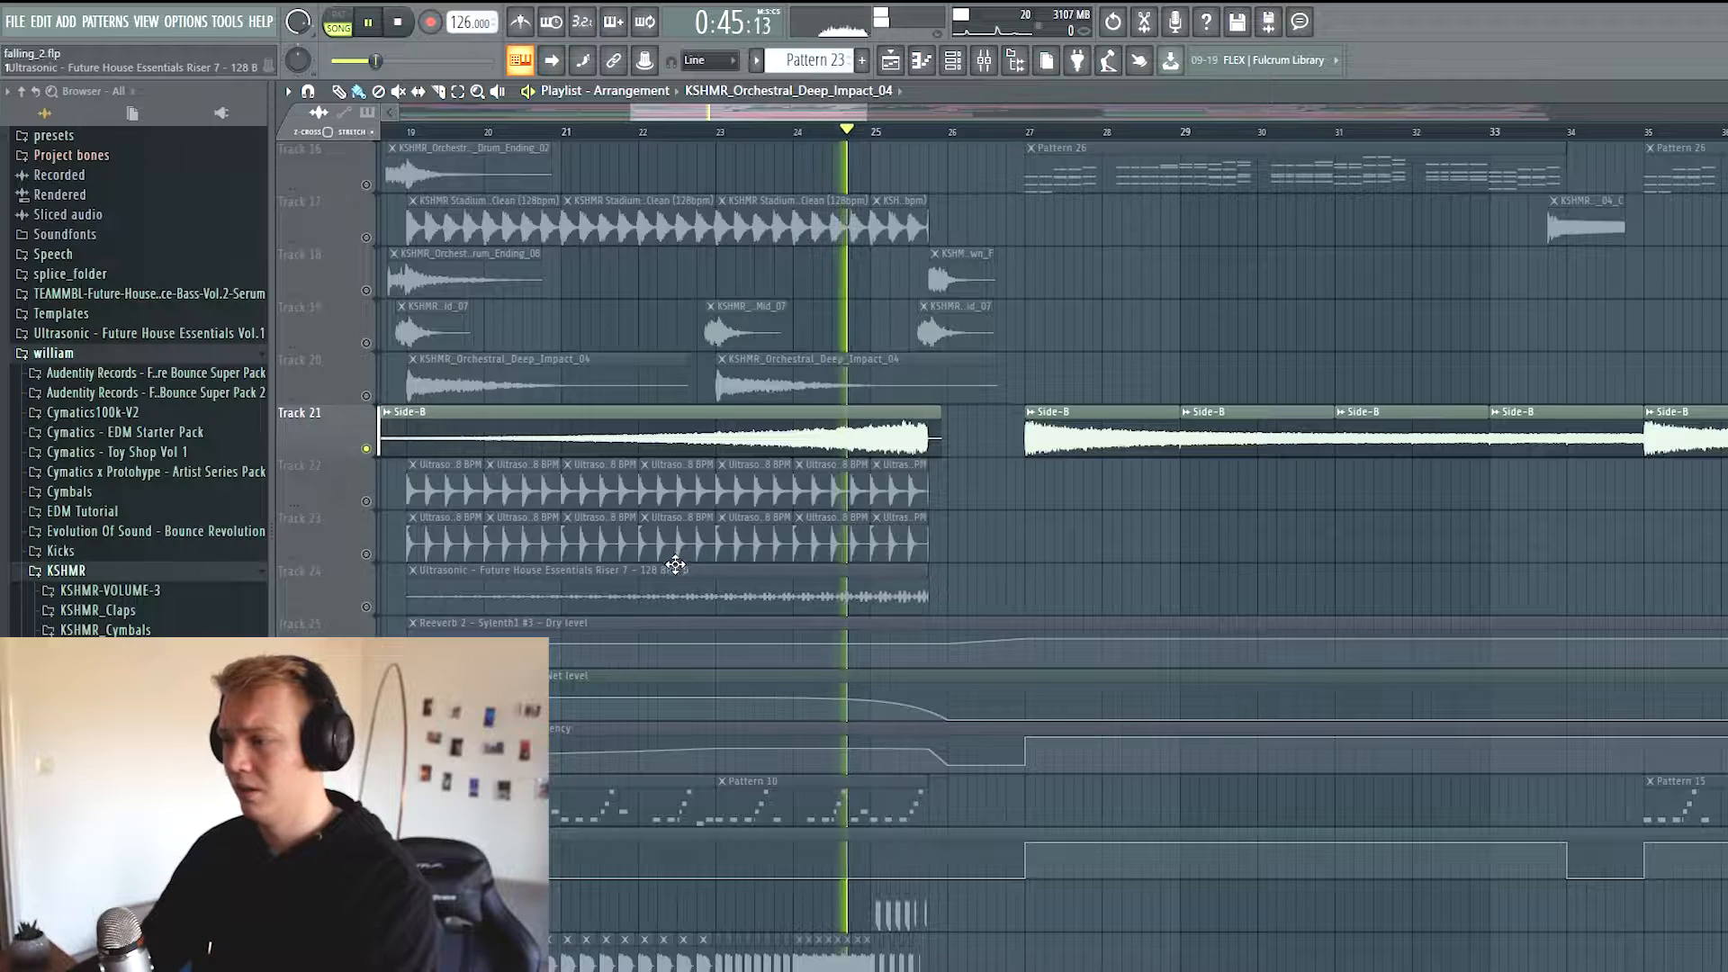
pyautogui.rightClick(367, 609)
pyautogui.press('space')
pyautogui.scroll(-2, 605, 566)
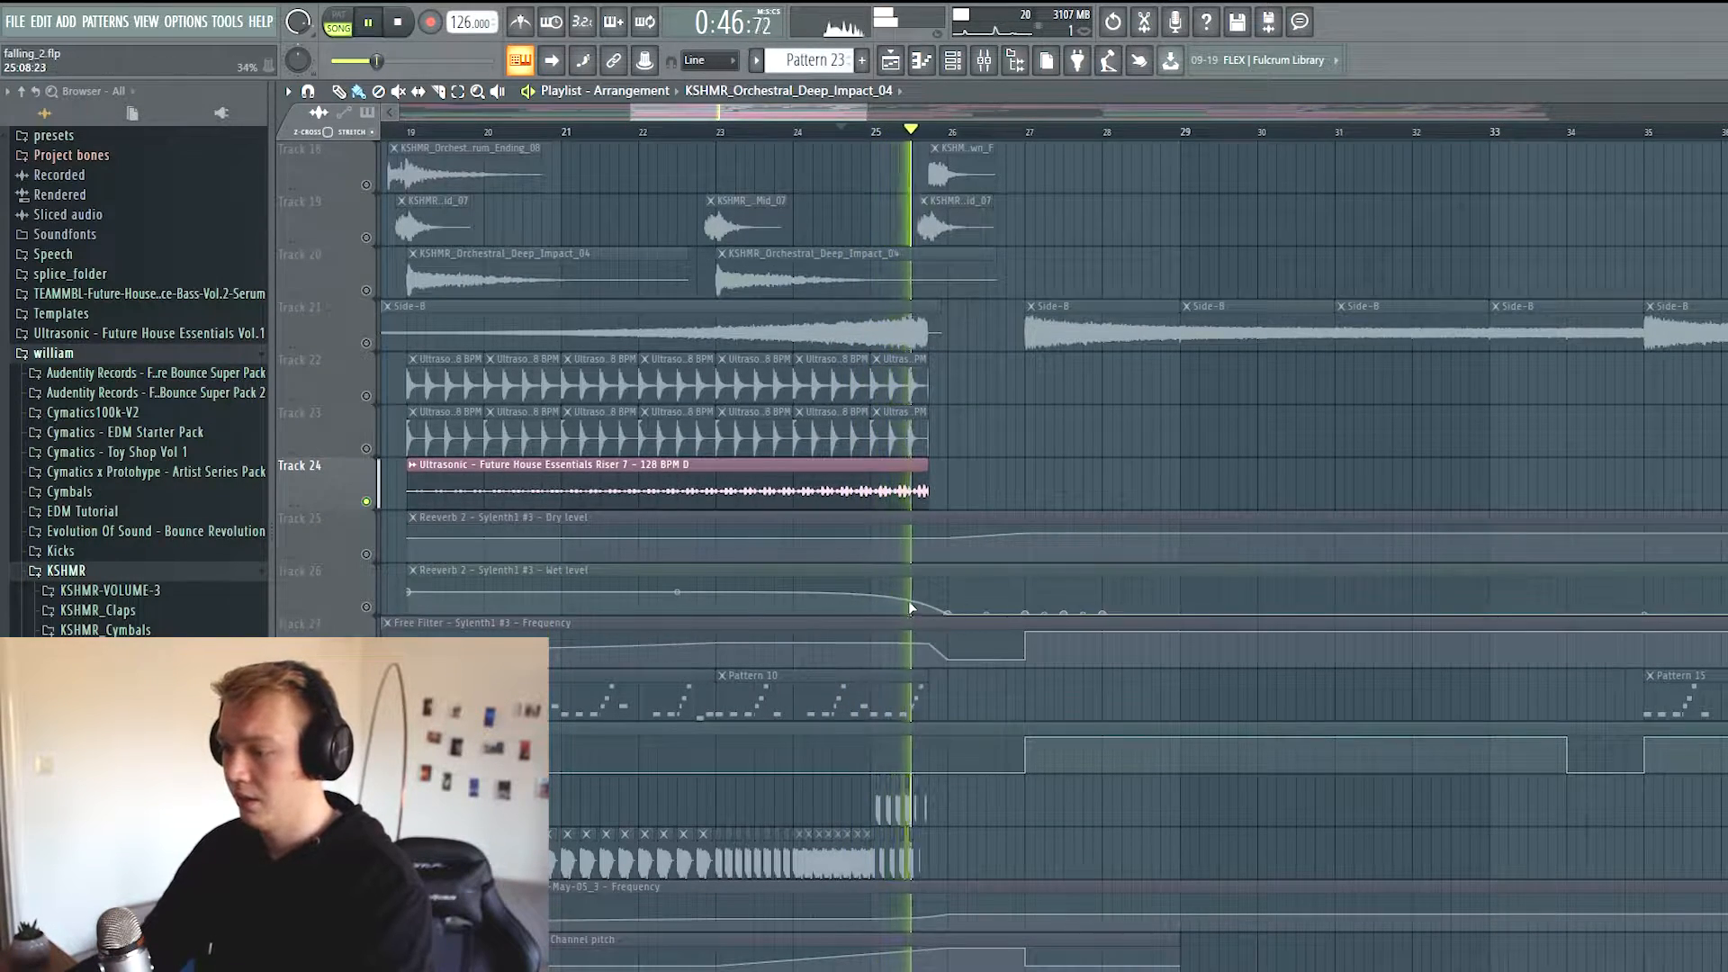
pyautogui.press('space')
# Solo Track 41 in the playlist and audition its Pattern 35 clips
pyautogui.scroll(-9, 802, 537)
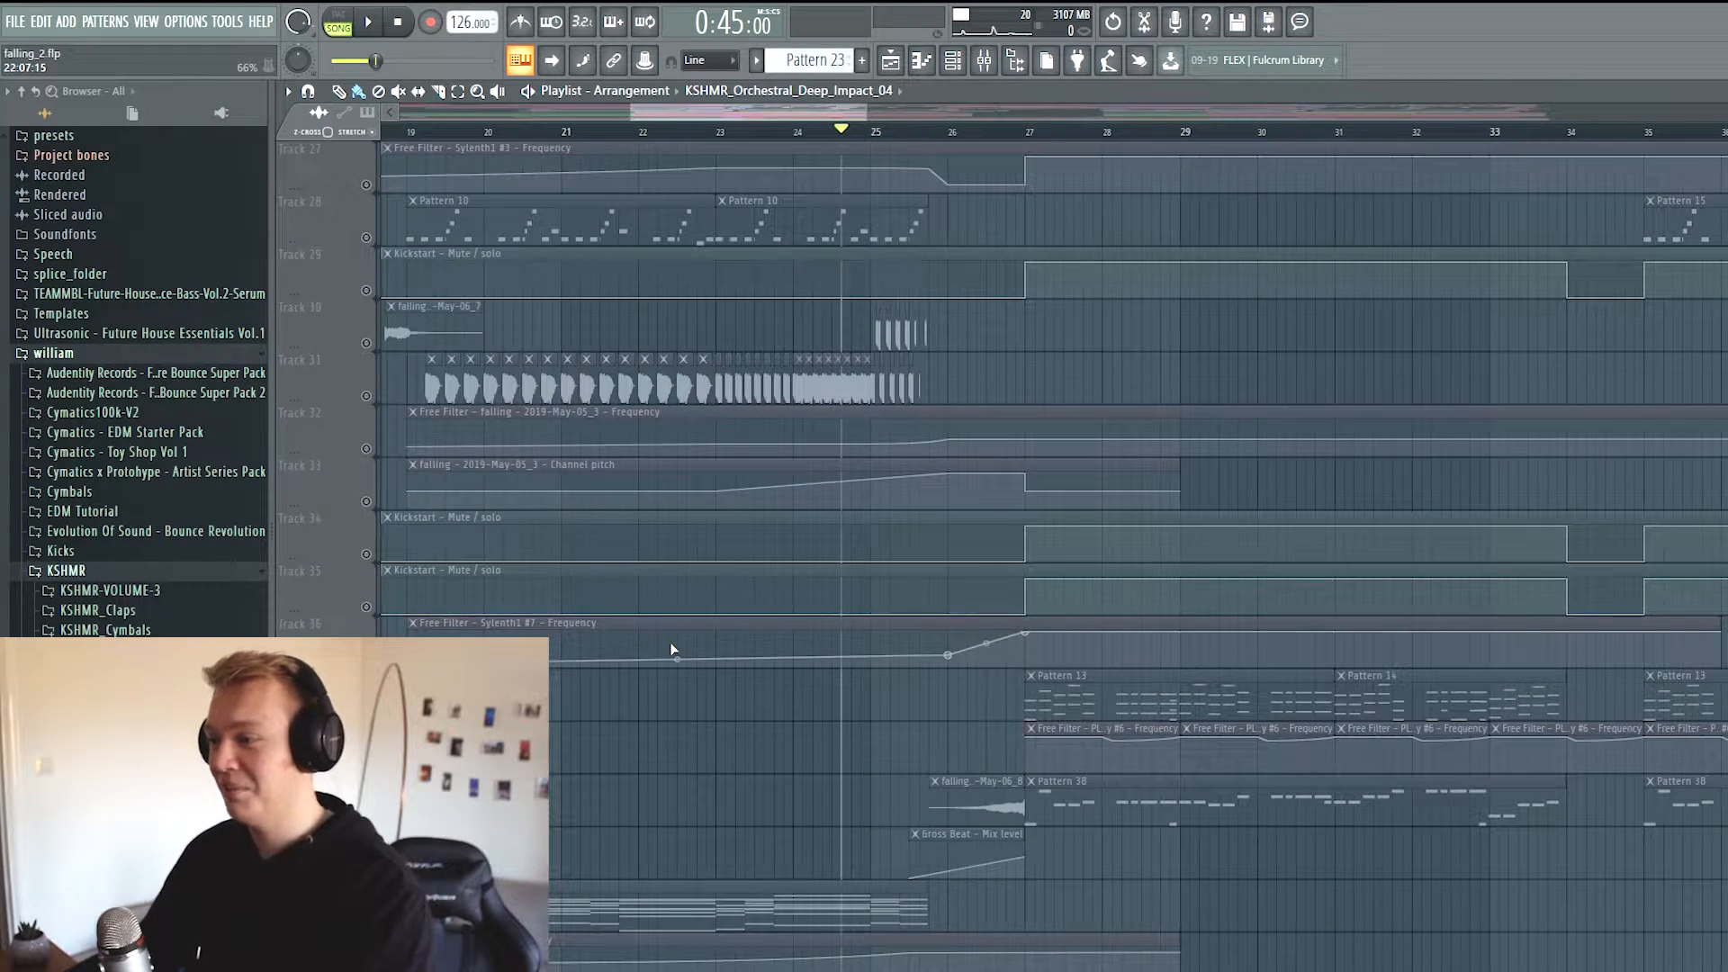
pyautogui.scroll(-7, 503, 484)
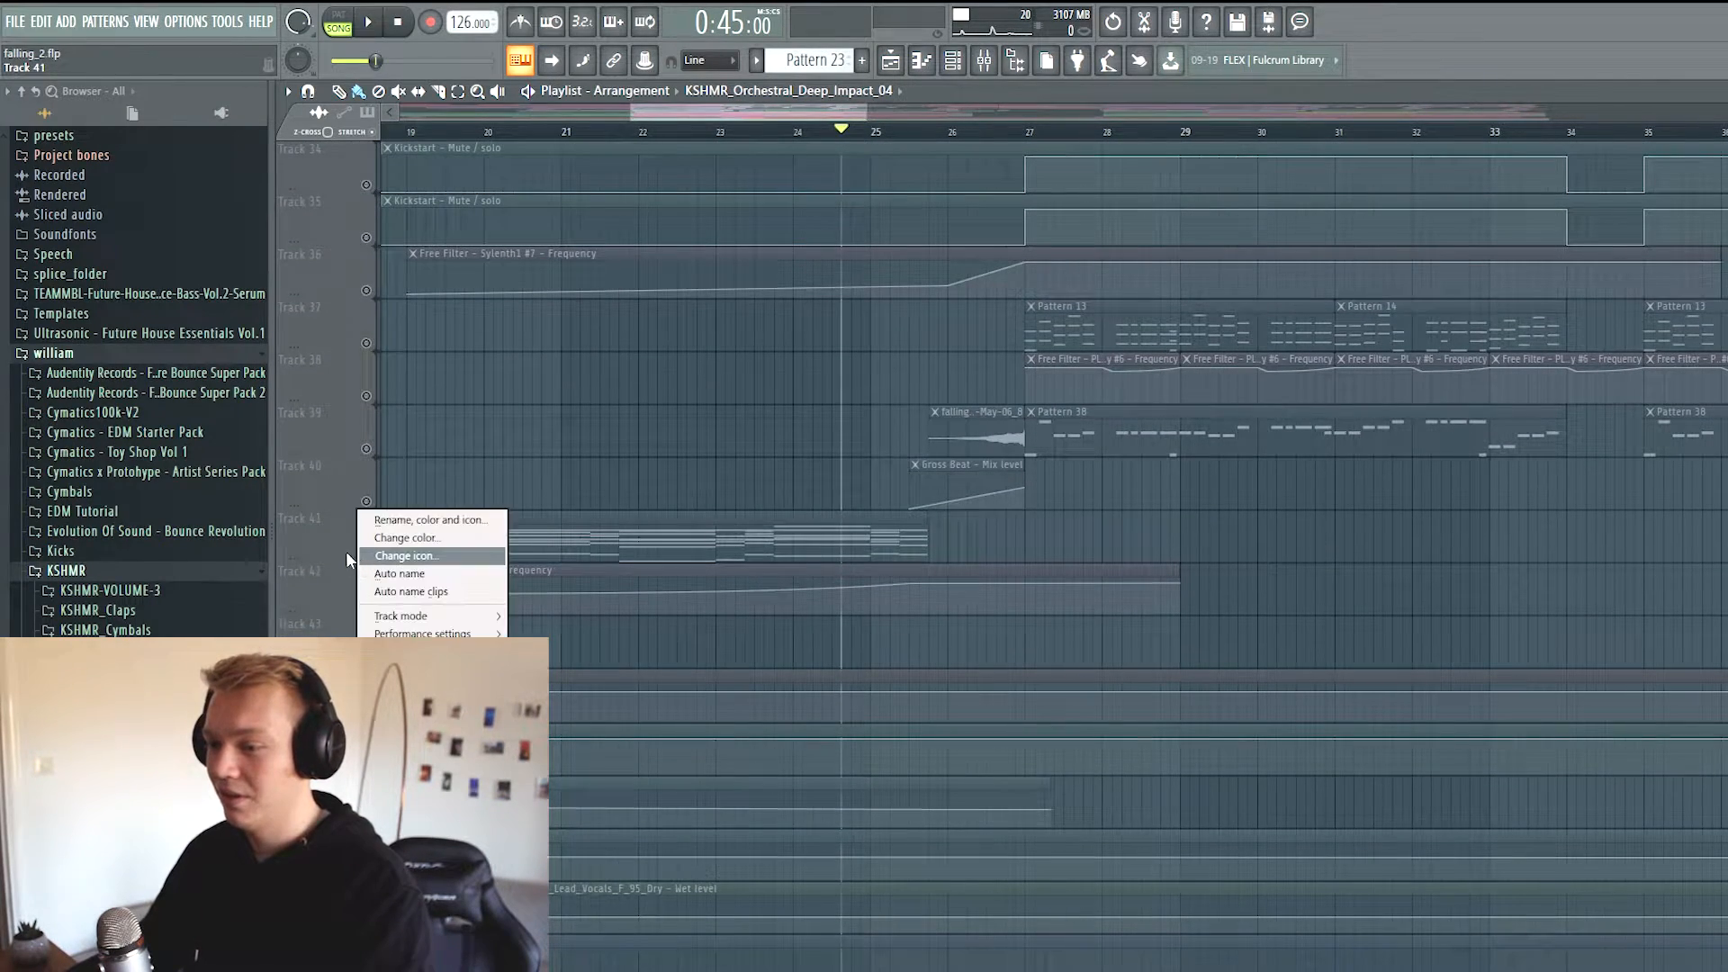
pyautogui.rightClick(366, 558)
pyautogui.press('space')
pyautogui.scroll(-5, 801, 112)
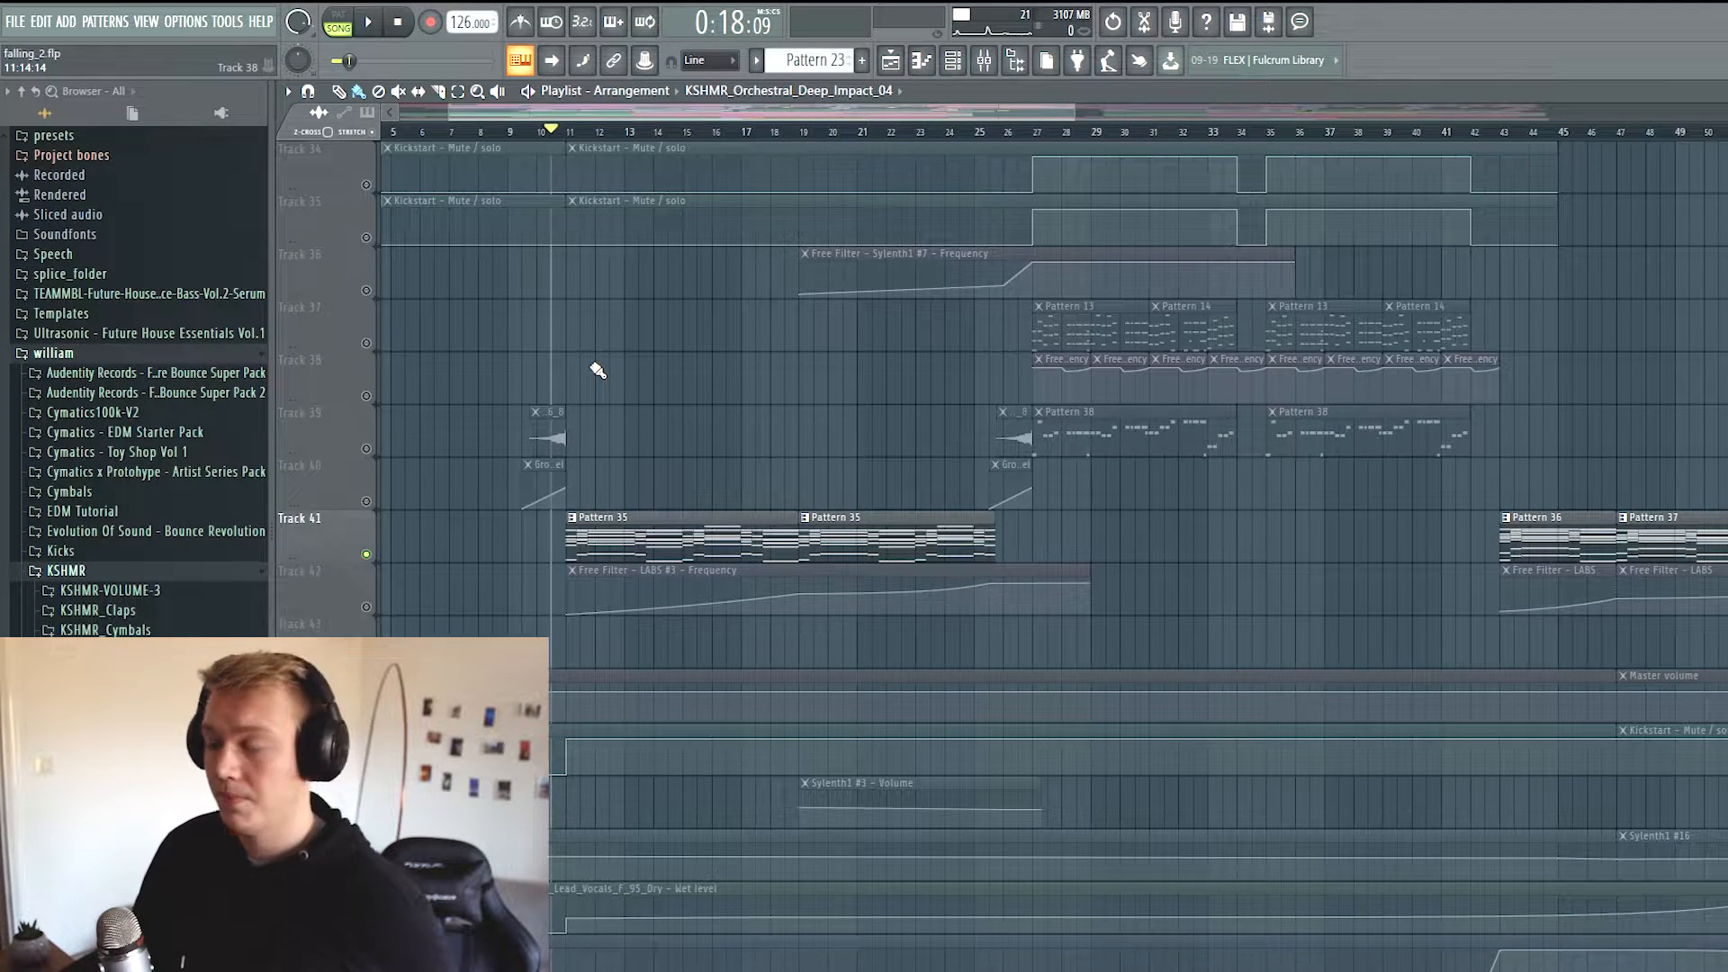
# Play Track 41 with Track 42's Free Filter - LABS #3 frequency automation enabled, from just before bar 11
pyautogui.click(366, 607)
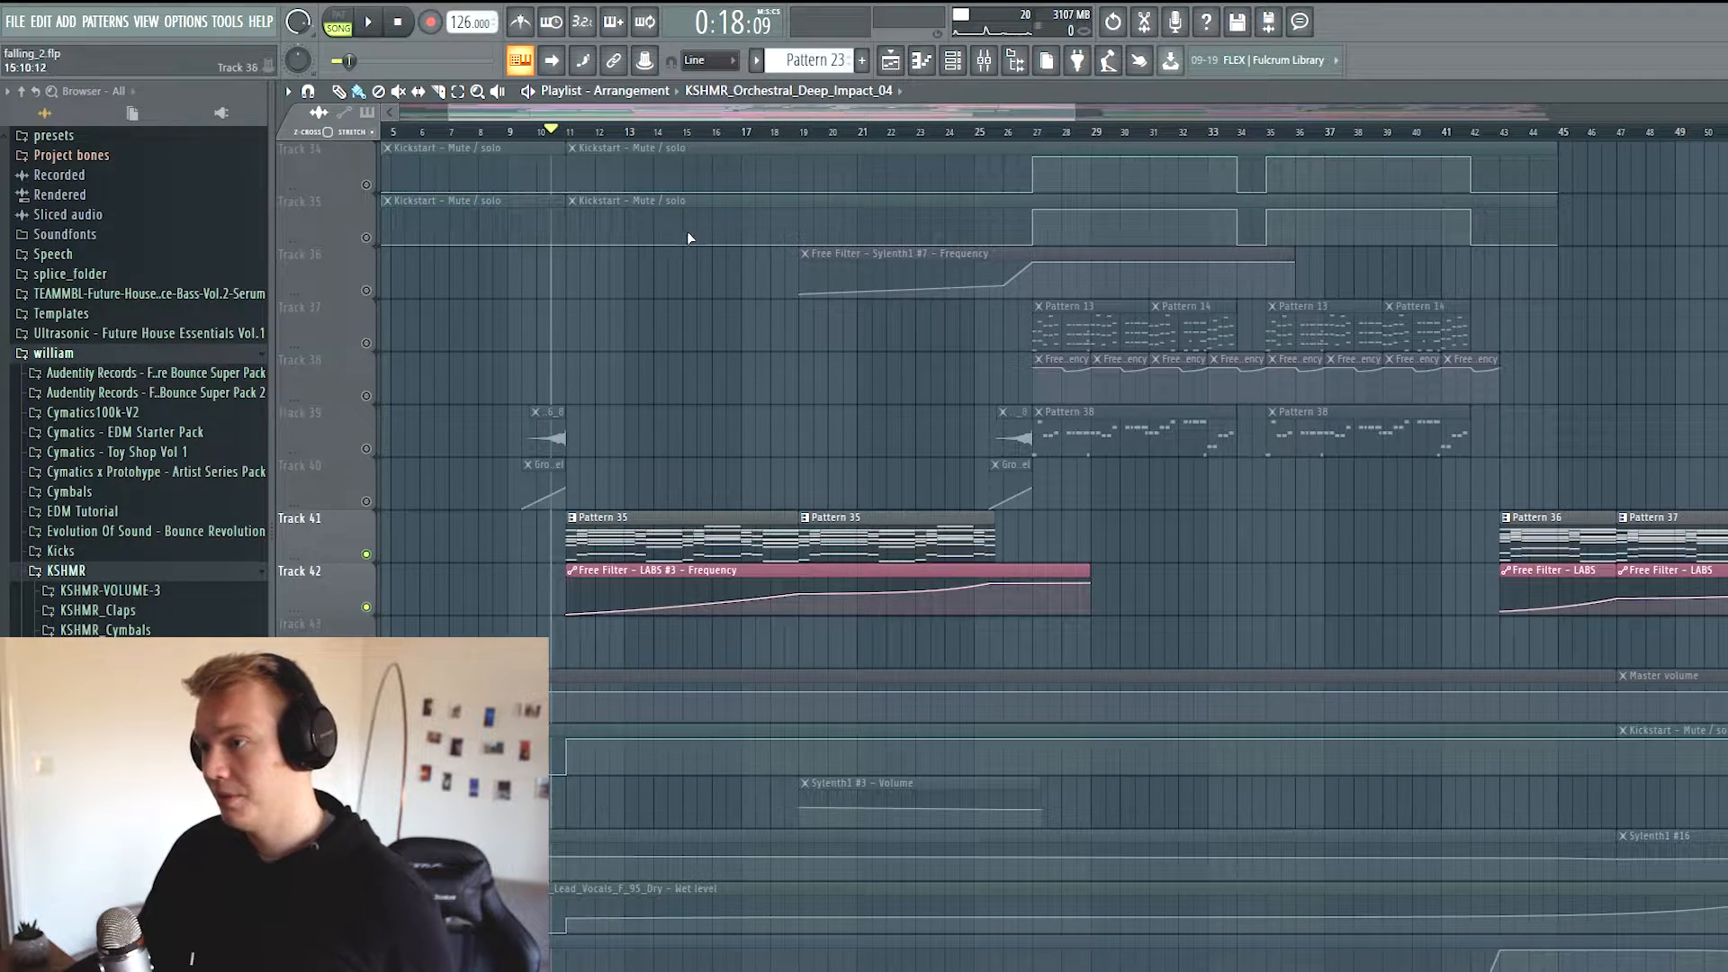
pyautogui.press('space')
pyautogui.scroll(10, 682, 609)
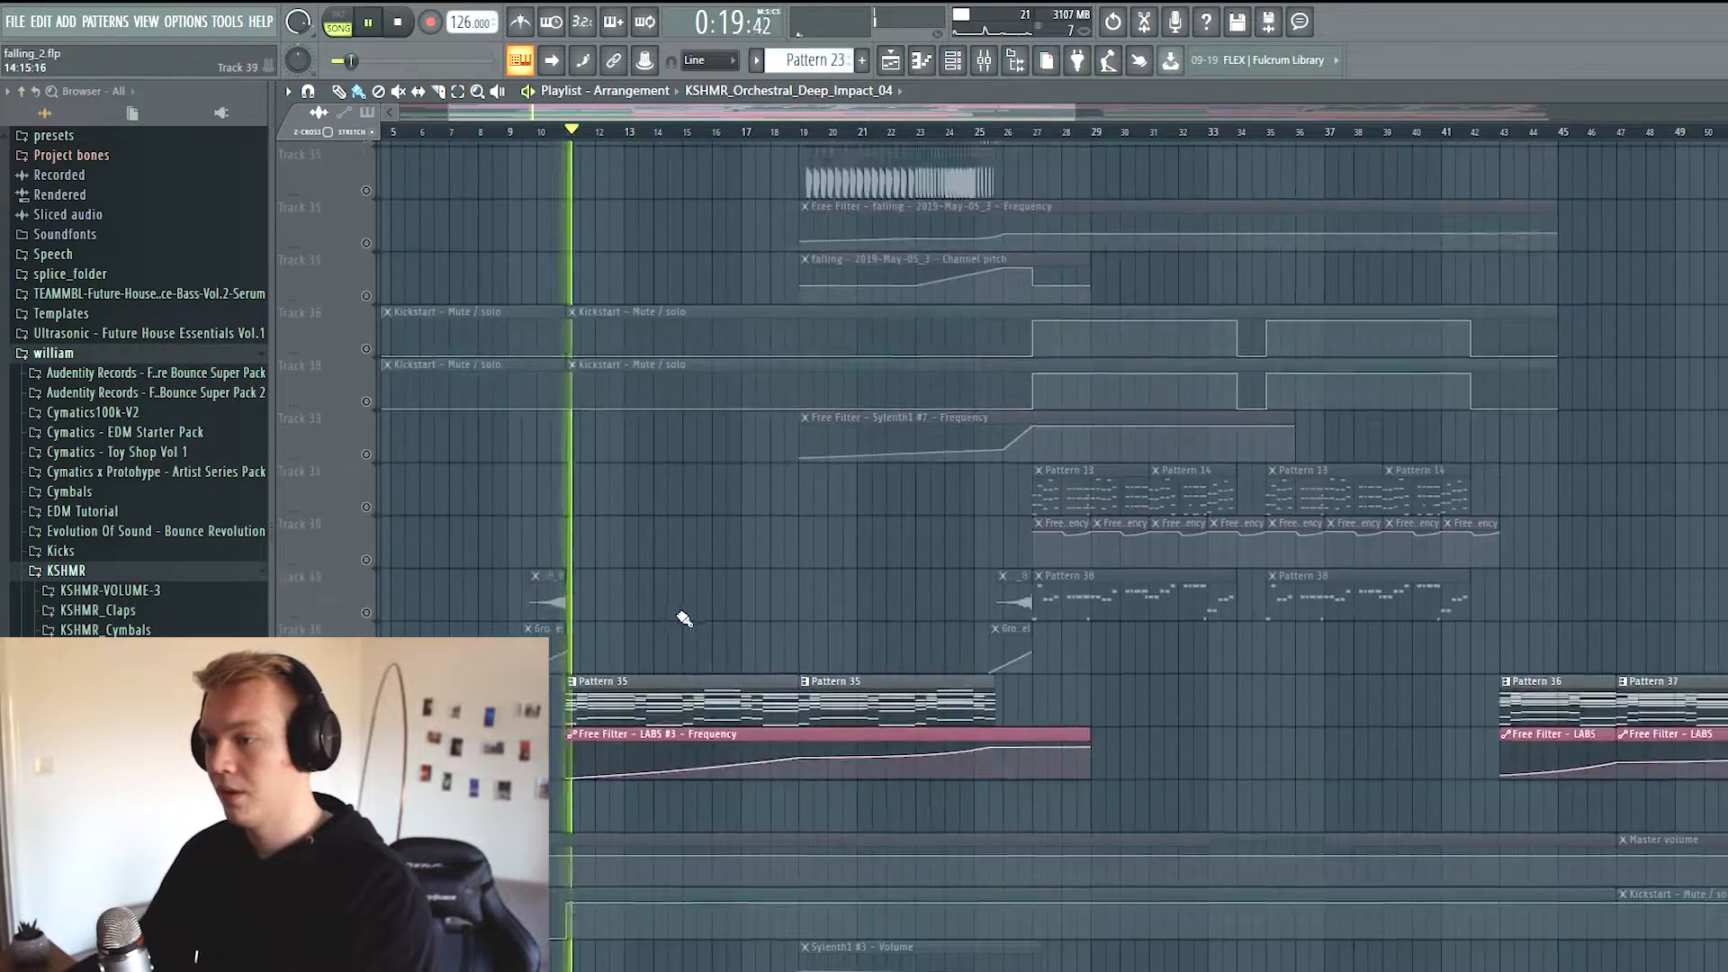
pyautogui.scroll(2, 678, 639)
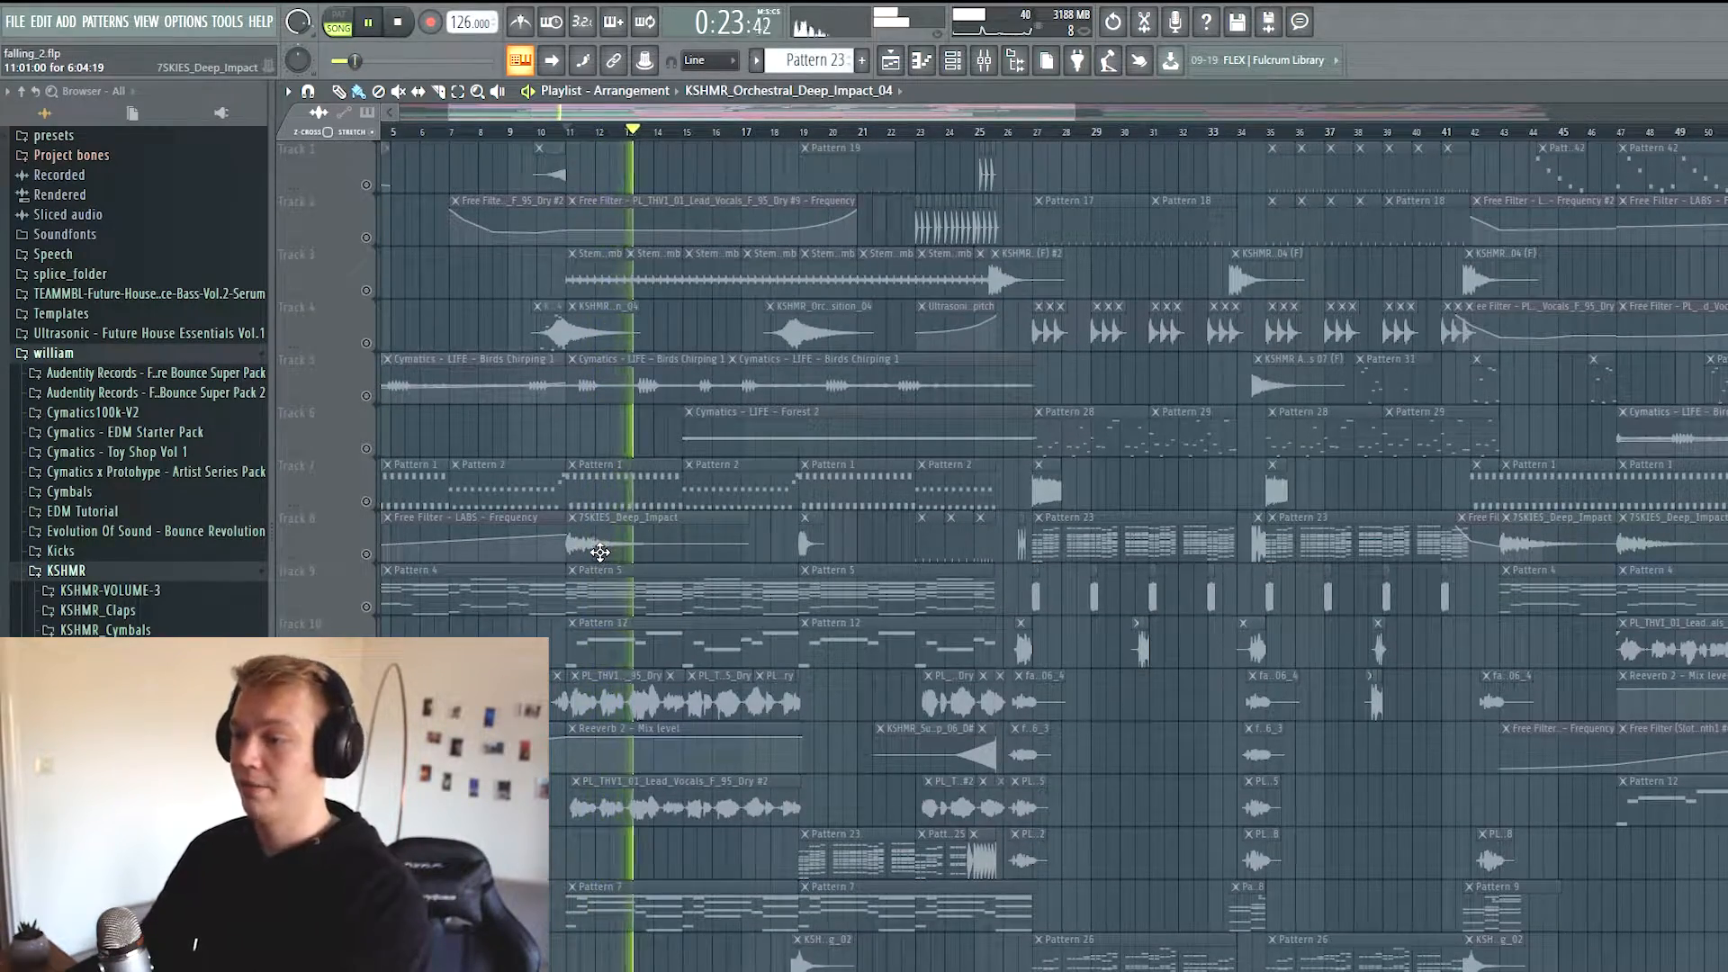
# Open Track 41's Pattern 35 in the piano roll and examine the LABS #3 chord notes during playback
pyautogui.scroll(-5, 600, 552)
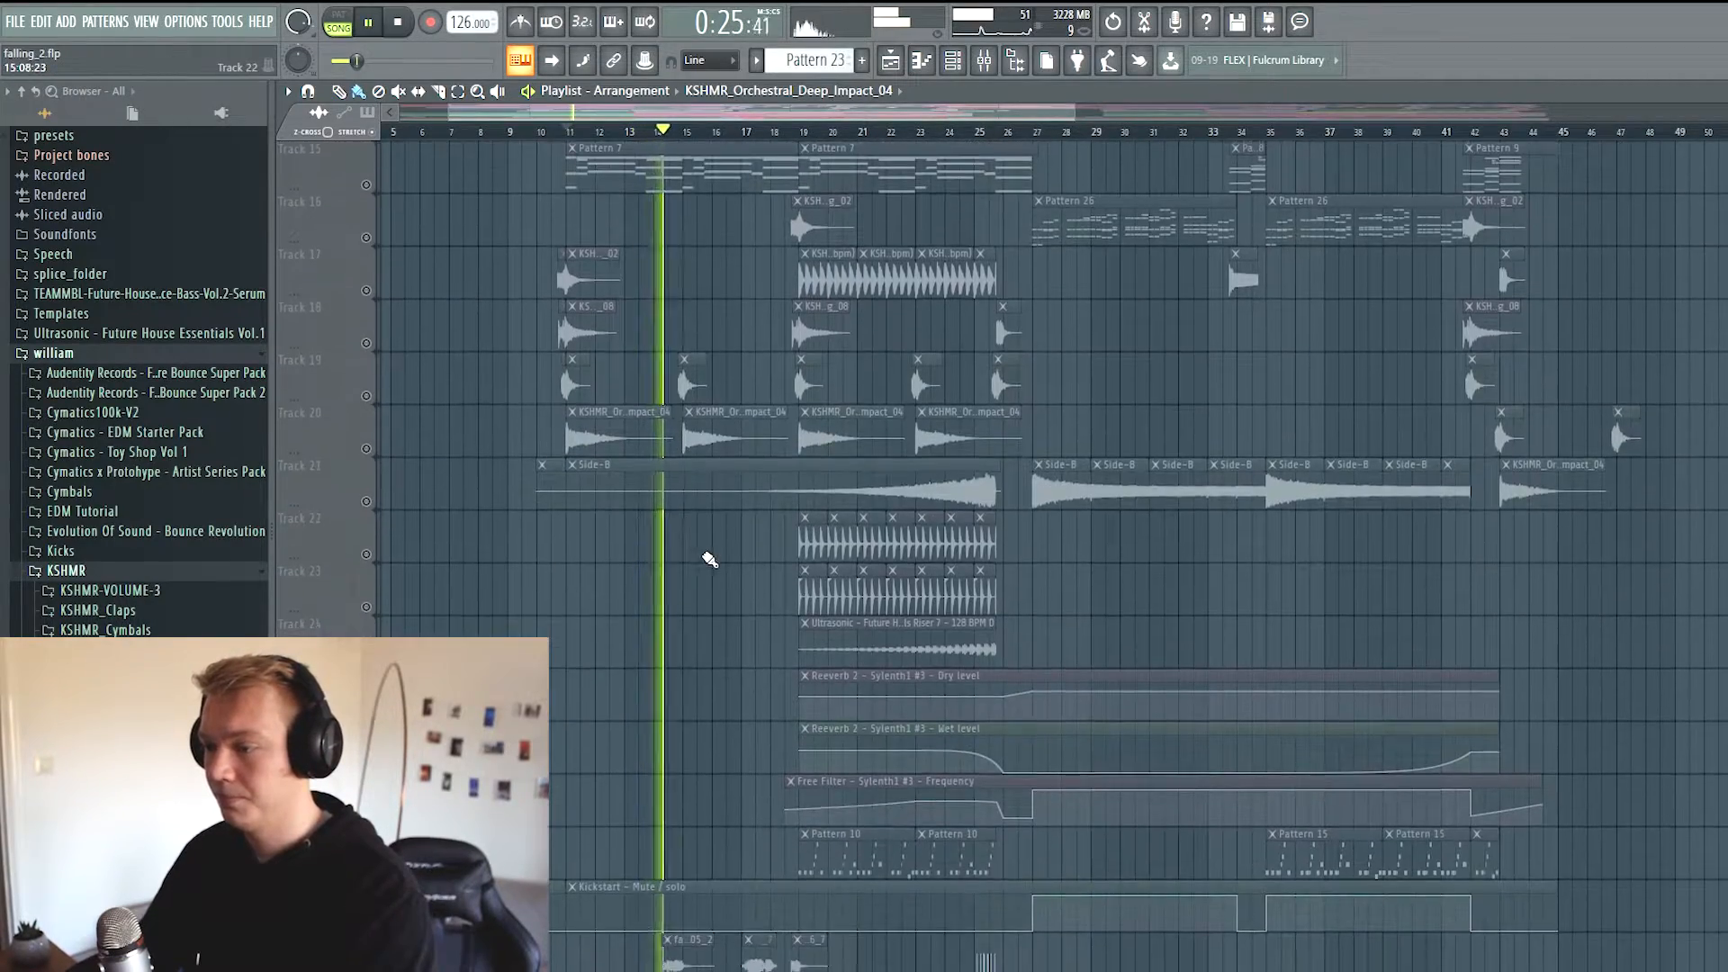
pyautogui.scroll(-2, 708, 559)
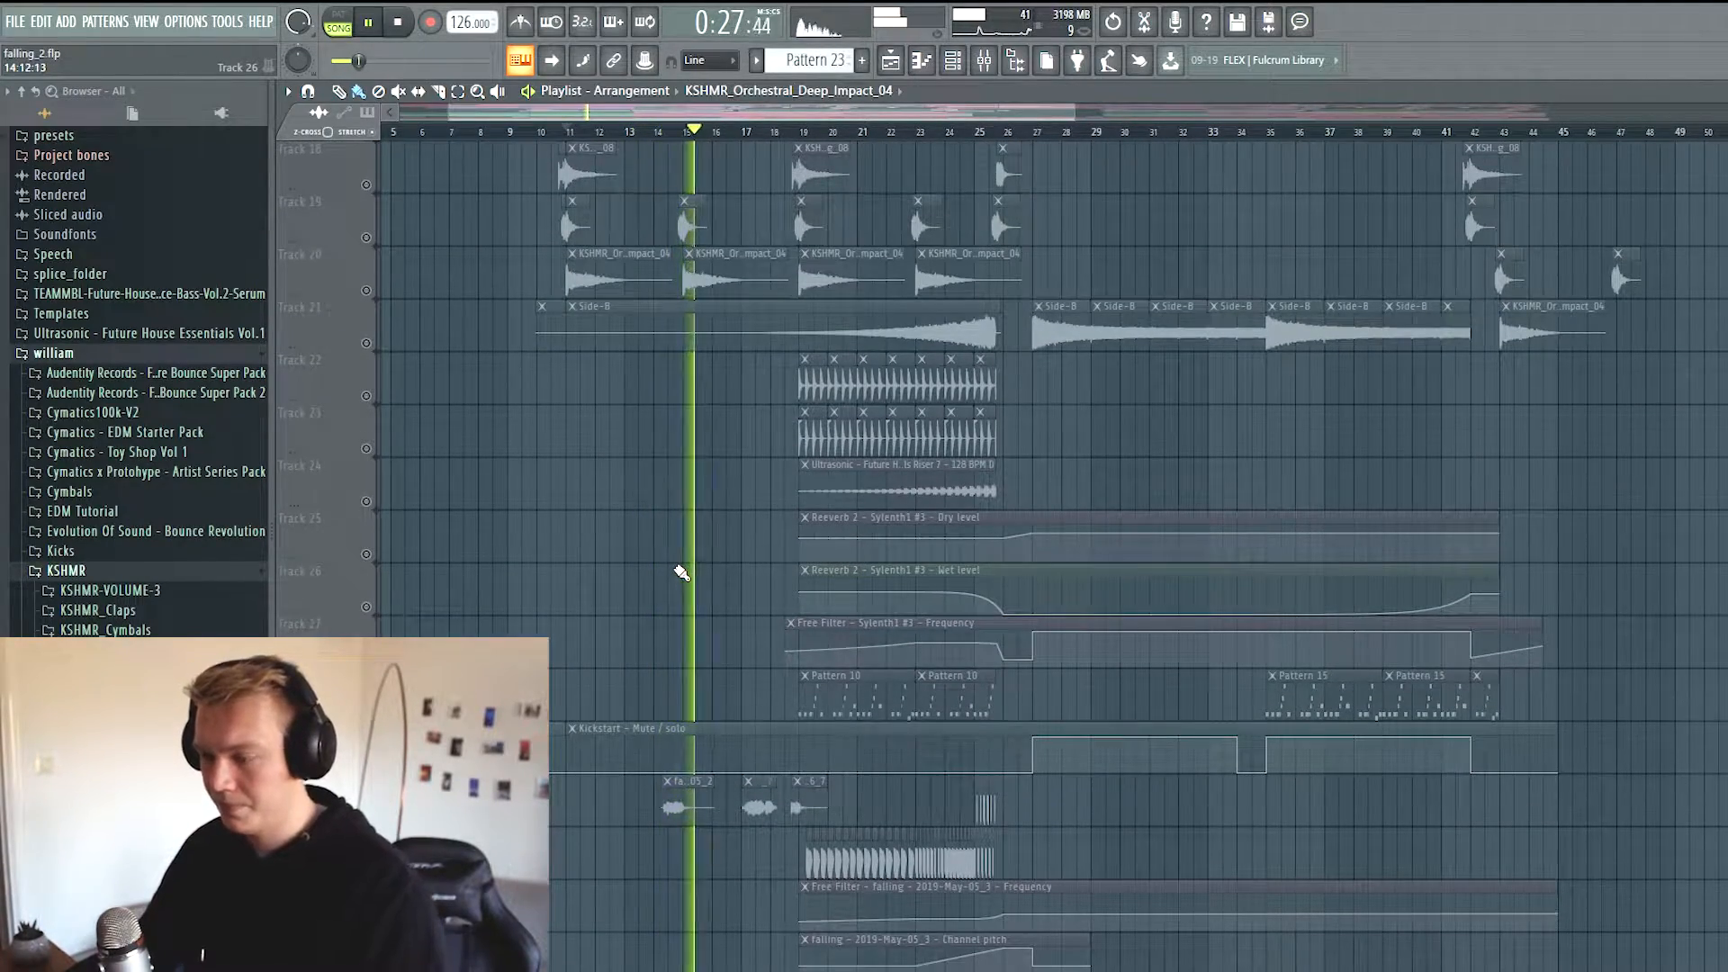
pyautogui.scroll(-6, 681, 572)
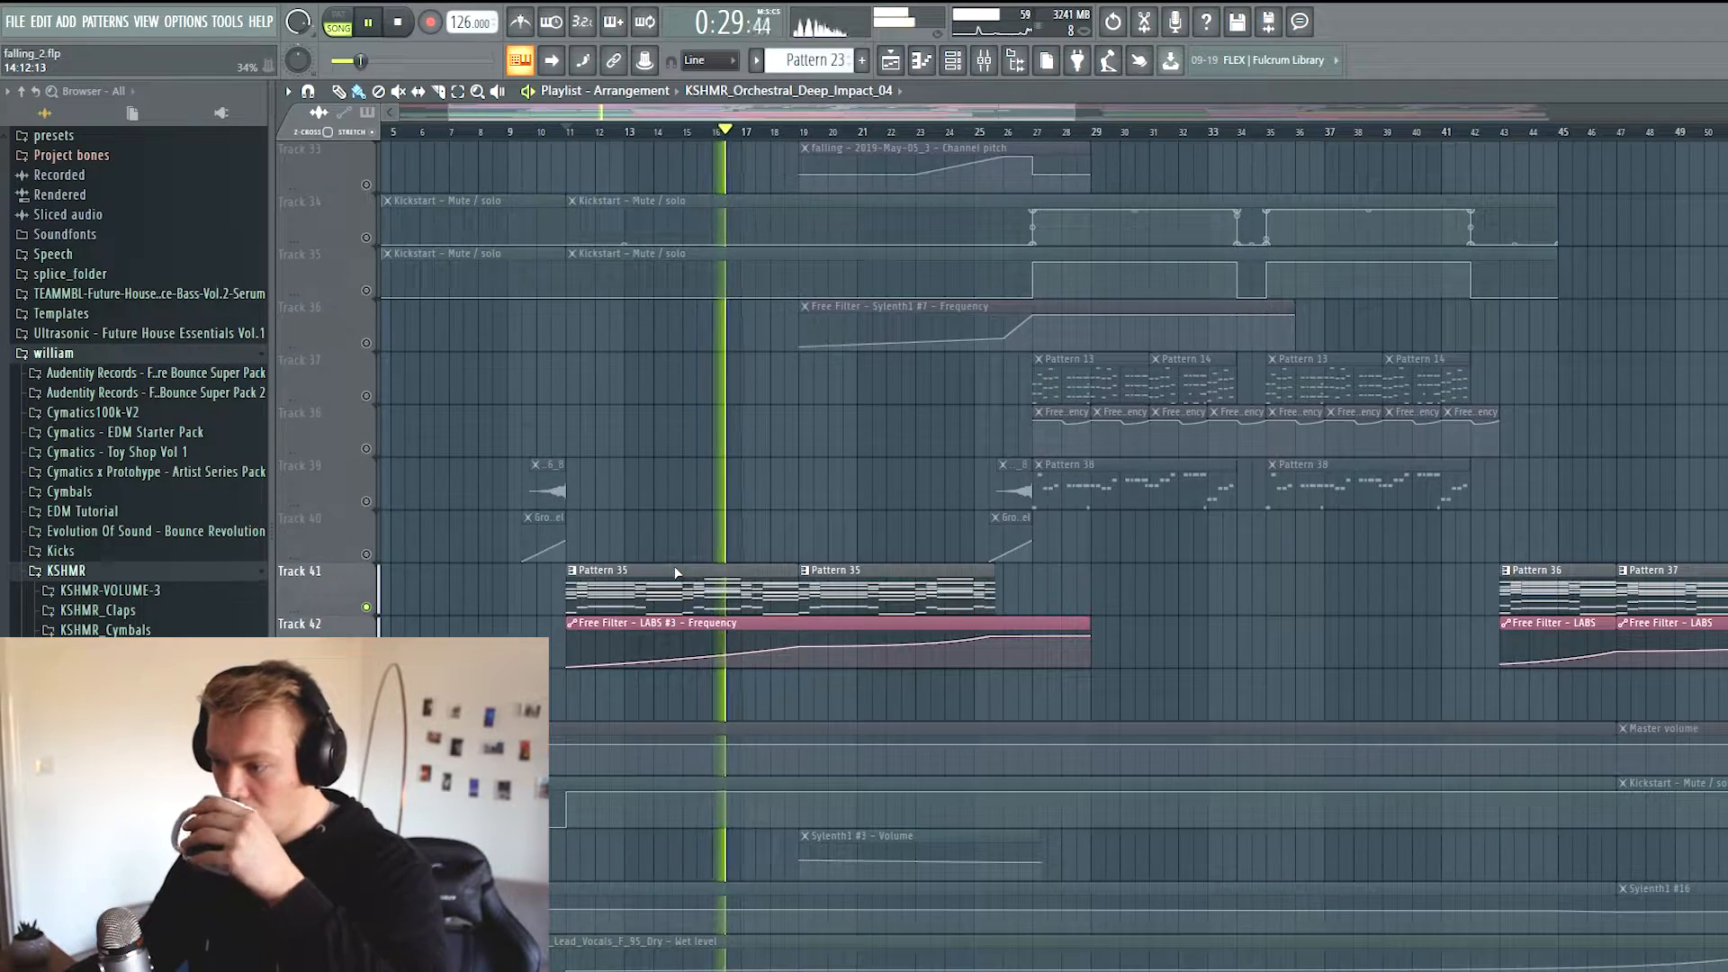
pyautogui.doubleClick(676, 572)
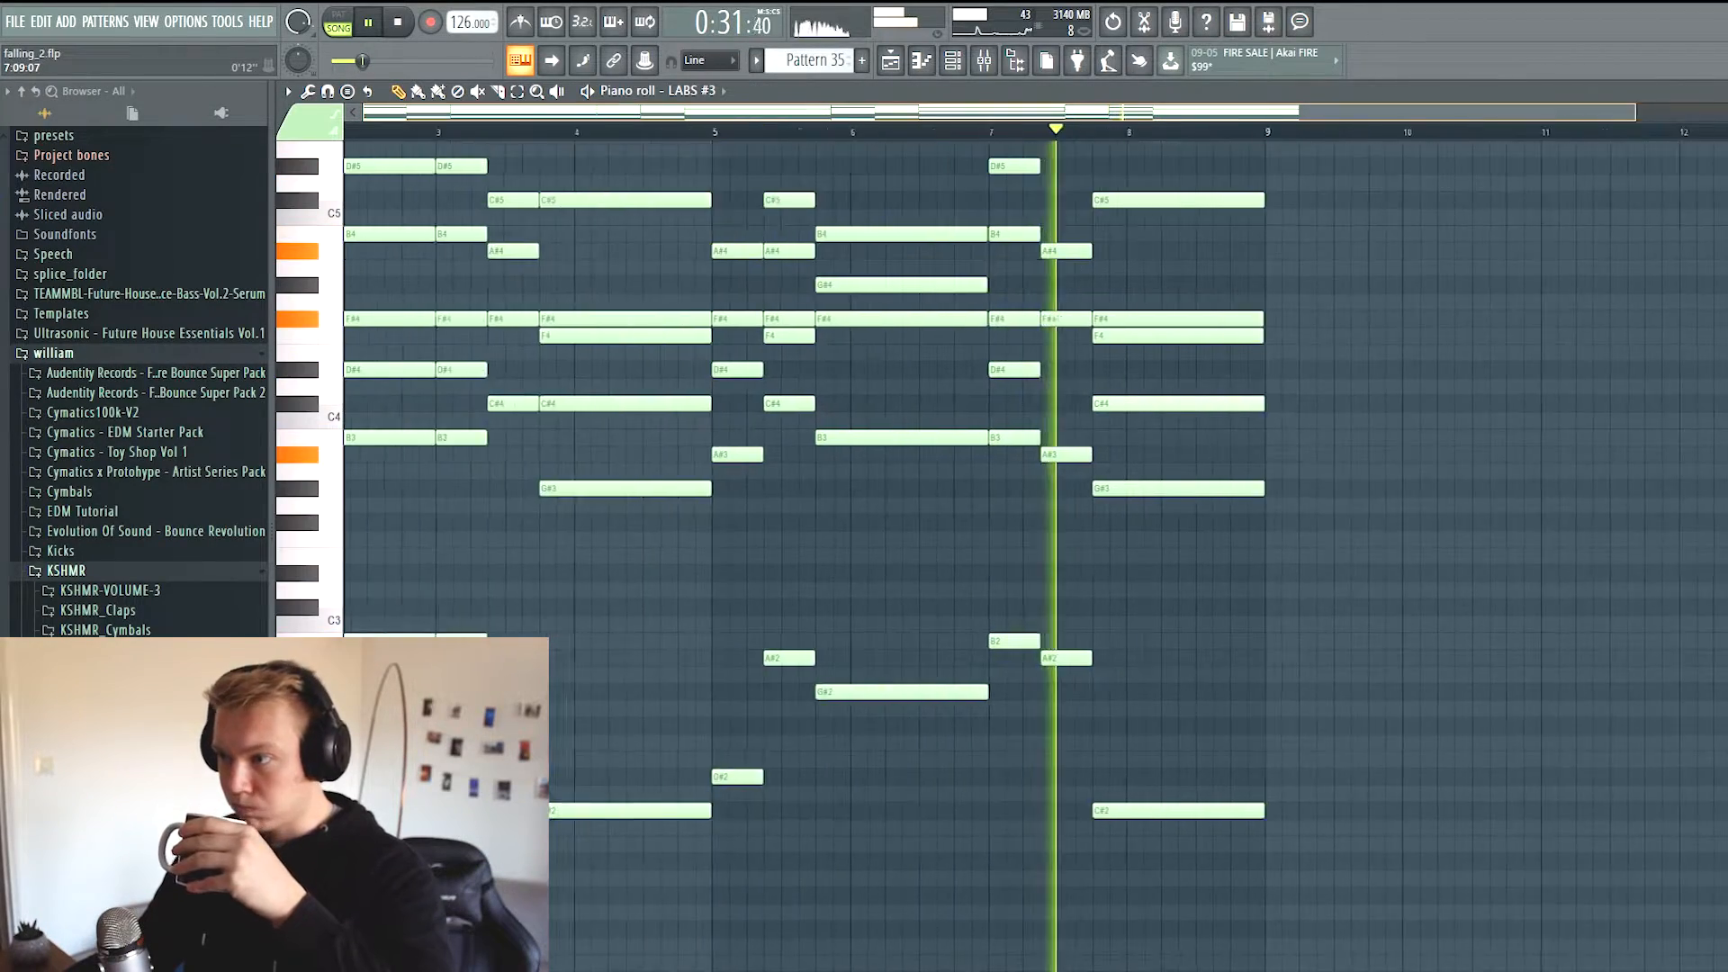
pyautogui.scroll(2, 1079, 557)
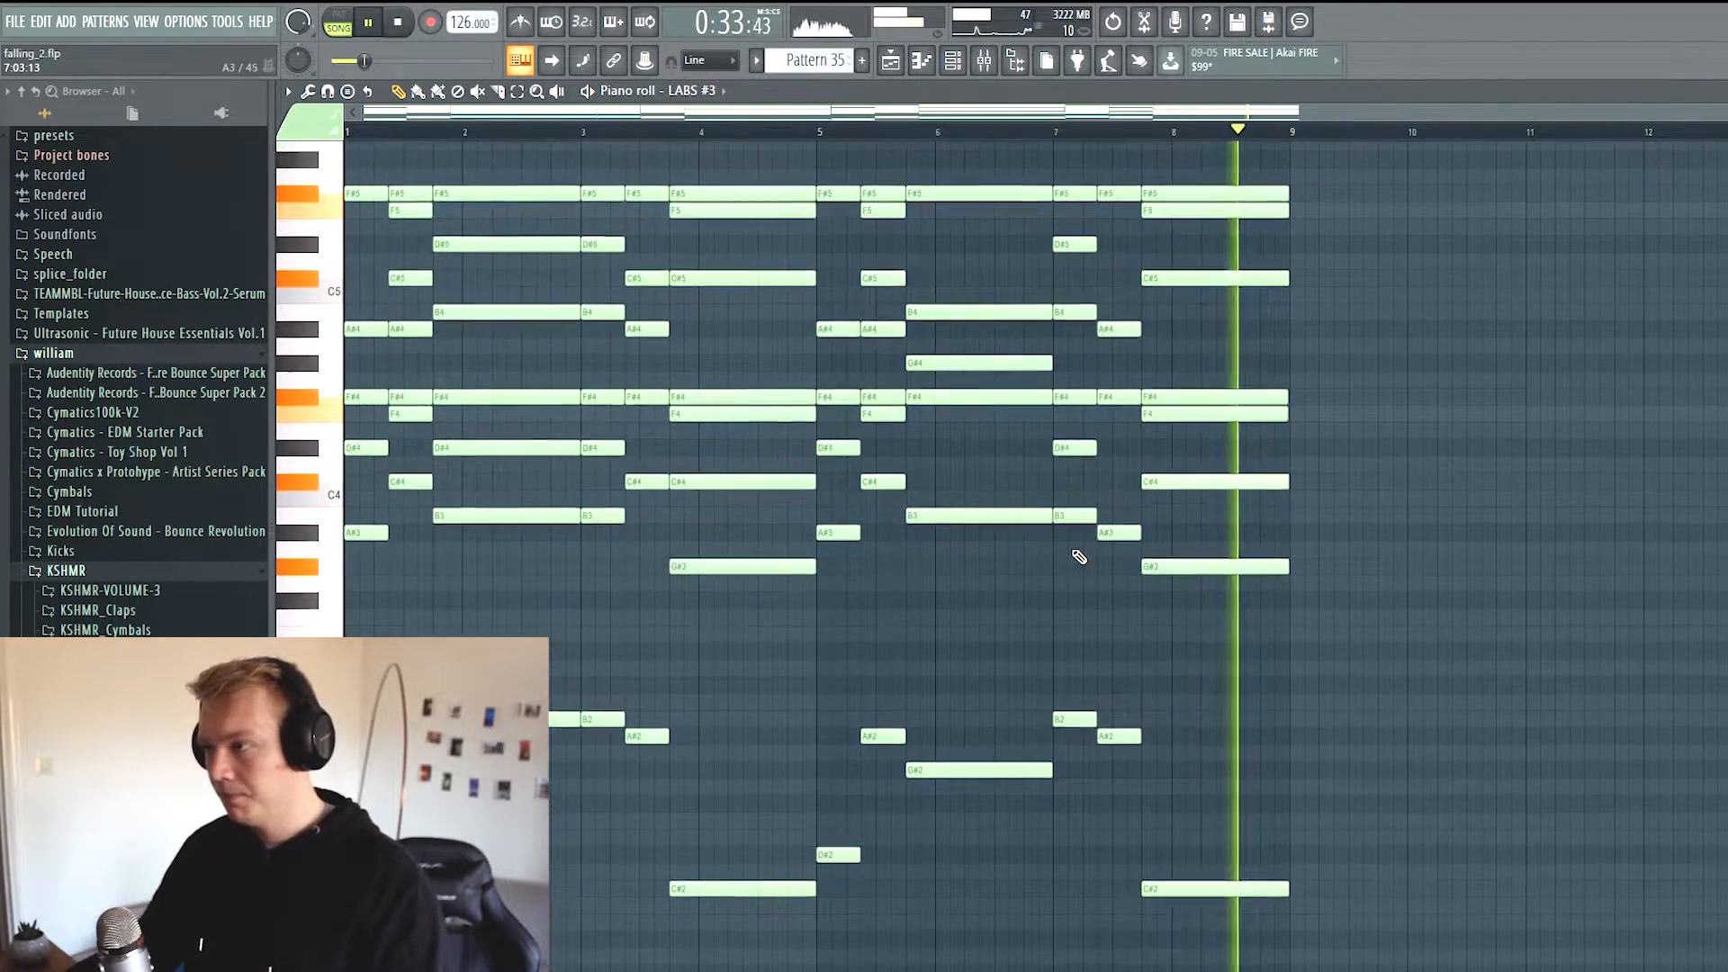
pyautogui.scroll(1, 1079, 557)
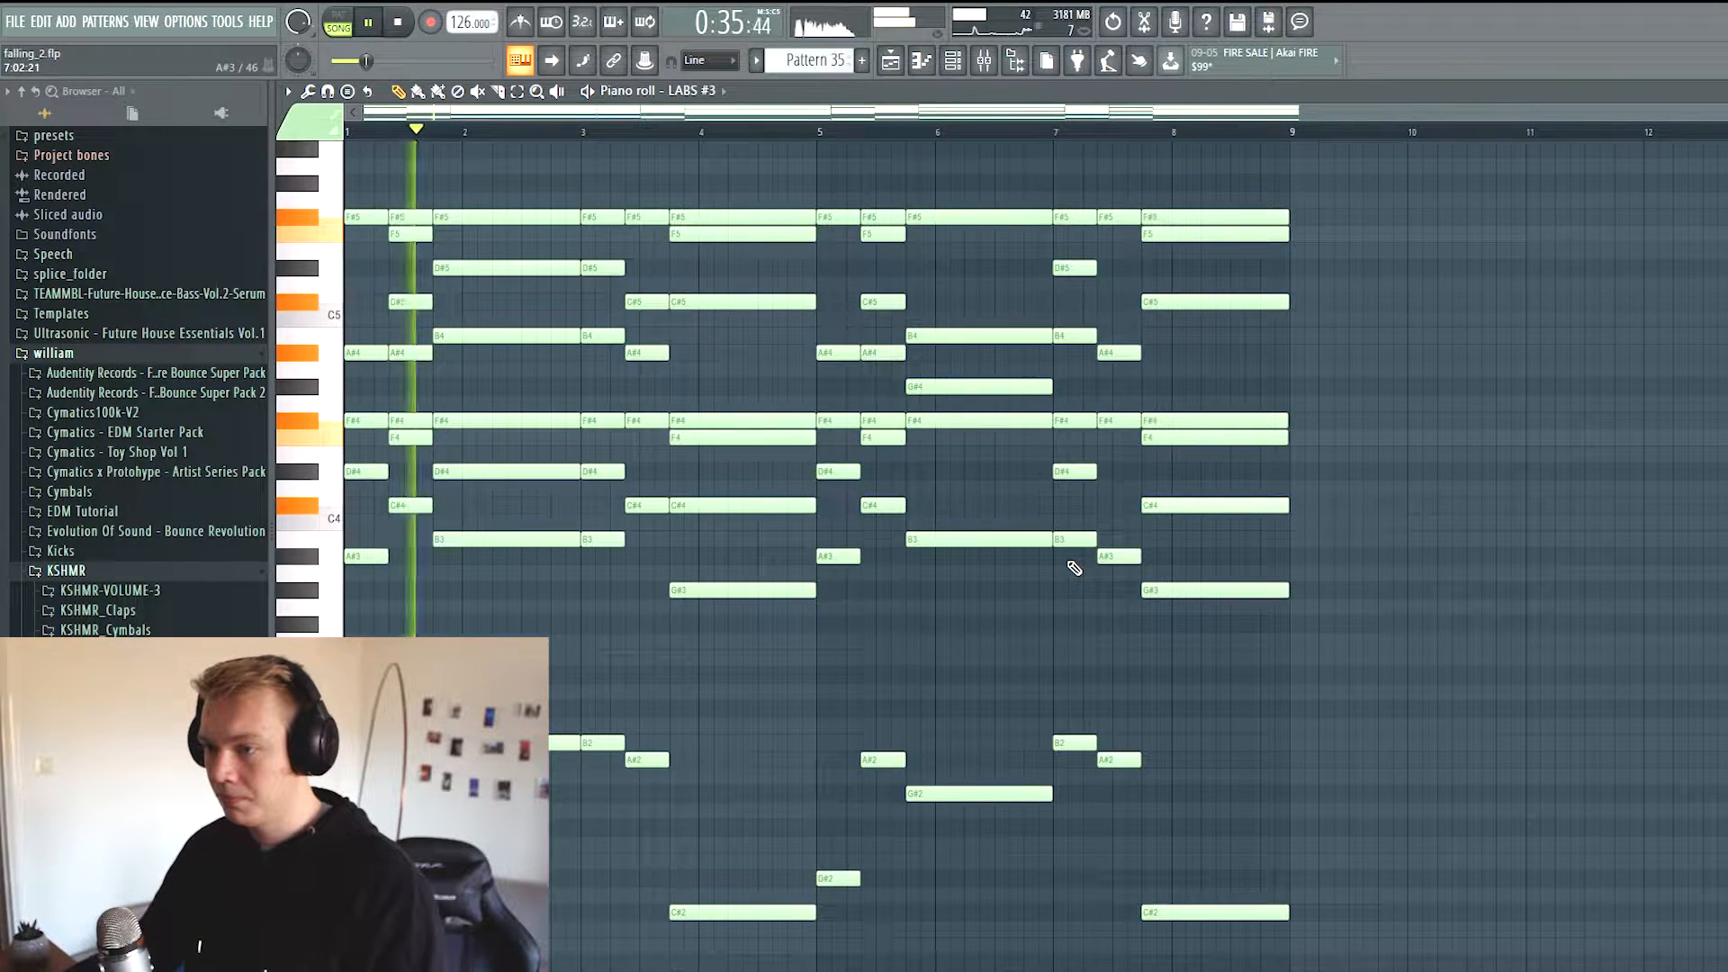
pyautogui.press('F5')
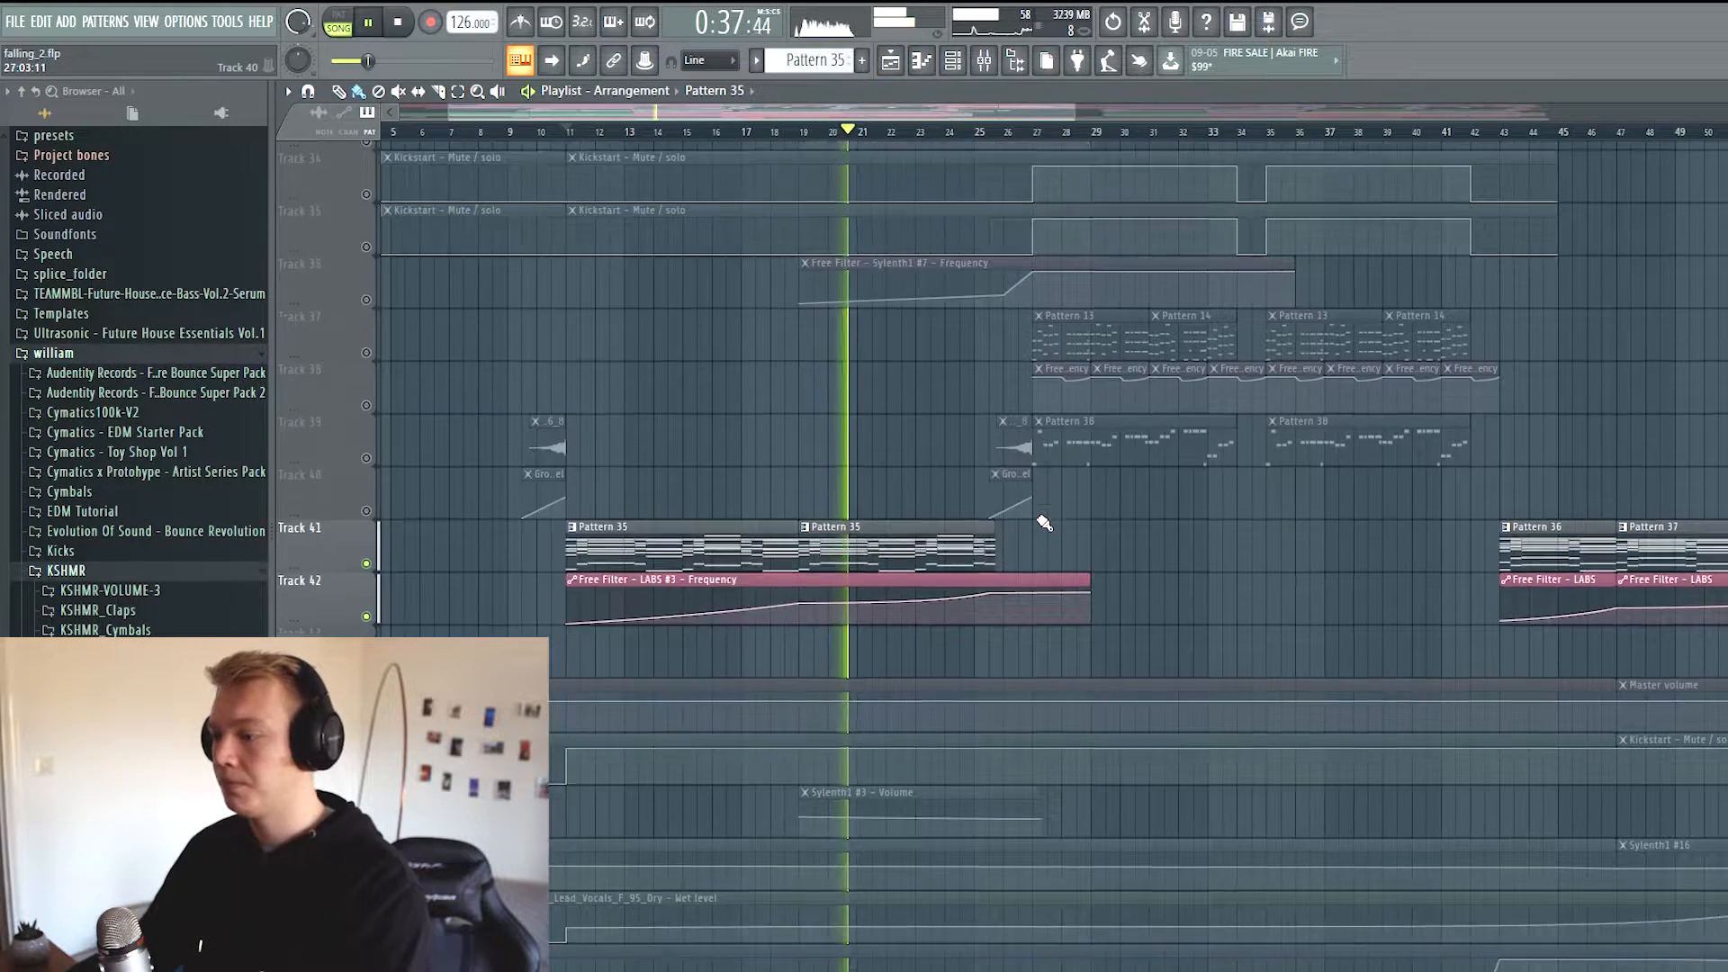
# Open the LABS #3 instrument from the channel rack to view its Strings: Ensemble preset
pyautogui.scroll(-2, 1044, 523)
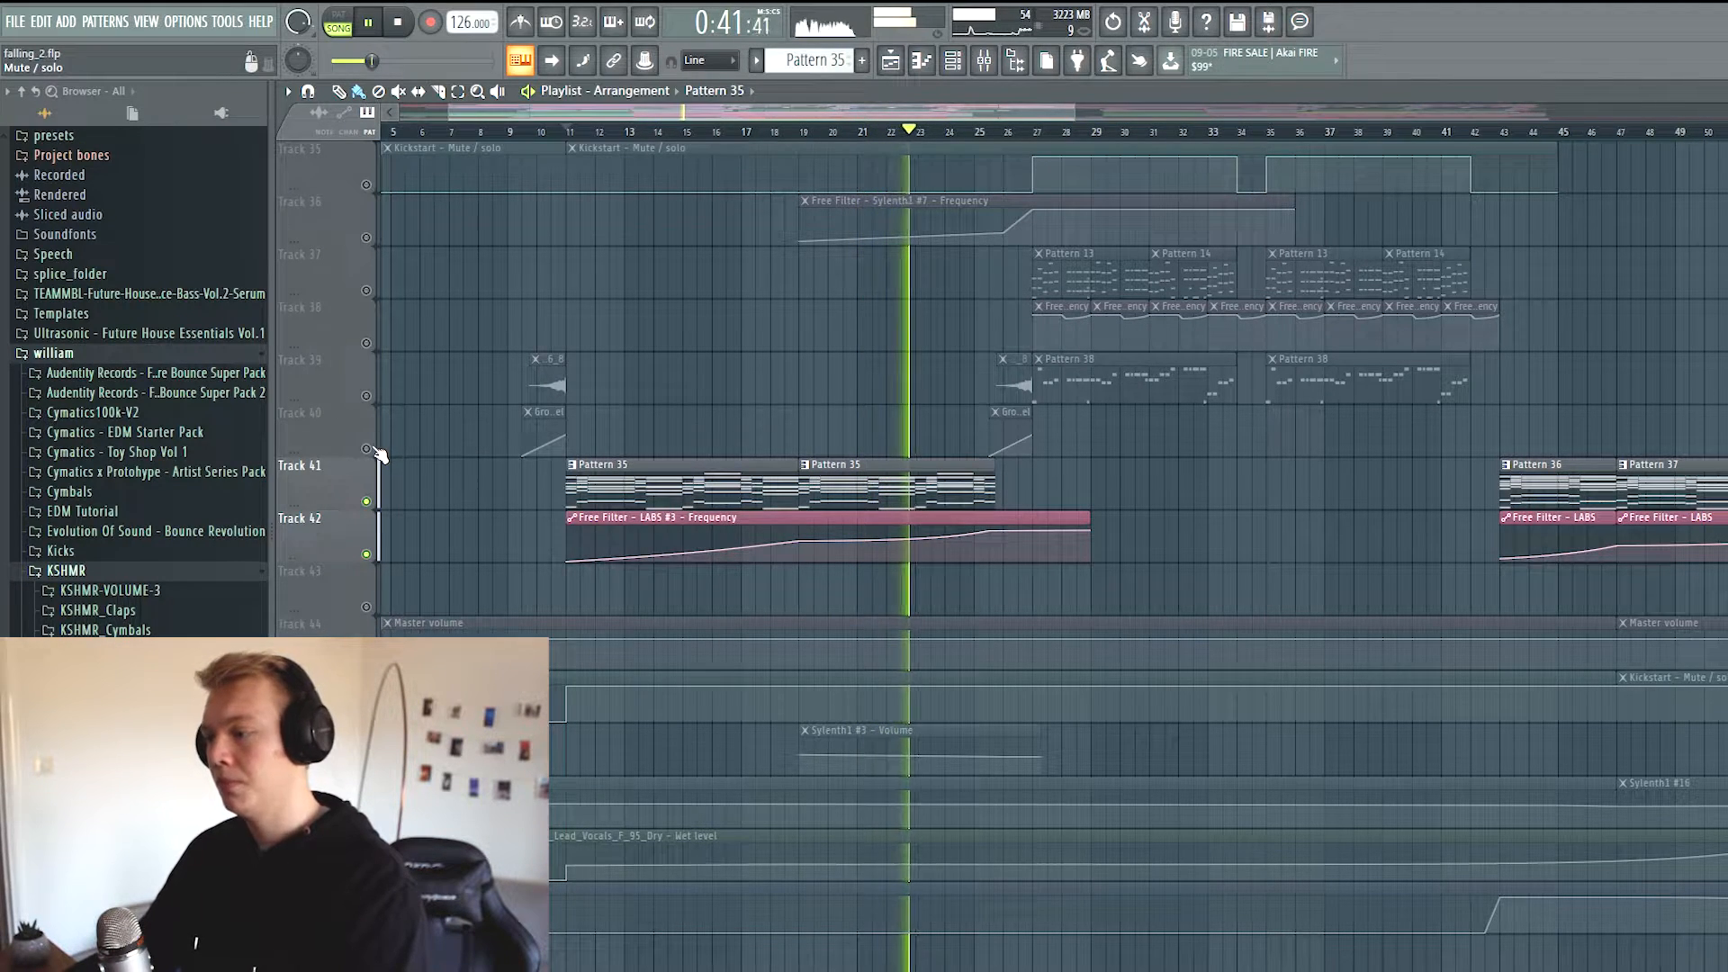
pyautogui.scroll(1, 498, 502)
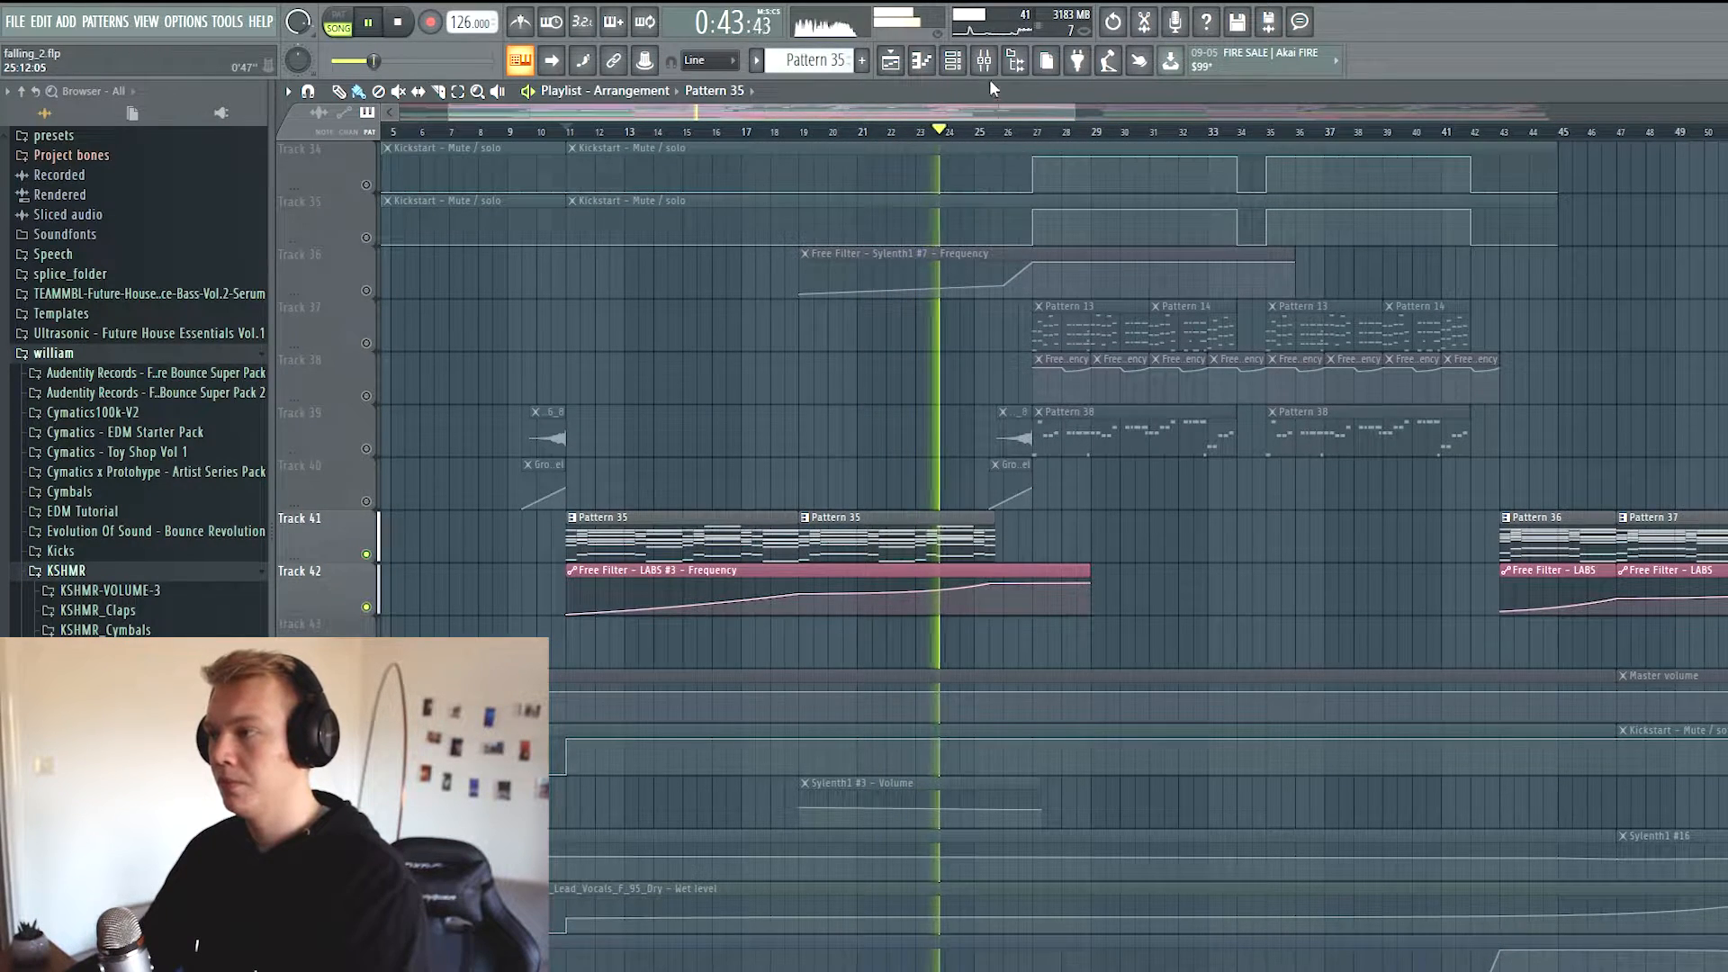
pyautogui.press('F6')
pyautogui.click(583, 865)
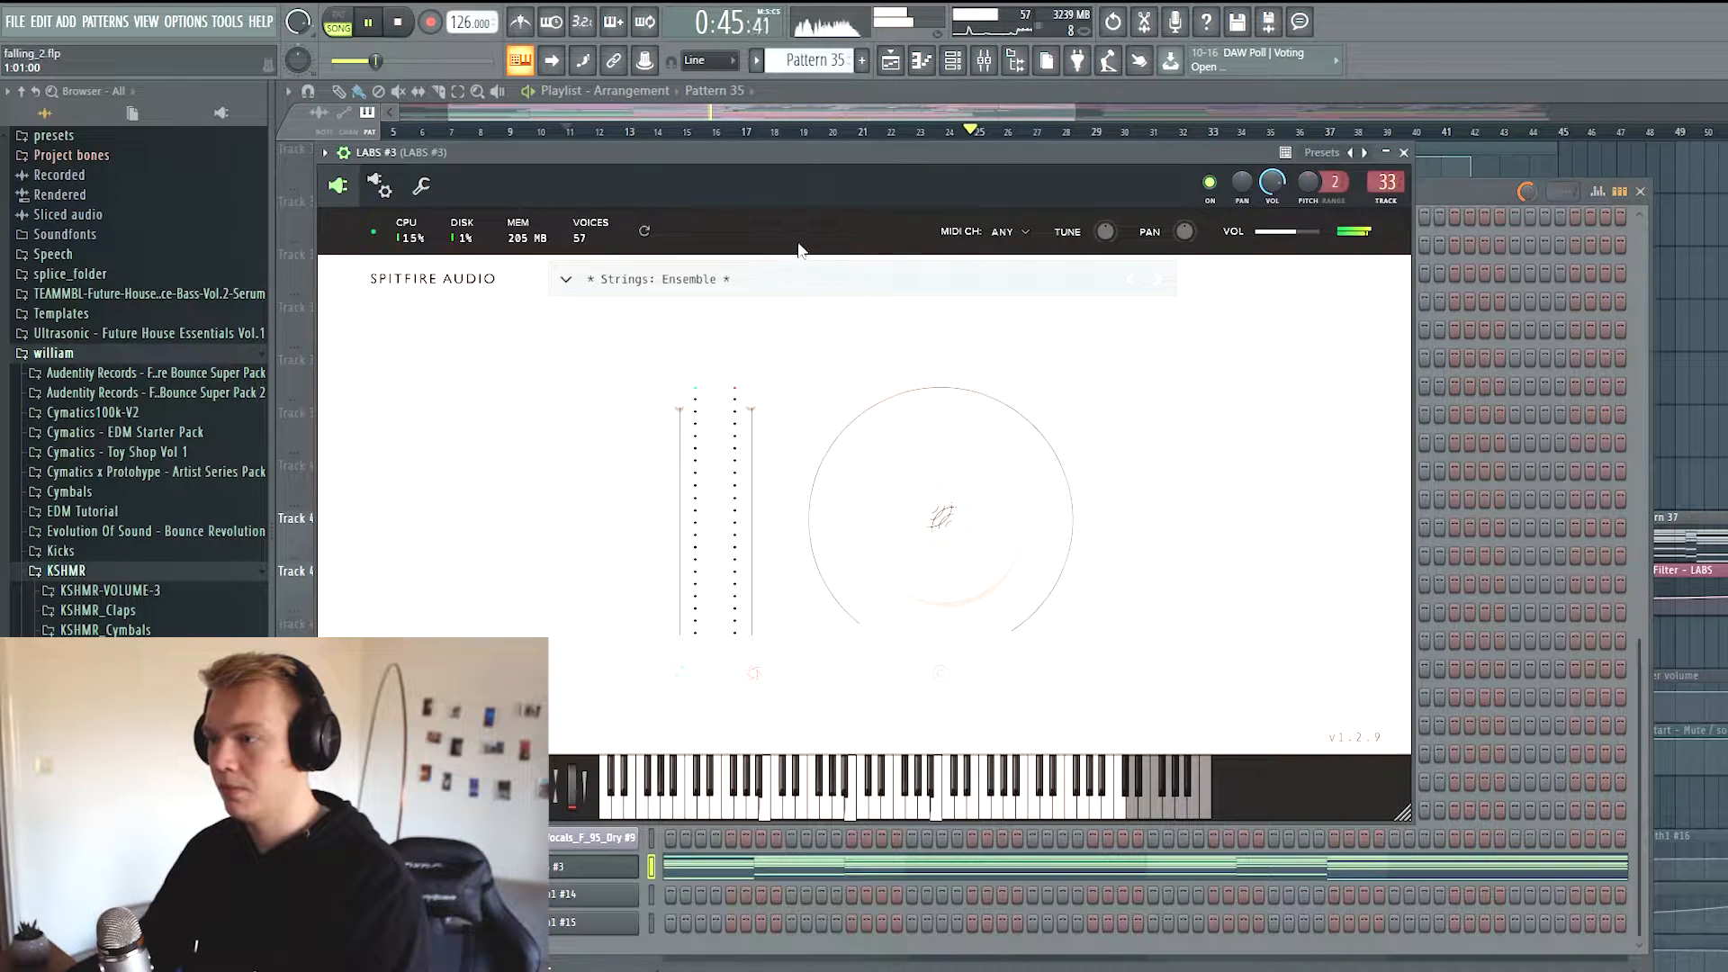
pyautogui.moveTo(795, 153); pyautogui.dragTo(812, 159)
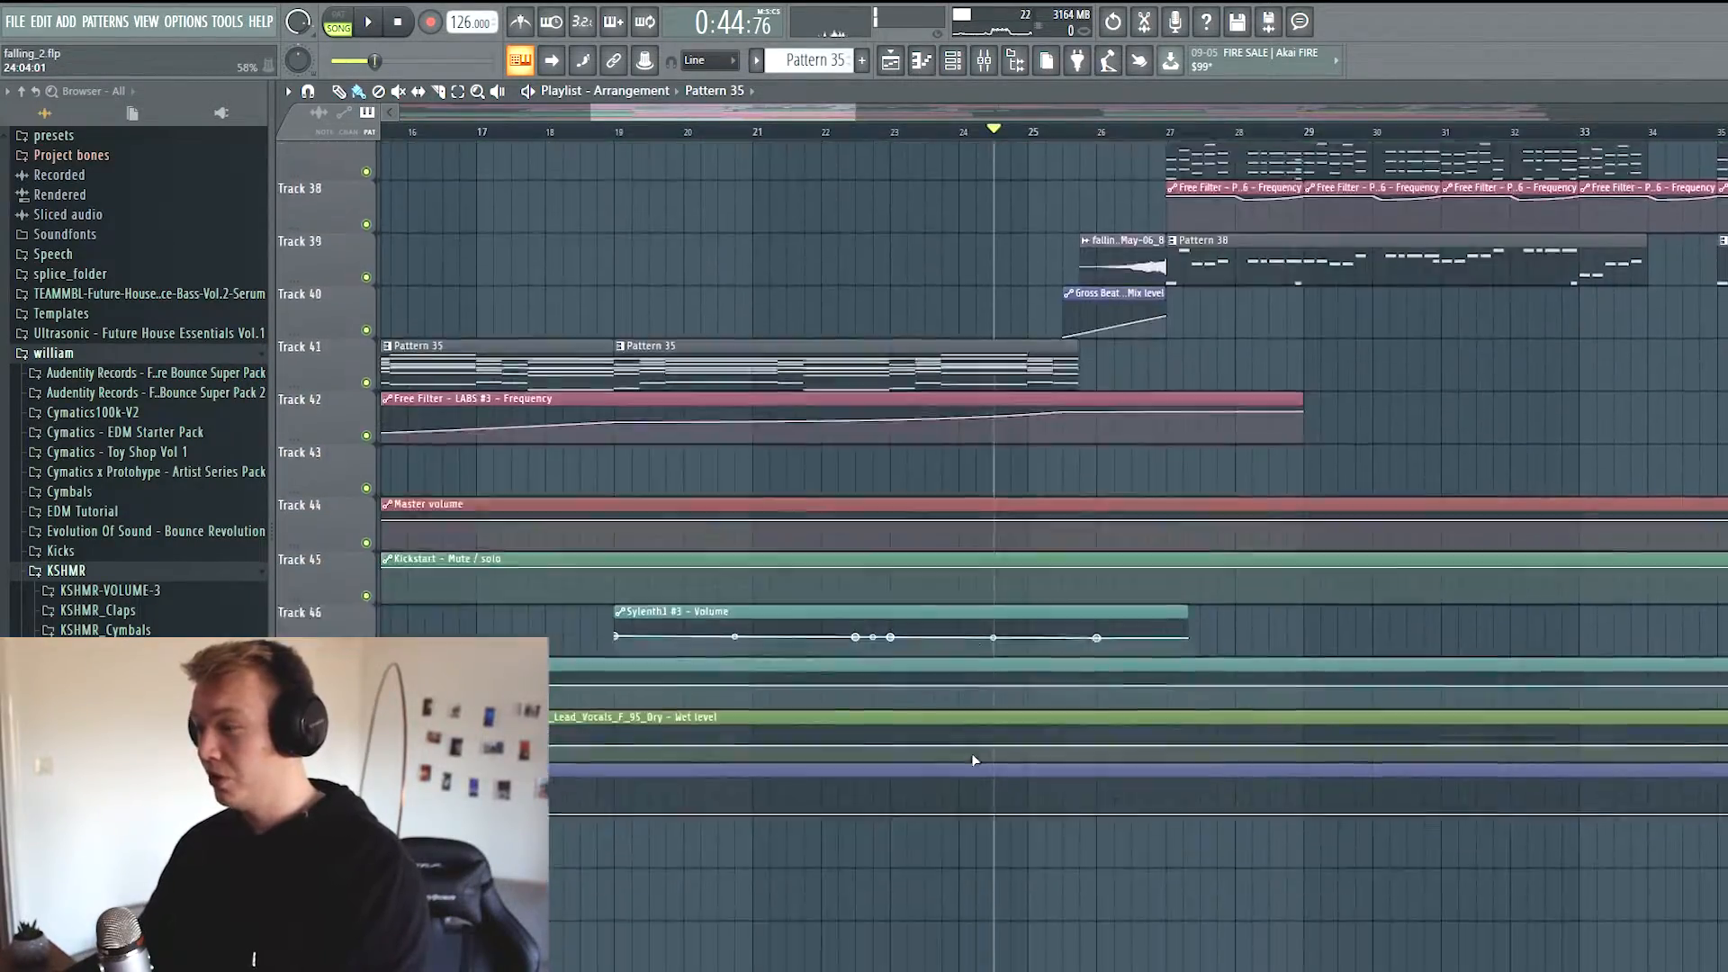
# Play the full arrangement with all tracks enabled through the end of the build-up, from about bar 24
pyautogui.scroll(8, 972, 760)
pyautogui.press('space')
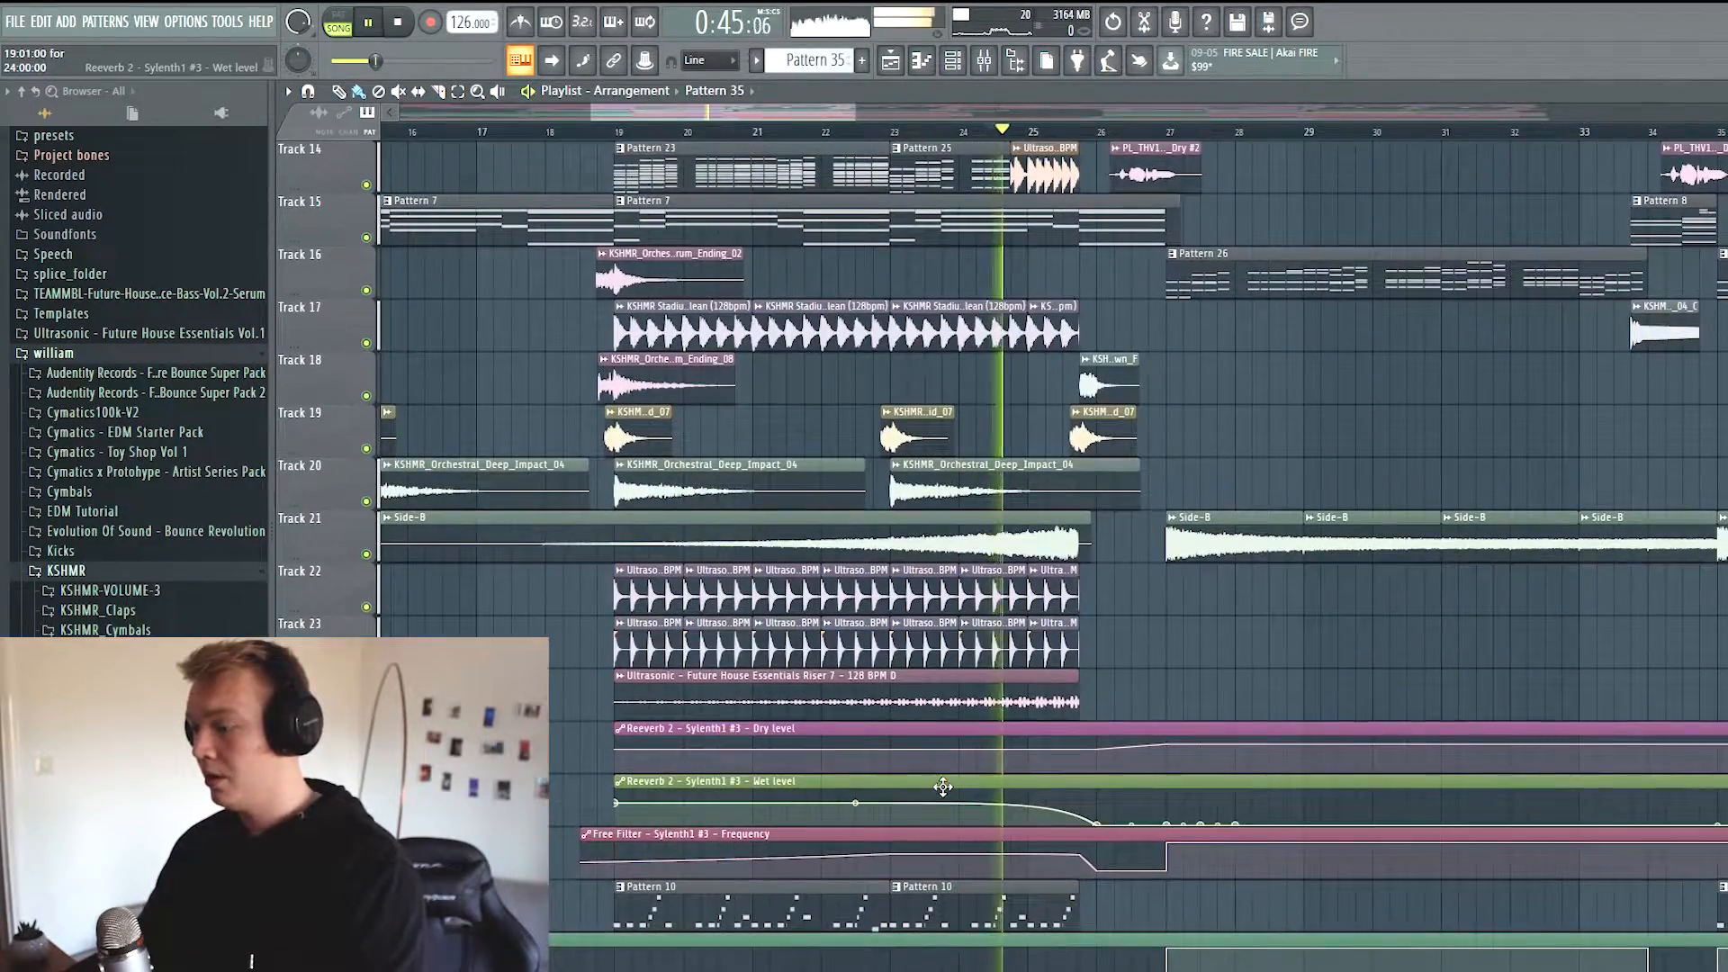
pyautogui.scroll(2, 1157, 756)
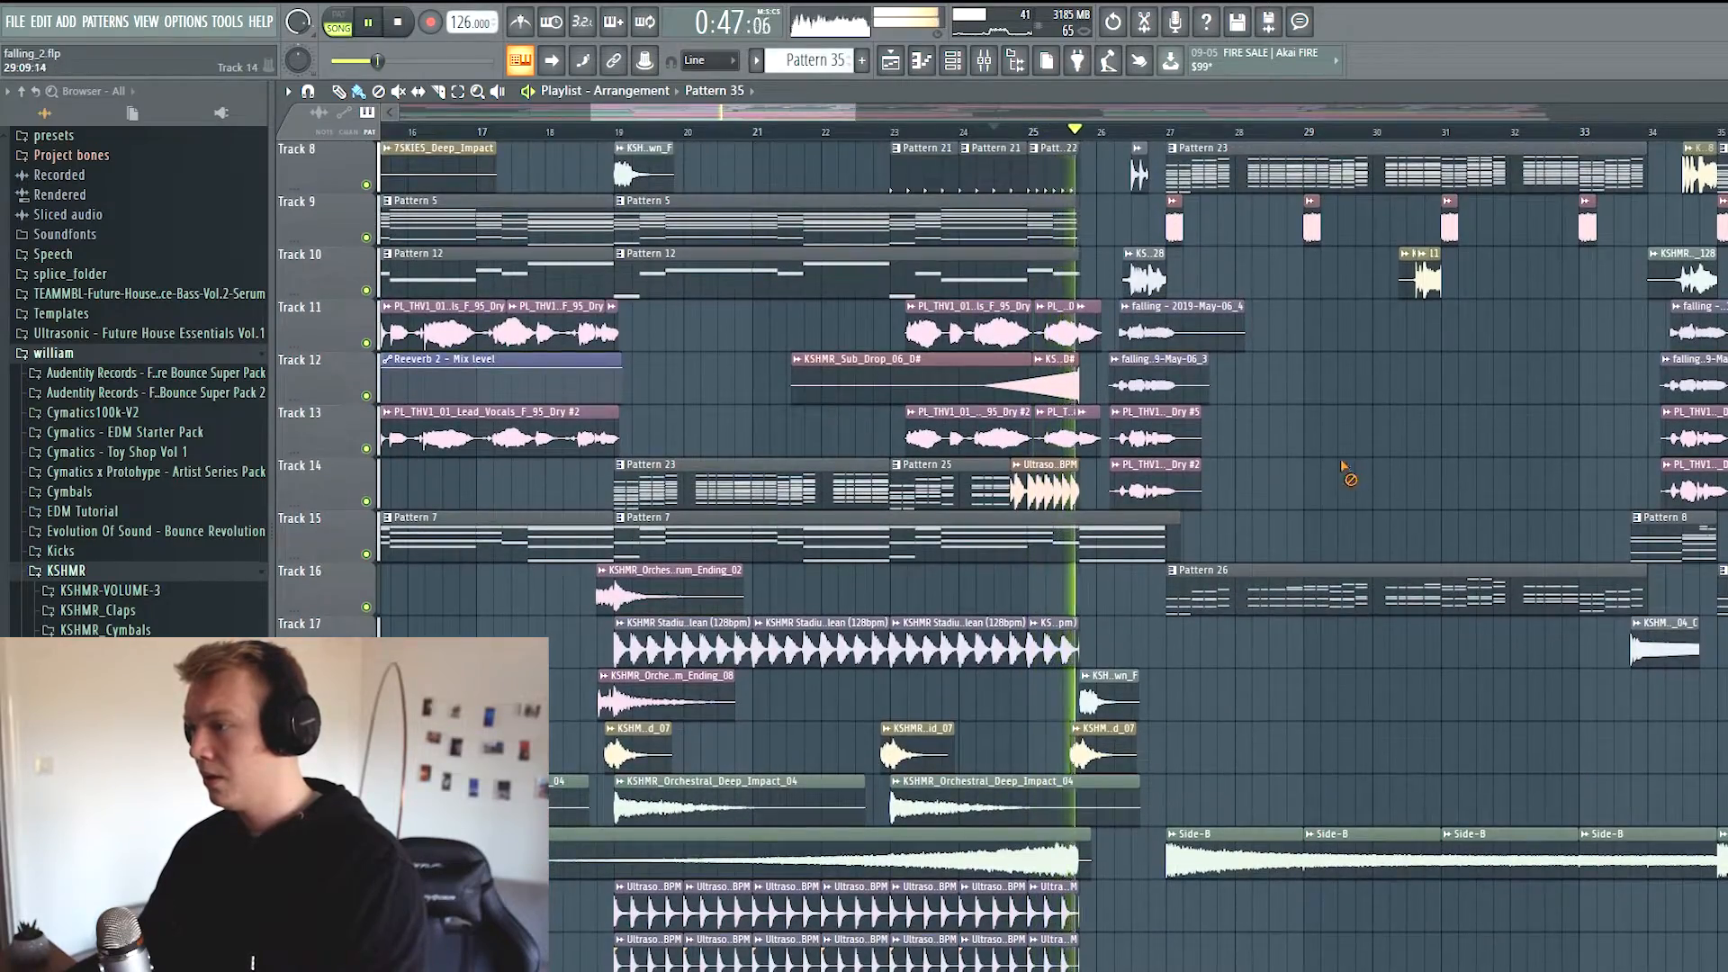
pyautogui.press('space')
pyautogui.scroll(3, 1342, 467)
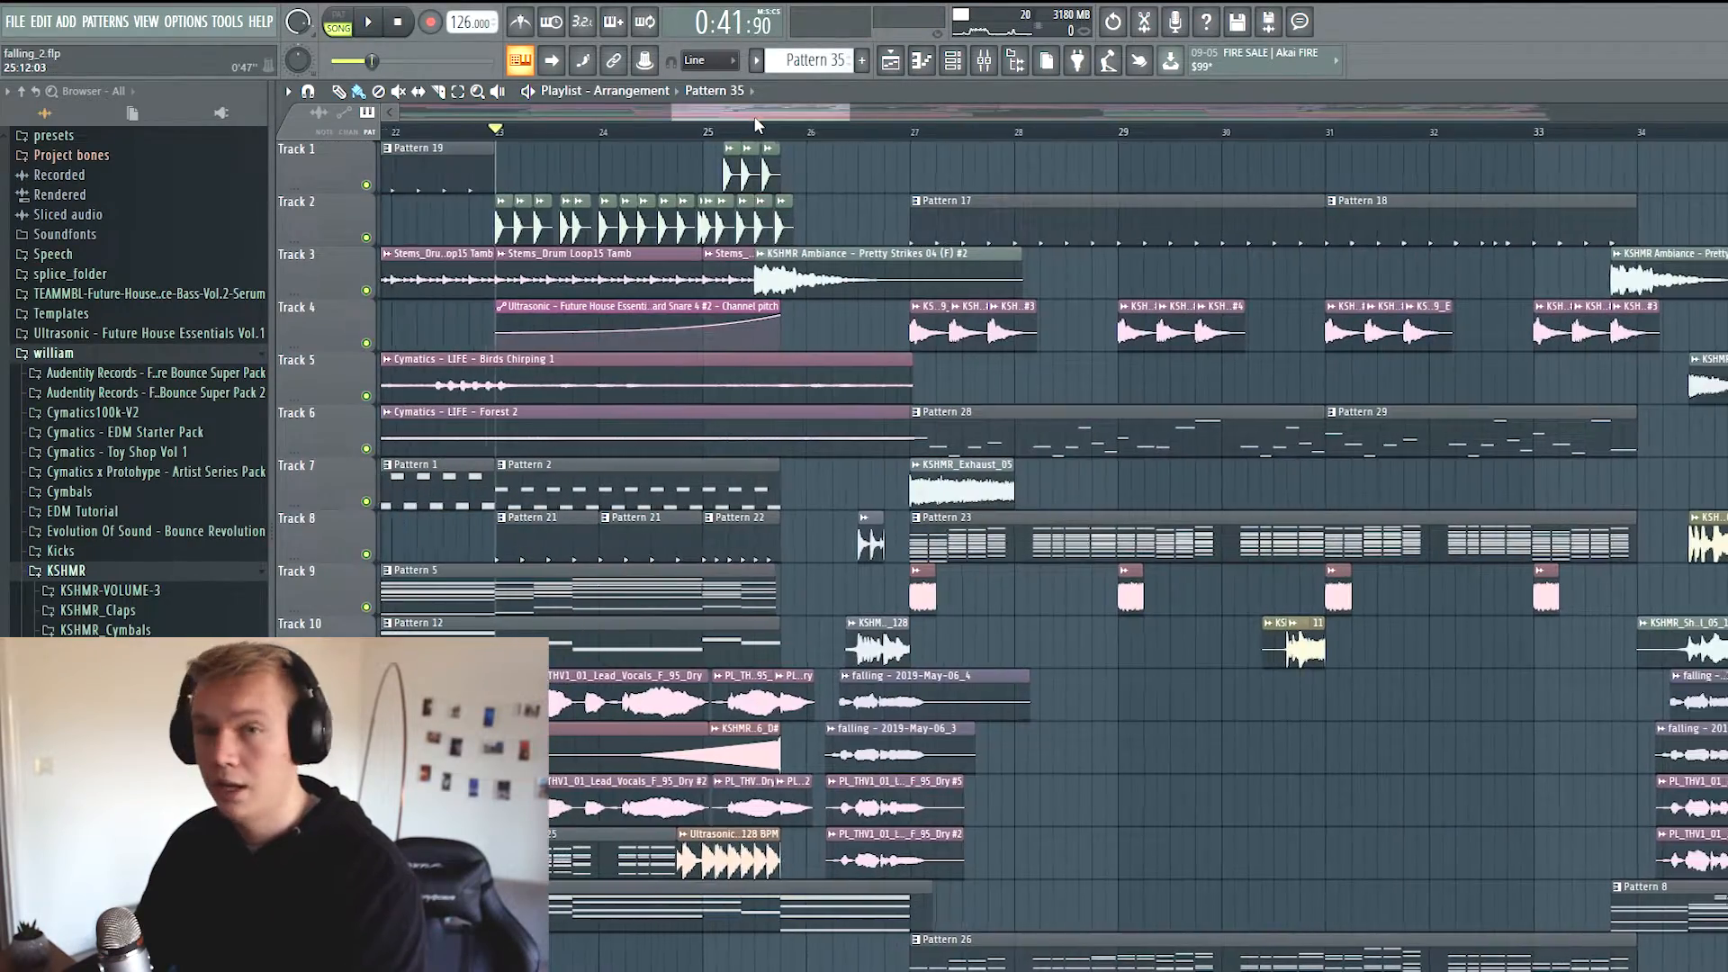
# Play the transition into the drop with all tracks, starting just before bar 26
pyautogui.scroll(3, 755, 124)
pyautogui.click(671, 132)
pyautogui.press('space')
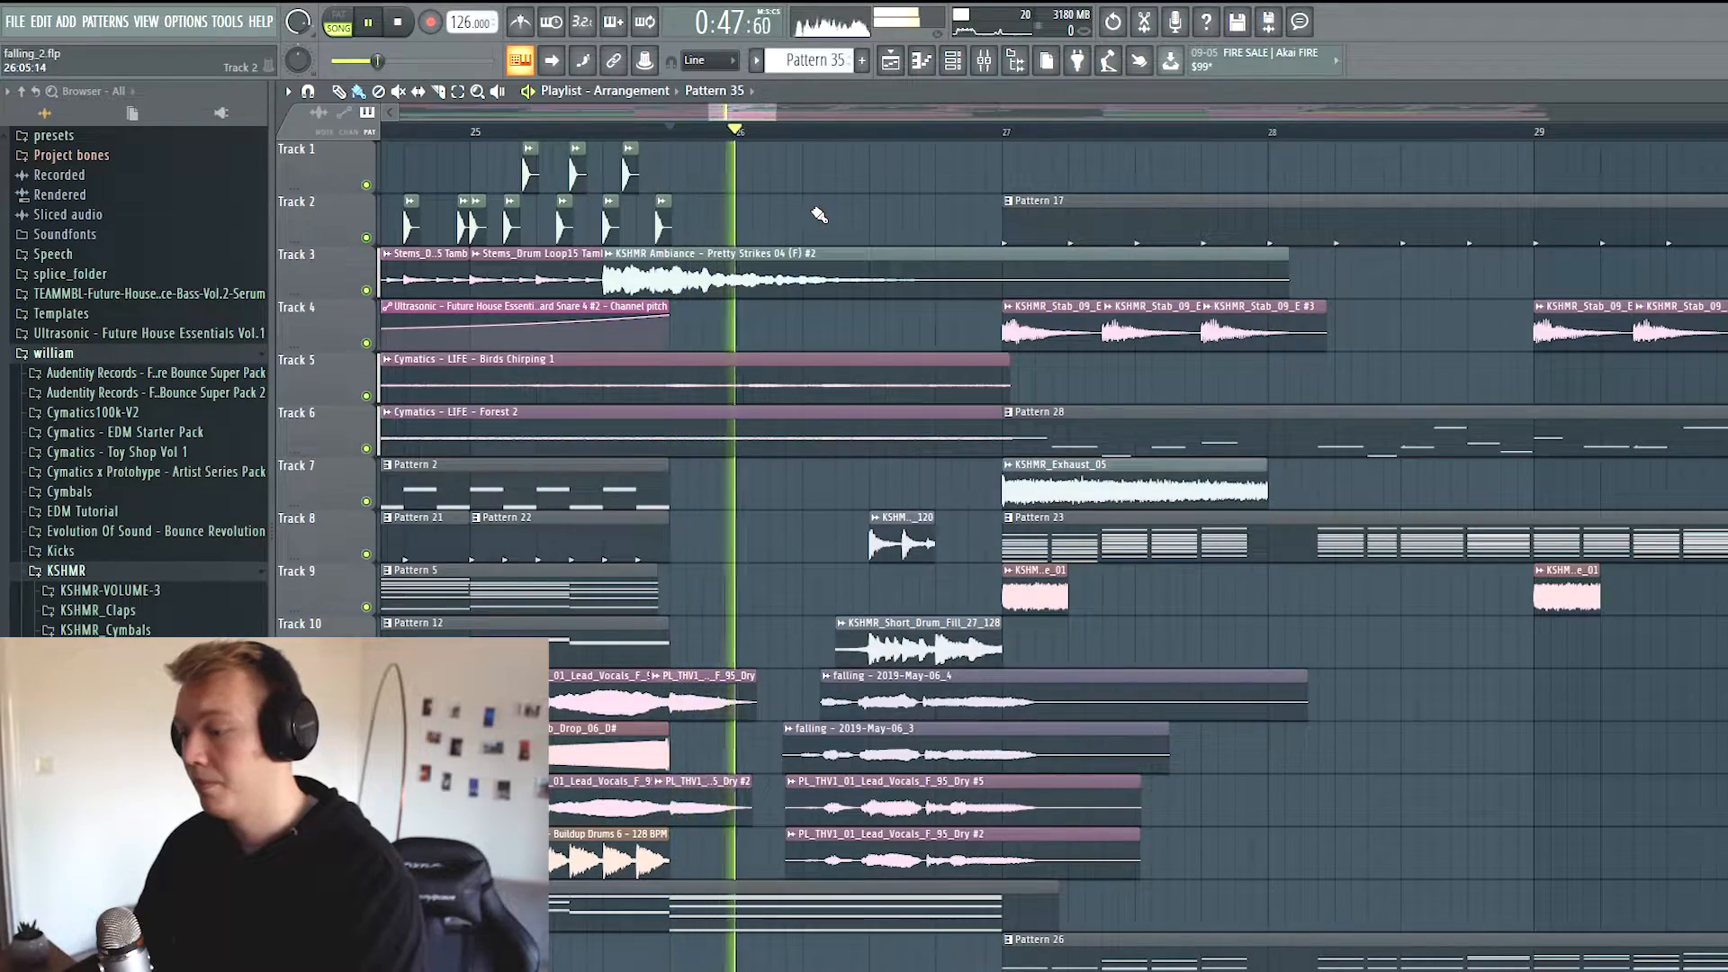
pyautogui.scroll(-2, 813, 216)
pyautogui.scroll(4, 854, 389)
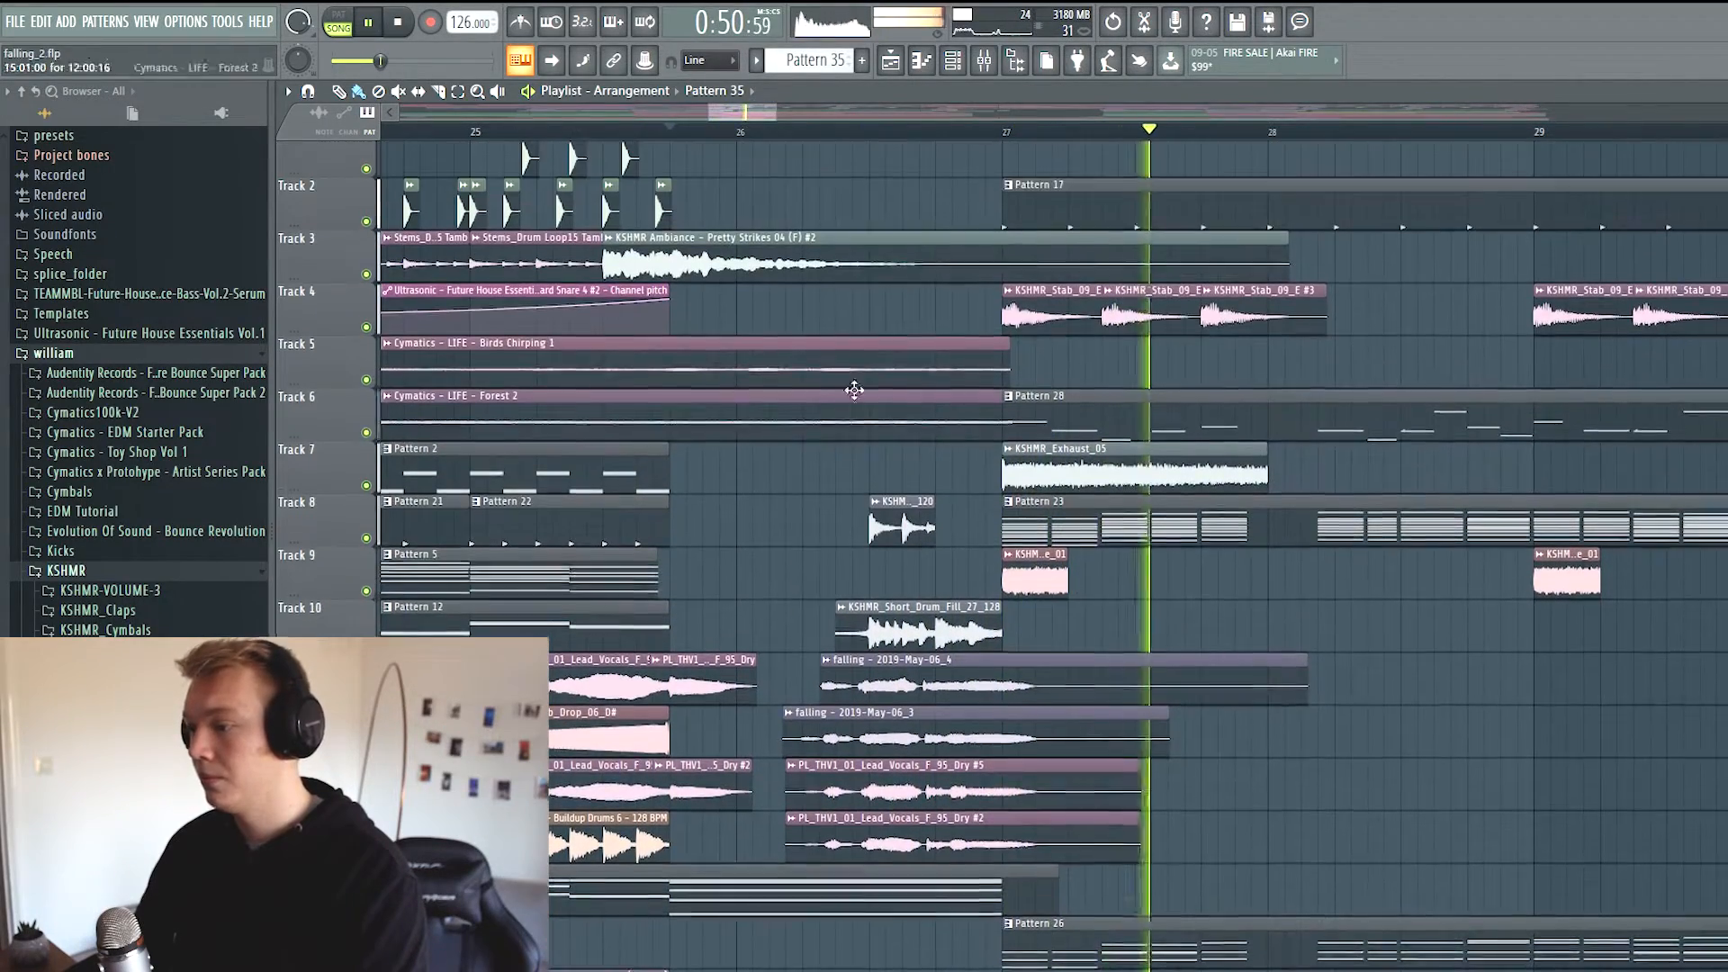
# Solo Track 10's KSHMR_Short_Drum_Fill_27 clip together with Track 8 and audition the fills from the middle of bar 26
pyautogui.scroll(1, 854, 389)
pyautogui.click(869, 133)
pyautogui.press('space')
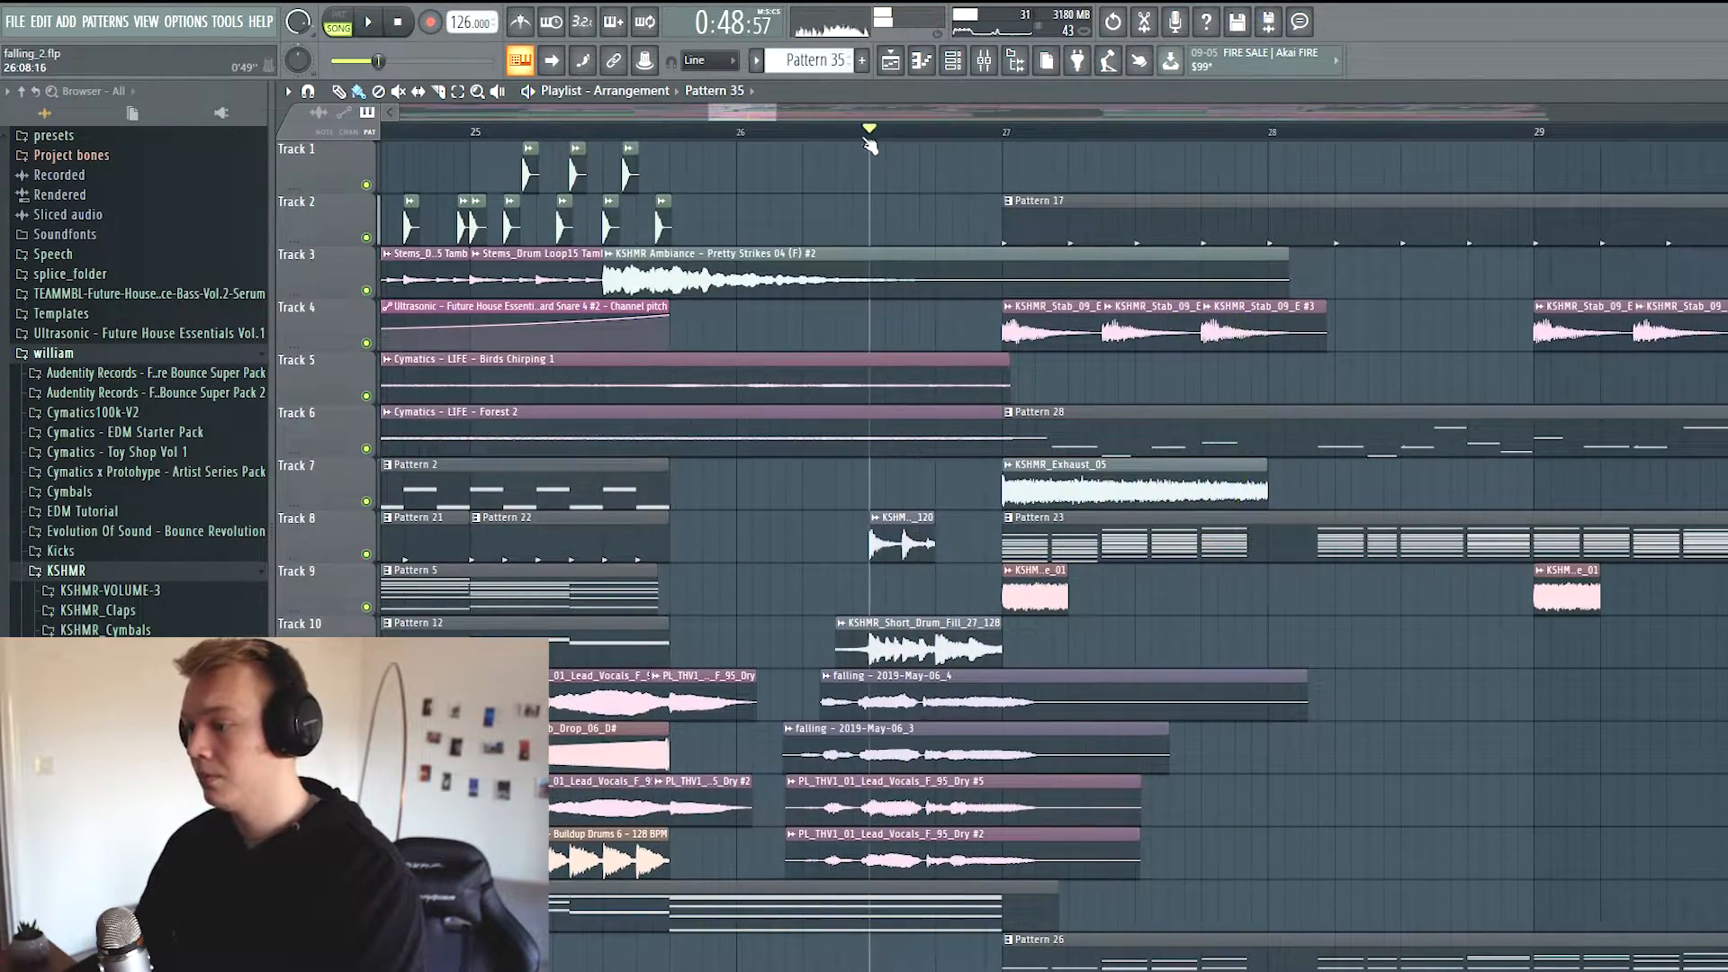
pyautogui.scroll(-4, 857, 540)
pyautogui.rightClick(357, 449)
pyautogui.click(351, 449)
pyautogui.rightClick(369, 450)
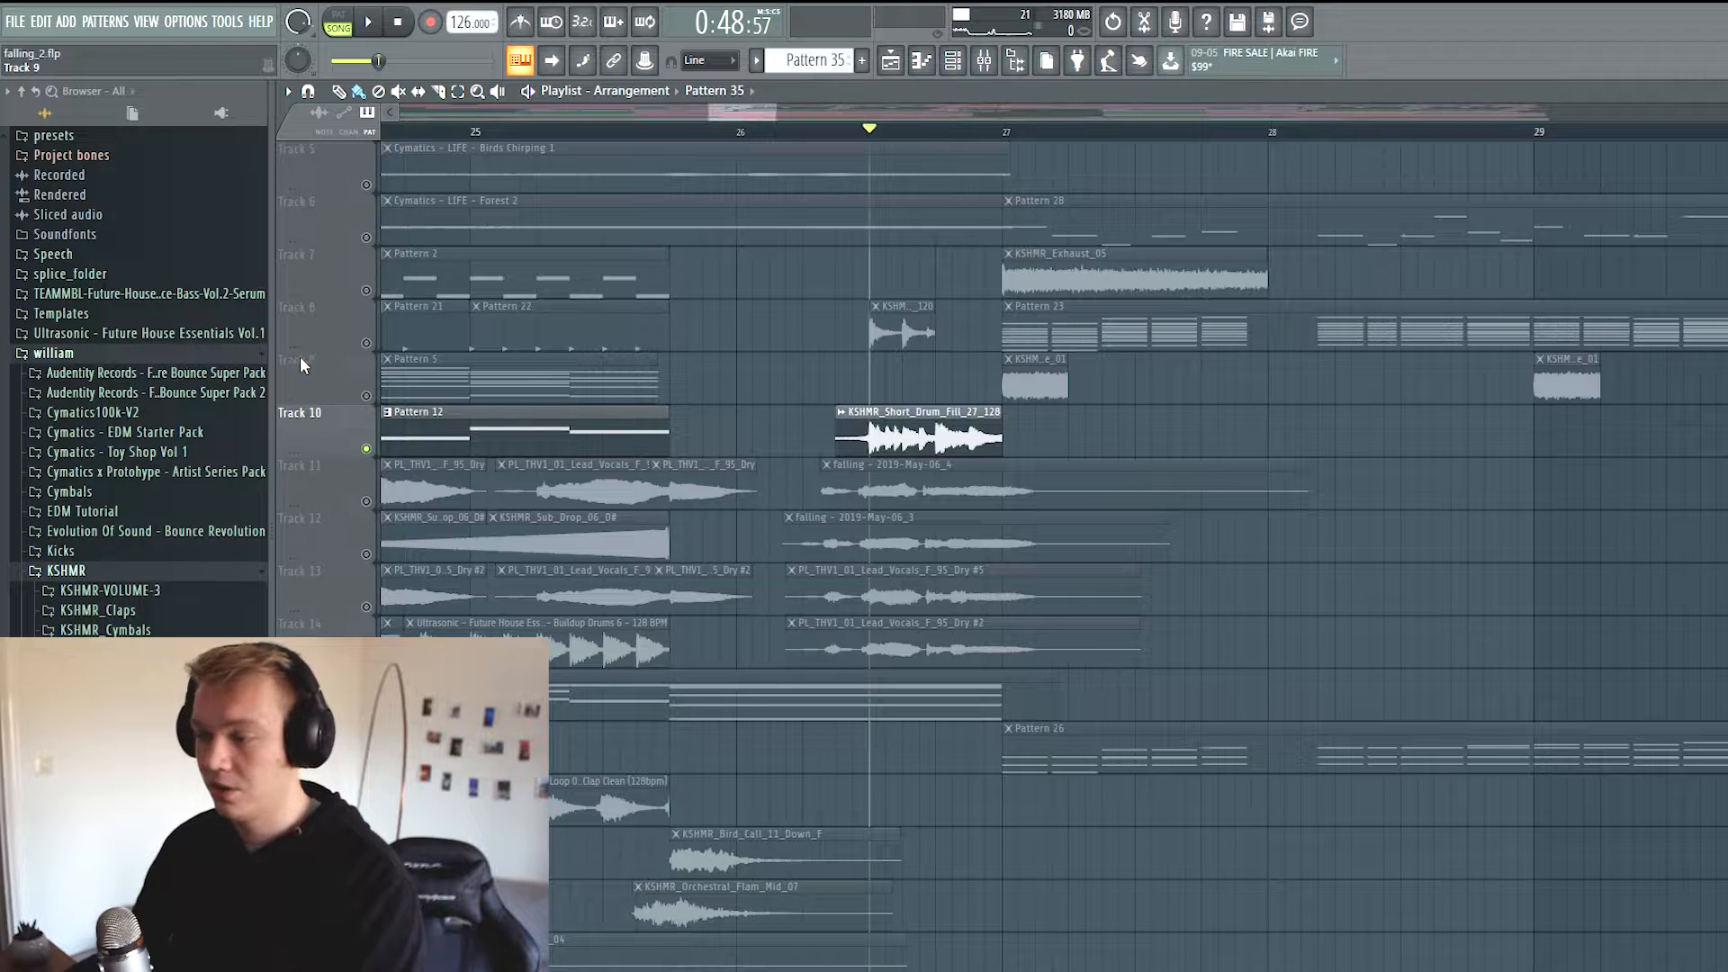
pyautogui.rightClick(365, 342)
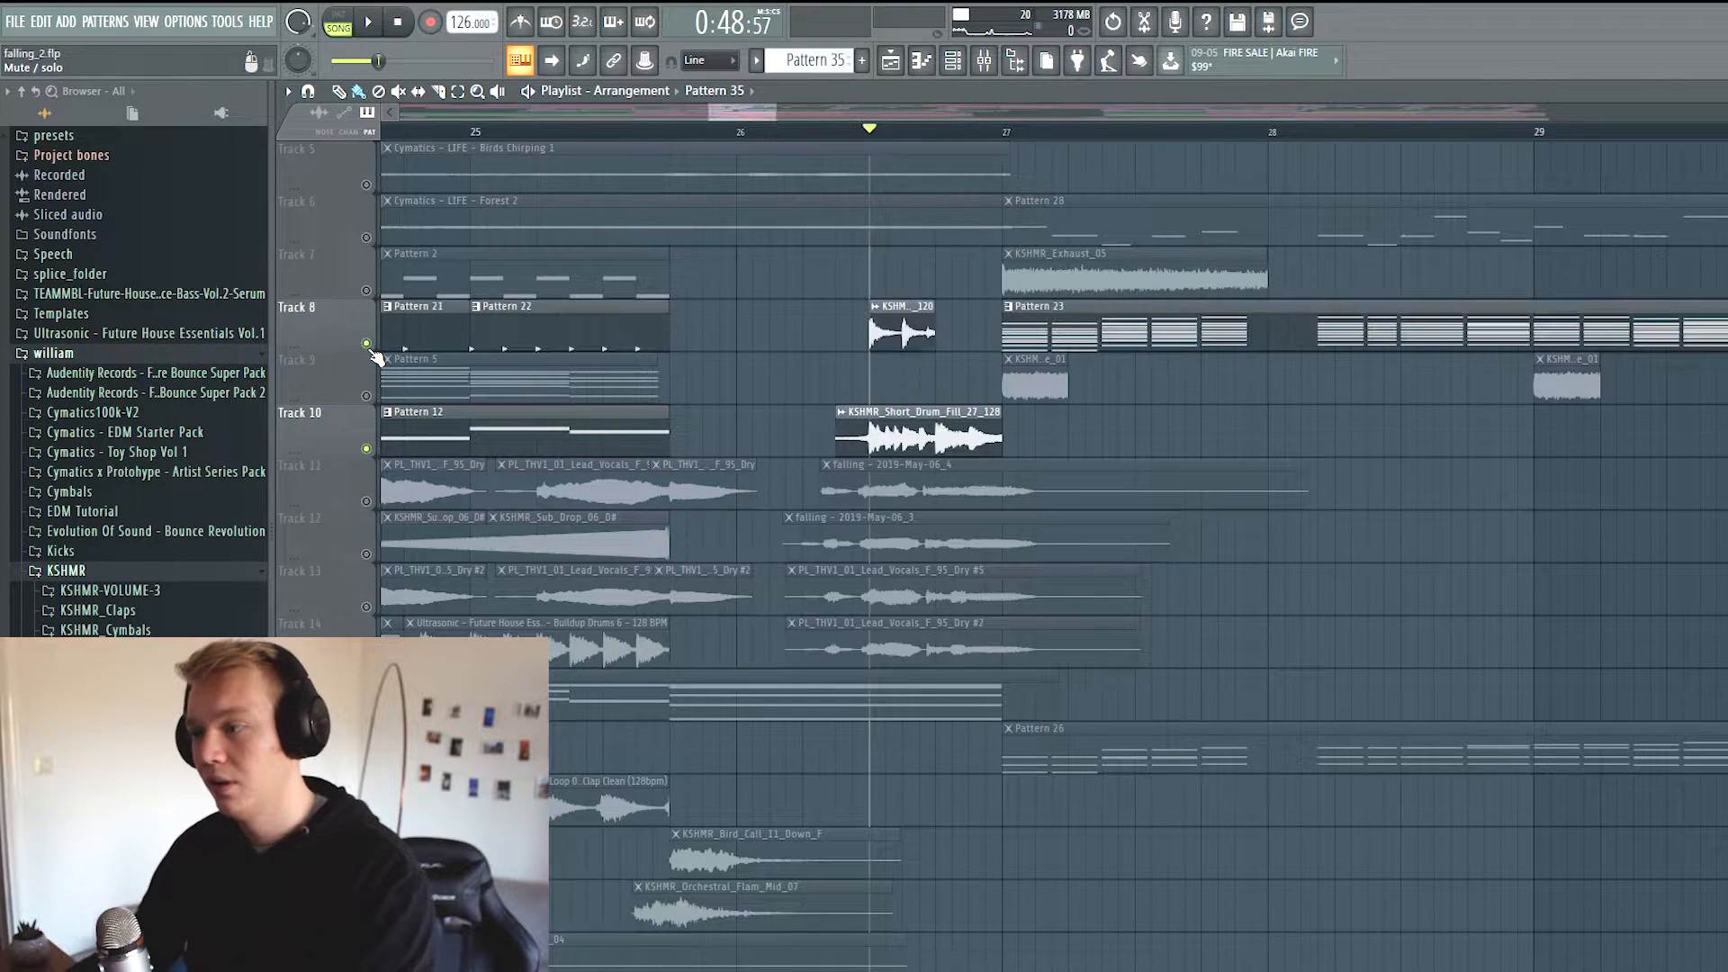
pyautogui.press('space')
# Solo Track 11 and audition its falling - 2019-May-06_4 vocal clip from the clip's start in bar 26
pyautogui.click(366, 448)
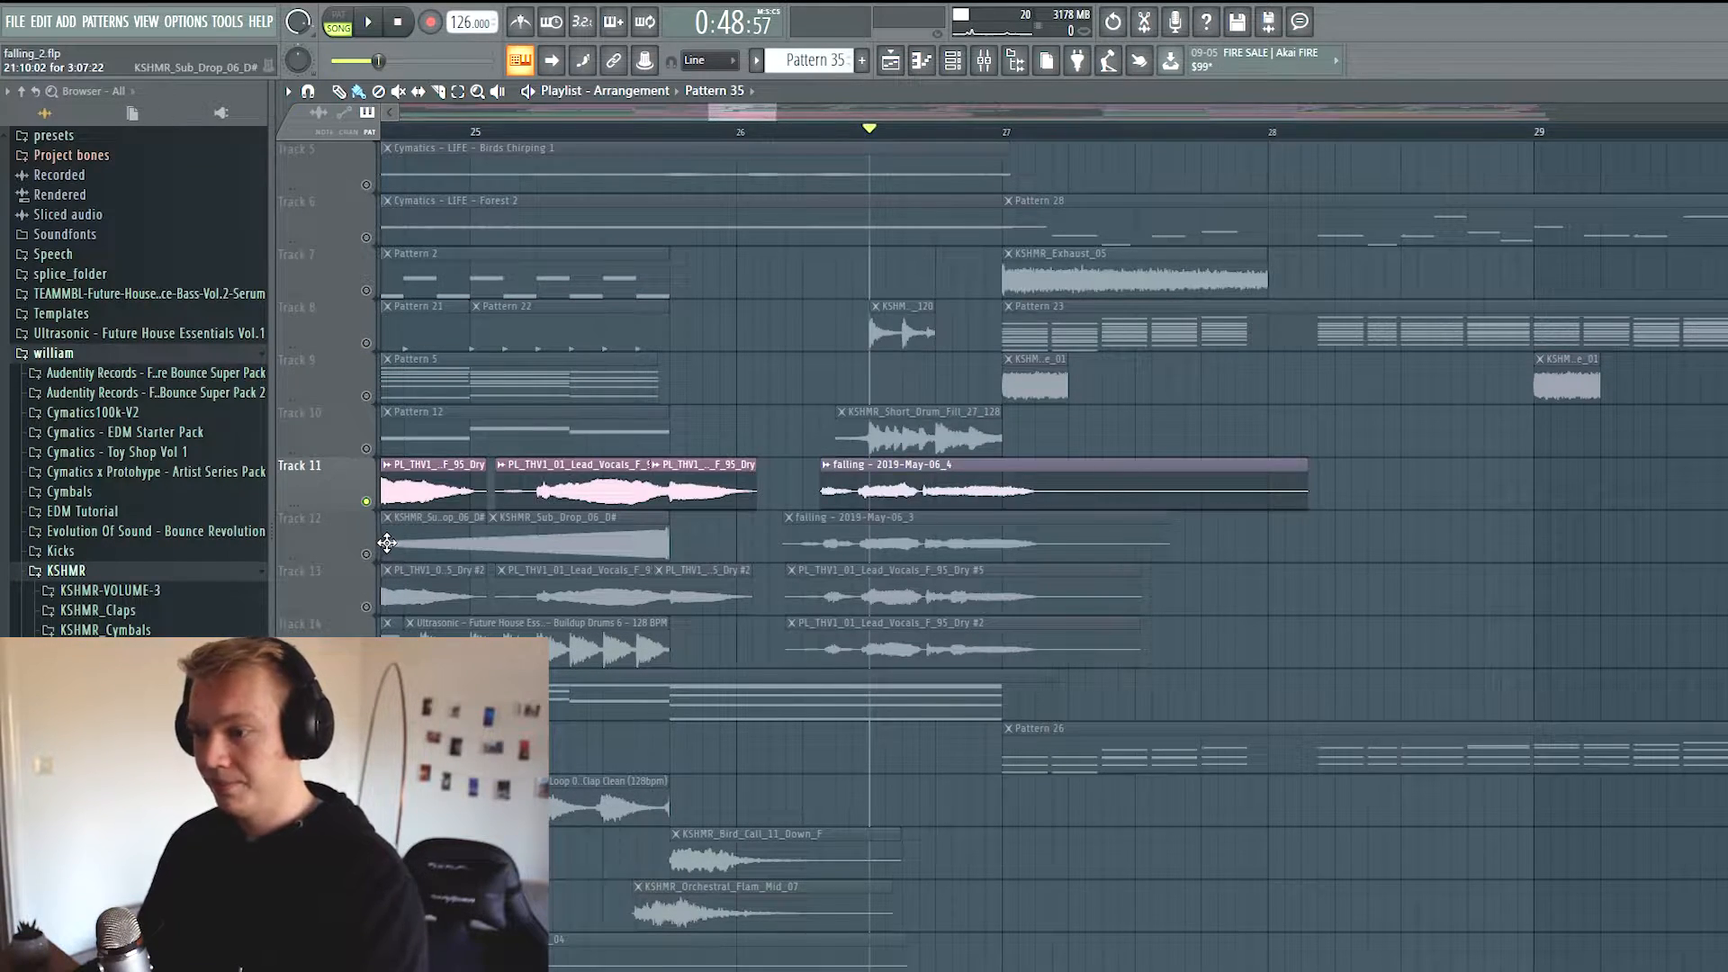
pyautogui.click(366, 555)
pyautogui.click(366, 607)
pyautogui.click(366, 659)
pyautogui.scroll(-2, 1016, 369)
pyautogui.scroll(-2, 1016, 369)
pyautogui.moveTo(838, 131); pyautogui.dragTo(819, 131)
pyautogui.rightClick(367, 342)
pyautogui.press('space')
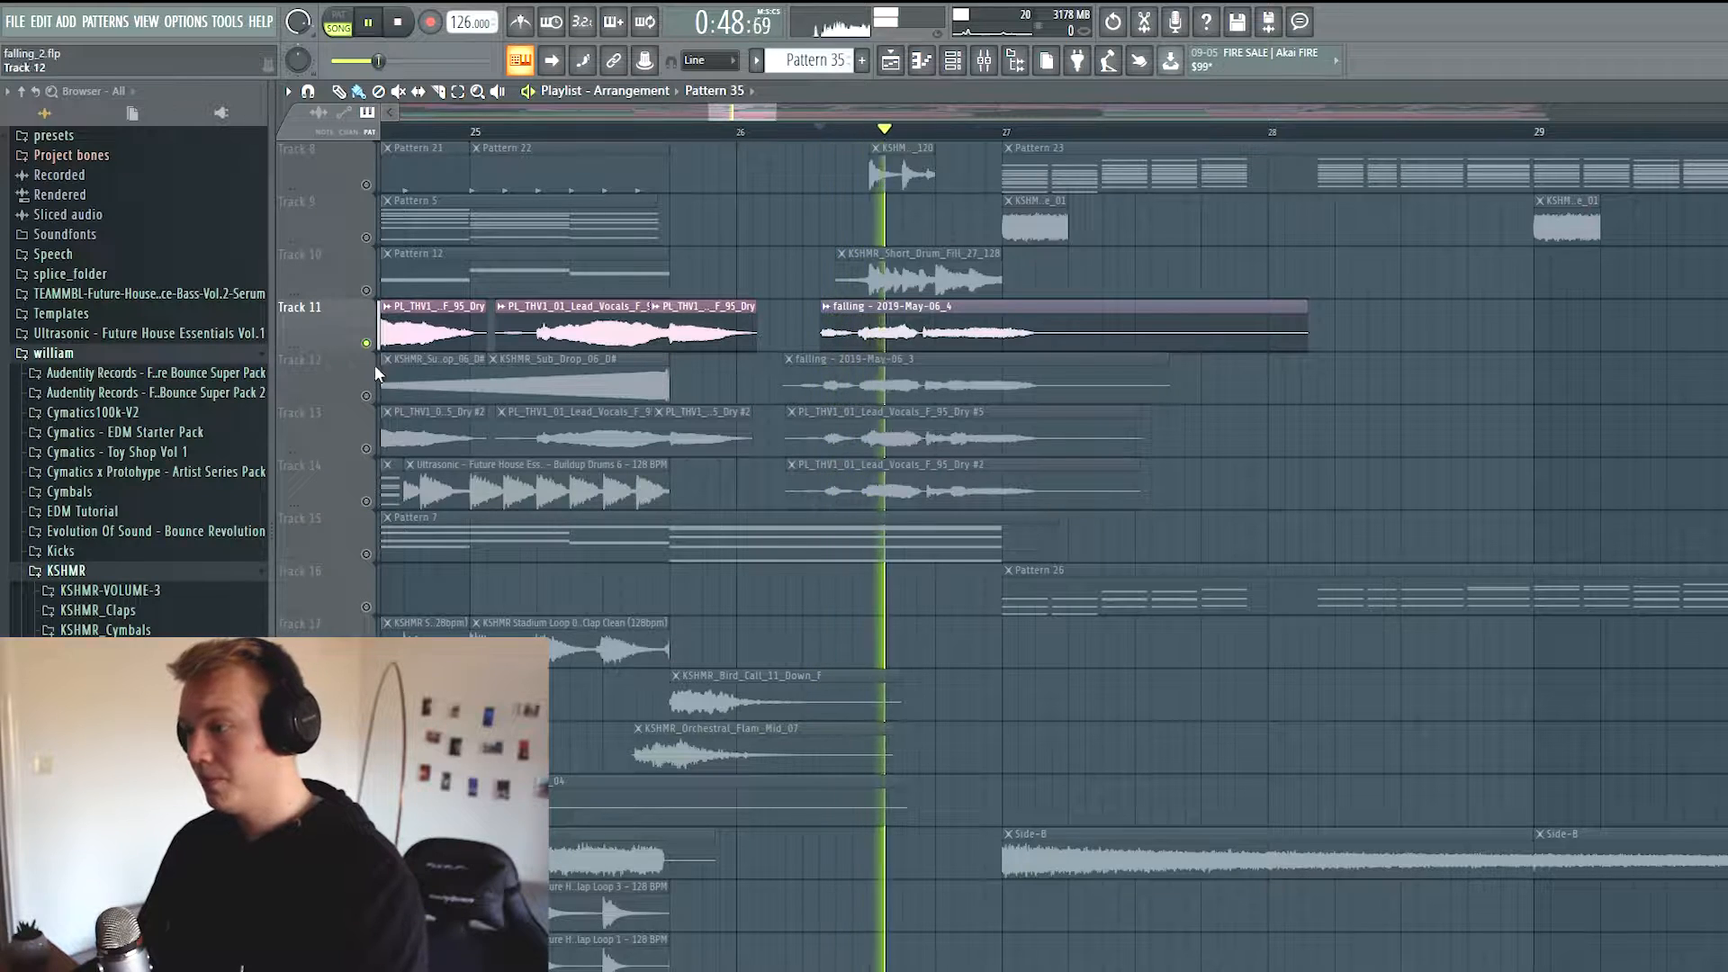
pyautogui.press('space')
# Solo Track 12 and audition its falling - 2019-May-06_3 vocal clip from early in bar 26
pyautogui.moveTo(840, 131); pyautogui.dragTo(802, 131)
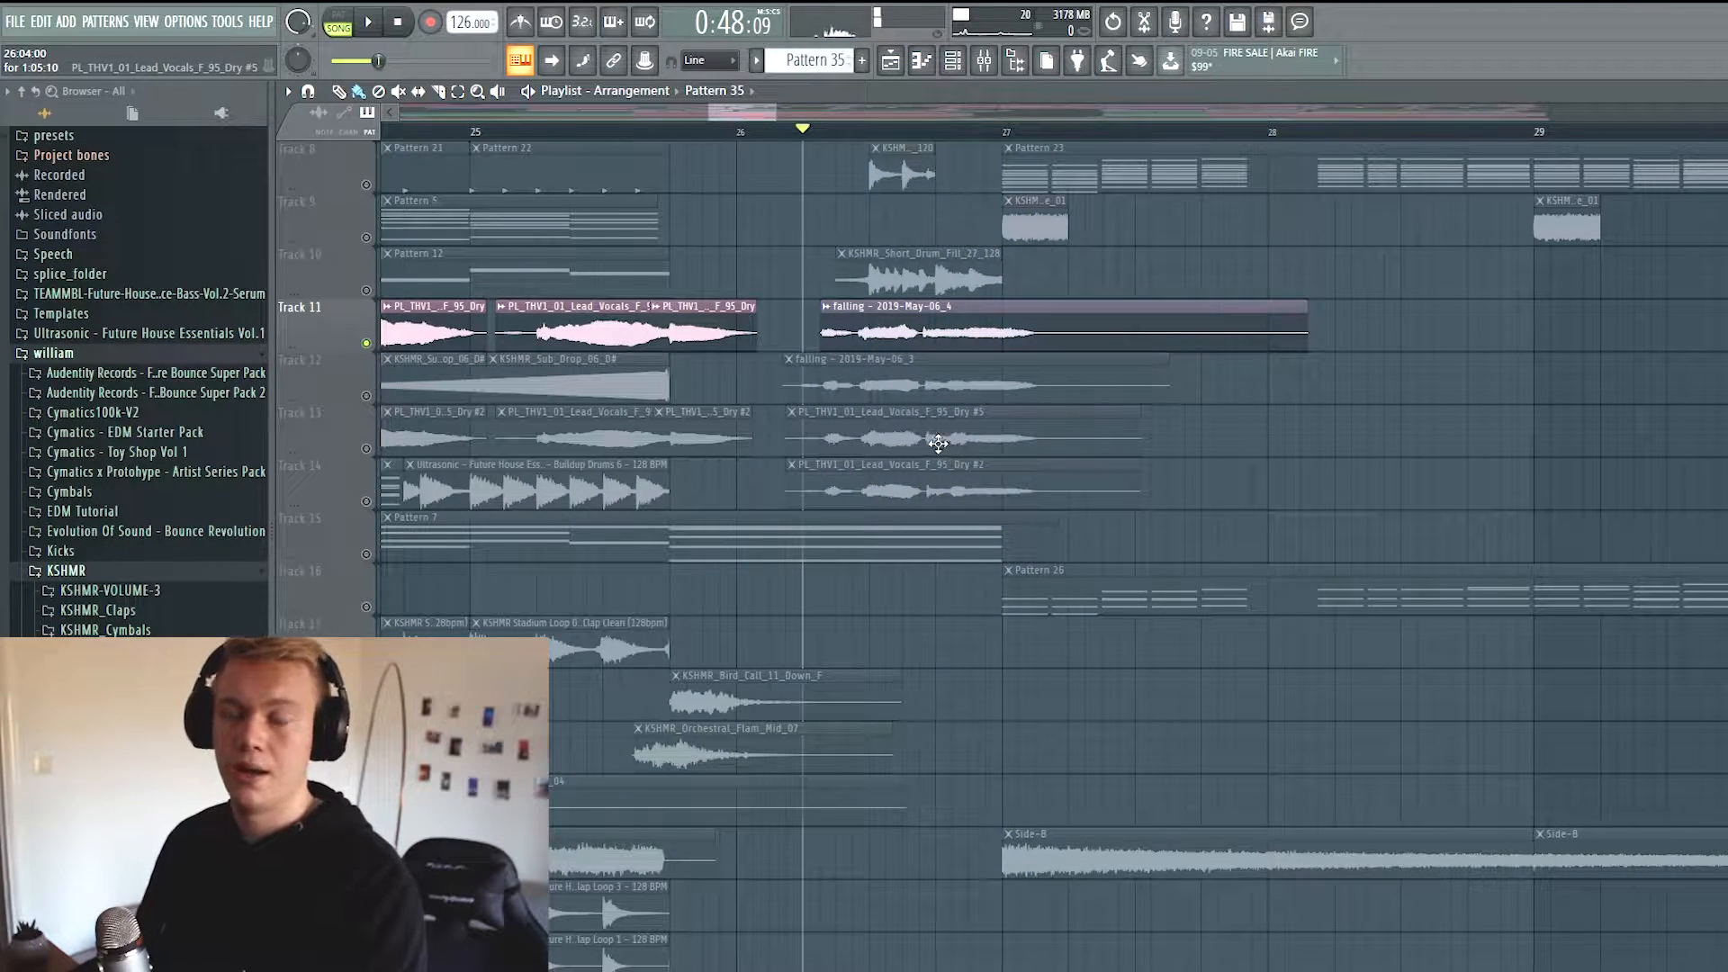
pyautogui.rightClick(366, 396)
pyautogui.press('space')
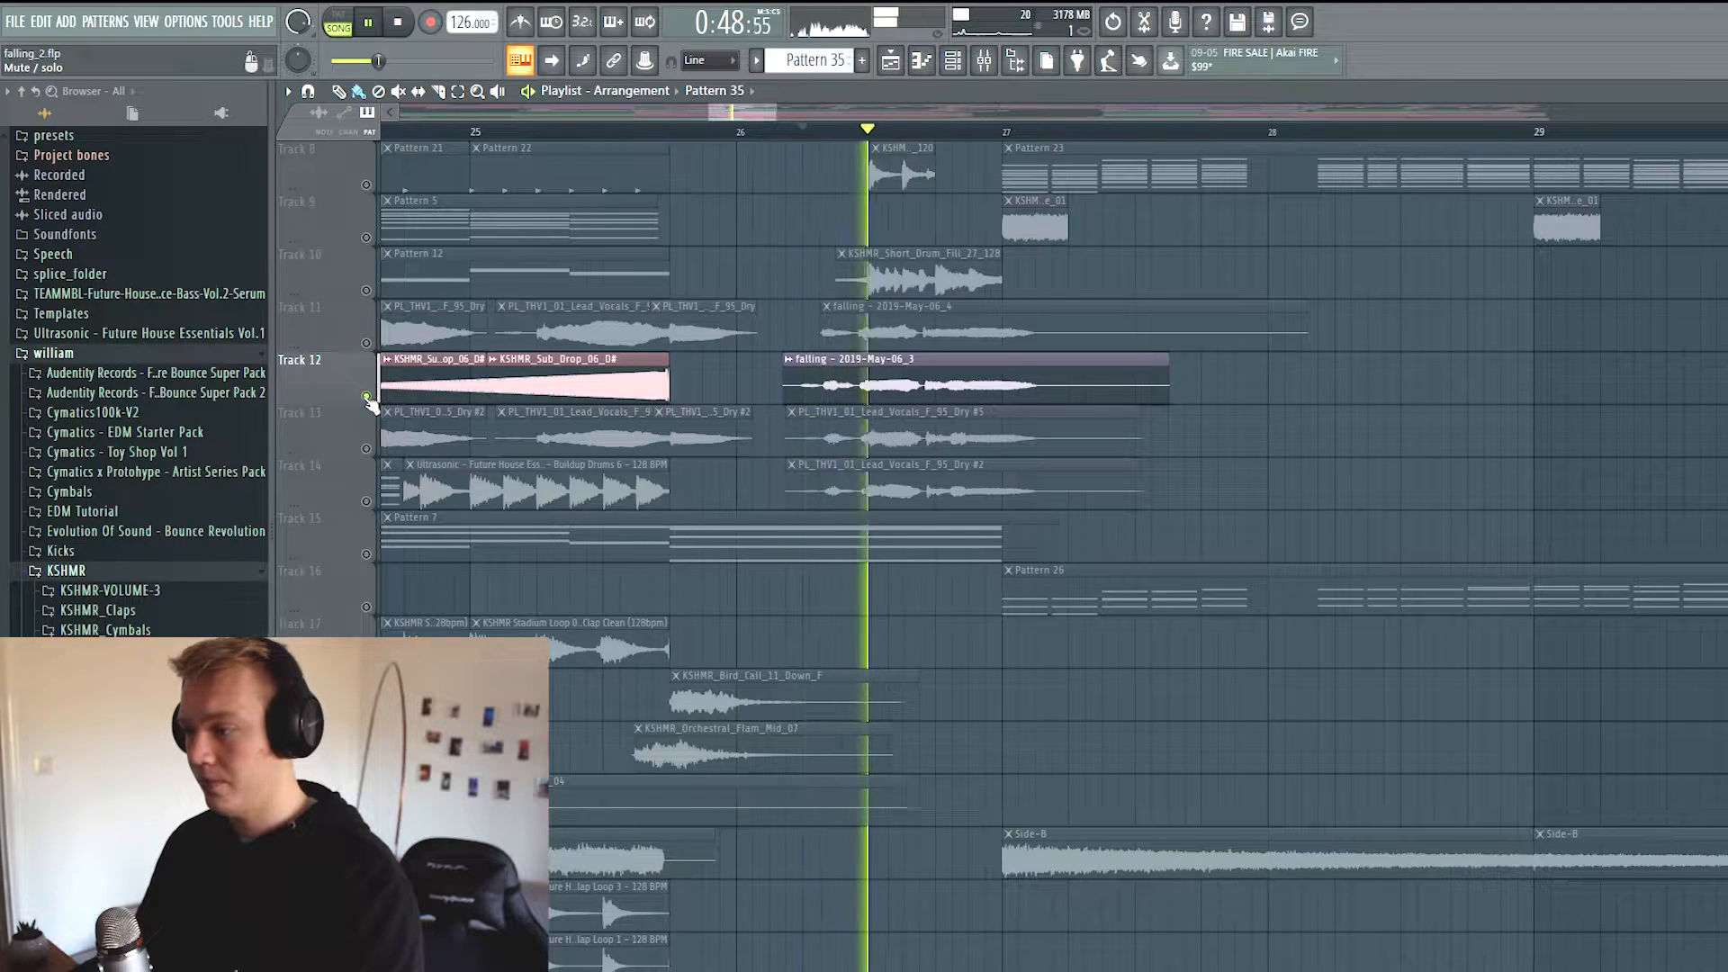
pyautogui.press('space')
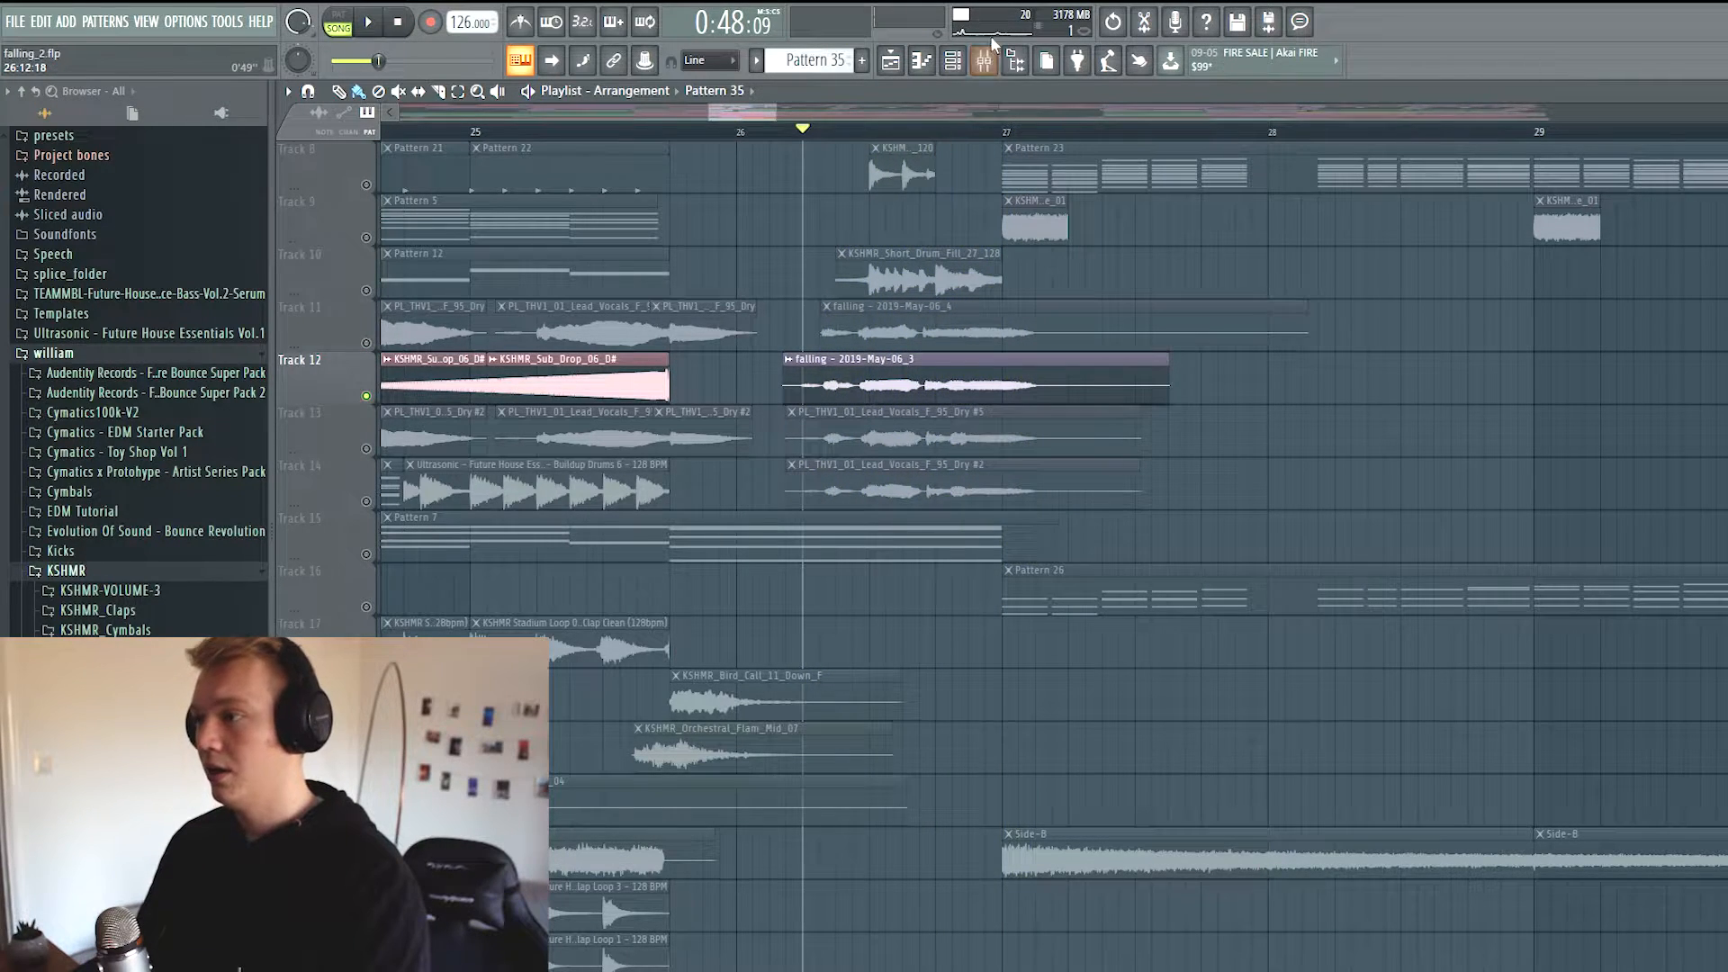
# Inspect mixer insert 27 while auditioning Track 12's vocal clip, and replay the clip with the mixer closed
pyautogui.press('F9')
pyautogui.press('space')
pyautogui.press('space')
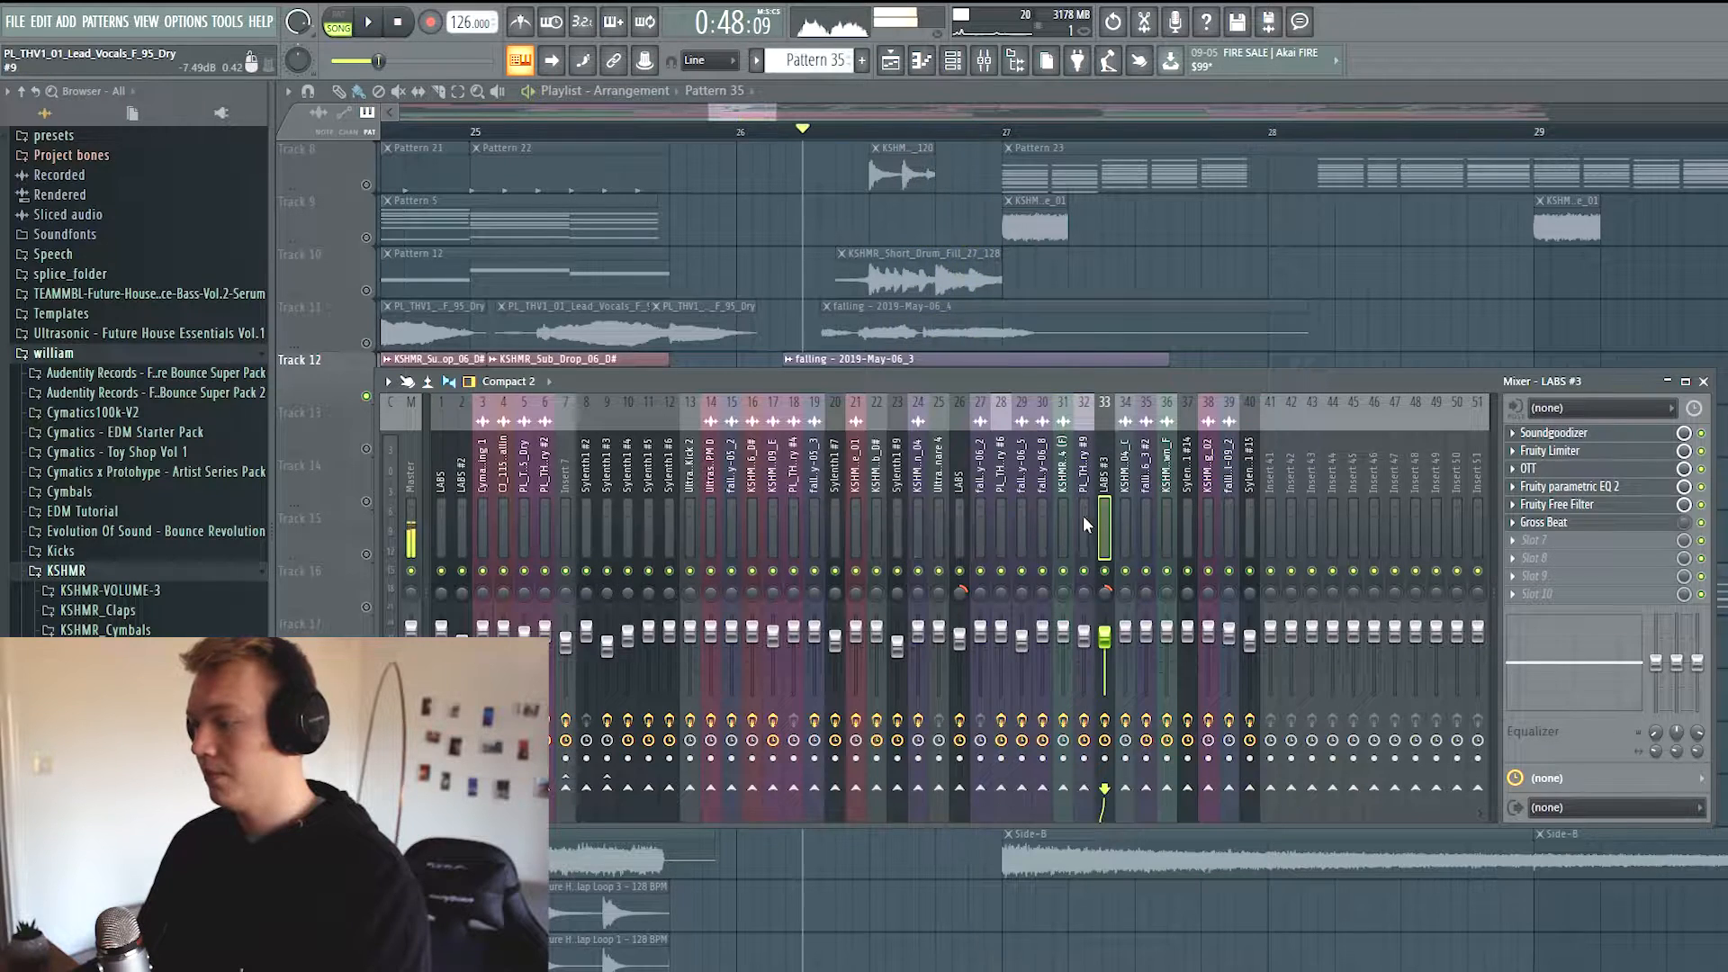
pyautogui.click(980, 531)
pyautogui.press('F9')
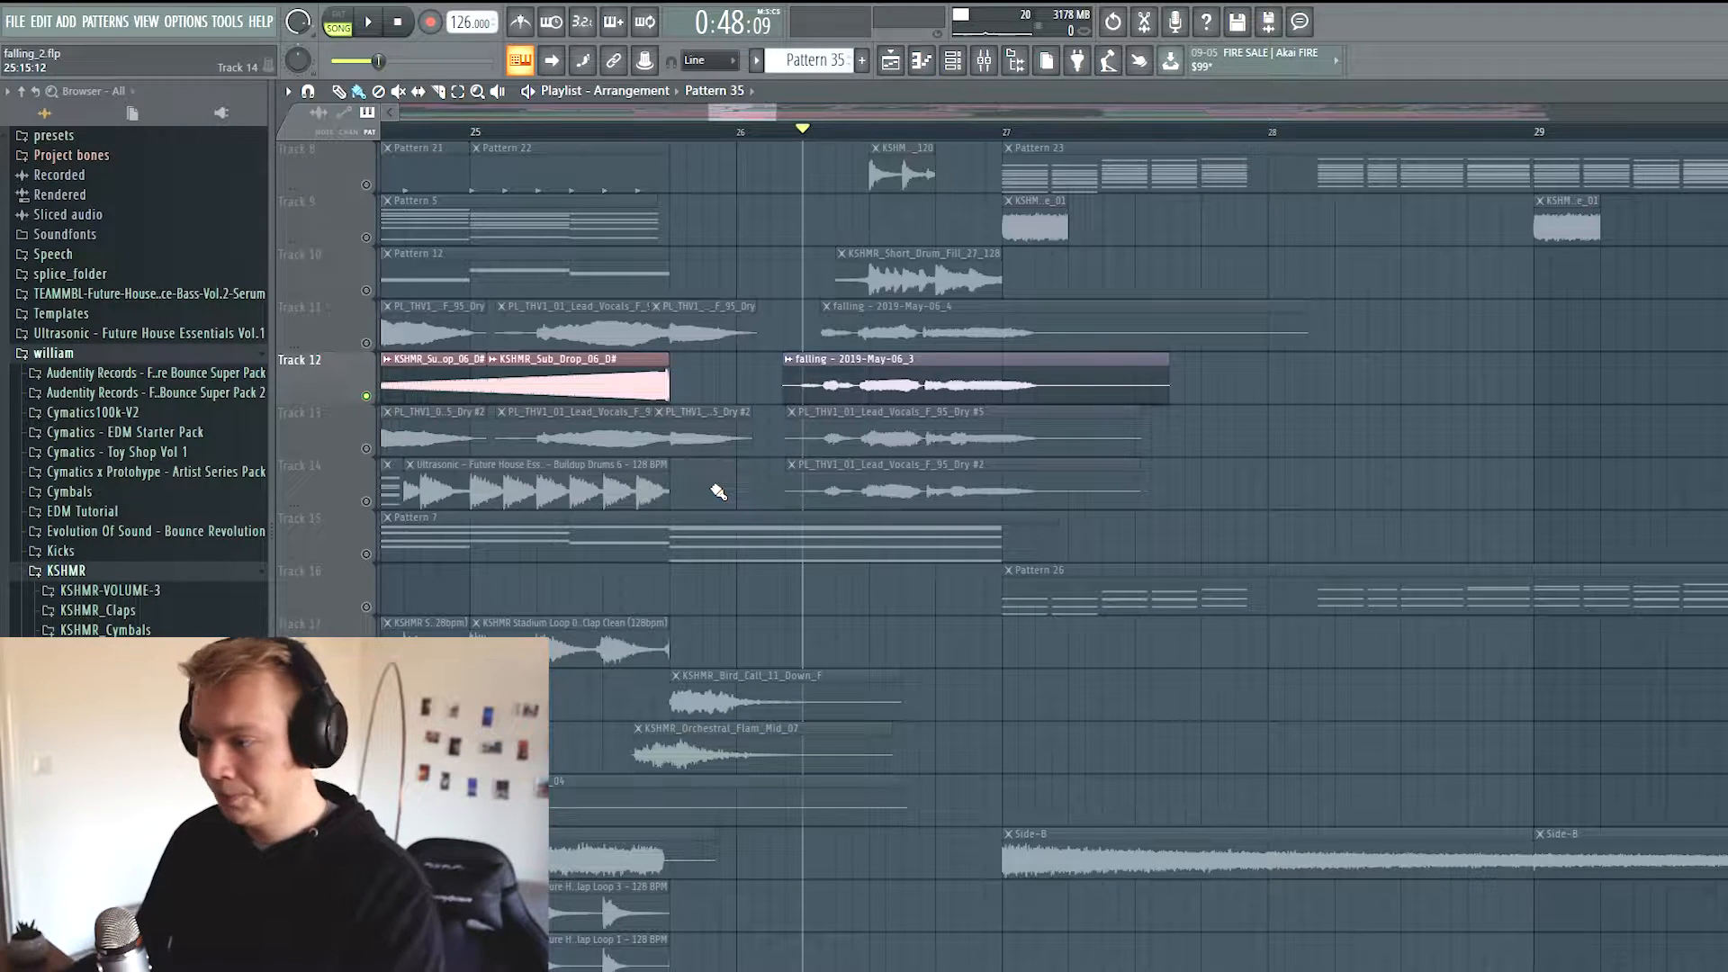
pyautogui.press('space')
pyautogui.press('space')
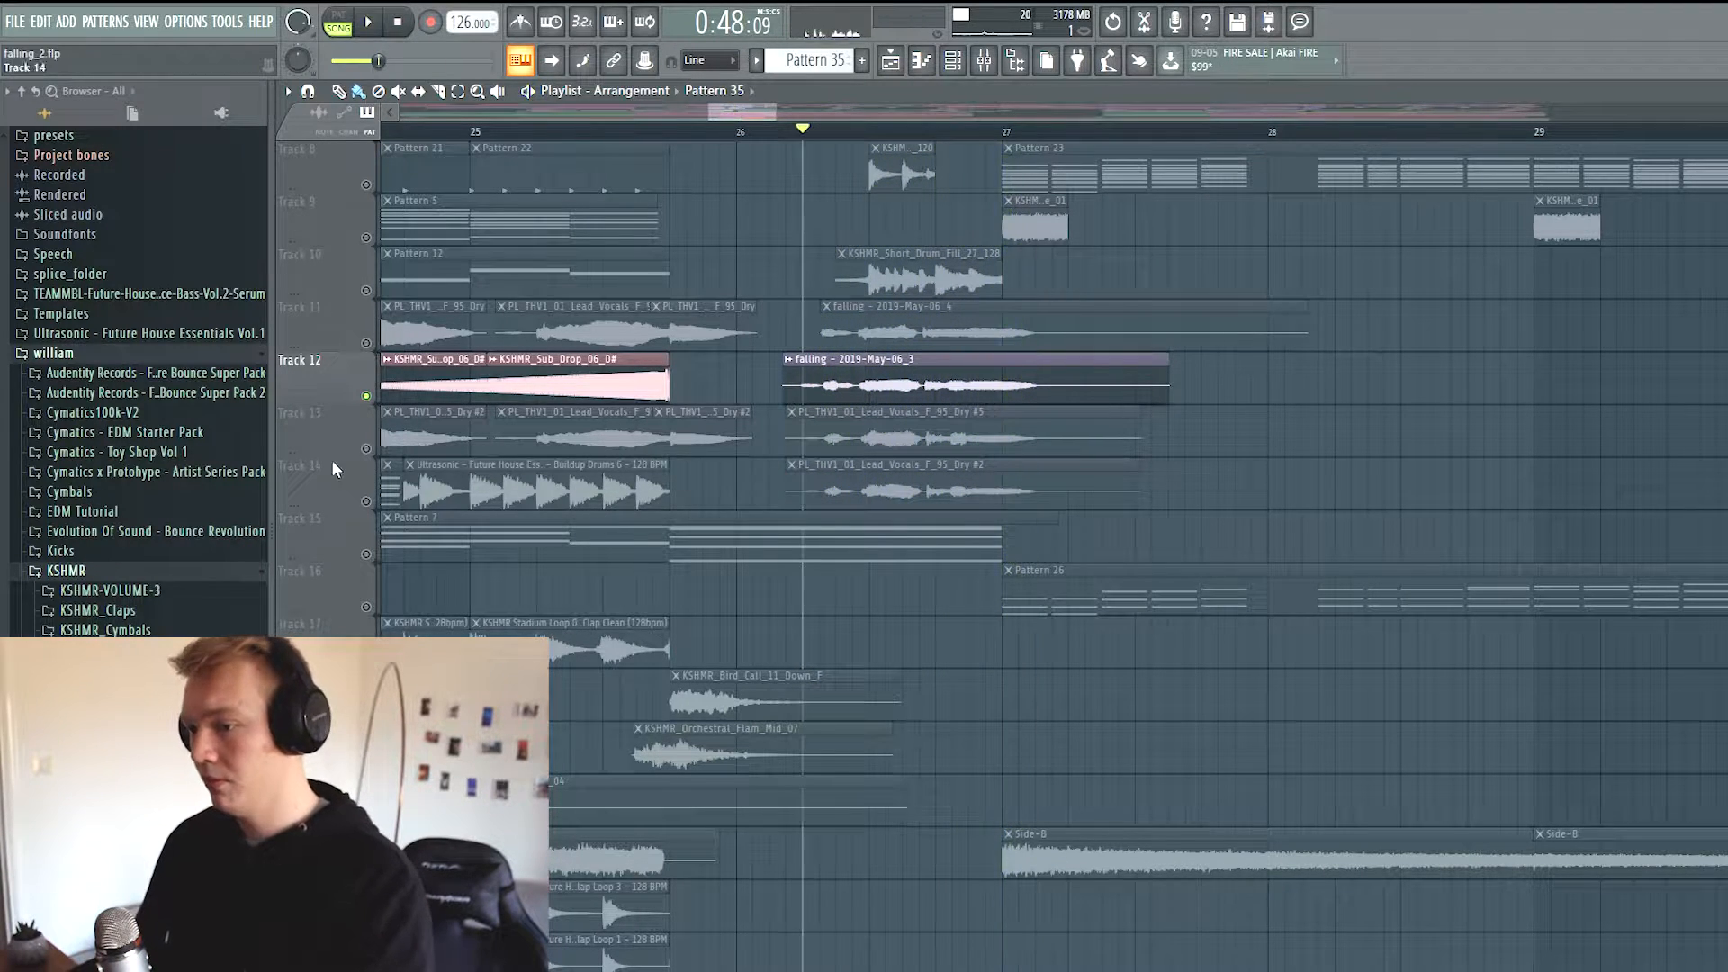
# Solo Track 13's PL_THV1_01_Lead_Vocals_F_95_Dry #5 clip and Track 12's falling - 2019-May-06_3 clip in turn to compare them
pyautogui.click(373, 449)
pyautogui.press('space')
pyautogui.press('space')
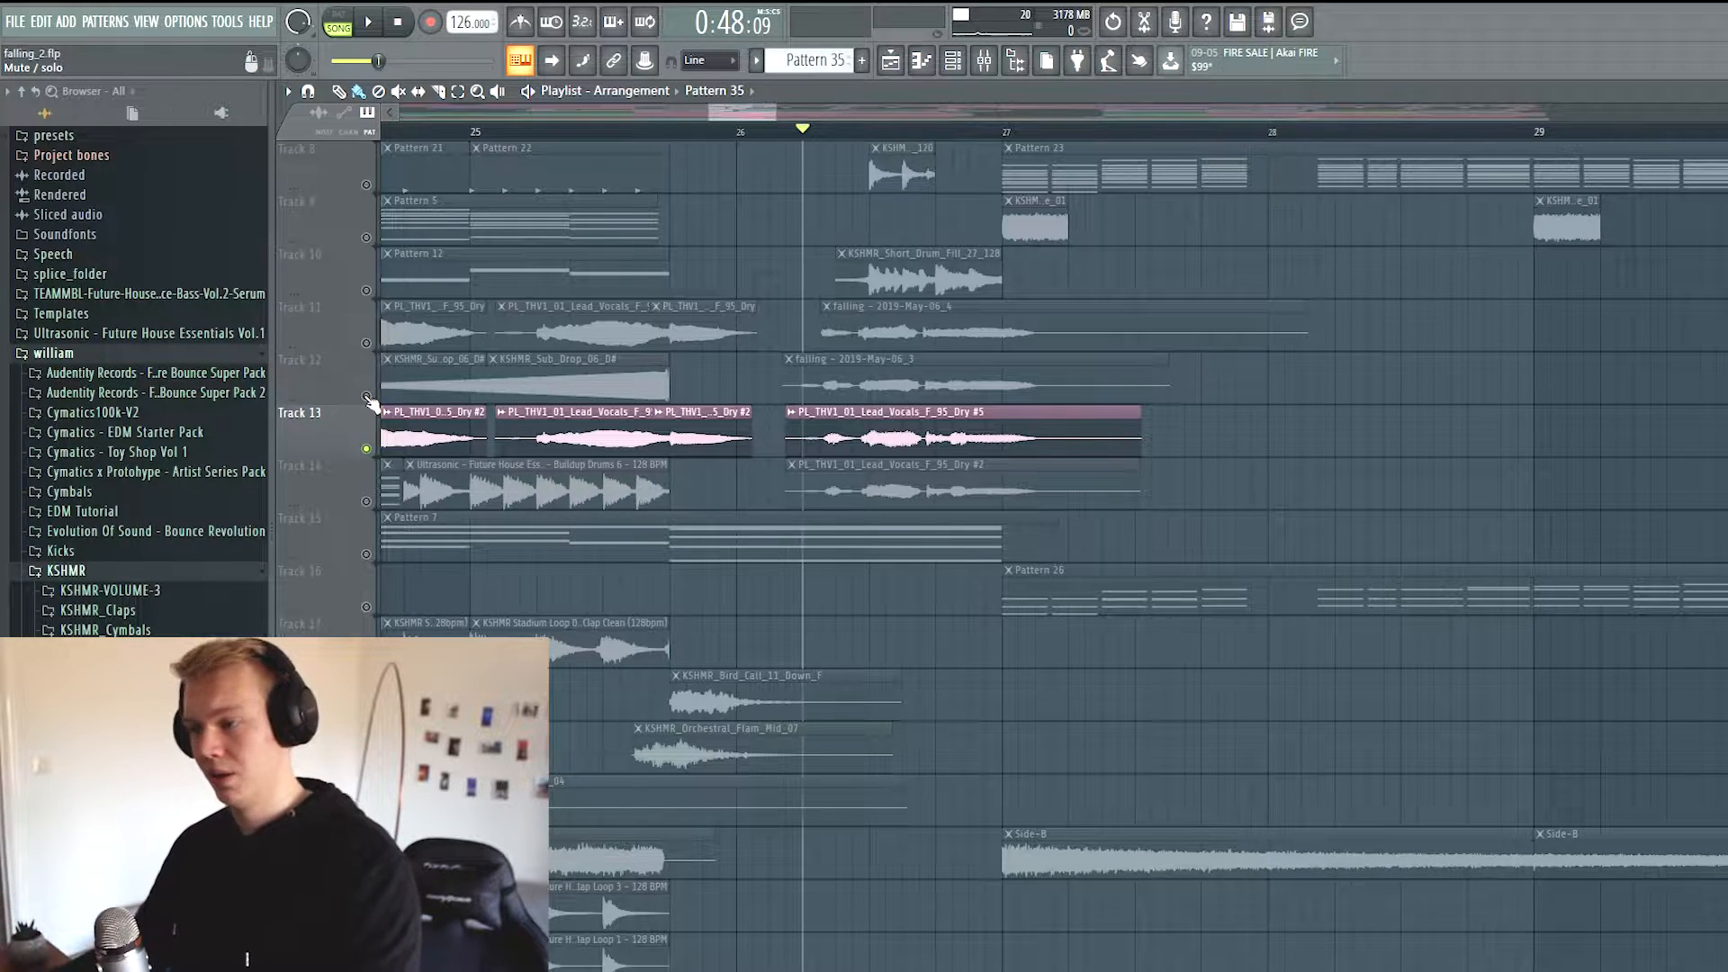
pyautogui.rightClick(367, 397)
pyautogui.press('space')
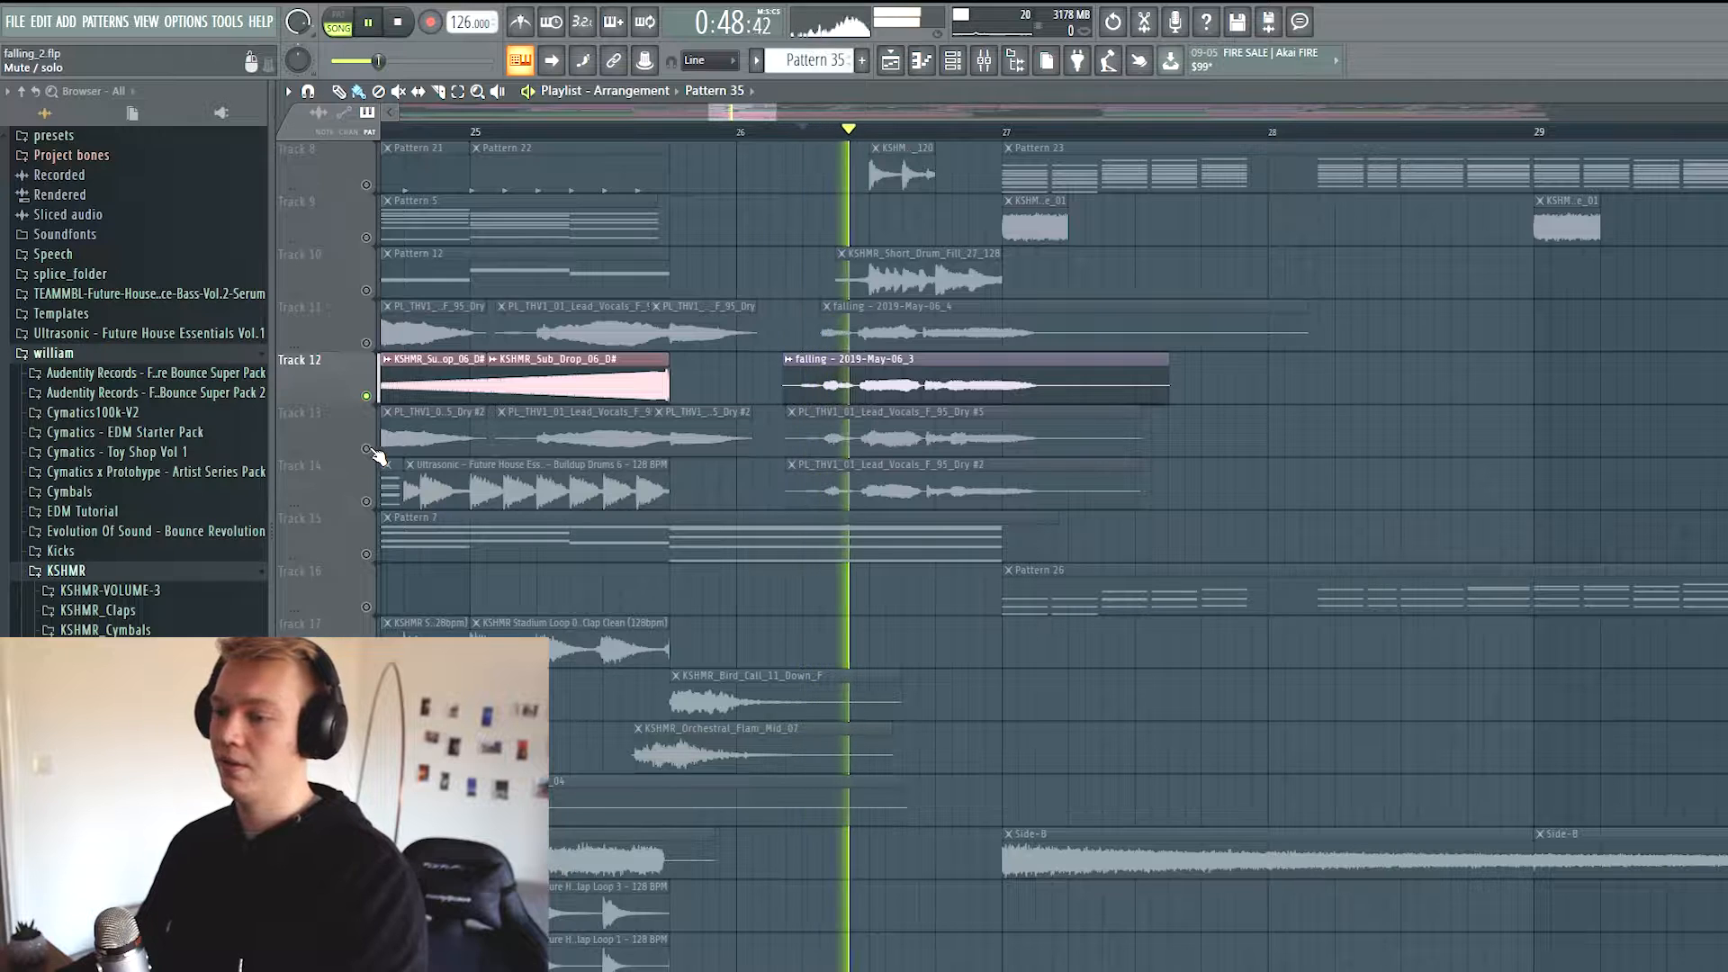
pyautogui.press('space')
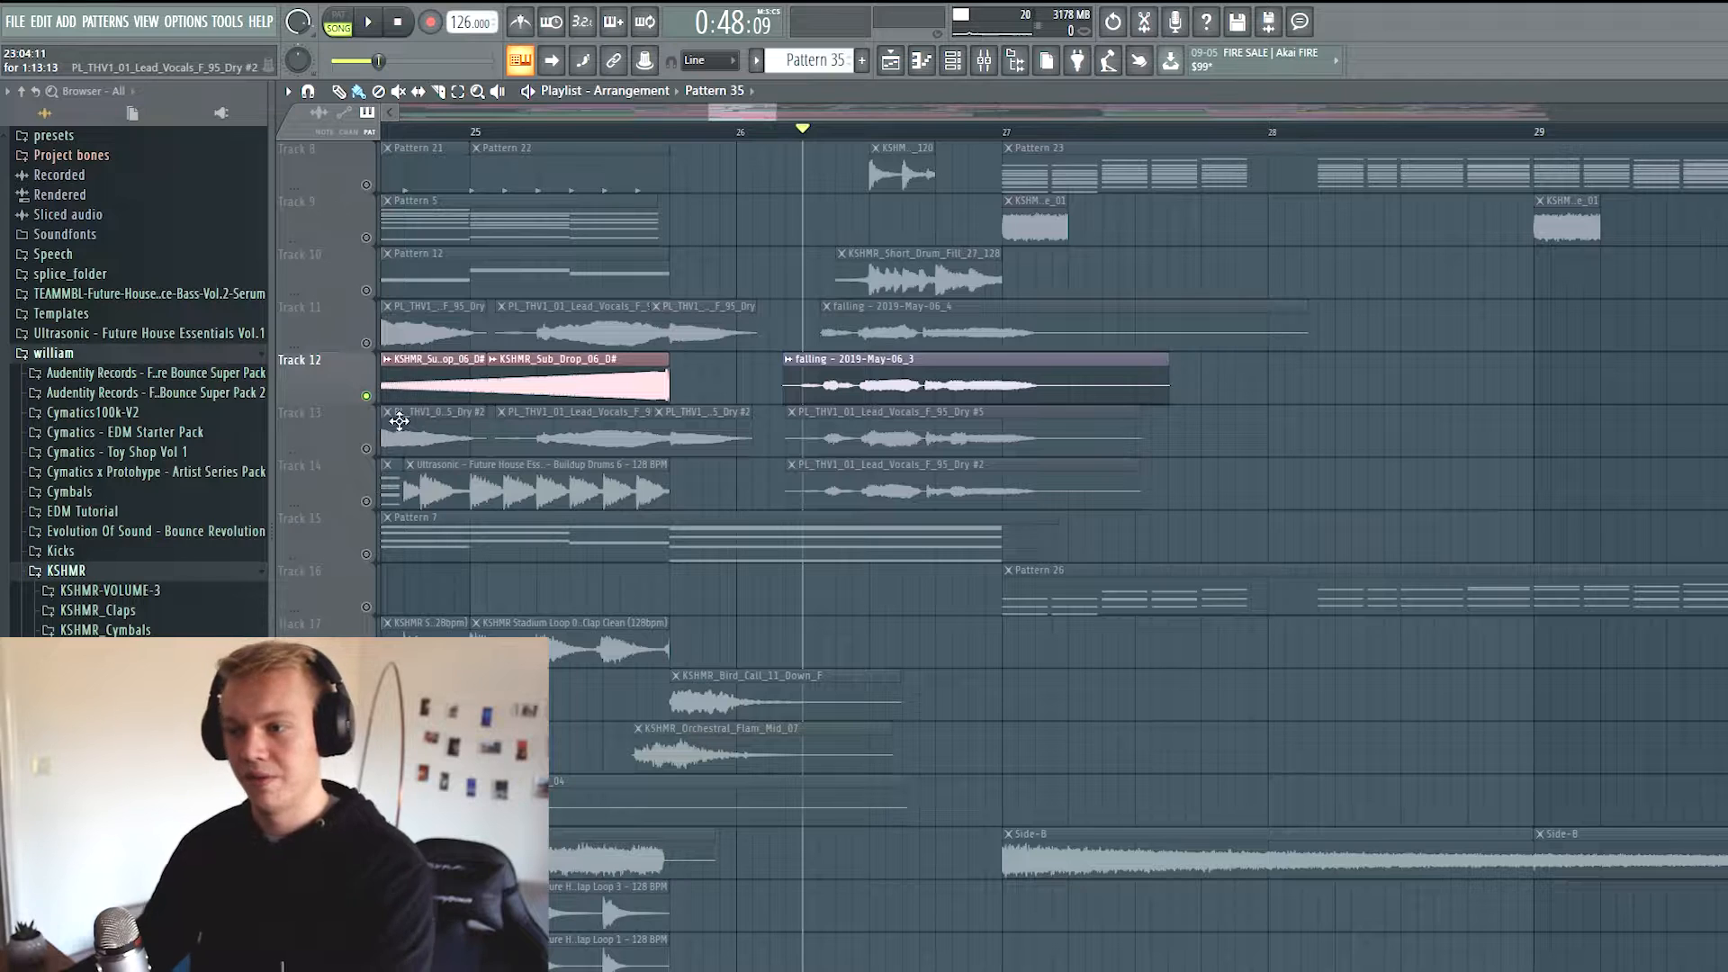
# Audition Track 13's lead vocal clip in solo once more and re-enable all tracks
pyautogui.rightClick(370, 449)
pyautogui.press('space')
pyautogui.press('space')
pyautogui.rightClick(368, 449)
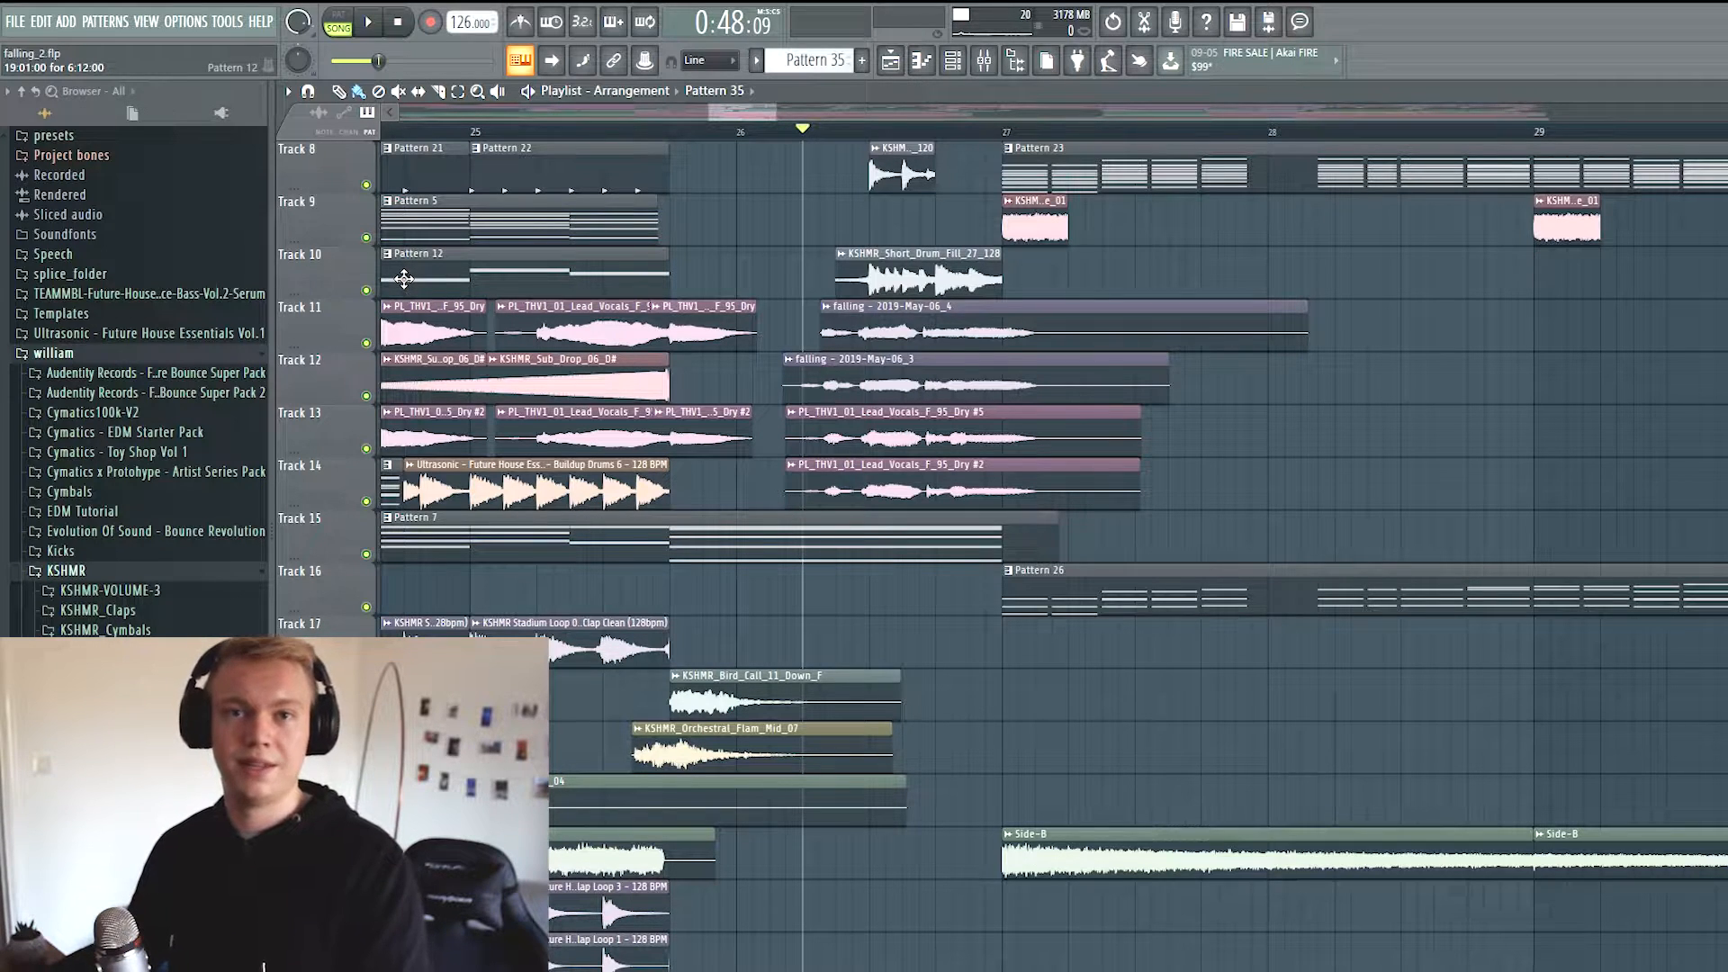
# Solo Track 14 and audition its PL_THV1_01_Lead_Vocals_F_95_Dry #2 clip in bar 26
pyautogui.keyDown('ctrl'); pyautogui.click(366, 501); pyautogui.keyUp('ctrl')
pyautogui.press('space')
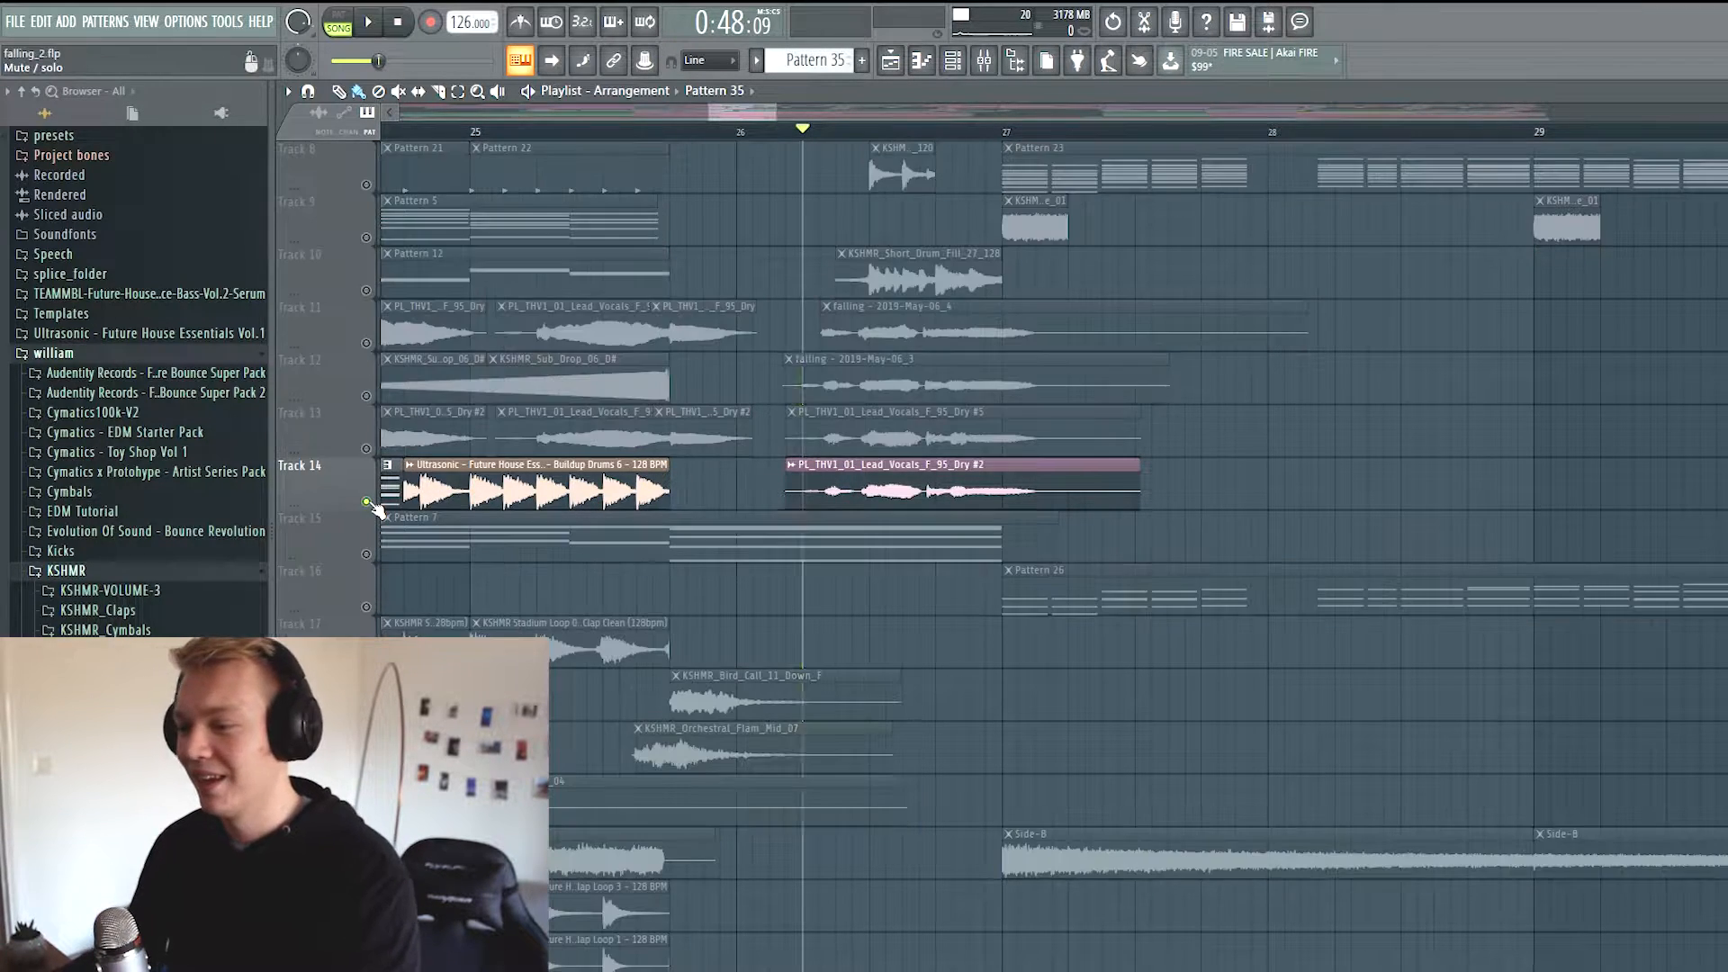
pyautogui.press('space')
# Audition Track 15's Pattern 7 in solo, then re-enable all tracks and show the start of the drop
pyautogui.scroll(-7, 818, 597)
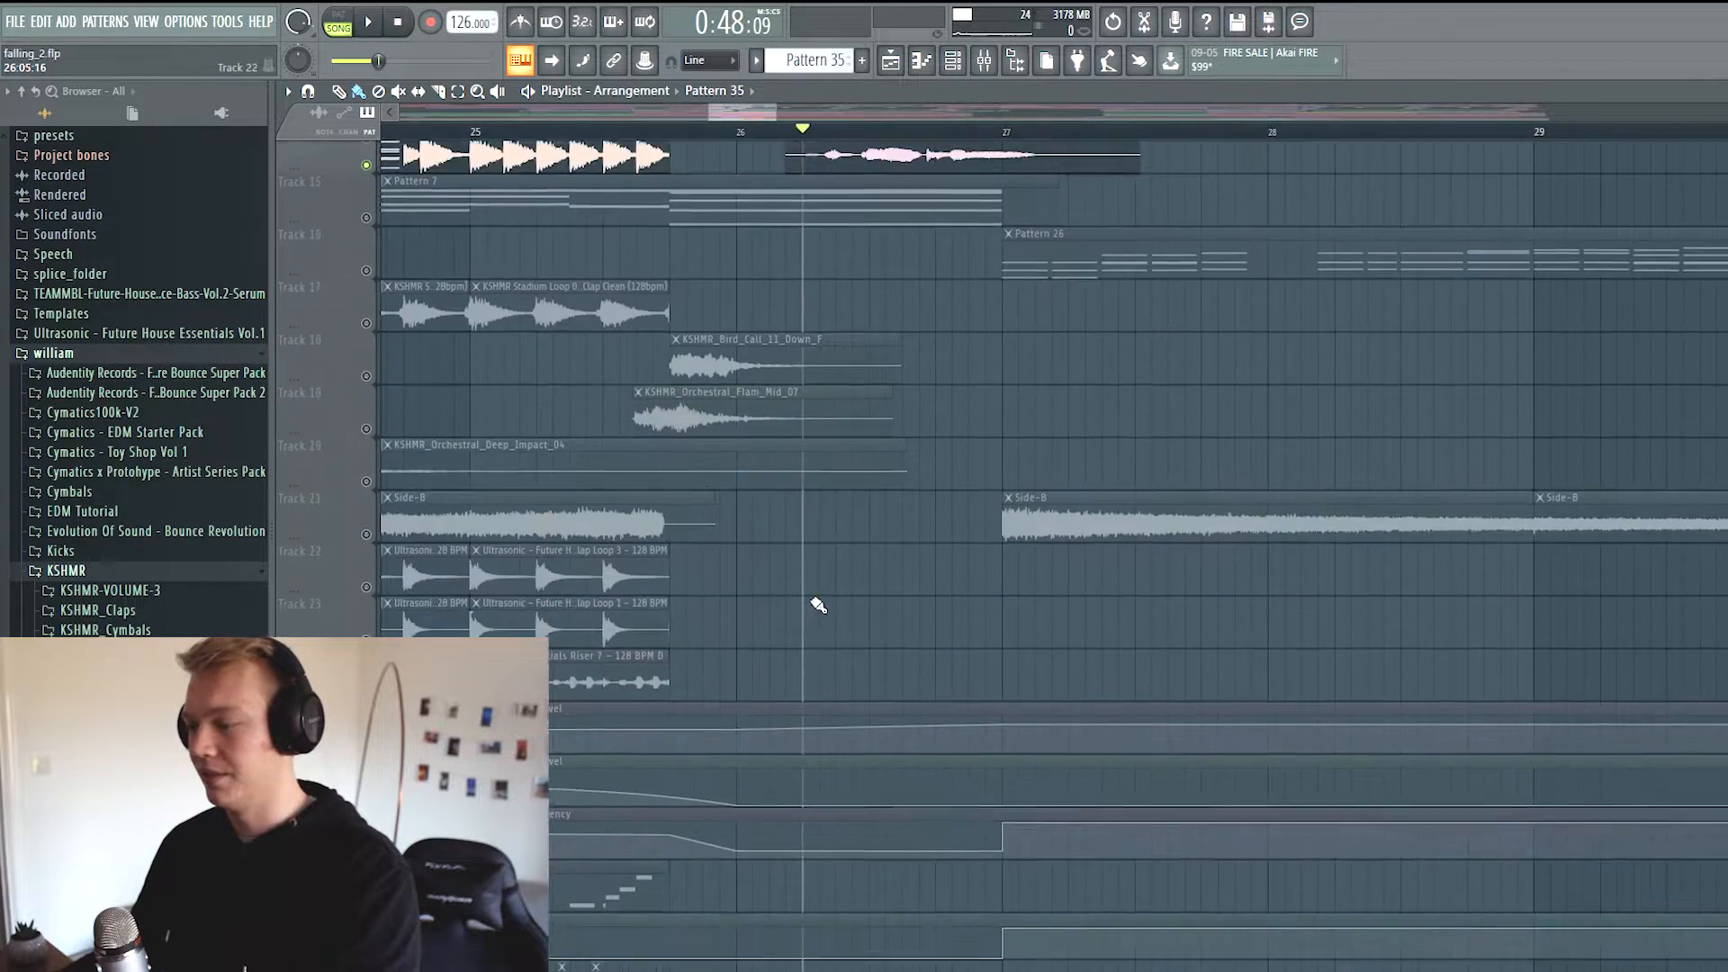
pyautogui.scroll(10, 782, 667)
pyautogui.click(366, 711)
pyautogui.press('space')
pyautogui.press('space')
pyautogui.keyDown('ctrl'); pyautogui.click(366, 710); pyautogui.keyUp('ctrl')
pyautogui.keyDown('ctrl'); pyautogui.click(366, 711); pyautogui.keyUp('ctrl')
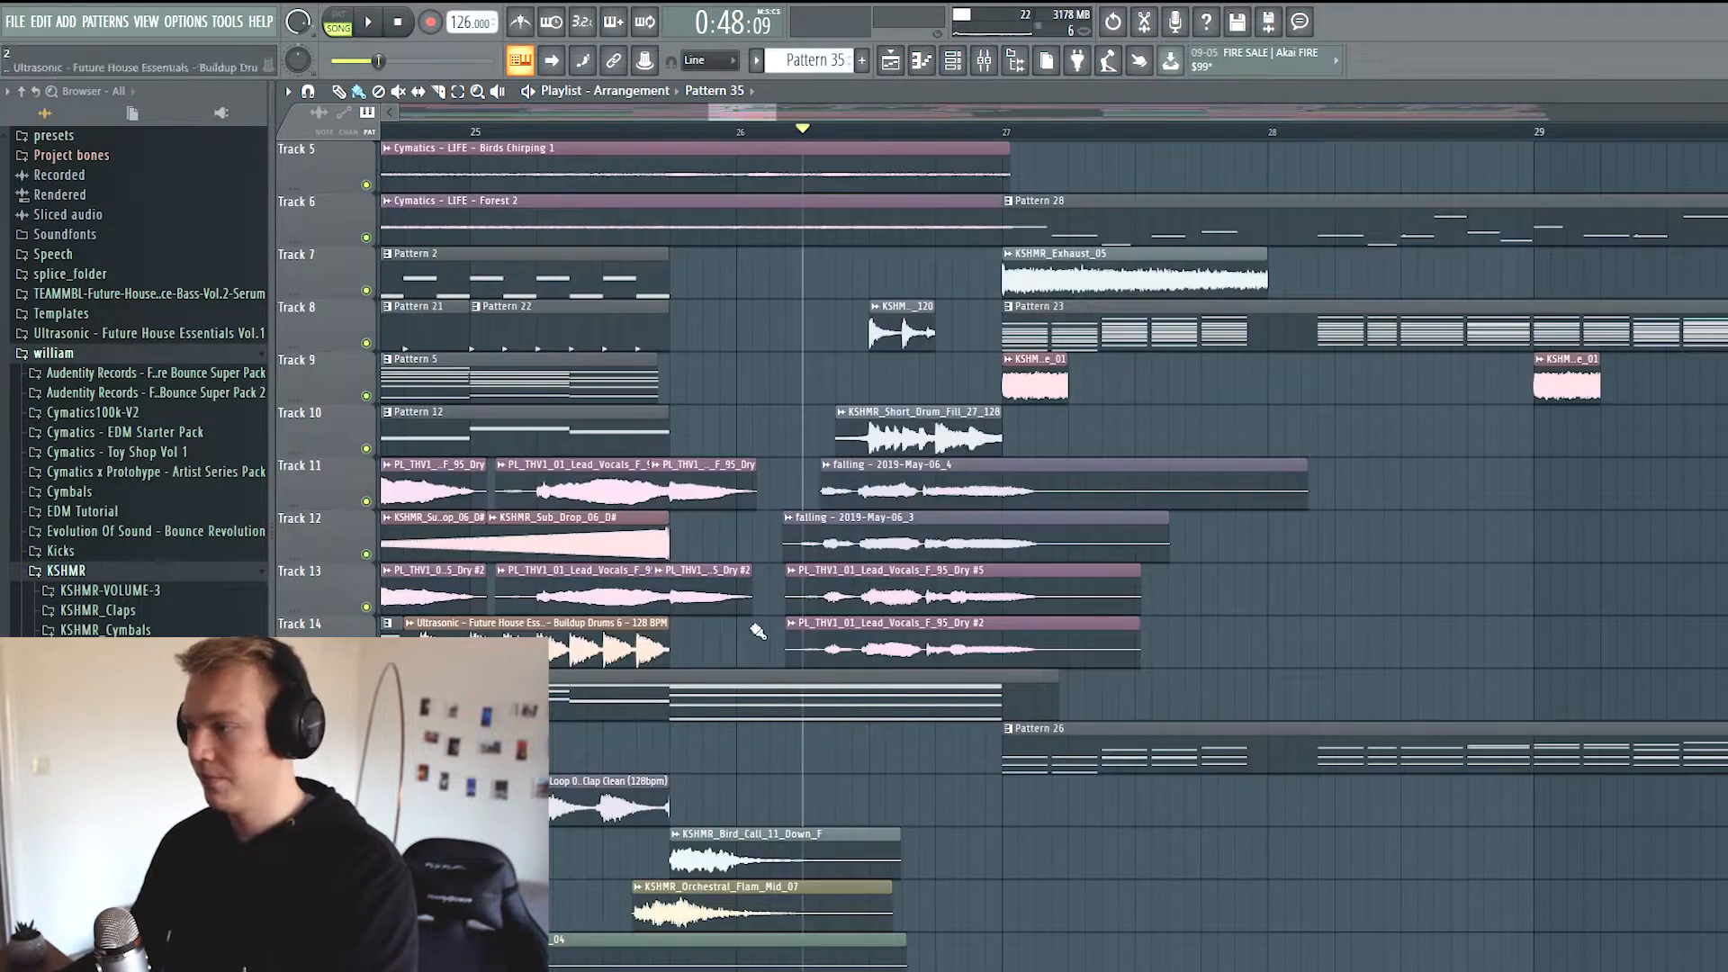
pyautogui.scroll(4, 810, 405)
pyautogui.hscroll(1, 1029, 115)
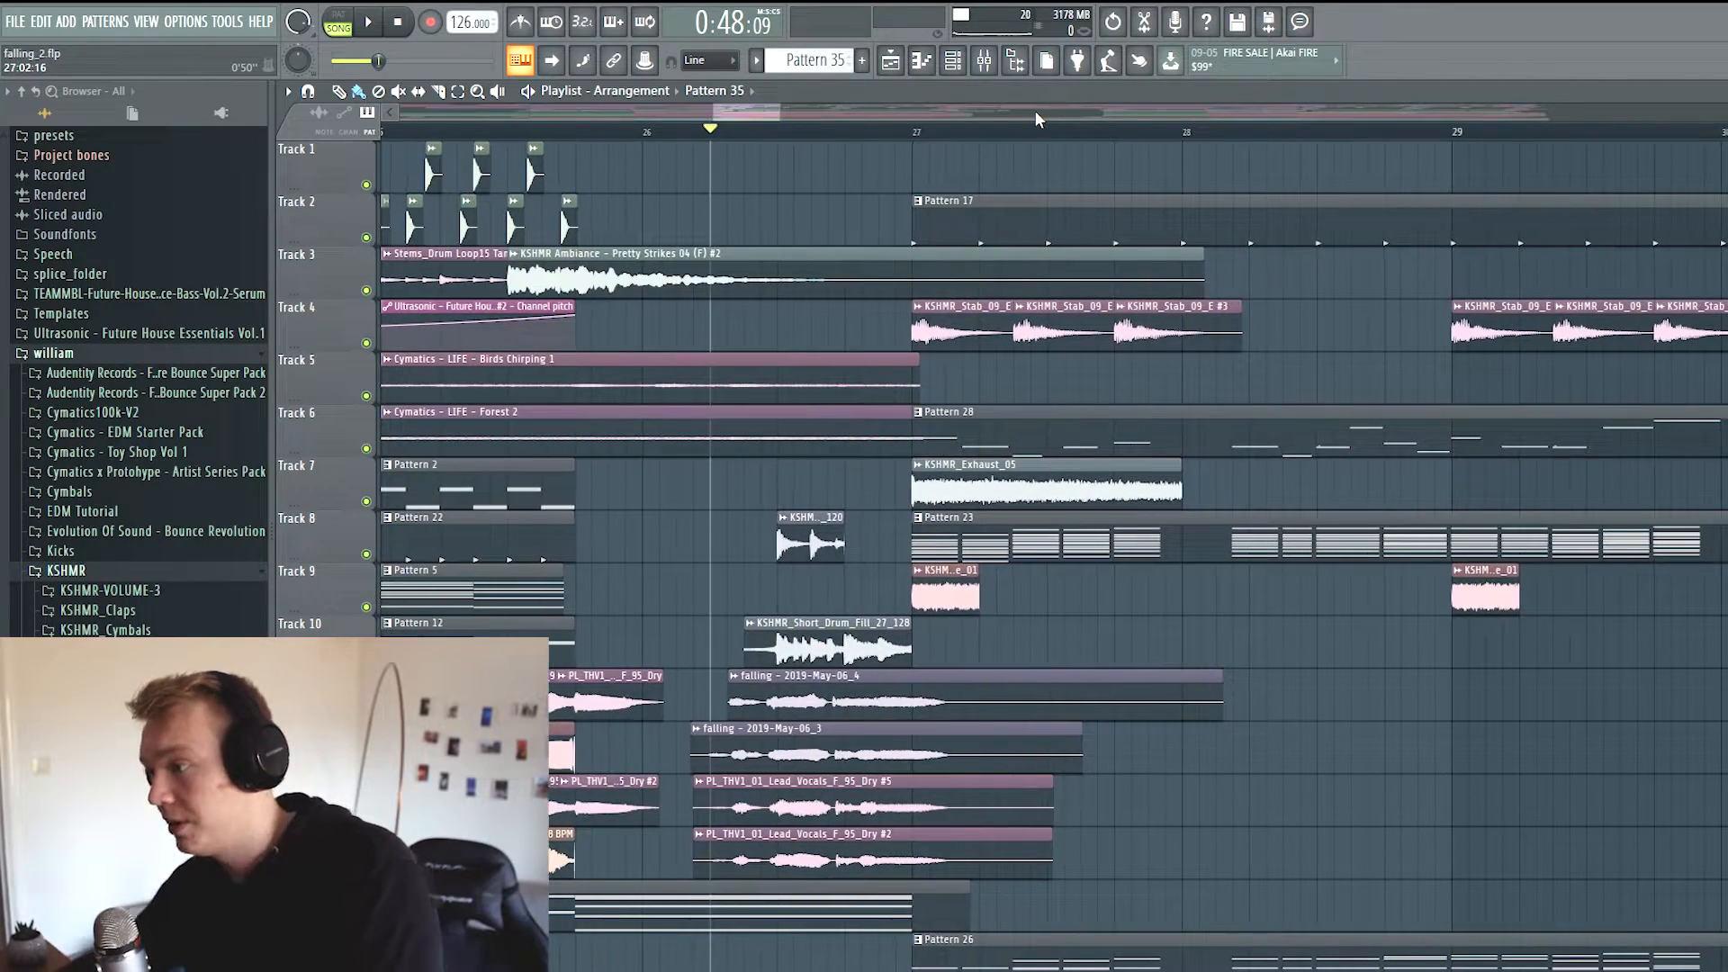
# Play the drop from bar 27 with all tracks enabled, then stop playback
pyautogui.click(918, 132)
pyautogui.hscroll(1, 938, 109)
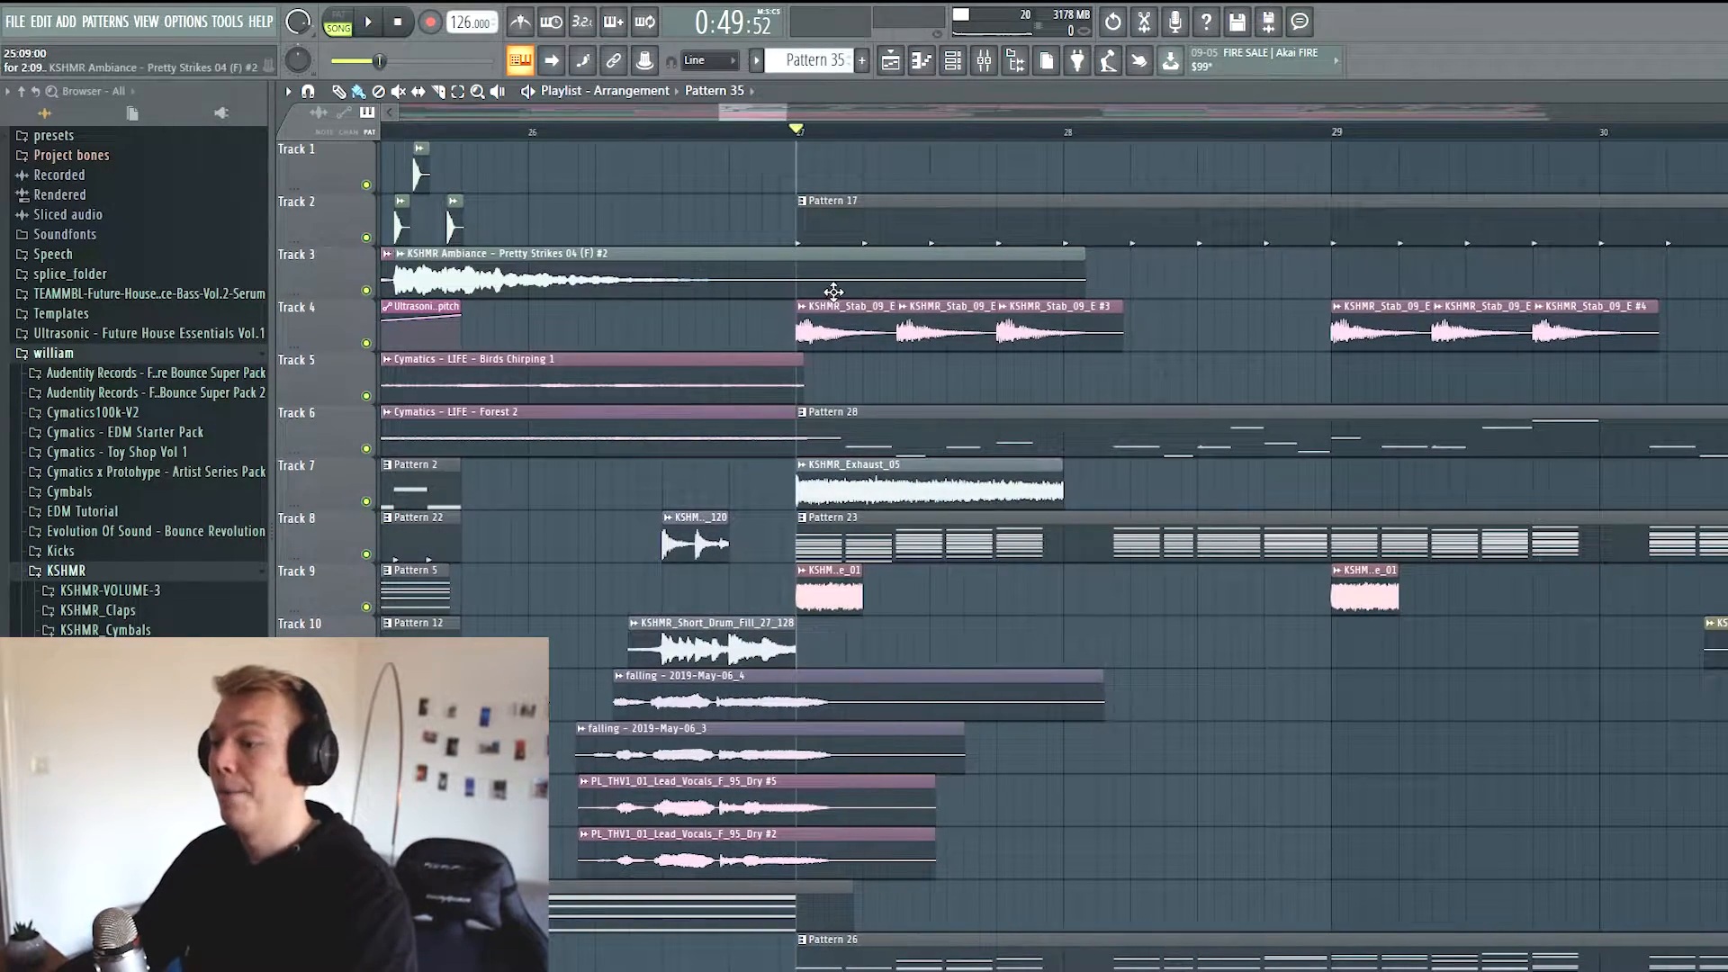
pyautogui.press('space')
pyautogui.scroll(-3, 941, 378)
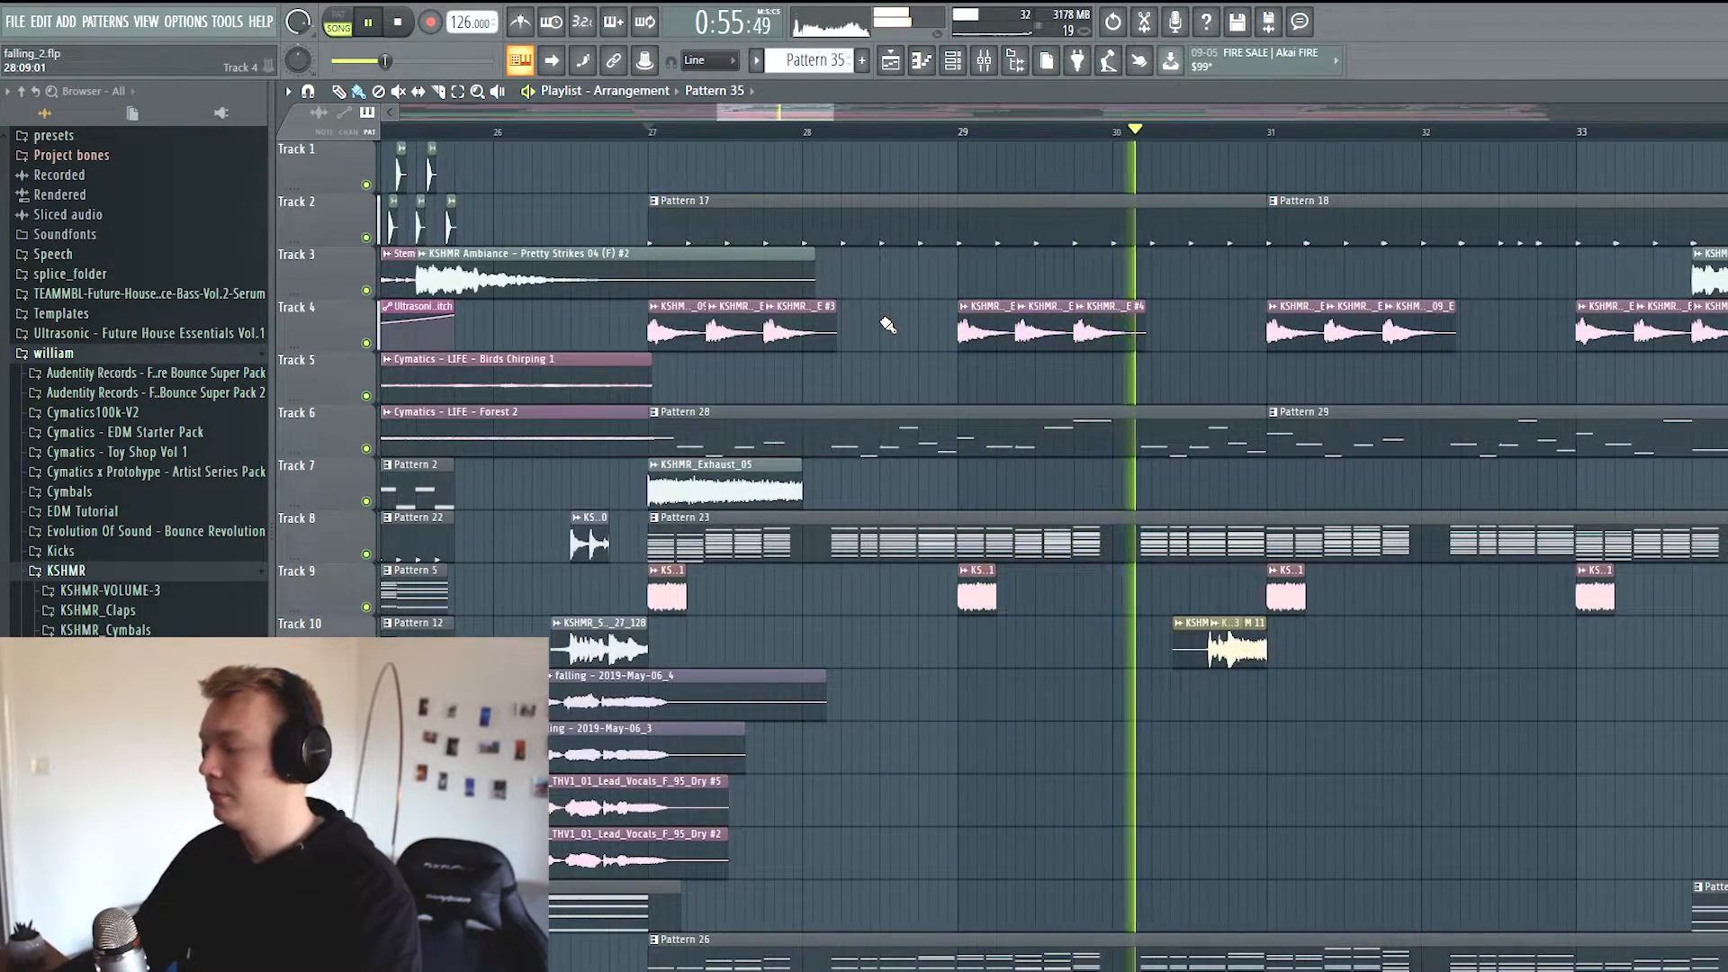
pyautogui.scroll(-4, 887, 328)
pyautogui.scroll(4, 887, 345)
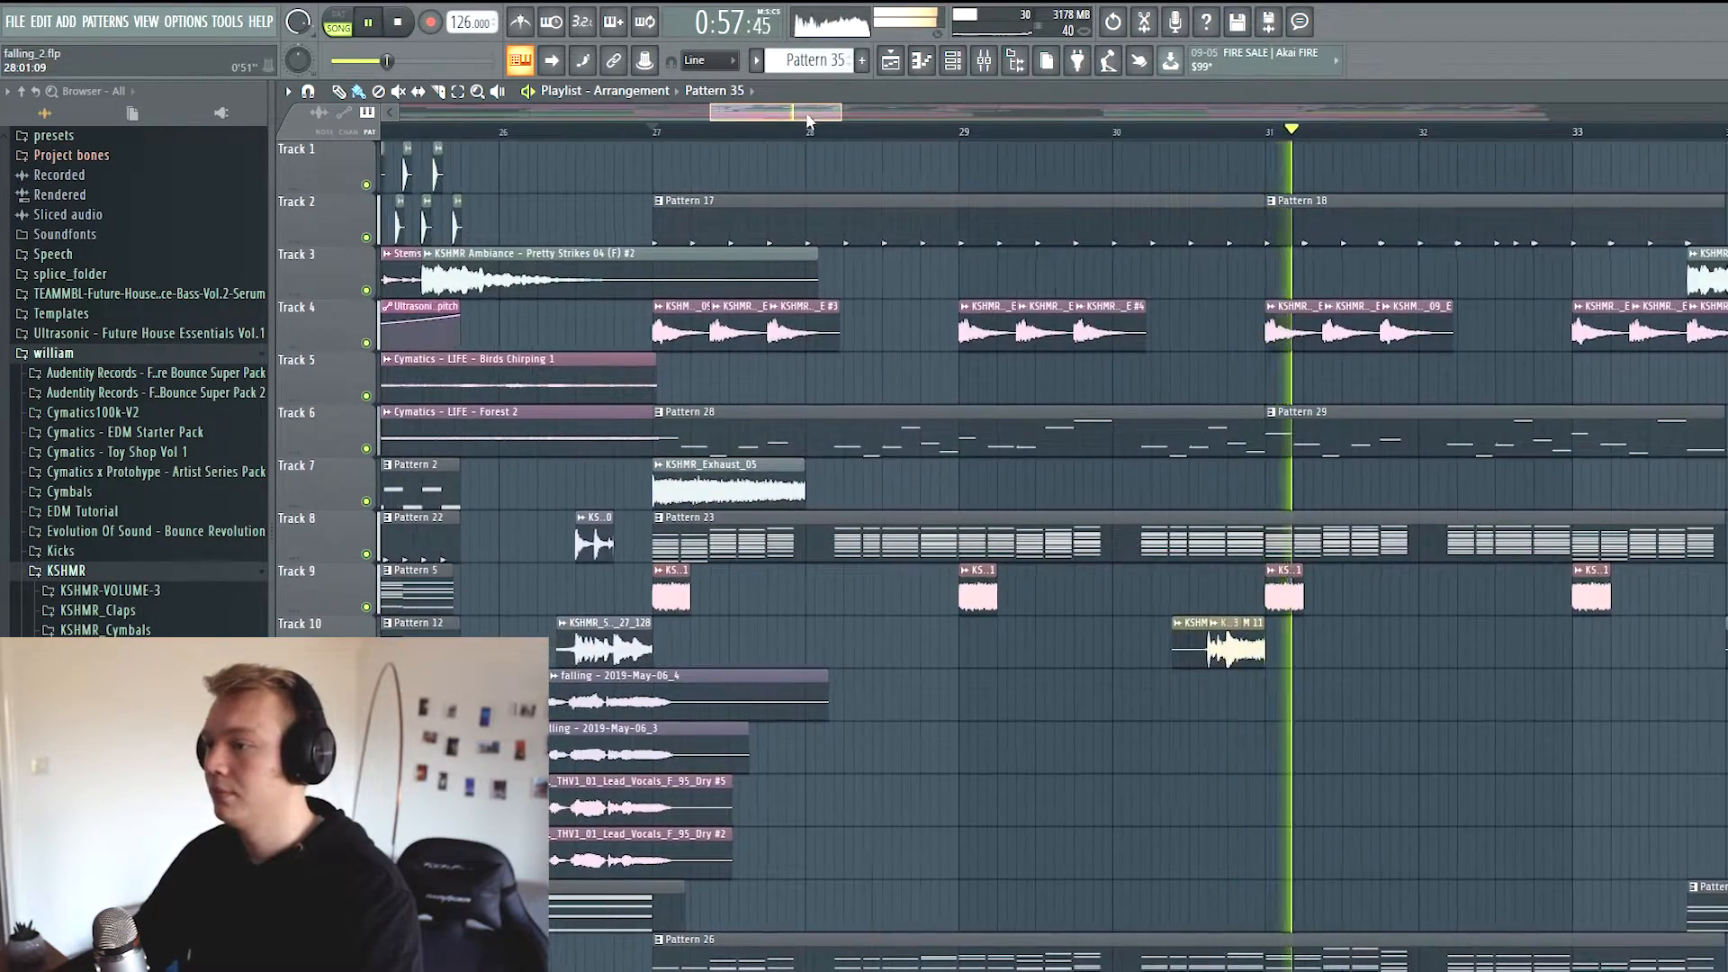
pyautogui.press('space')
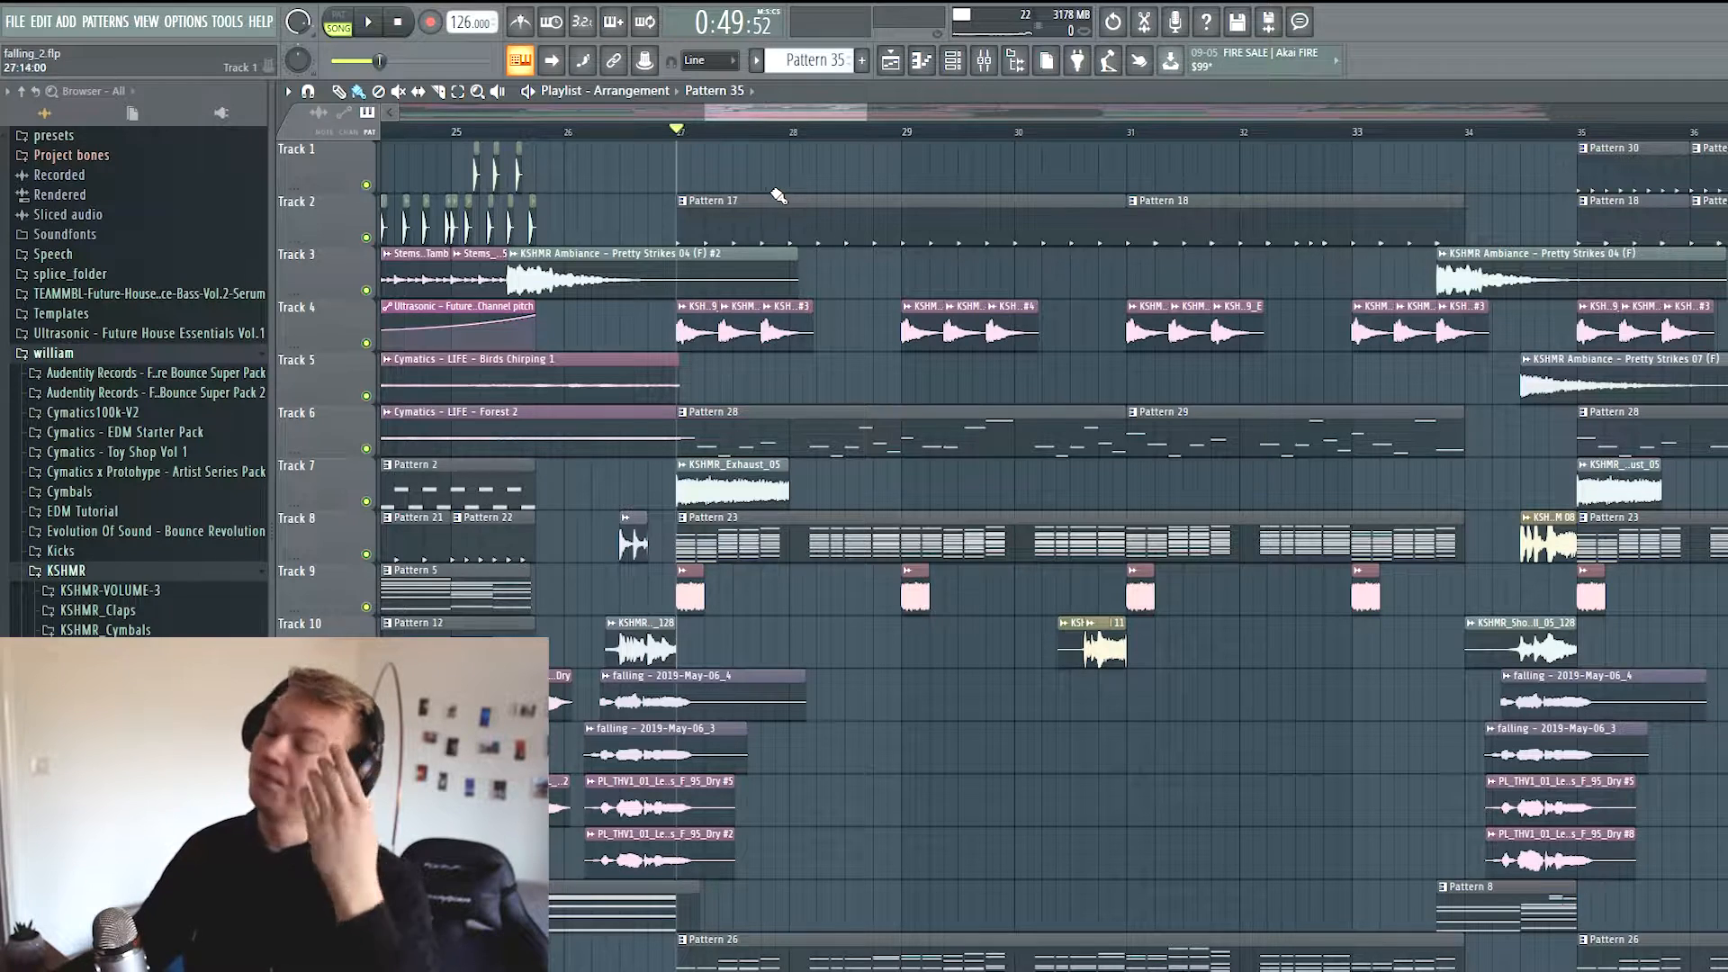
# Solo Track 6, audition Pattern 28 from bar 27 and inspect its vocal chop notes in the piano roll
pyautogui.rightClick(366, 449)
pyautogui.scroll(-1, 635, 389)
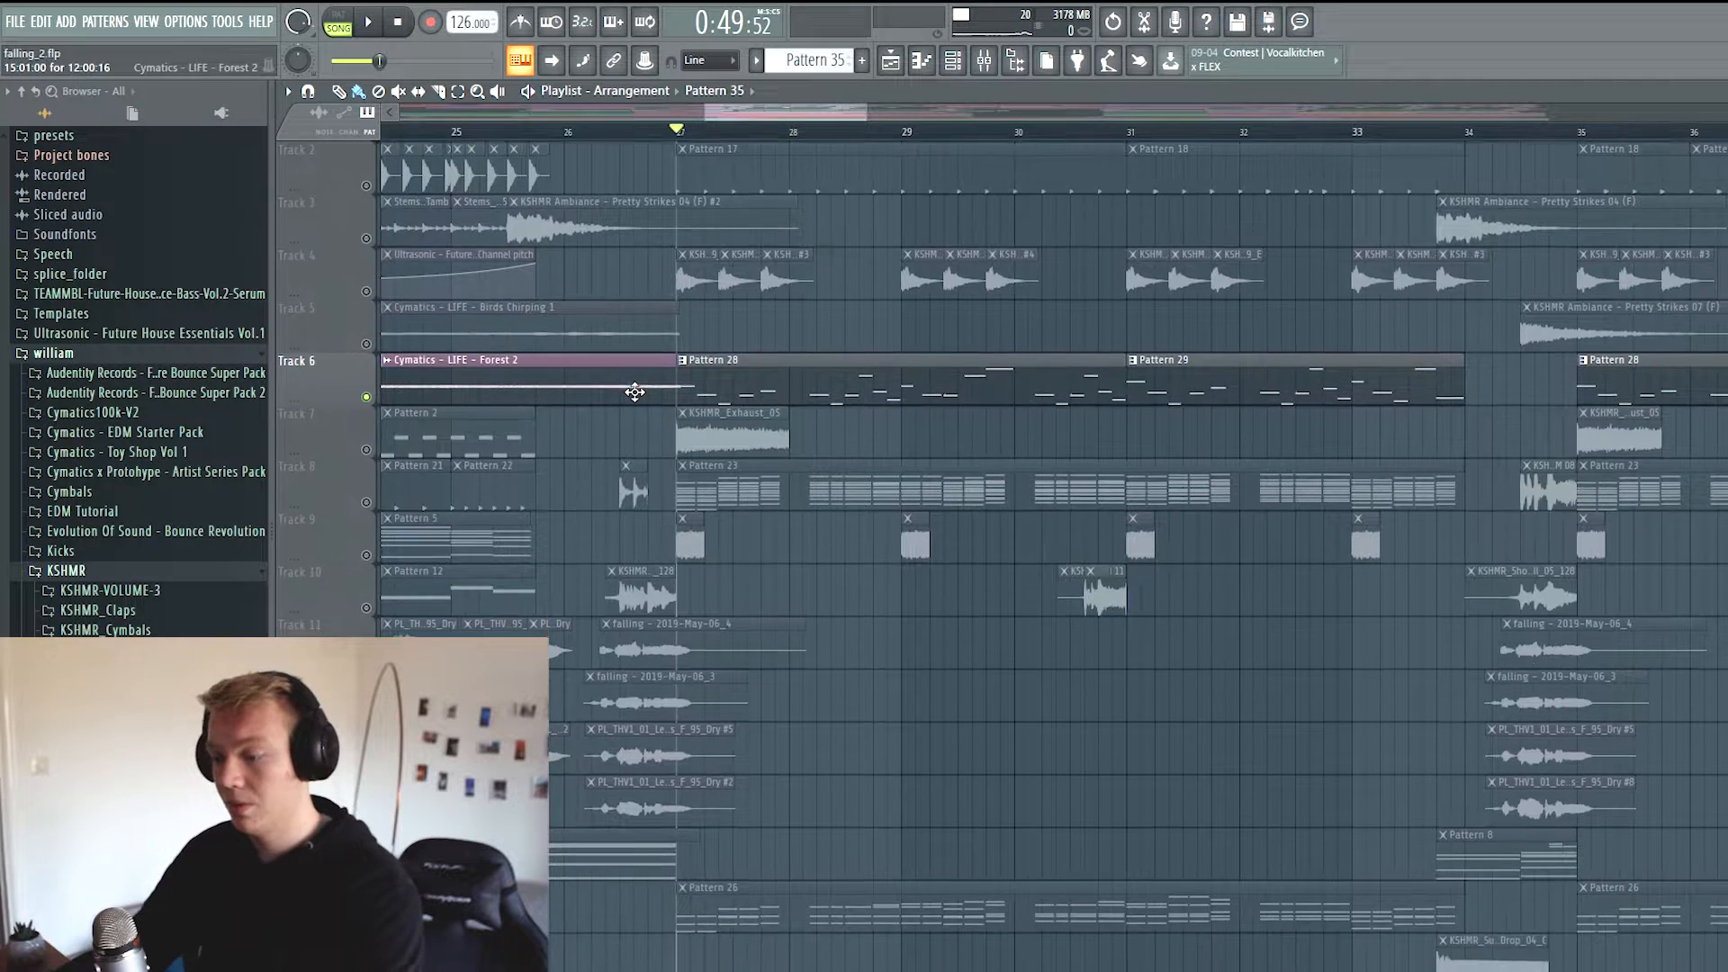
pyautogui.press('space')
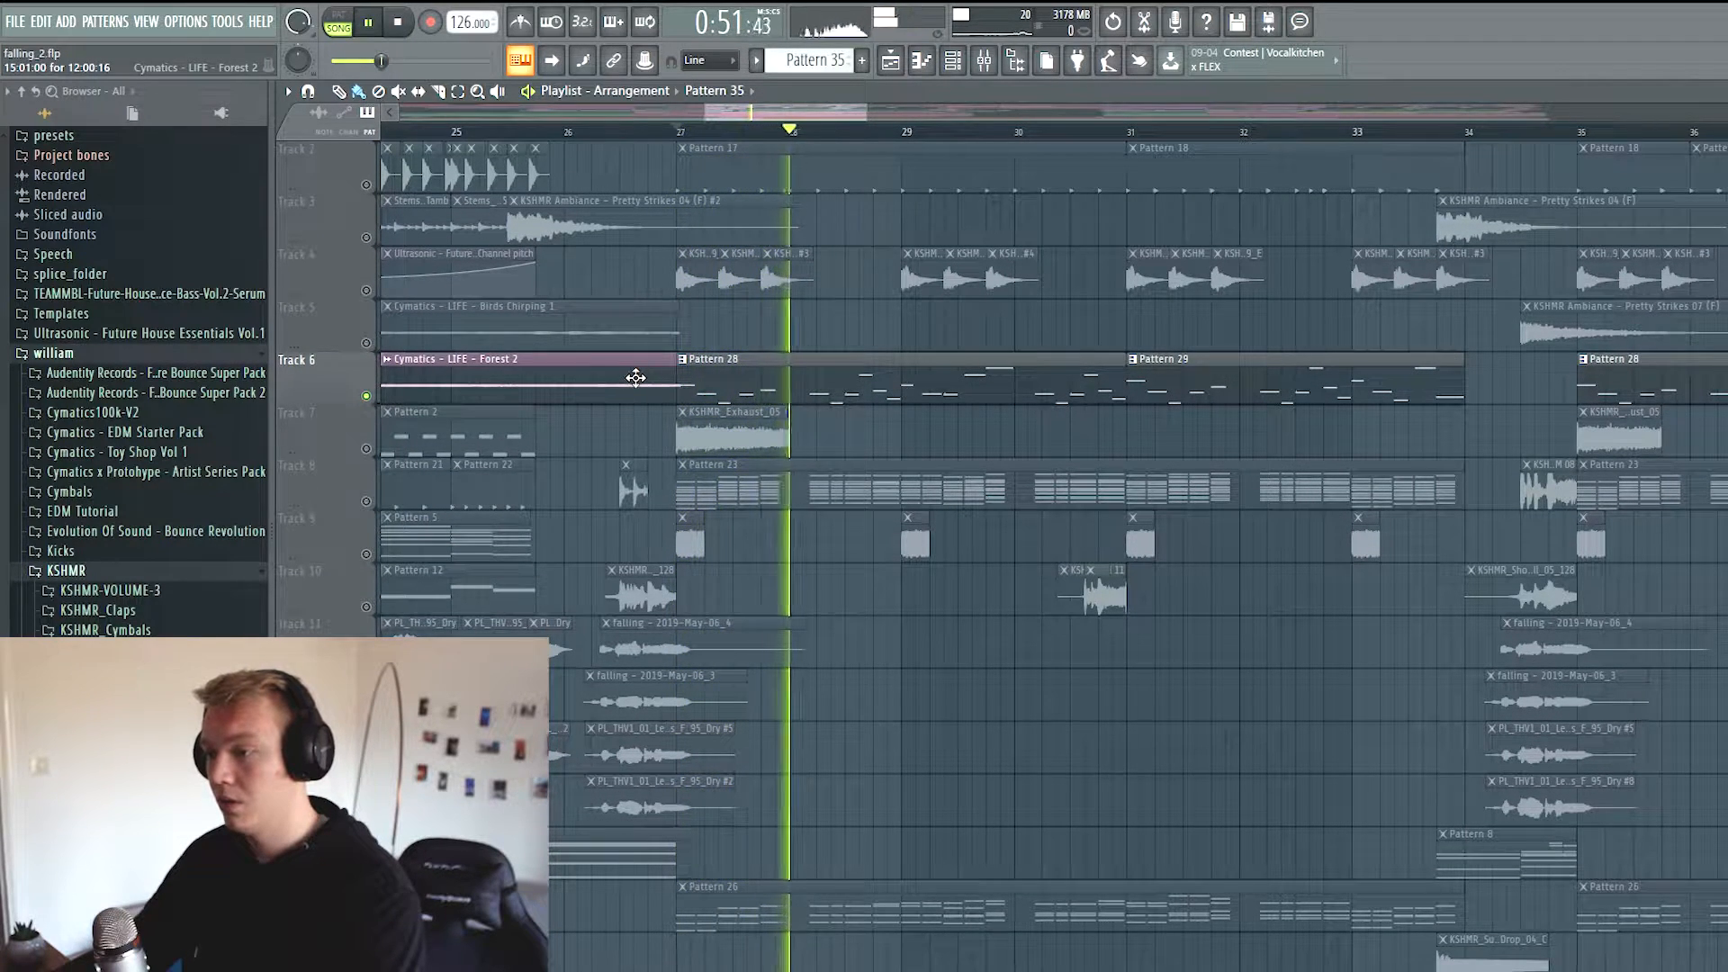
pyautogui.doubleClick(798, 378)
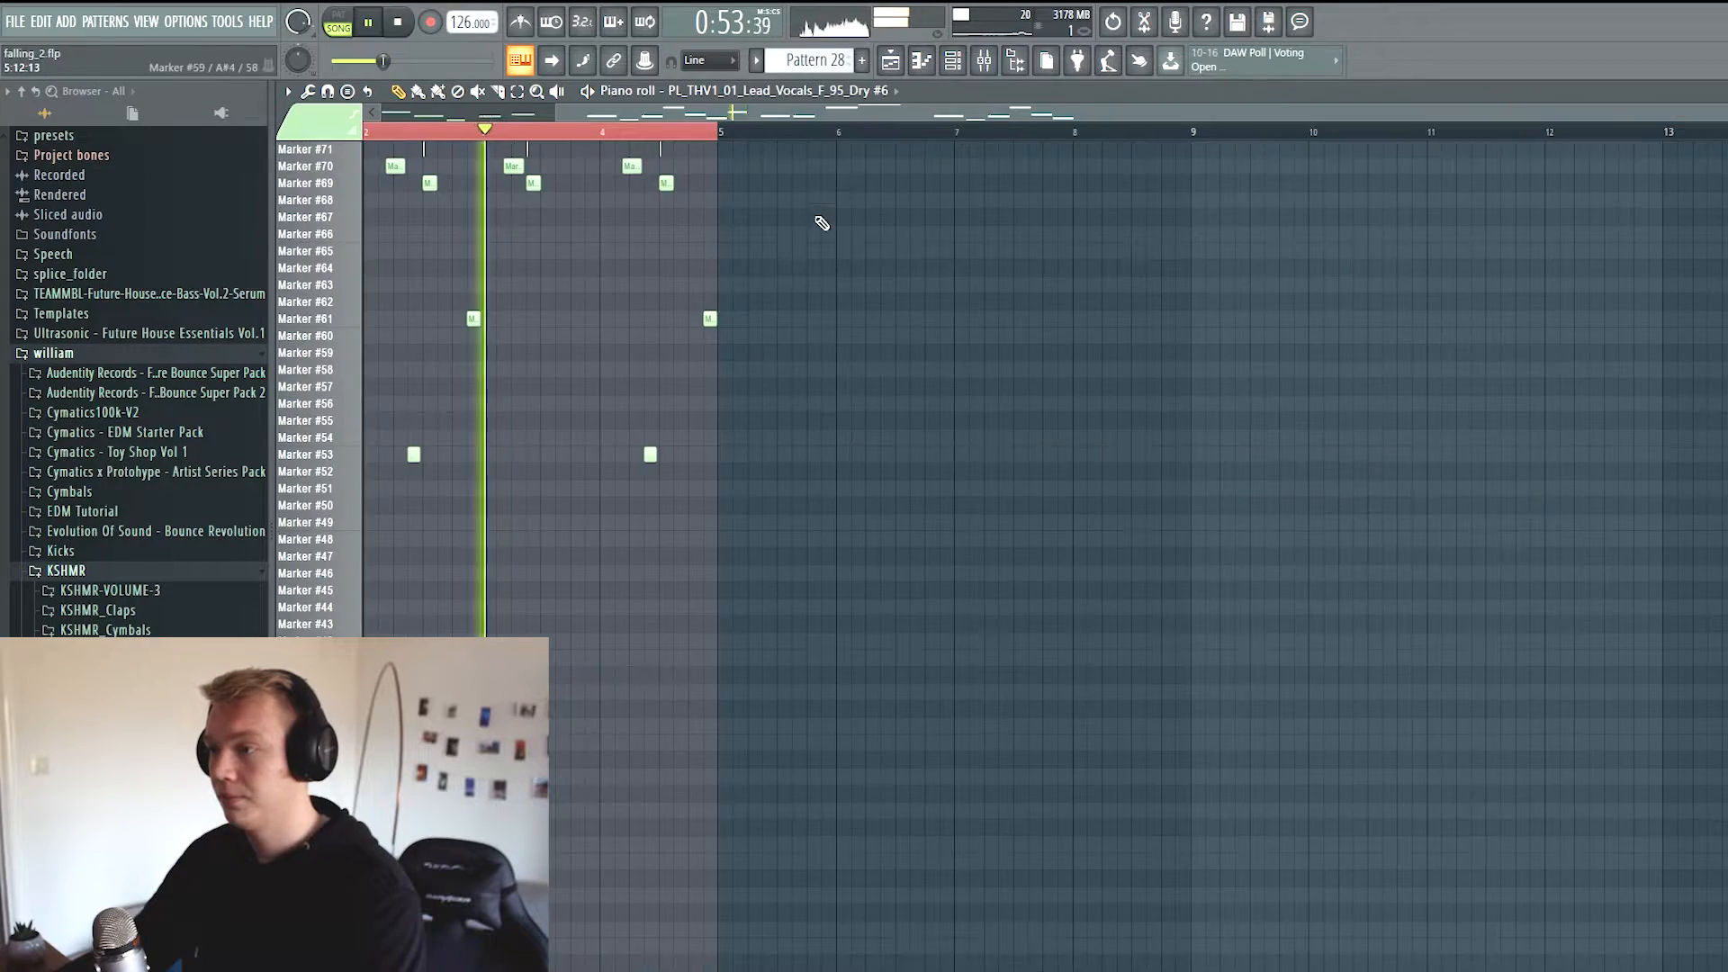
pyautogui.scroll(8, 795, 353)
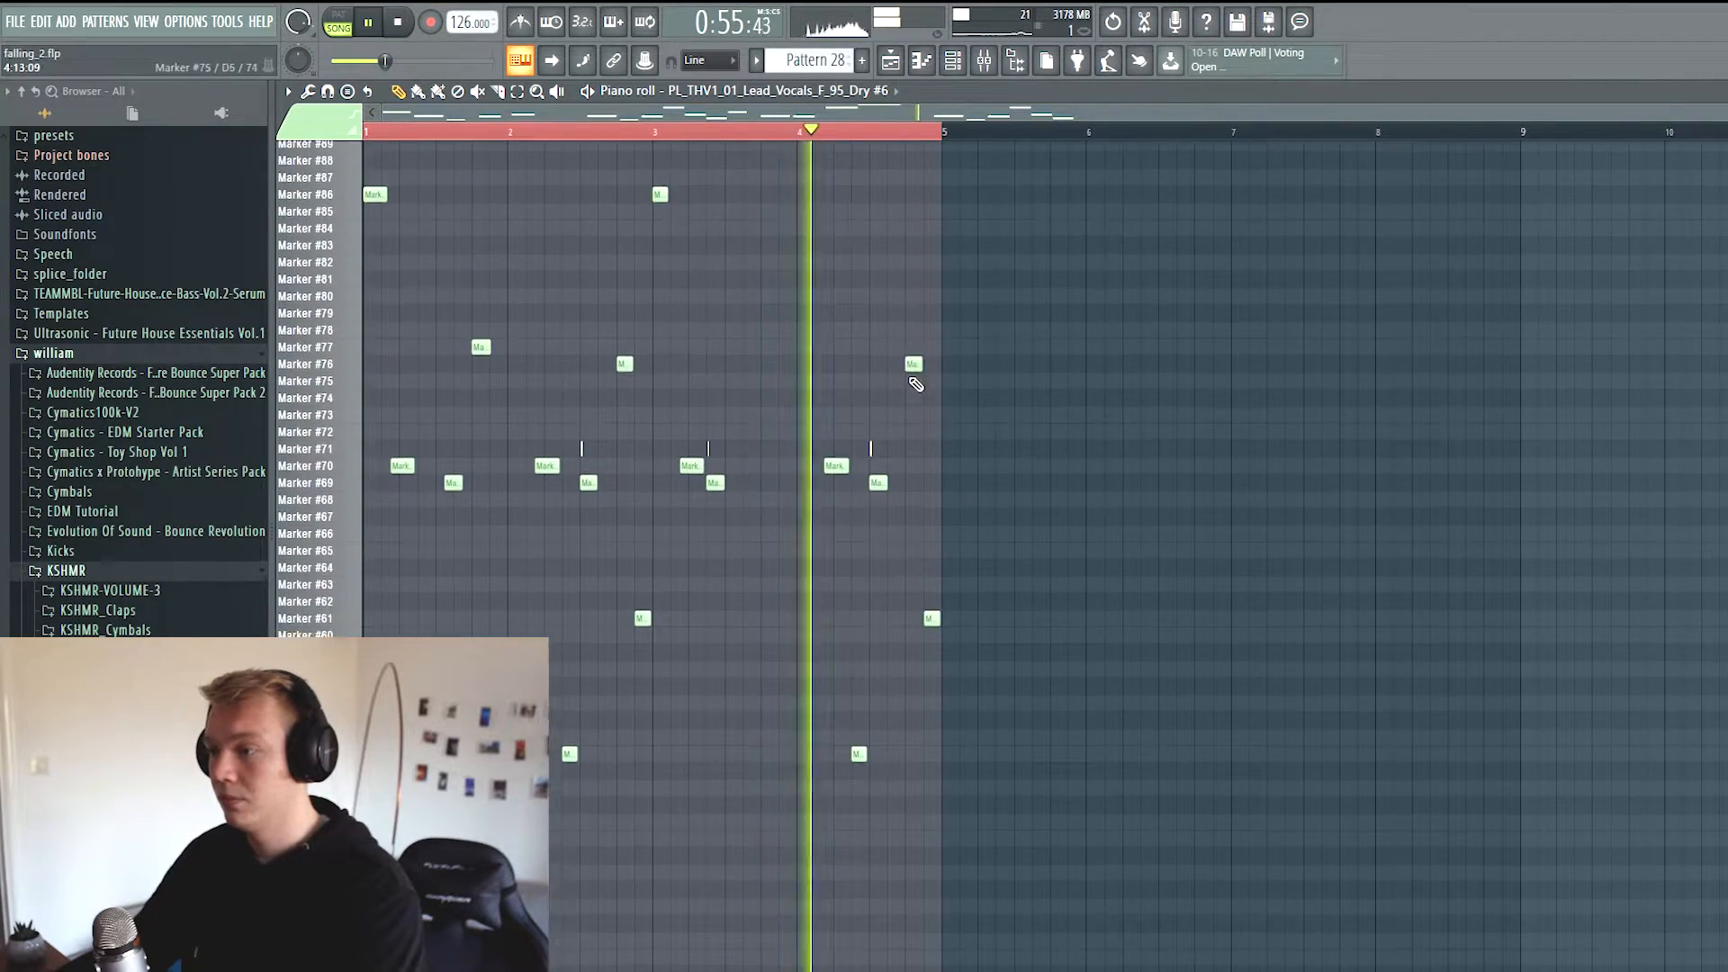
pyautogui.press('space')
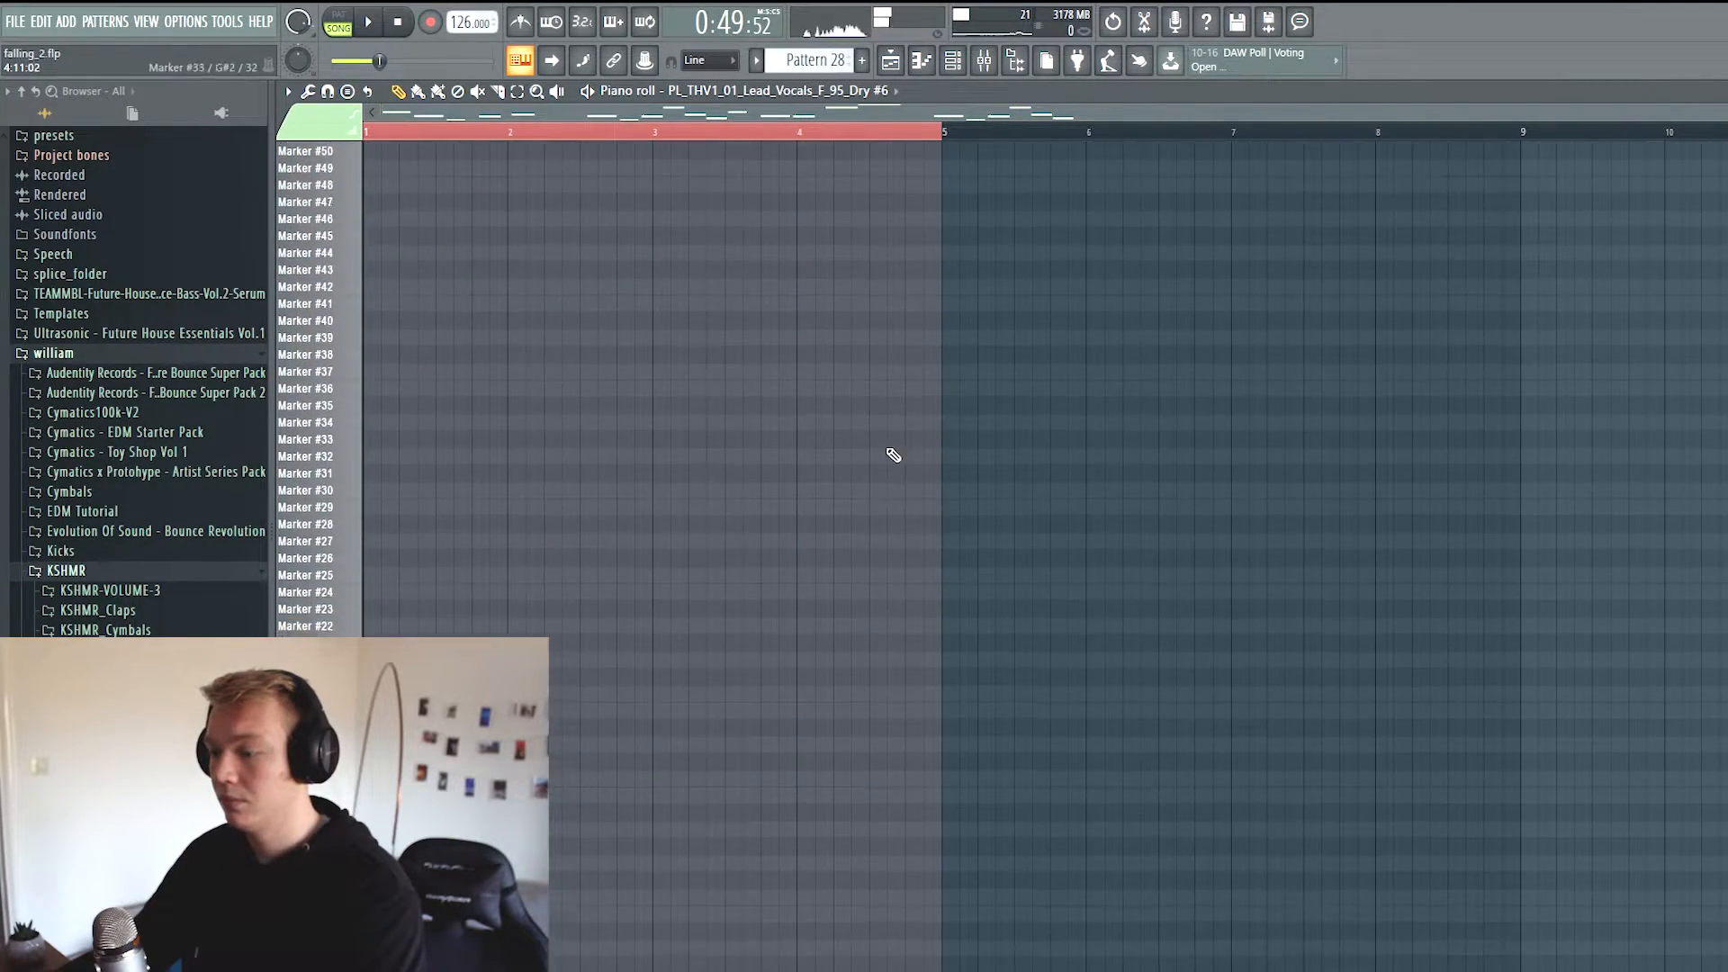
pyautogui.scroll(3, 944, 396)
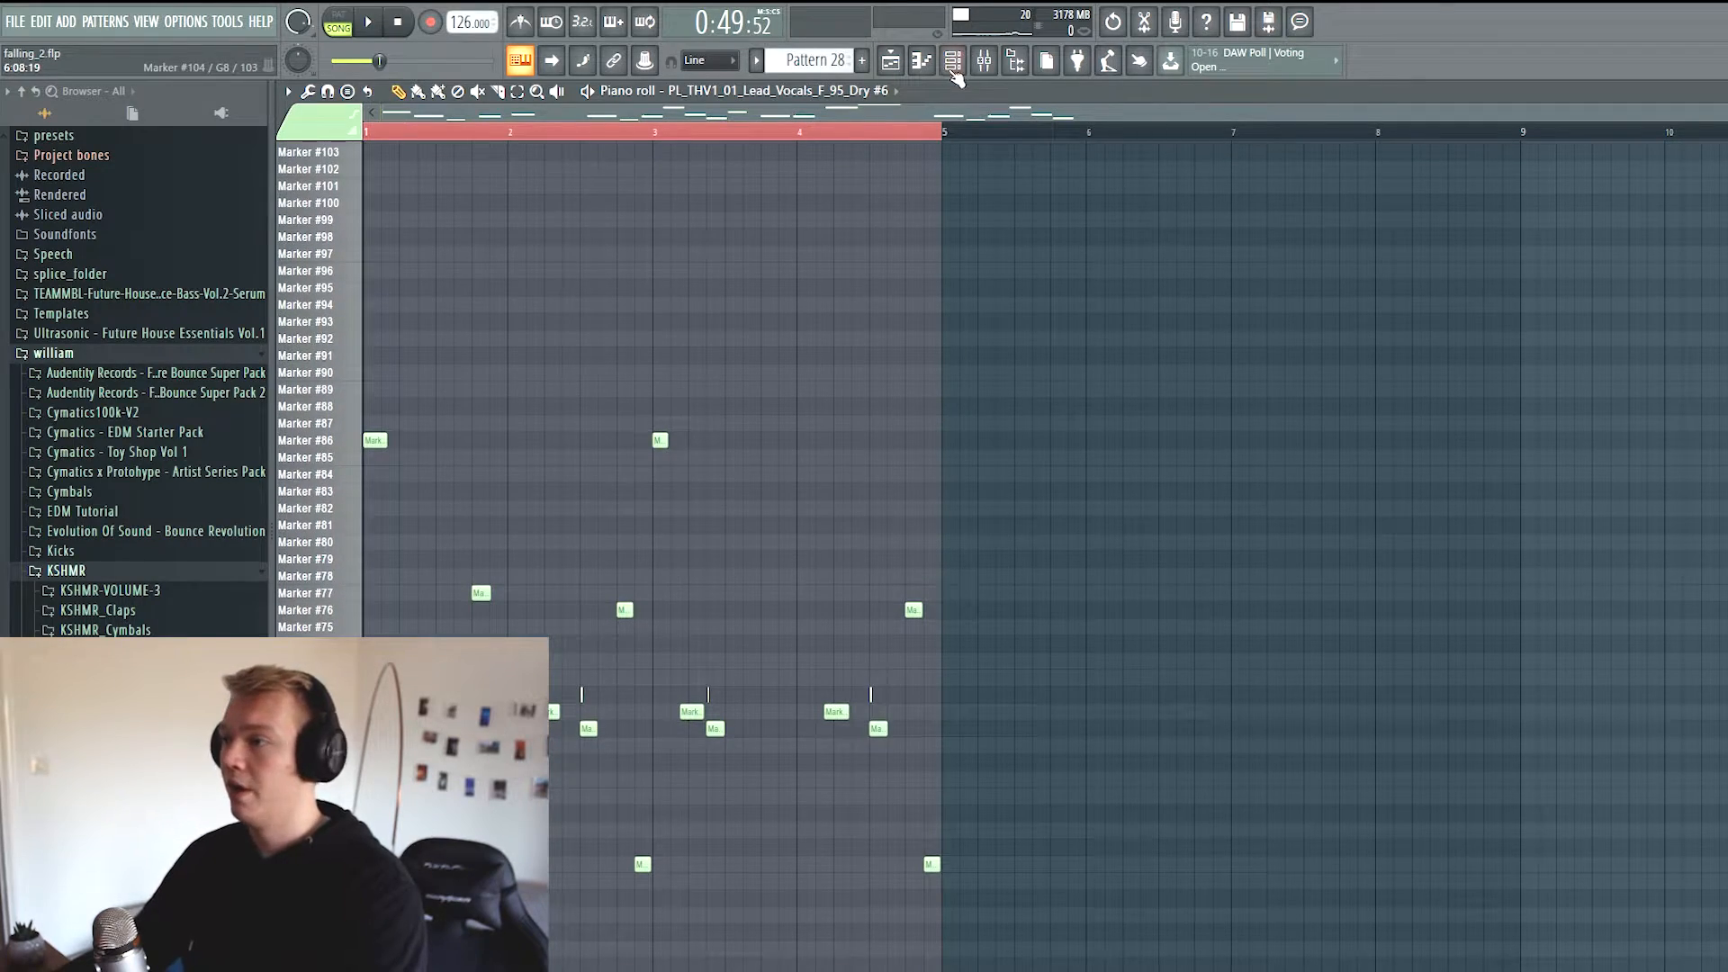
# Show the Slicex instrument and piano roll notes of the PL_THV1_01_Lead_Vocals_F_95_Dry #6 channel, then return to the playlist
pyautogui.click(955, 65)
pyautogui.click(592, 809)
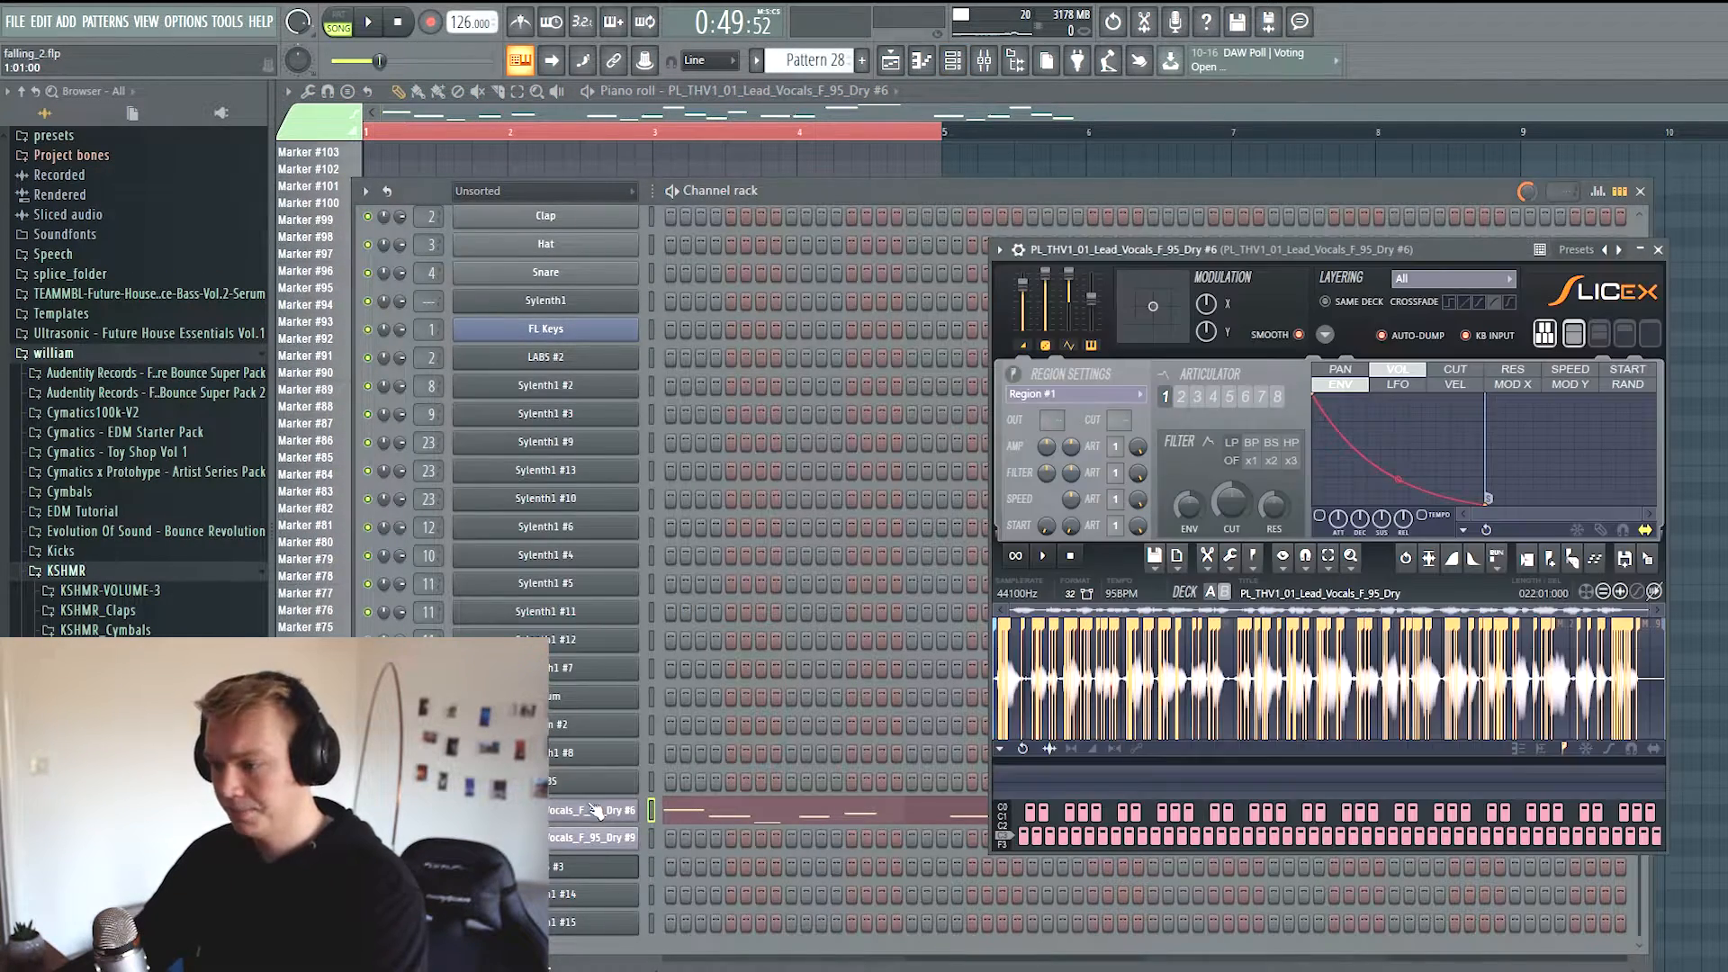
pyautogui.click(711, 809)
pyautogui.scroll(-1, 743, 707)
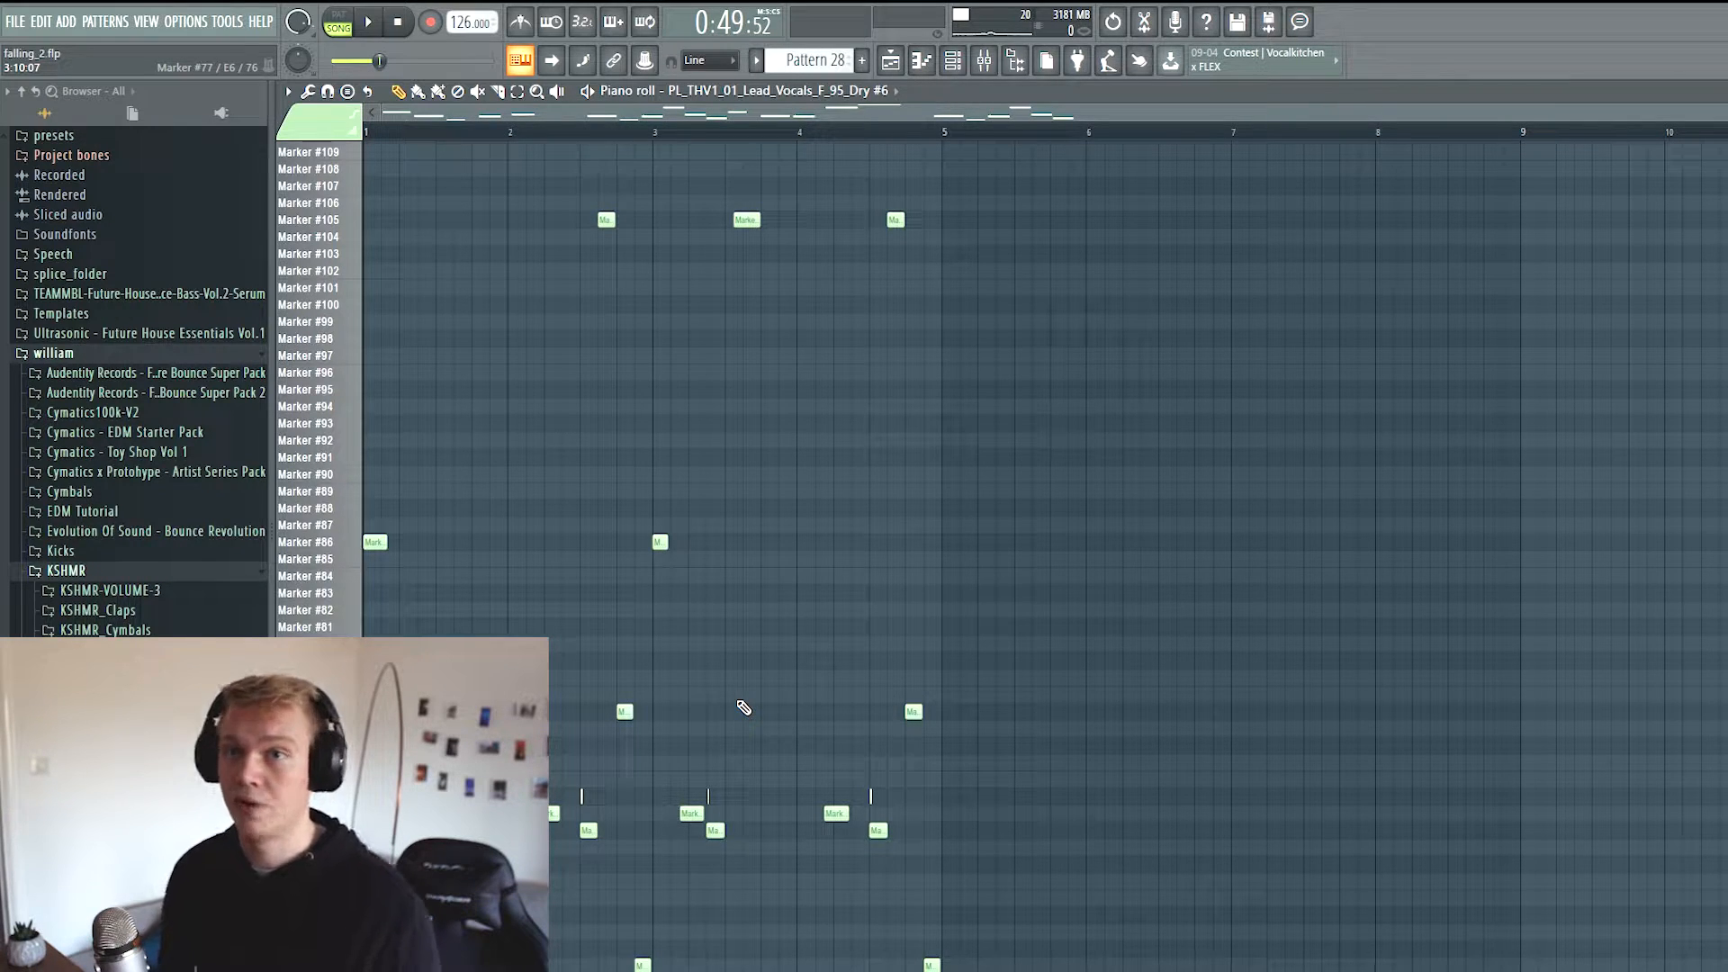
pyautogui.click(891, 63)
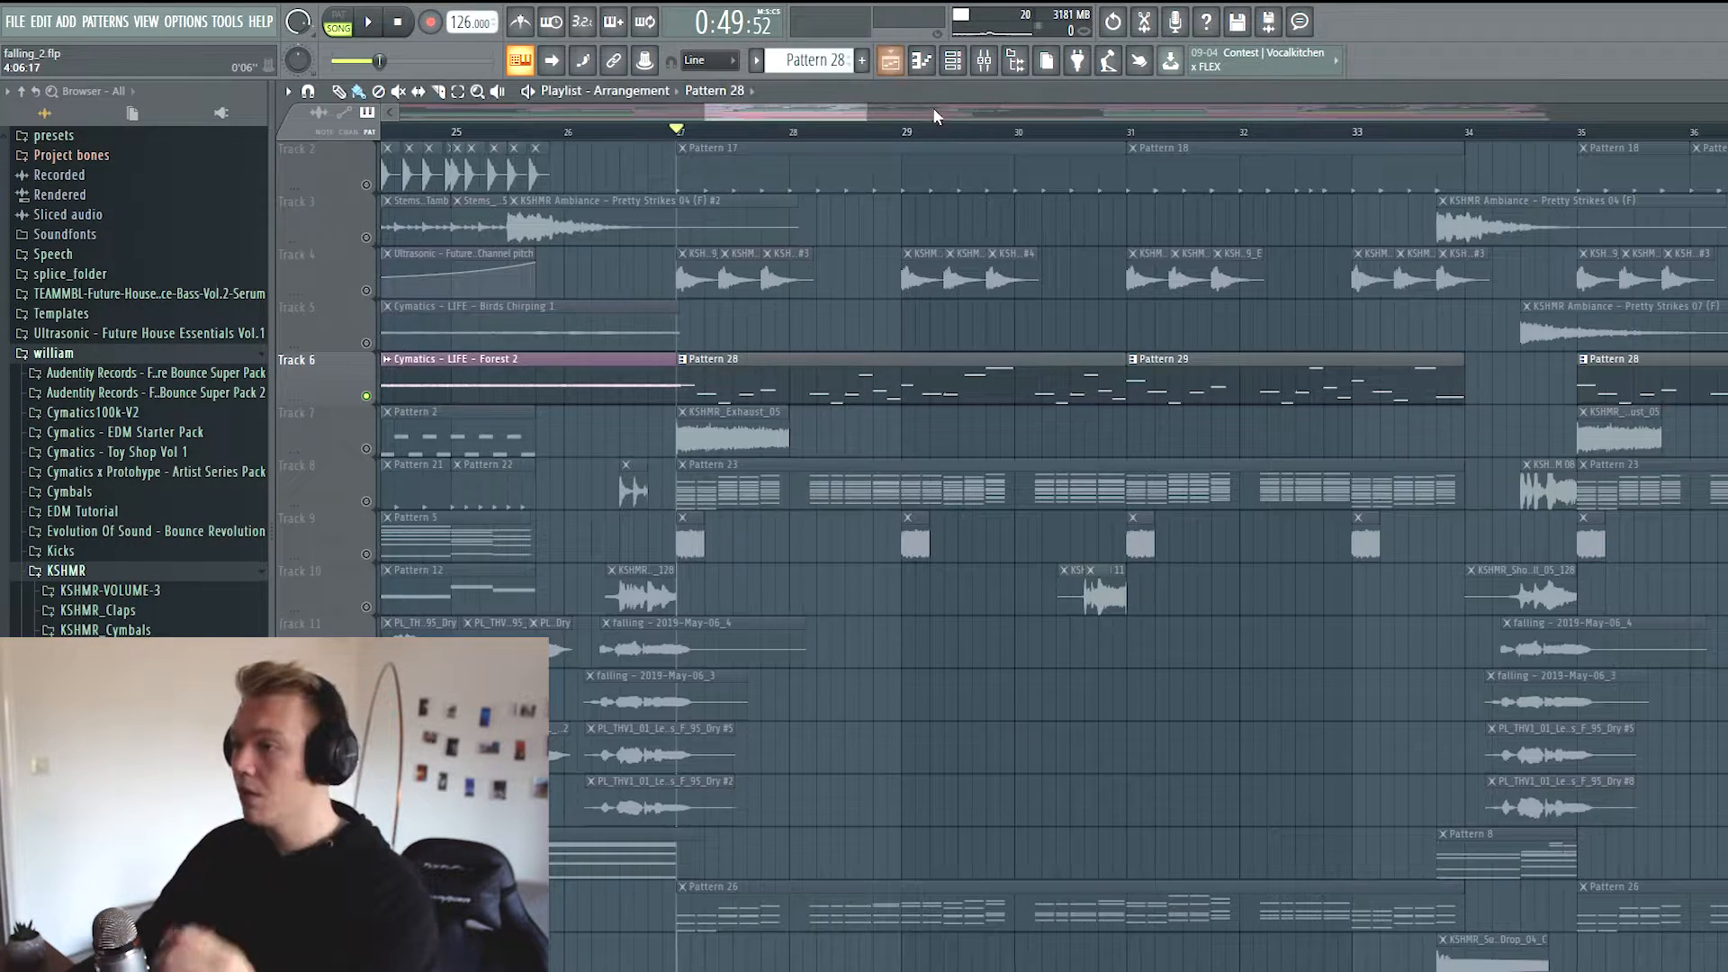
# Open Little AlterBoy on the vocal chop's mixer insert and audition a raised formant before returning it to -8.2 semitones
pyautogui.click(983, 60)
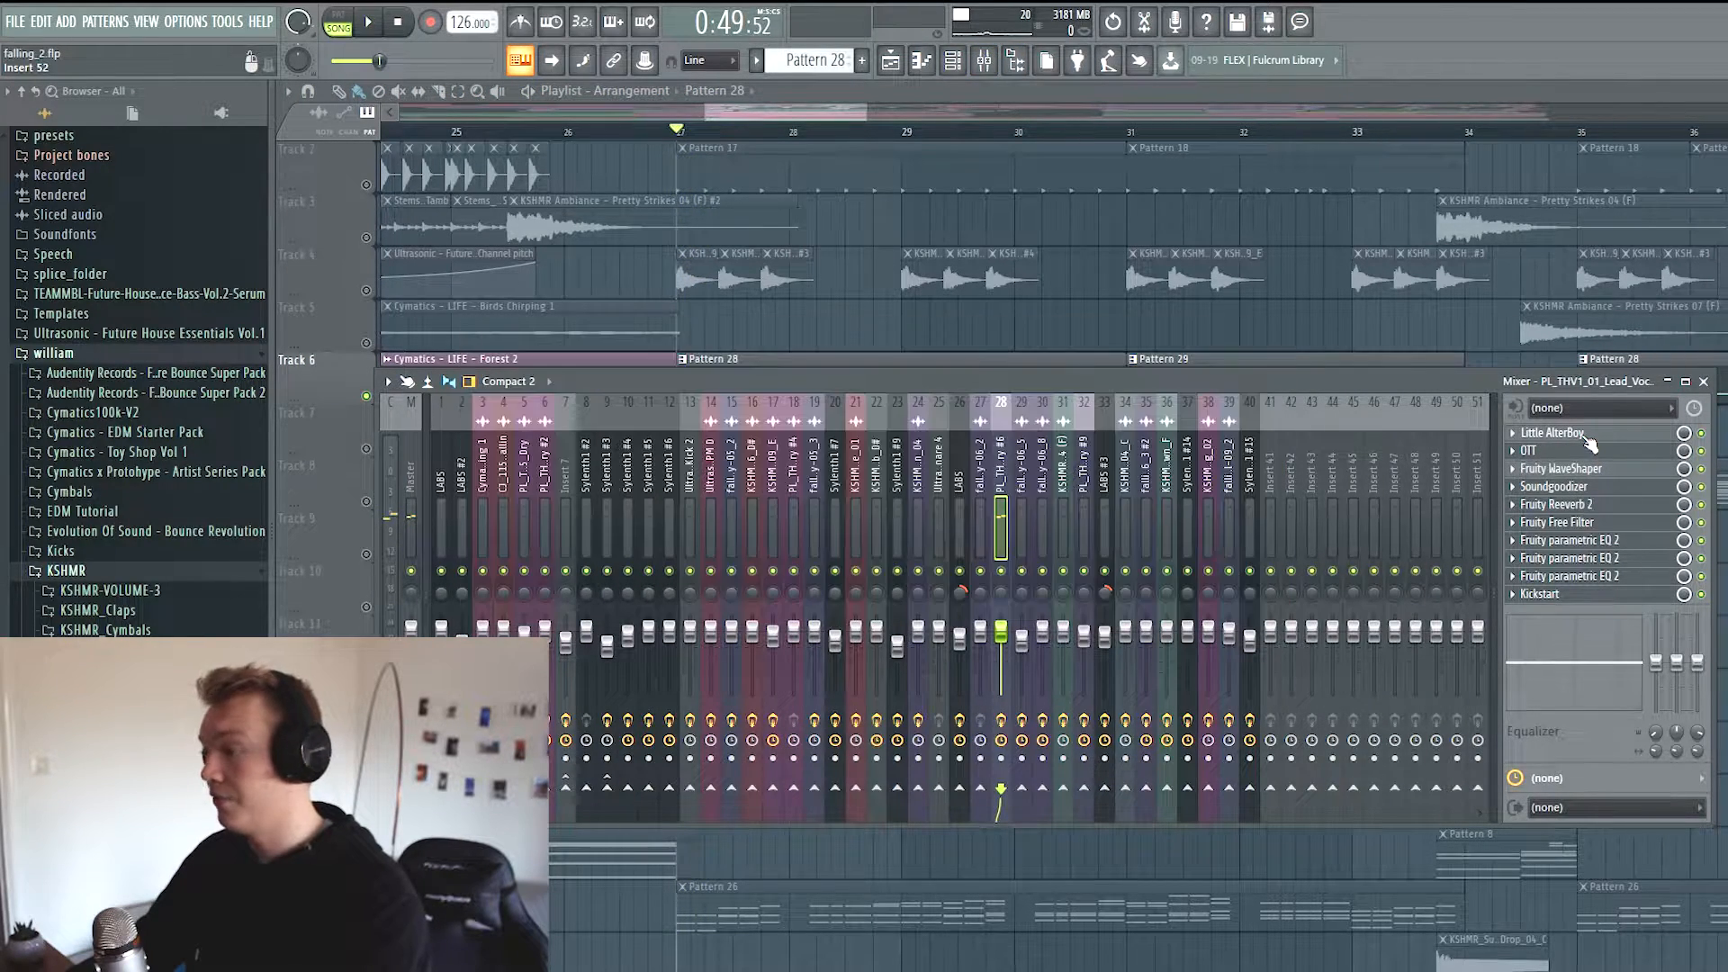
pyautogui.click(1589, 442)
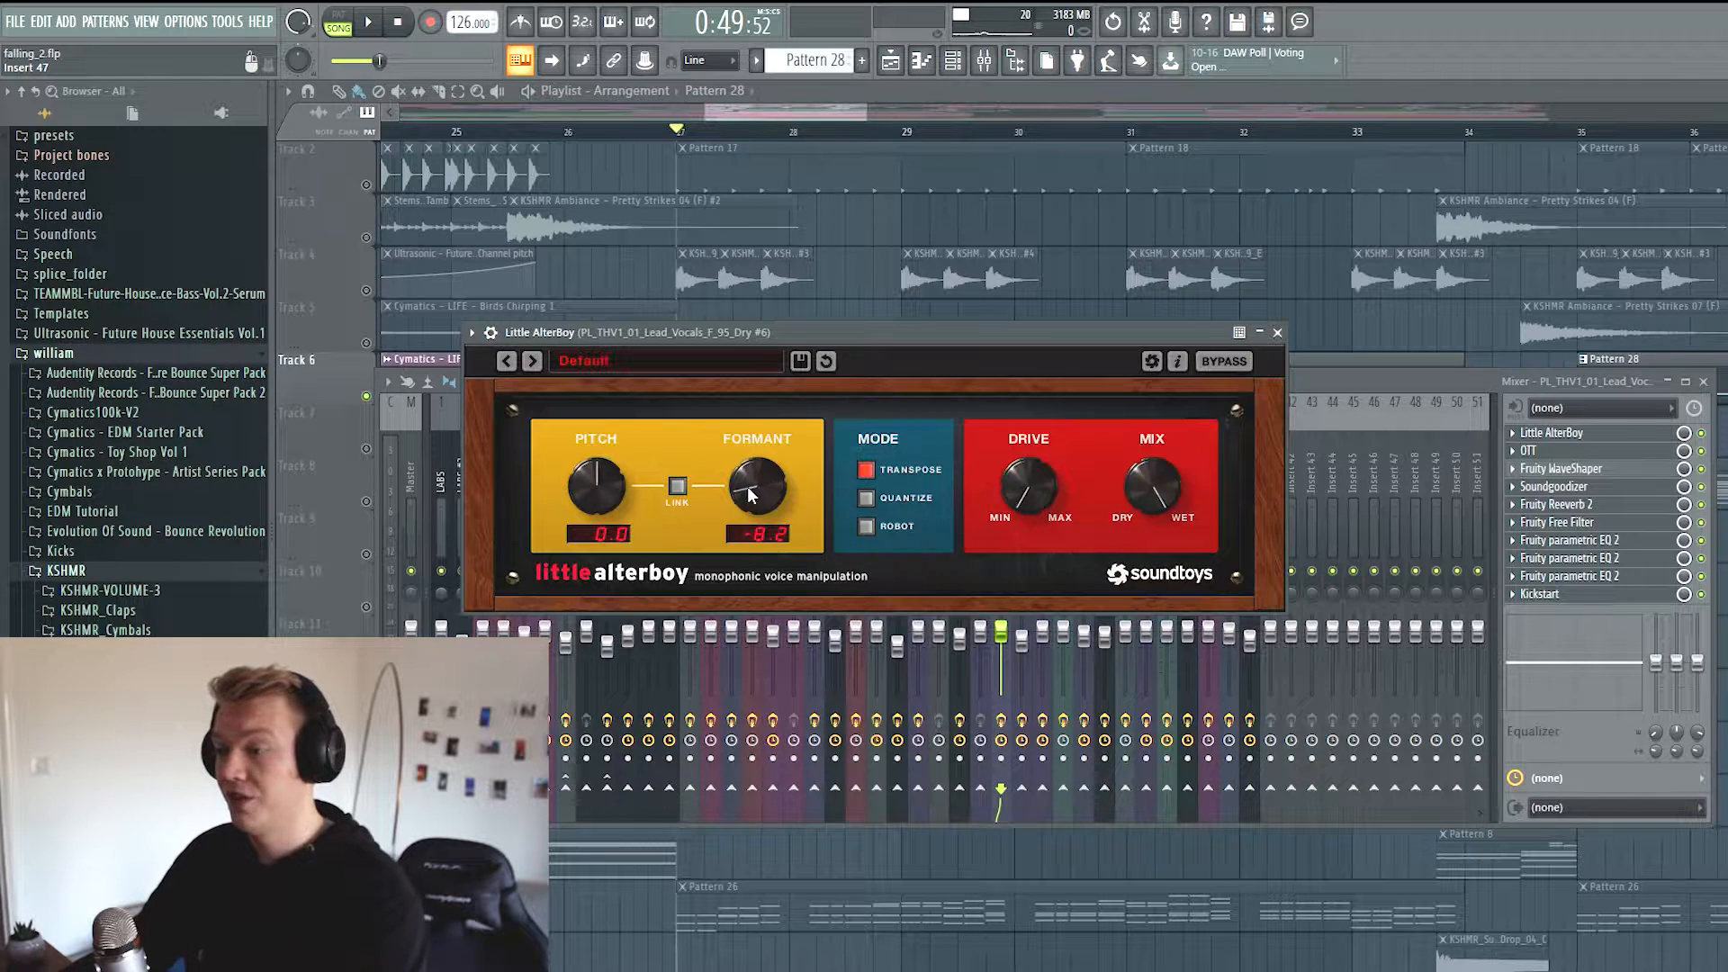
pyautogui.press('space')
pyautogui.moveTo(764, 486); pyautogui.dragTo(758, 408)
pyautogui.press('space')
pyautogui.moveTo(770, 472)
pyautogui.mouseDown()
pyautogui.moveTo(747, 579)
pyautogui.moveTo(772, 308)
pyautogui.moveTo(749, 445)
pyautogui.mouseUp()
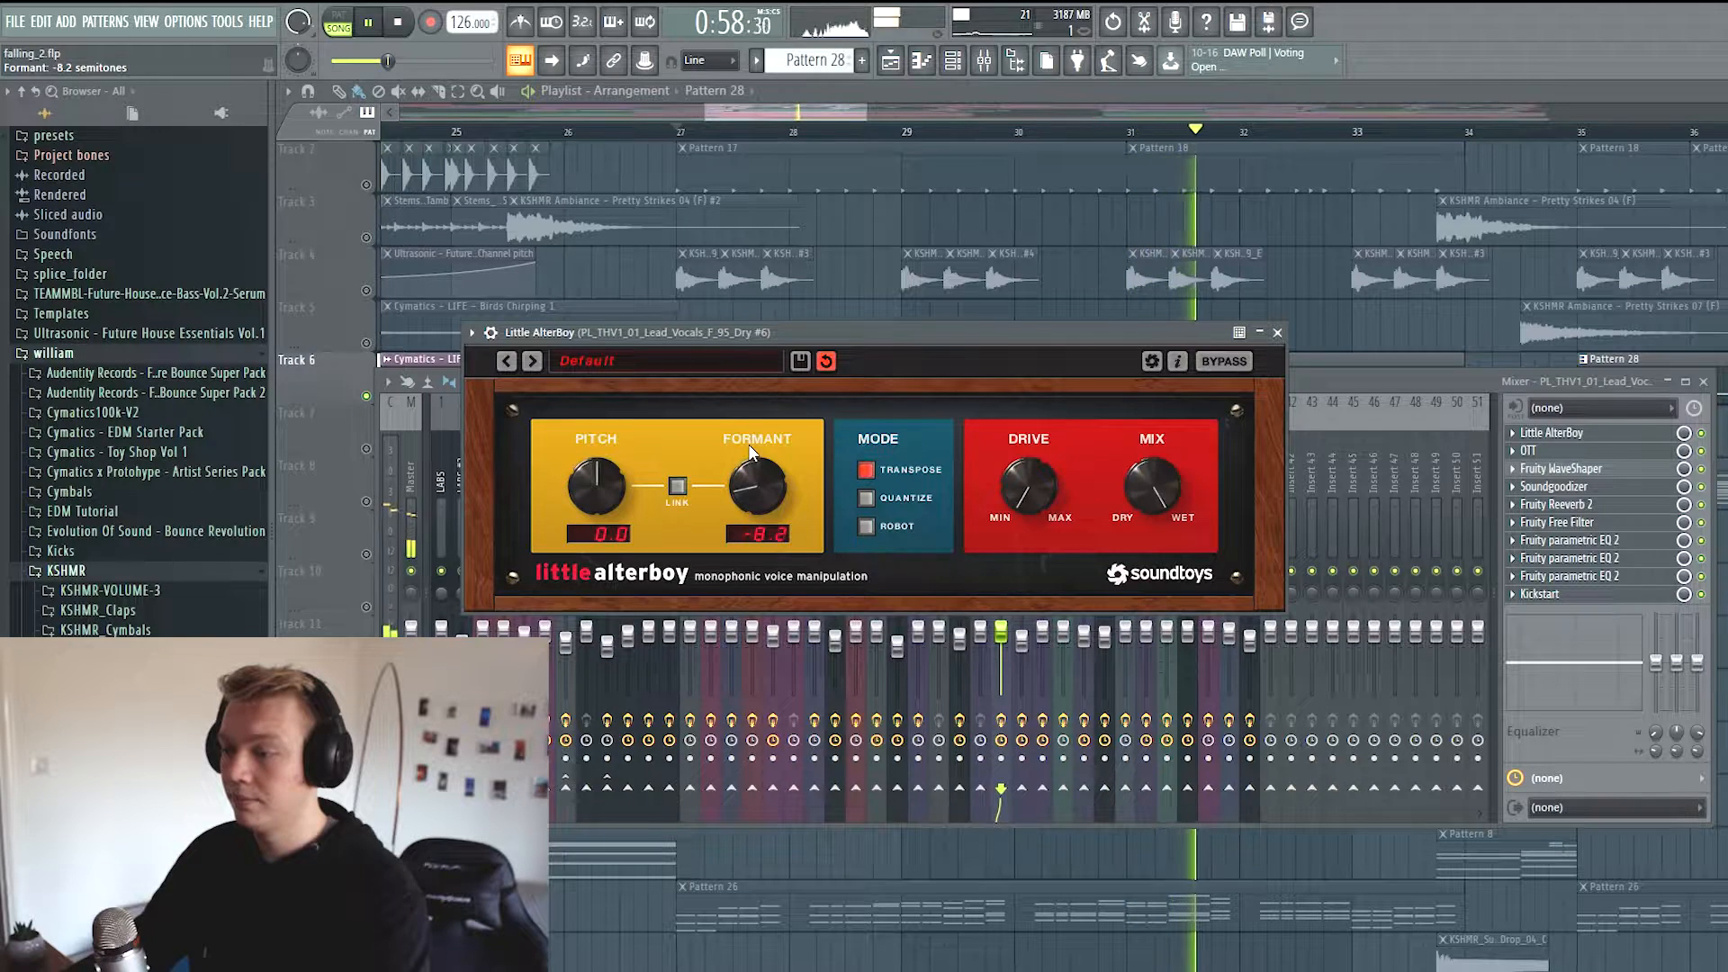
pyautogui.moveTo(775, 331); pyautogui.dragTo(759, 345)
pyautogui.press('space')
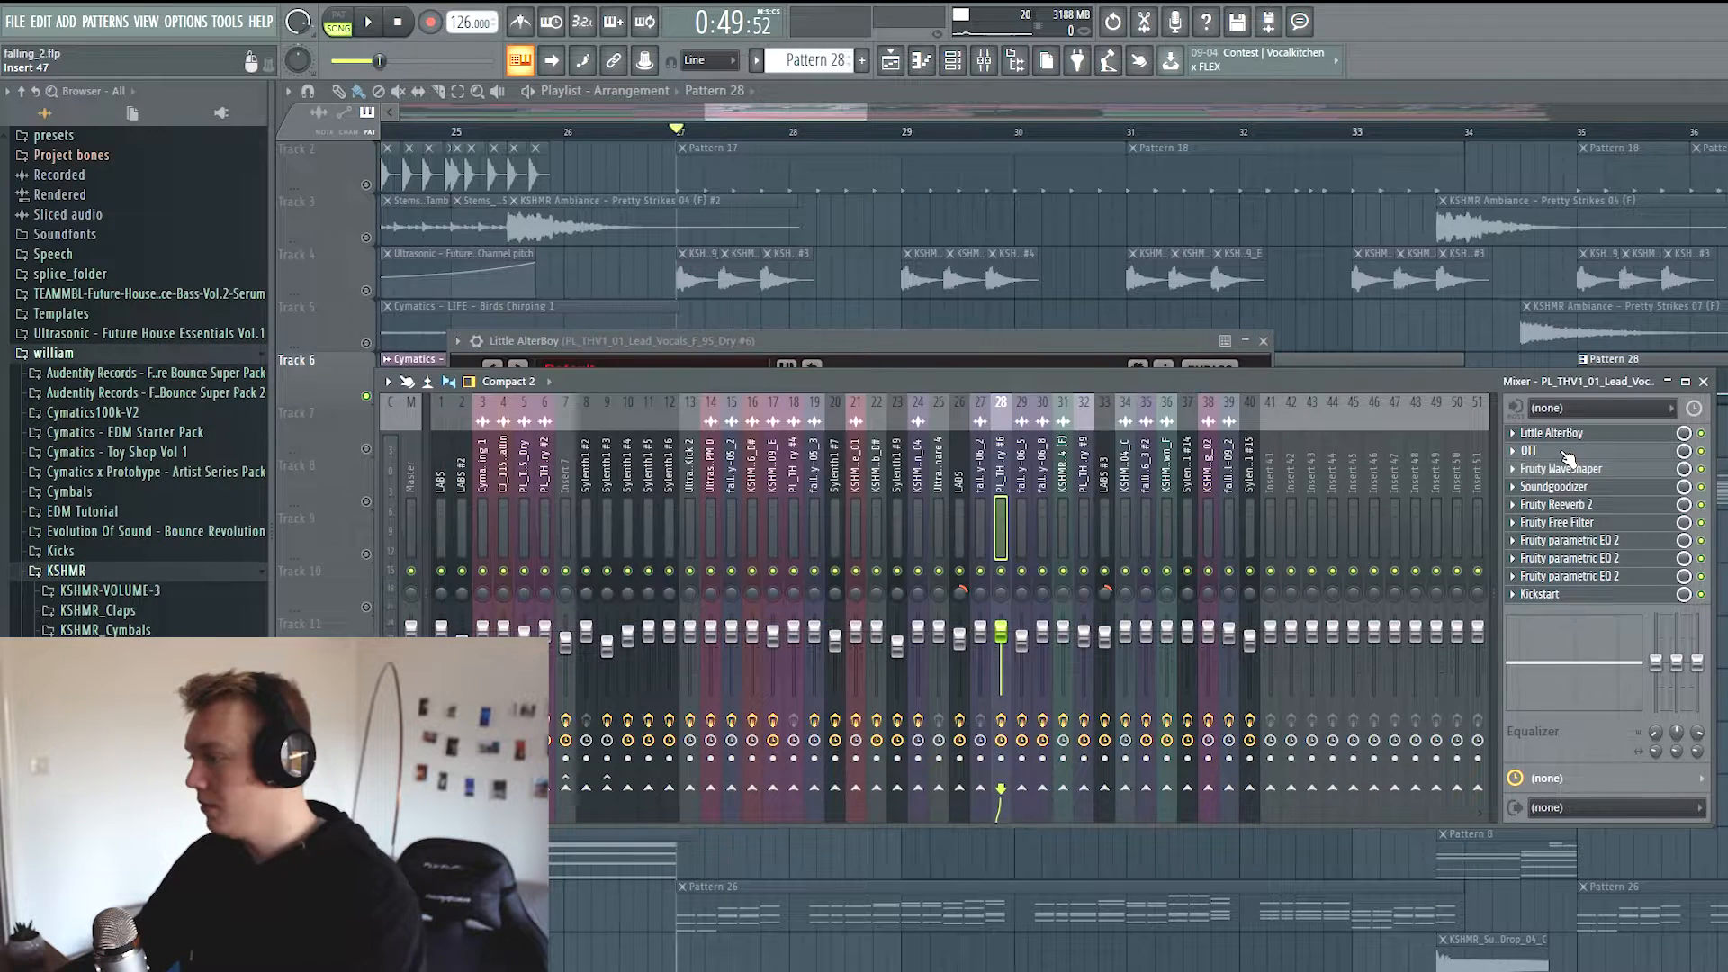
# Examine the OTT, Fruity WaveShaper, Soundgoodizer and Fruity Reeverb 2 settings on the vocal chop's mixer insert
pyautogui.click(1549, 451)
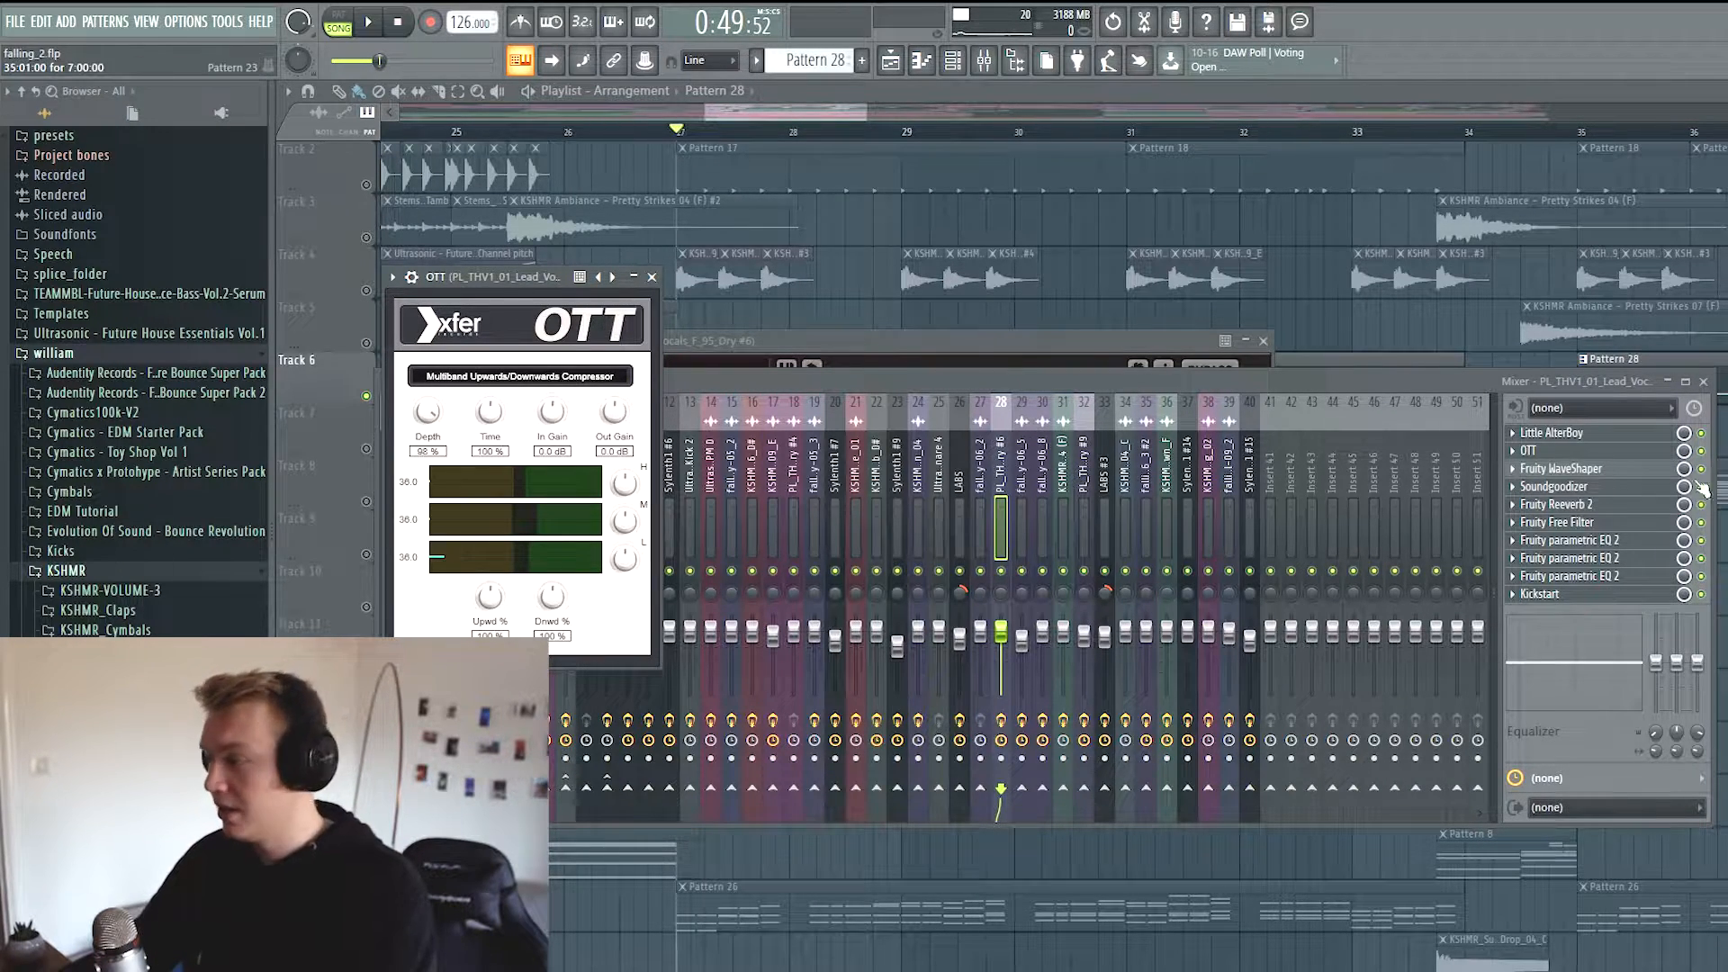
pyautogui.click(1565, 470)
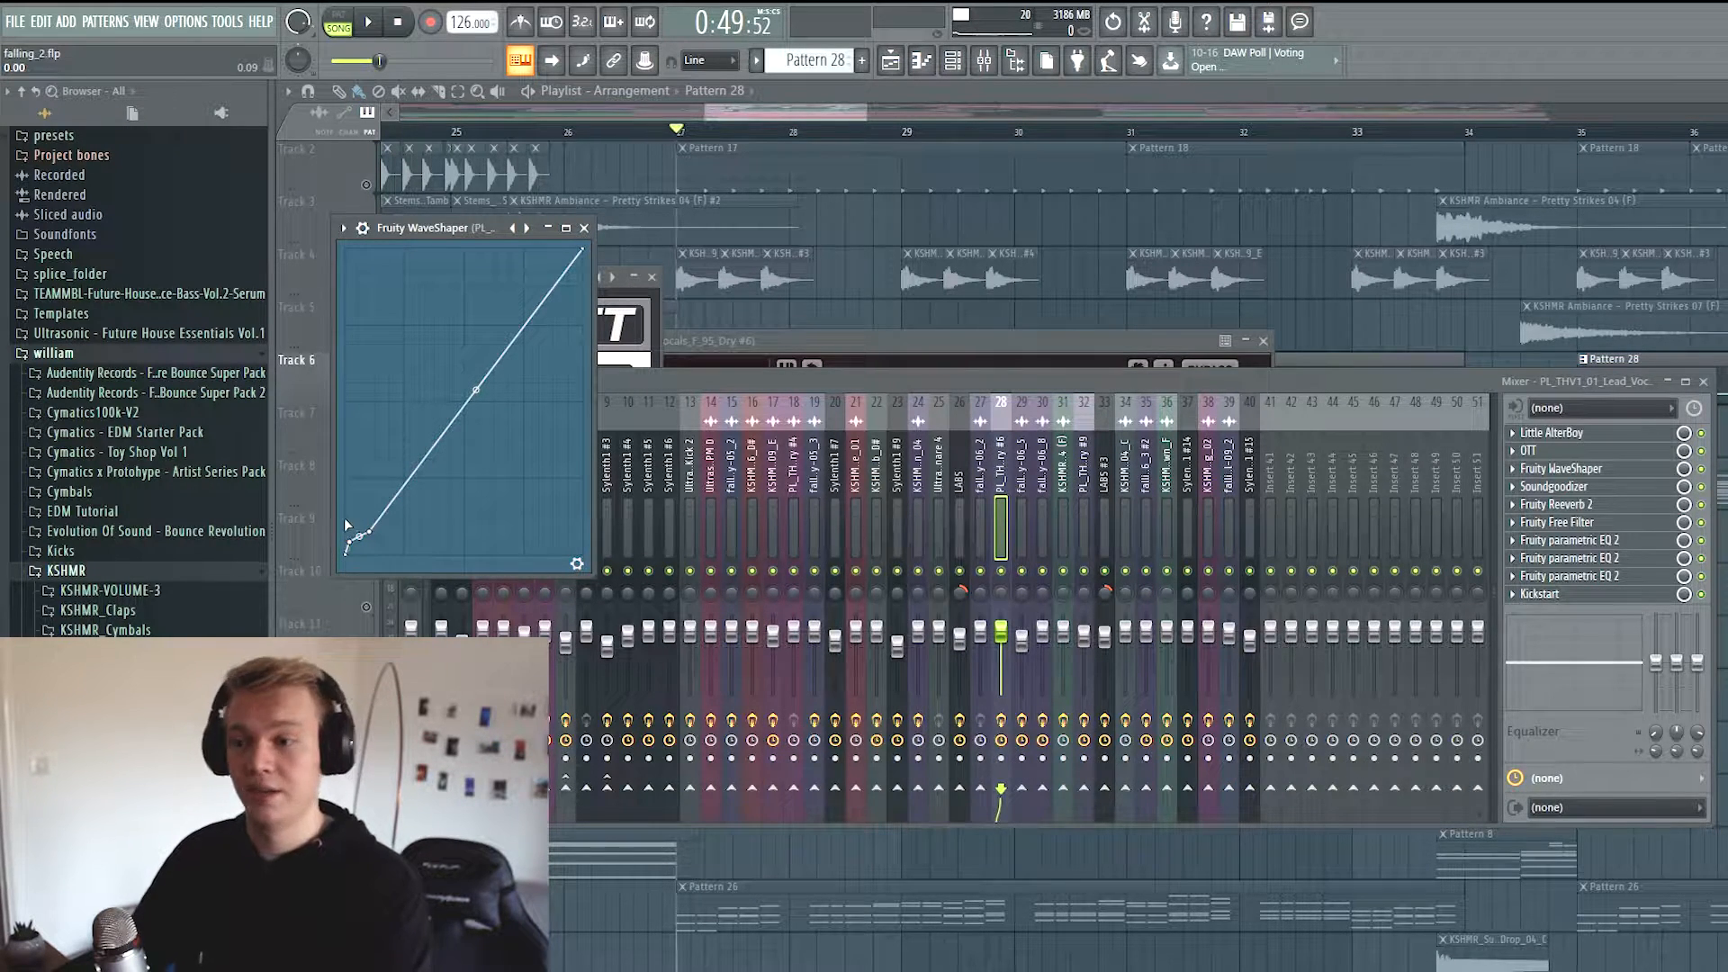
pyautogui.click(1604, 391)
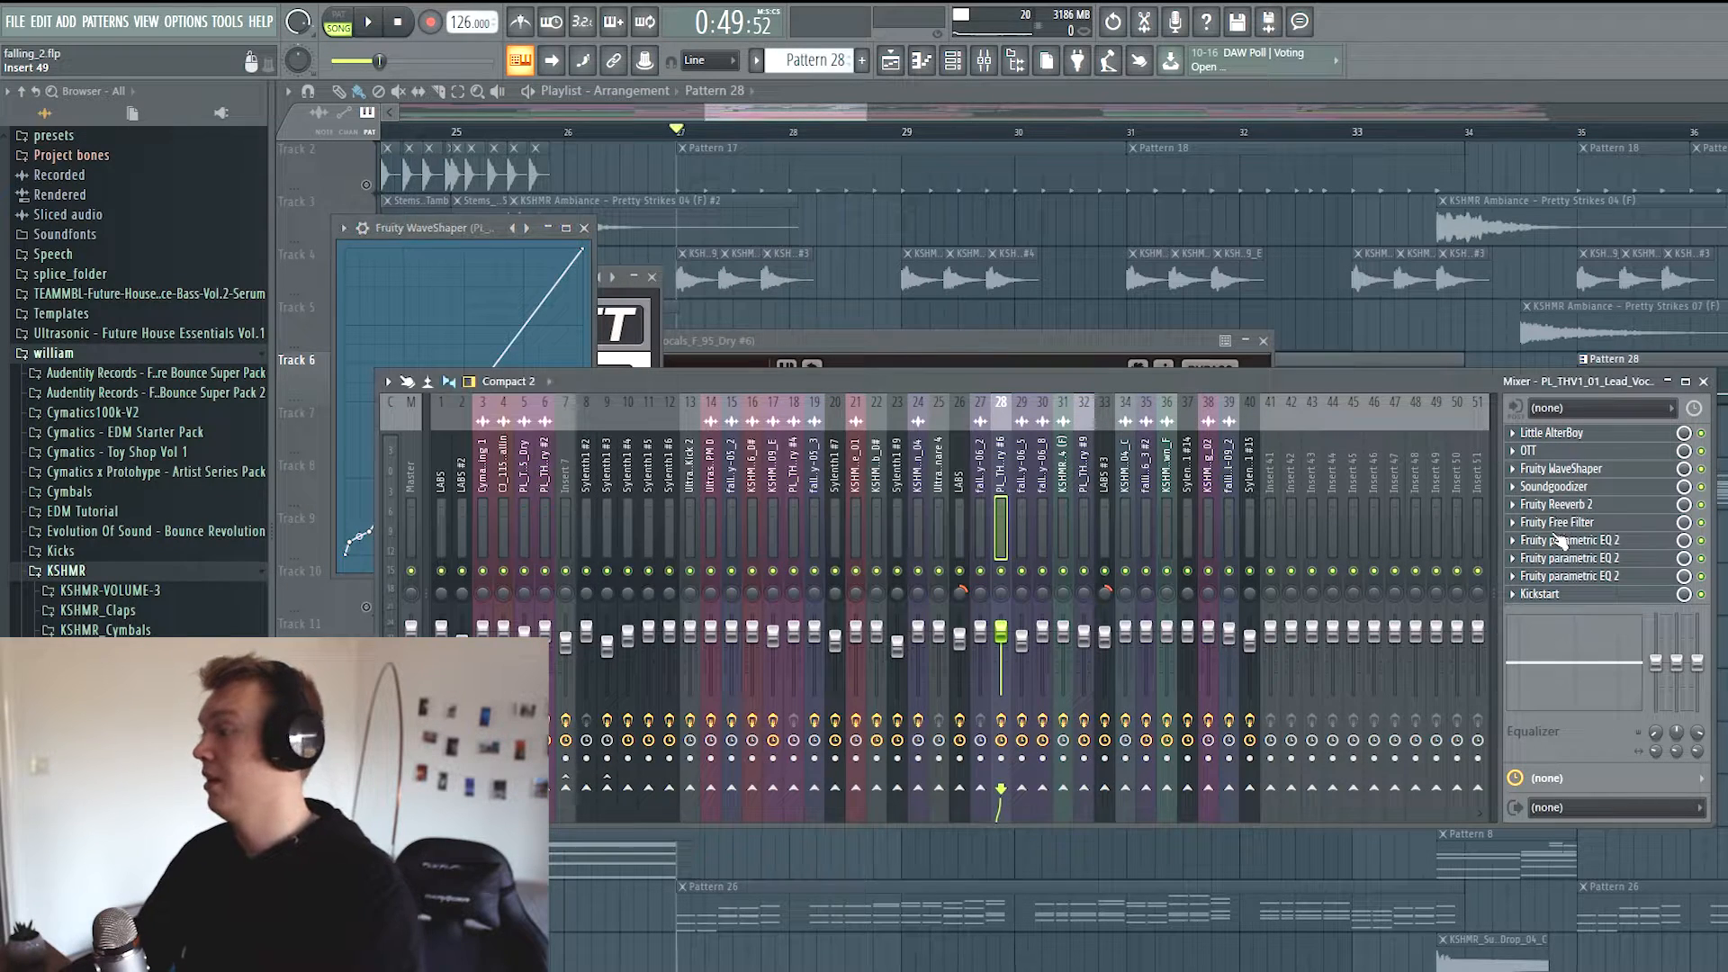
pyautogui.click(1556, 504)
pyautogui.click(1566, 487)
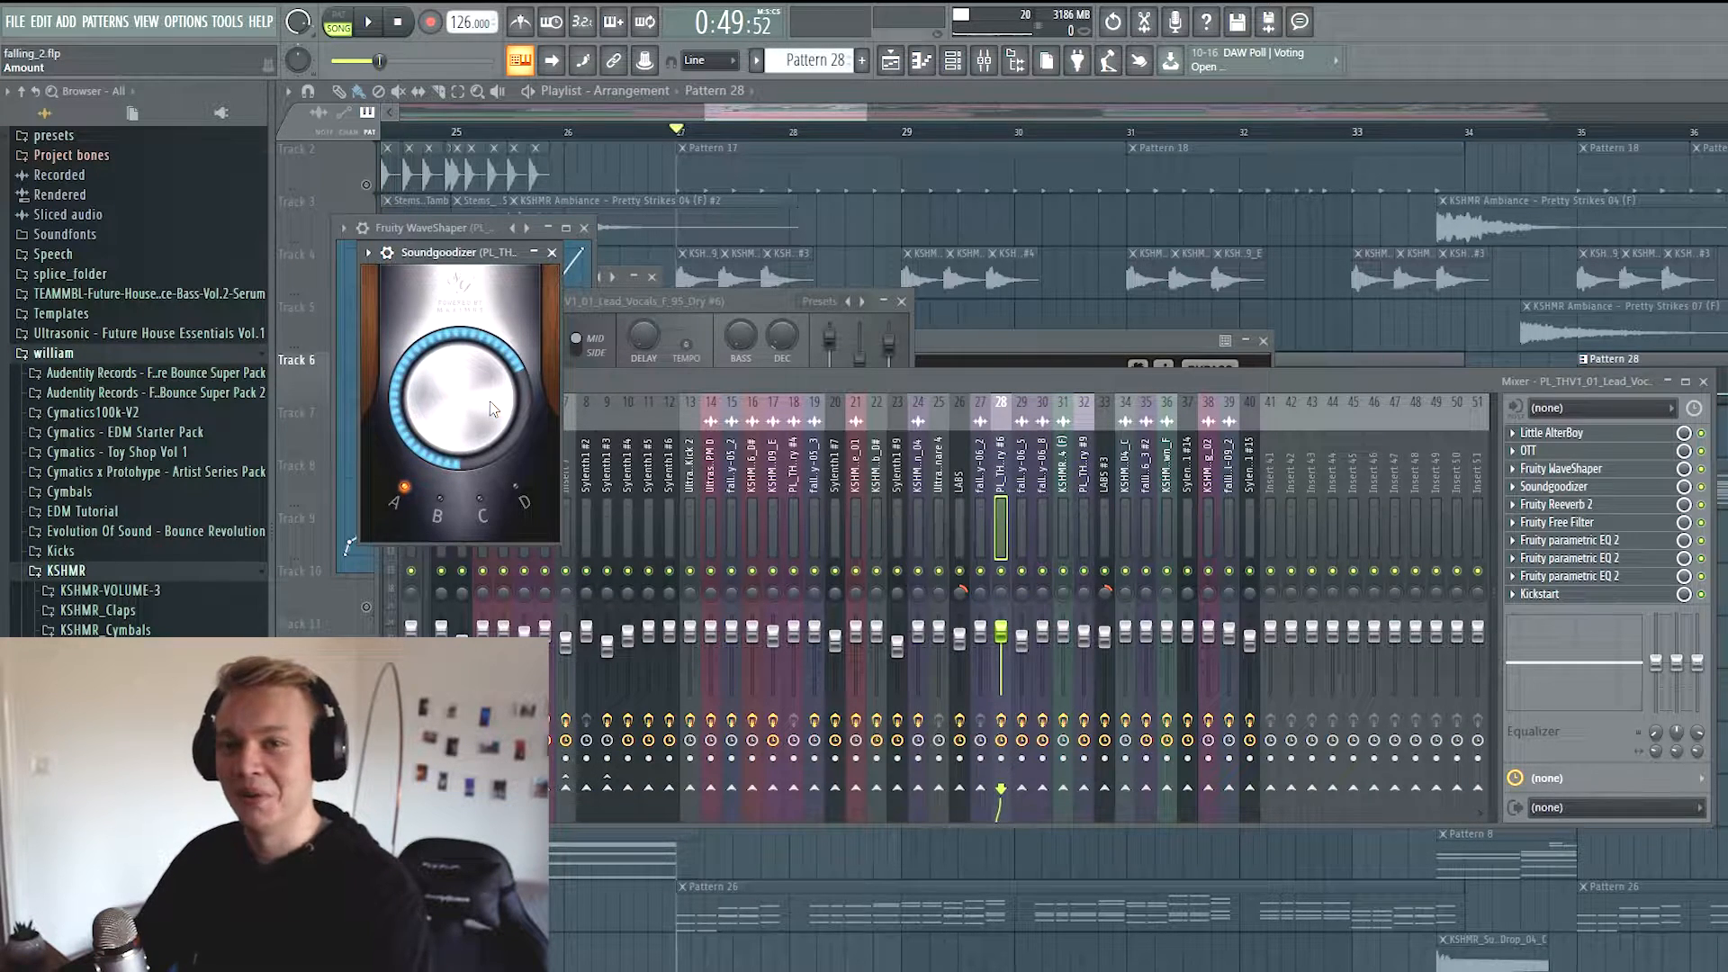
pyautogui.click(1575, 505)
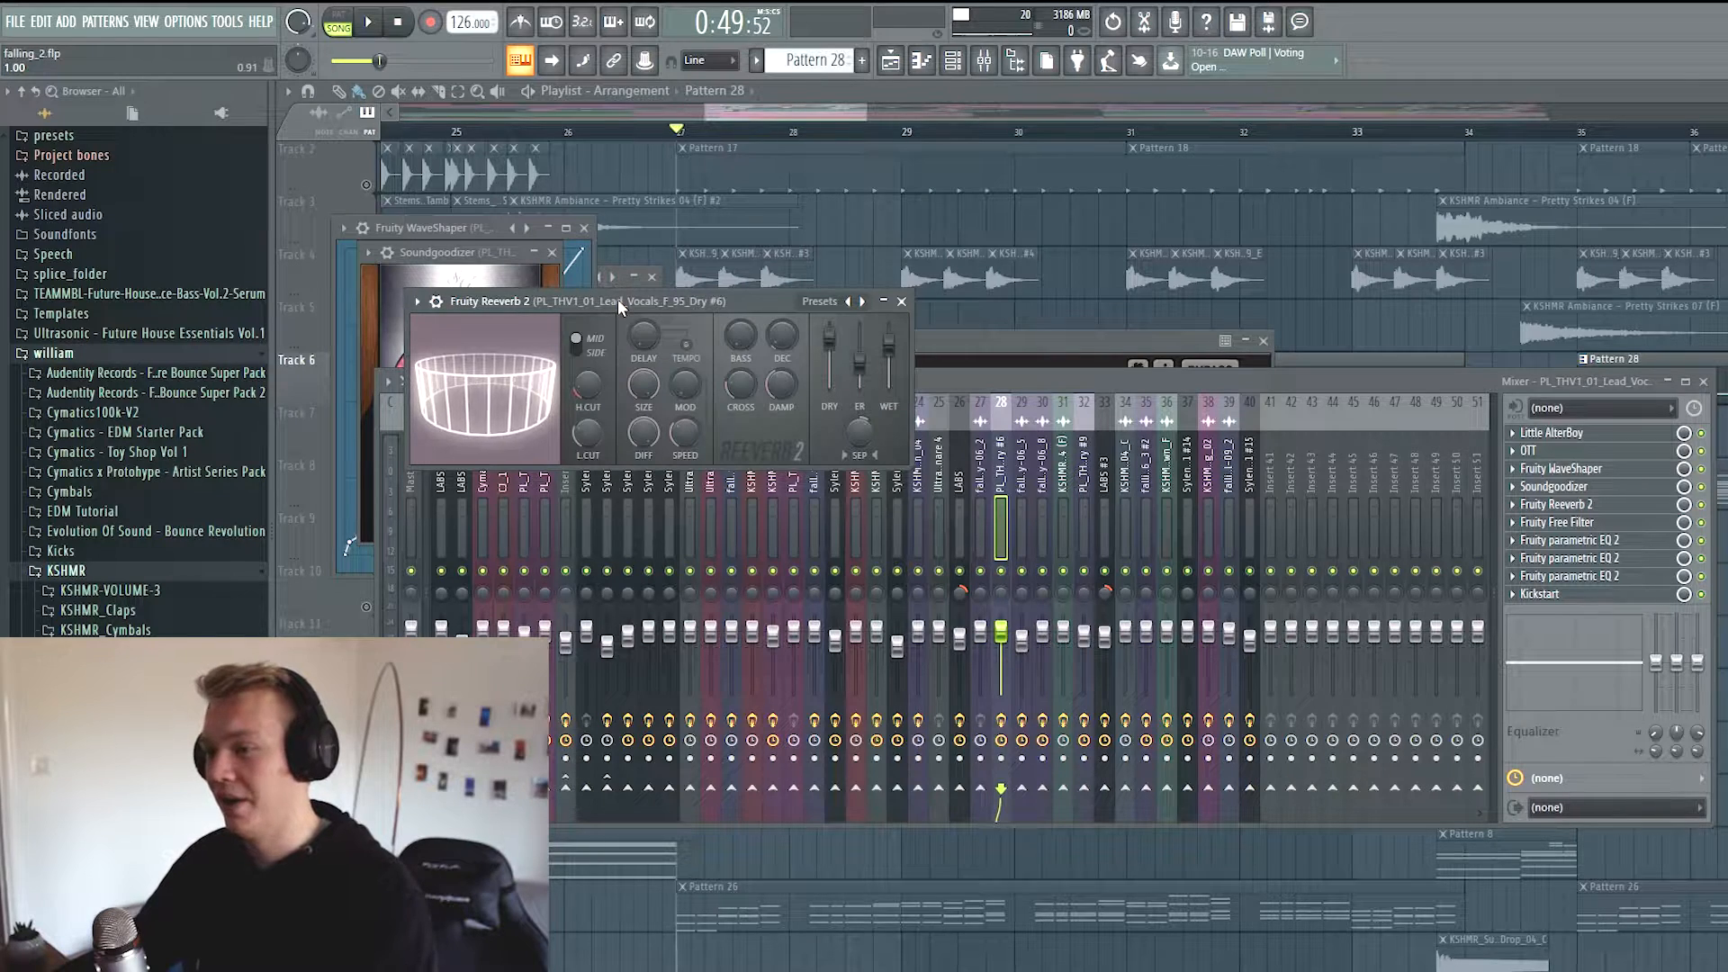
# Examine the vocal chop insert's Fruity parametric EQ 2 curves and Kickstart settings, then close all plugin windows and the mixer
pyautogui.click(1556, 559)
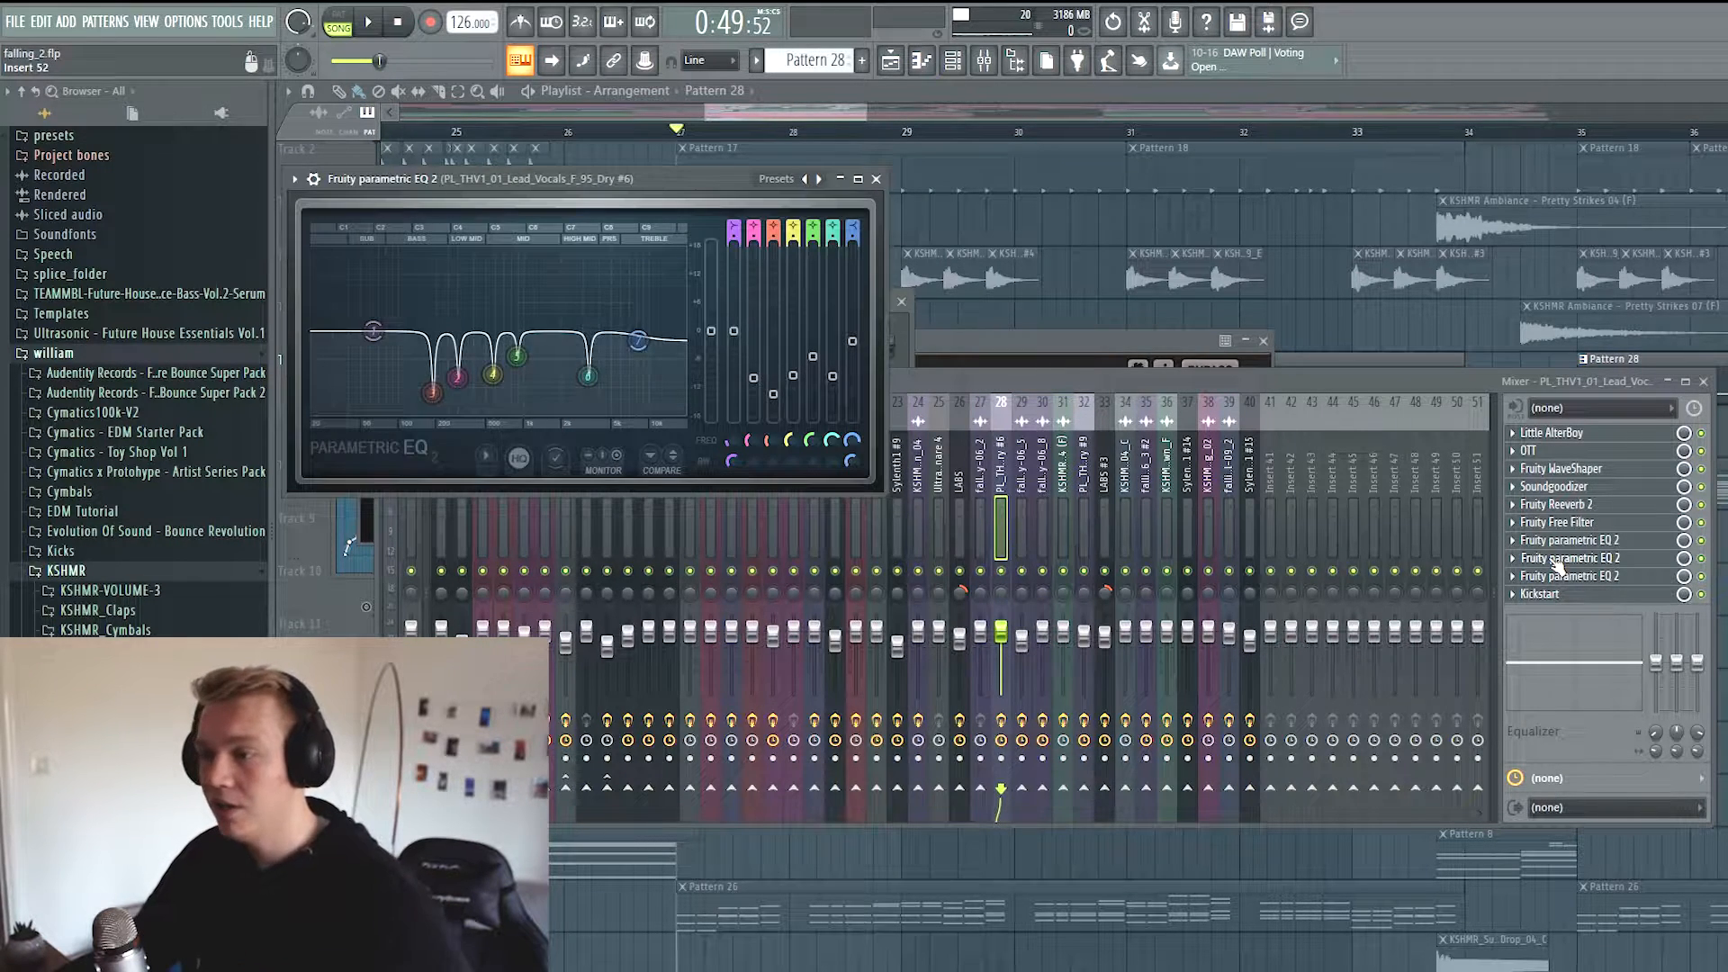
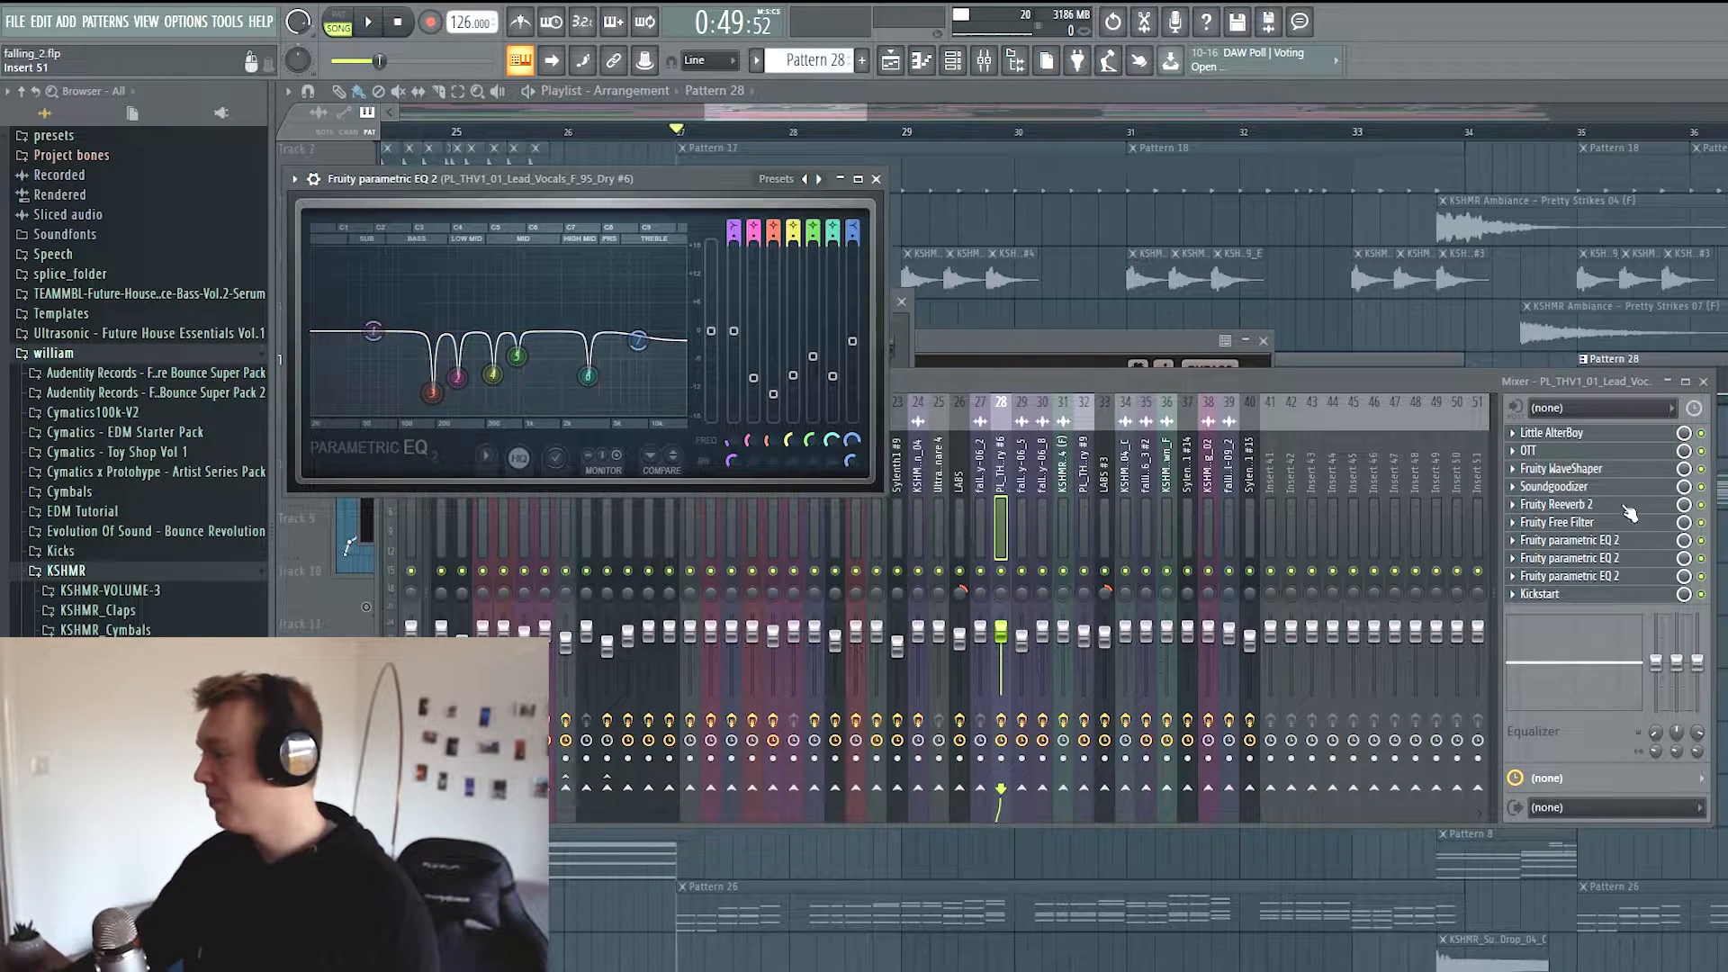
pyautogui.click(1611, 564)
pyautogui.click(1614, 578)
pyautogui.click(1611, 575)
pyautogui.click(1609, 564)
pyautogui.click(1611, 575)
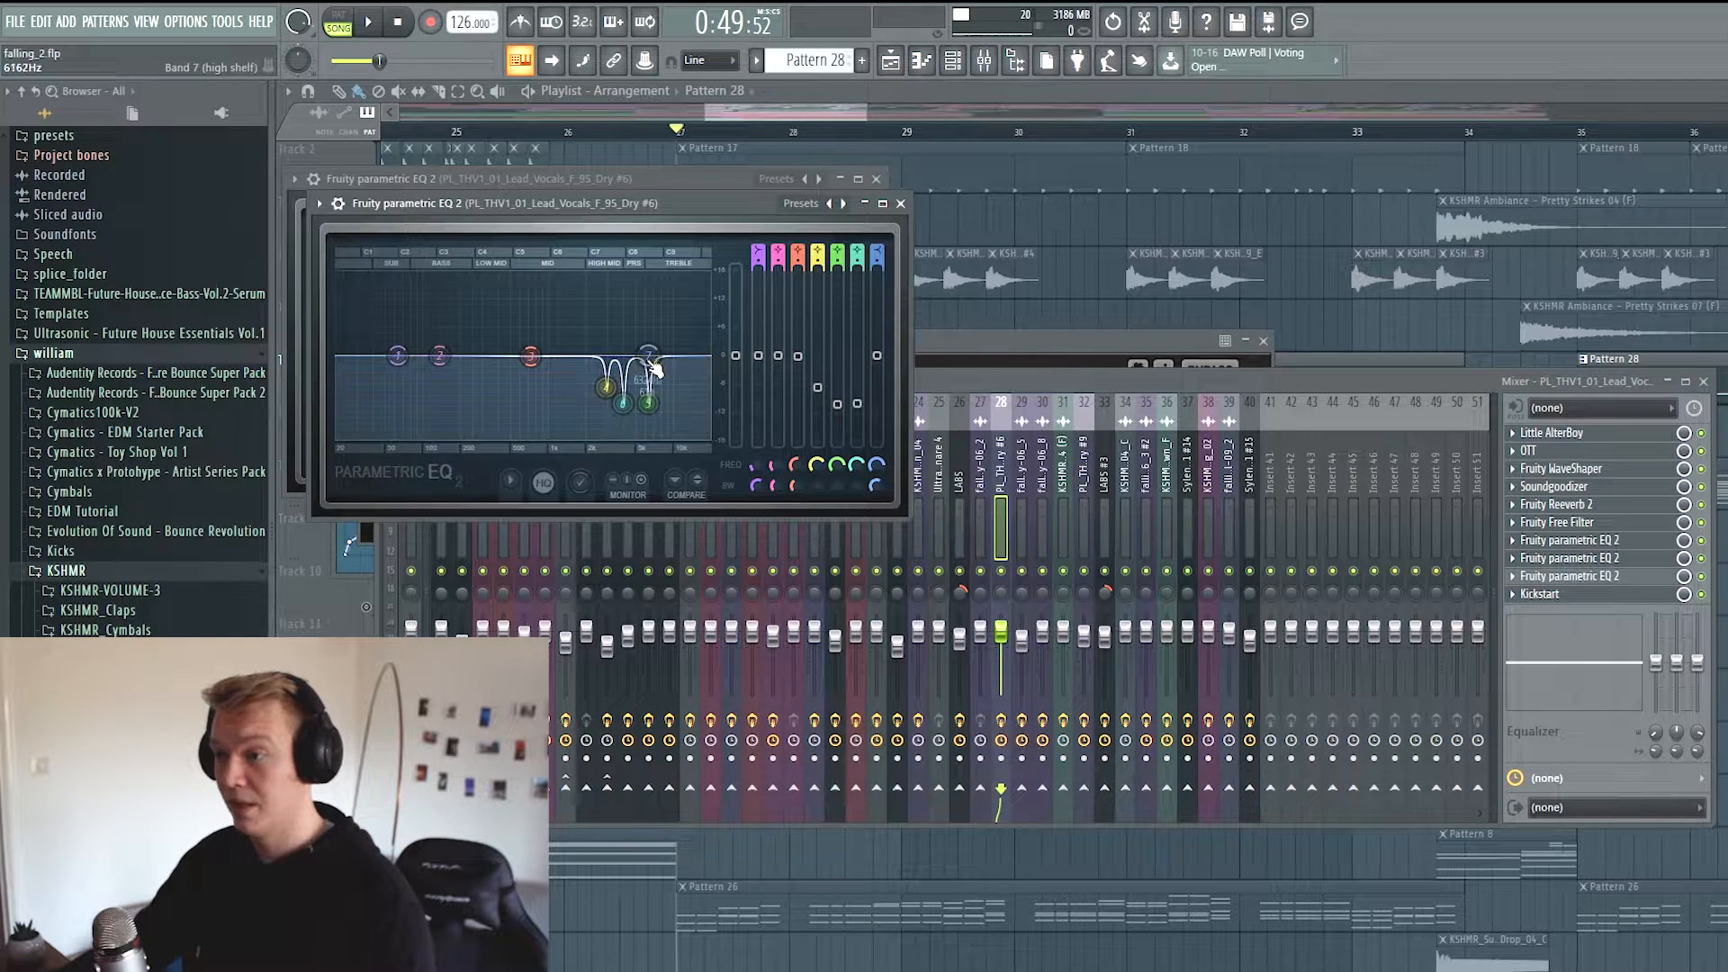
pyautogui.click(1563, 595)
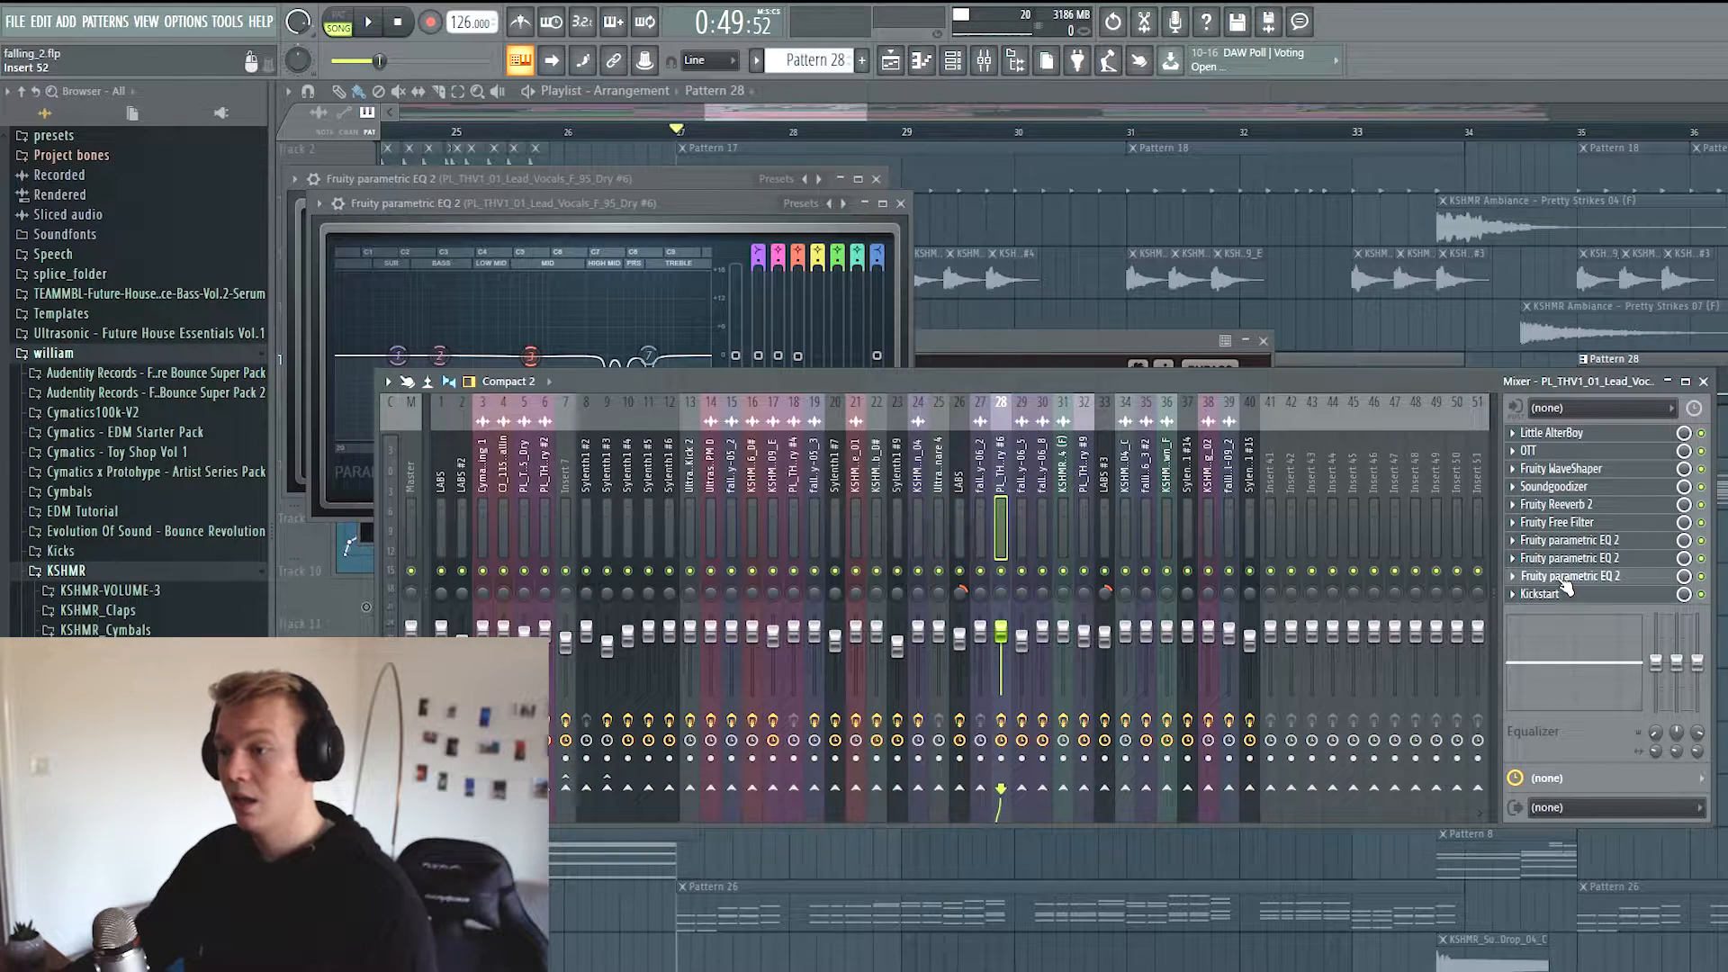
pyautogui.click(1564, 580)
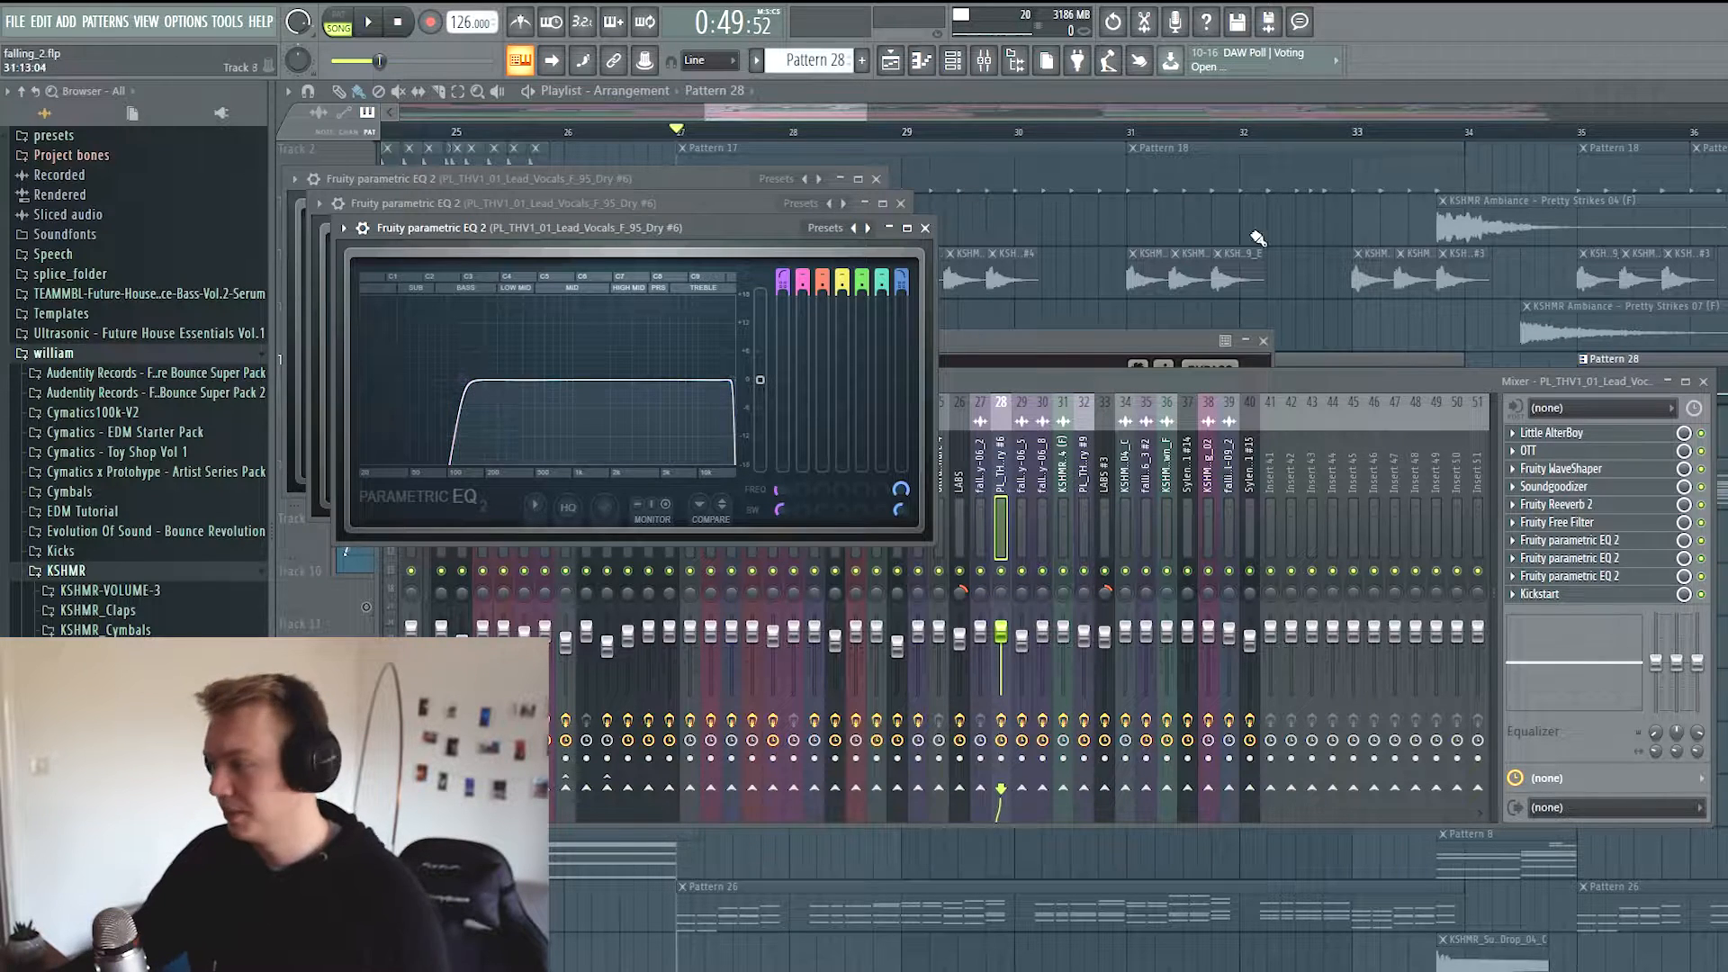
pyautogui.click(1539, 594)
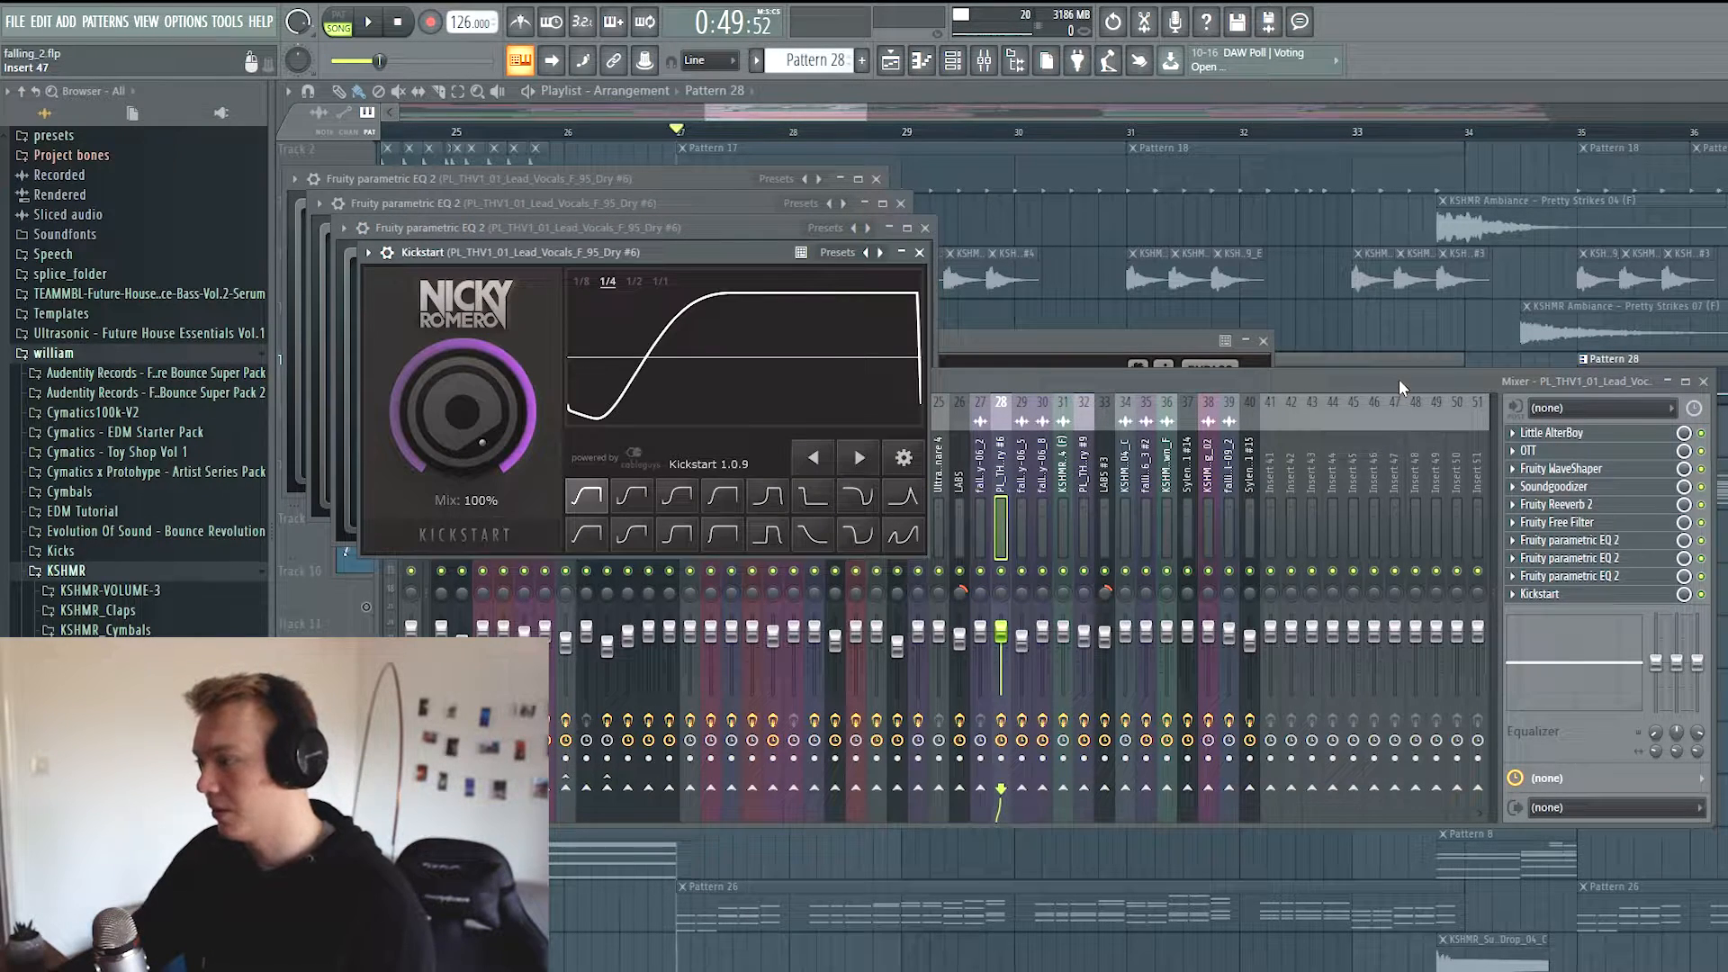
pyautogui.click(1398, 380)
pyautogui.press('F12')
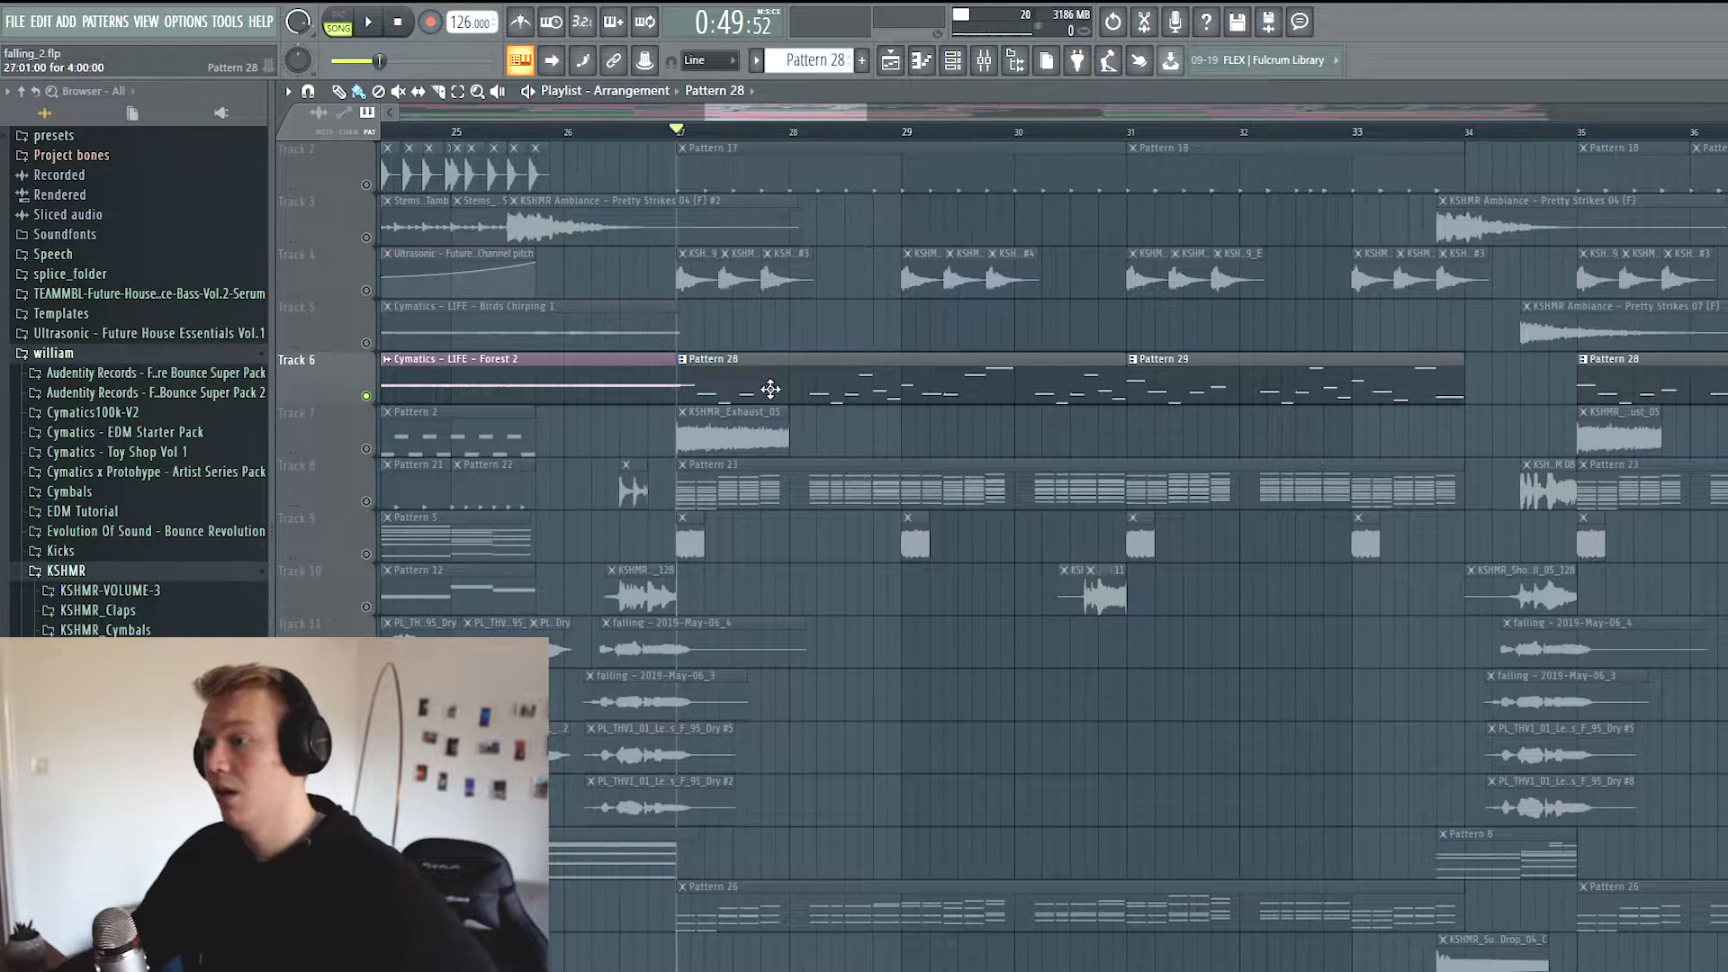
# Reopen the mixer, bypass every effect on the vocal chop insert and audition Pattern 28 dry
pyautogui.scroll(1, 771, 386)
pyautogui.press('F9')
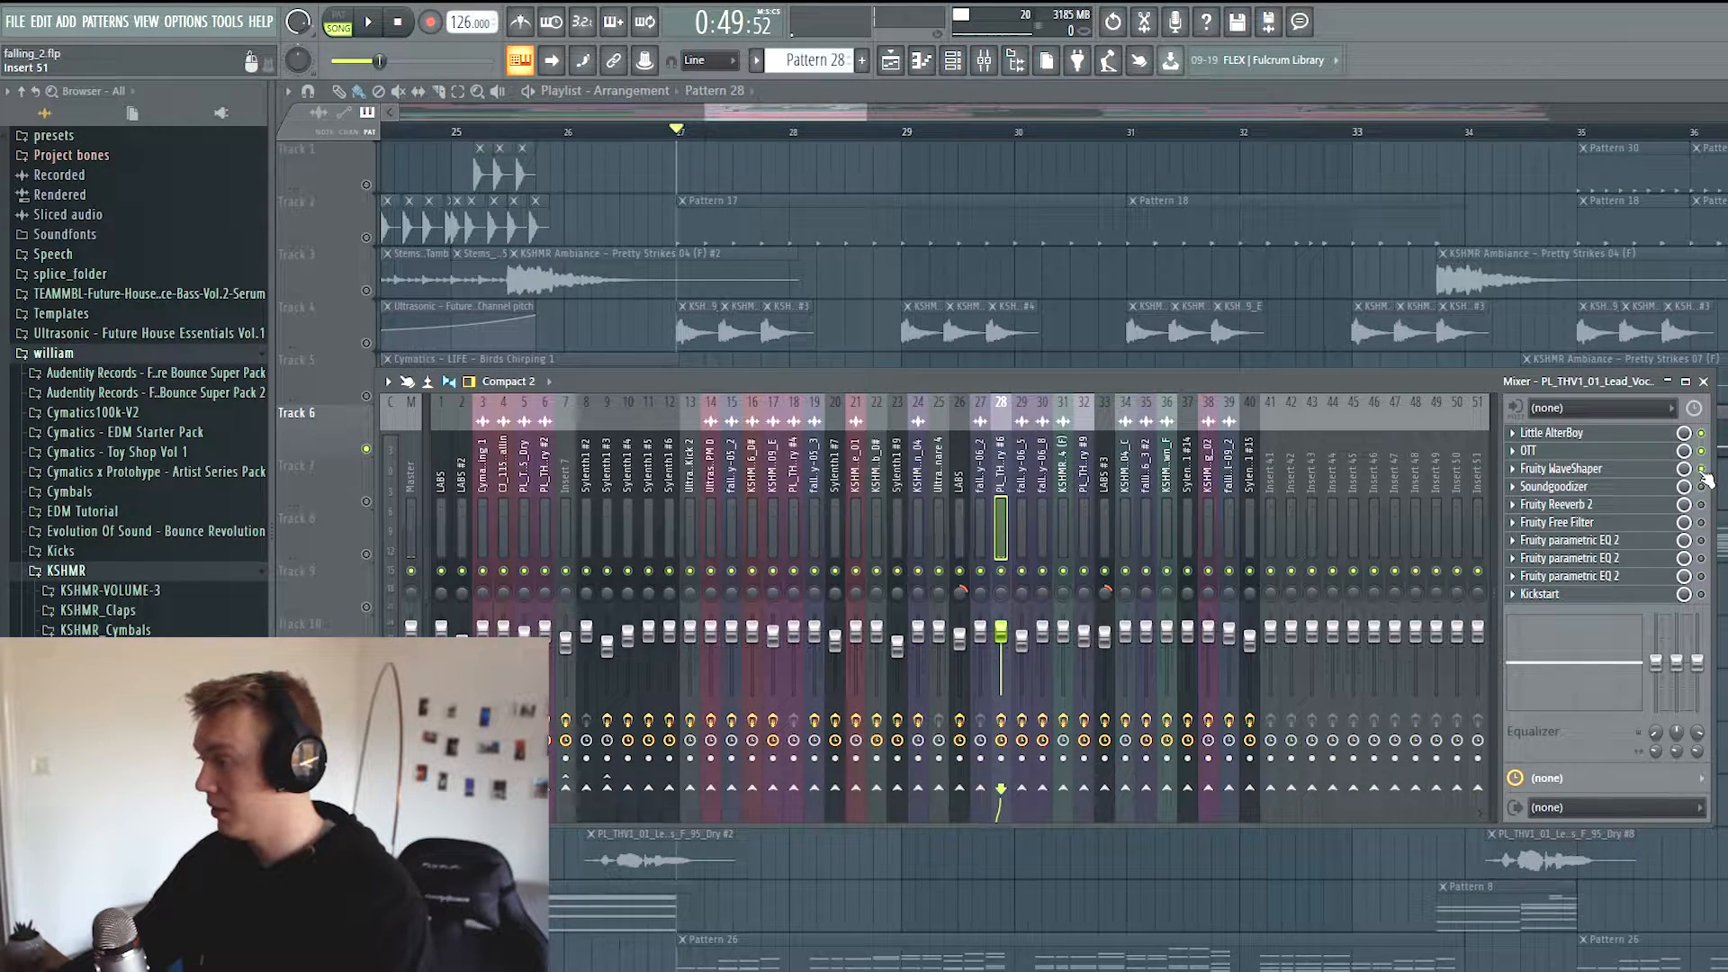
pyautogui.press('space')
pyautogui.moveTo(1471, 387); pyautogui.dragTo(1443, 539)
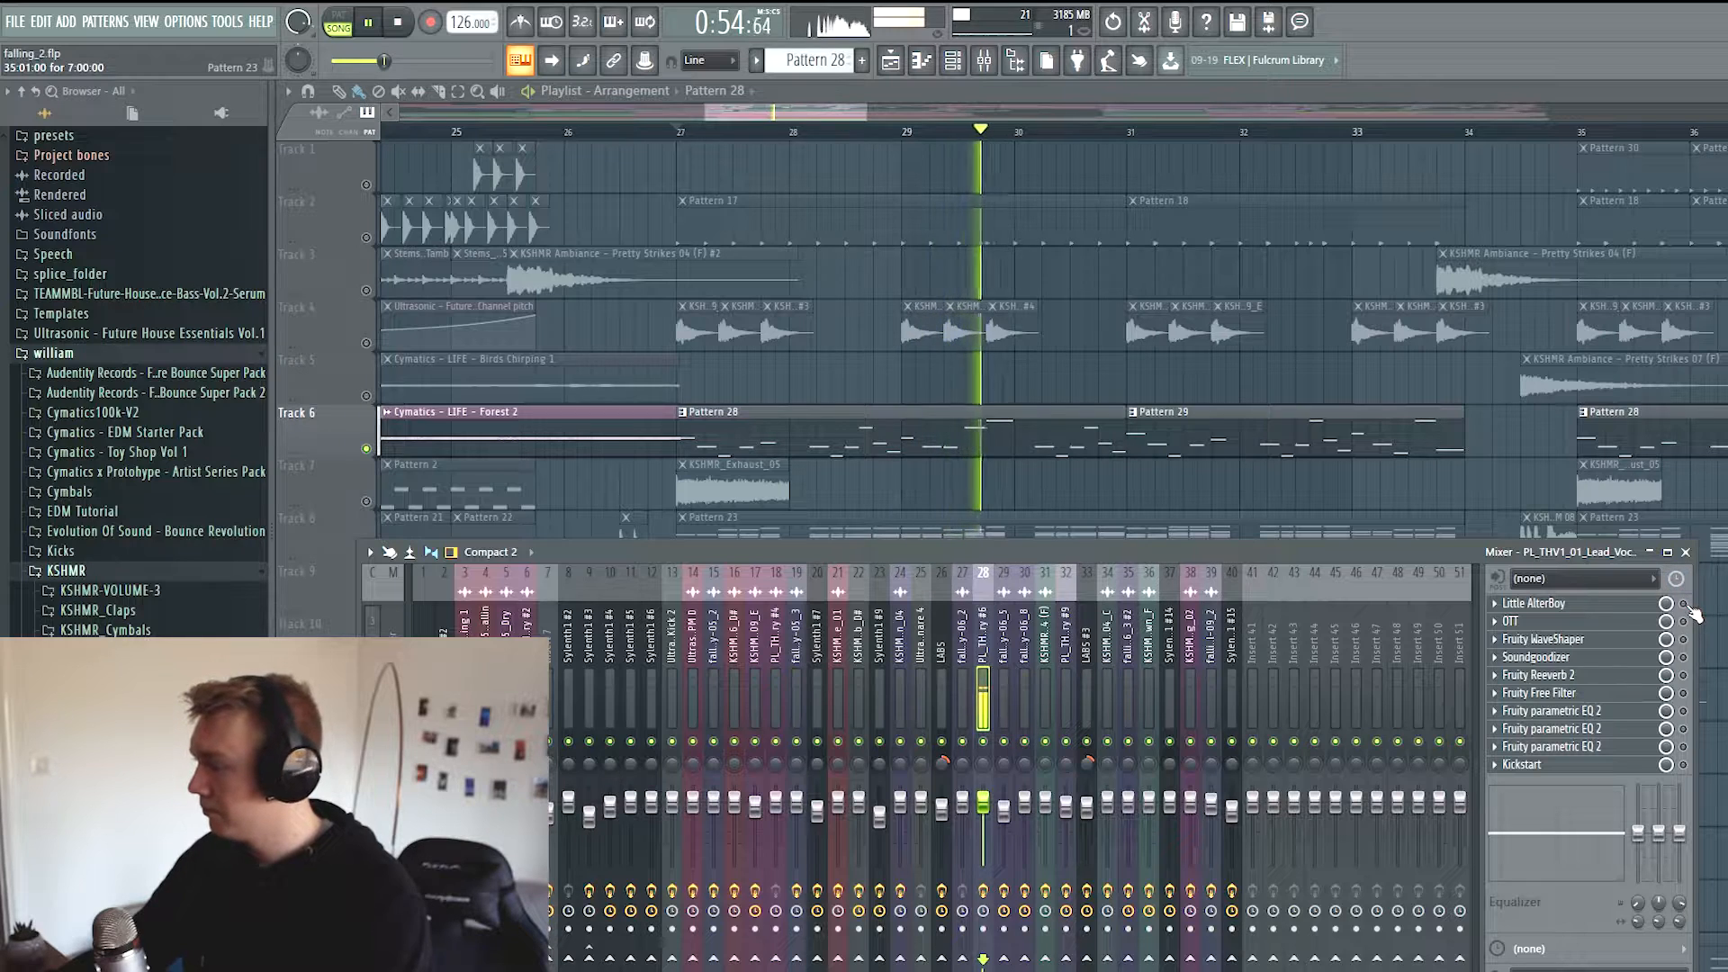
pyautogui.press('space')
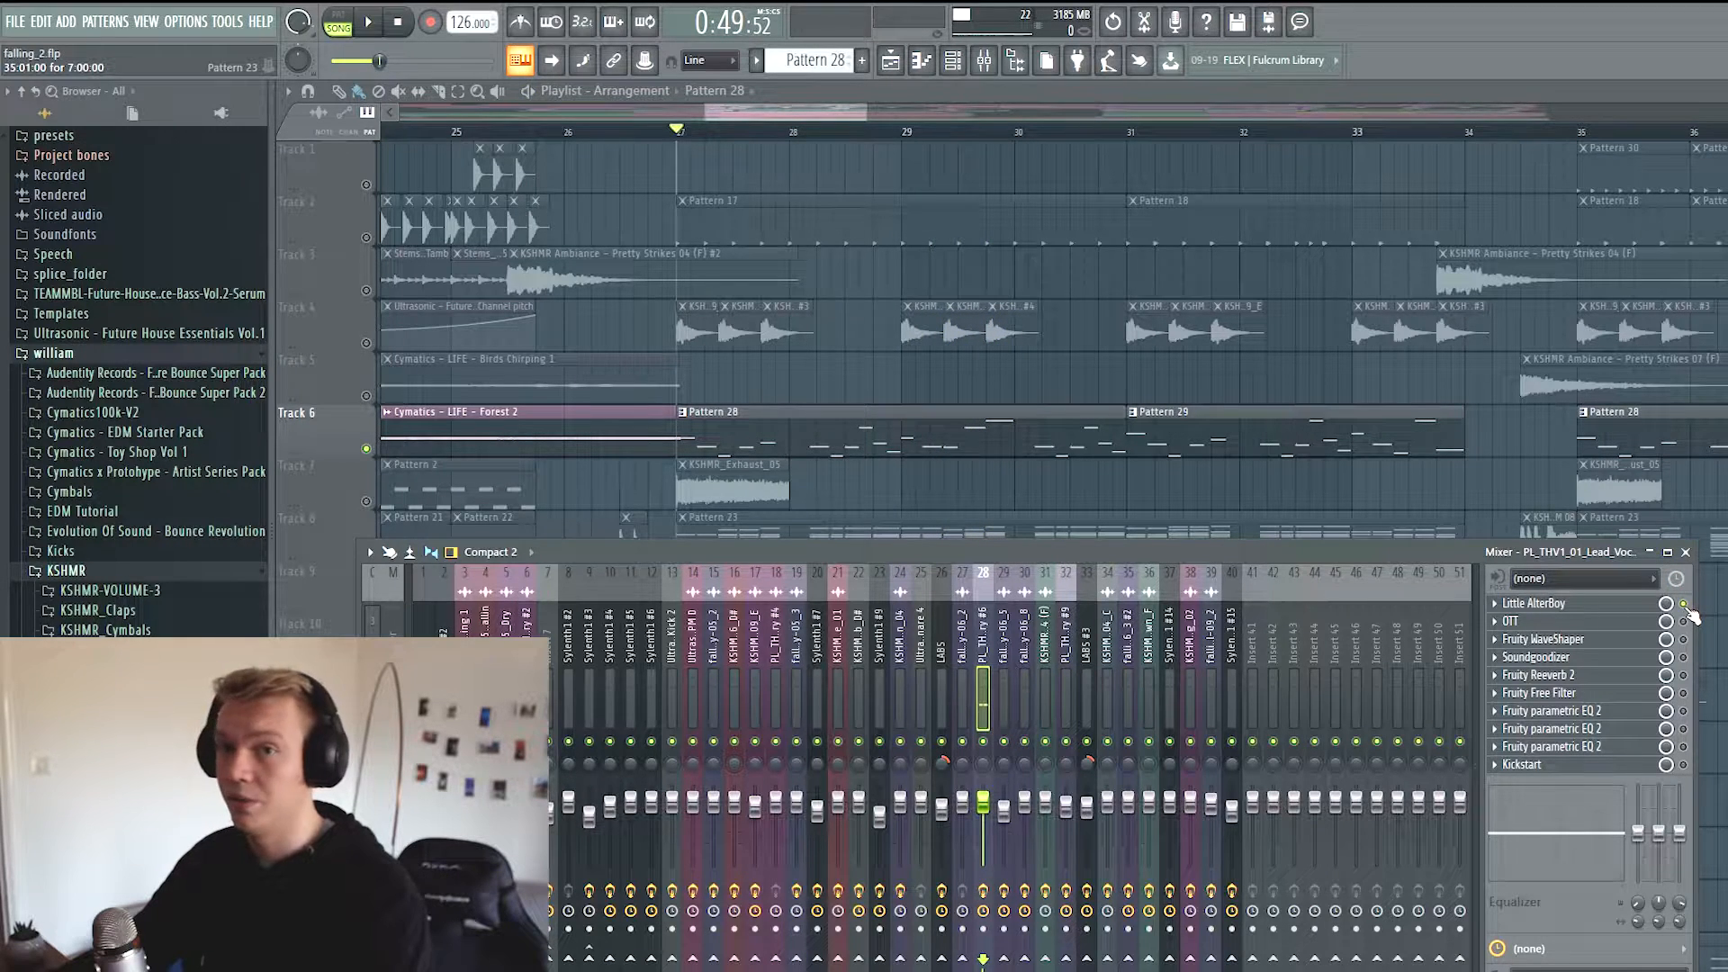
# Re-enable OTT, Fruity WaveShaper and Soundgoodizer one by one after Little AlterBoy on the vocal chop insert, auditioning Pattern 28 at each stage
pyautogui.press('space')
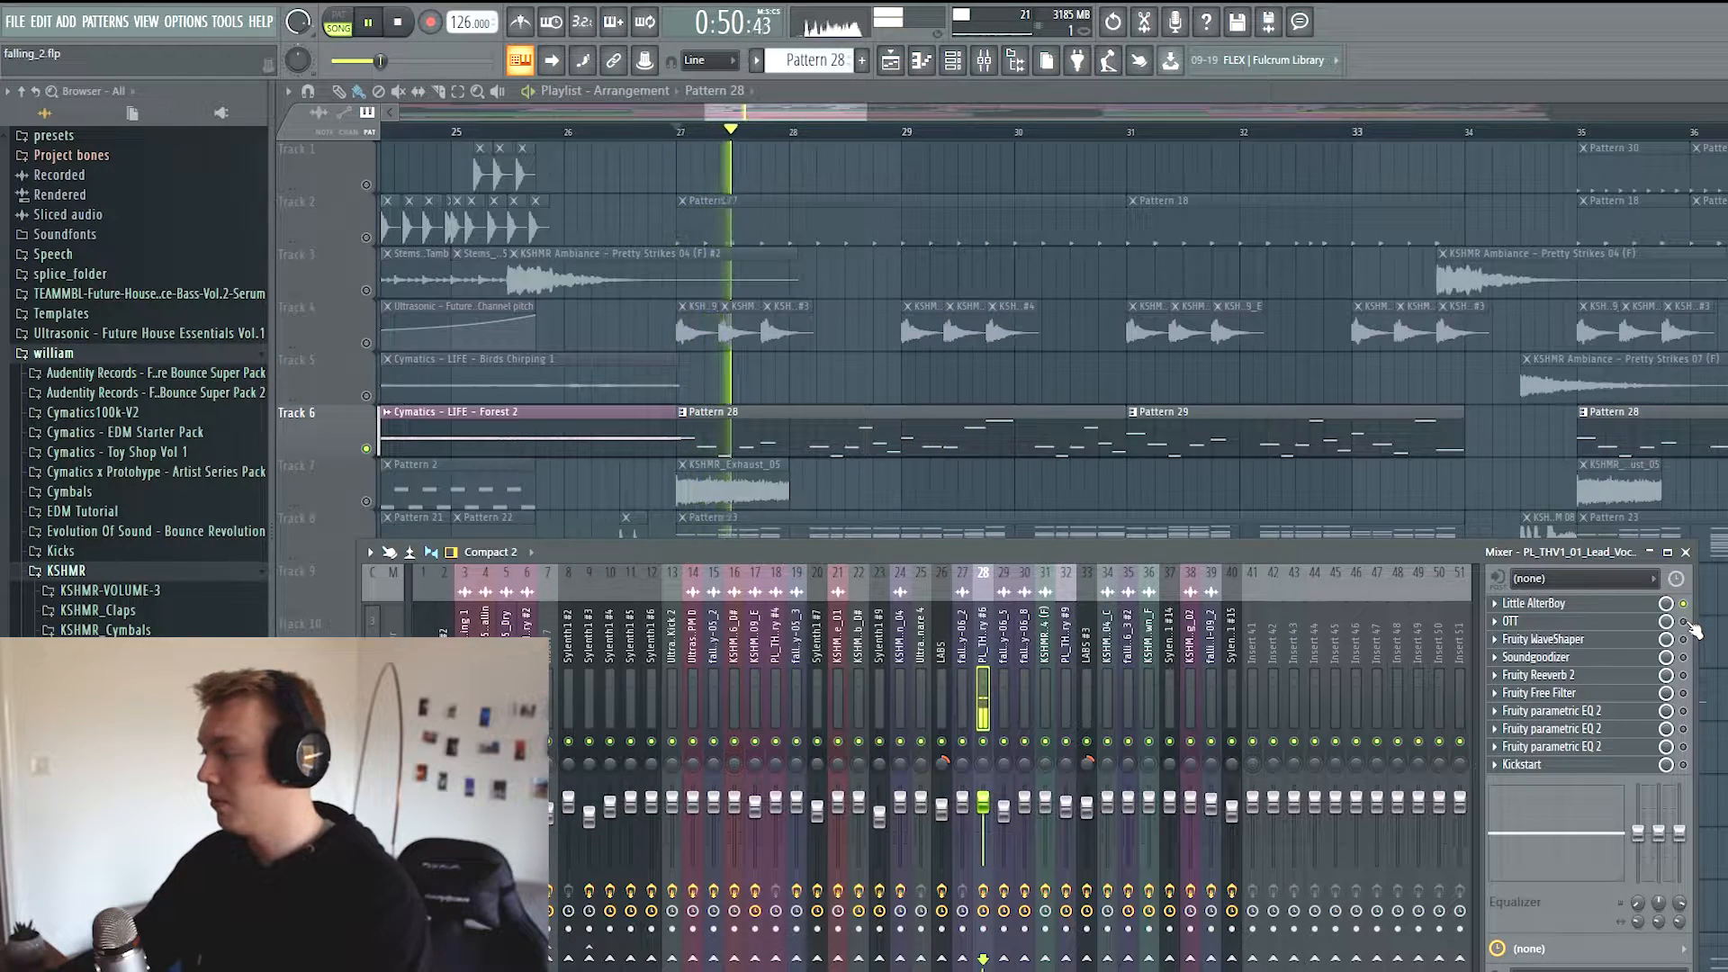
pyautogui.press('space')
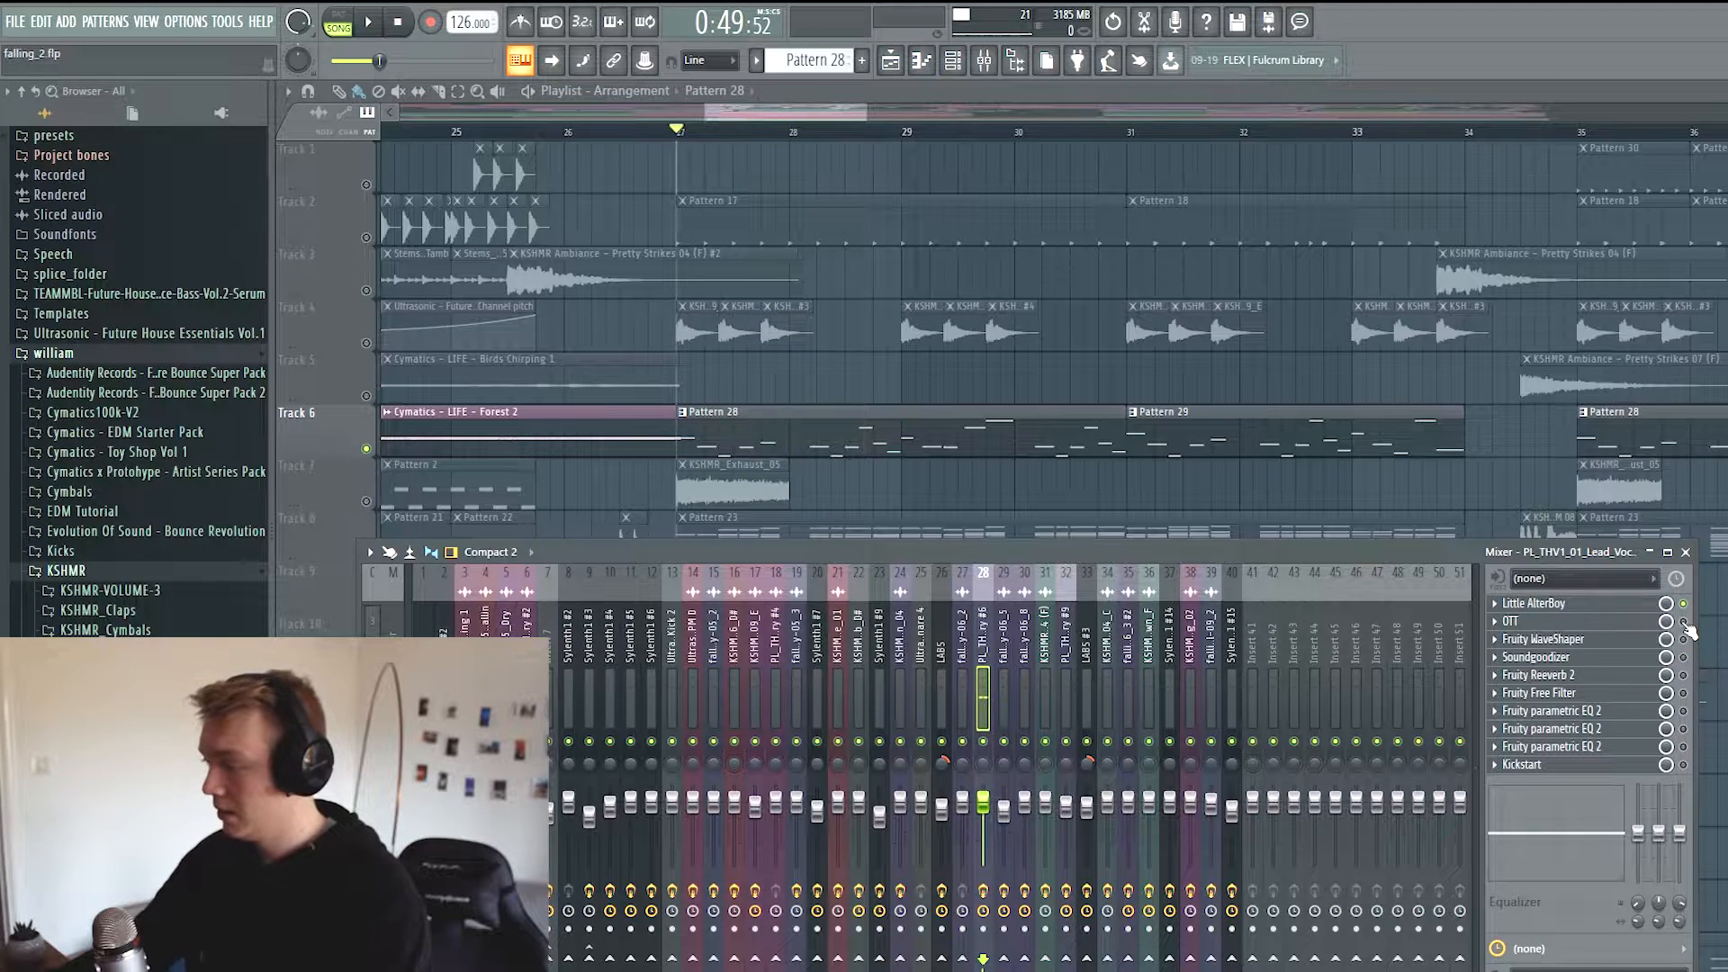
pyautogui.press('space')
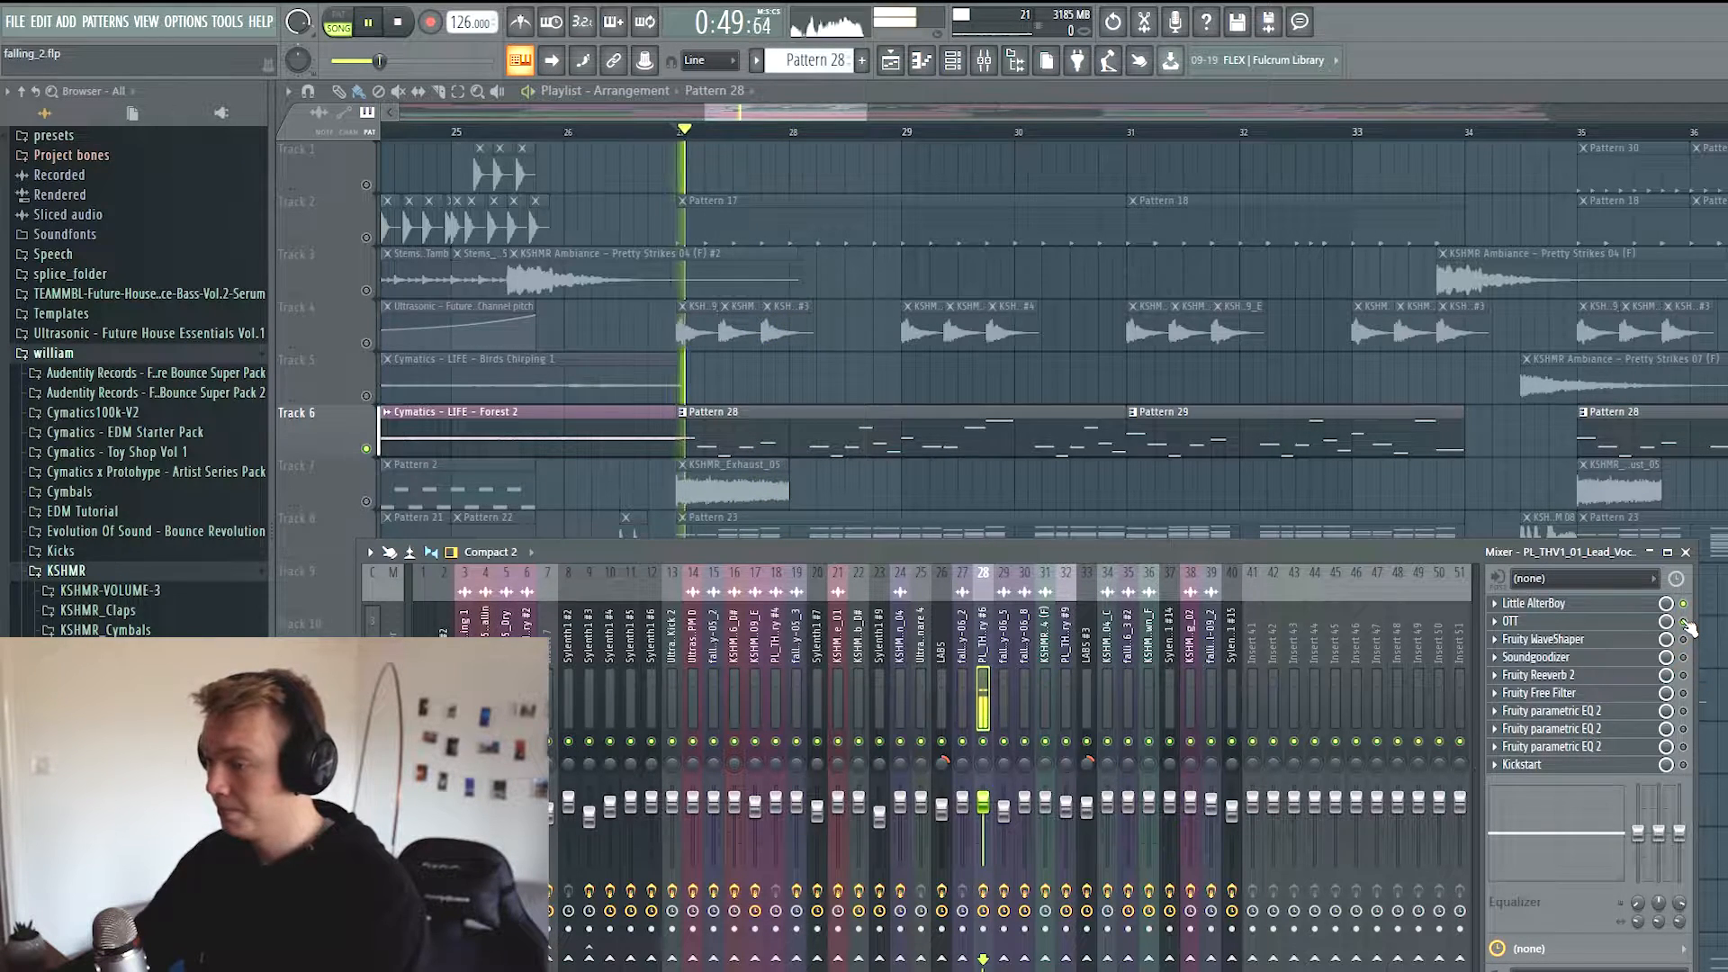
pyautogui.press('space')
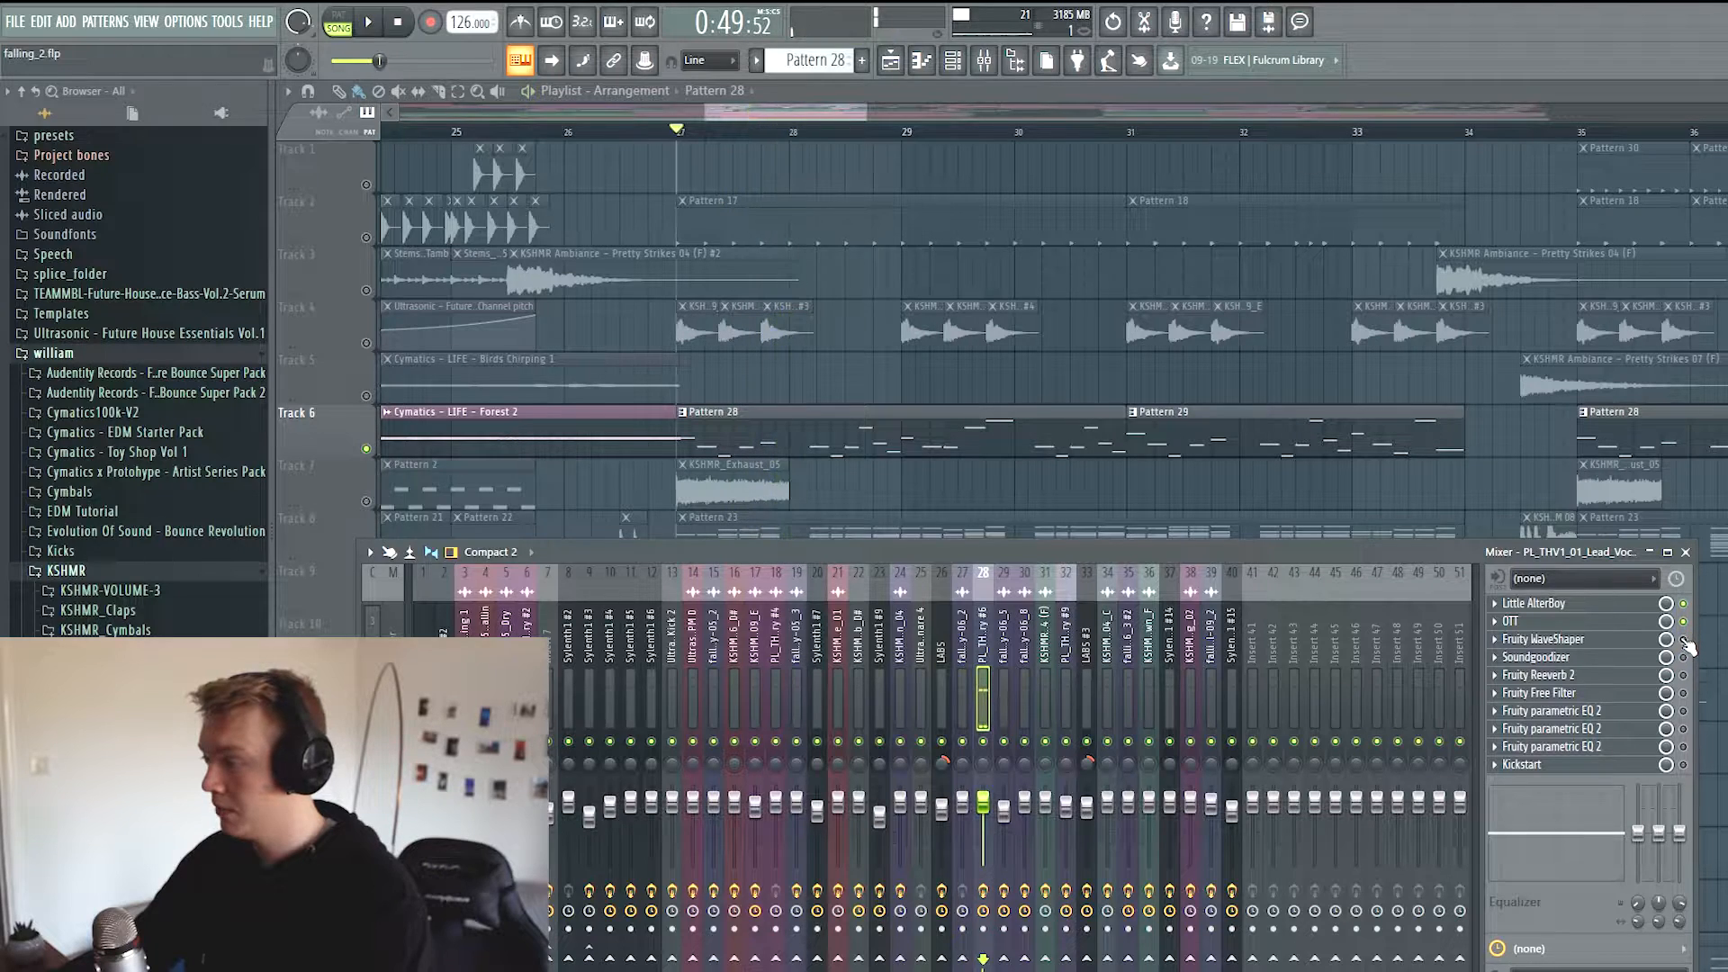
pyautogui.press('space')
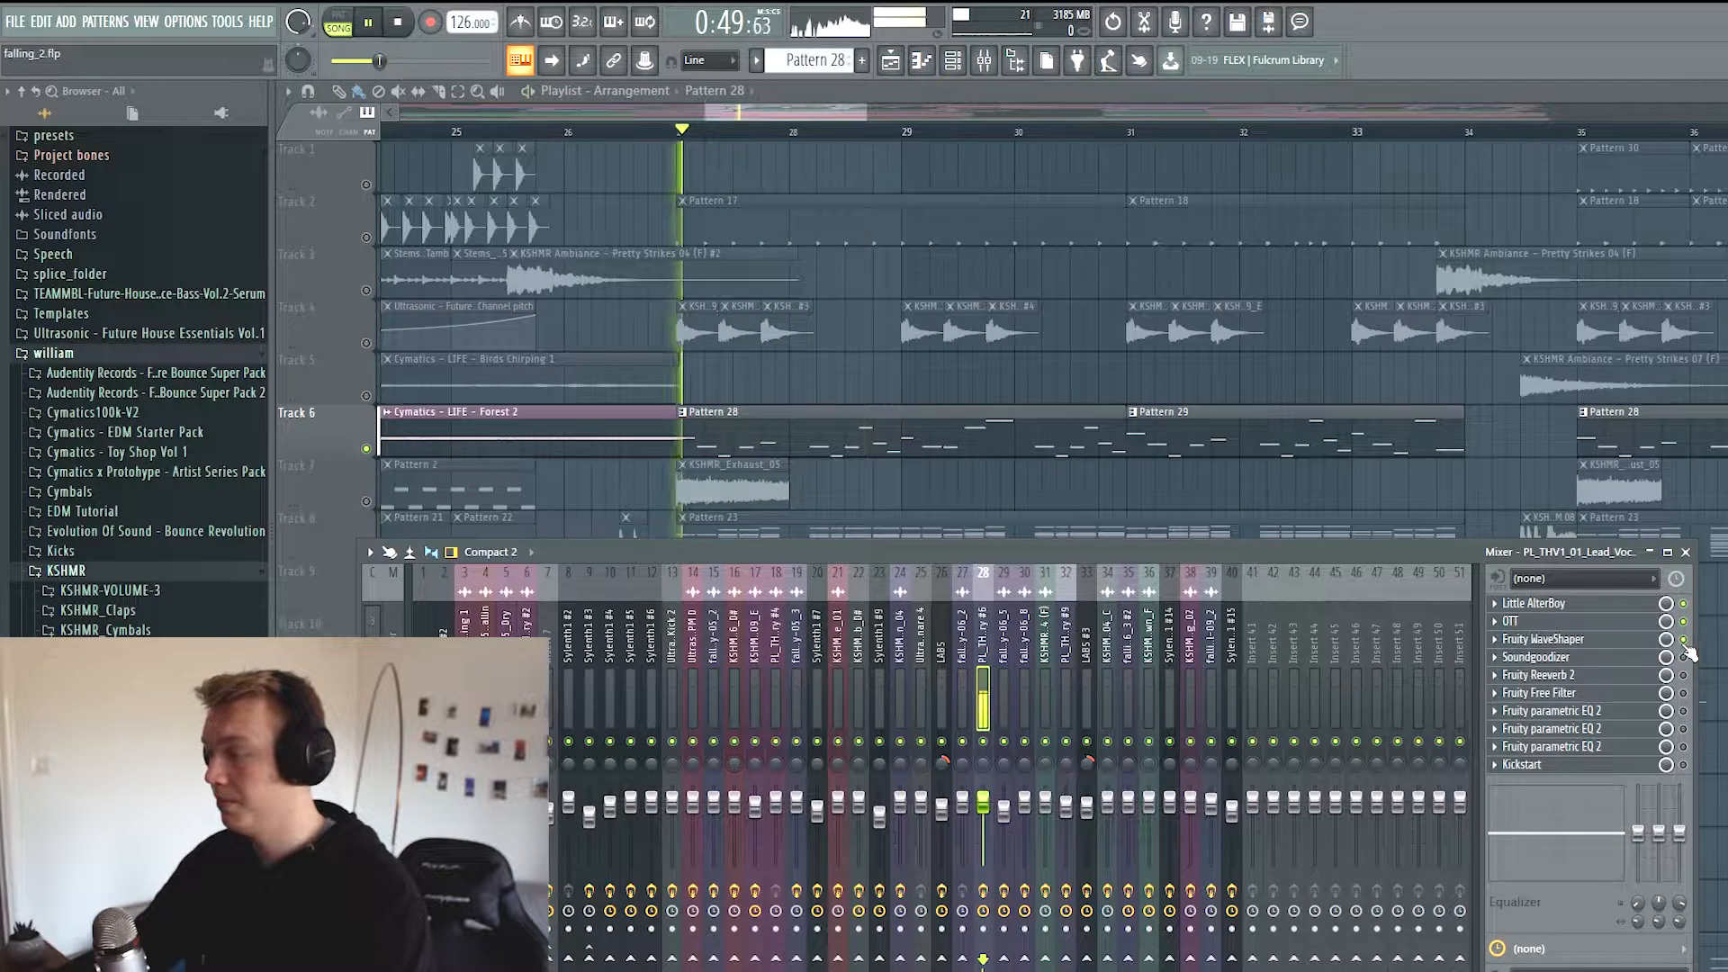
pyautogui.press('space')
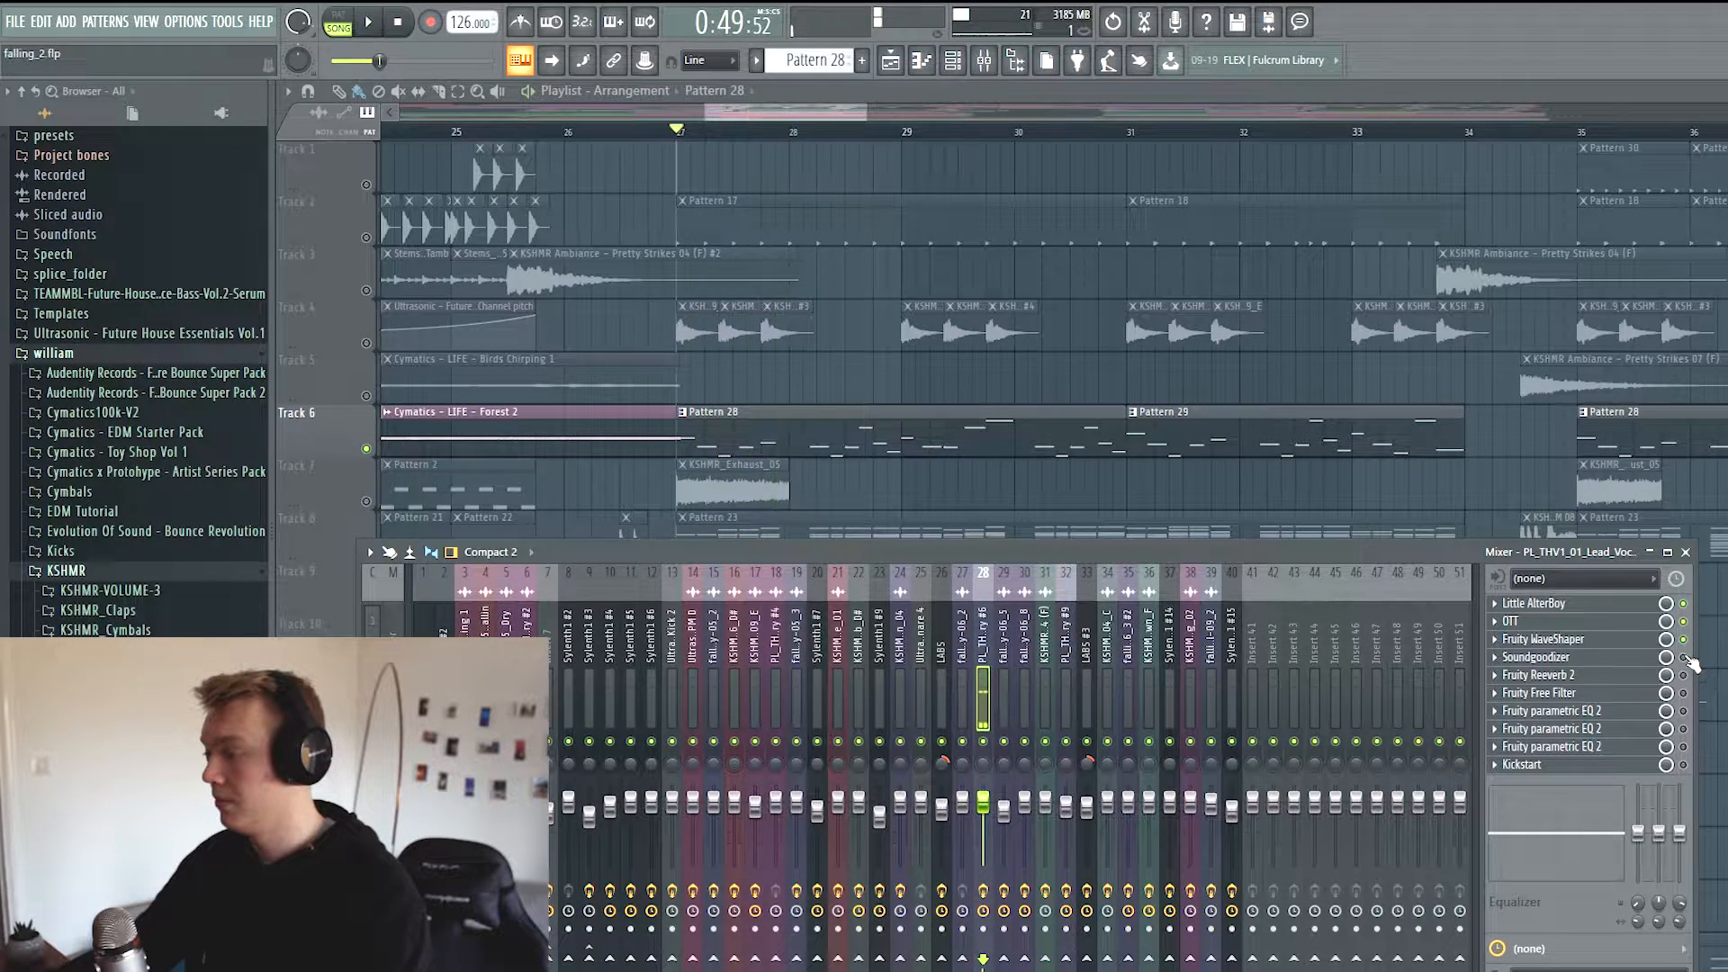
pyautogui.press('space')
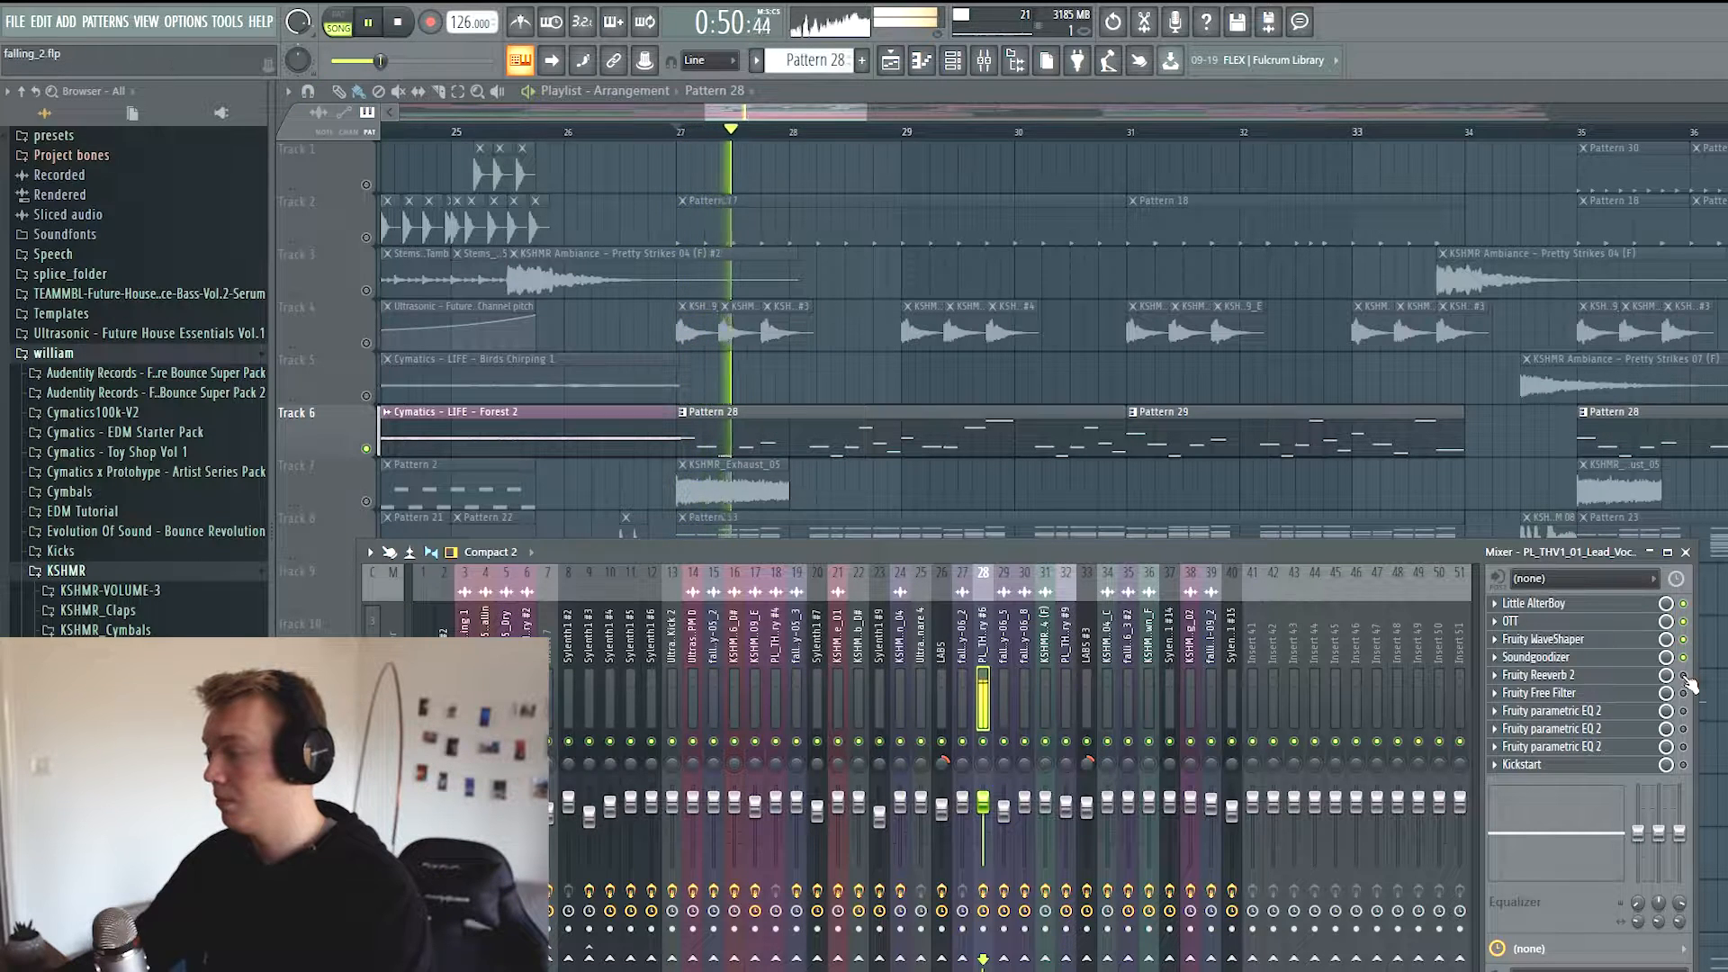
pyautogui.press('space')
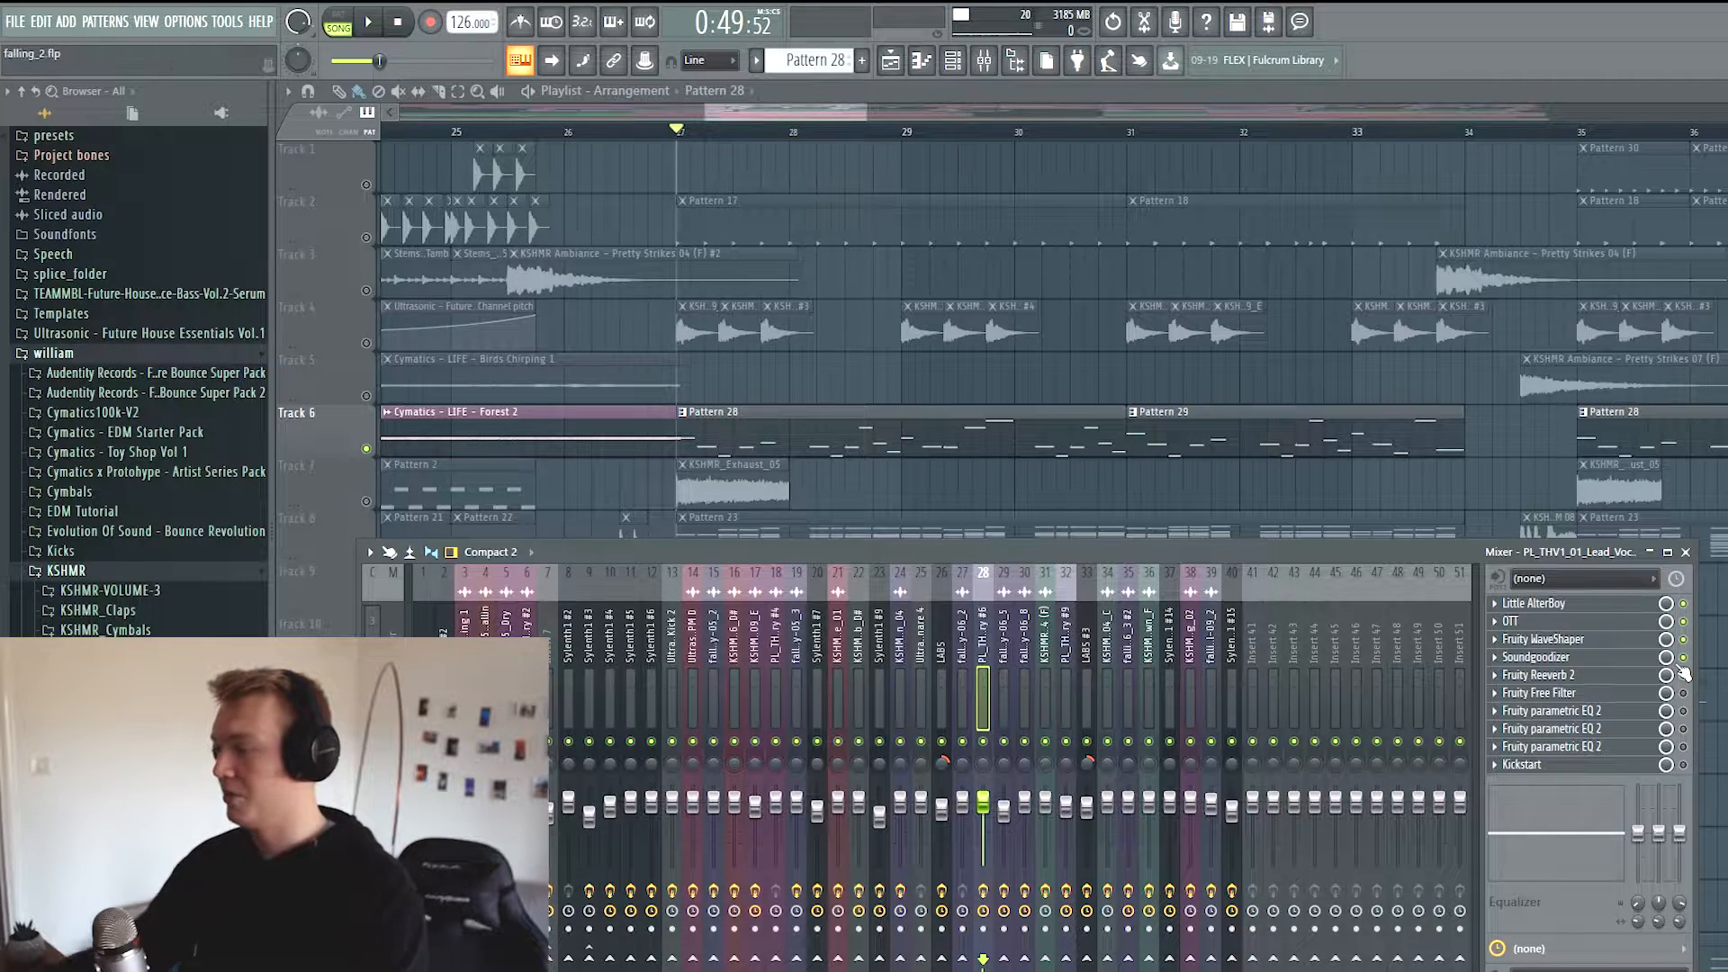
# Re-enable Fruity Reeverb 2, Fruity Free Filter and the remaining effects while auditioning Pattern 28, and close the mixer
pyautogui.press('space')
pyautogui.press('space')
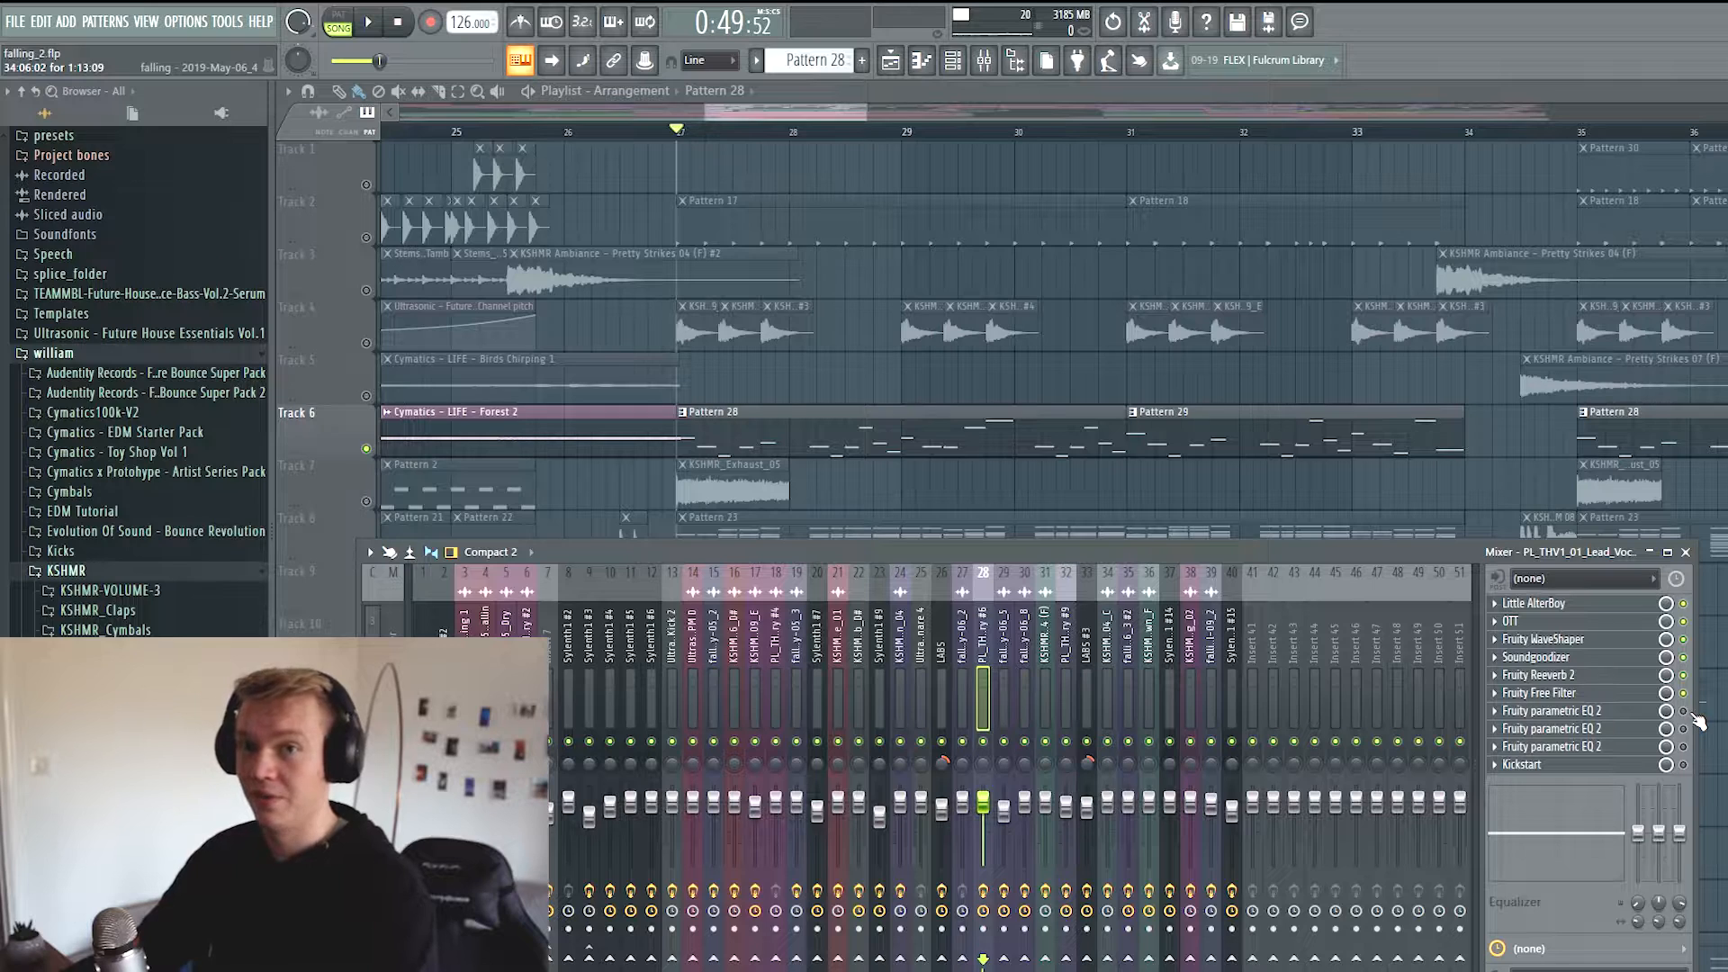
pyautogui.press('space')
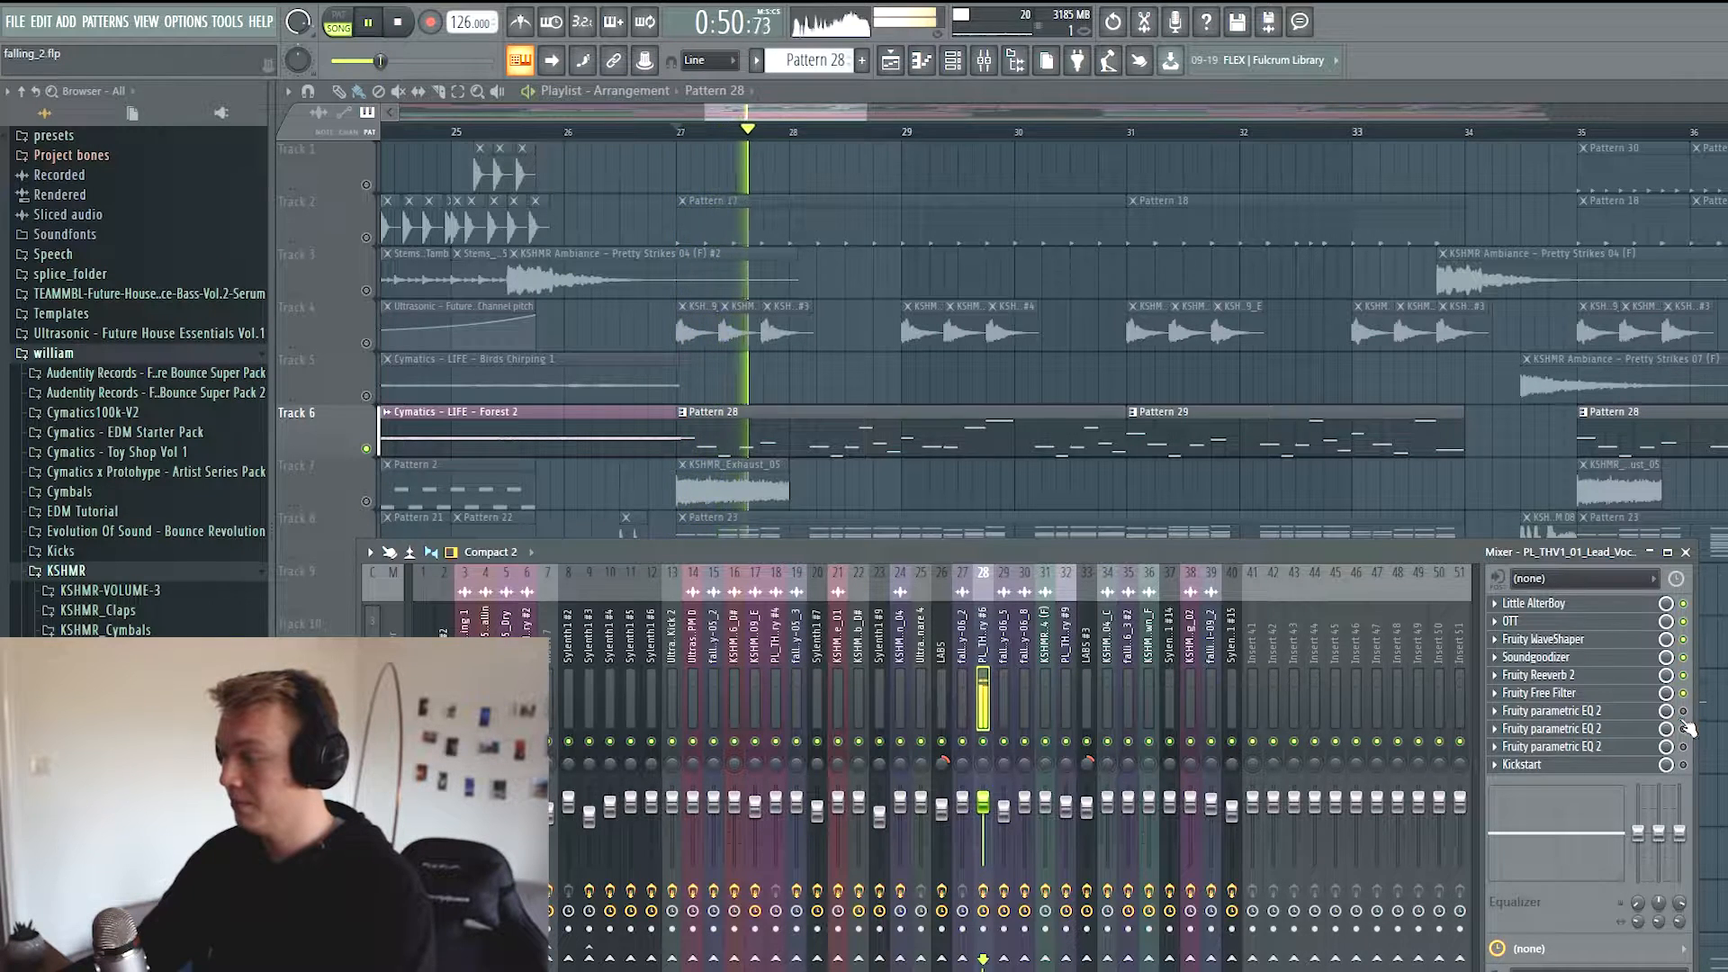
pyautogui.press('space')
pyautogui.press('space')
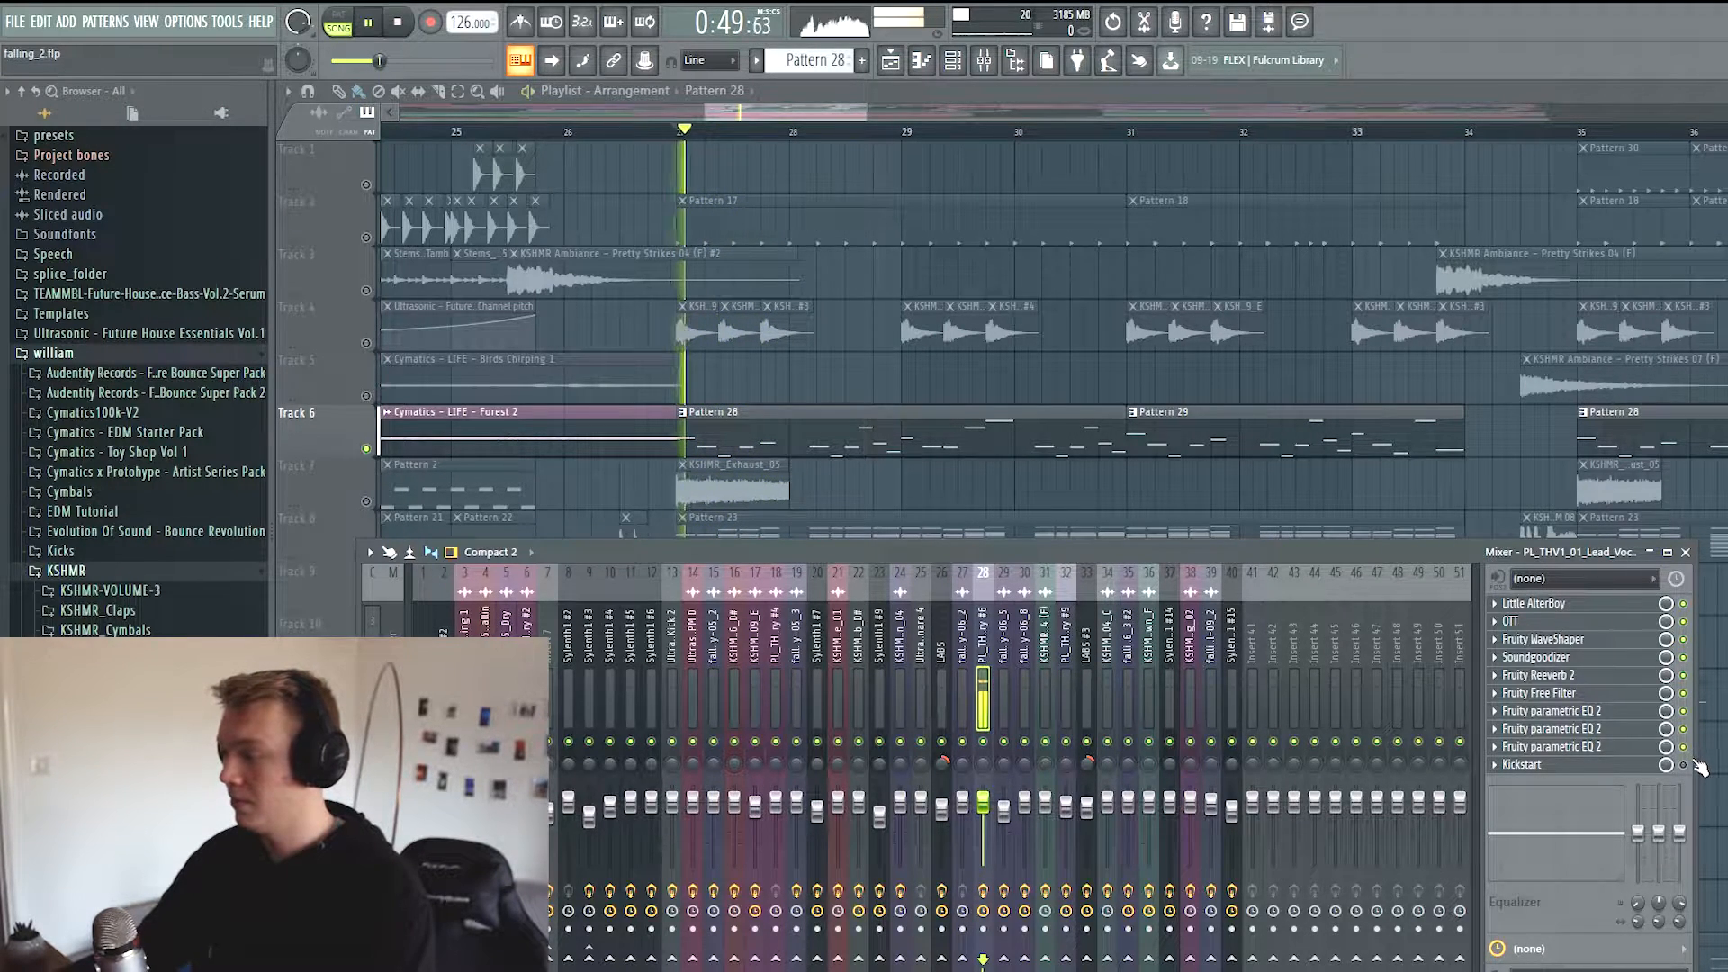
pyautogui.press('space')
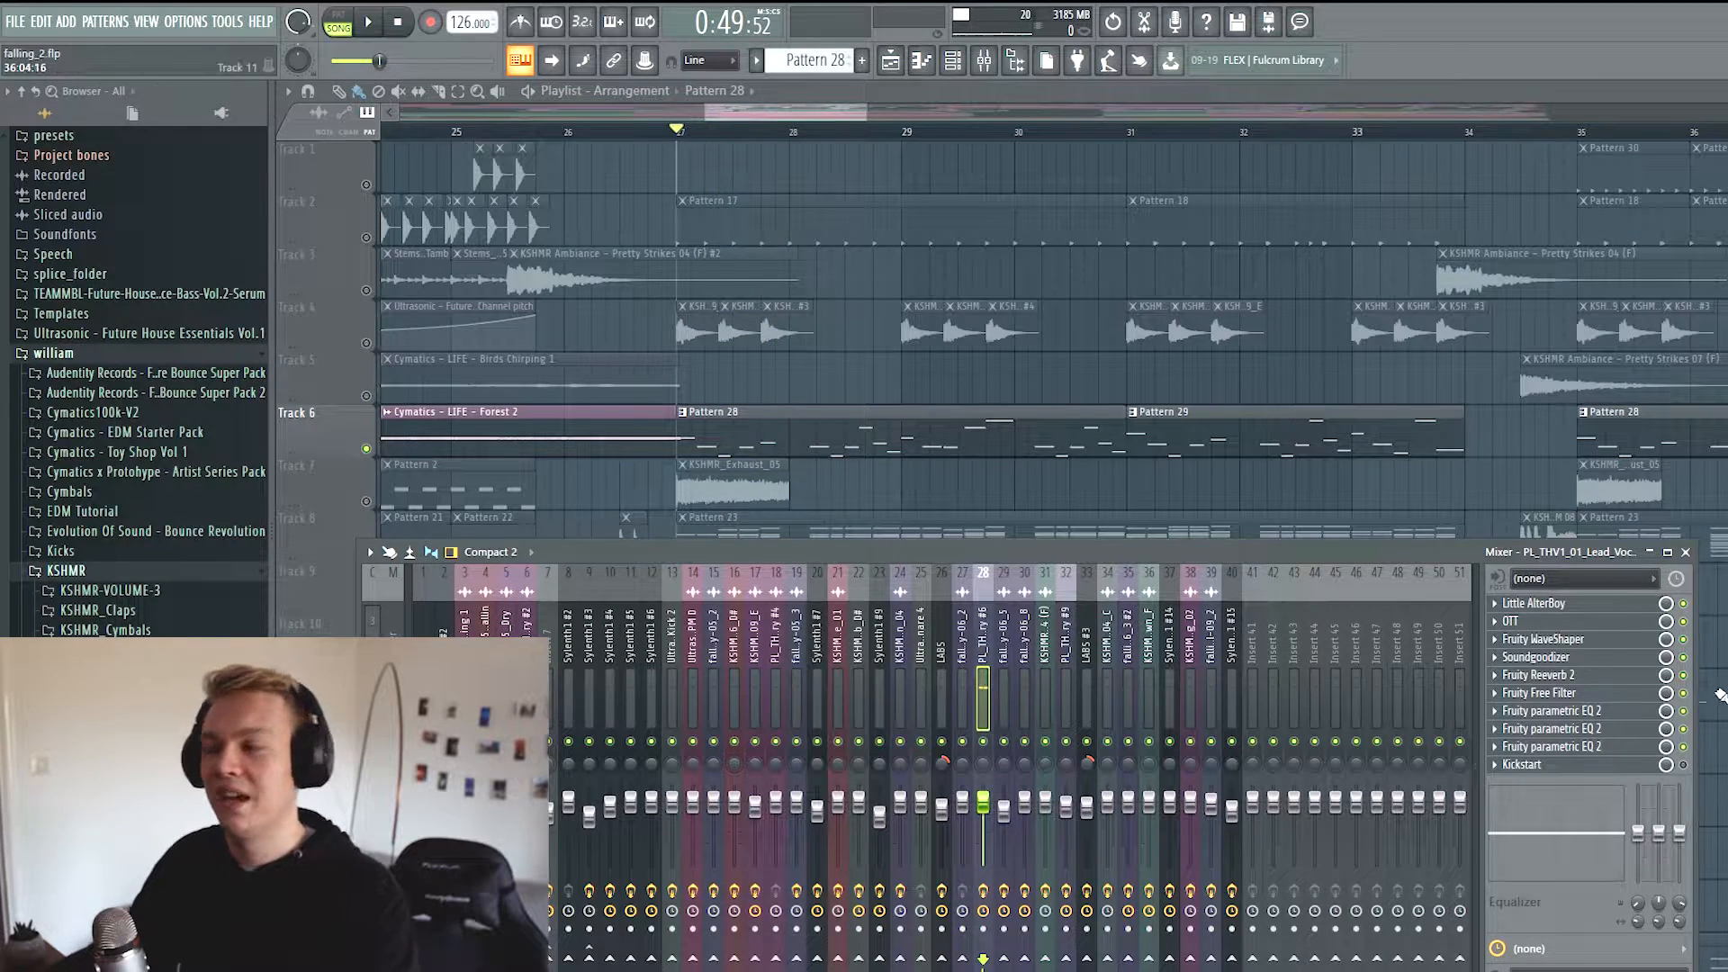
pyautogui.press('F9')
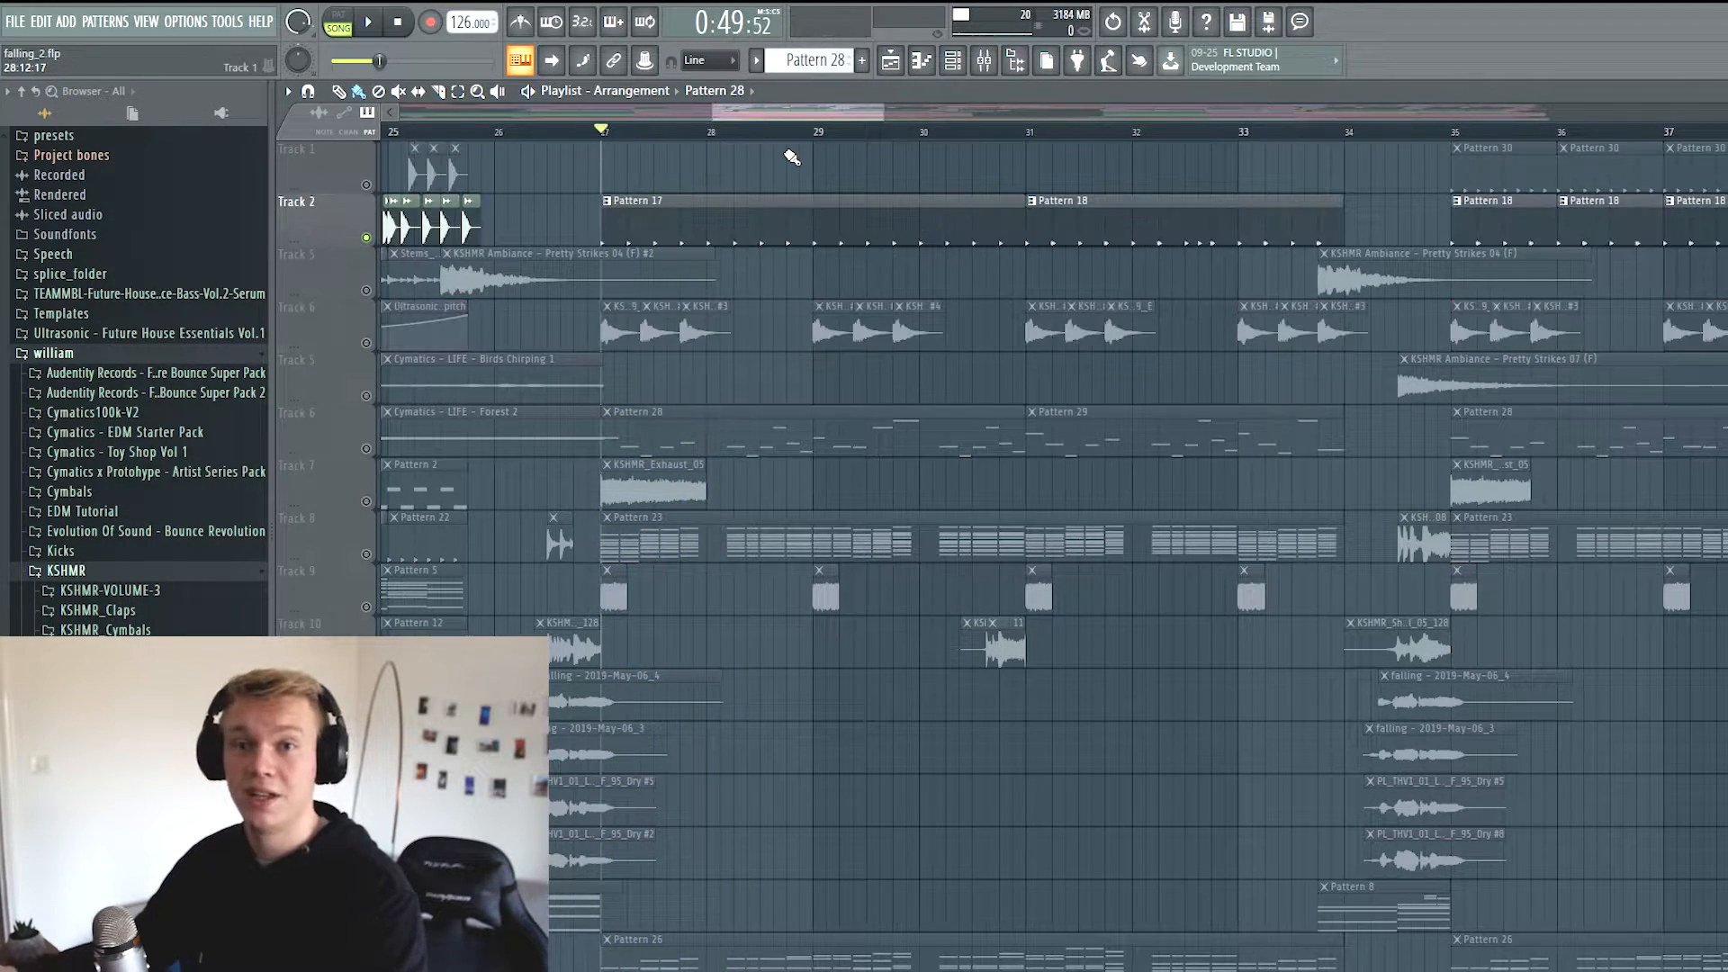
# Check the channels of the Track 2 pattern, and audition Pattern 23 with Track 8 soloed
pyautogui.doubleClick(804, 219)
pyautogui.press('F6')
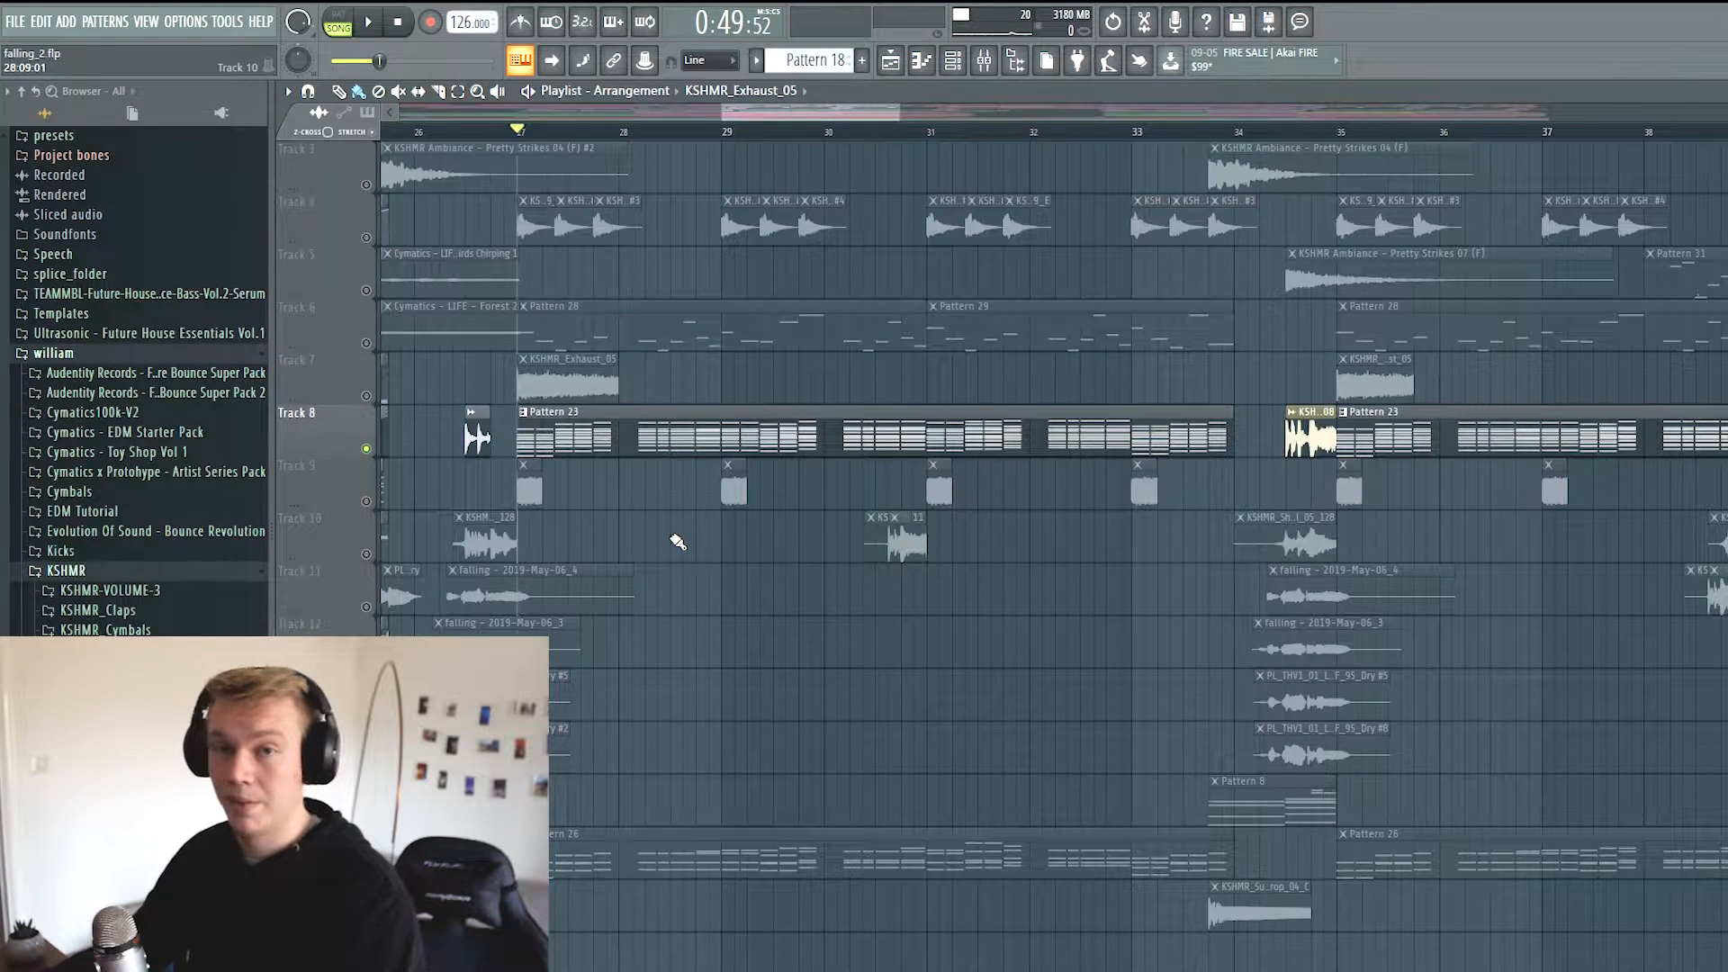
pyautogui.press('space')
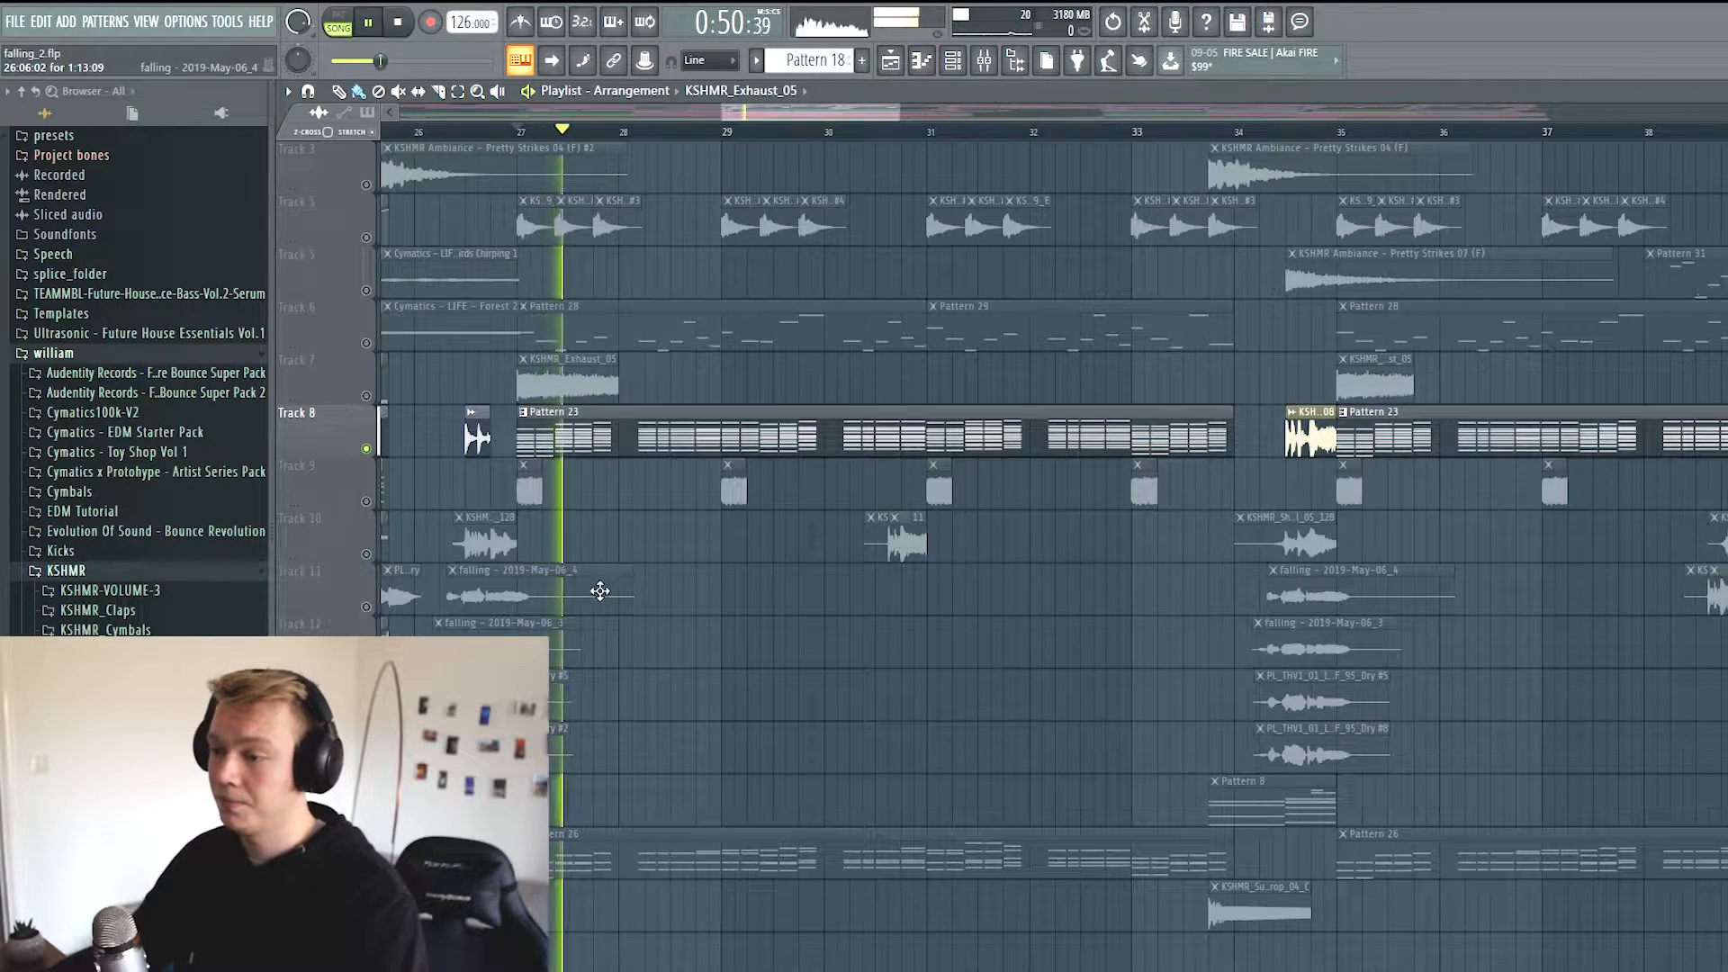
pyautogui.scroll(-1, 548, 612)
pyautogui.scroll(3, 382, 270)
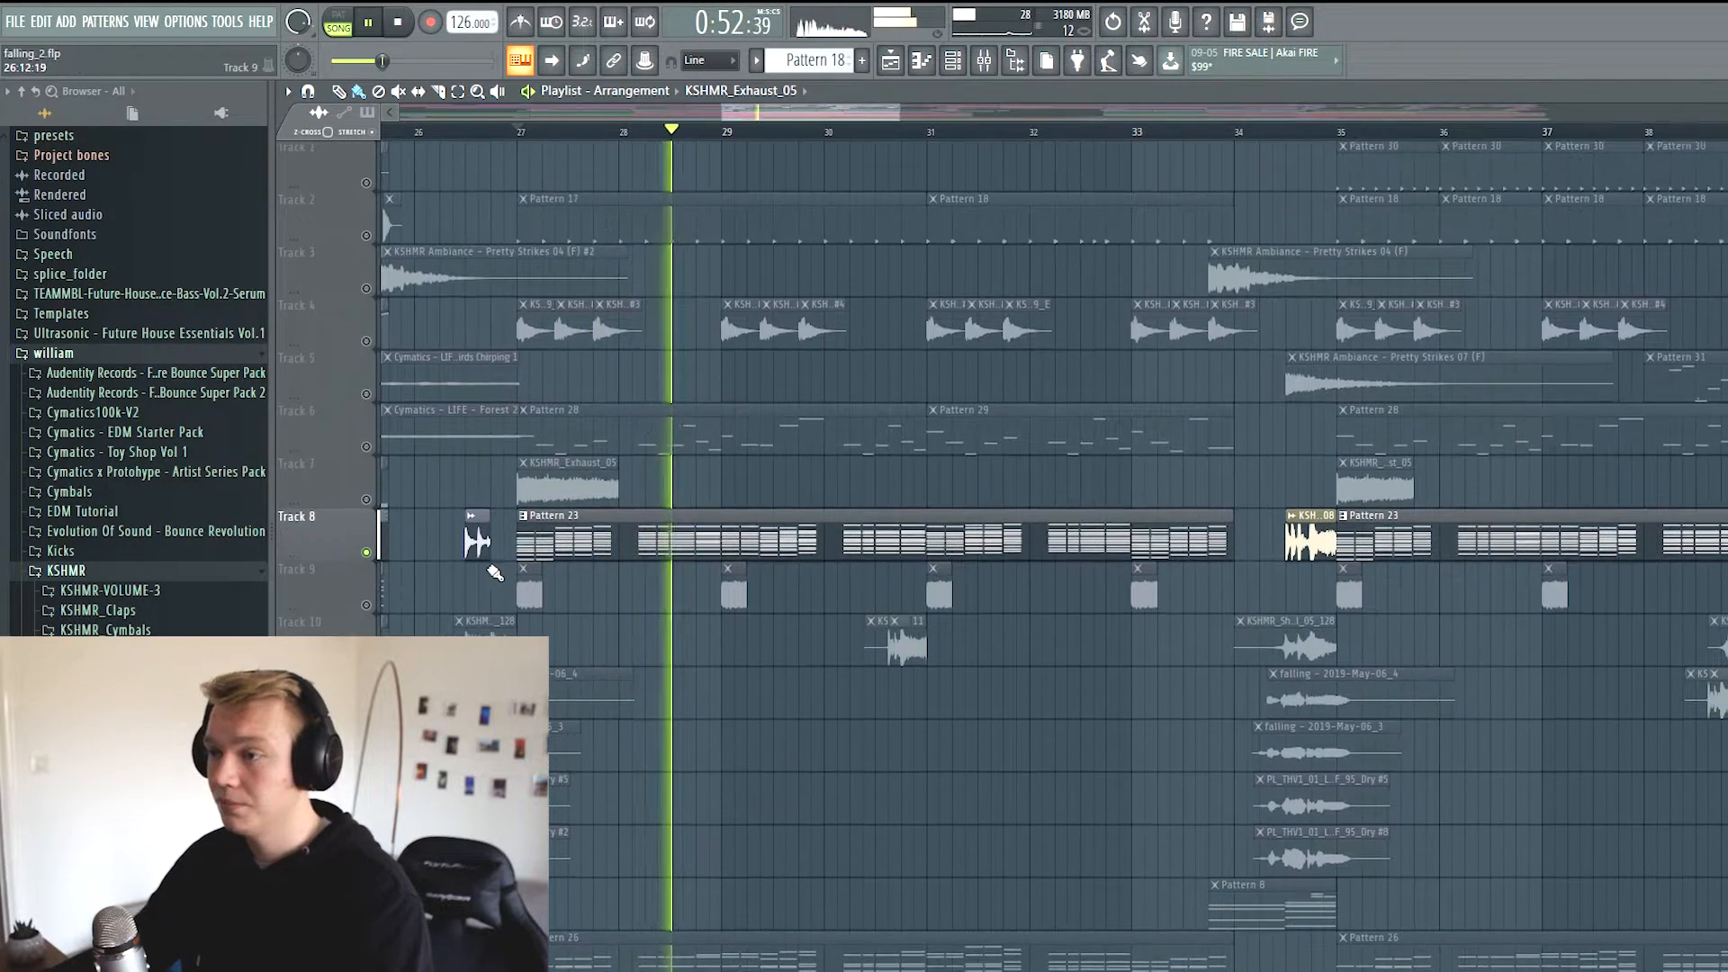
pyautogui.press('space')
# Unmute Tracks 2 to 7 alongside Track 8, add Track 9 during playback, and audition the section from bar 27
pyautogui.moveTo(369, 292); pyautogui.dragTo(384, 514)
pyautogui.press('space')
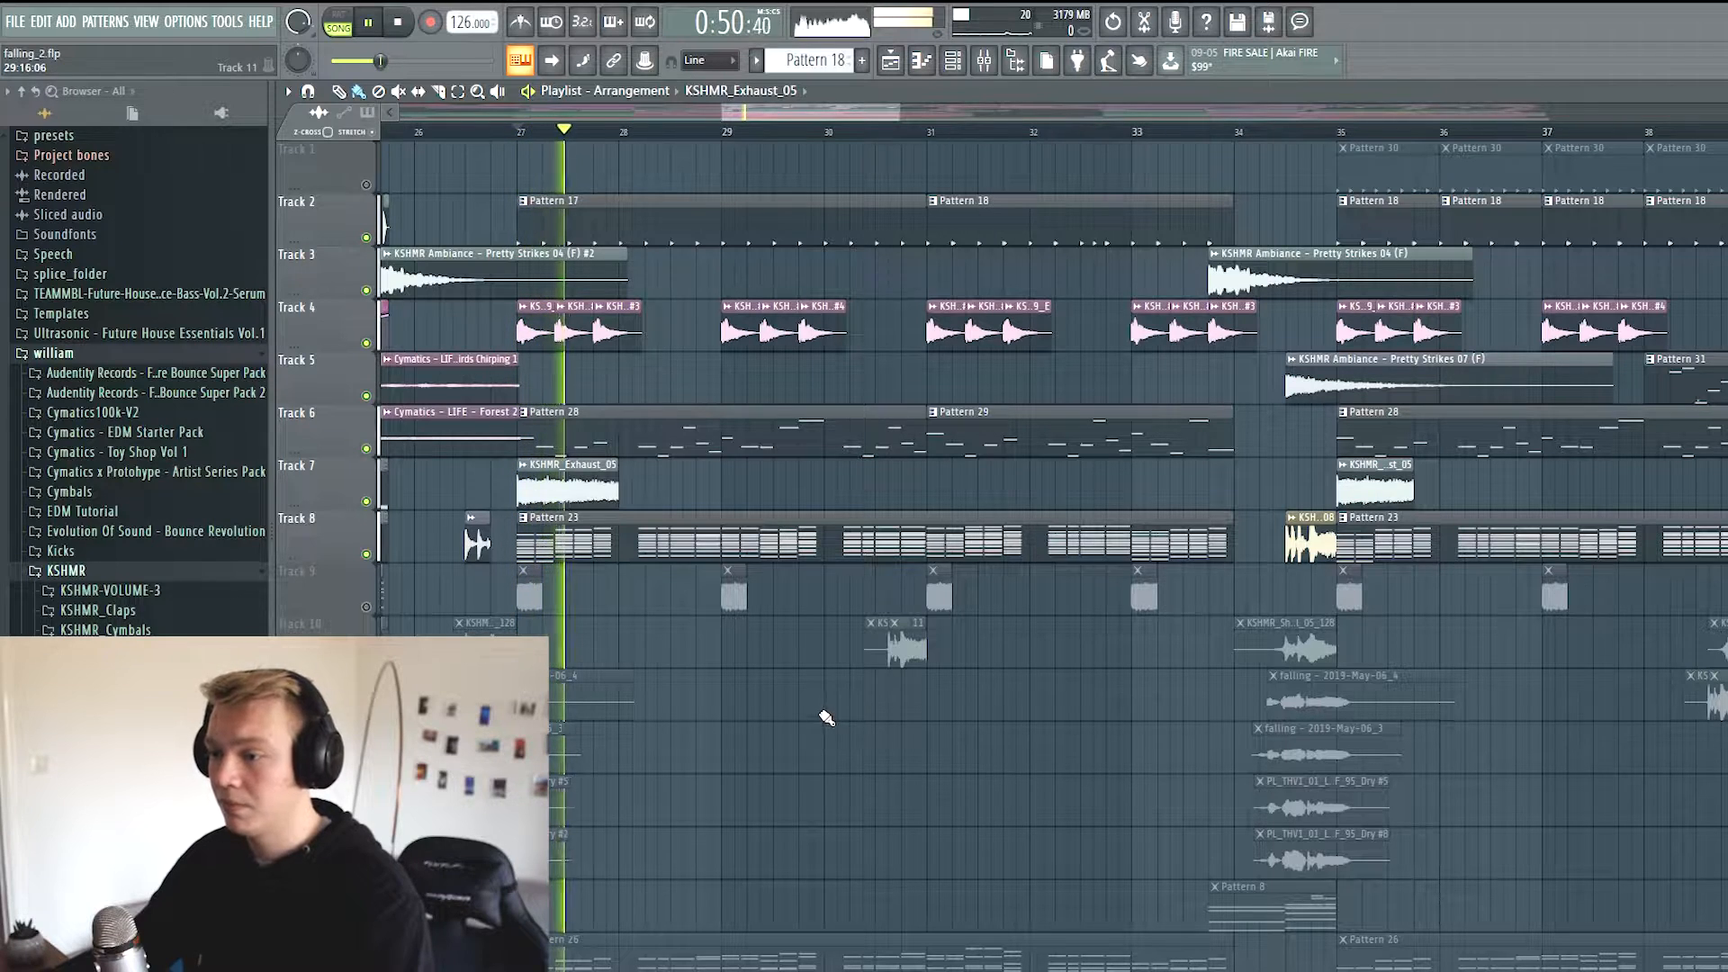
pyautogui.click(365, 607)
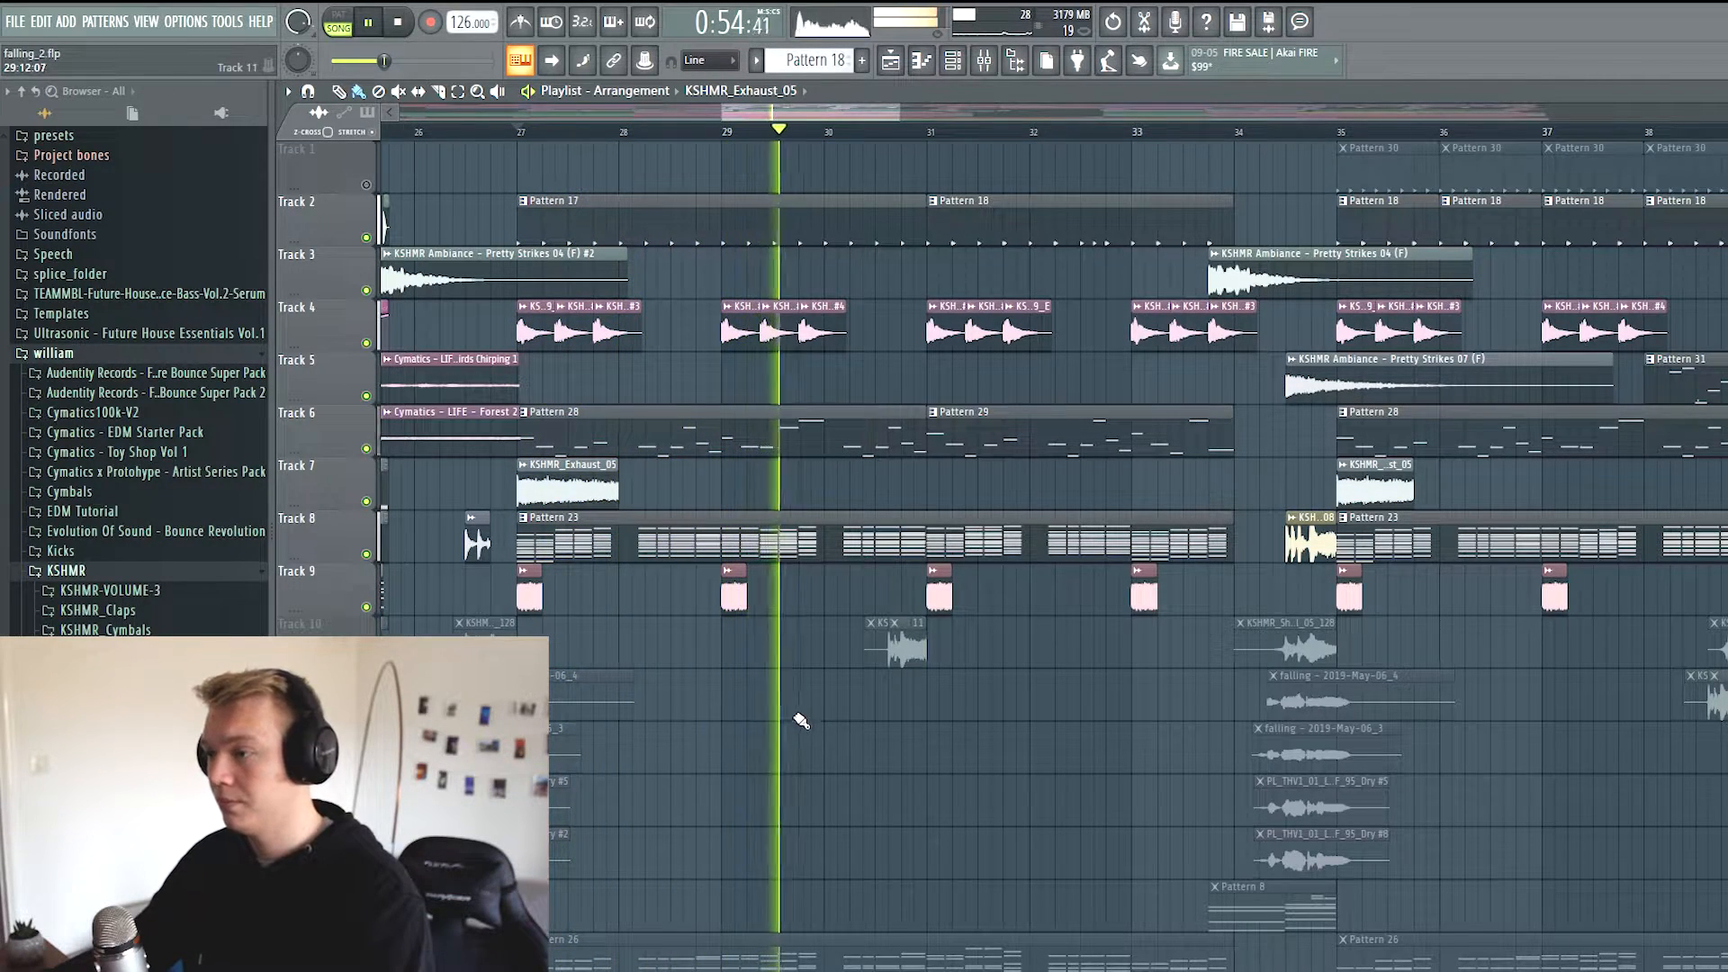
pyautogui.press('space')
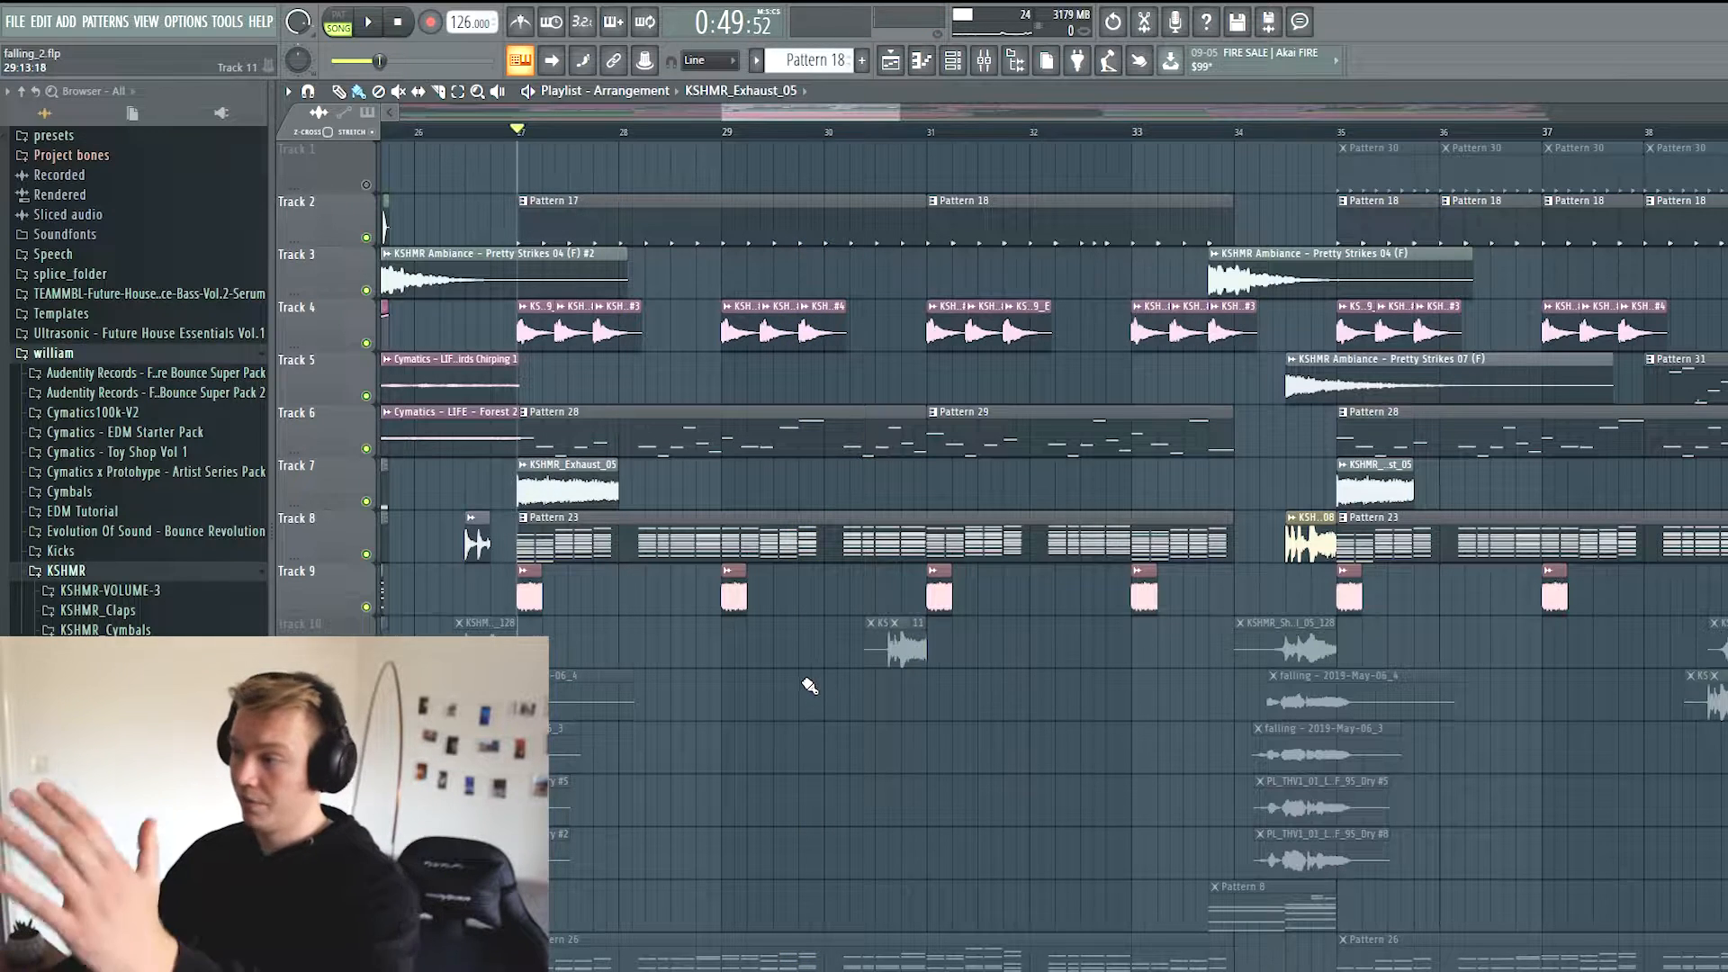
# Unmute Track 10 and audition its fill before bar 31 together with the other active tracks
pyautogui.scroll(-3, 765, 675)
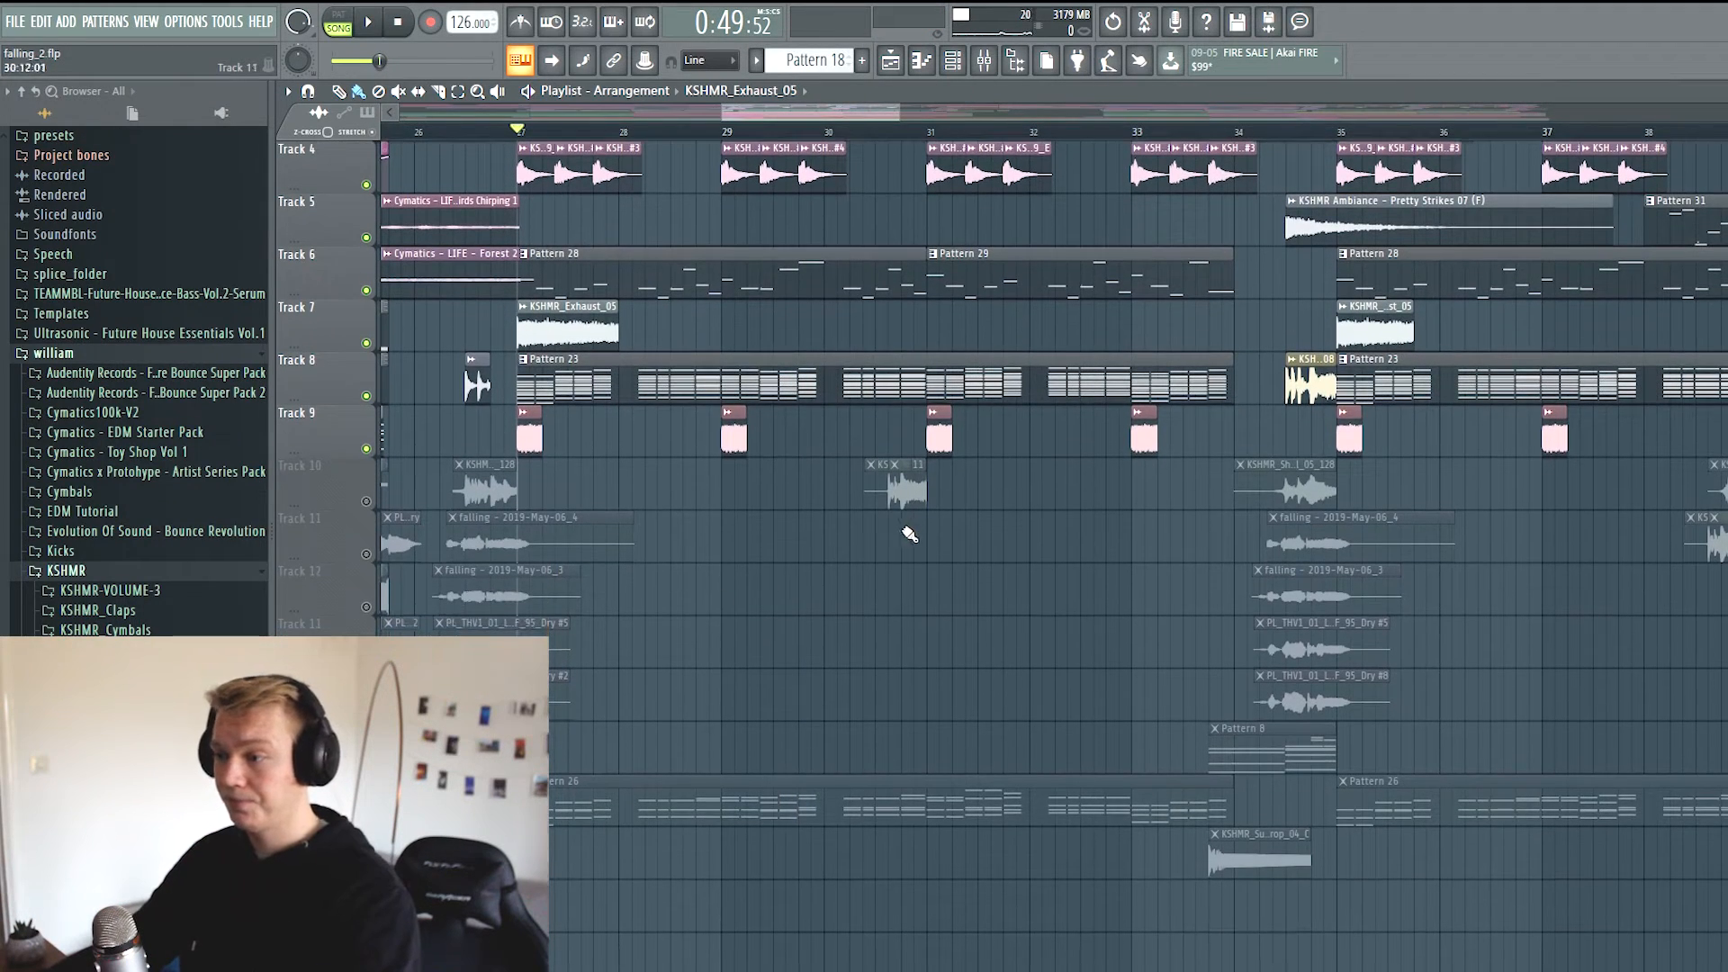
pyautogui.click(366, 502)
pyautogui.click(878, 132)
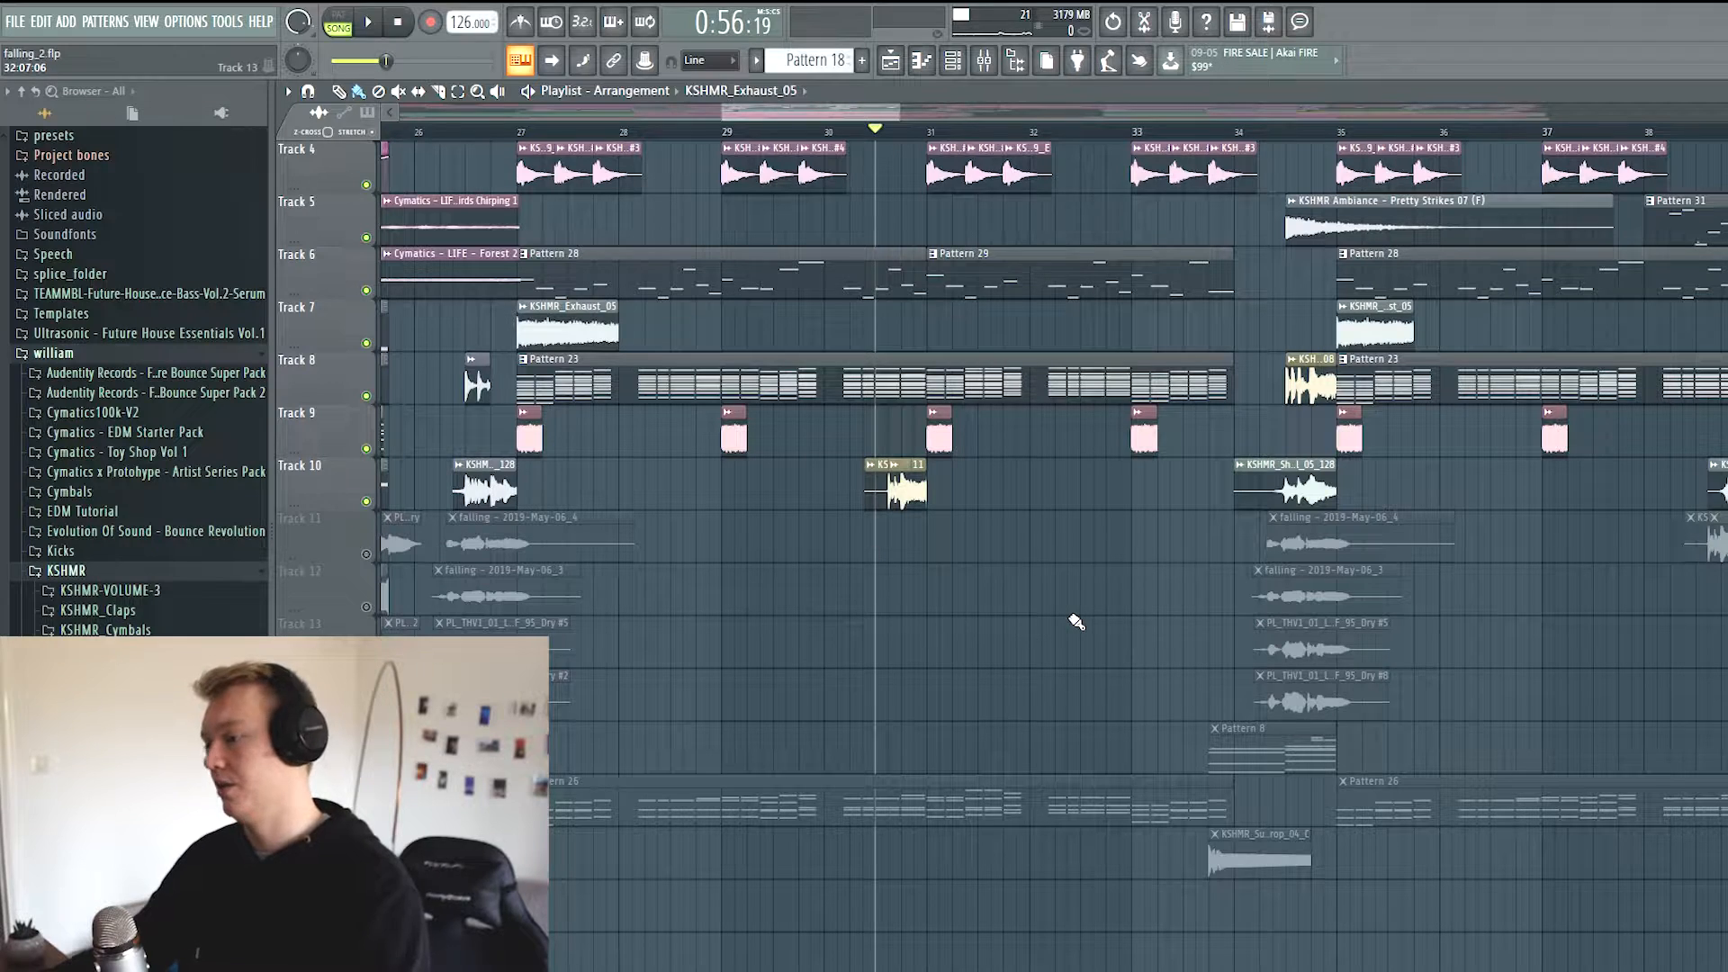
pyautogui.press('space')
pyautogui.press('space')
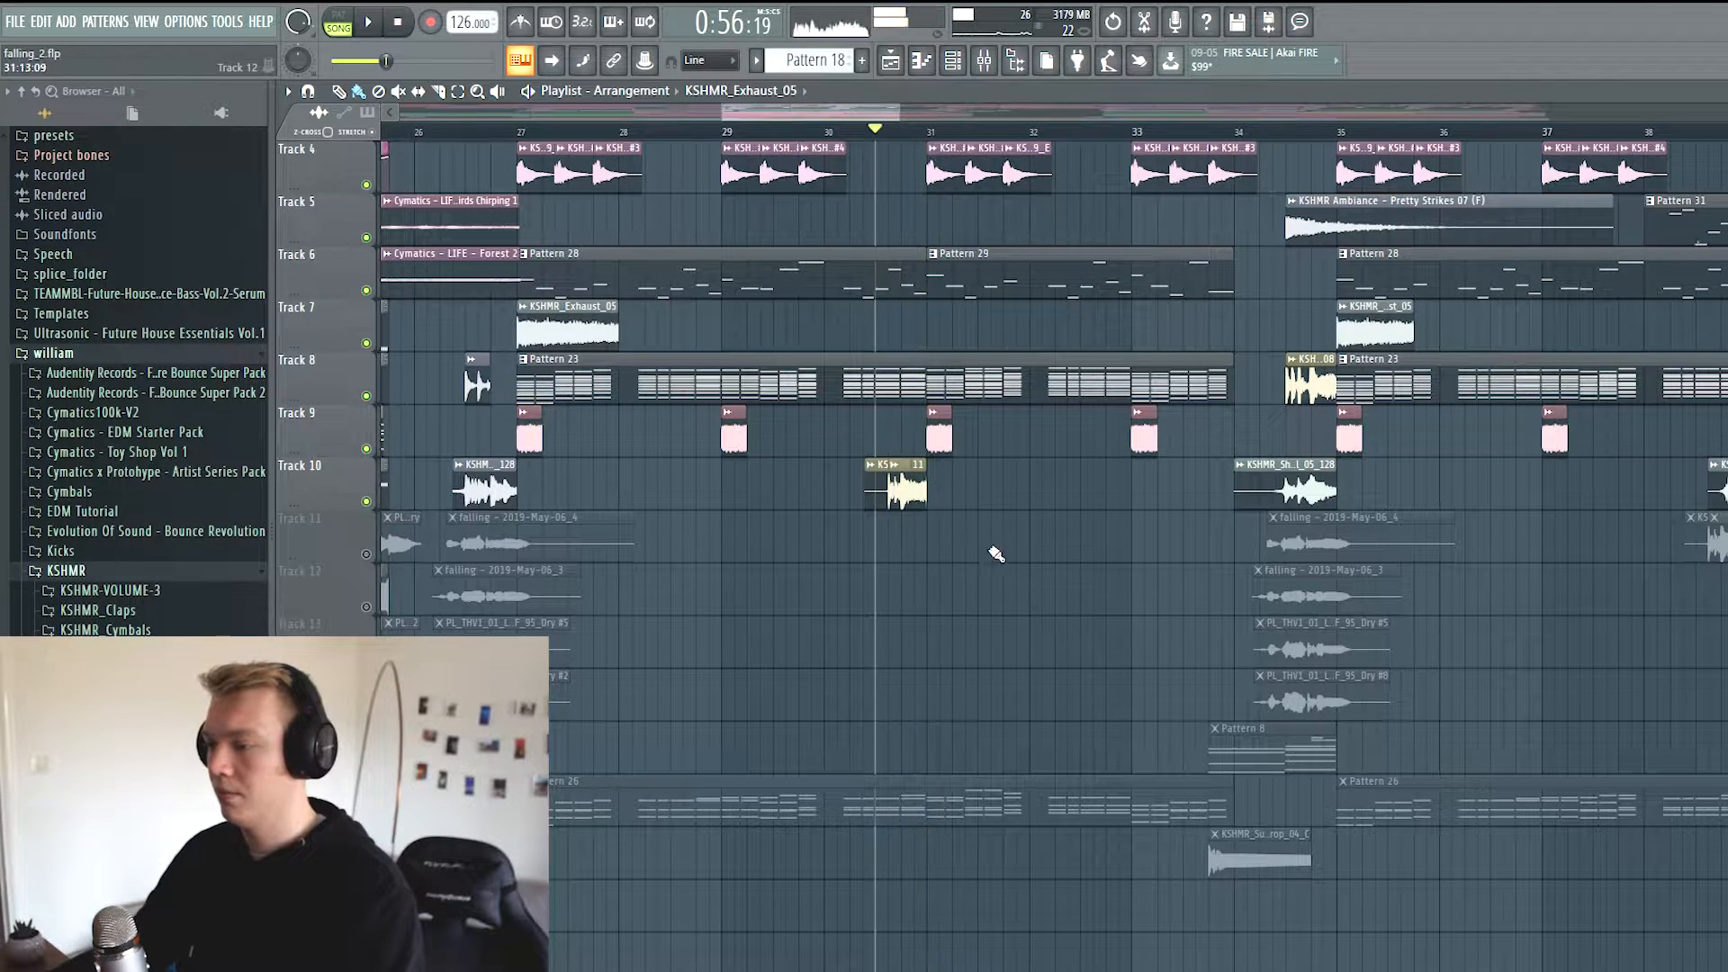
# Solo Track 10 and audition its fill on its own
pyautogui.keyDown('ctrl'); pyautogui.click(366, 501); pyautogui.keyUp('ctrl')
pyautogui.press('space')
pyautogui.press('space')
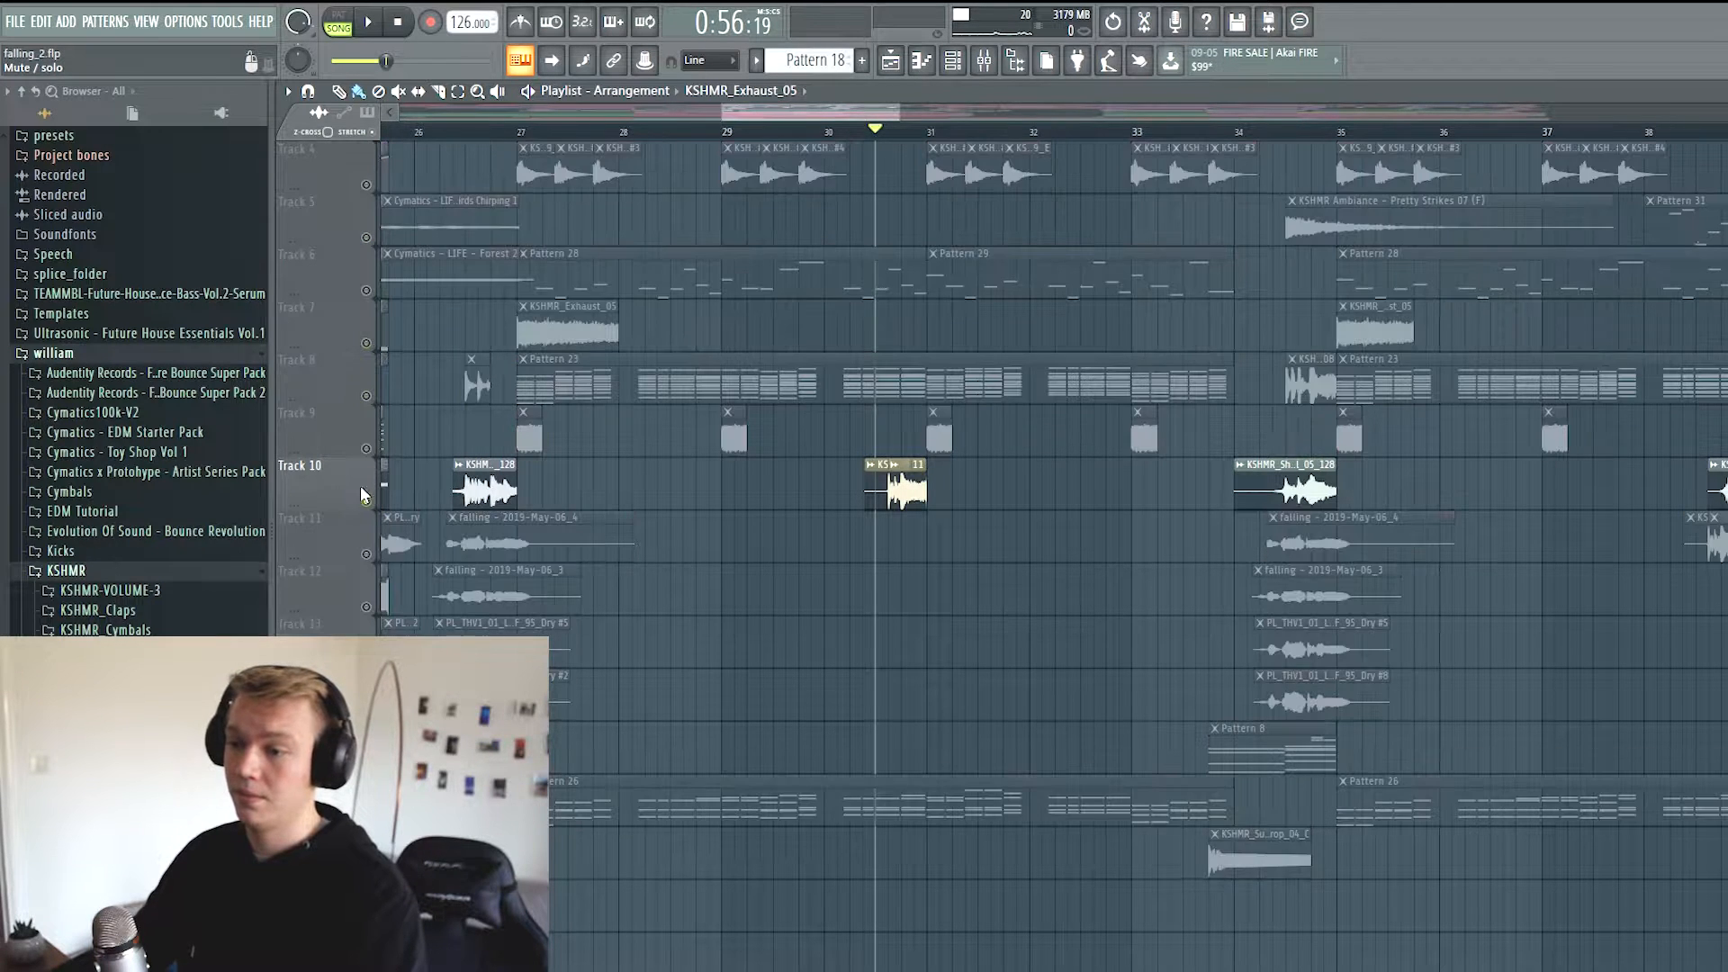
# Restore the other section tracks, include the Pattern 26 track, and play the combined layers from bar 27
pyautogui.click(367, 449)
pyautogui.click(366, 396)
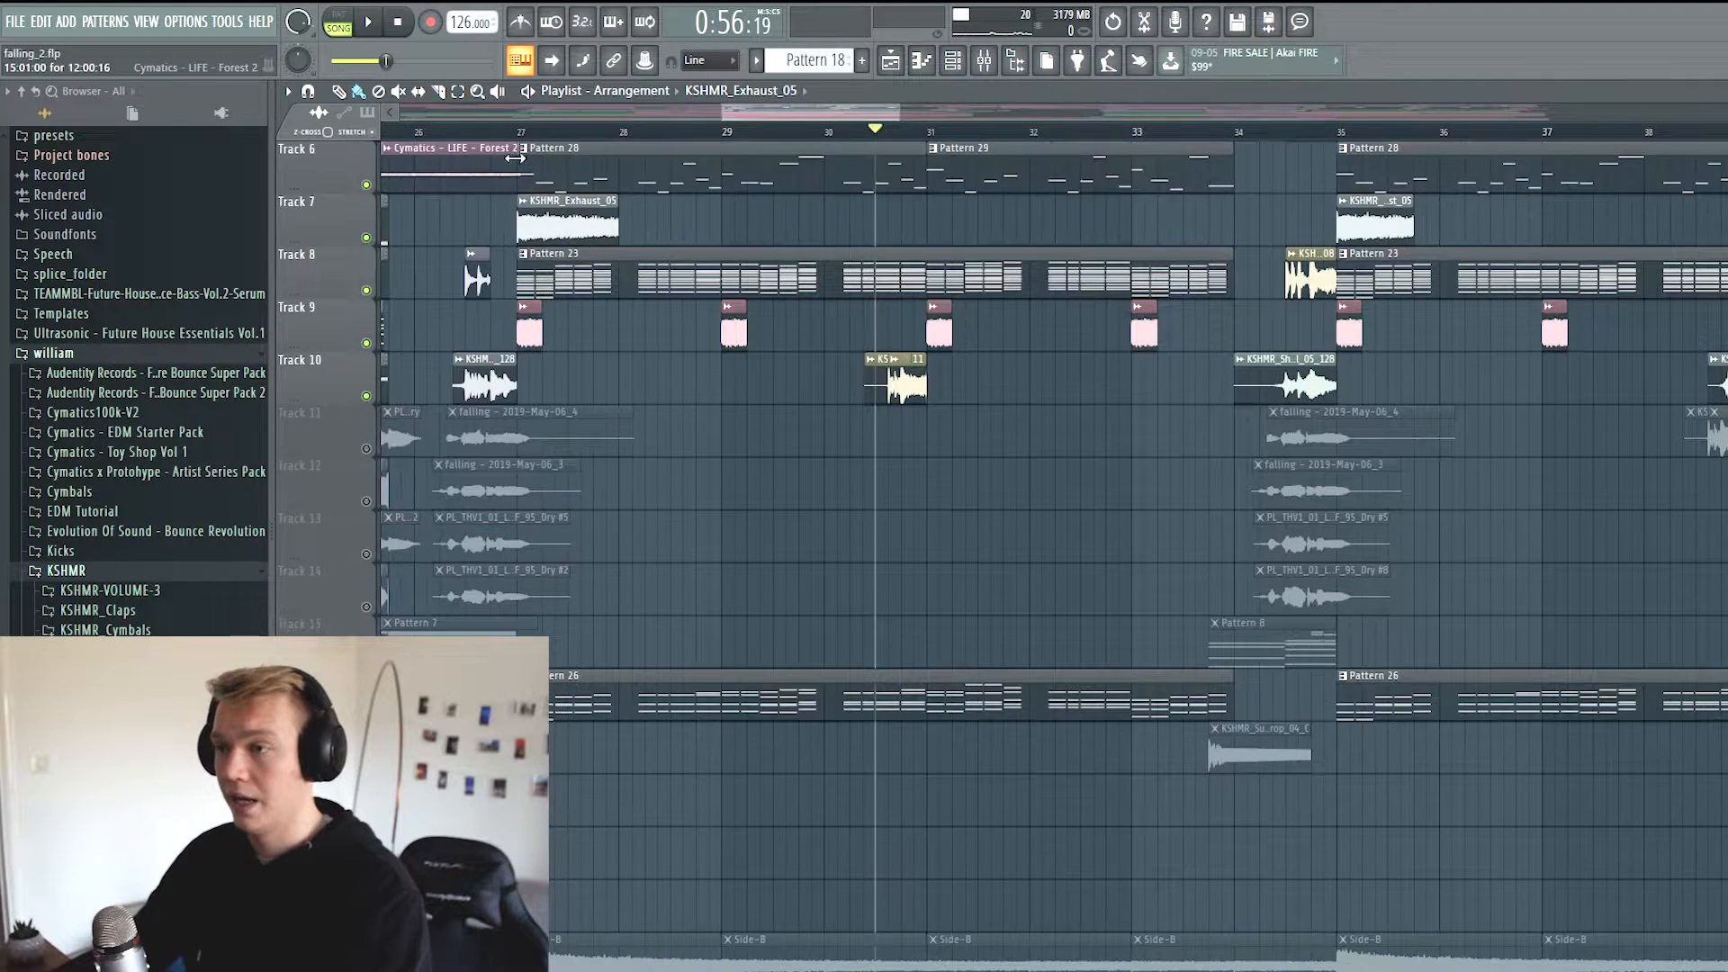
pyautogui.click(519, 132)
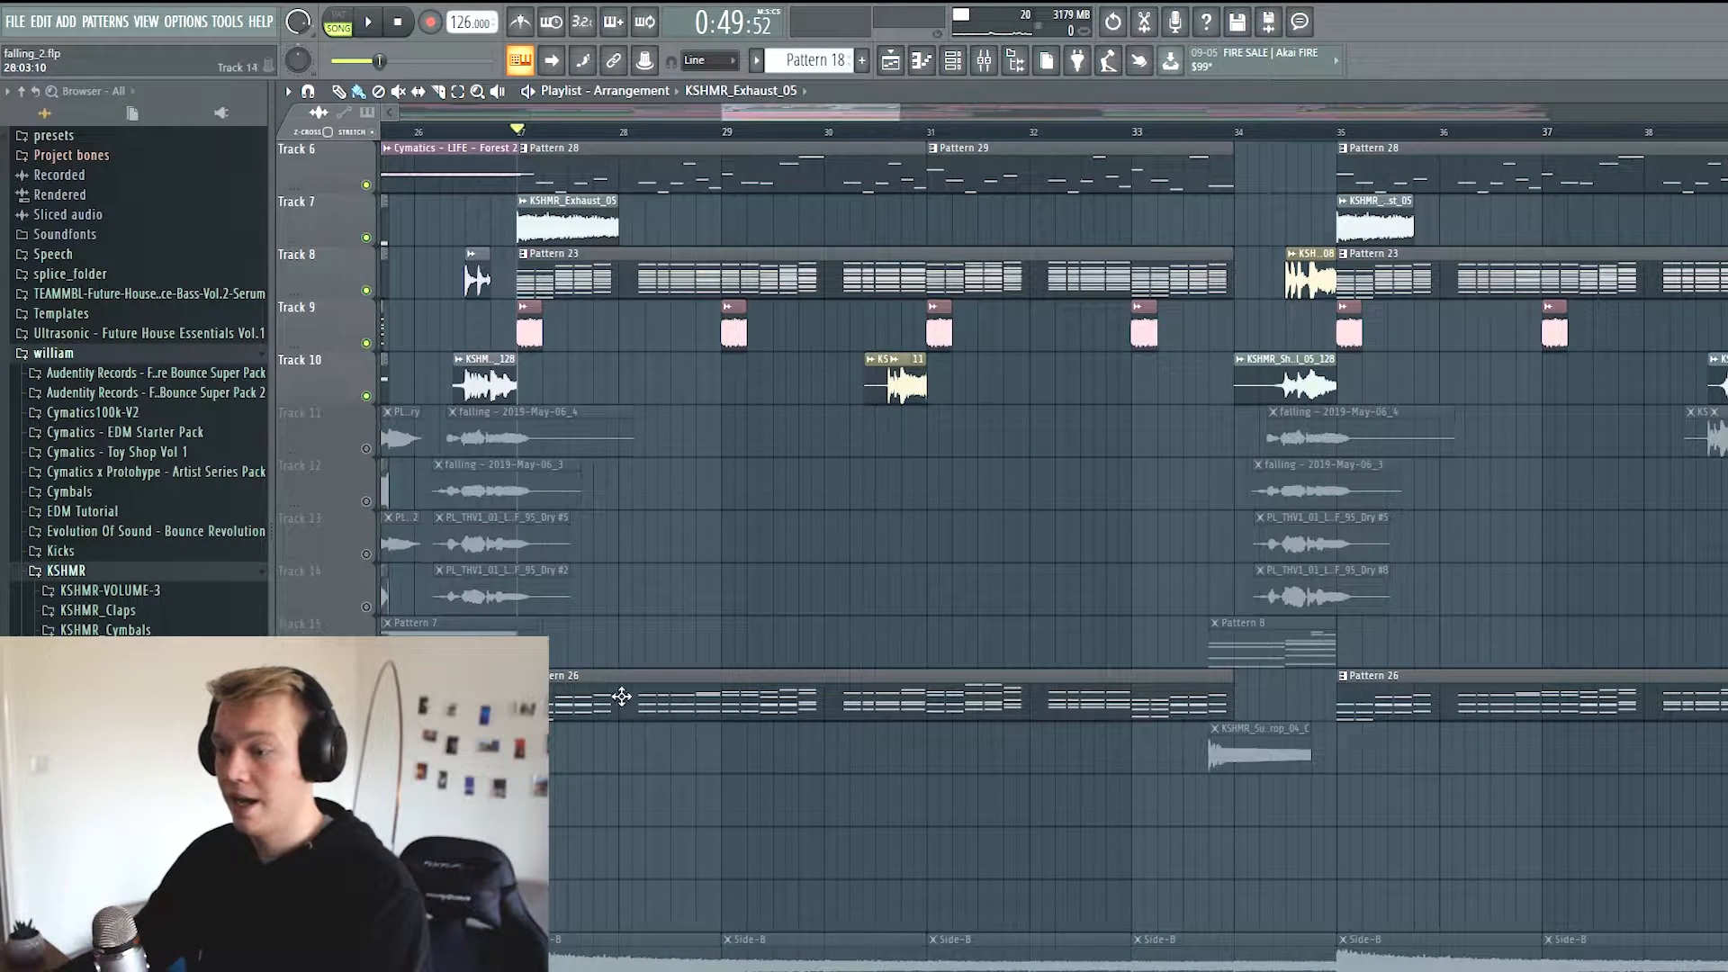
pyautogui.press('space')
# Solo the Pattern 26 track, audition its chords from bar 27, and save the project
pyautogui.rightClick(366, 712)
pyautogui.press('space')
pyautogui.press('space')
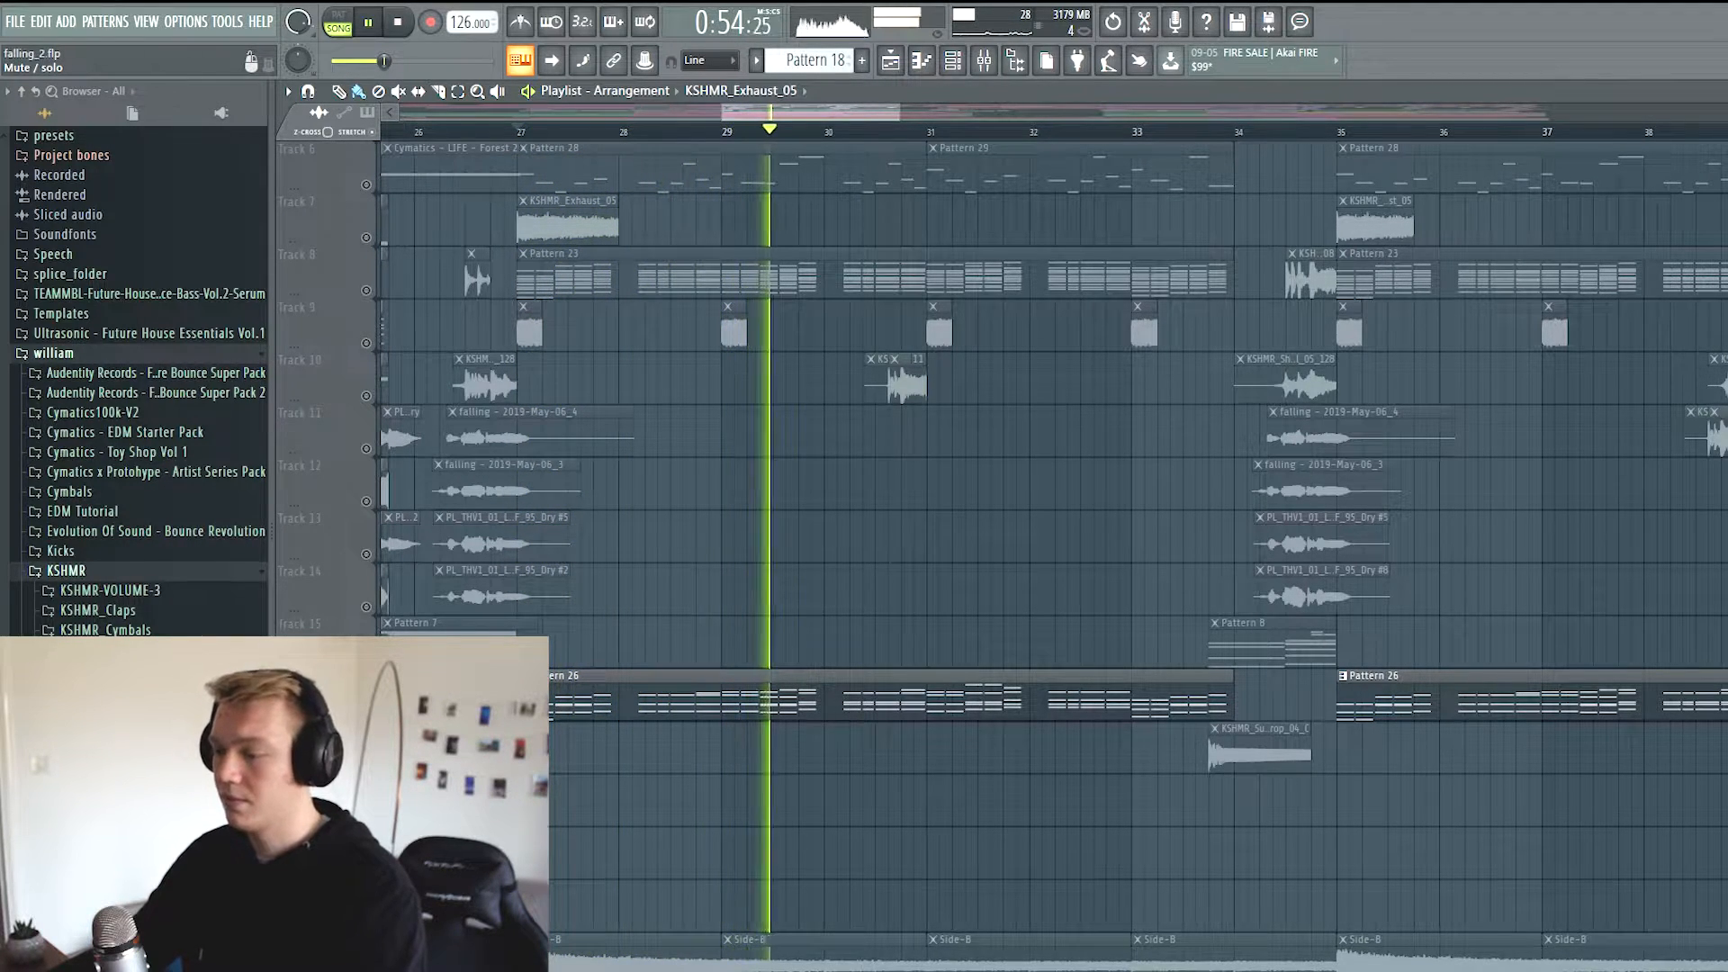
pyautogui.press('space')
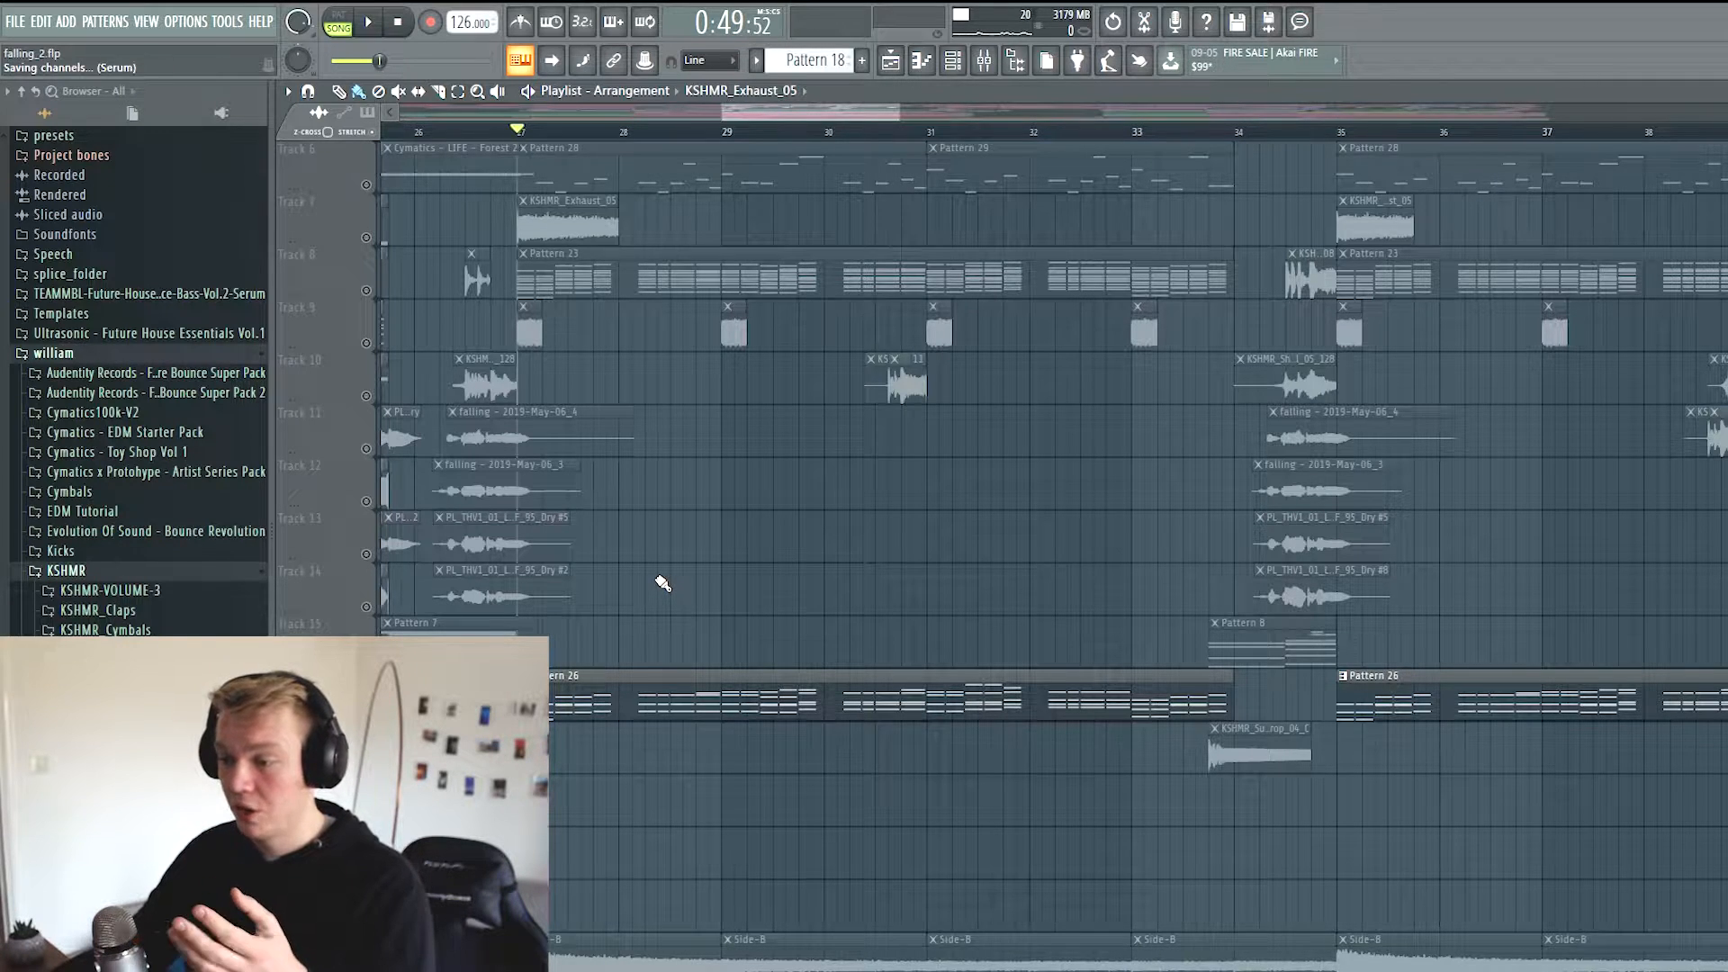
pyautogui.hotkey('ctrl', 's')
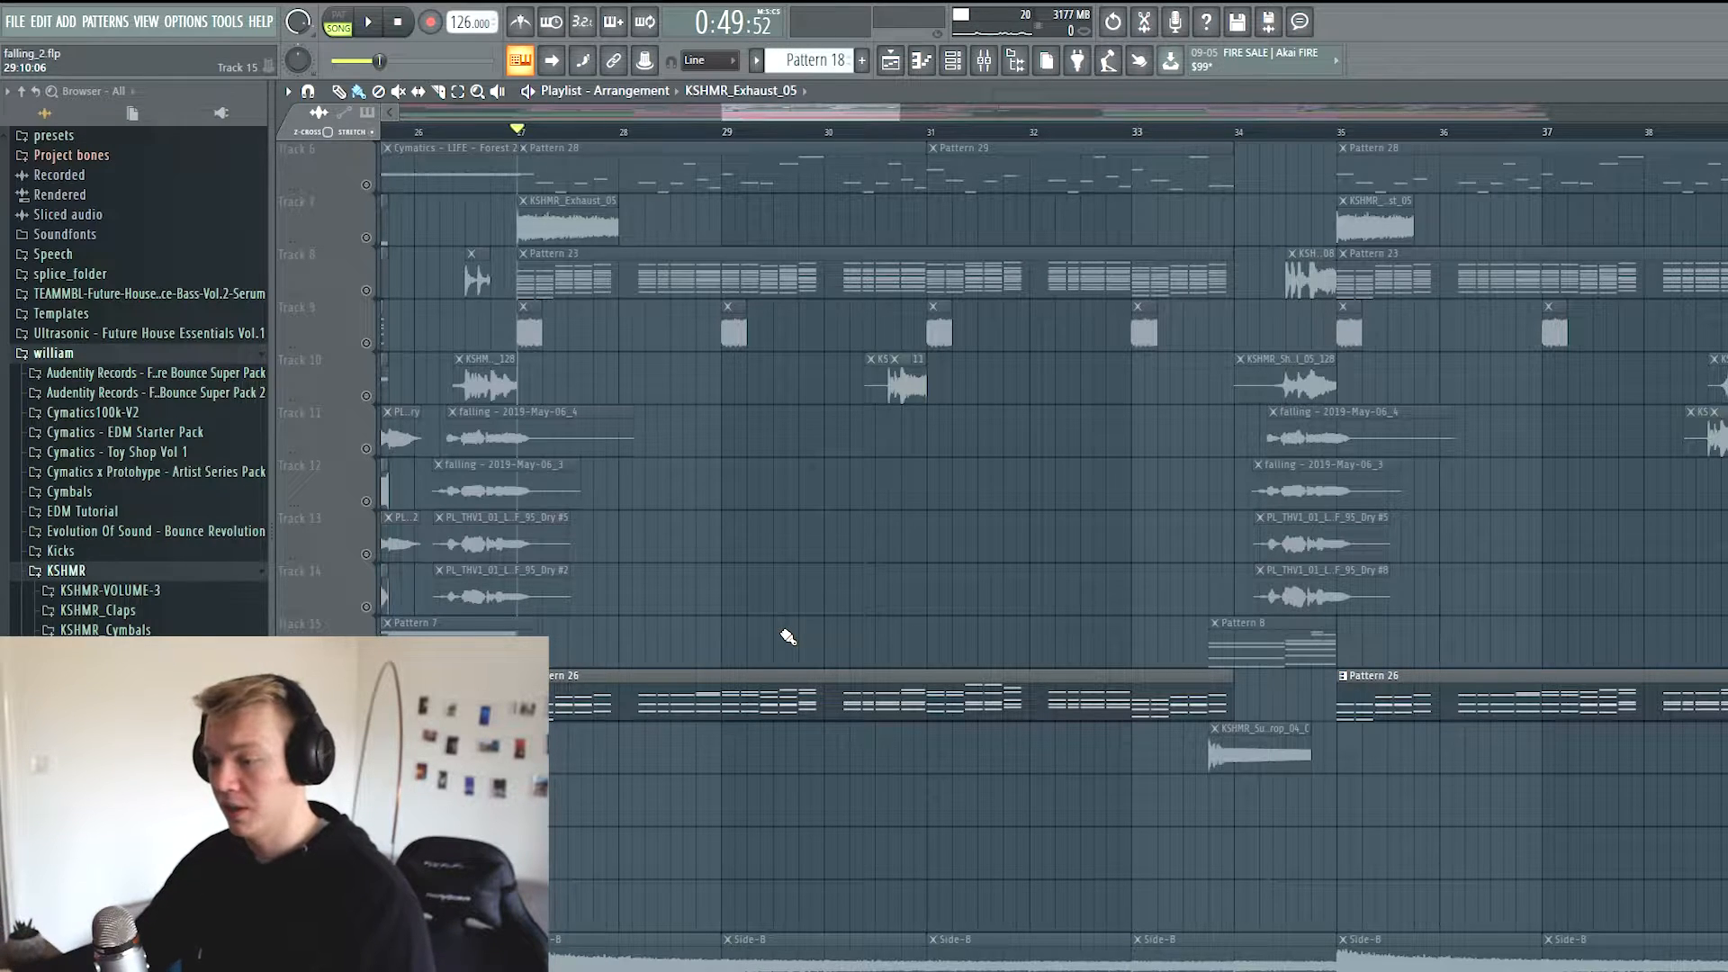
# Examine Pattern 26's LABS chord notes in the piano roll, and return to the playlist
pyautogui.doubleClick(613, 679)
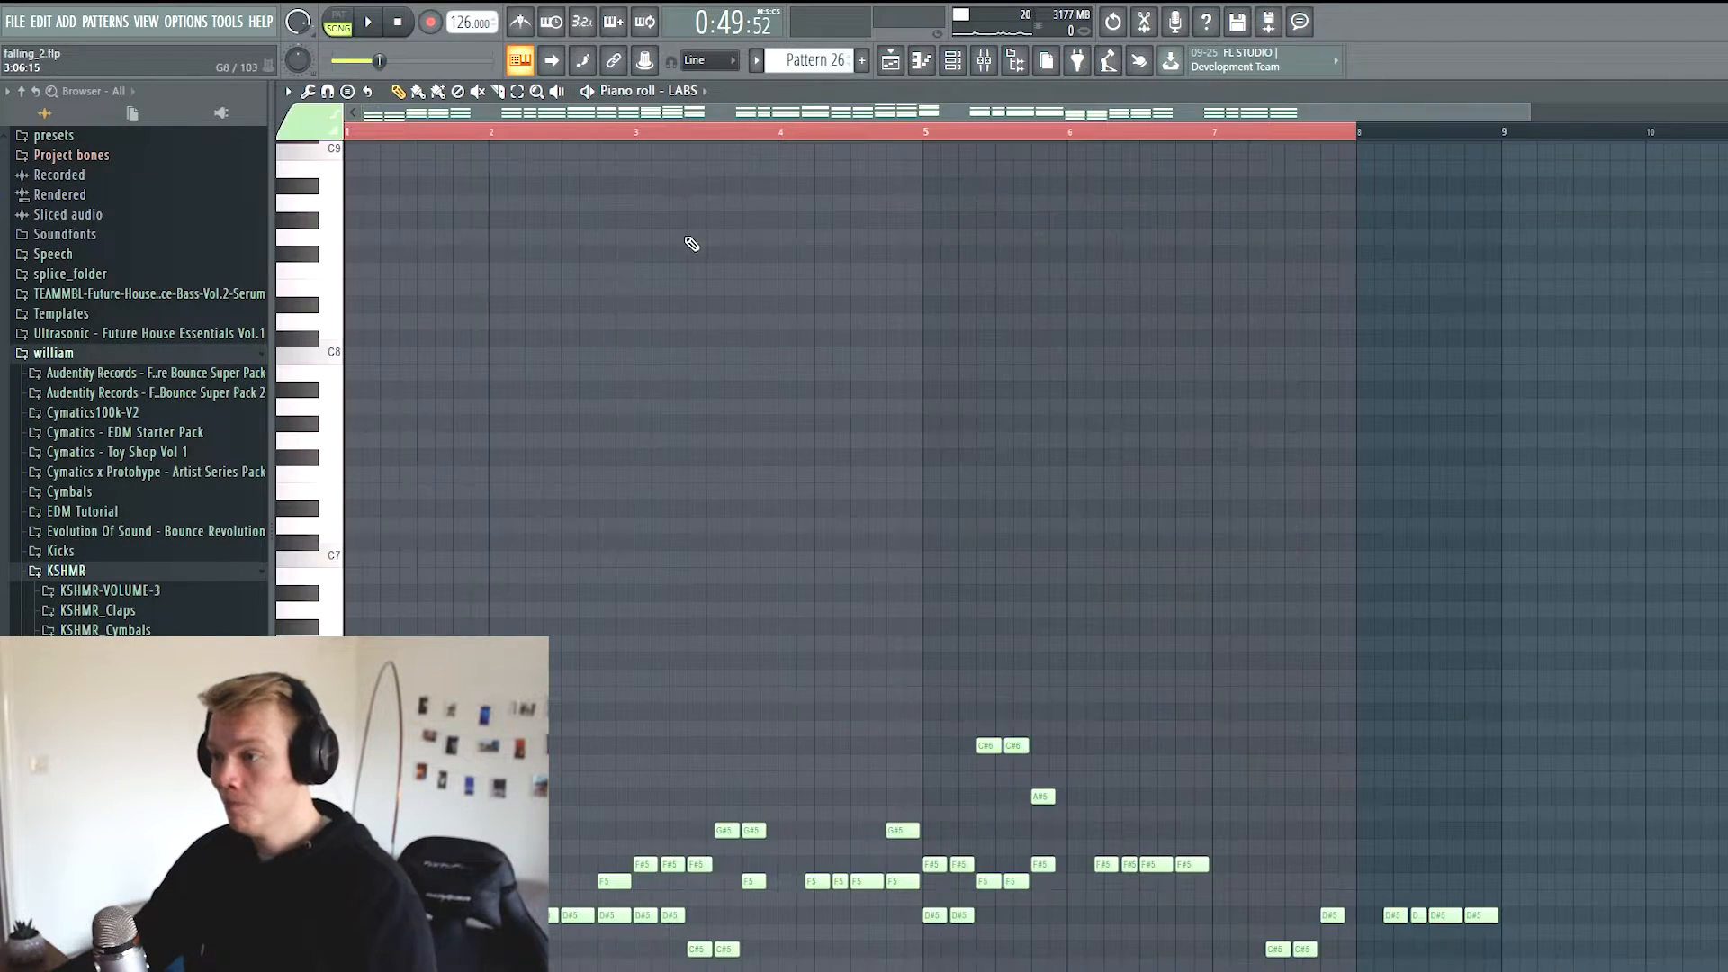
pyautogui.scroll(-3, 807, 751)
pyautogui.scroll(-3, 807, 752)
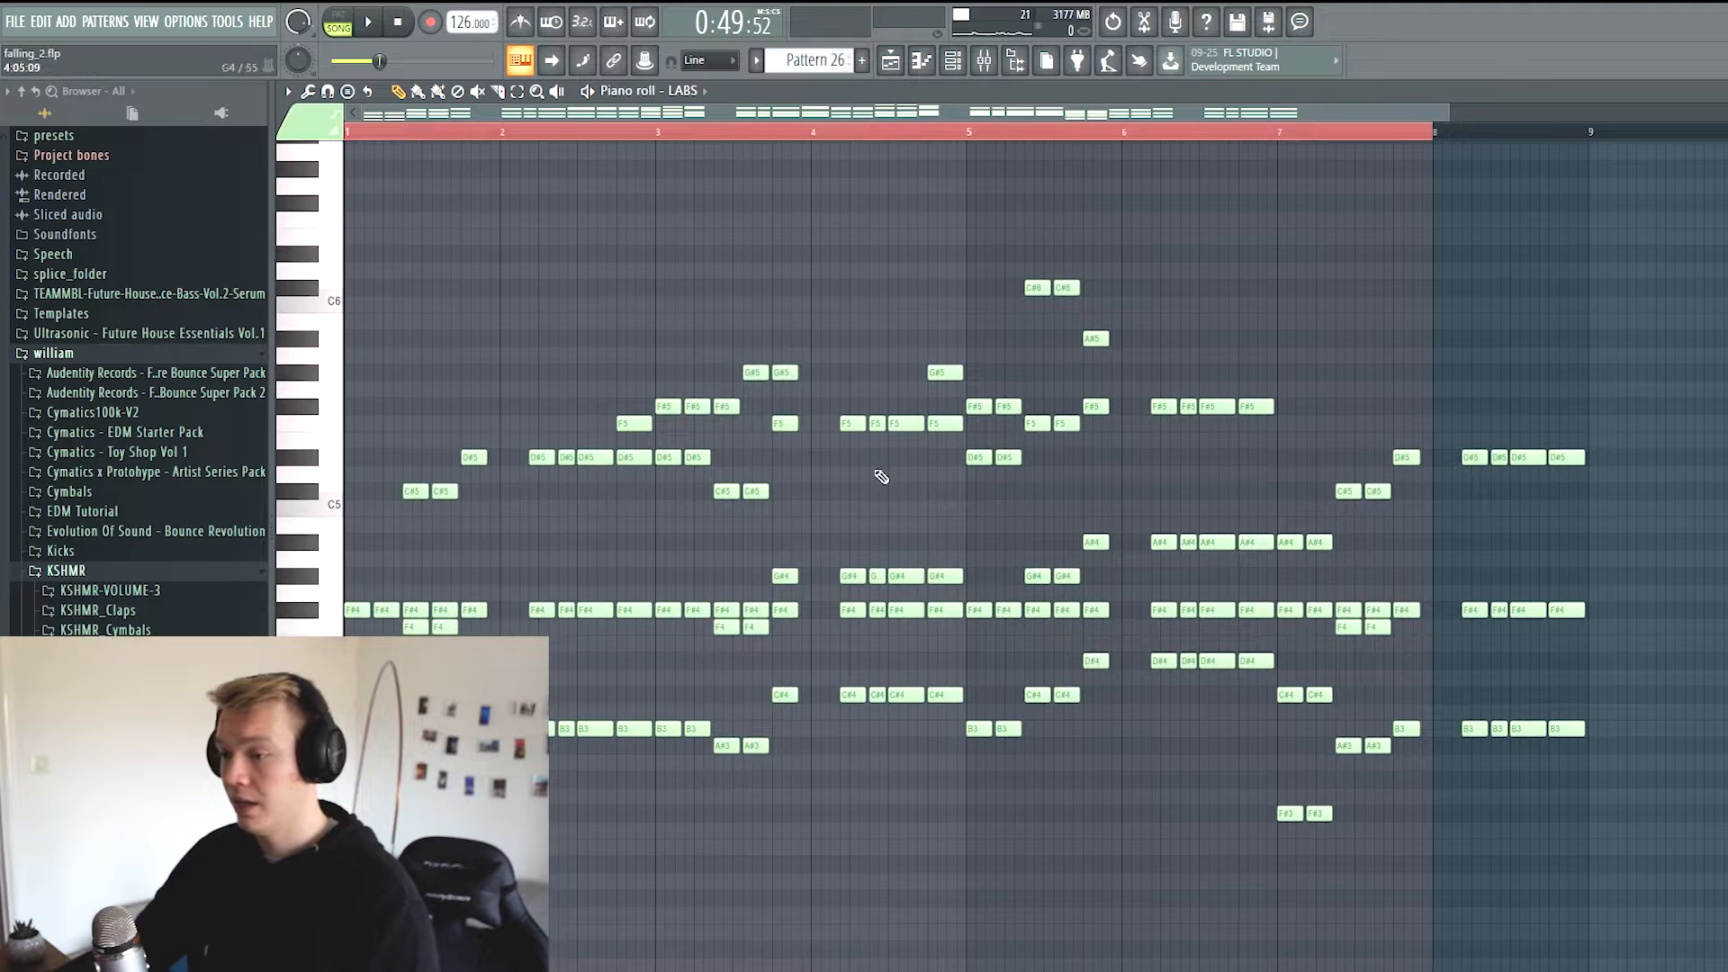
pyautogui.scroll(-1, 912, 115)
pyautogui.click(889, 61)
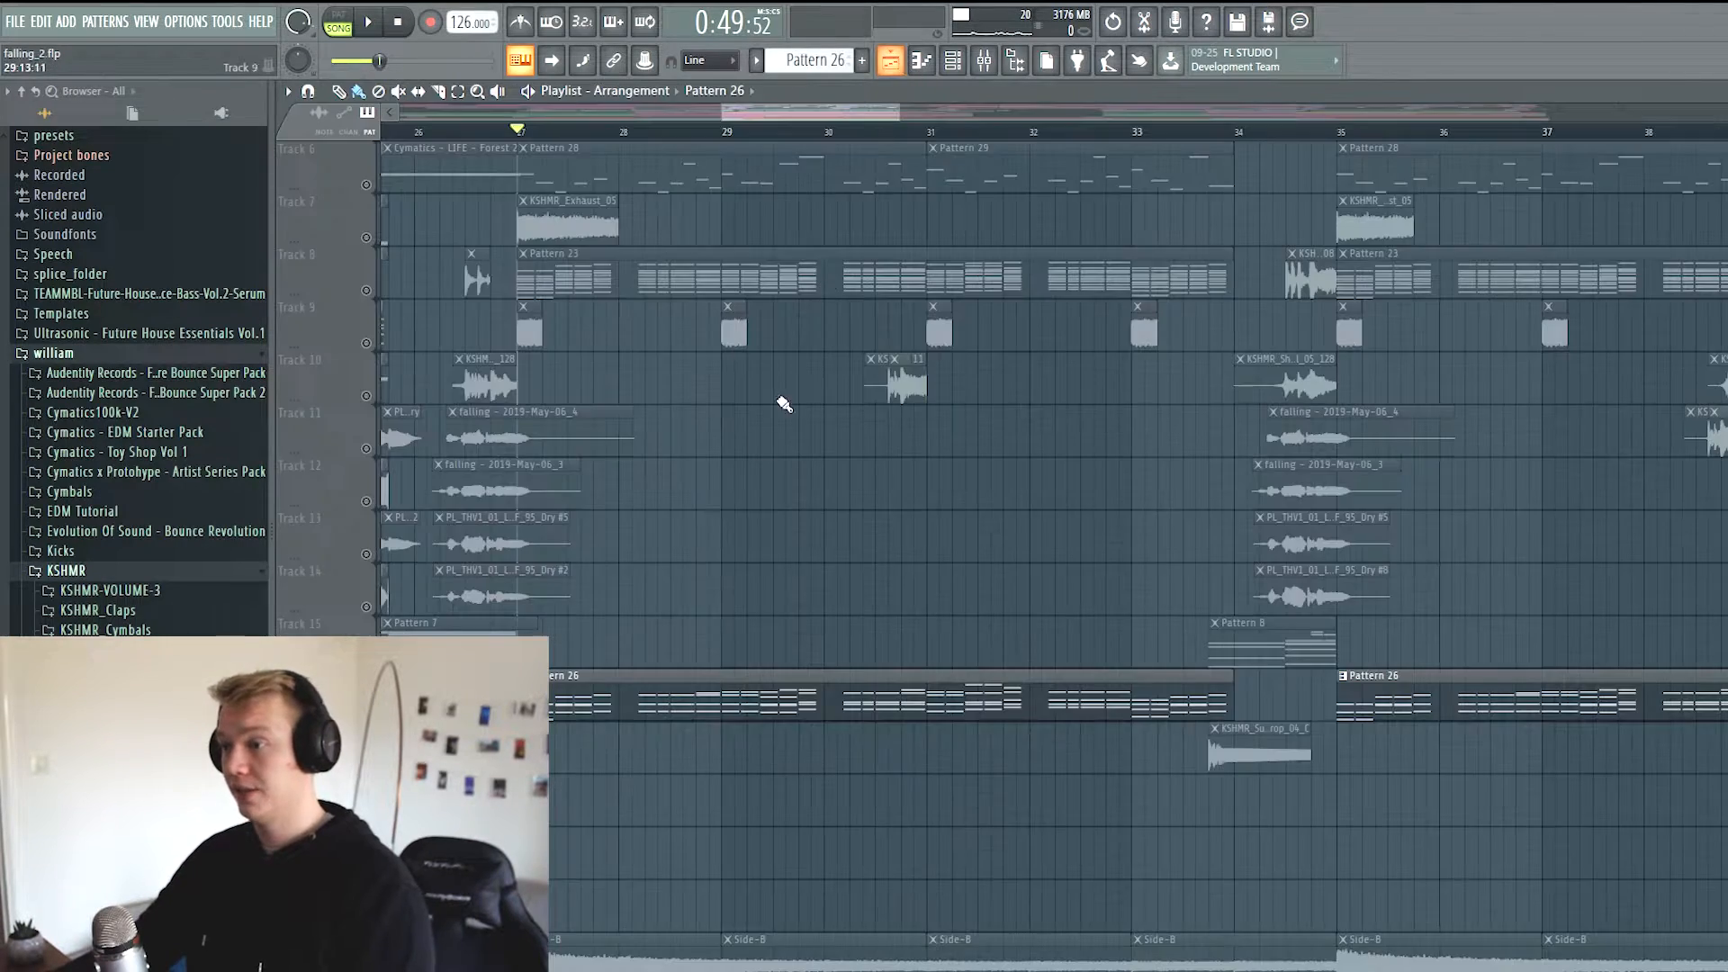
# Solo Track 37 with the Free Filter frequency automation beneath it, and audition Pattern 13 from bar 27
pyautogui.scroll(1, 610, 372)
pyautogui.scroll(-5, 610, 373)
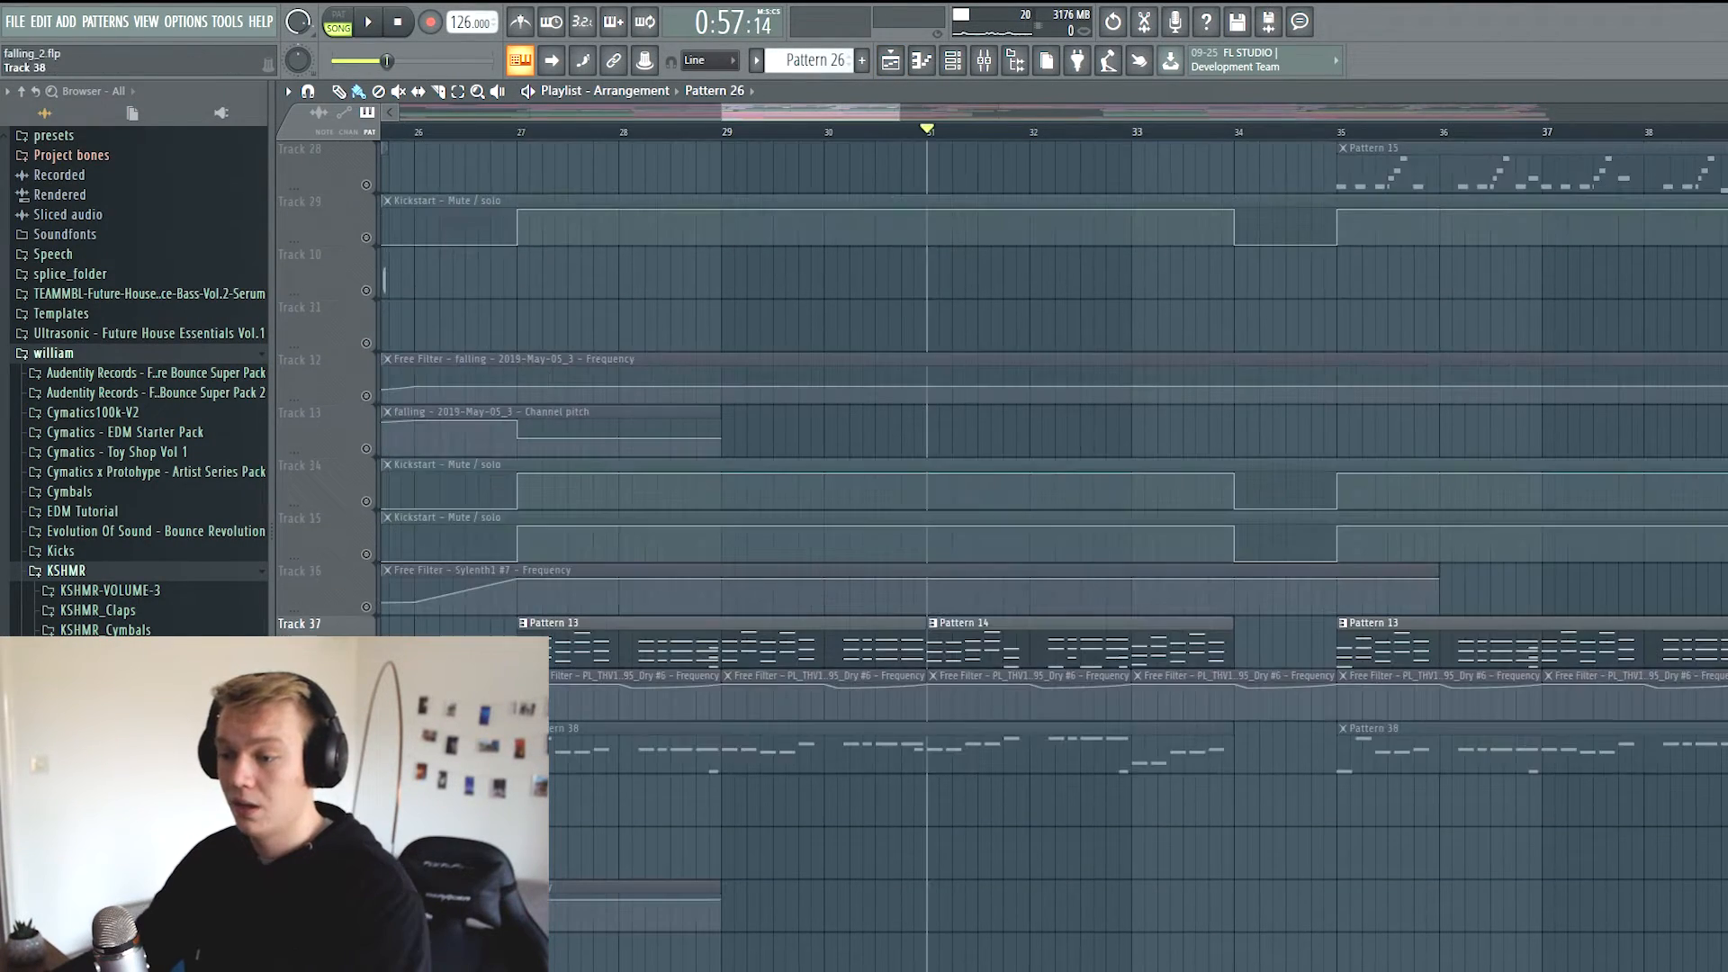
pyautogui.click(515, 126)
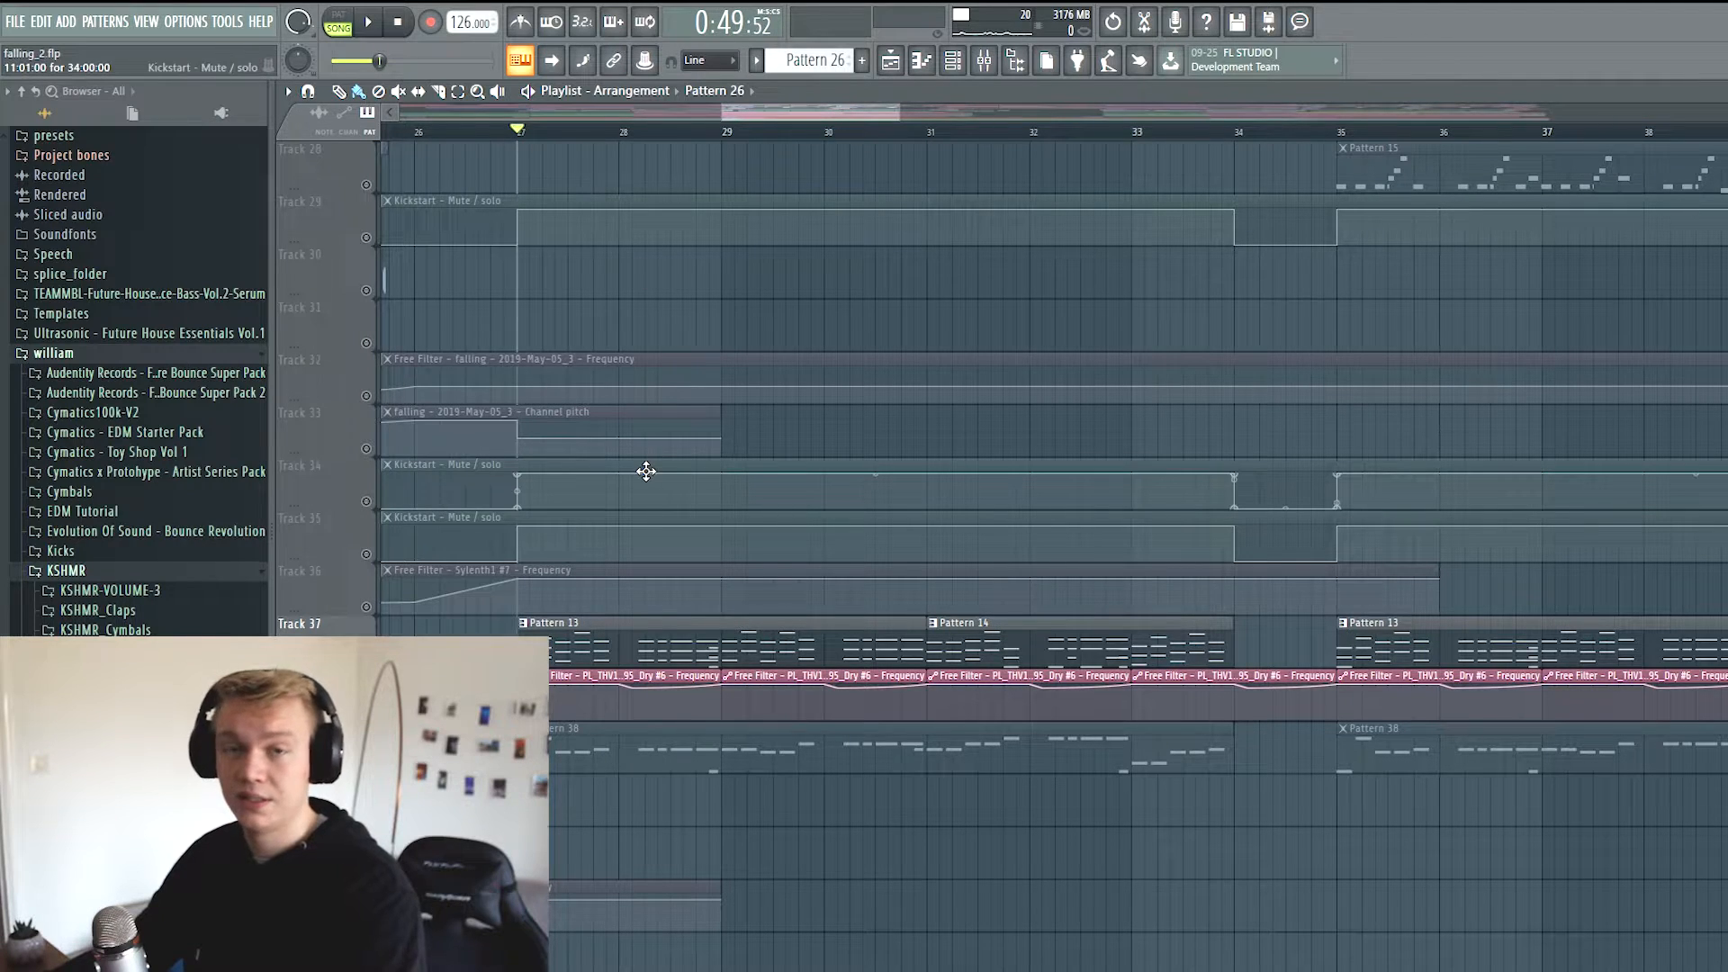
pyautogui.press('space')
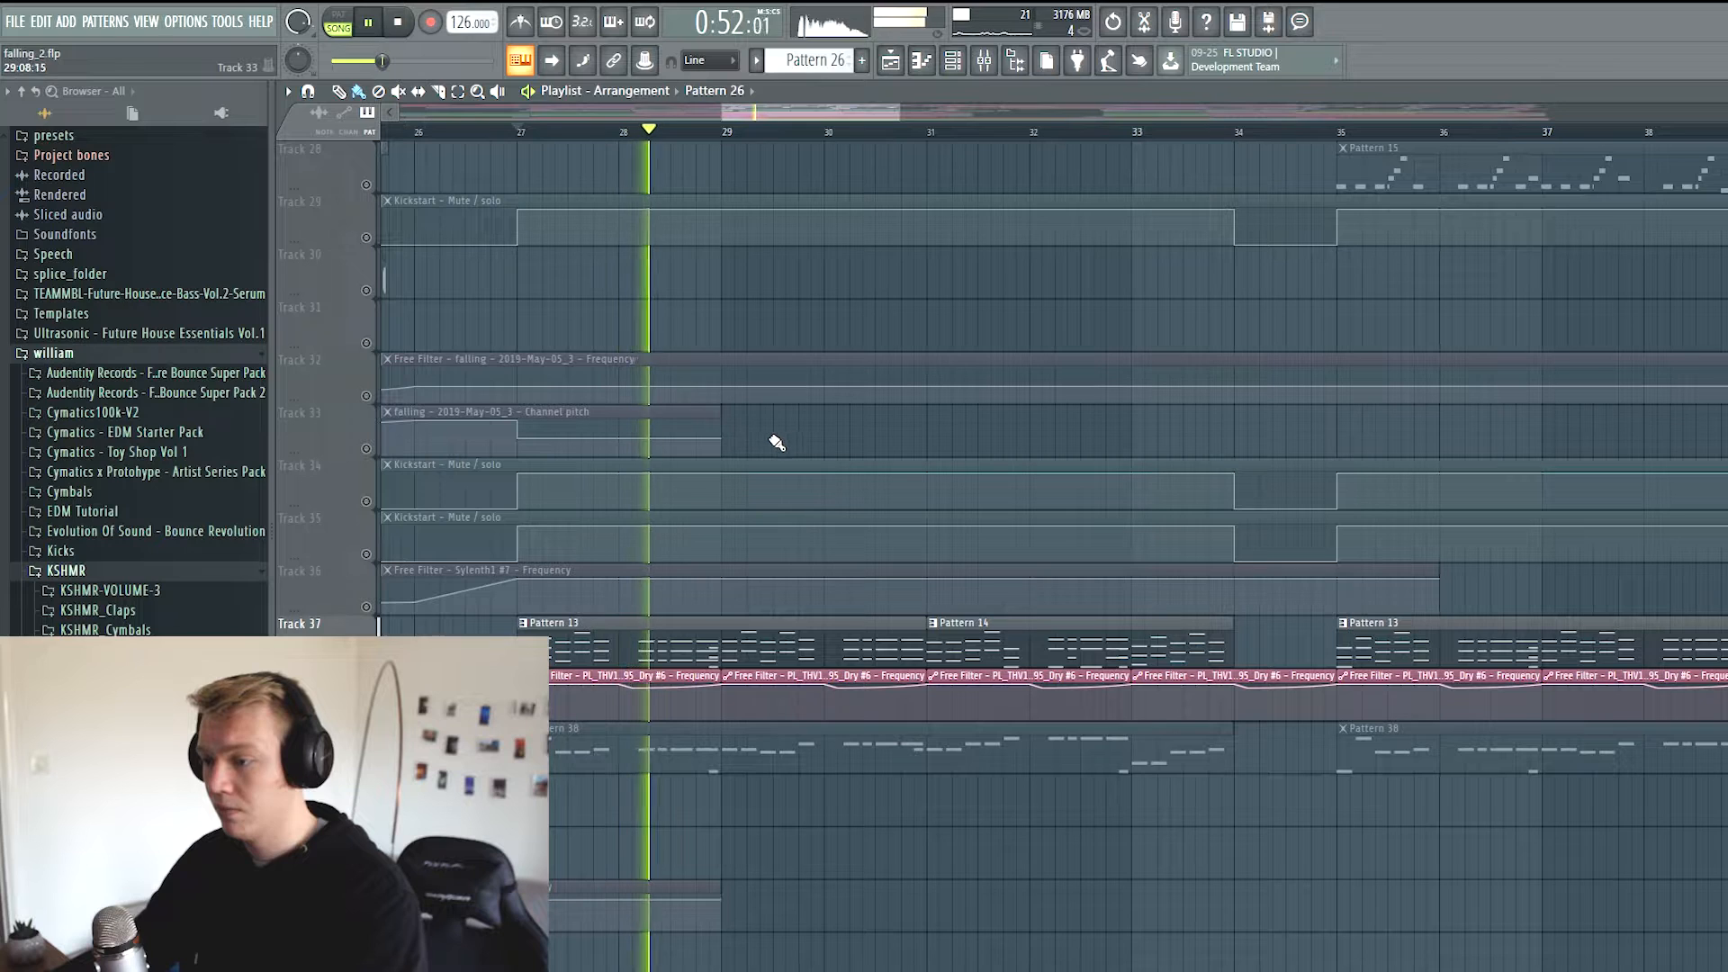
# Open Pattern 13 in the piano roll and examine its Sylenth1 notes during playback
pyautogui.click(698, 648)
pyautogui.doubleClick(698, 648)
pyautogui.scroll(2, 700, 108)
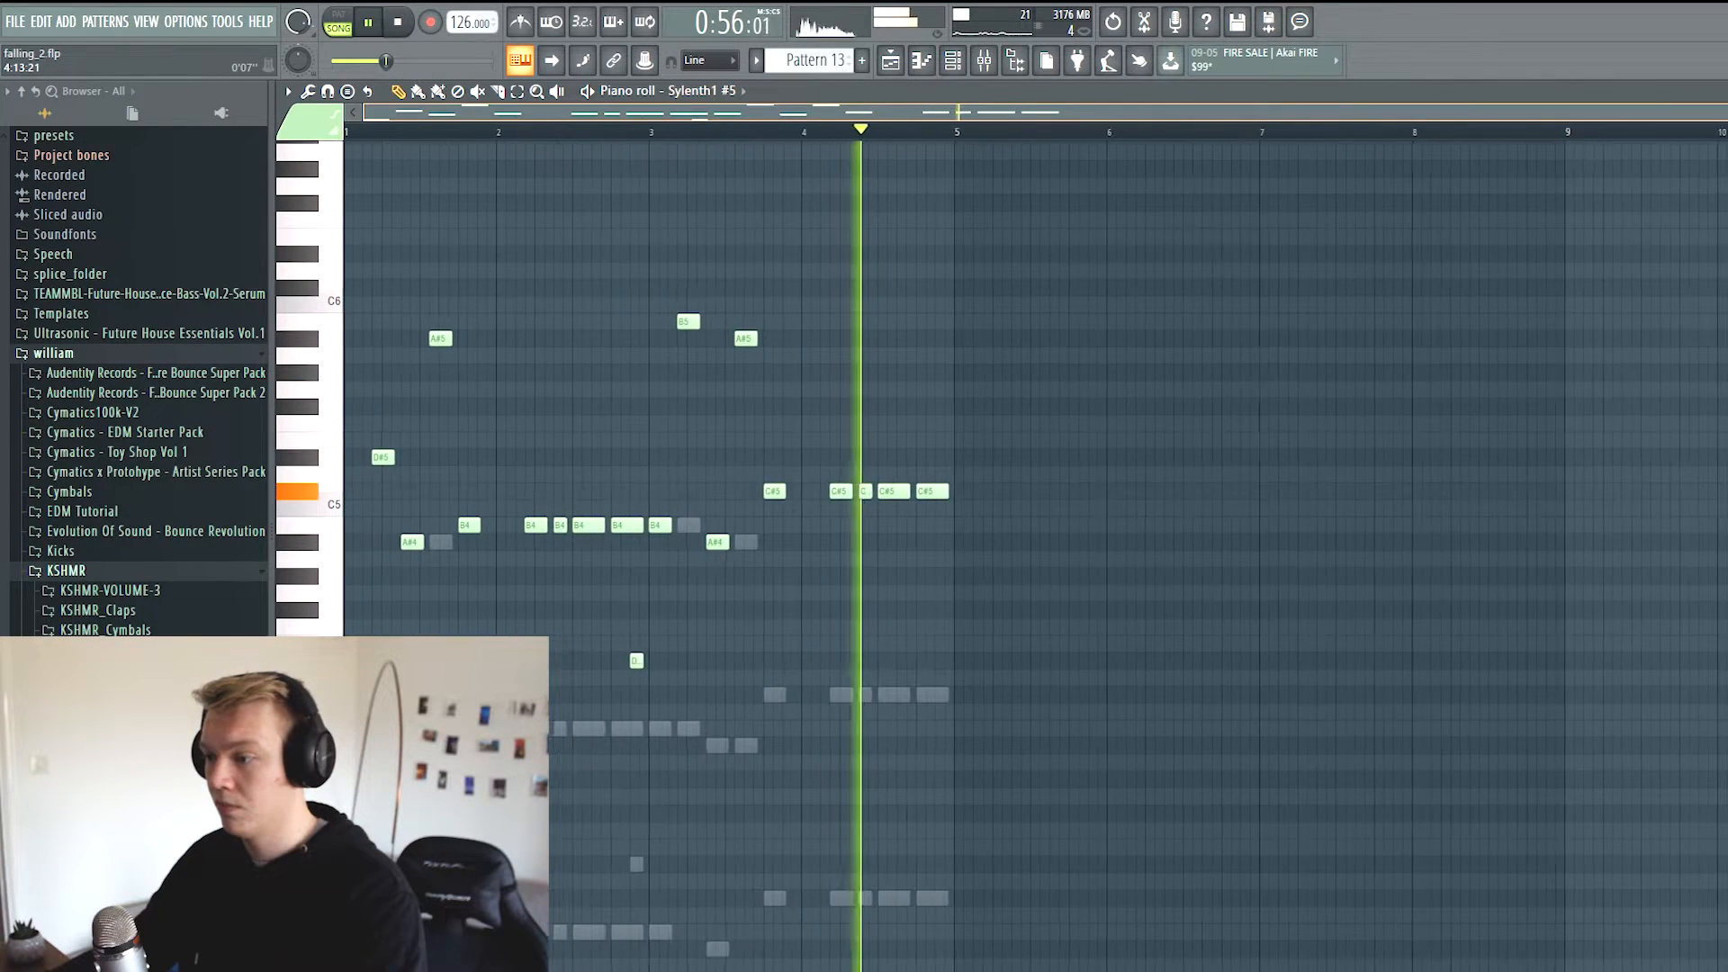
# Return from the piano roll to the playlist and locate the Sylenth1 layers of Pattern 13 in the channel rack
pyautogui.scroll(-2, 960, 540)
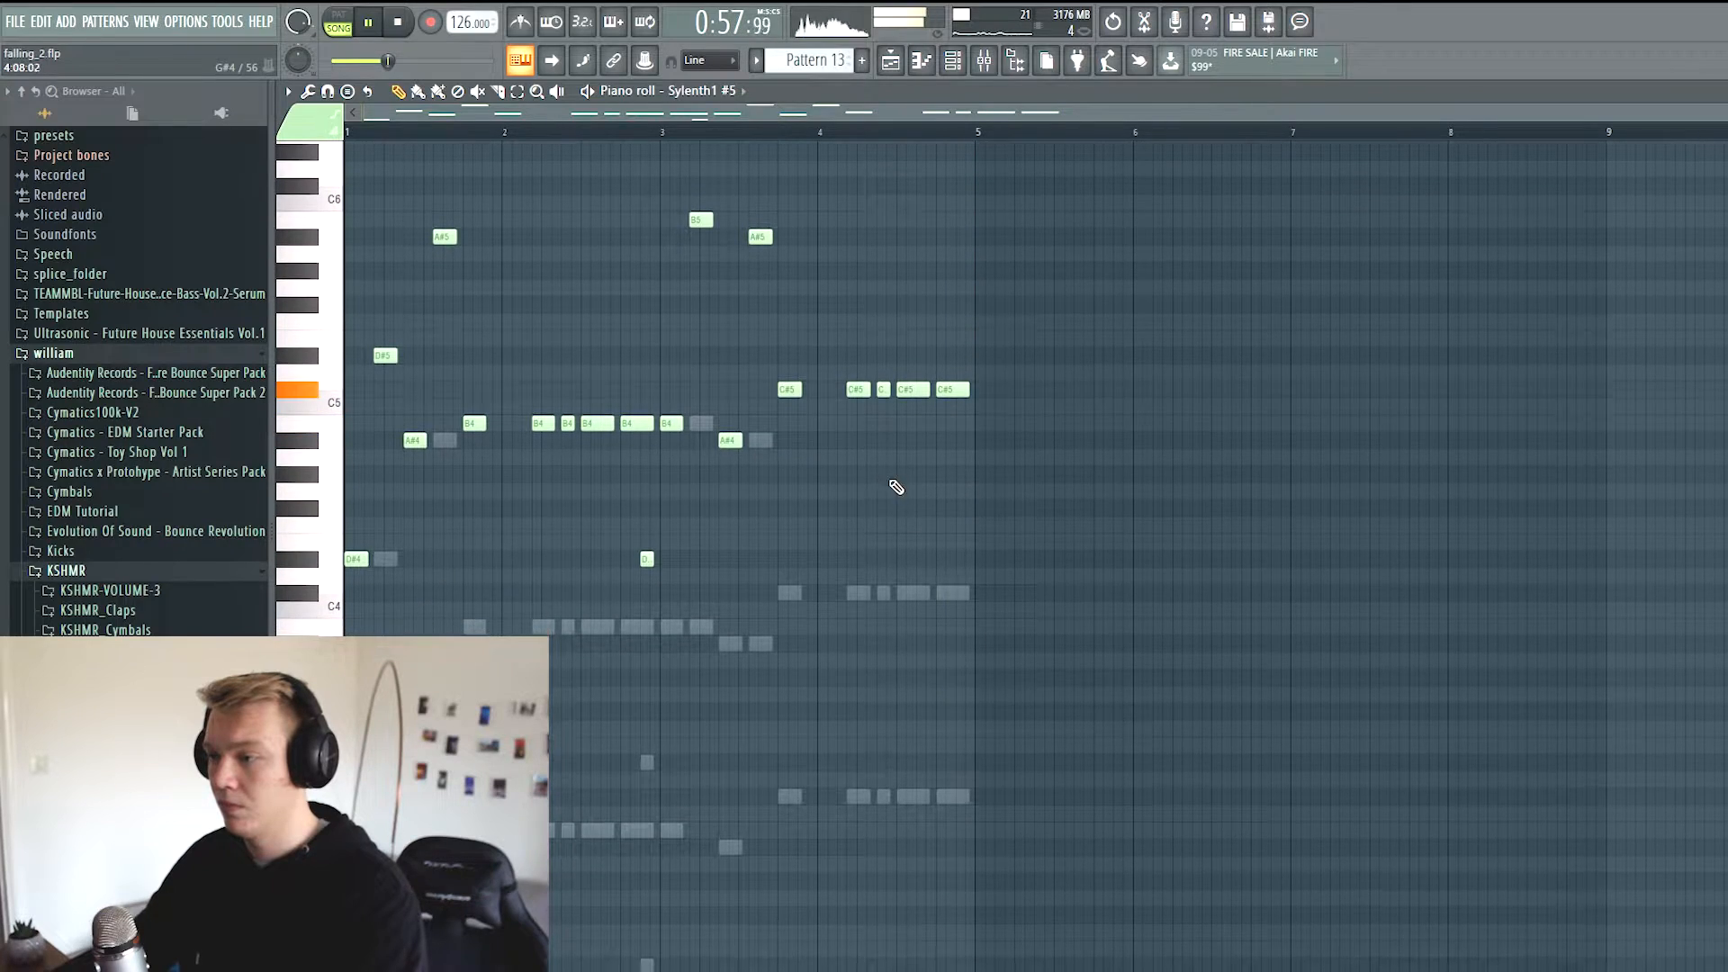
pyautogui.click(891, 61)
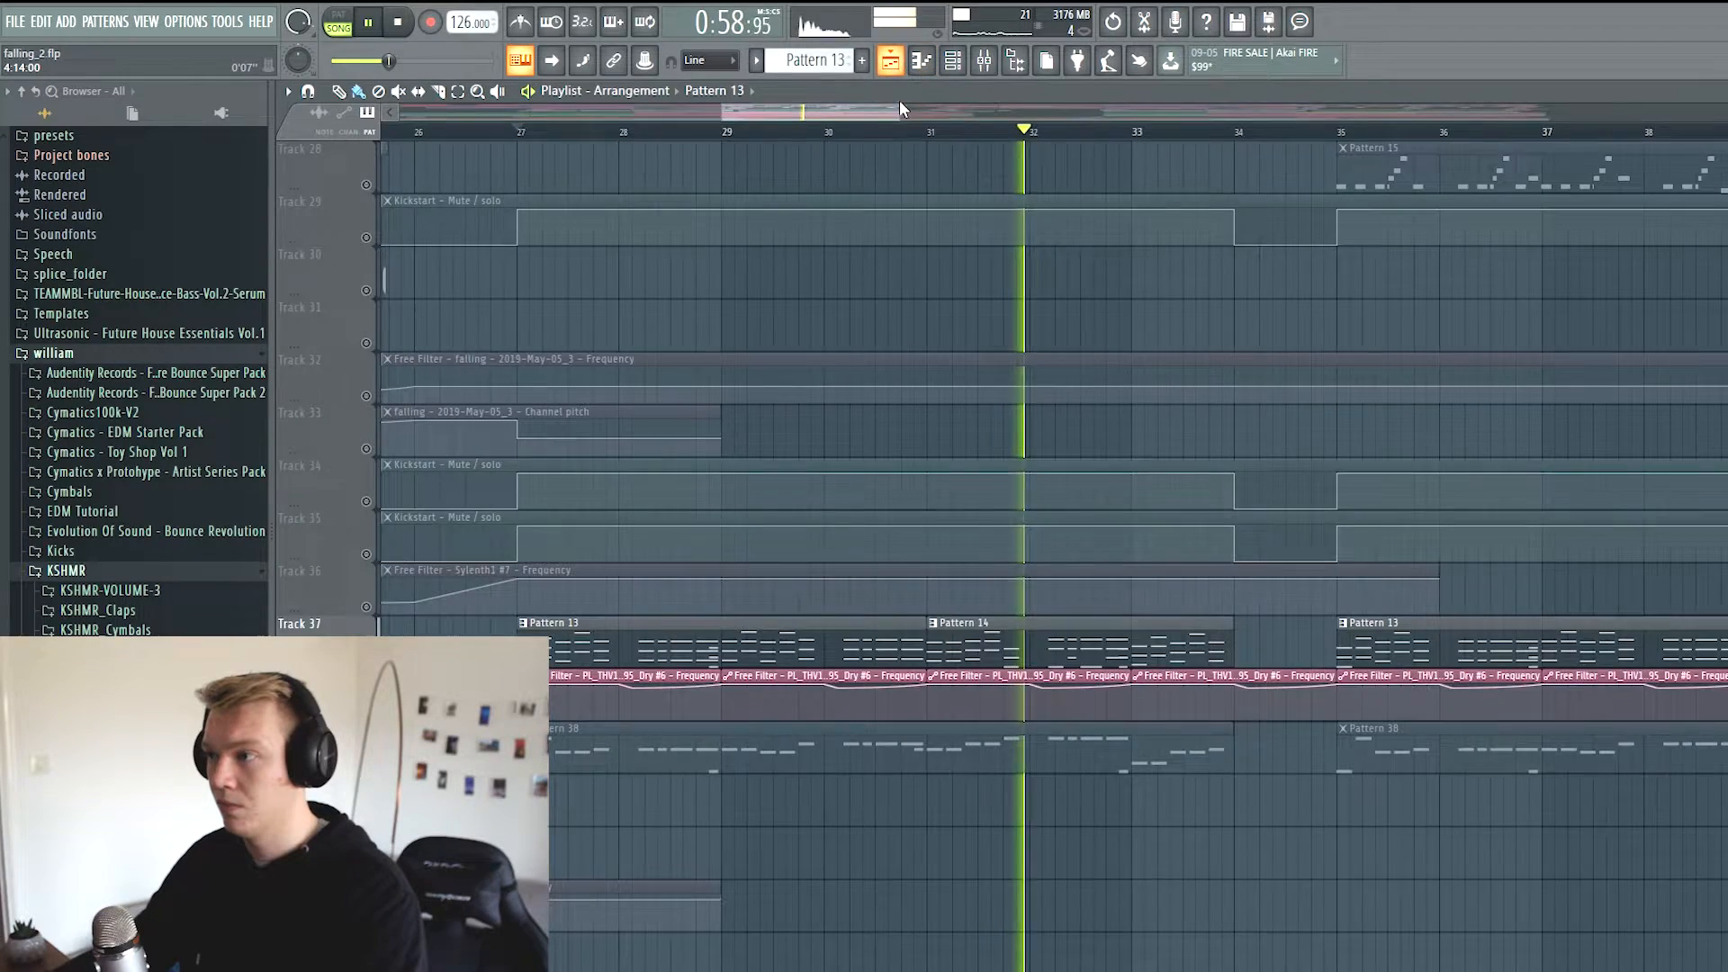
pyautogui.doubleClick(1034, 641)
pyautogui.scroll(2, 947, 110)
pyautogui.scroll(2, 948, 455)
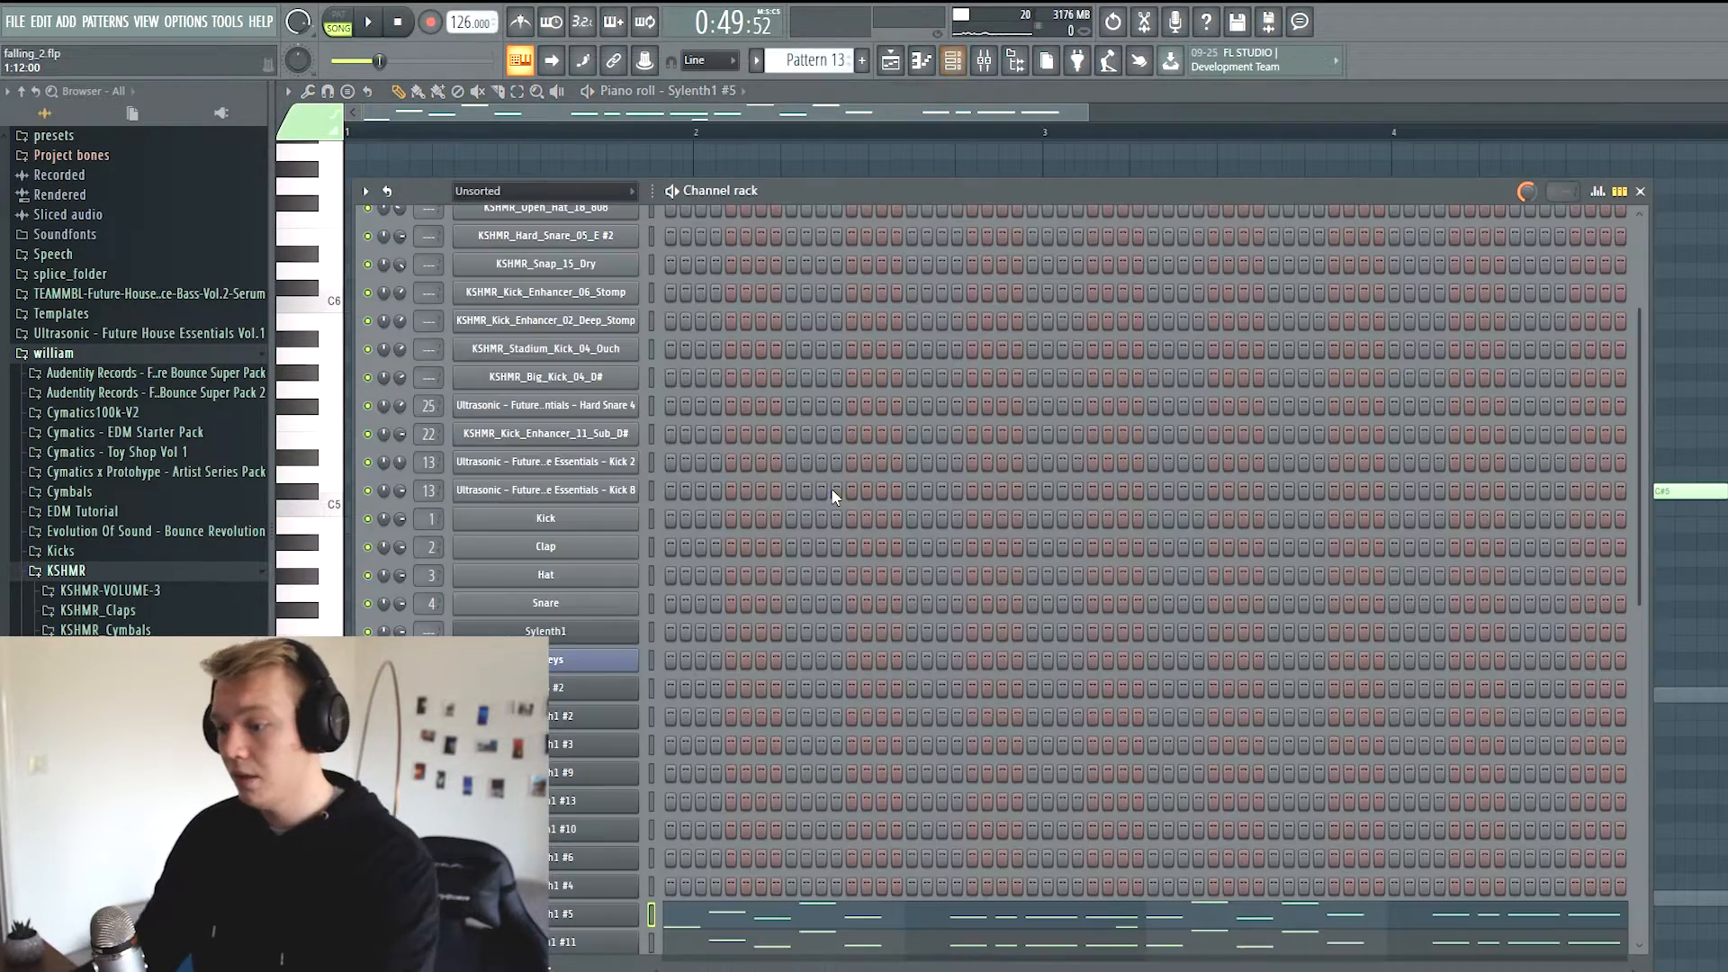
pyautogui.scroll(-3, 830, 488)
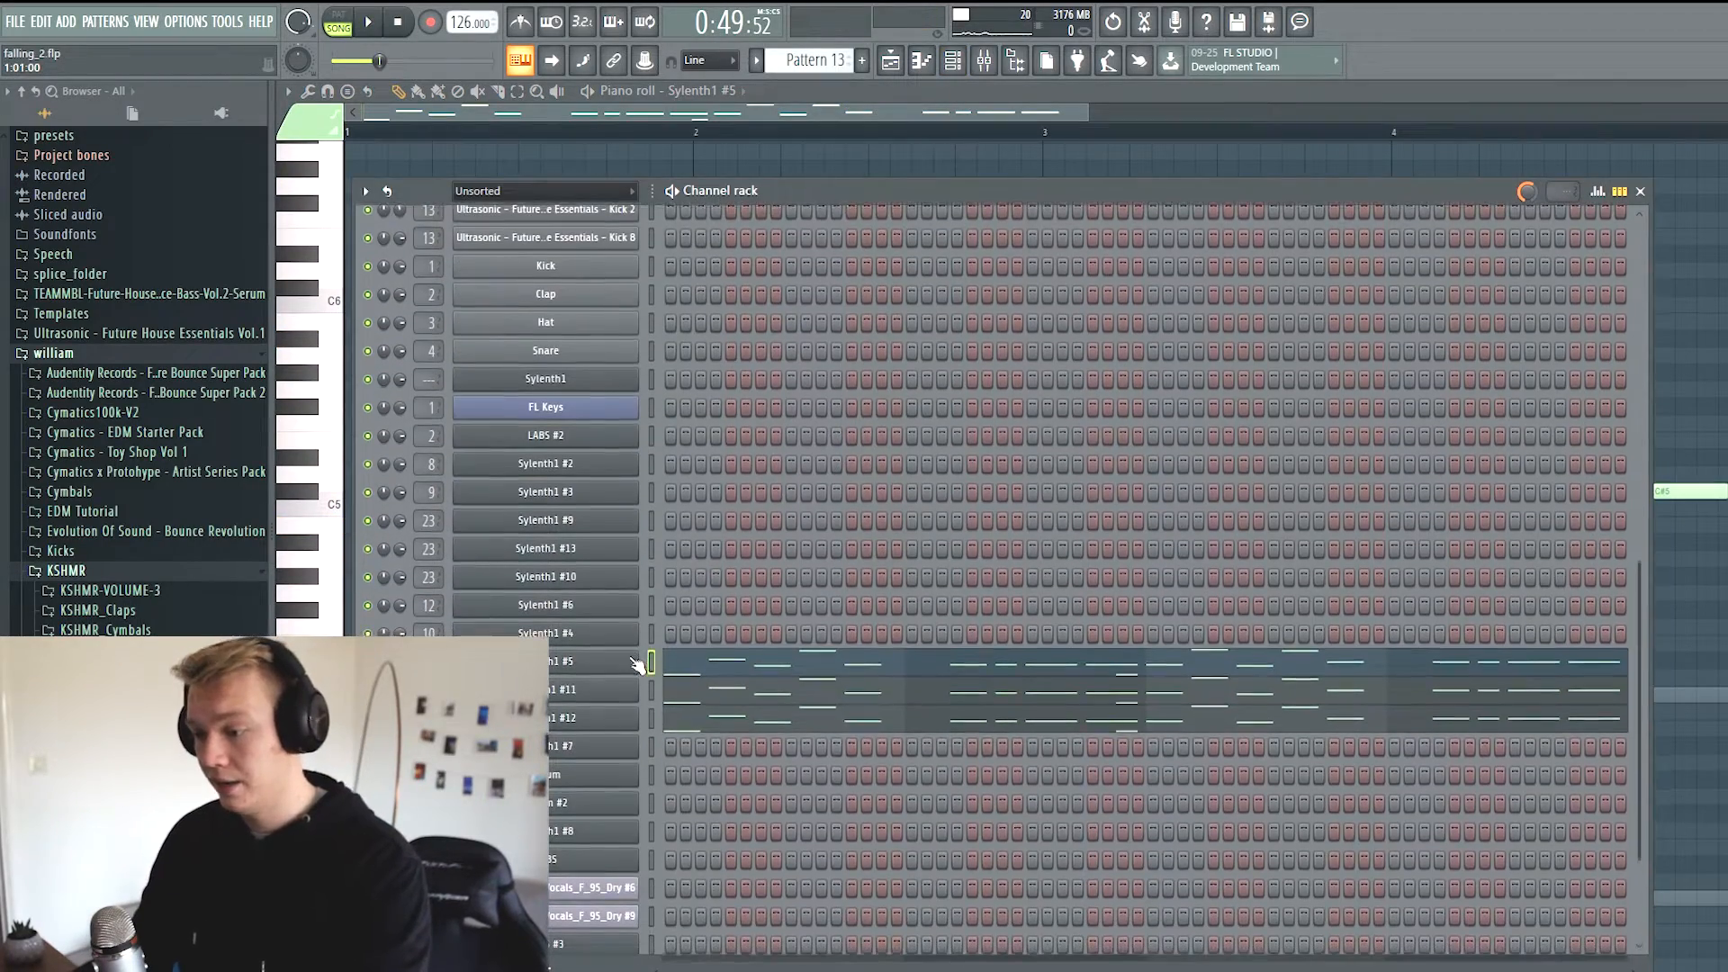
# Open the Sylenth1 #5 instrument and examine its Ultrasonic - Mesto Bass 2 preset
pyautogui.click(615, 664)
pyautogui.moveTo(946, 303); pyautogui.dragTo(927, 234)
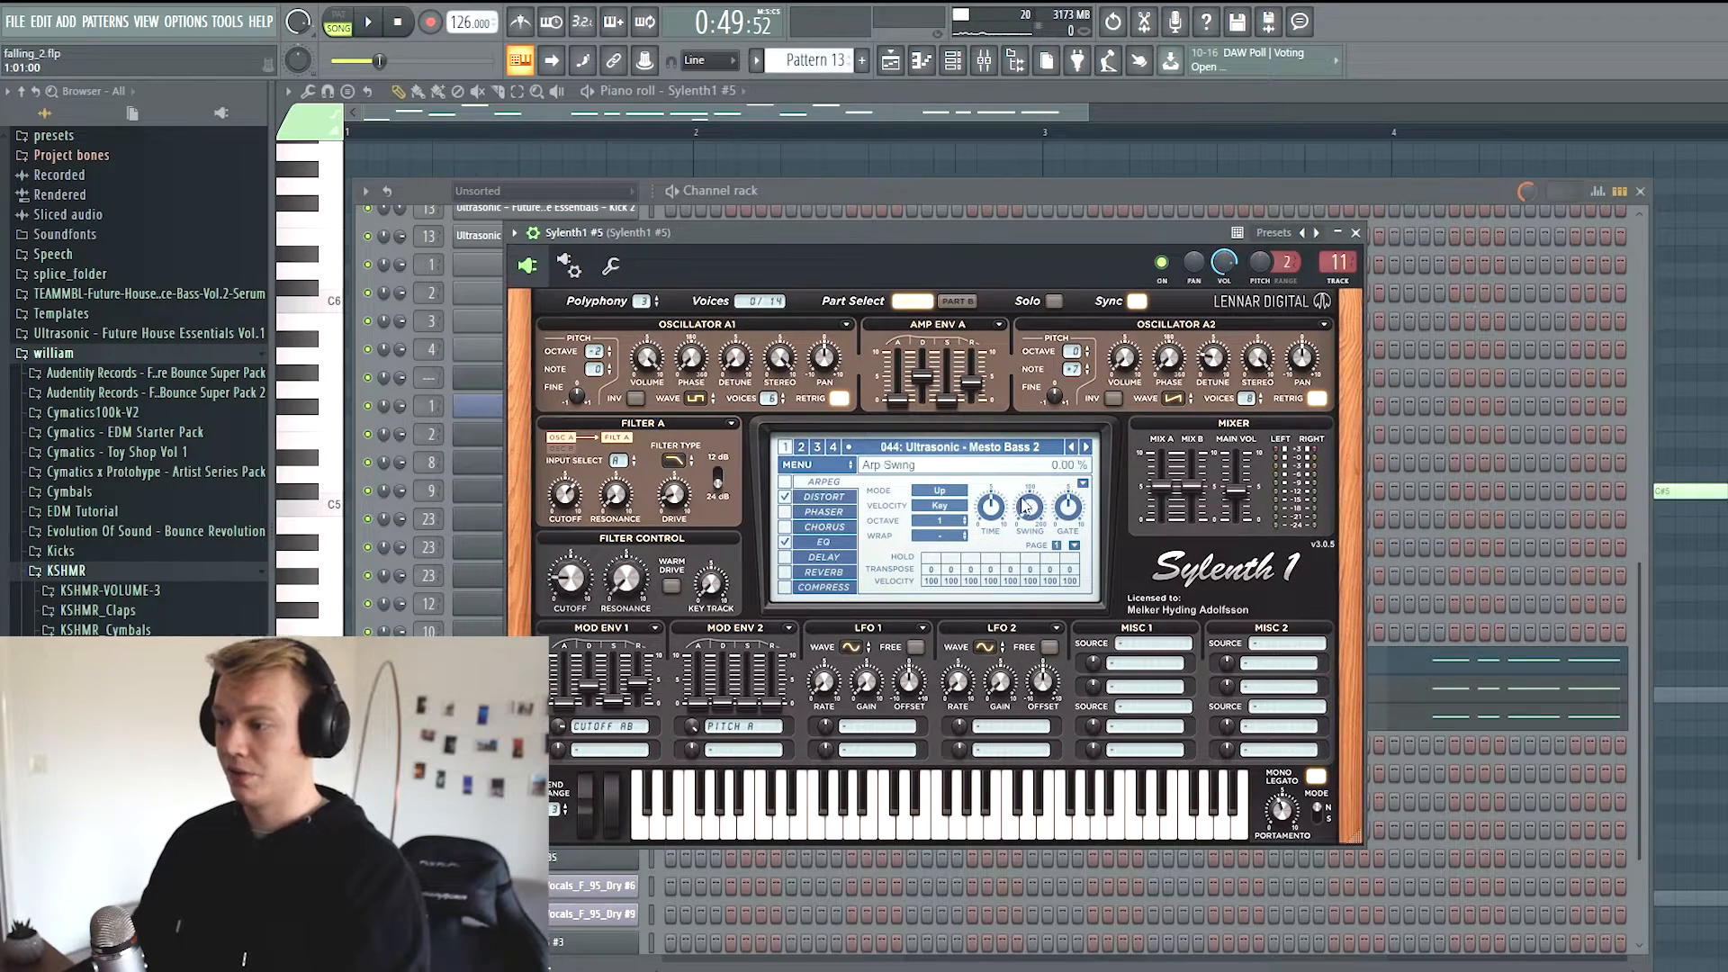
pyautogui.moveTo(1042, 243); pyautogui.dragTo(1044, 235)
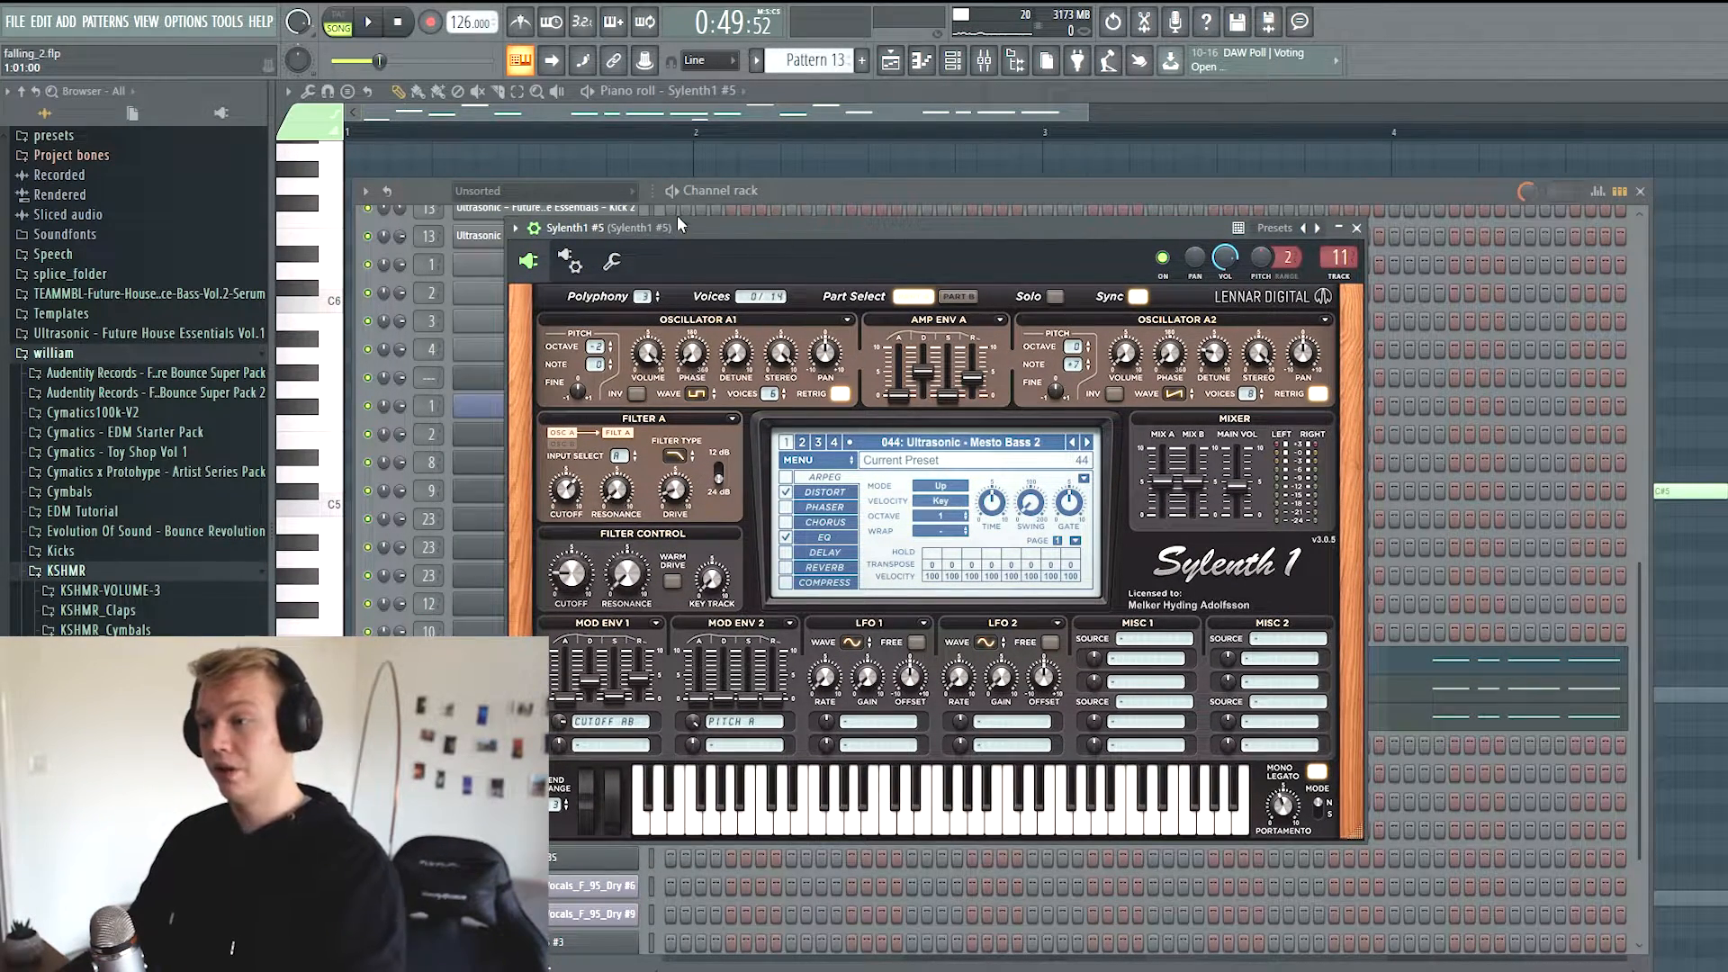
pyautogui.click(717, 202)
# Examine the Ultrasonic - Mesto Bass 3 preset in Sylenth1 #11, and bring up Sylenth1 #5 again
pyautogui.click(567, 693)
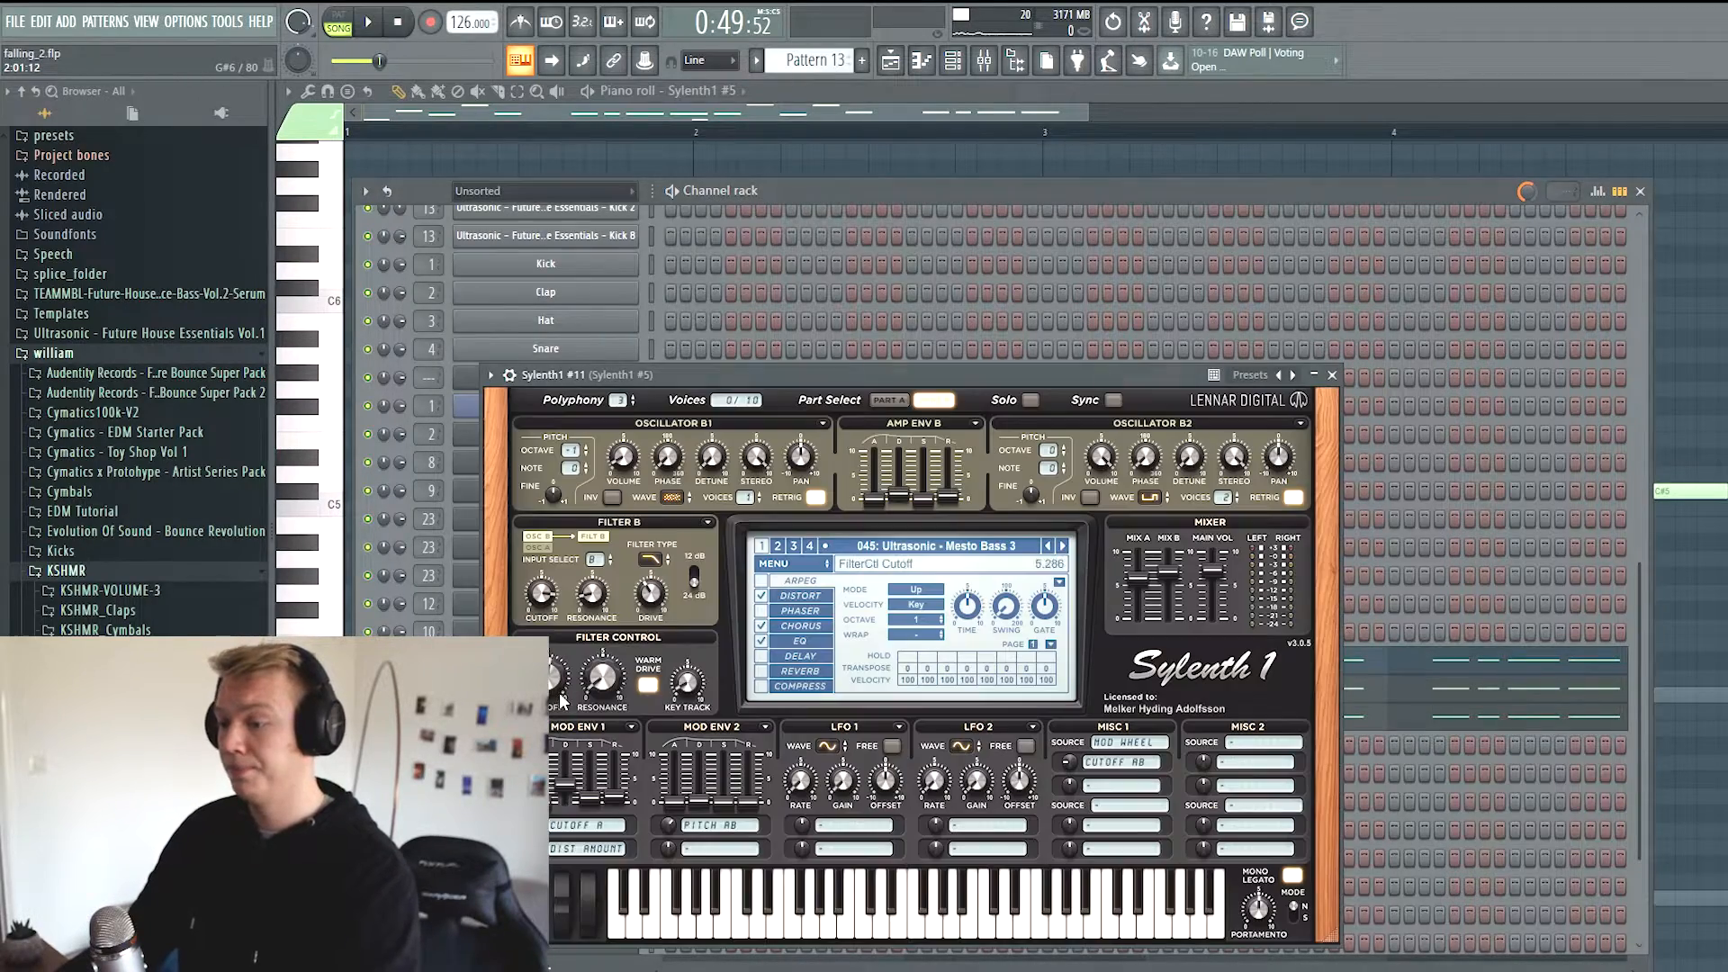
pyautogui.moveTo(856, 373); pyautogui.dragTo(862, 312)
pyautogui.click(896, 193)
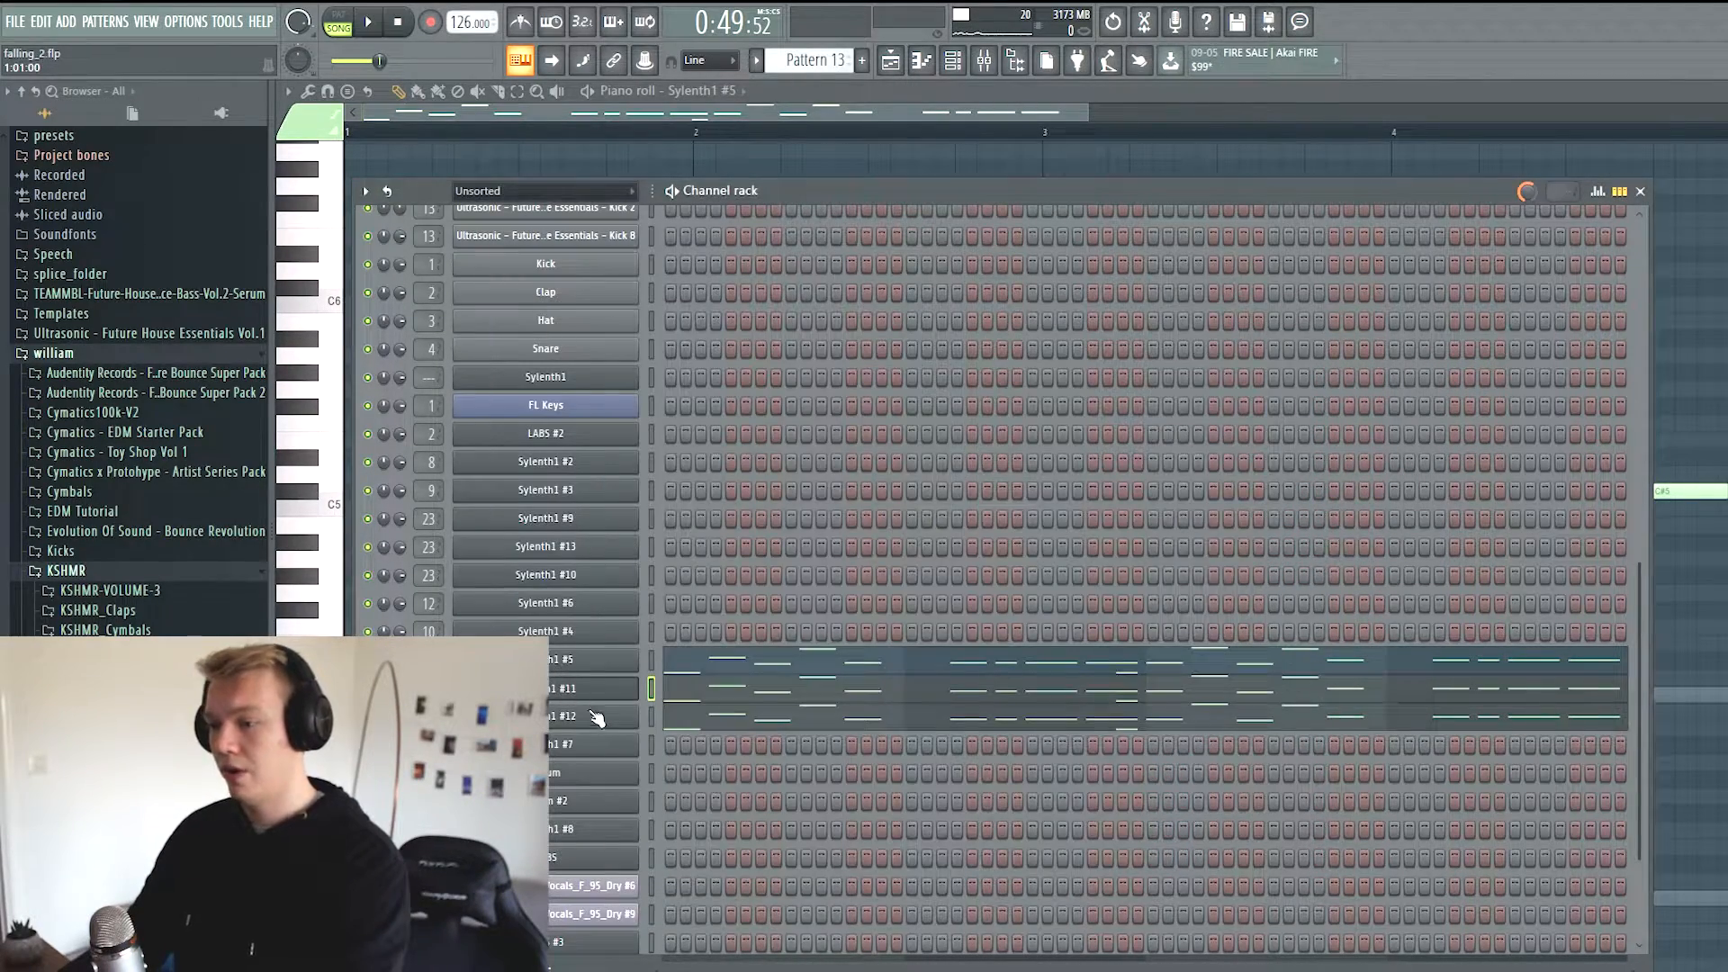
pyautogui.click(635, 659)
pyautogui.click(910, 192)
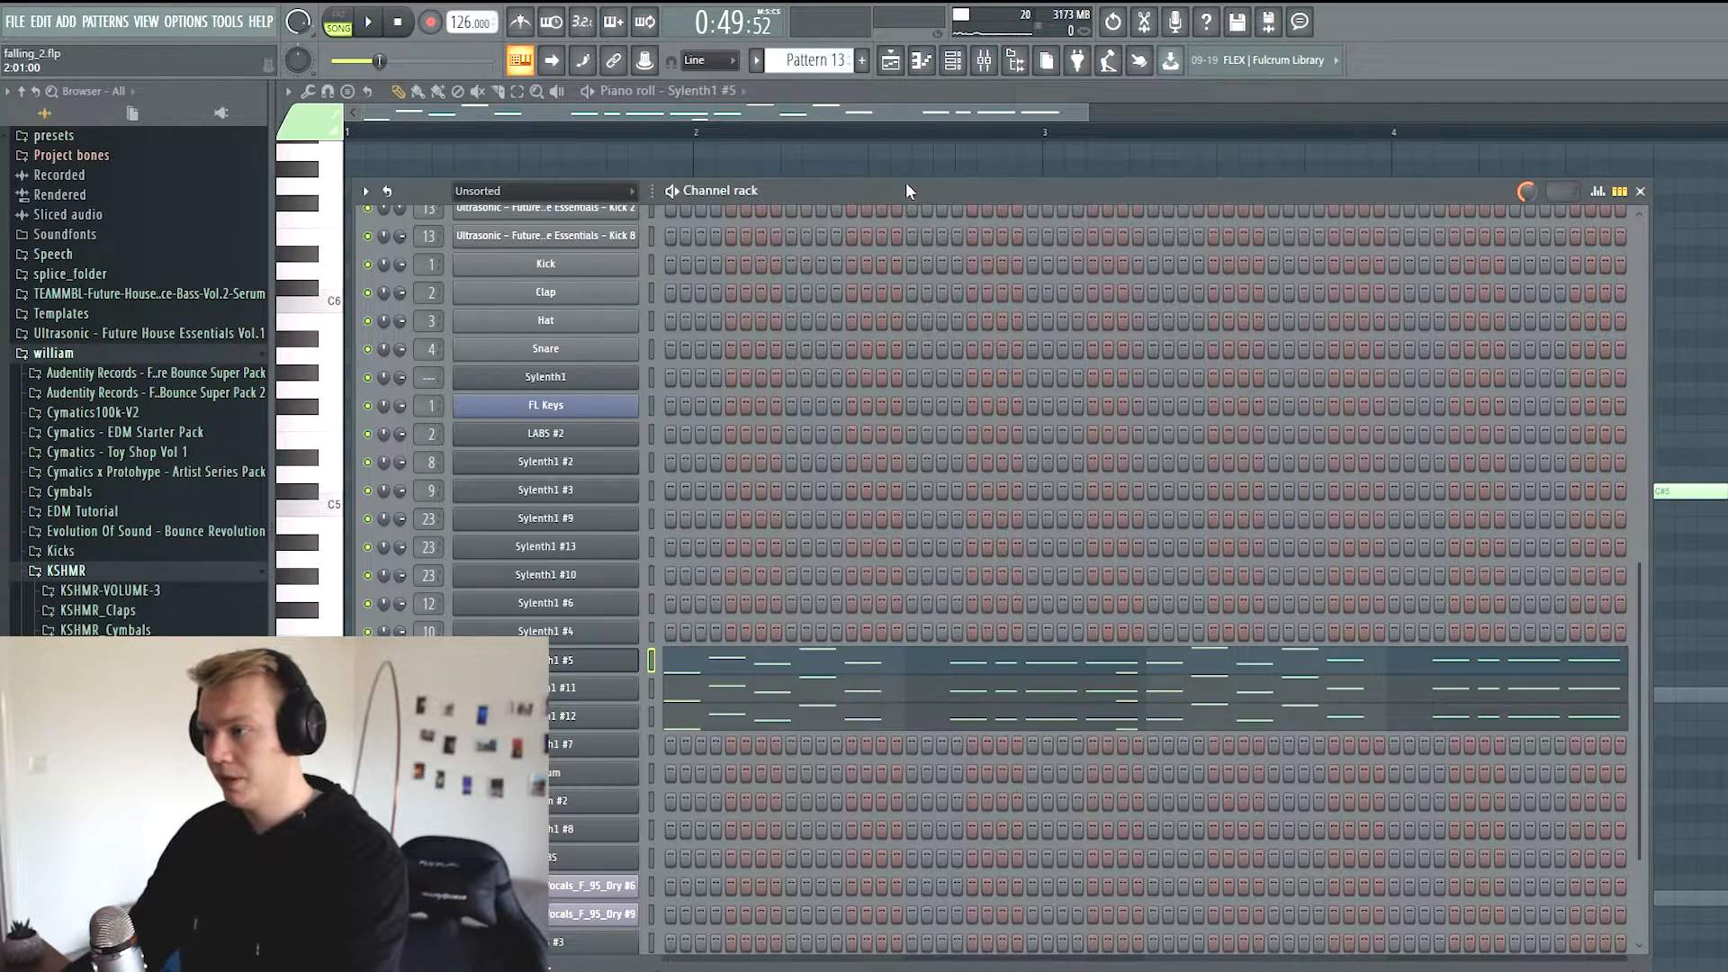
# Open Sylenth1 #12 with the Ultrasonic - Brooks Bass 4 preset and audition a test note
pyautogui.click(609, 718)
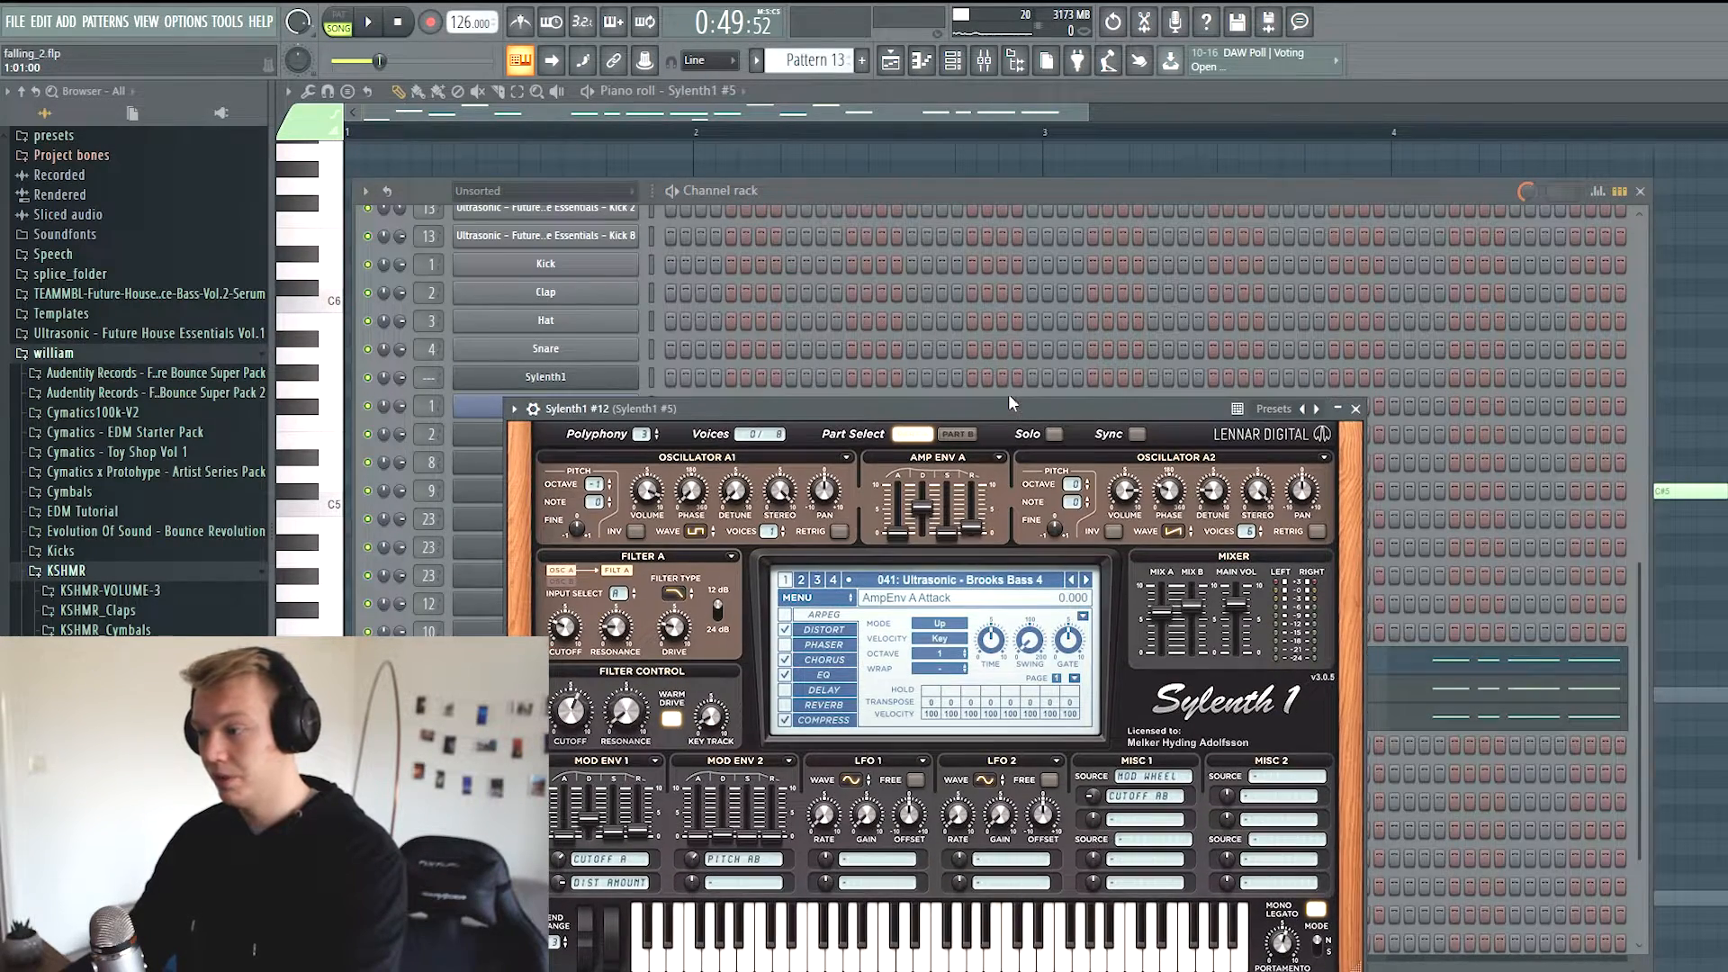
pyautogui.moveTo(1008, 396); pyautogui.dragTo(990, 349)
pyautogui.press('e')
pyautogui.click(922, 187)
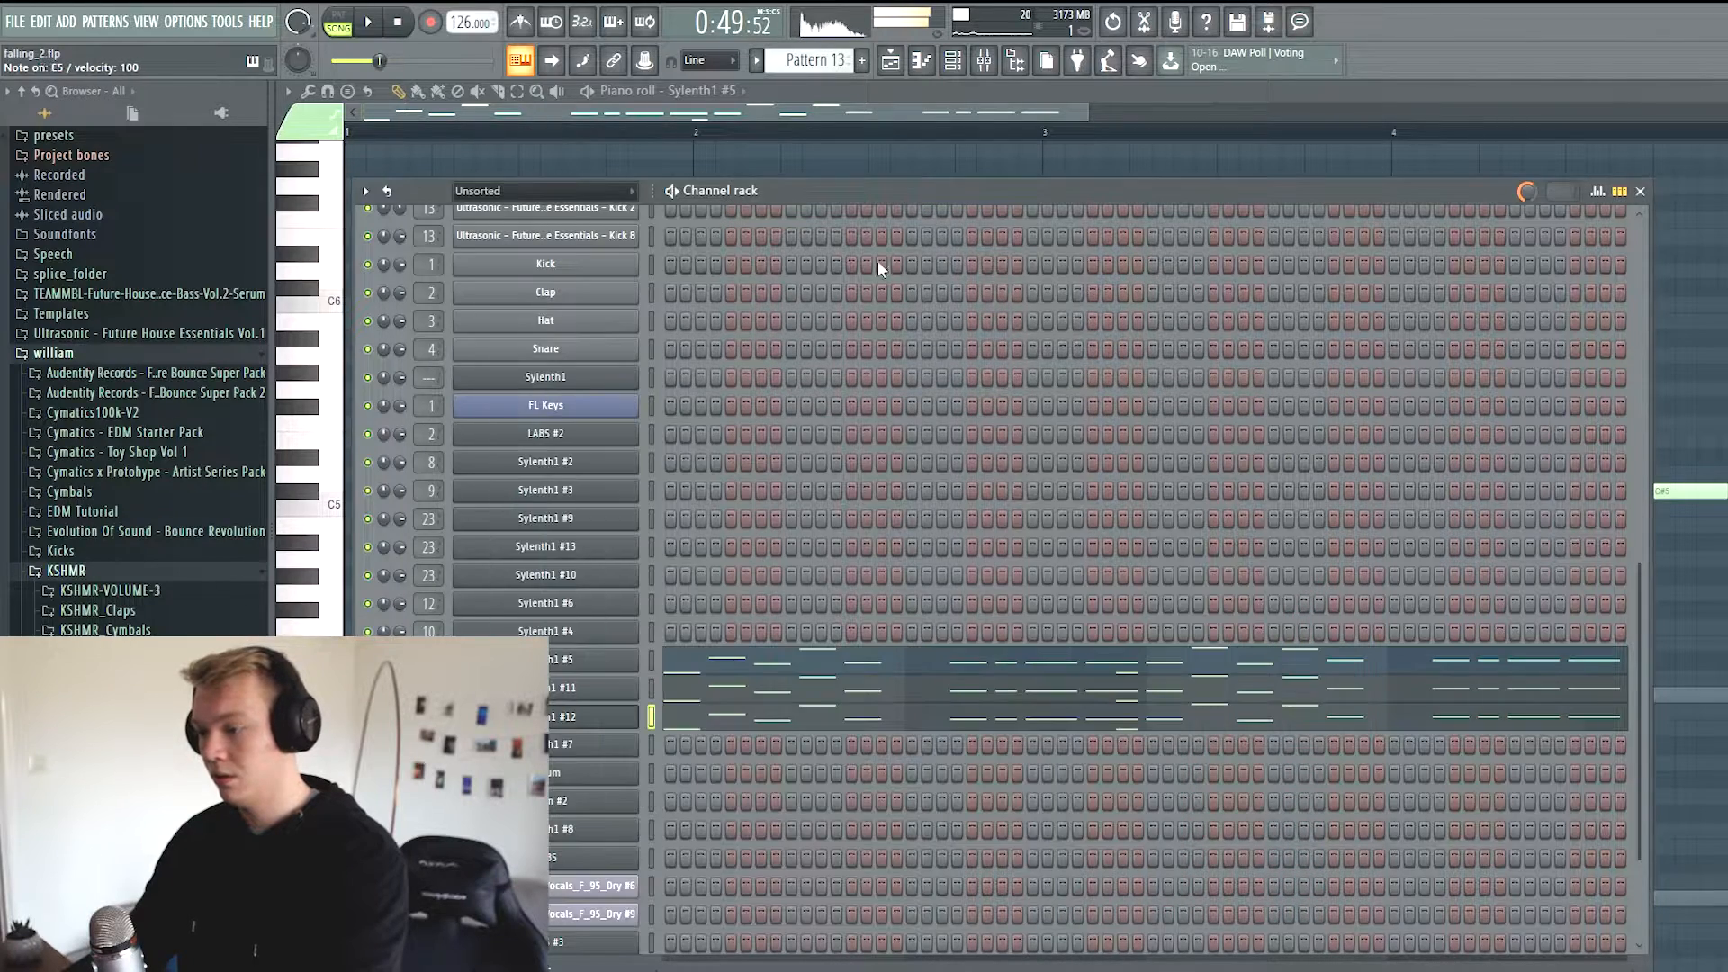
# Audition the sounds of the Sylenth1 #11 and Sylenth1 #5 layers with test notes
pyautogui.click(621, 693)
pyautogui.click(804, 196)
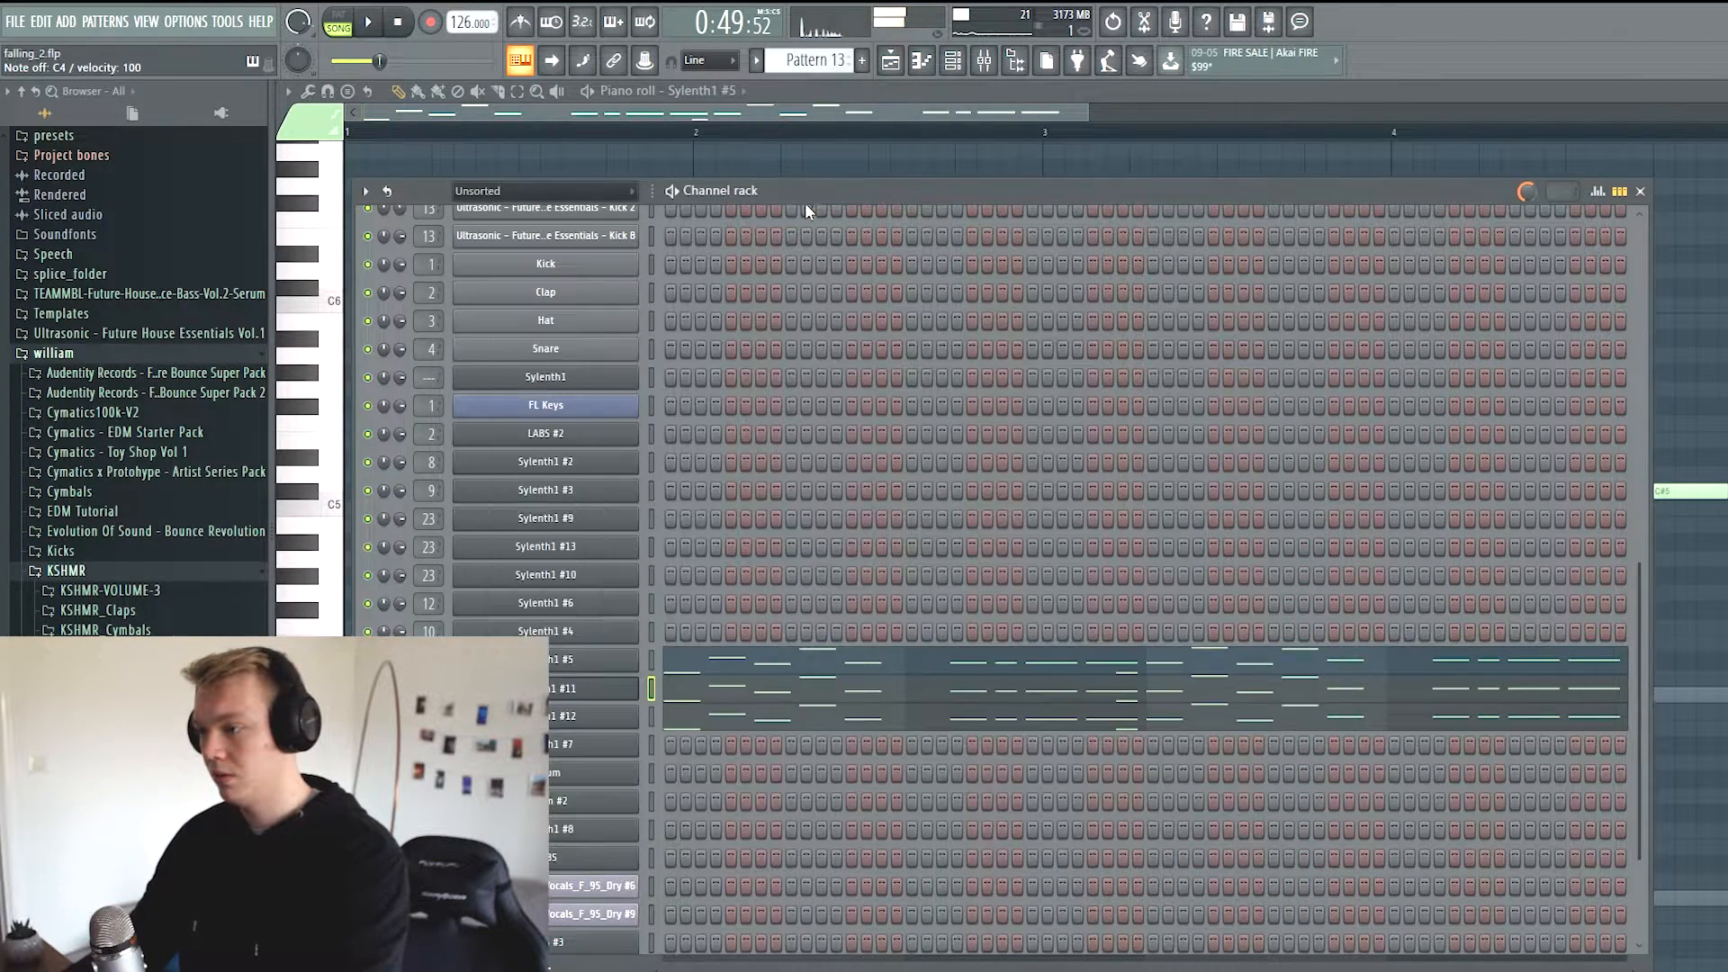
pyautogui.click(632, 666)
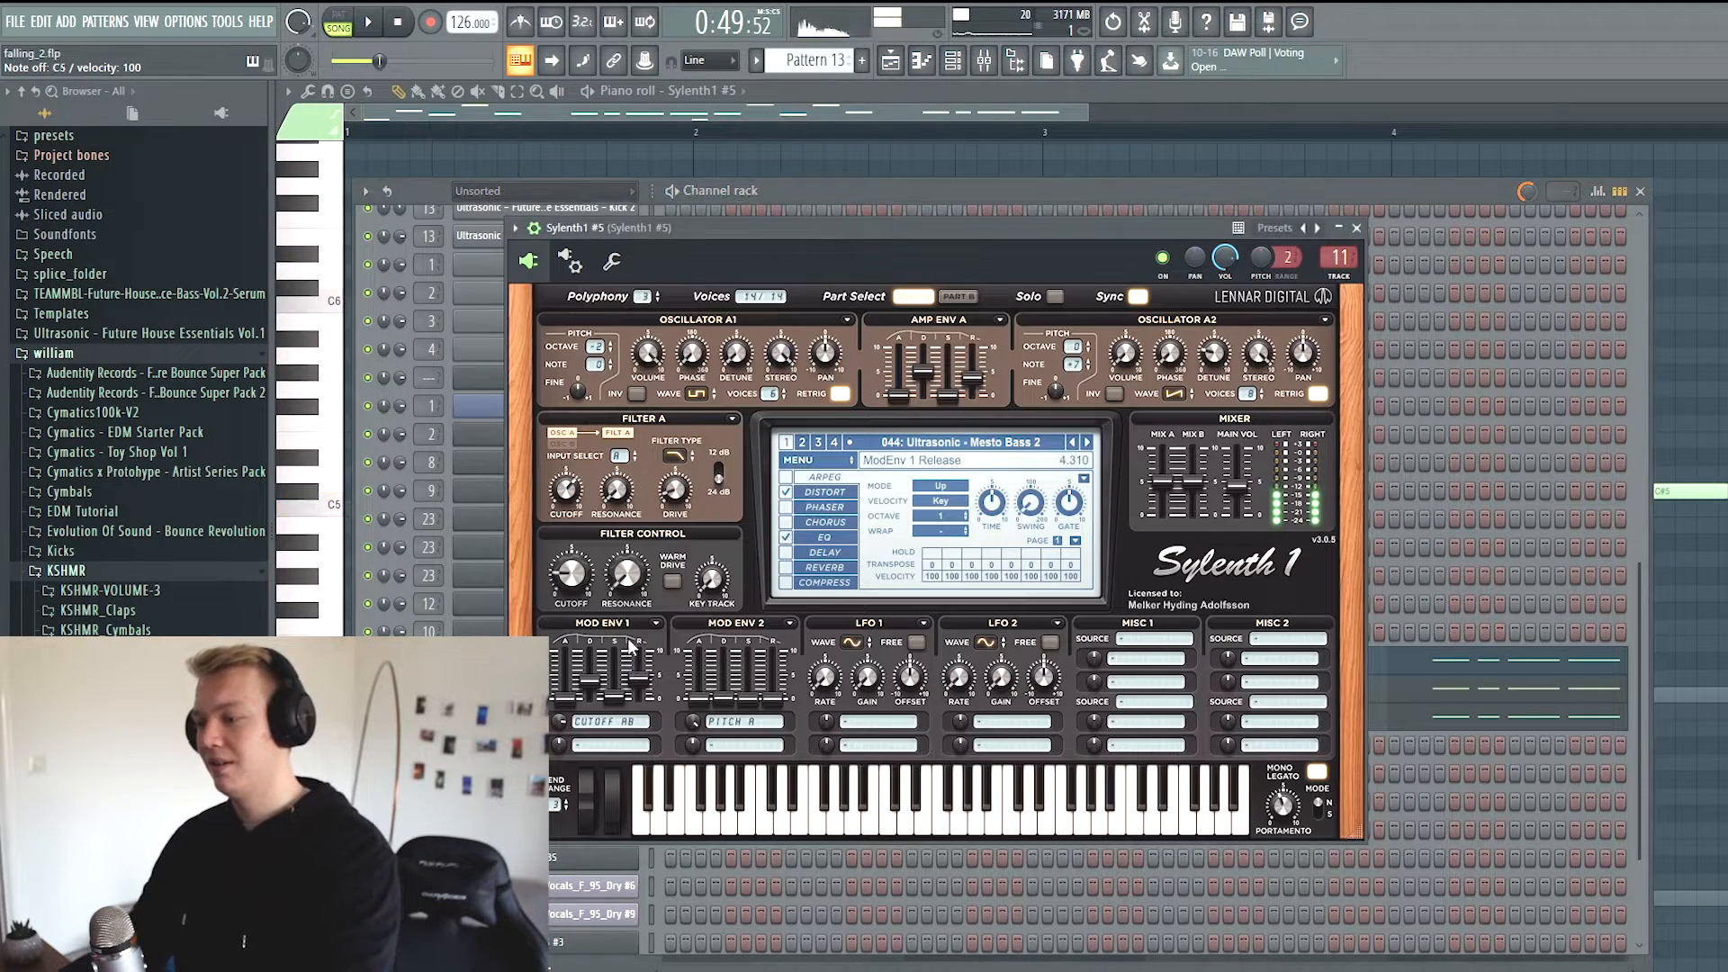
# Examine the OTT, Soundgoodizer, Fruity WaveShaper, parametric EQ 2 and Fruity Limiter effects on the Sylenth1 #5 mixer track
pyautogui.click(983, 60)
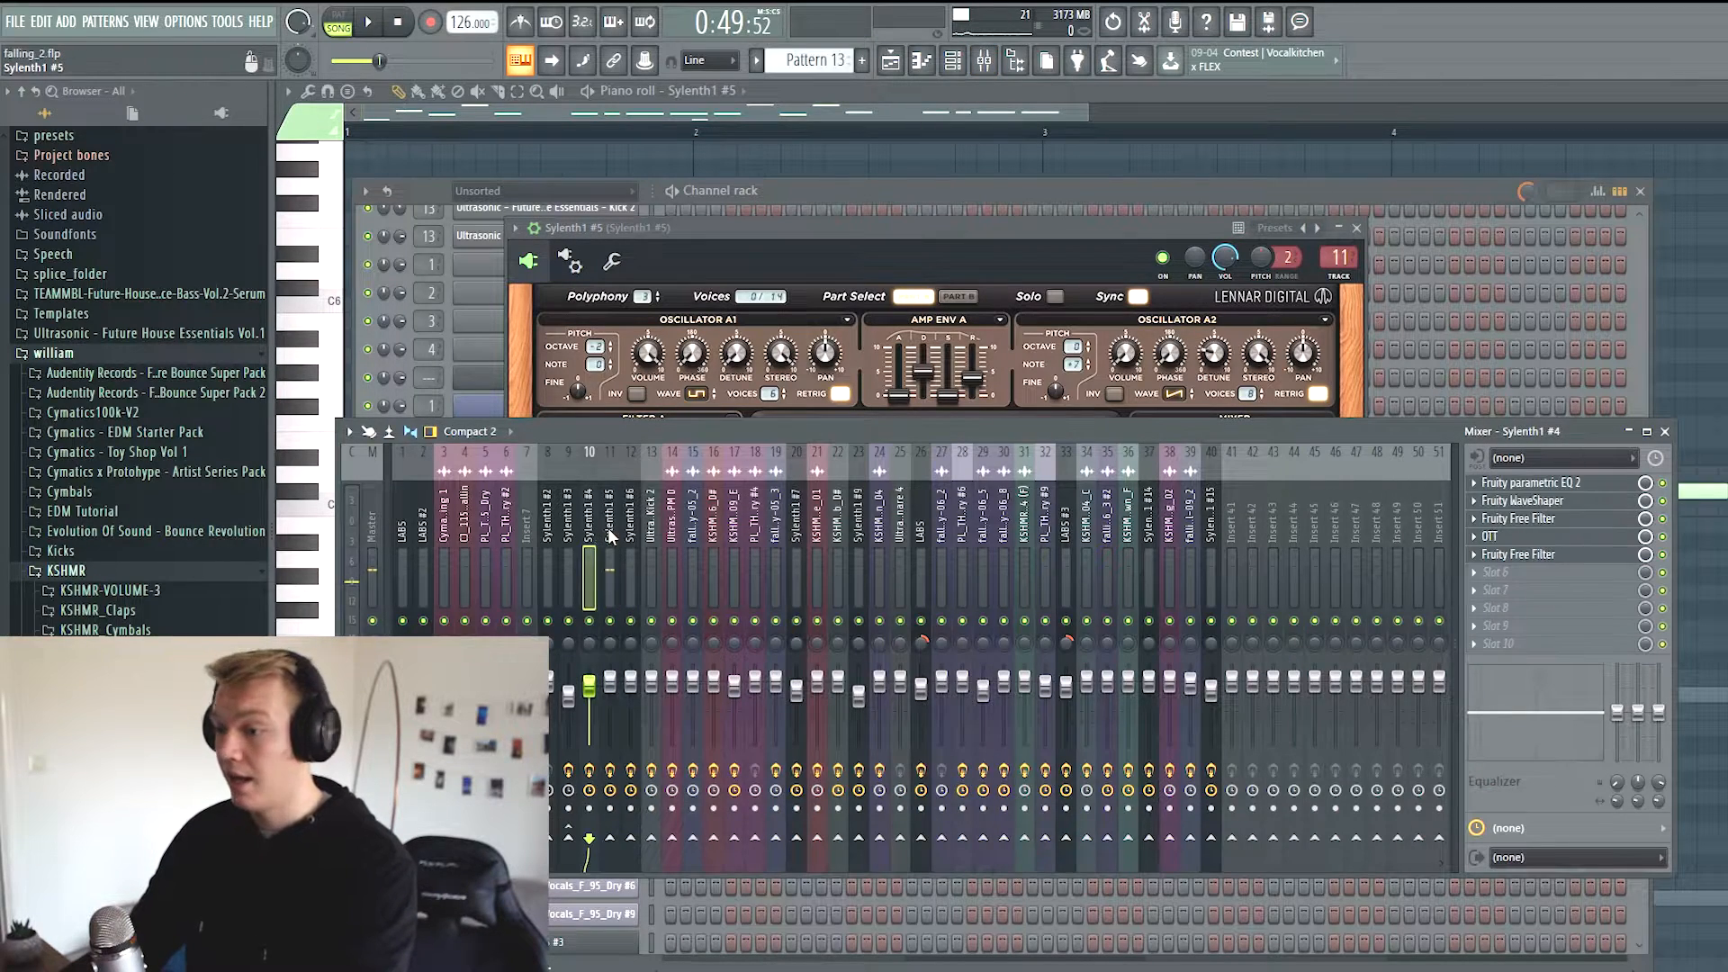
pyautogui.click(1490, 484)
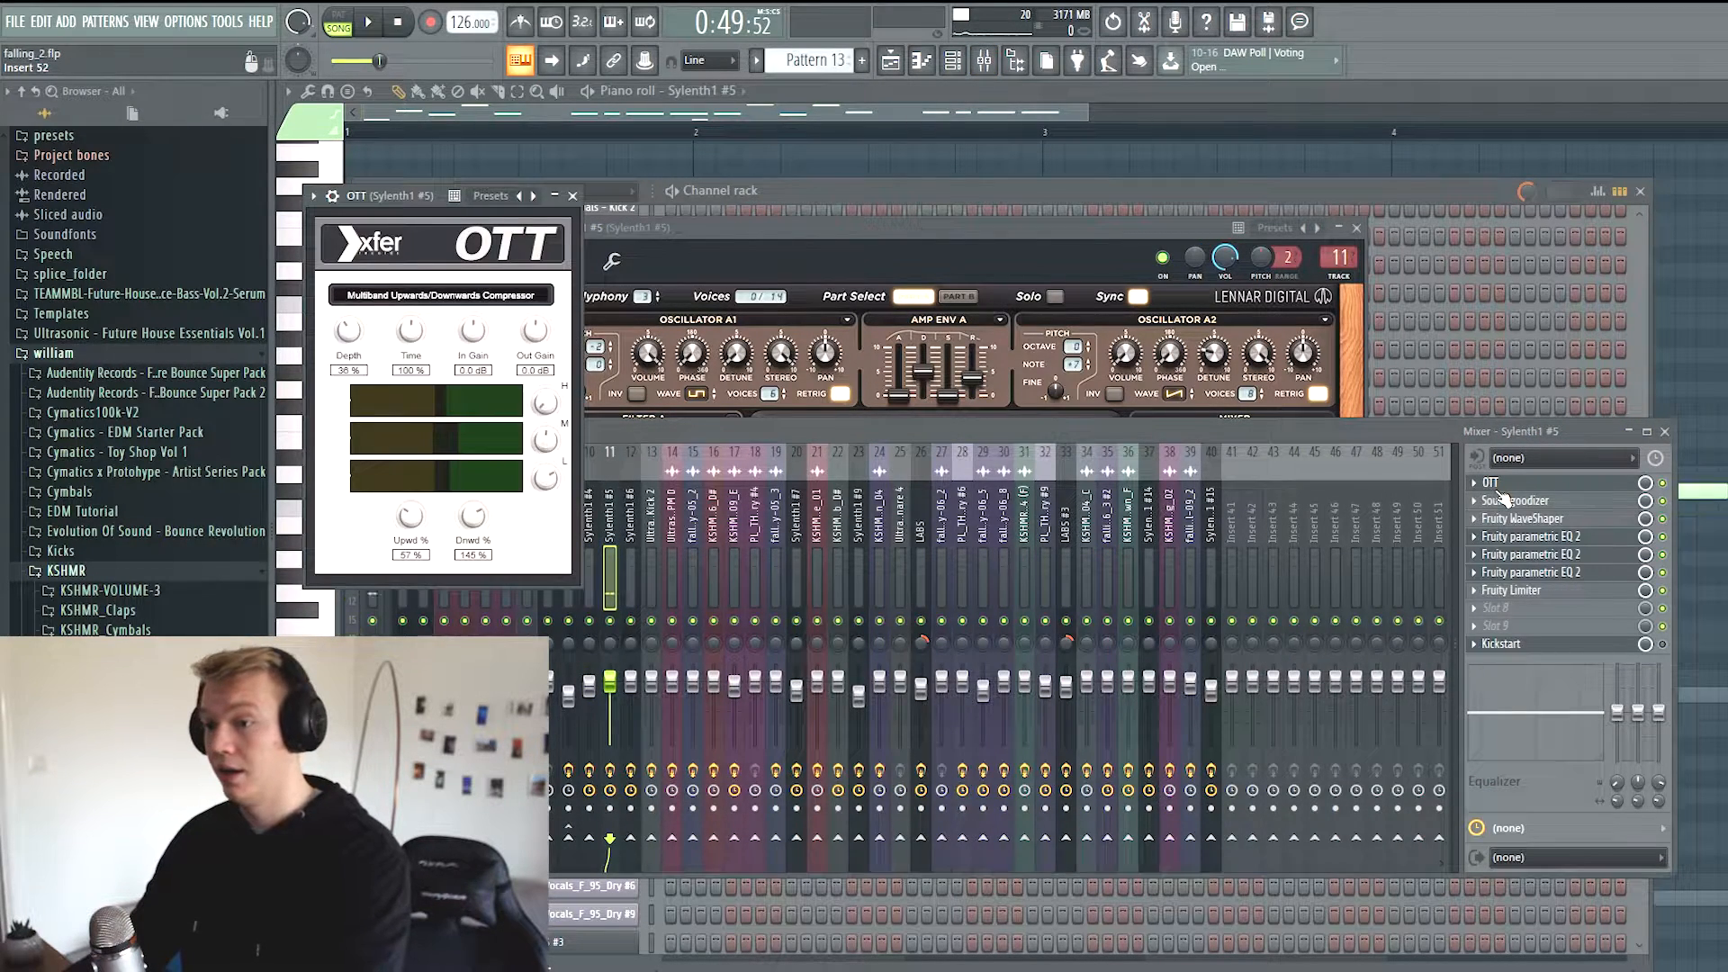
pyautogui.click(1515, 503)
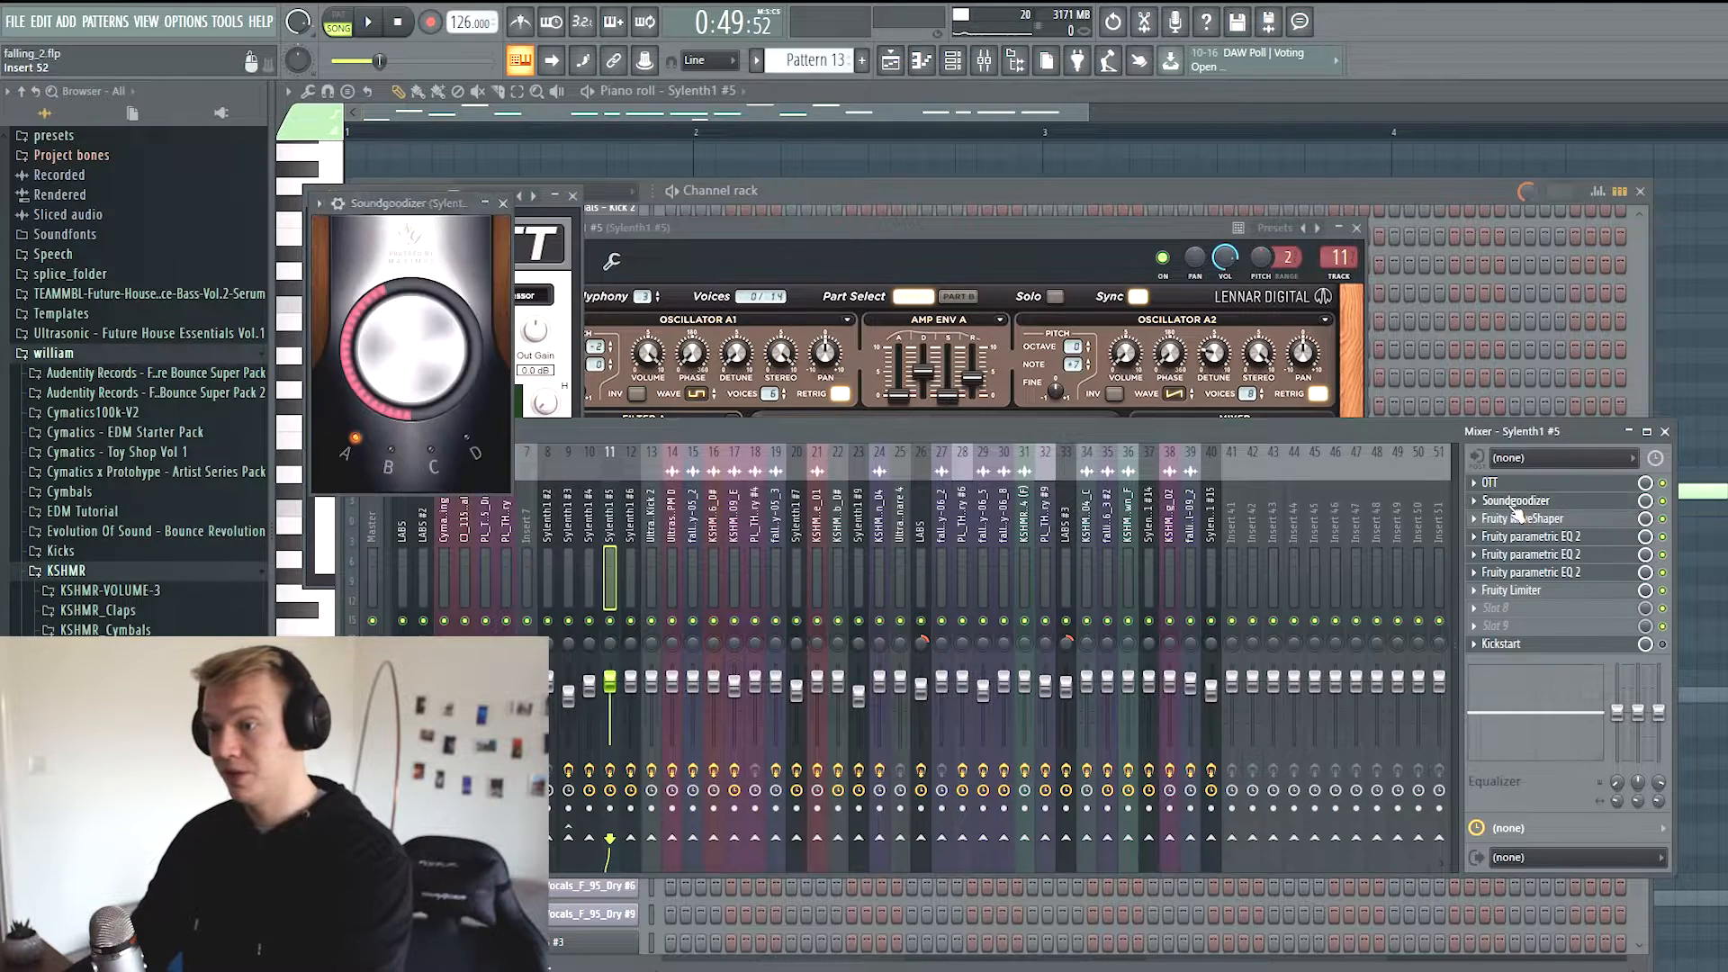
pyautogui.click(1516, 522)
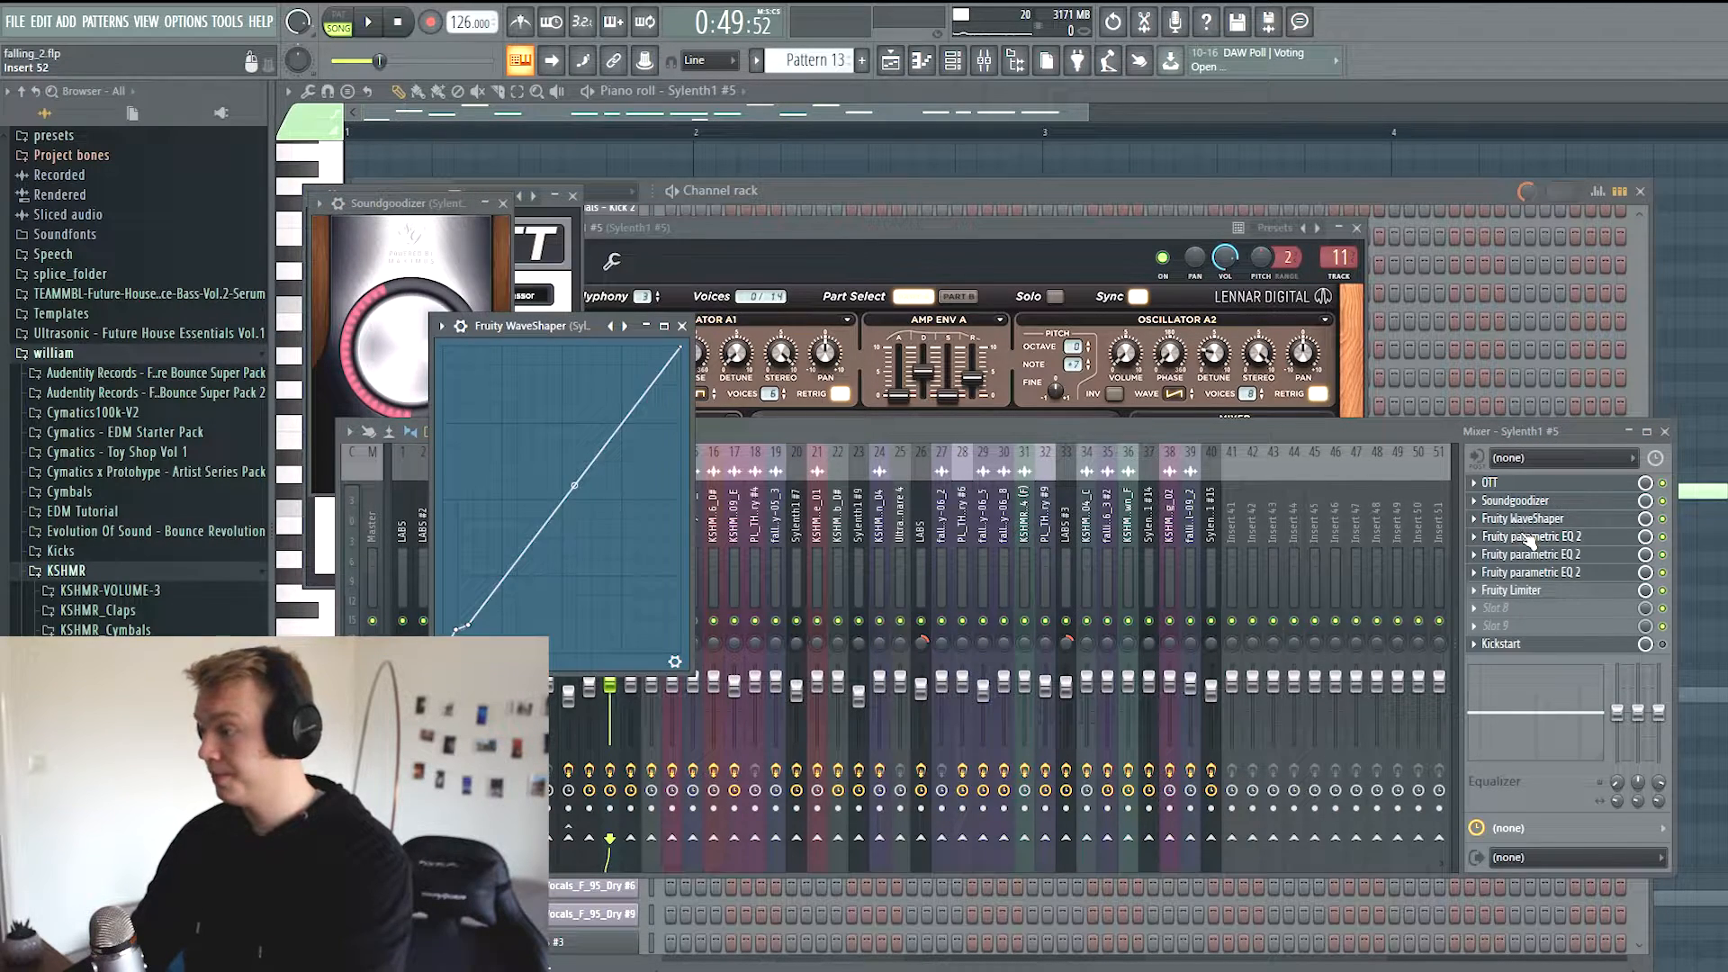
pyautogui.click(1530, 537)
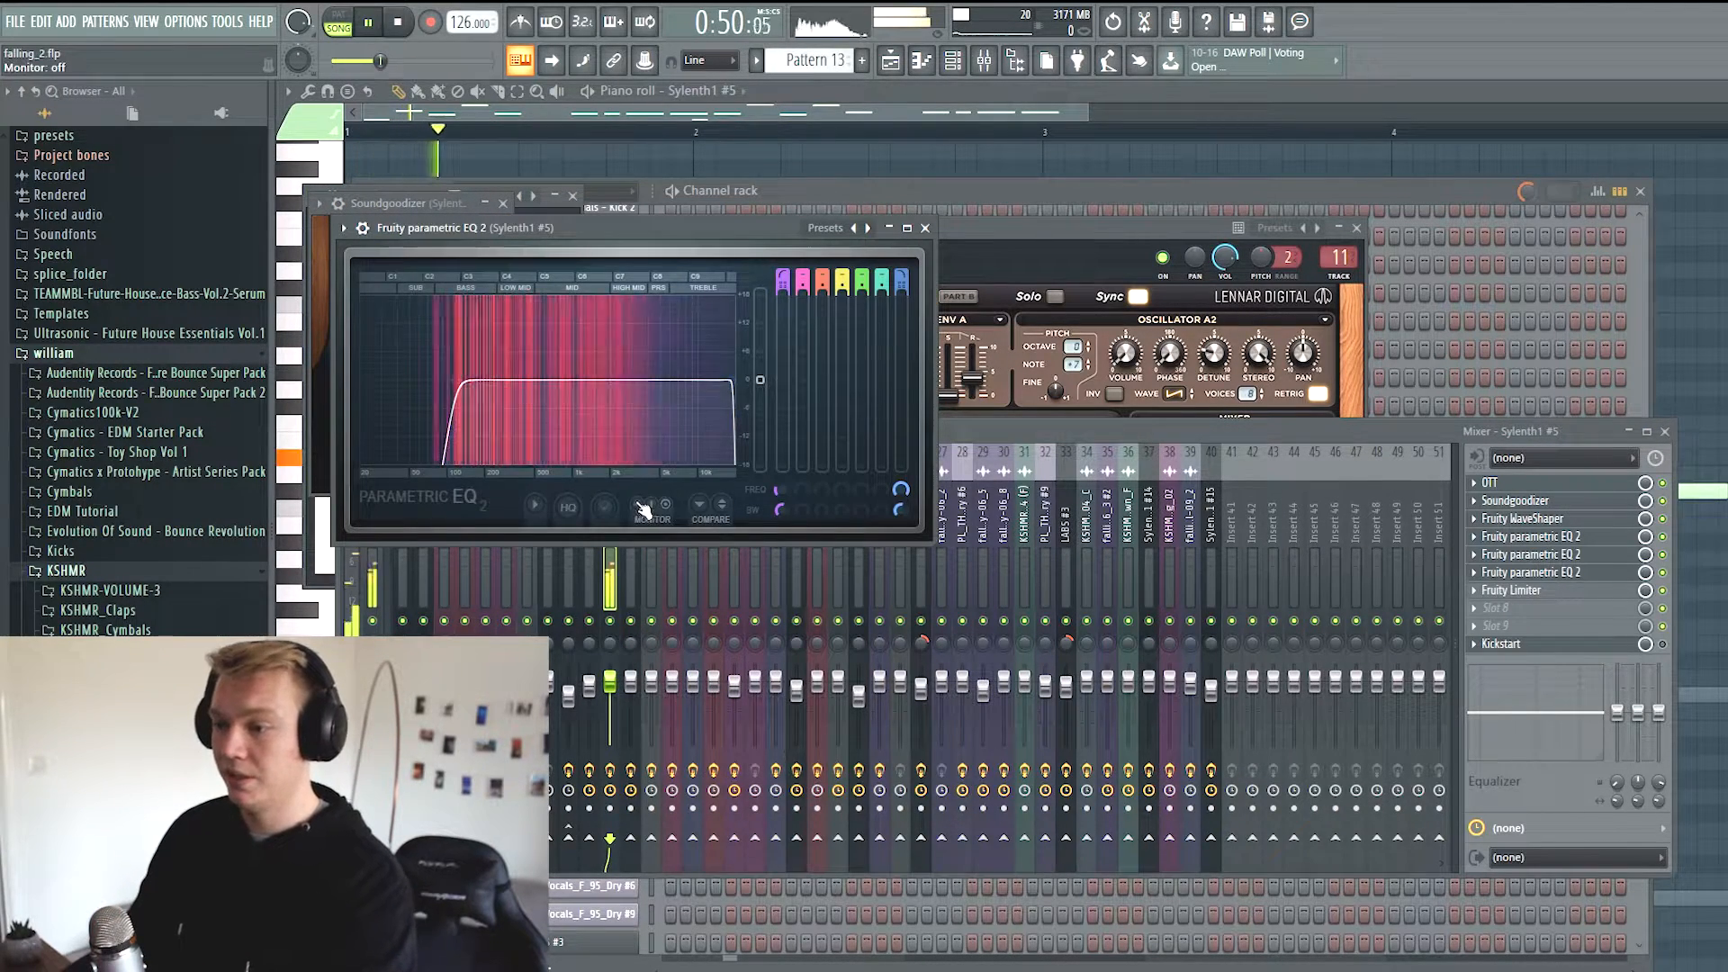
pyautogui.press('space')
pyautogui.click(1604, 572)
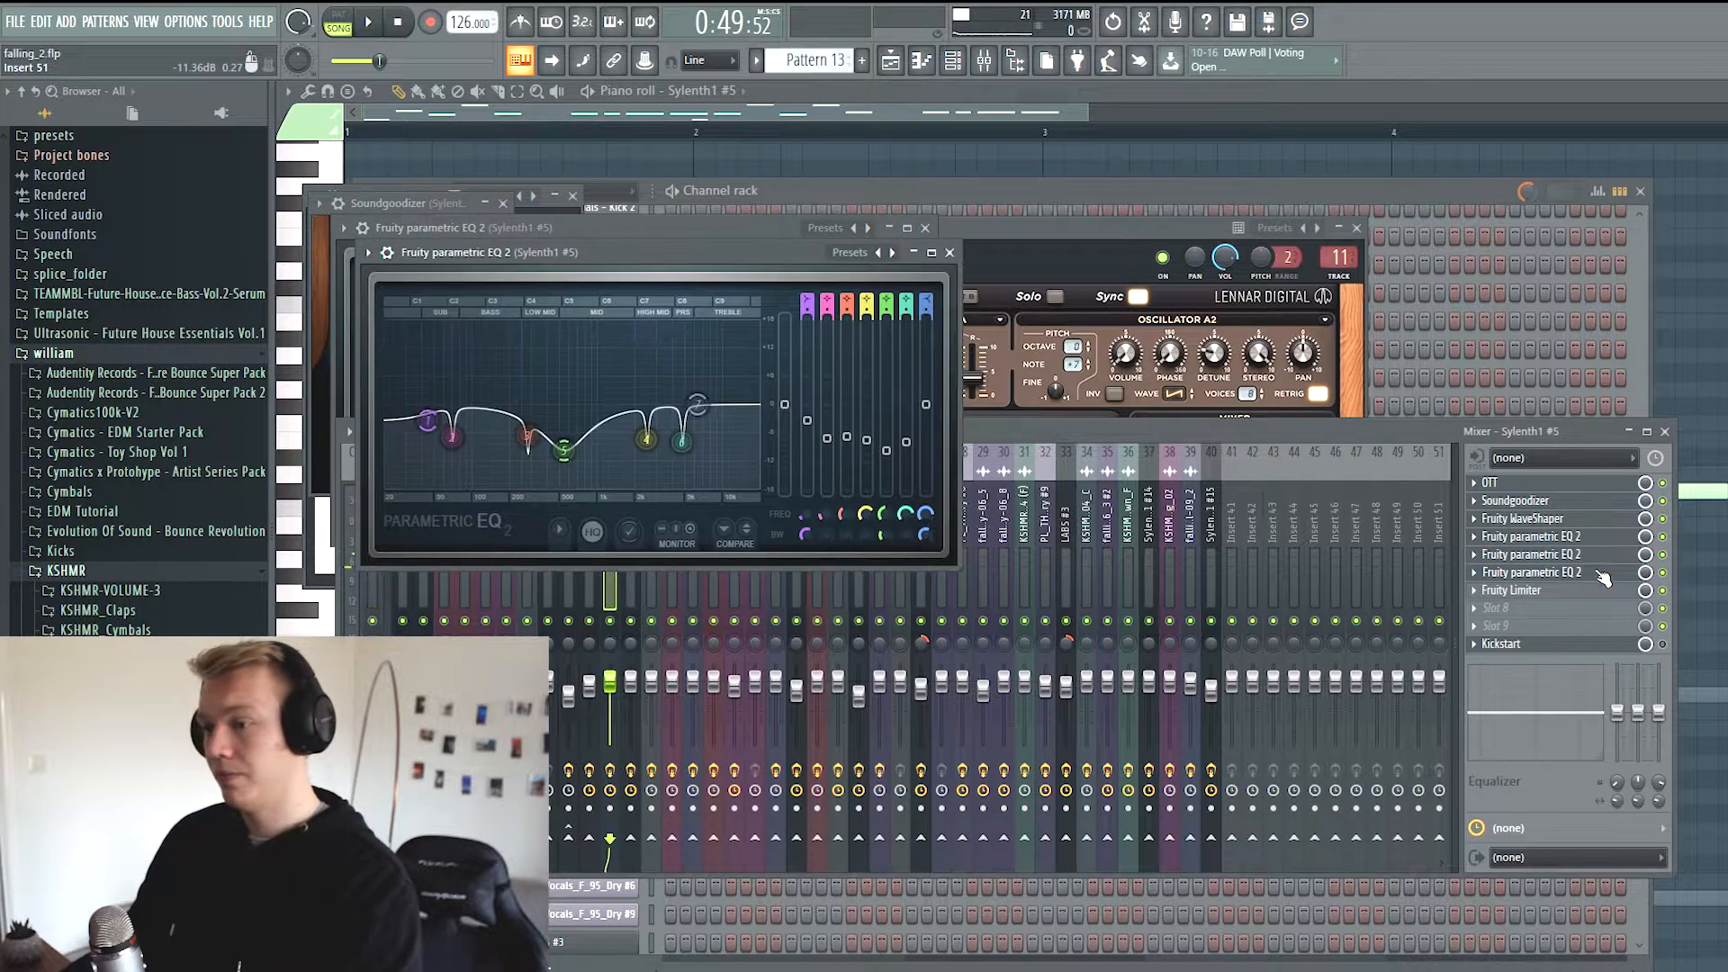
pyautogui.click(1517, 576)
pyautogui.click(1517, 594)
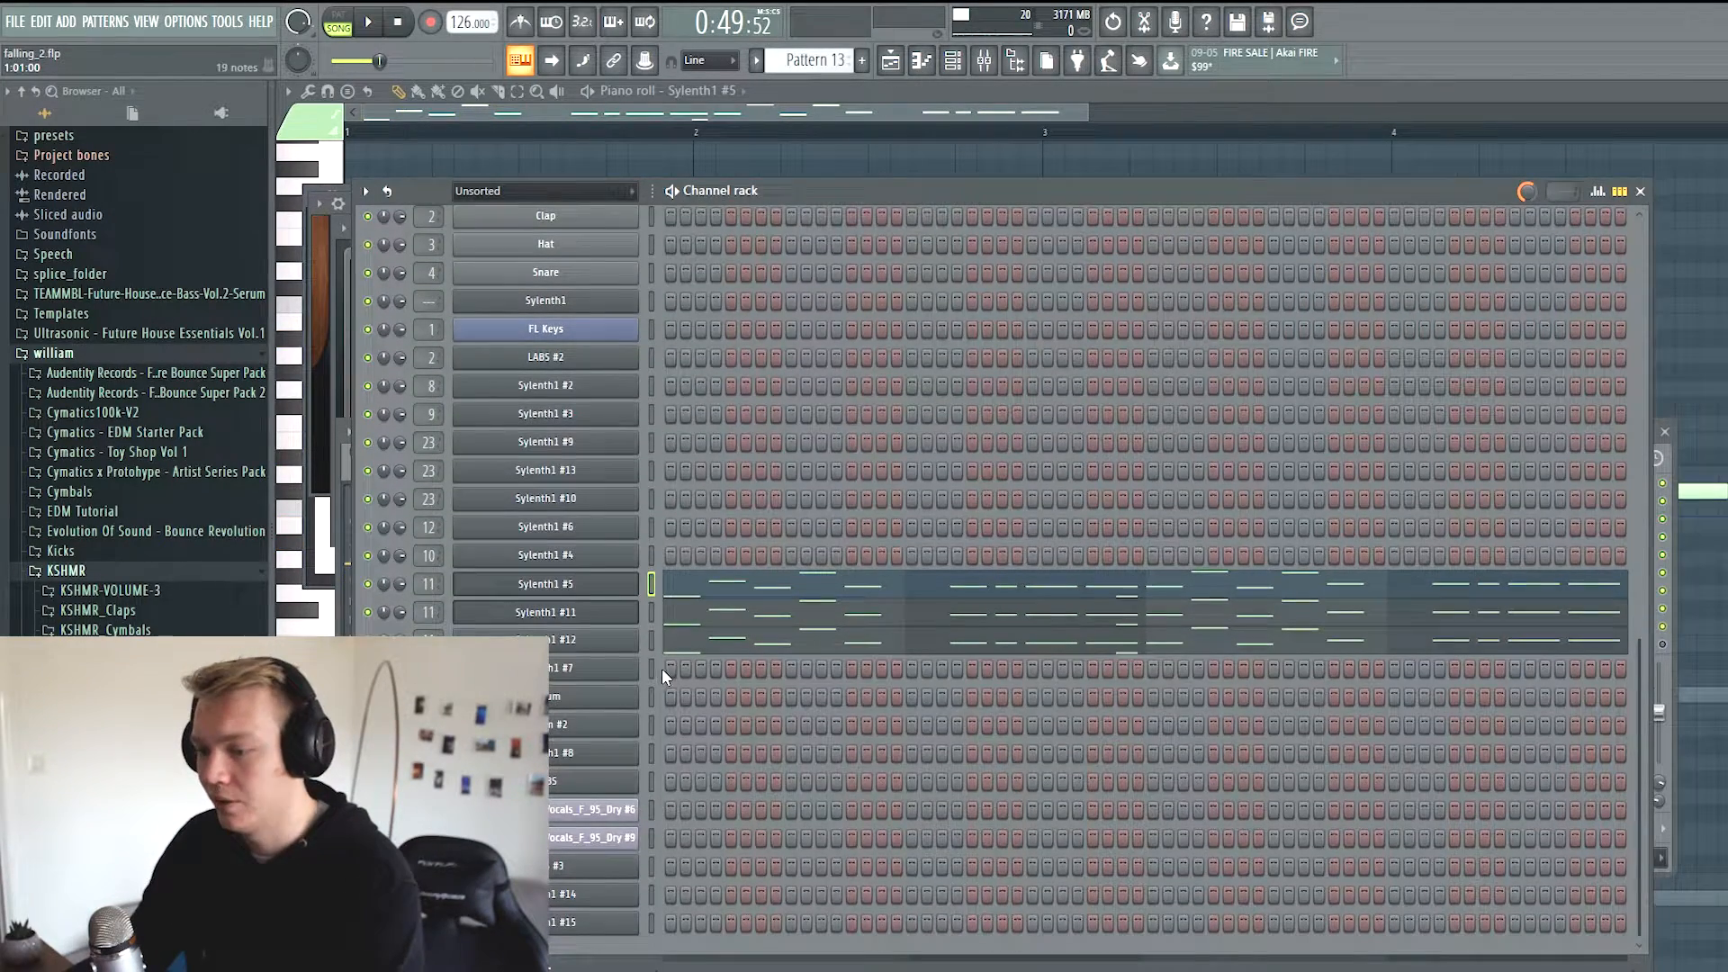
# Audition the soloed Pattern 38 in the playlist and inspect the Fruity Limiter and parametric EQ 2 on the Sylenth1 #14 mixer track
pyautogui.click(652, 669)
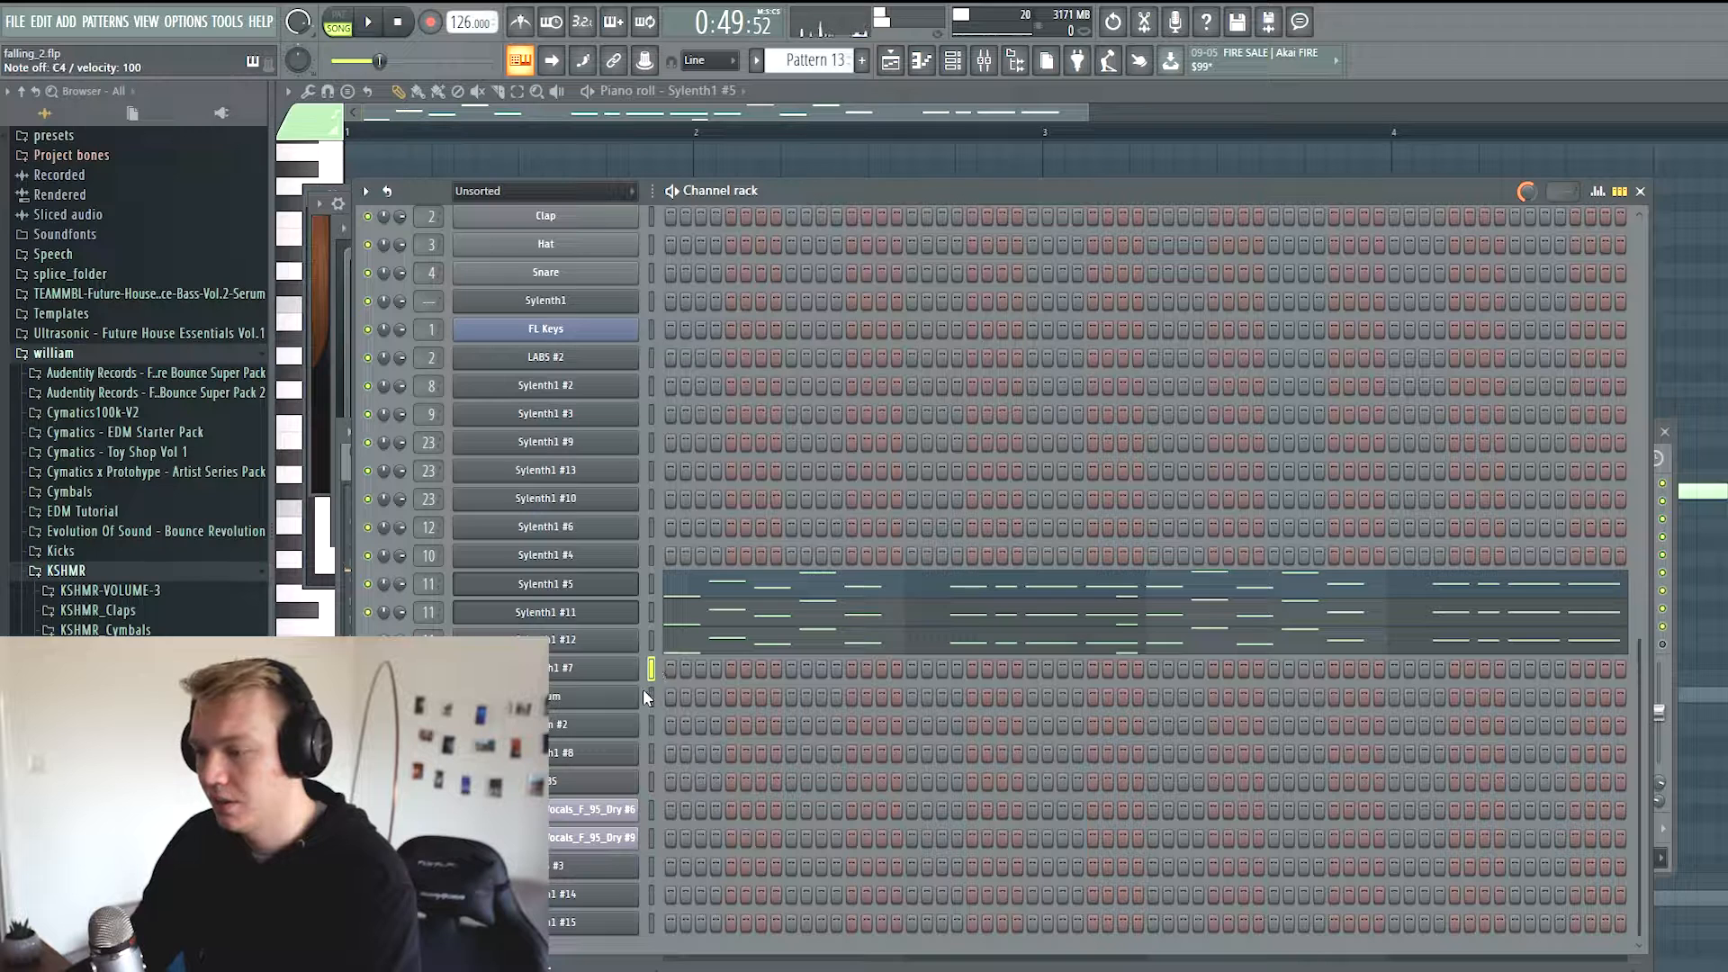
pyautogui.click(901, 70)
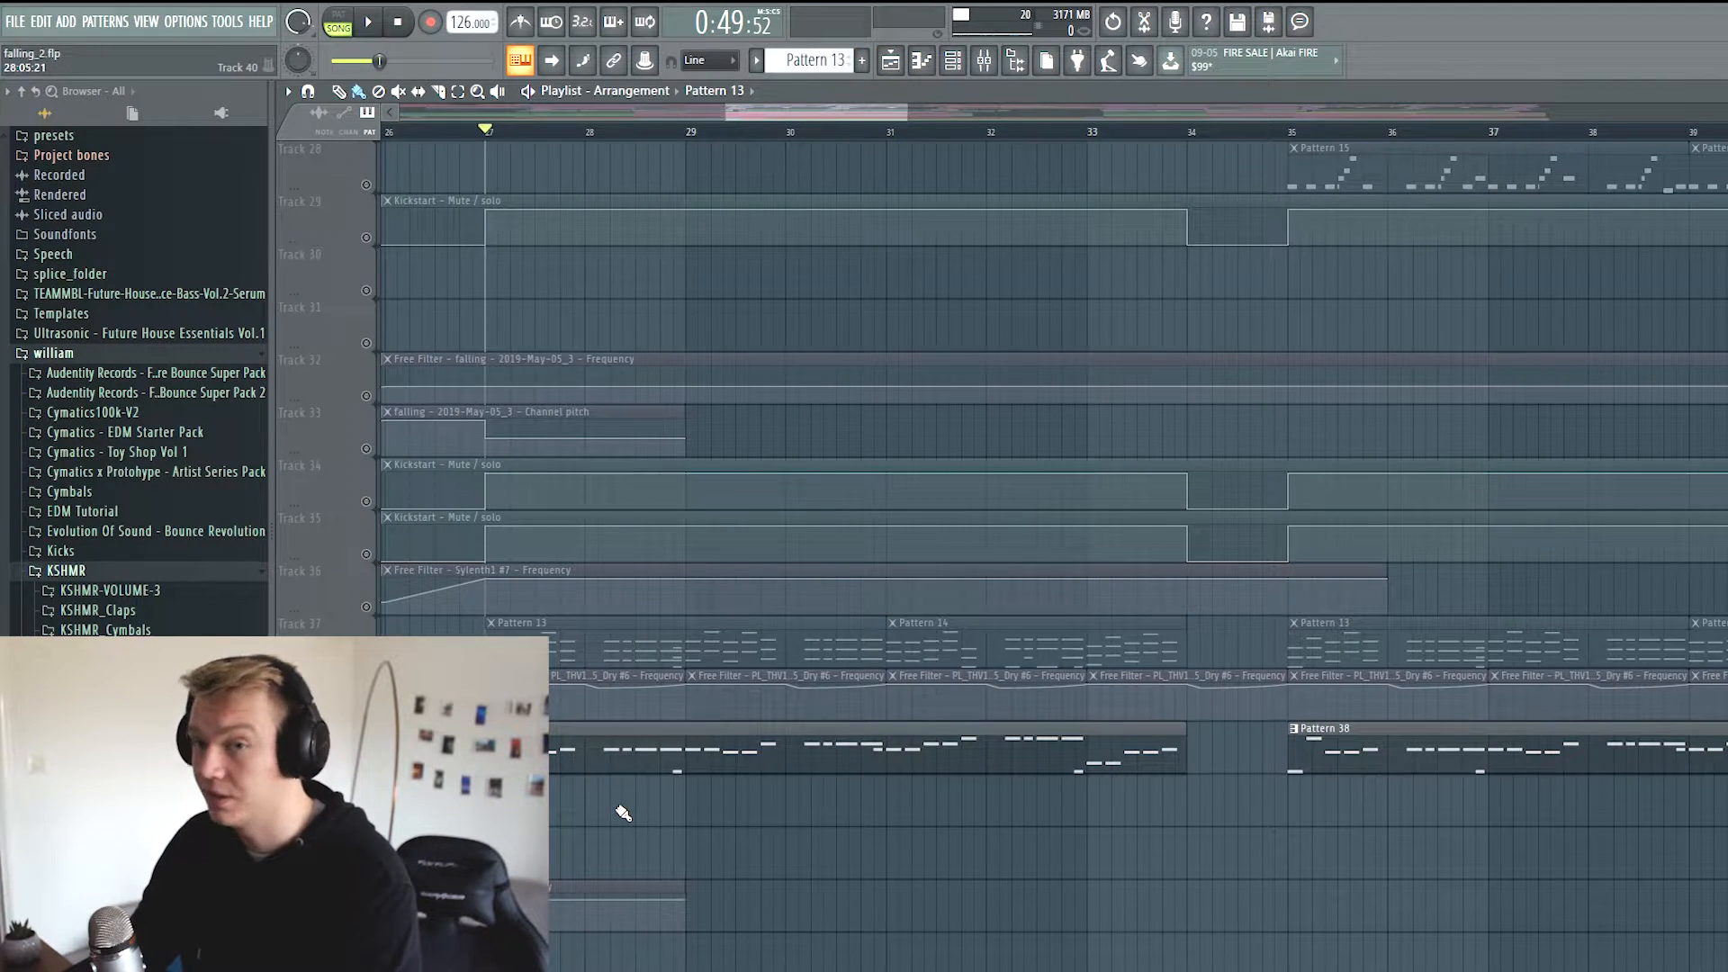
pyautogui.click(983, 60)
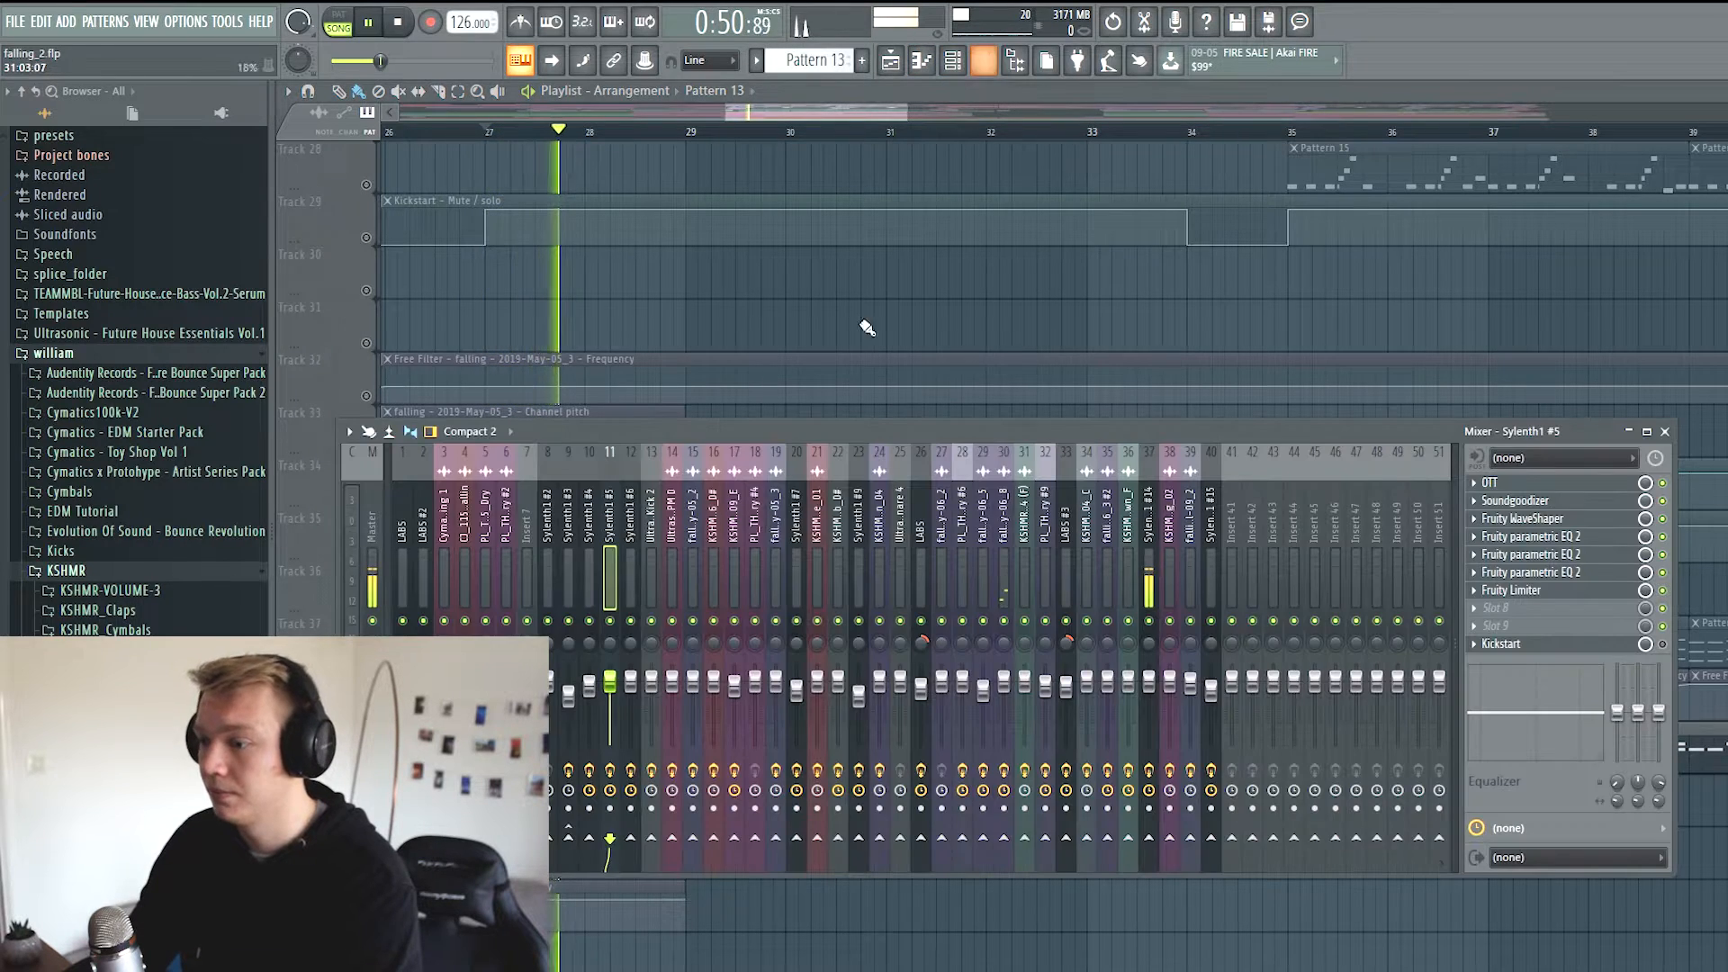
pyautogui.click(1145, 569)
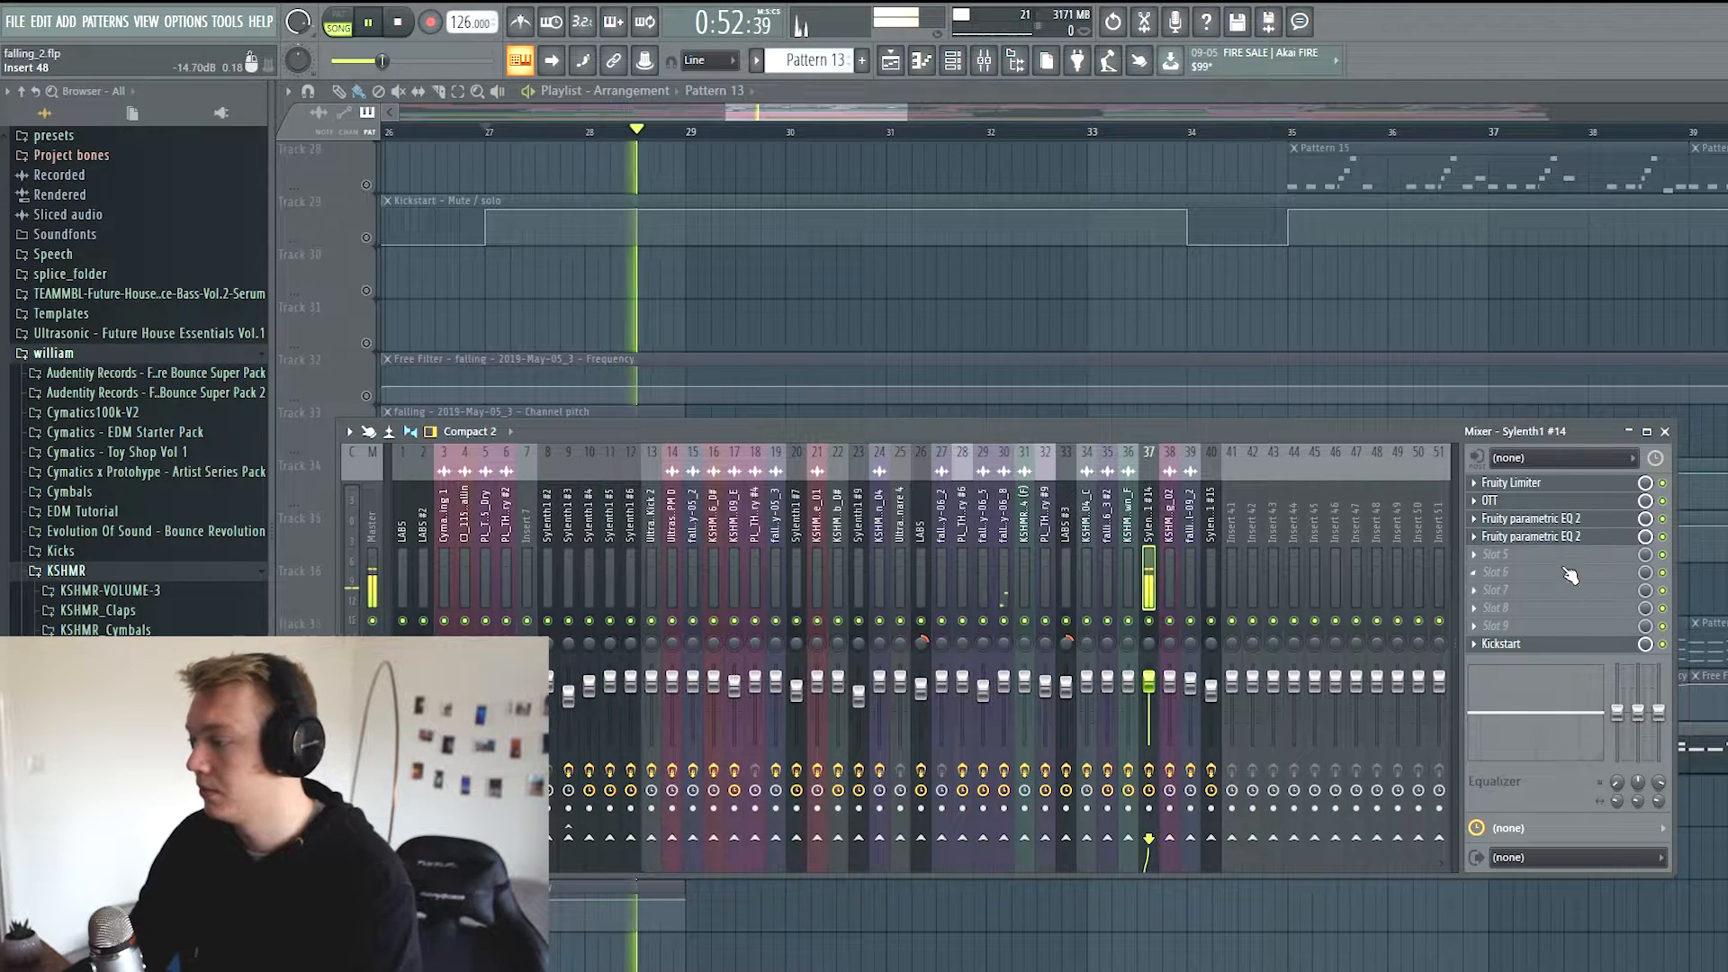
pyautogui.click(1565, 486)
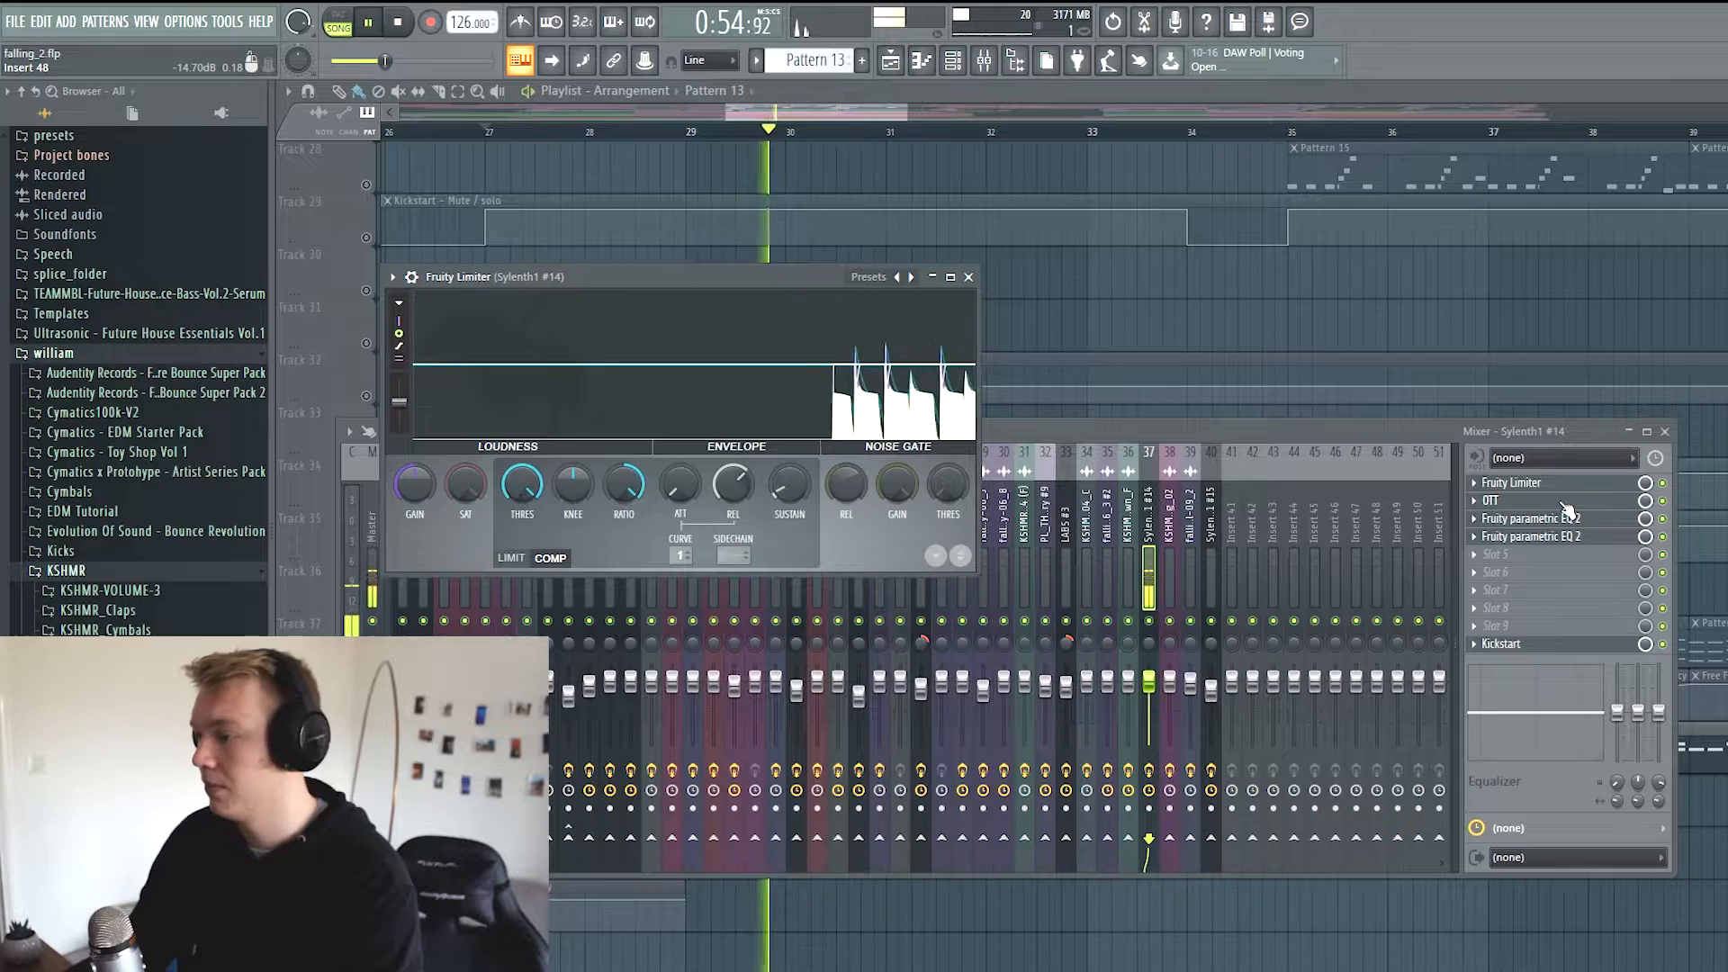
pyautogui.click(1565, 519)
pyautogui.press('space')
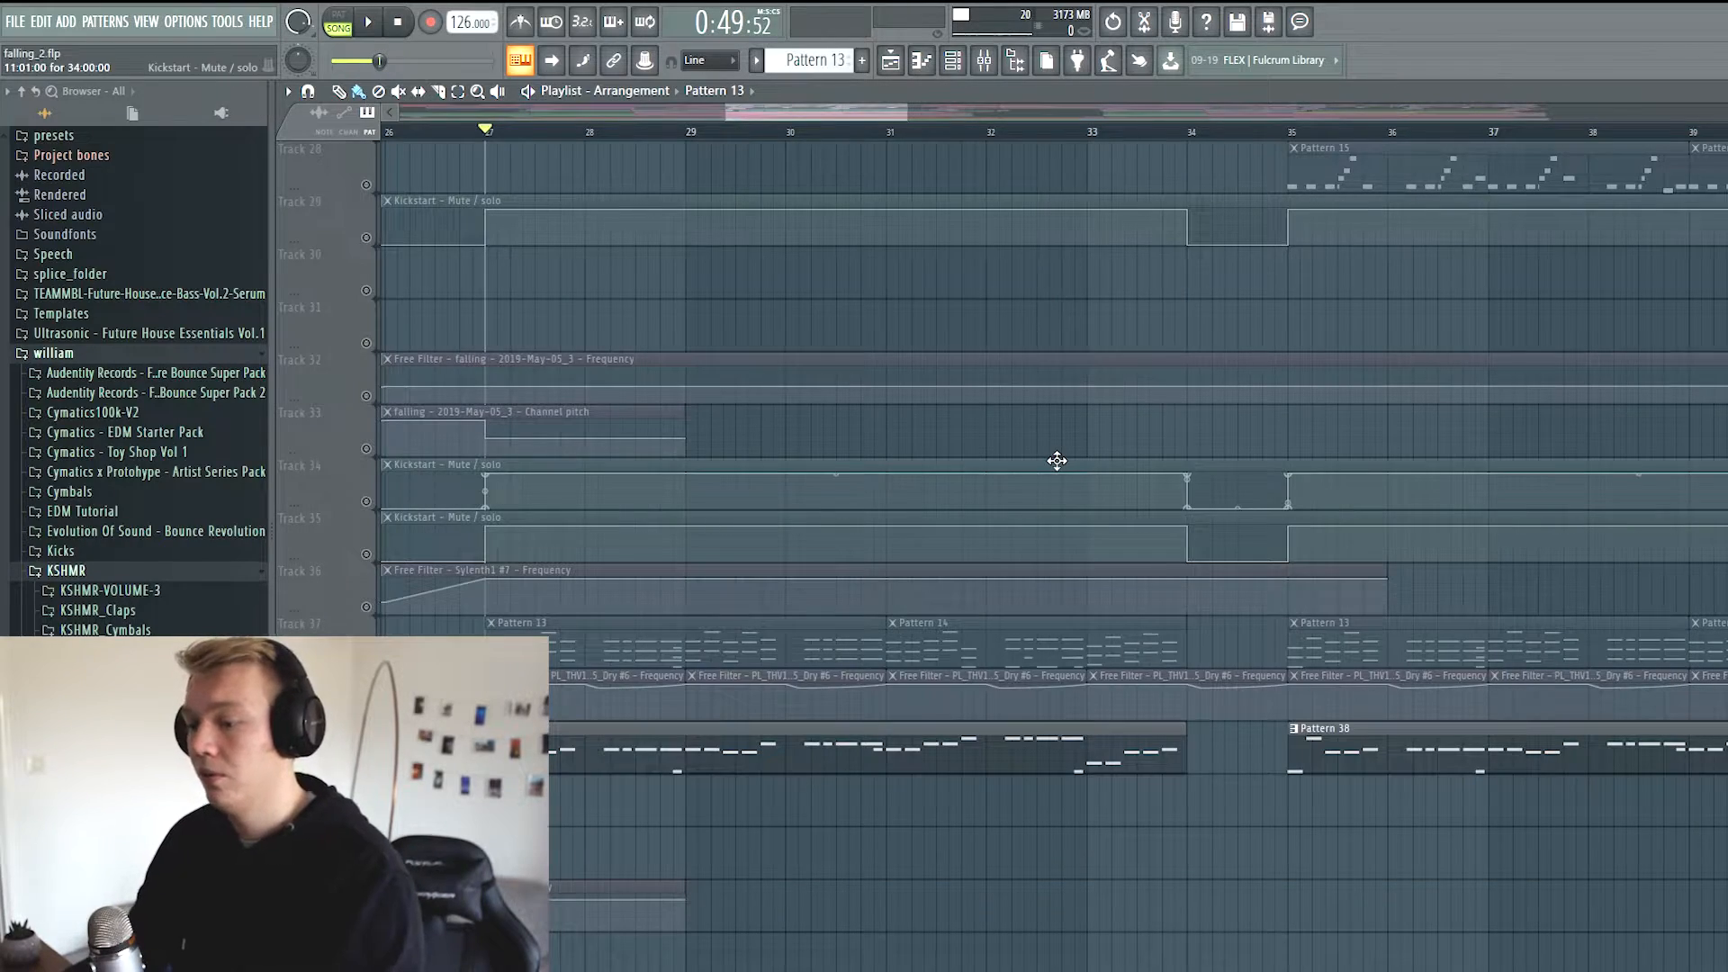
# Solo Track 5 in the playlist and audition Pattern 31 from bar 38
pyautogui.scroll(6, 1056, 461)
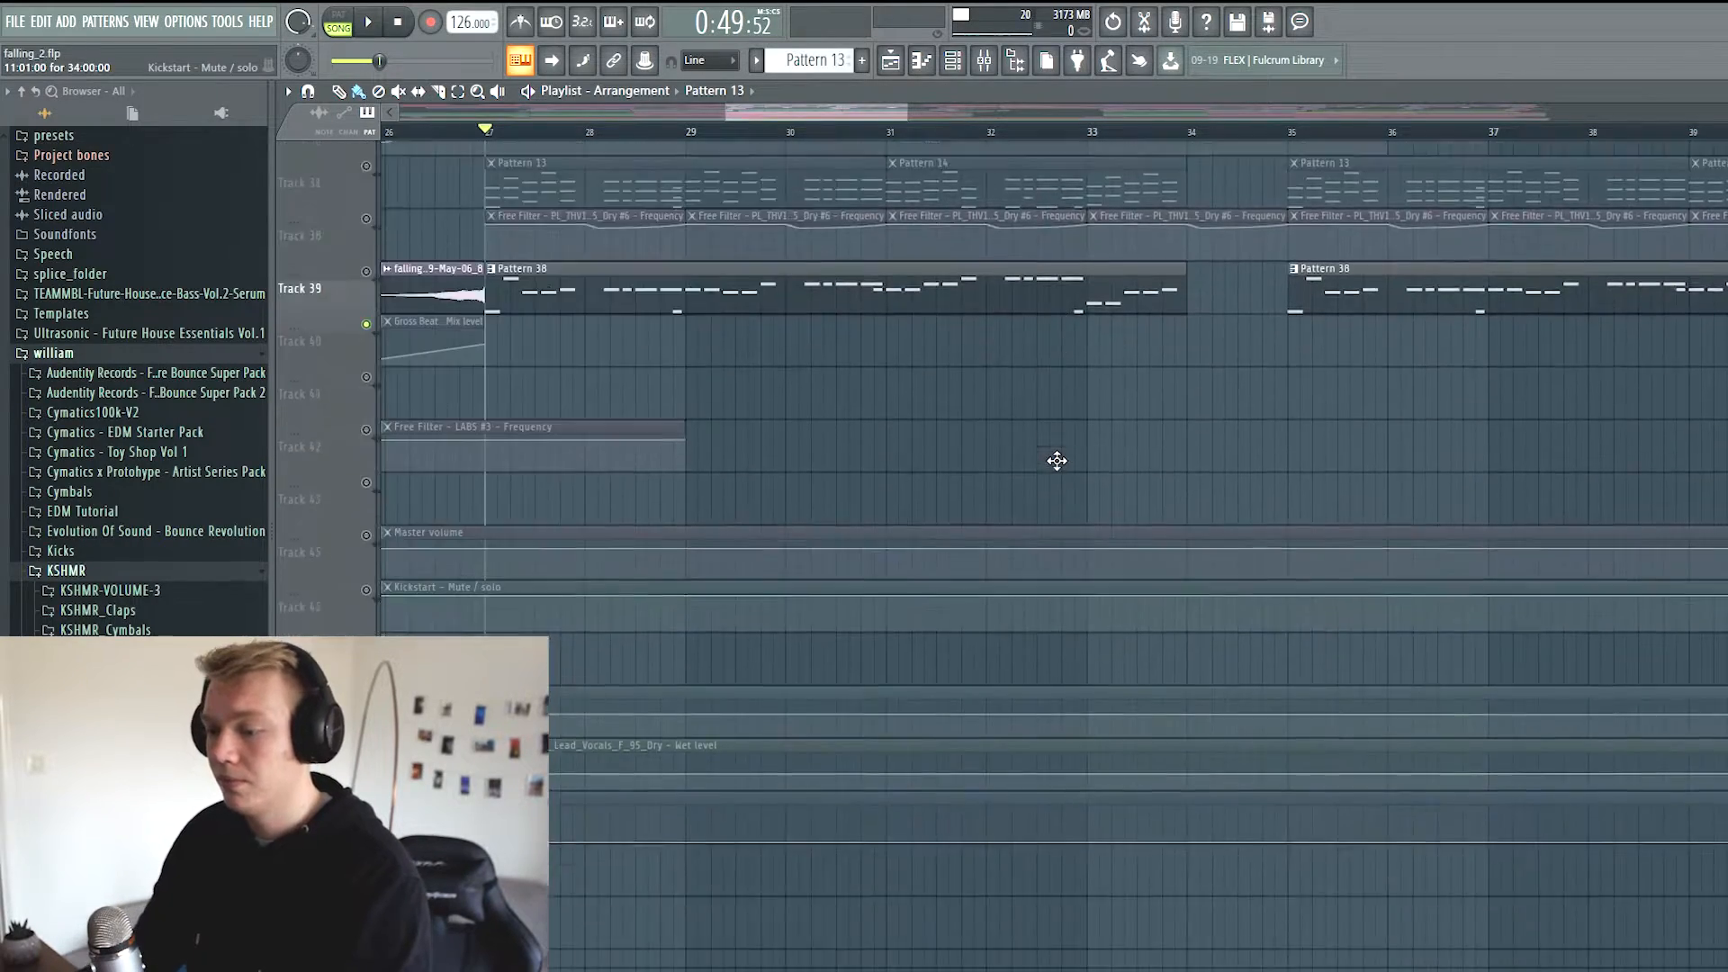
pyautogui.scroll(10, 1055, 618)
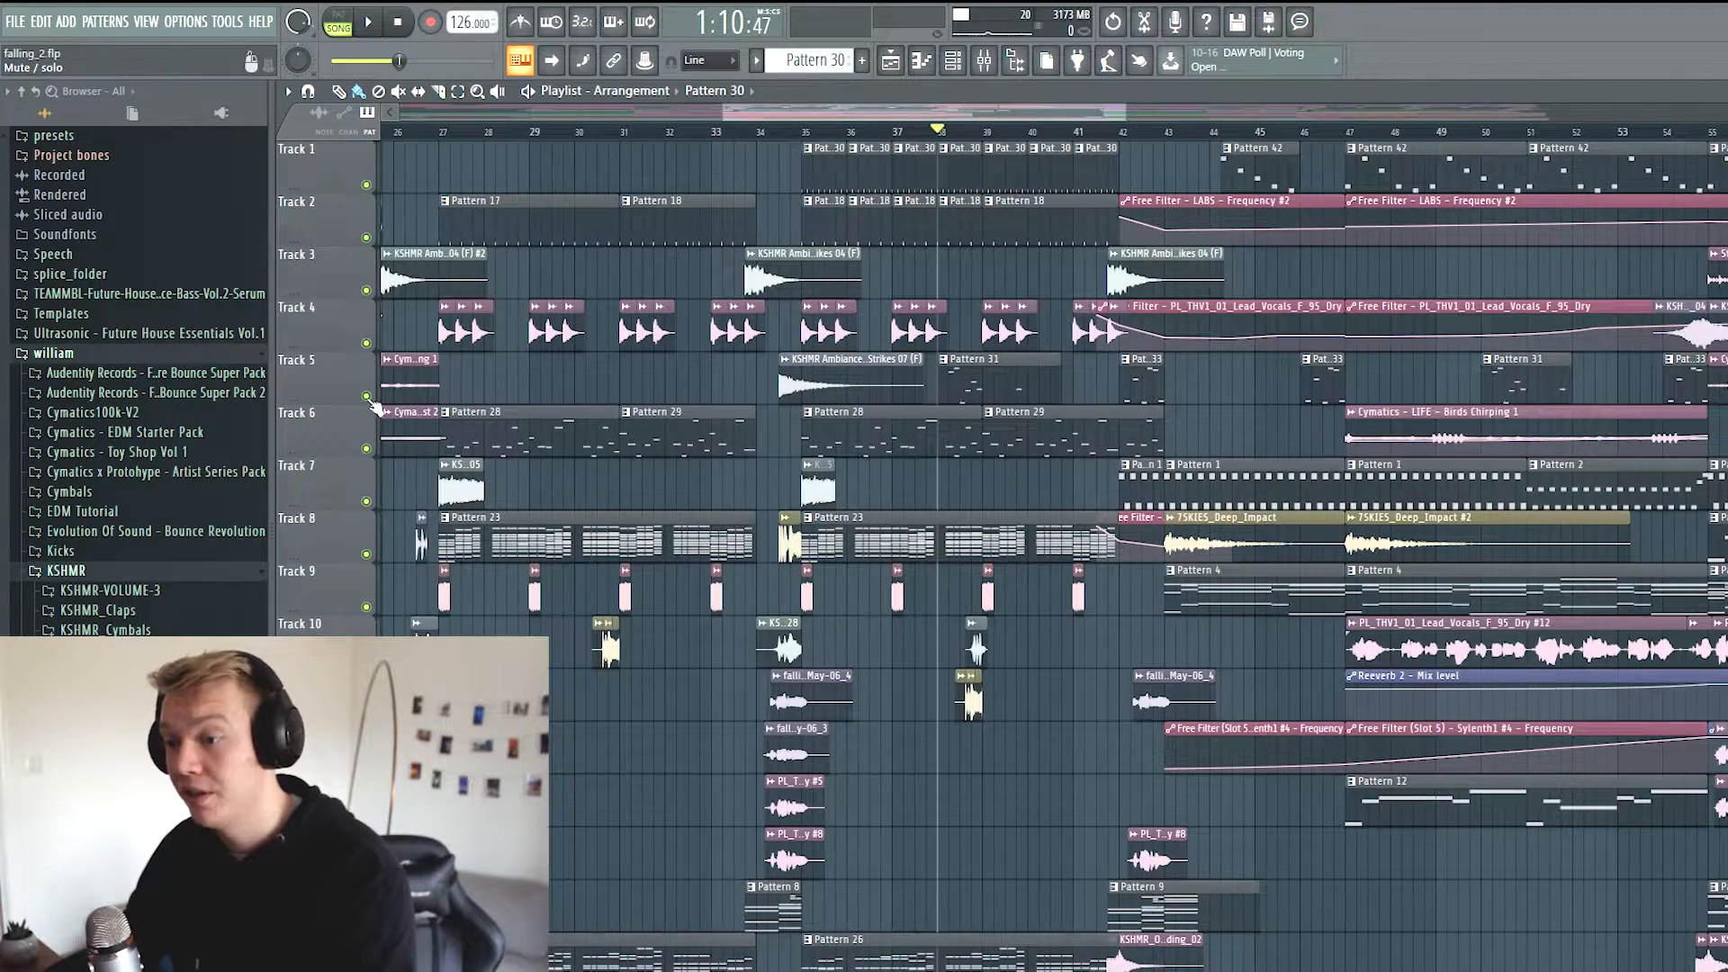
pyautogui.rightClick(367, 396)
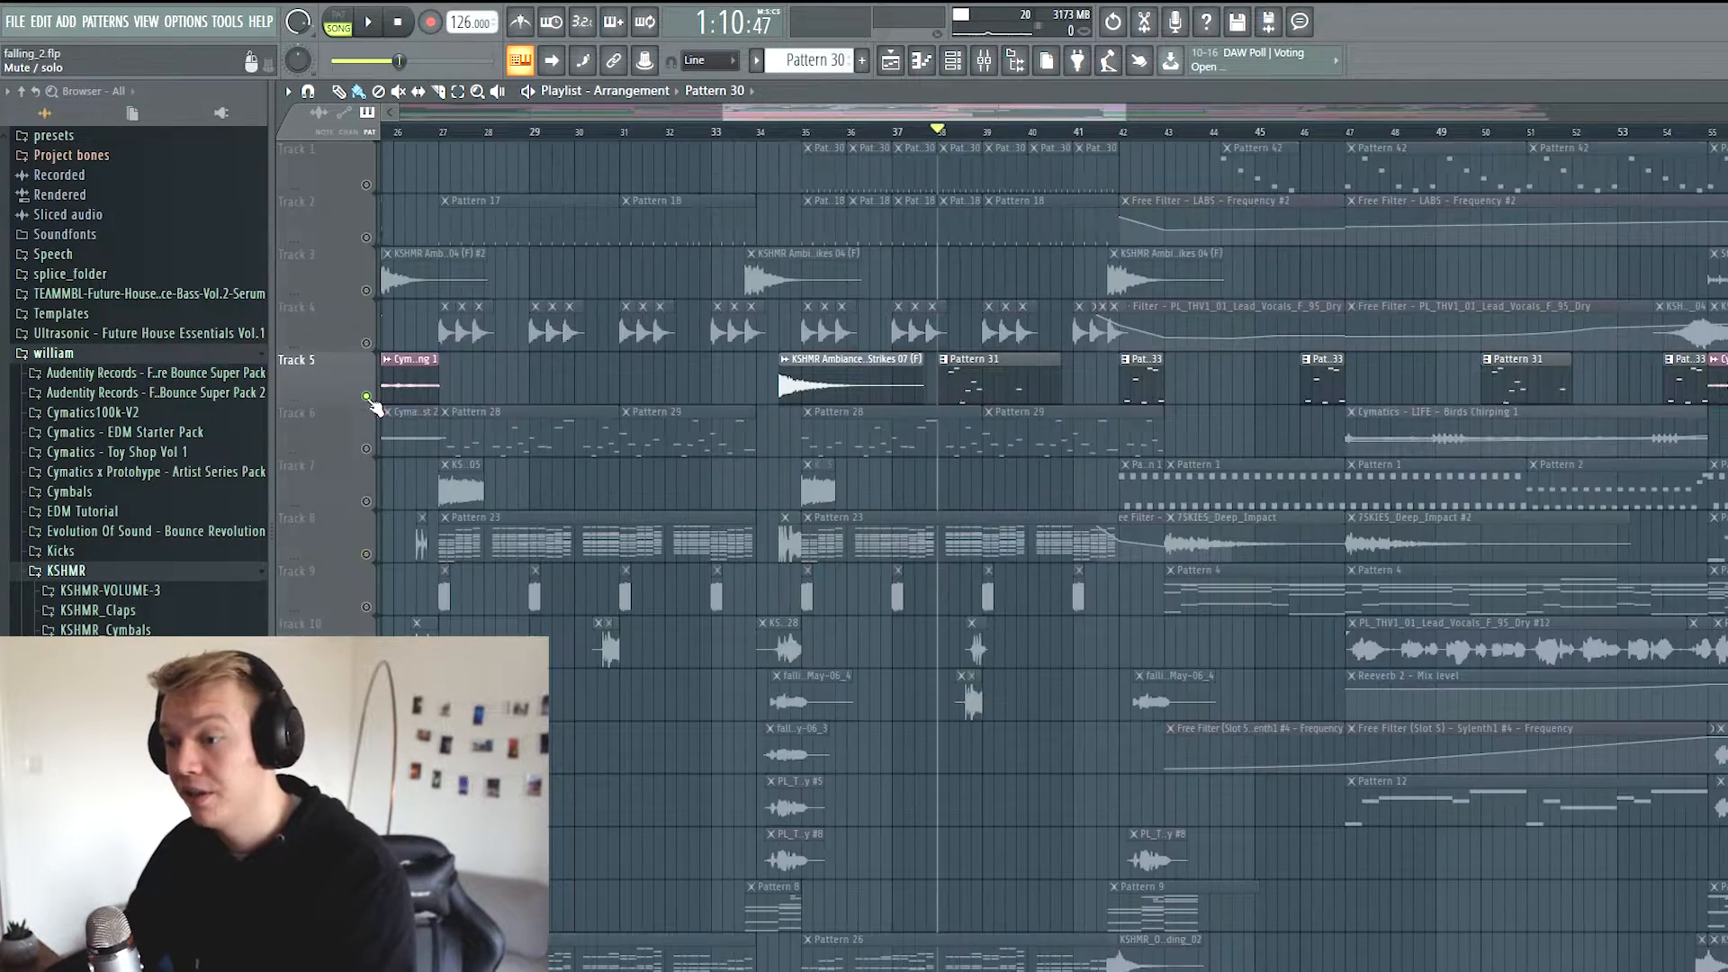
pyautogui.scroll(2, 993, 376)
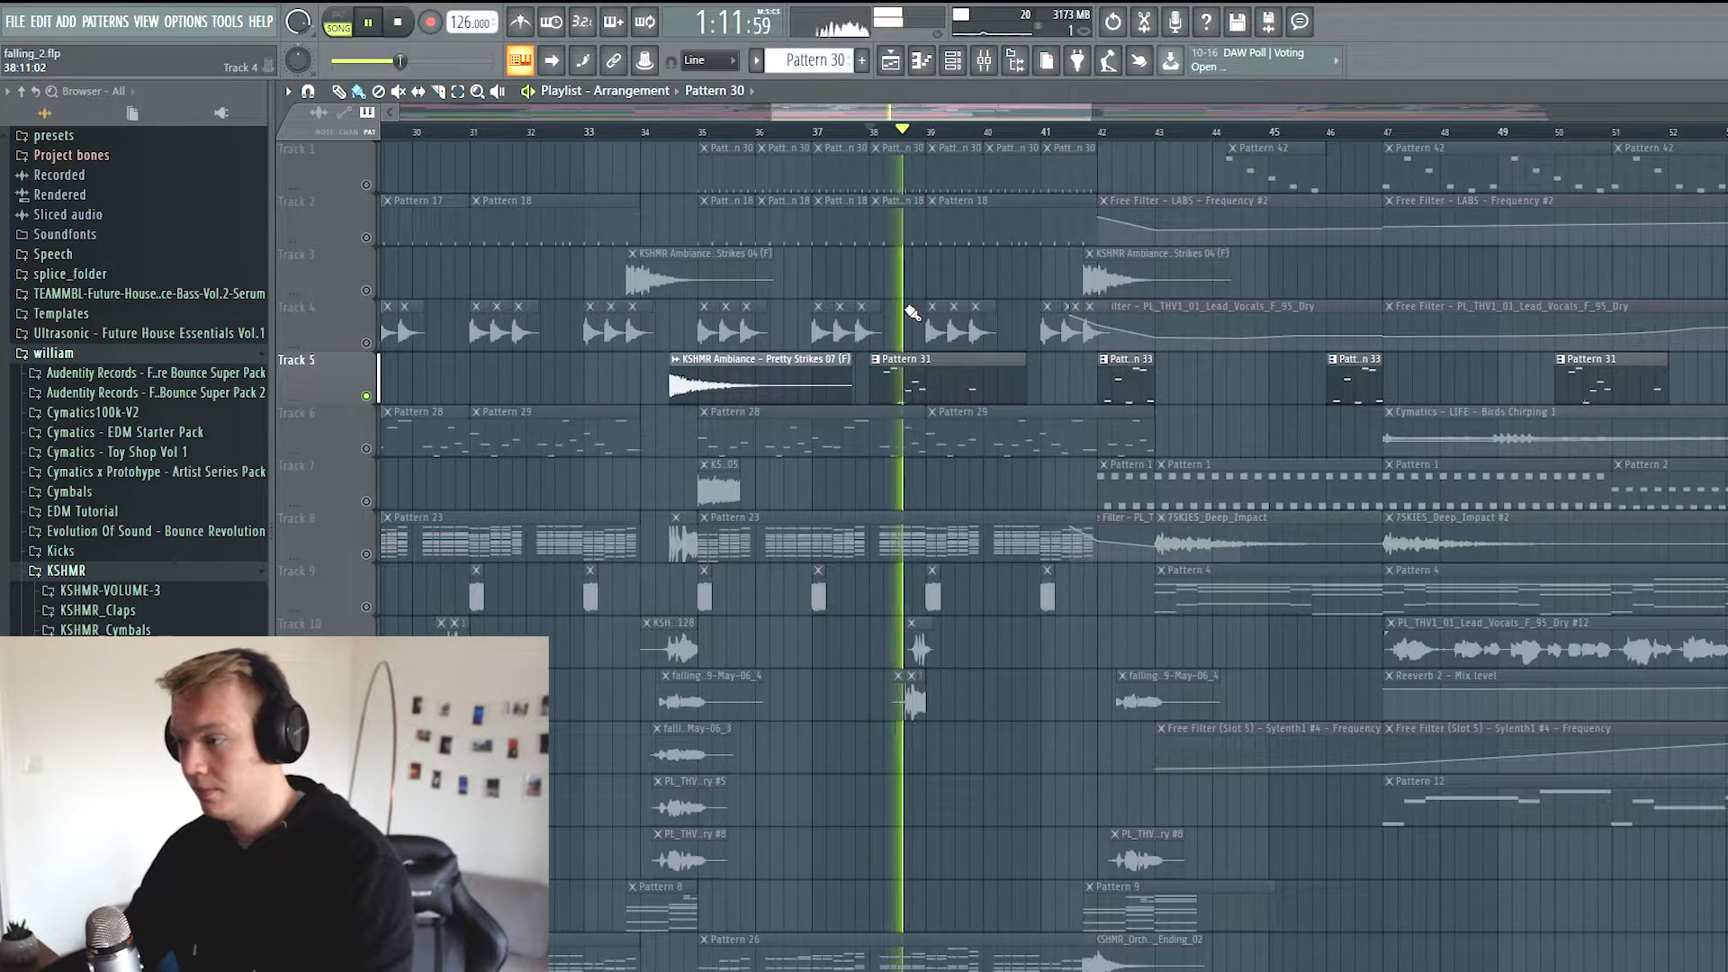
pyautogui.press('space')
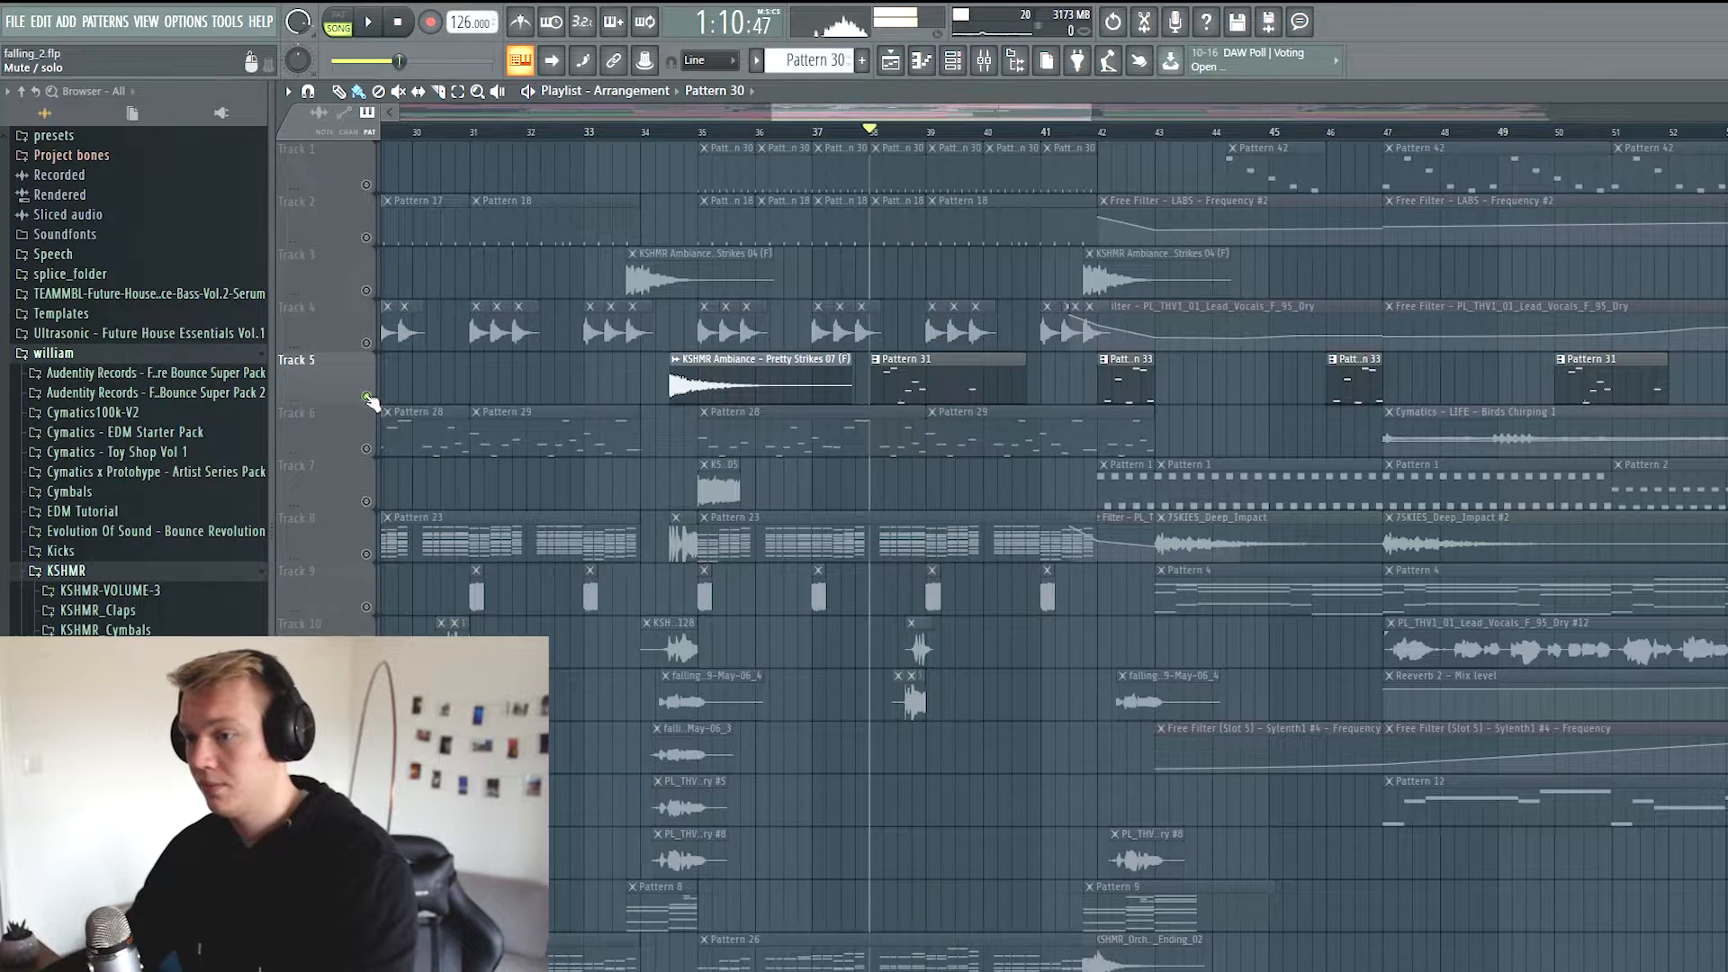
# Unsolo Track 5 and play Pattern 31 together with the full arrangement from bar 38
pyautogui.rightClick(366, 396)
pyautogui.press('space')
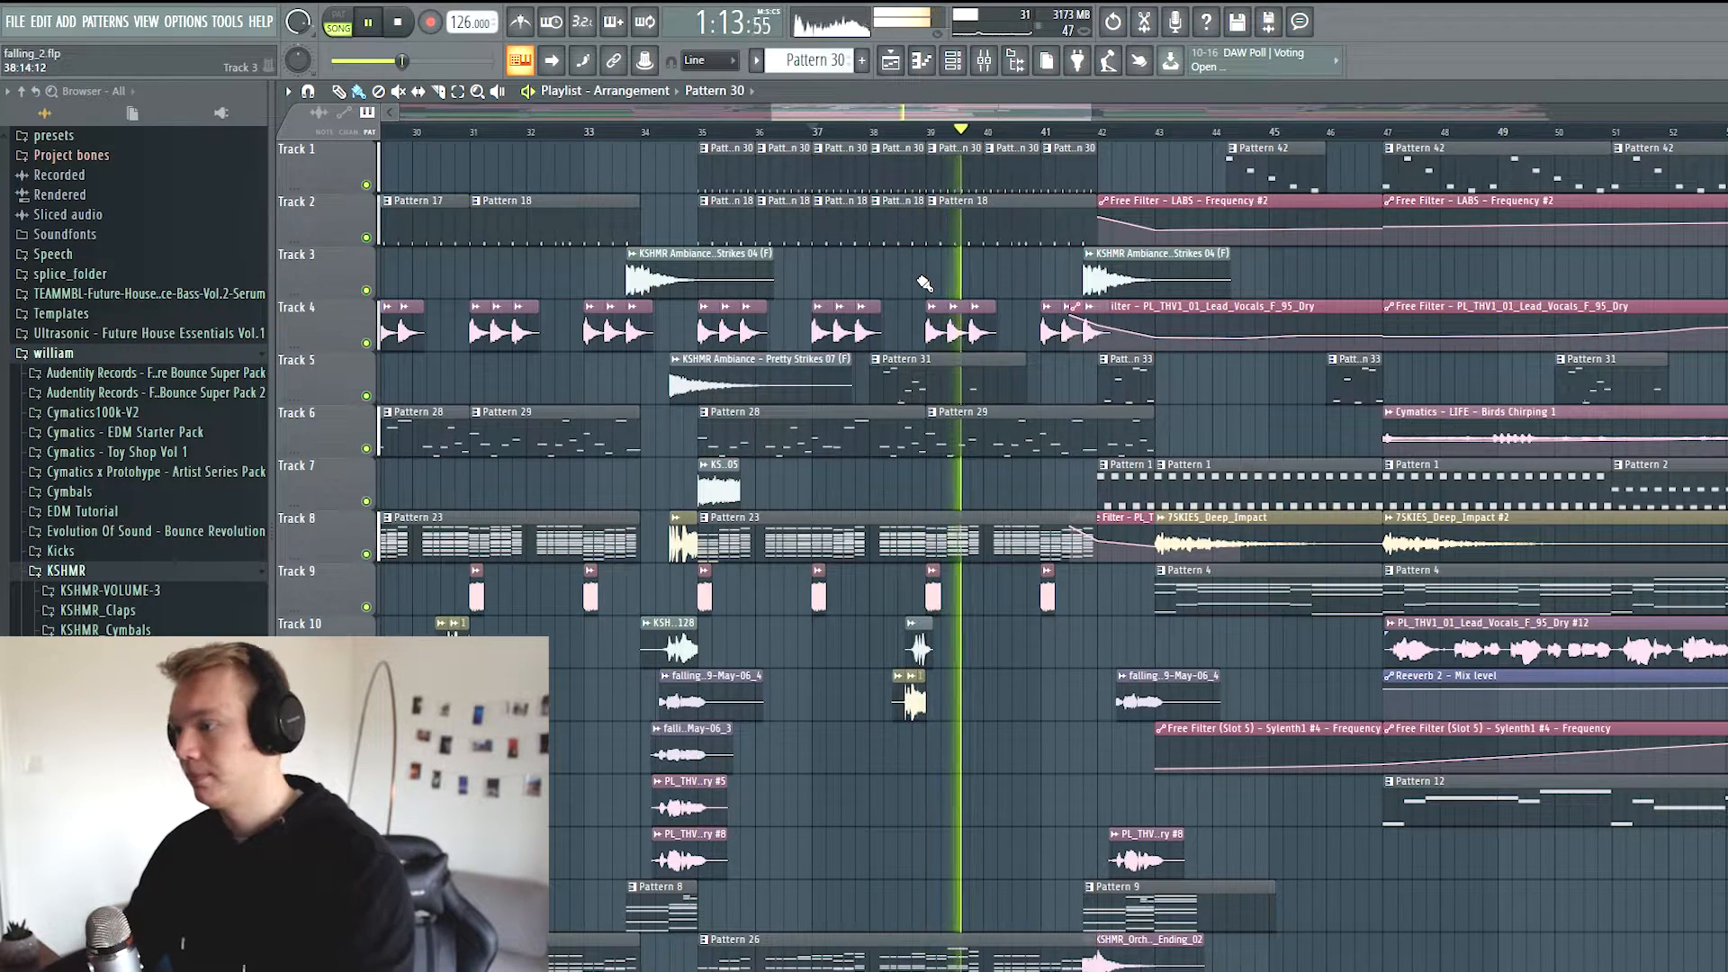
pyautogui.press('space')
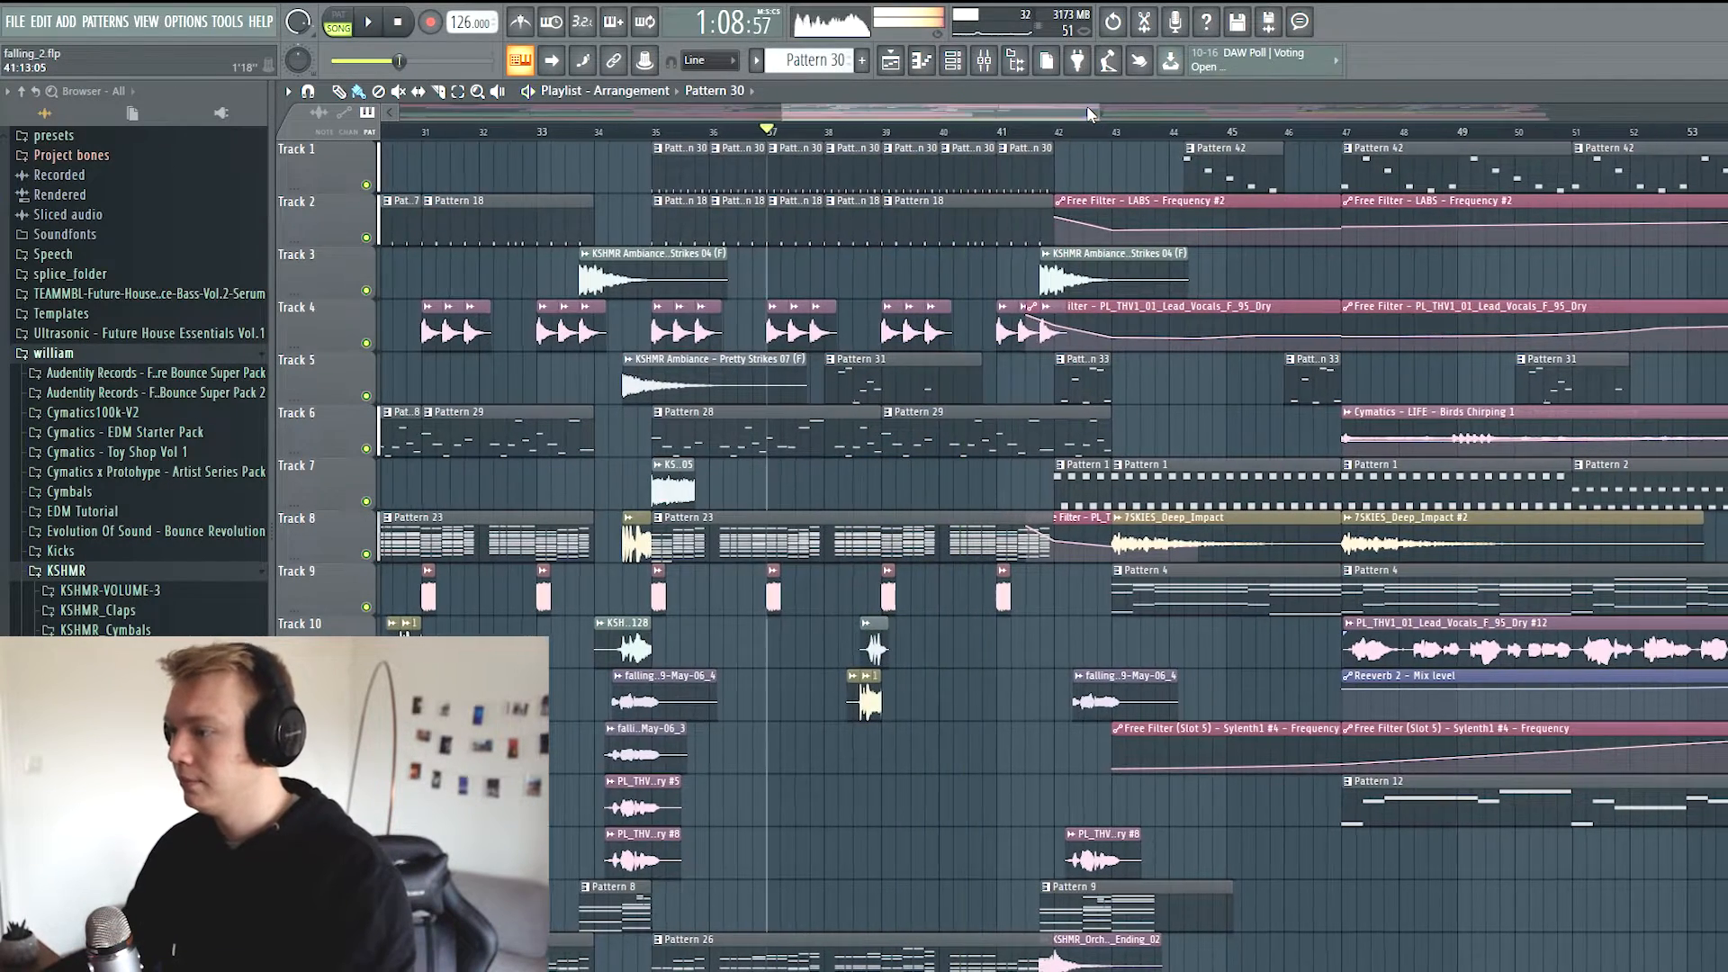
# Play the full arrangement from bar 41 through the transition into the next section, following the playhead
pyautogui.click(1001, 133)
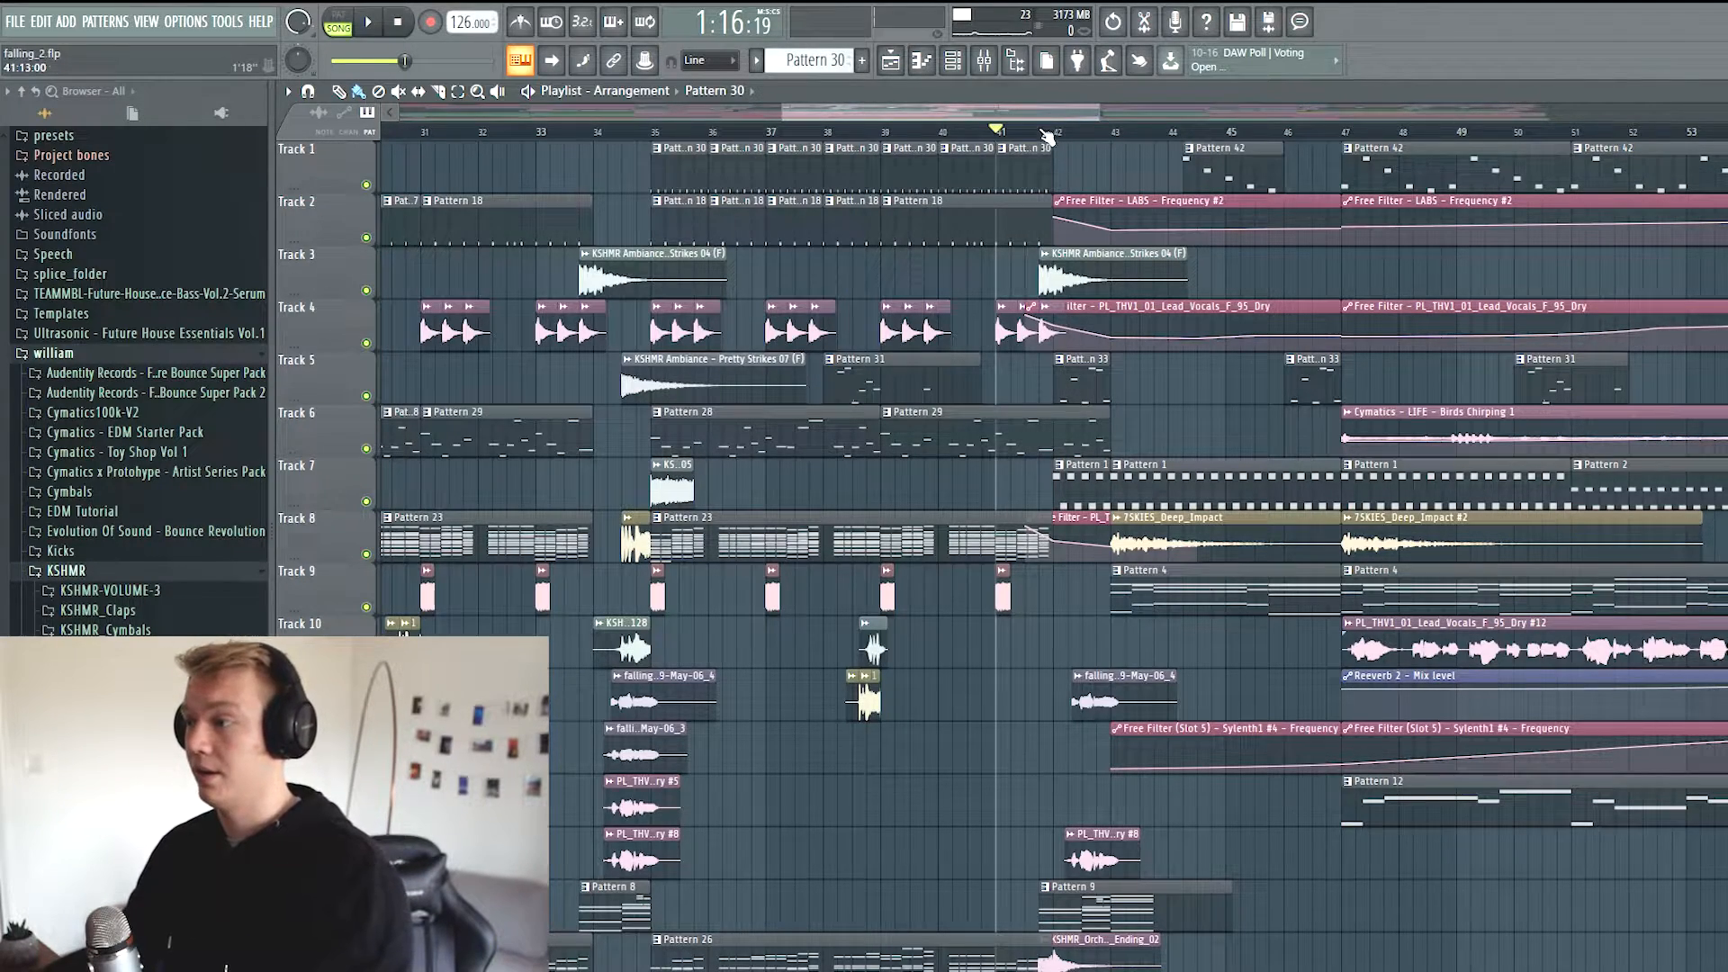
pyautogui.press('space')
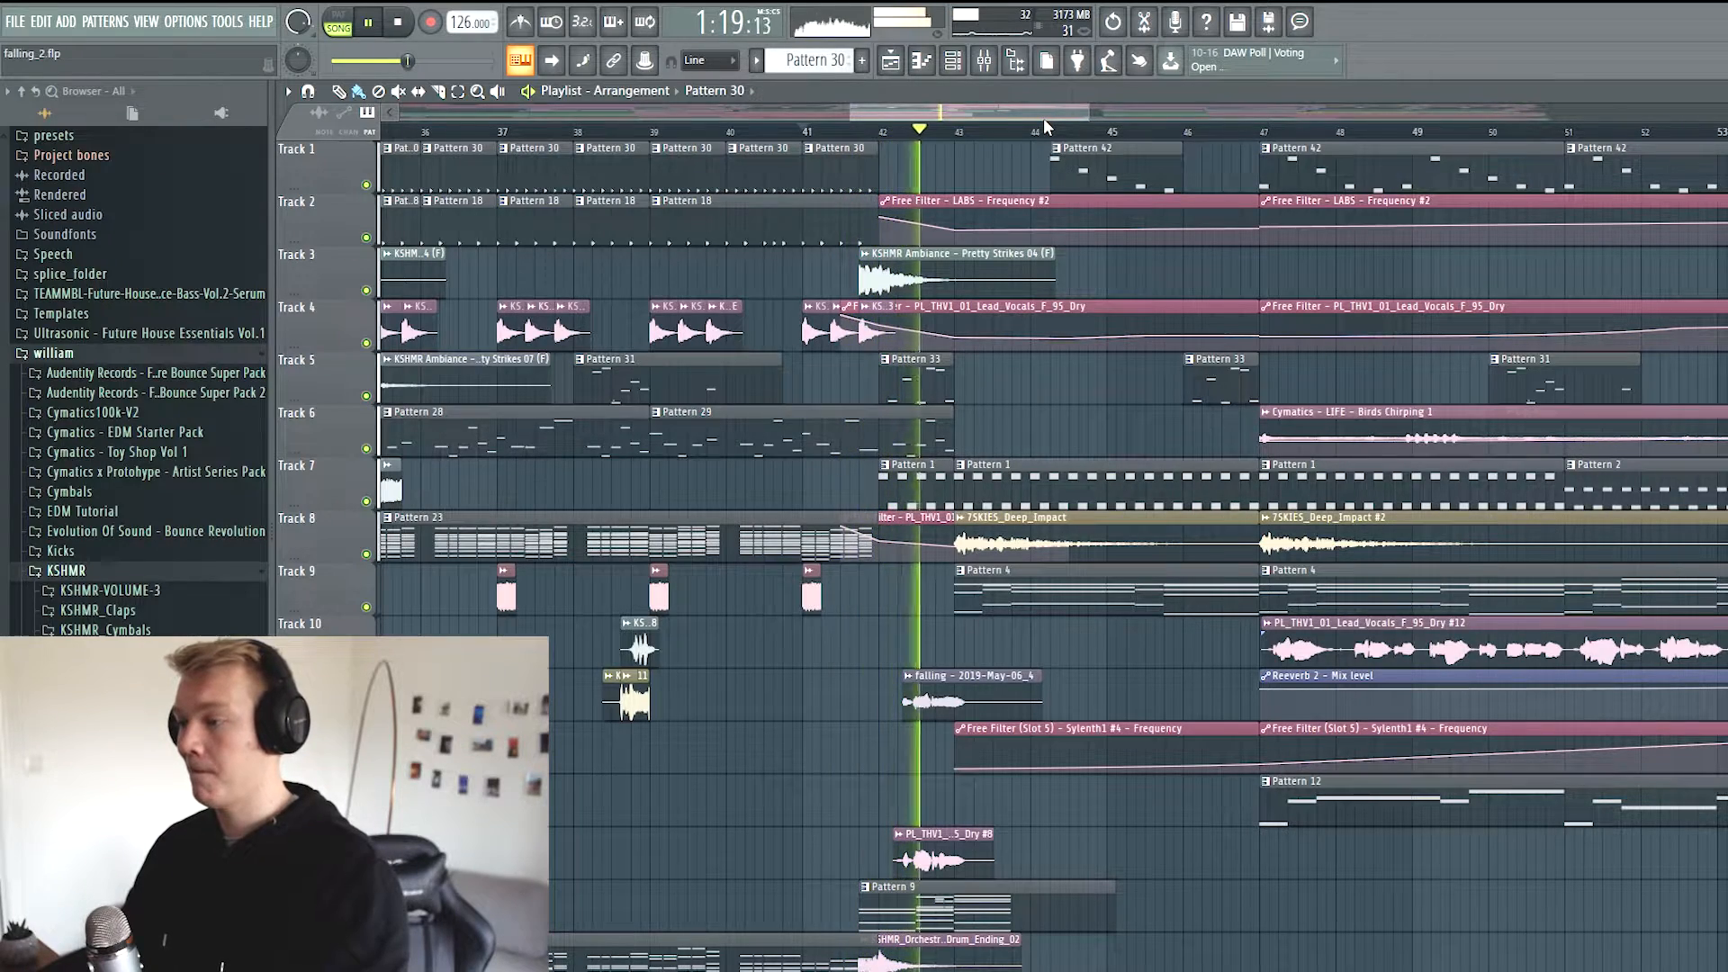
pyautogui.moveTo(1013, 112); pyautogui.dragTo(1049, 113)
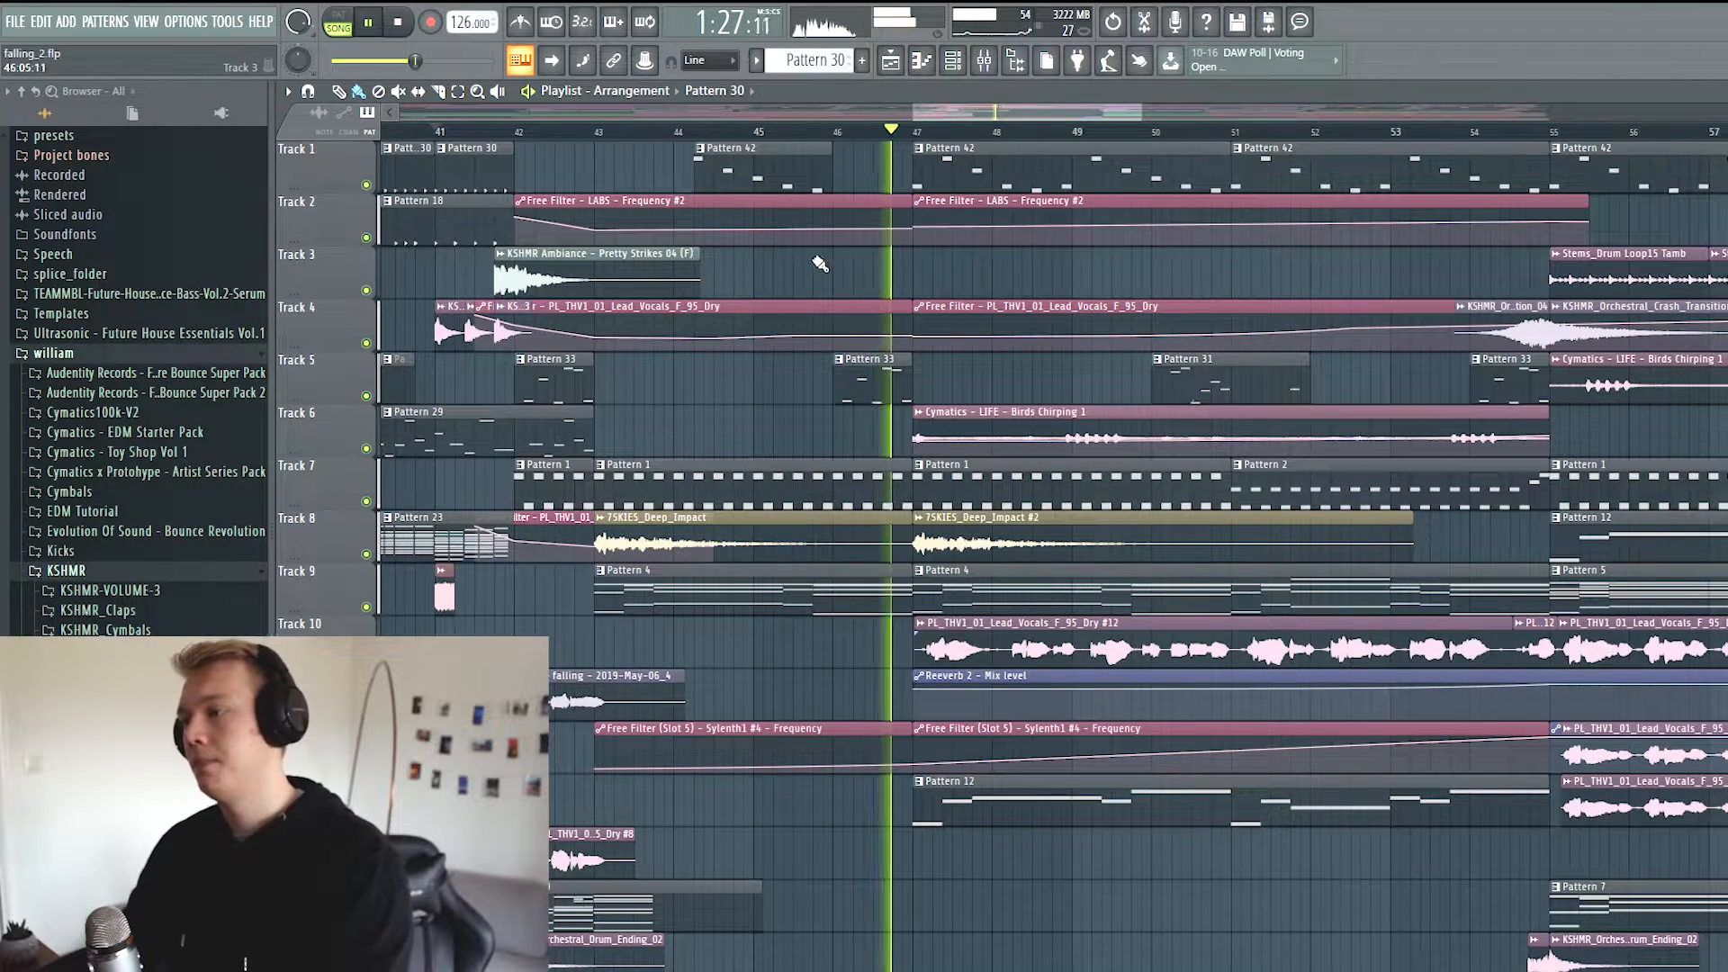
pyautogui.moveTo(986, 113); pyautogui.dragTo(1048, 130)
# Look over the playlist clips of the next section, down to the automation clips on the lower tracks
pyautogui.scroll(-2, 868, 433)
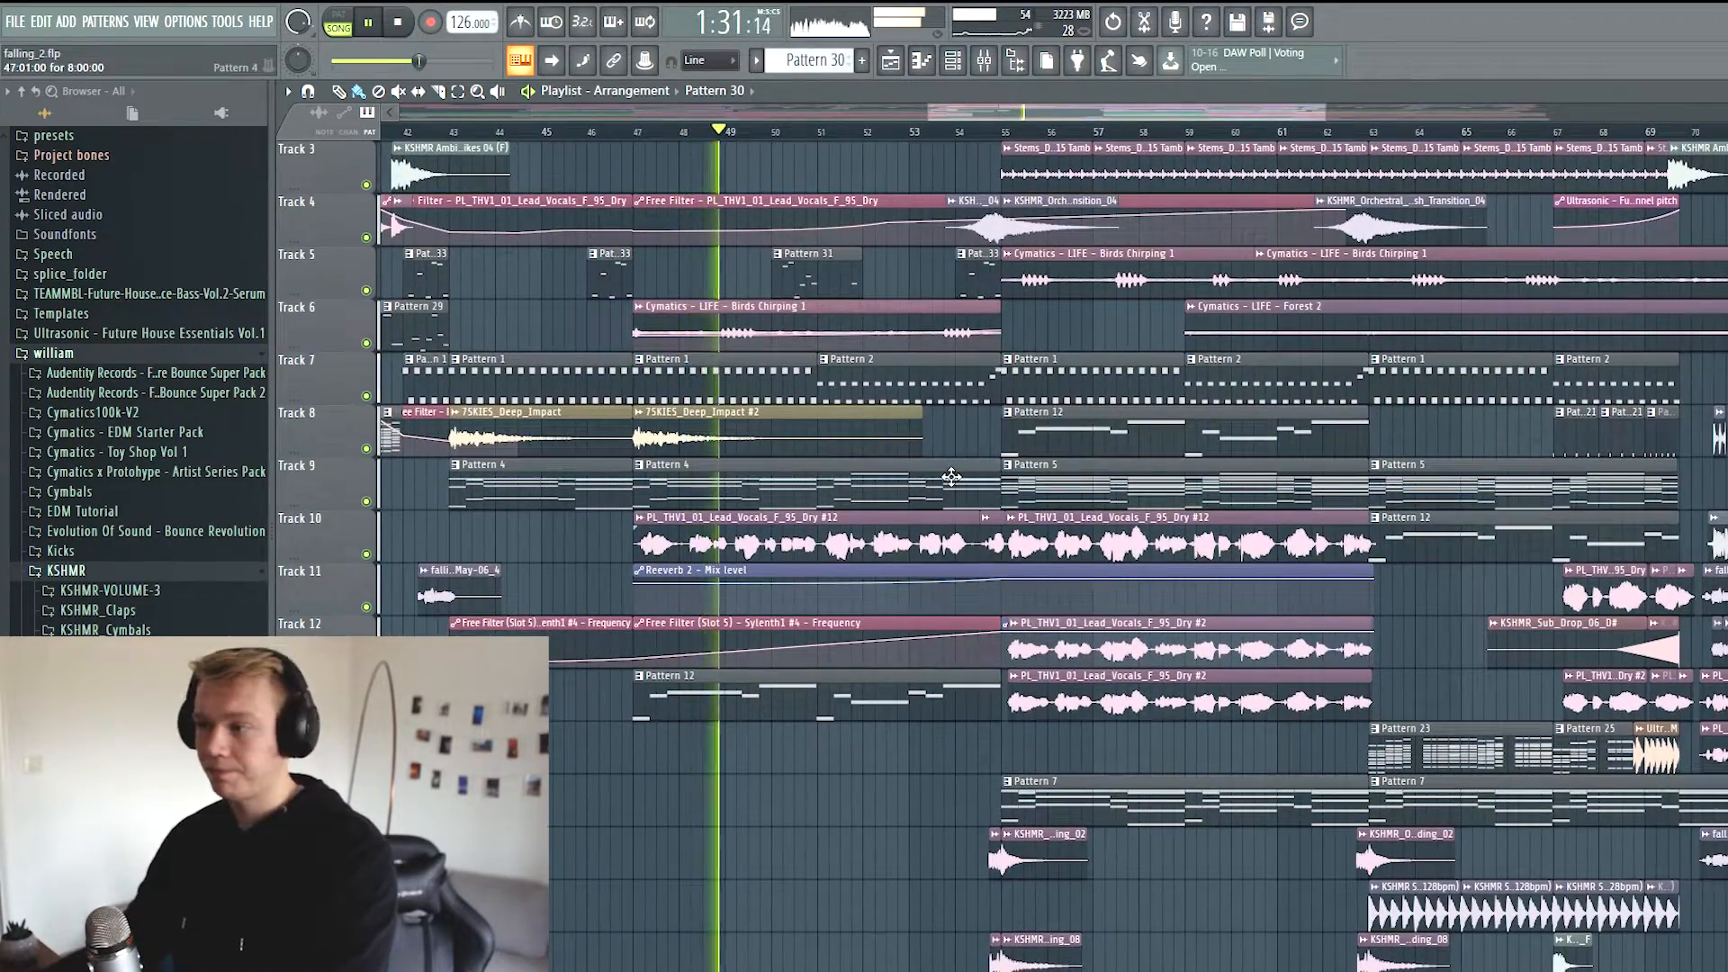
pyautogui.scroll(2, 951, 477)
pyautogui.moveTo(1175, 115); pyautogui.dragTo(1221, 128)
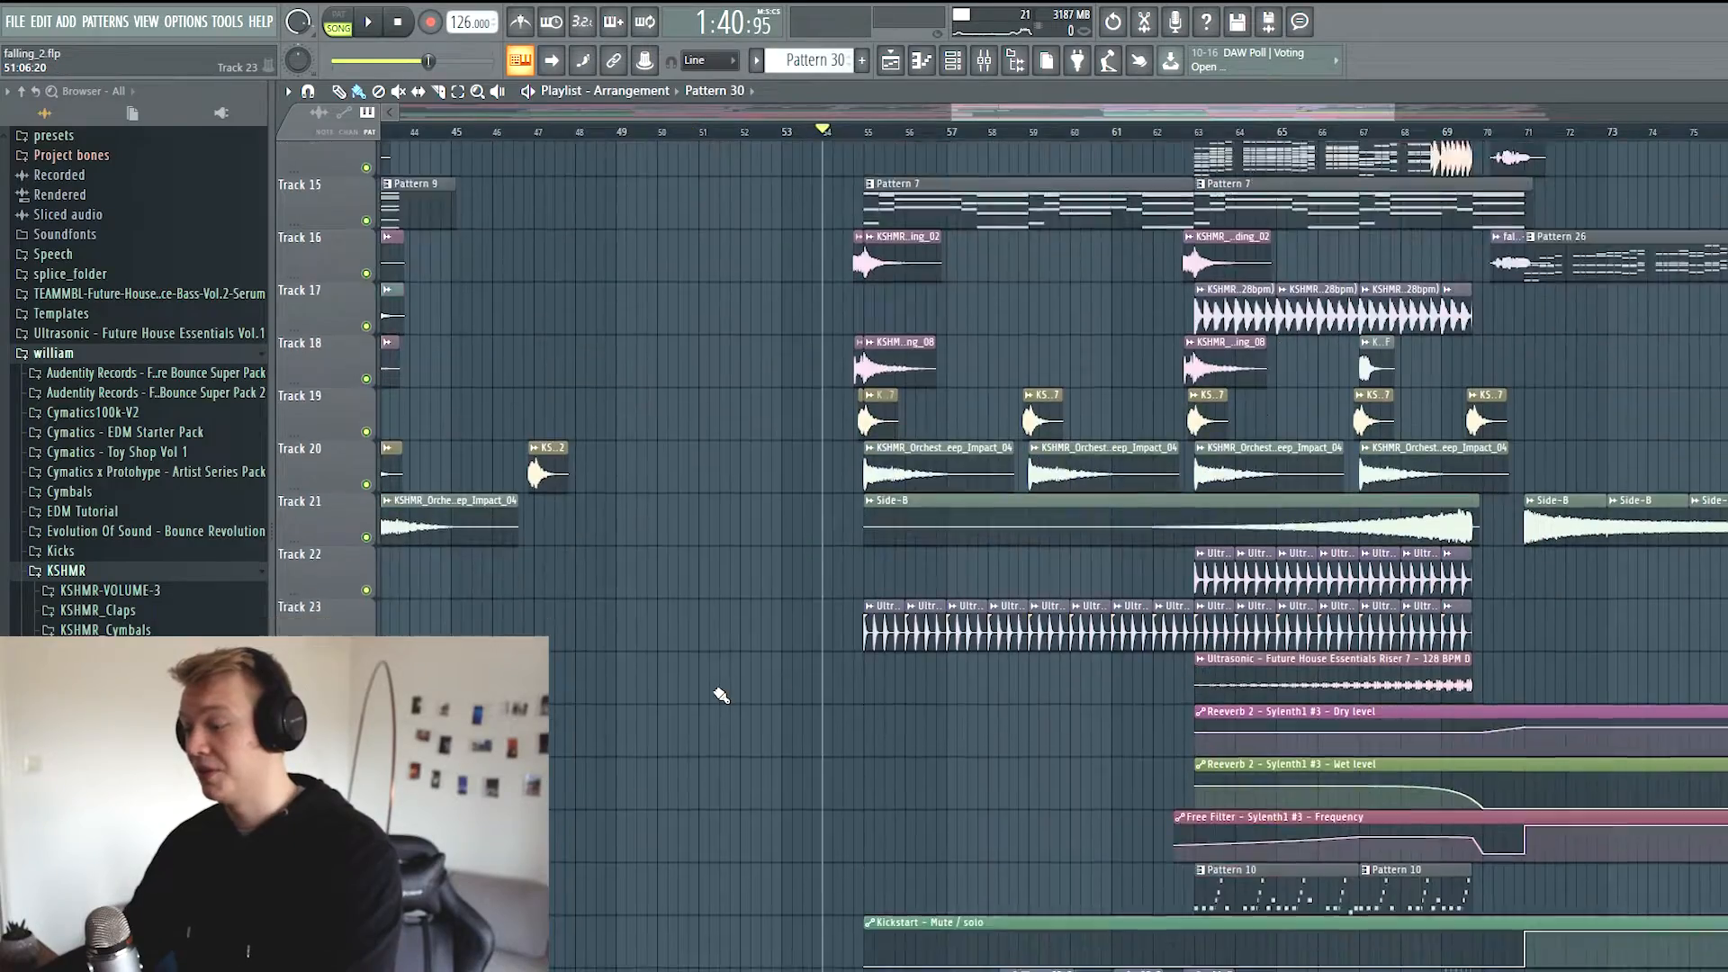
pyautogui.scroll(-5, 720, 695)
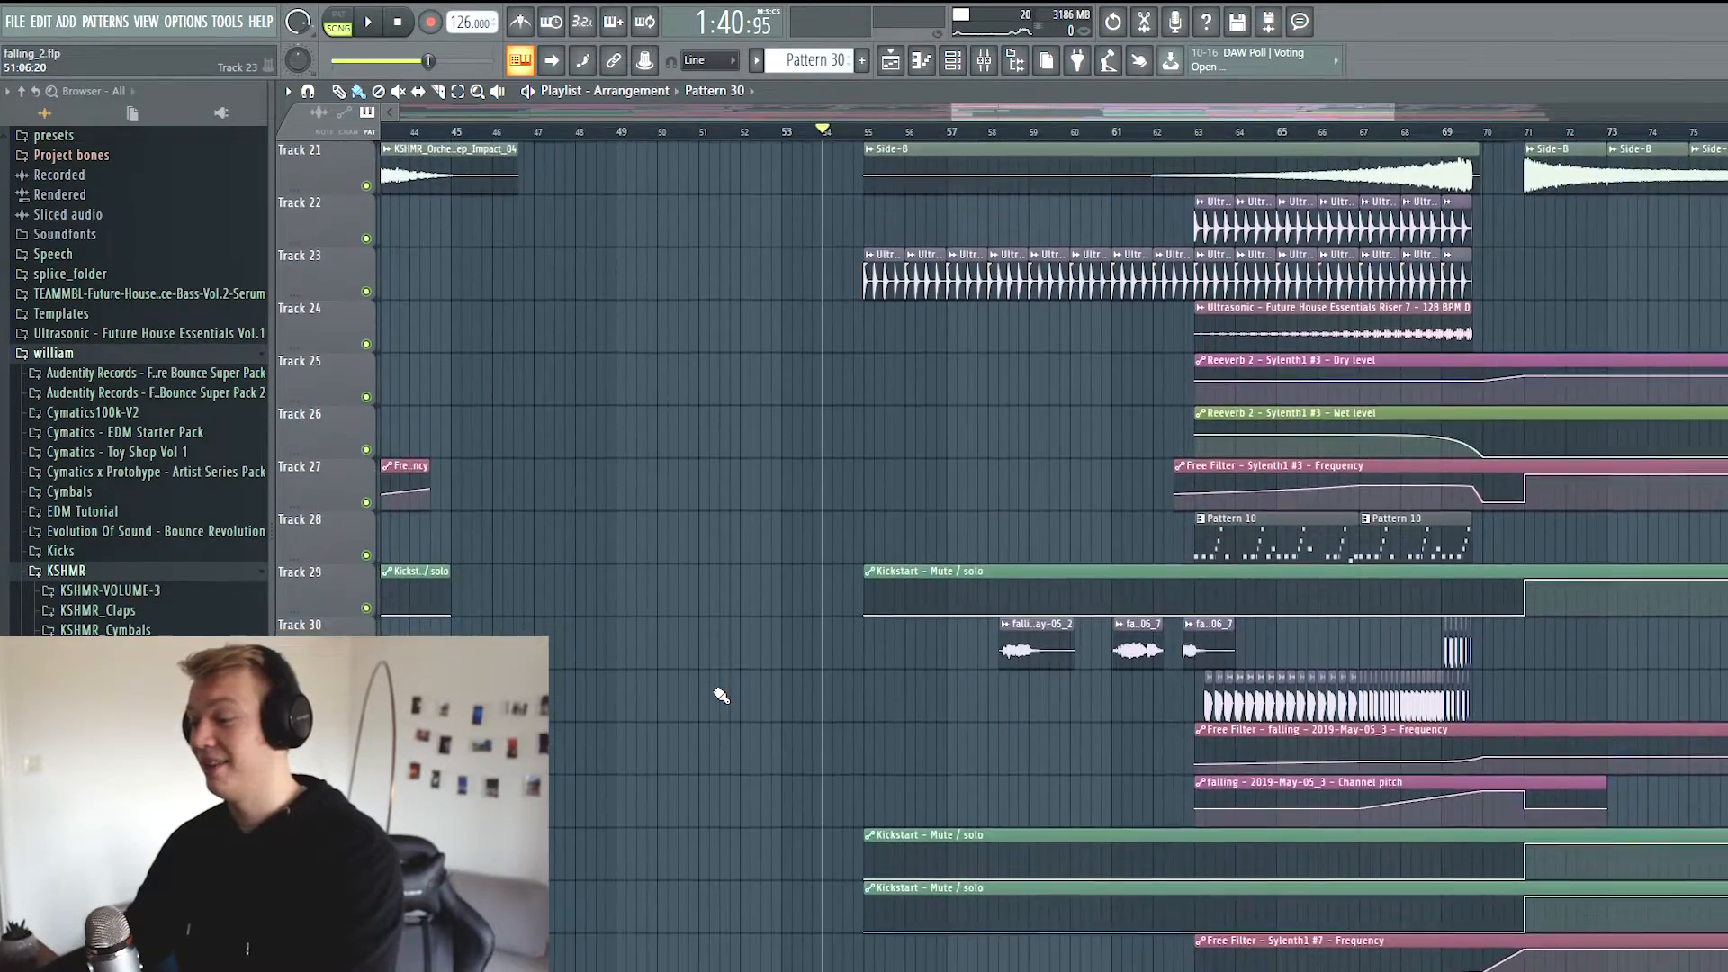
pyautogui.scroll(-6, 721, 695)
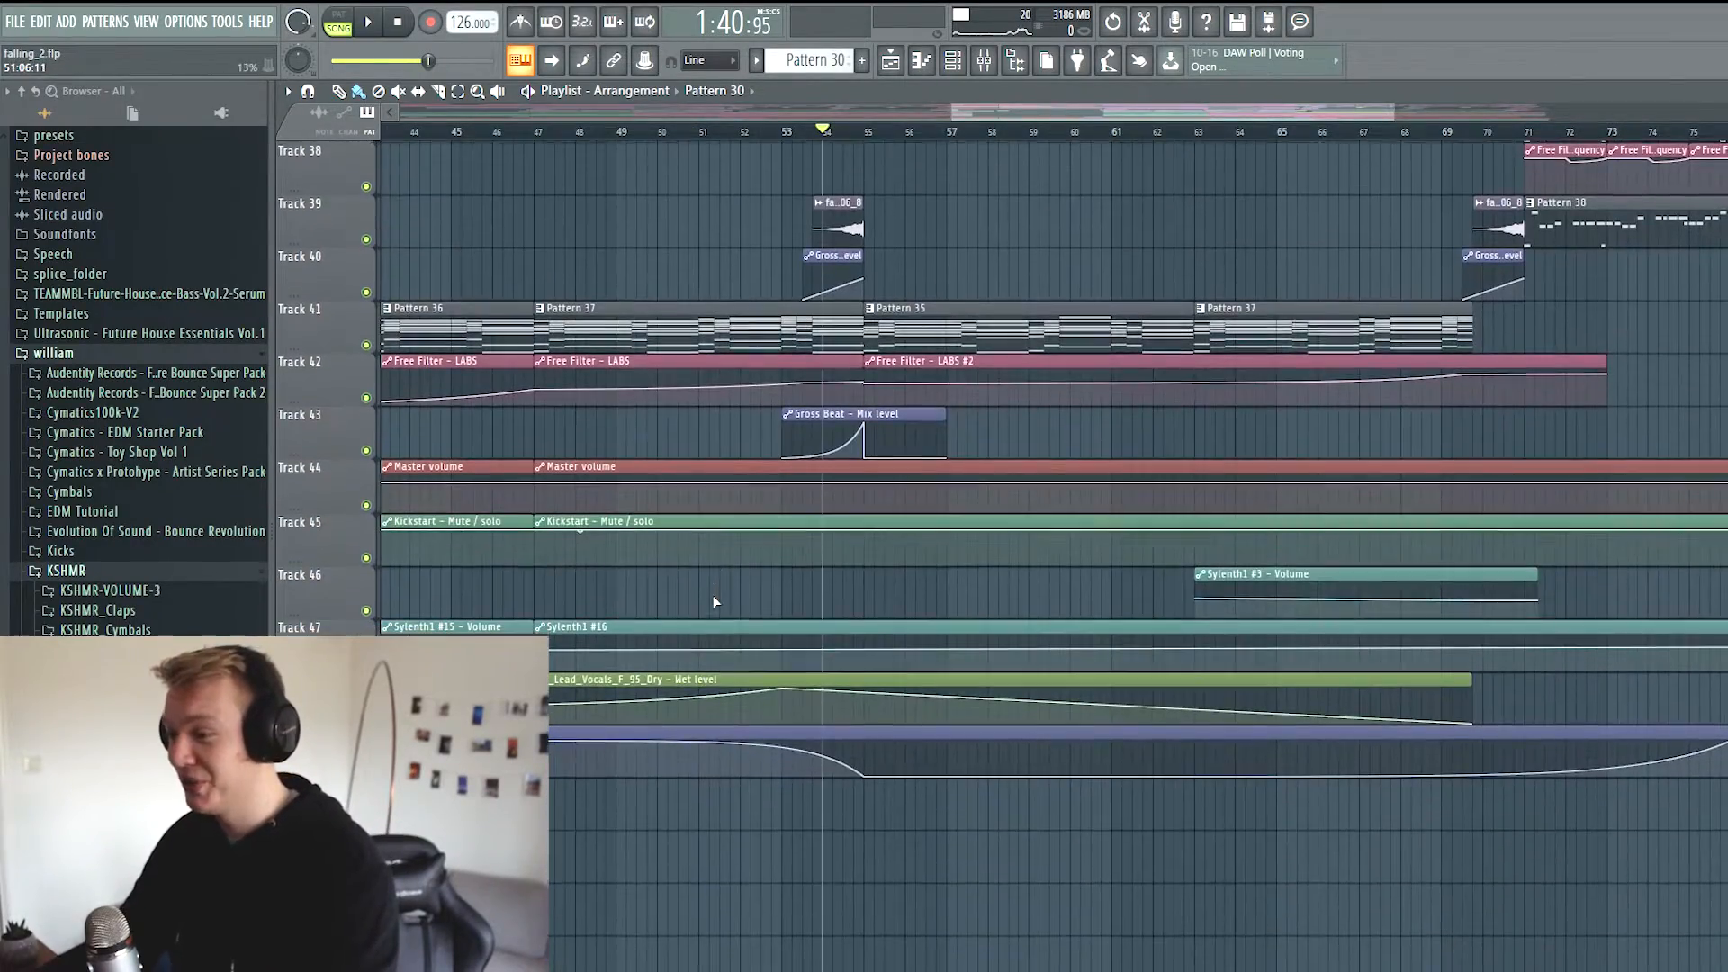